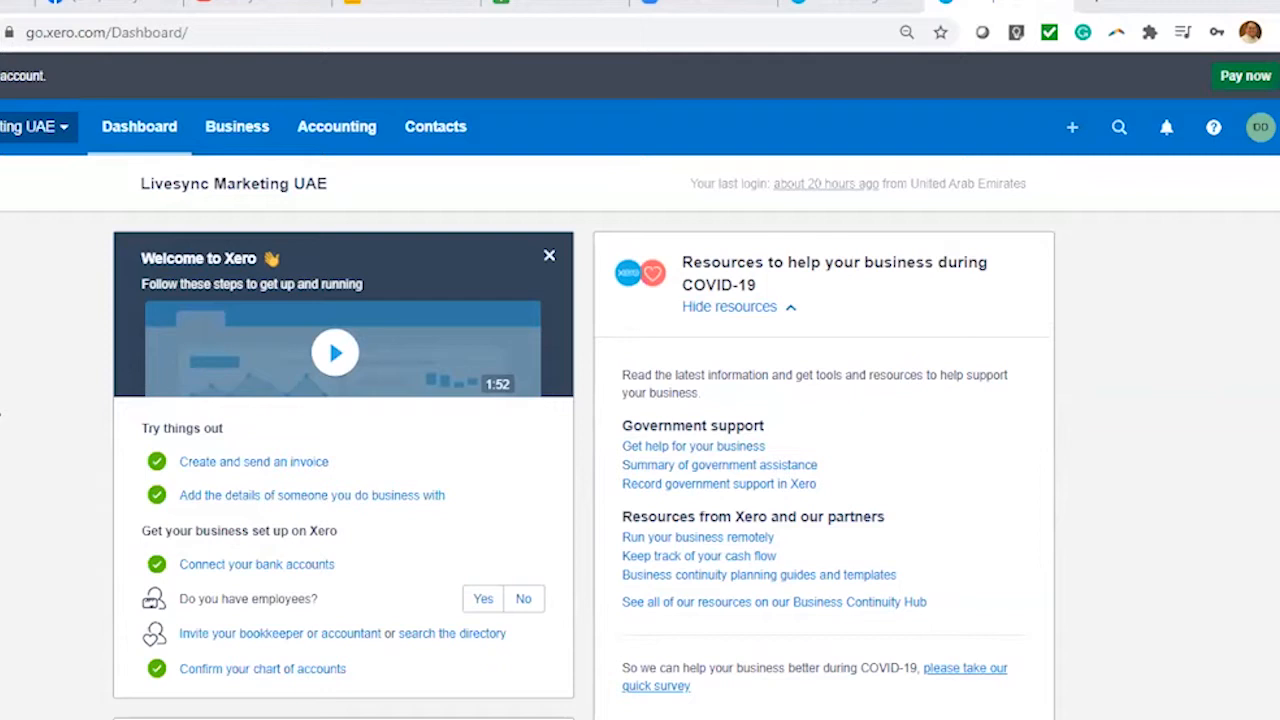
Go to the Bank accounts page through the Accounting menu
scroll(1178, 380, "down", 1)
scroll(1183, 380, "up", 1)
left_click(340, 134)
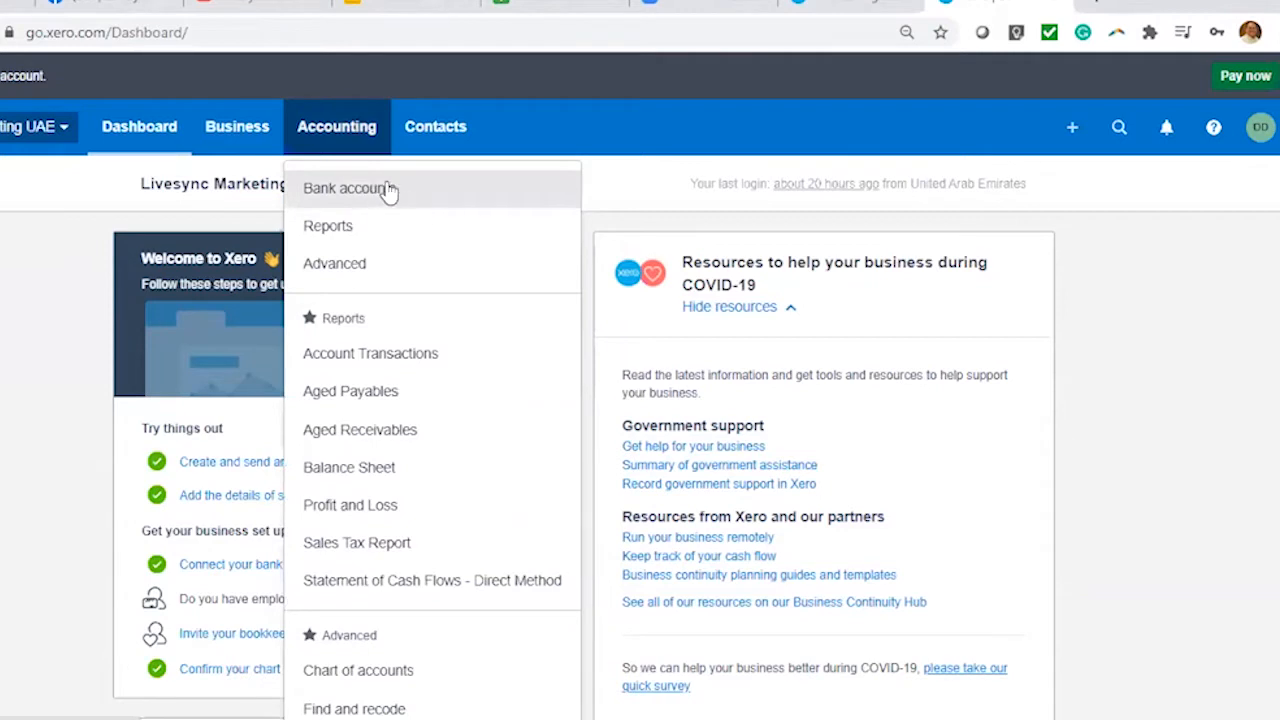
left_click(399, 193)
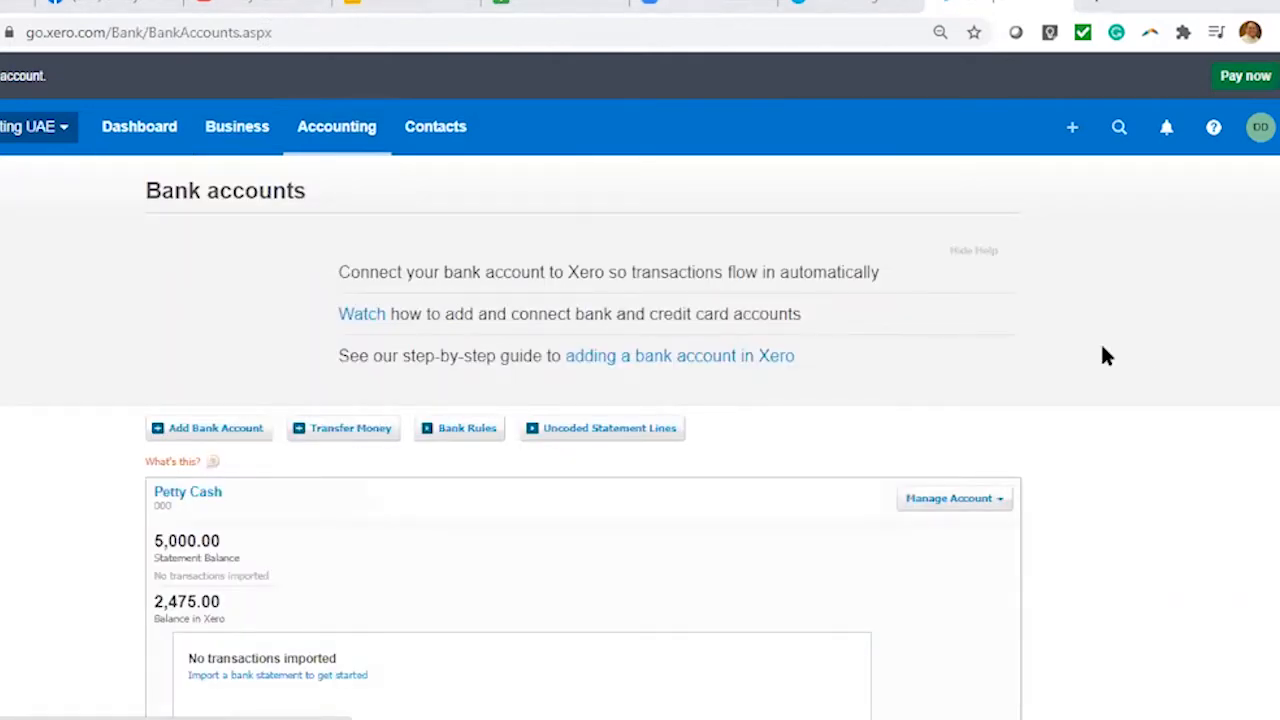
Scroll through the Bank accounts page to review the Petty Cash and RAK Bank AED balances
scroll(1147, 358, "down", 3)
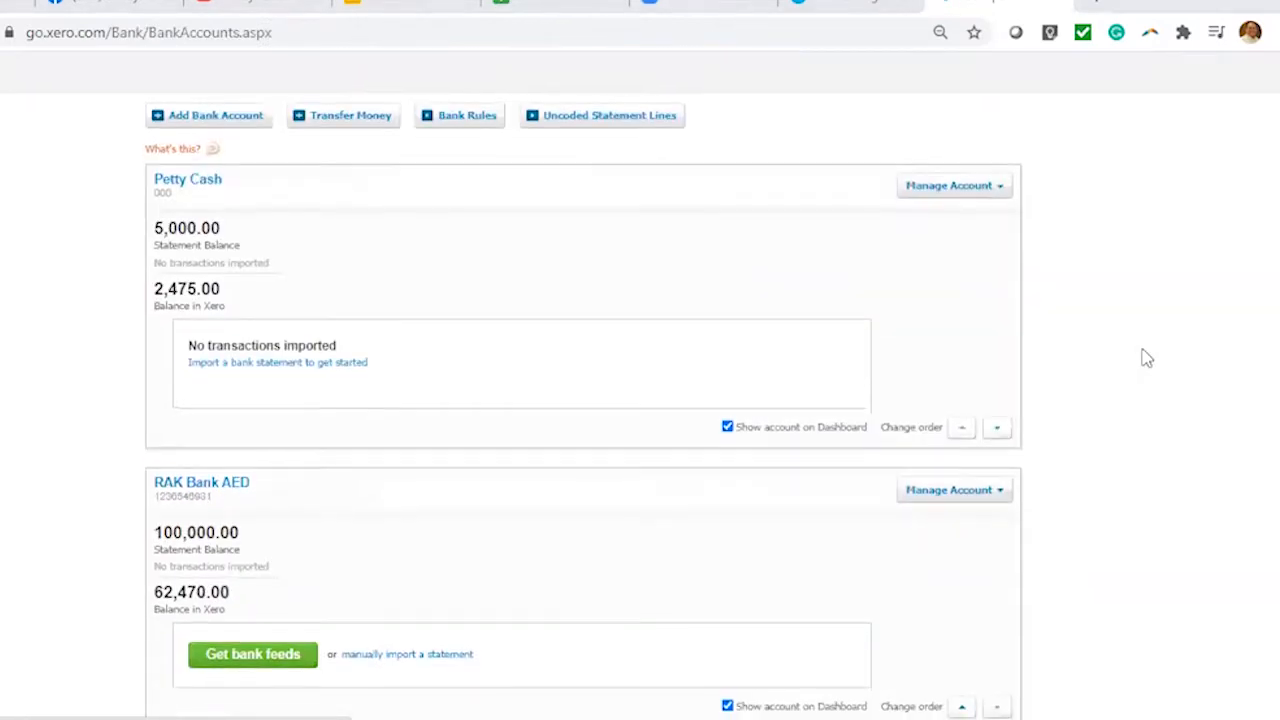
scroll(1143, 357, "up", 2)
scroll(1089, 334, "down", 3)
scroll(1089, 334, "up", 3)
scroll(1094, 333, "down", 1)
scroll(1094, 337, "down", 2)
scroll(1094, 337, "up", 3)
scroll(1094, 337, "down", 2)
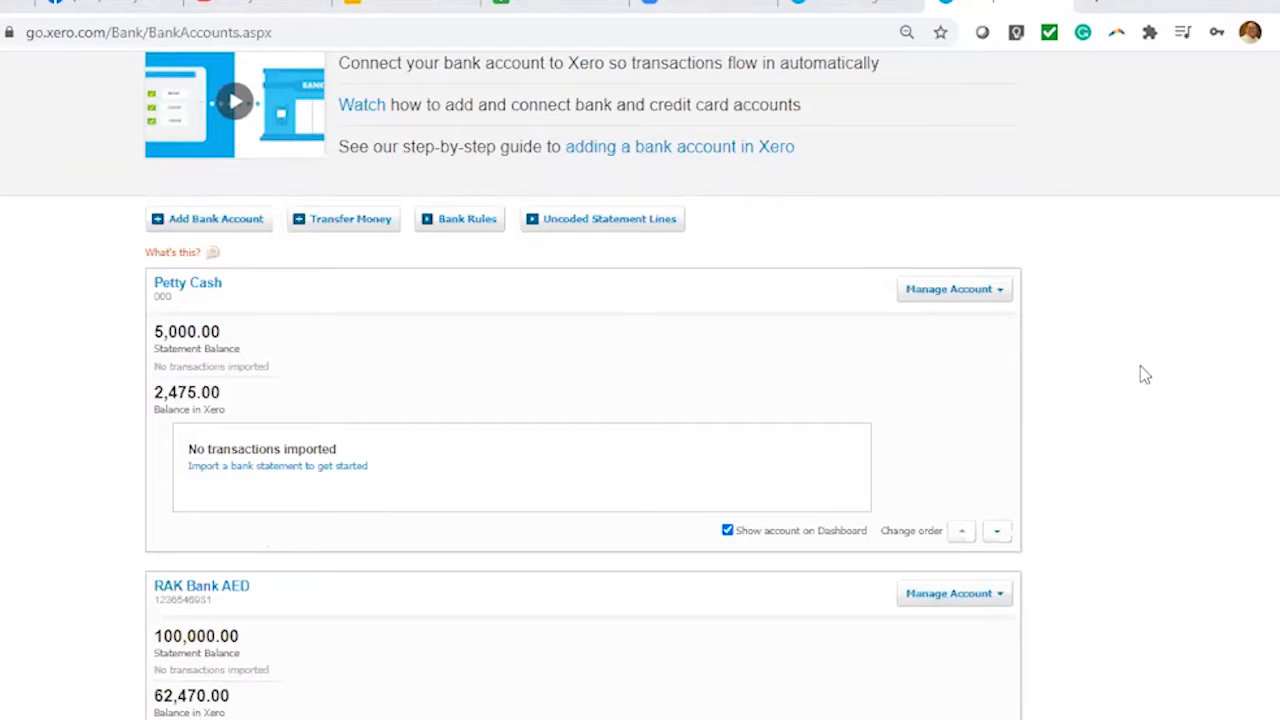
scroll(1145, 375, "up", 2)
scroll(1146, 377, "down", 3)
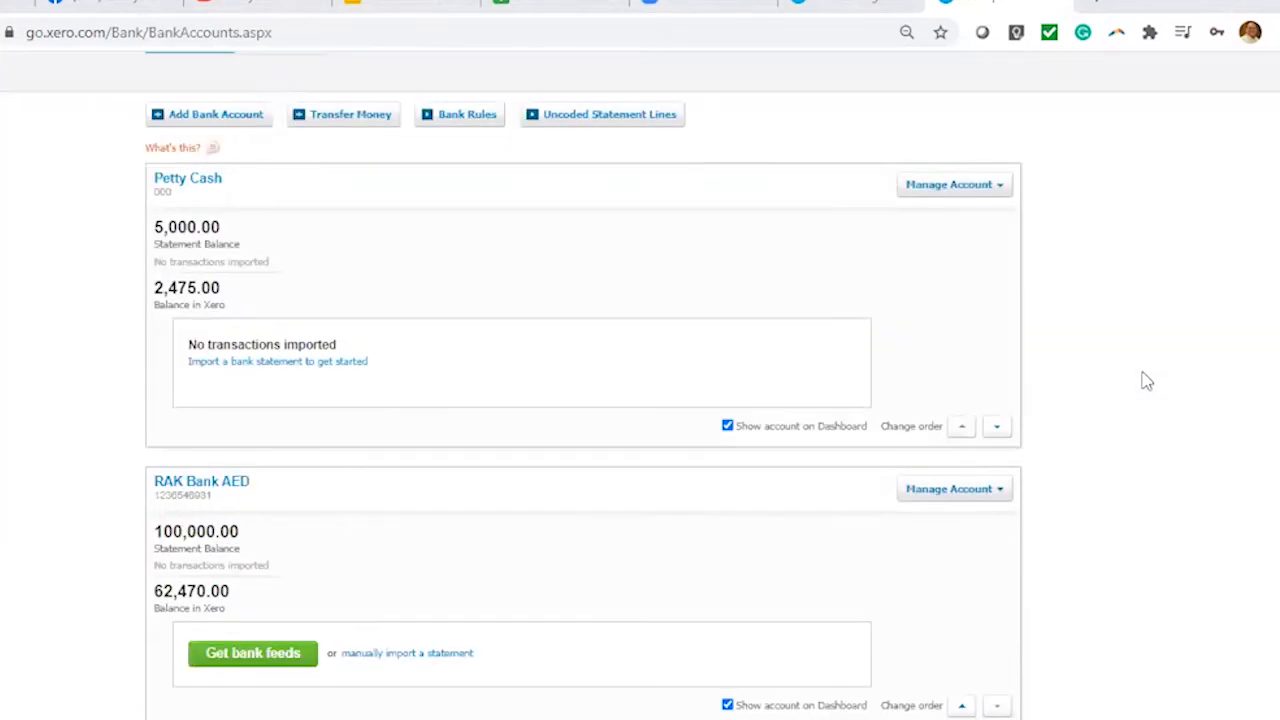
scroll(1147, 381, "up", 3)
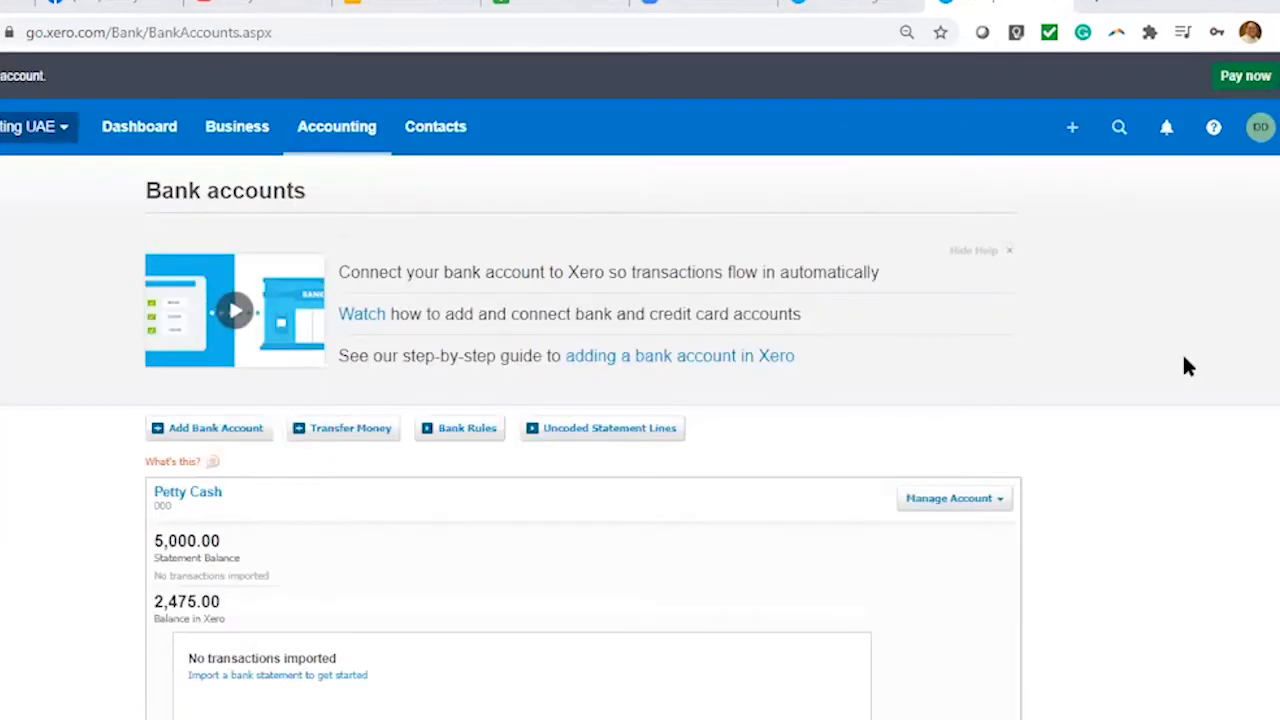
scroll(1183, 363, "down", 2)
scroll(1187, 367, "up", 2)
scroll(1200, 390, "down", 2)
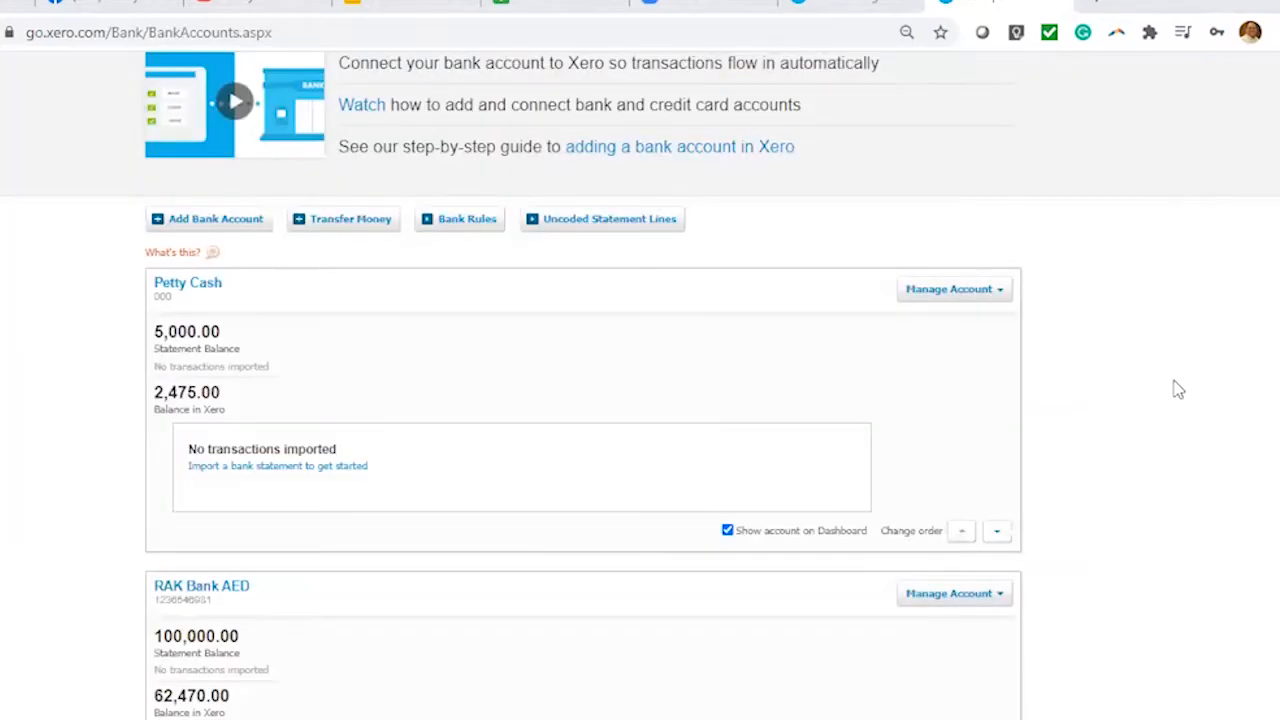
scroll(1178, 390, "down", 2)
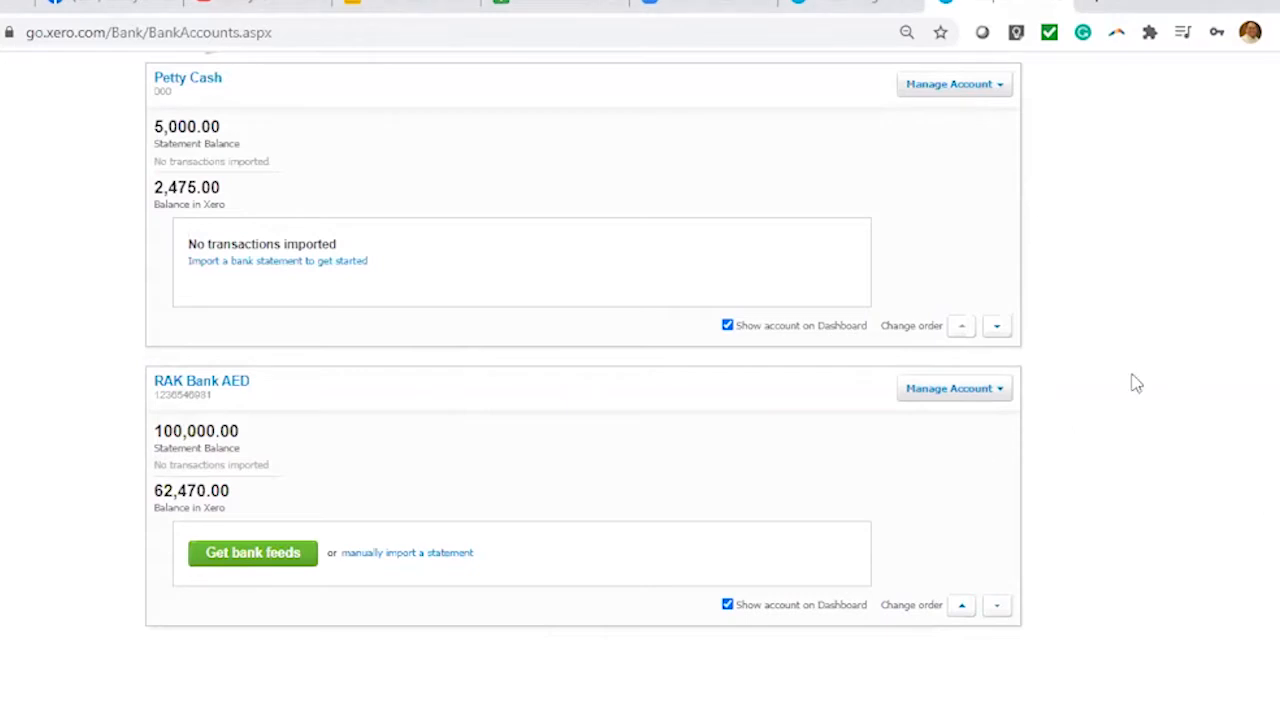
scroll(1150, 320, "up", 3)
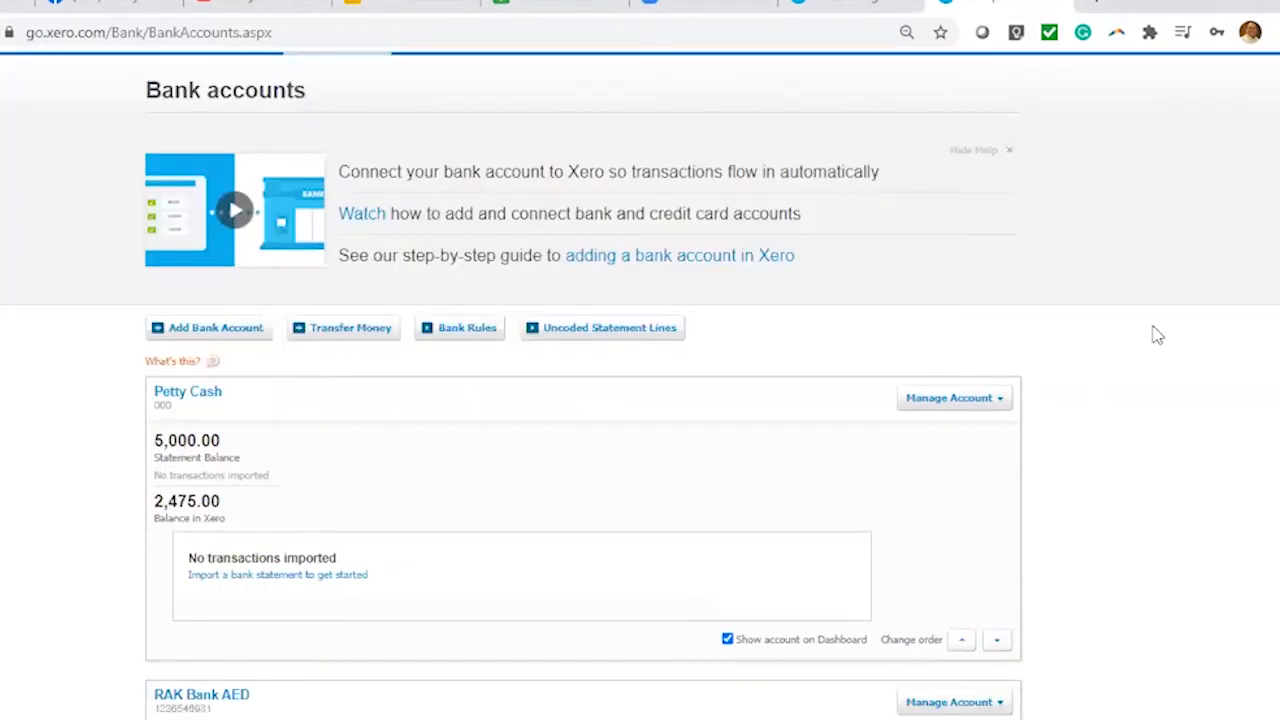
scroll(1157, 335, "down", 3)
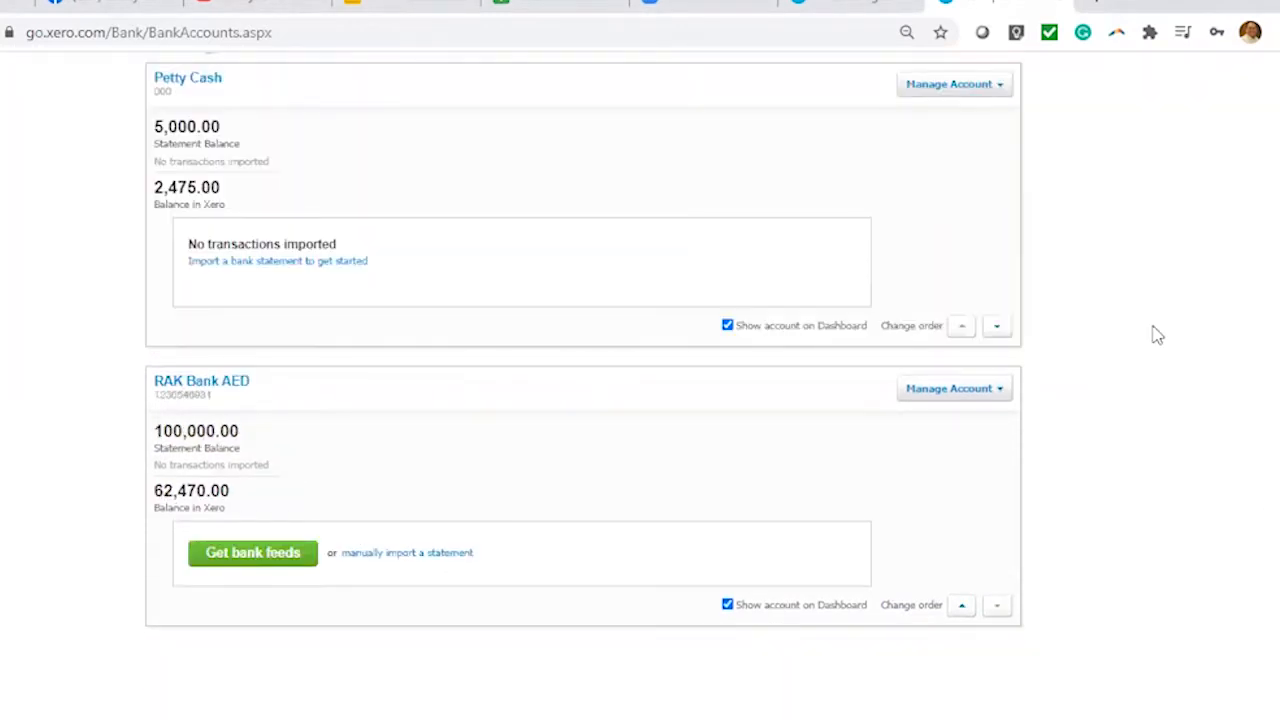
scroll(1157, 335, "up", 3)
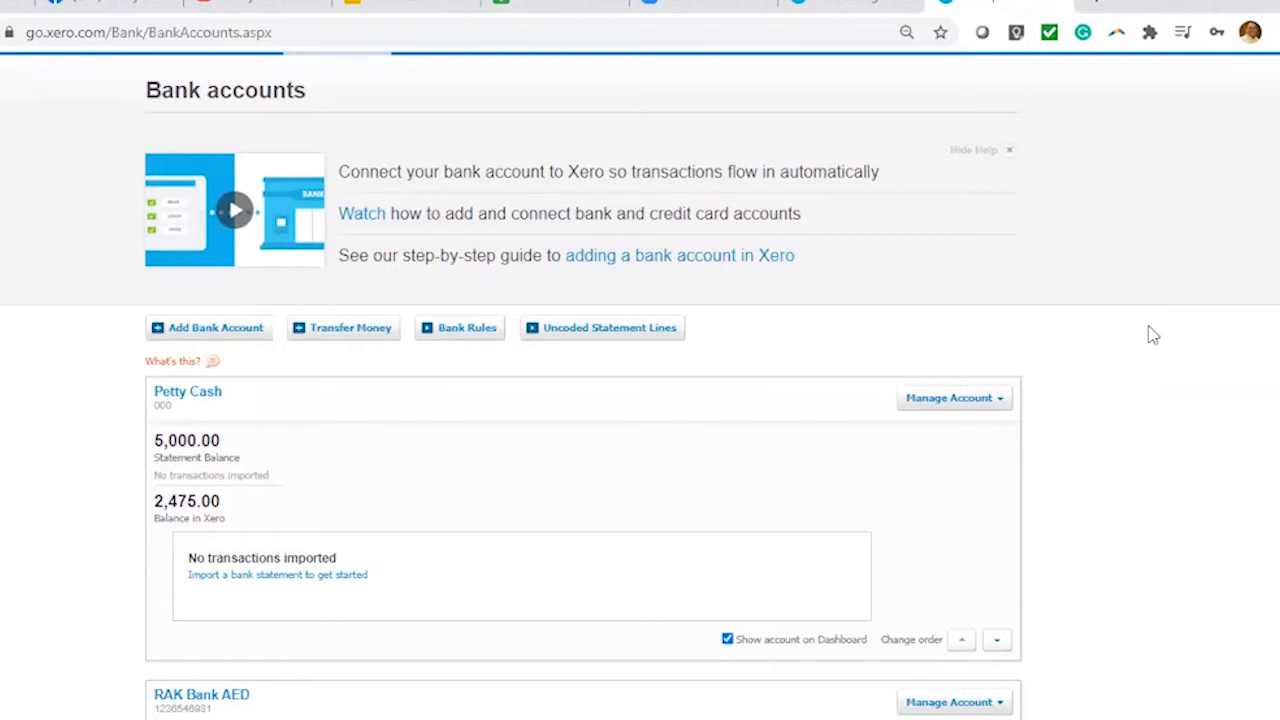
scroll(809, 243, "up", 1)
From the Chart of accounts, add a bank account and choose RAKBank (UAE) after searching 'uae'
left_click(350, 131)
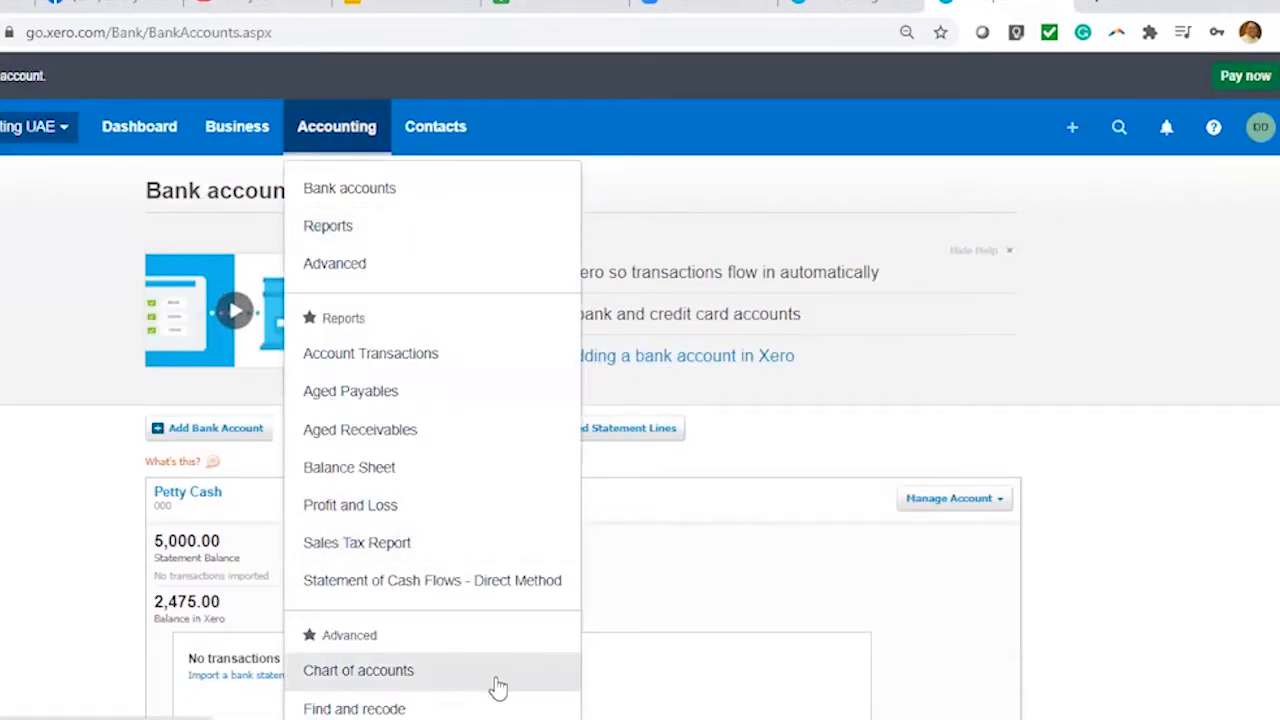
left_click(432, 677)
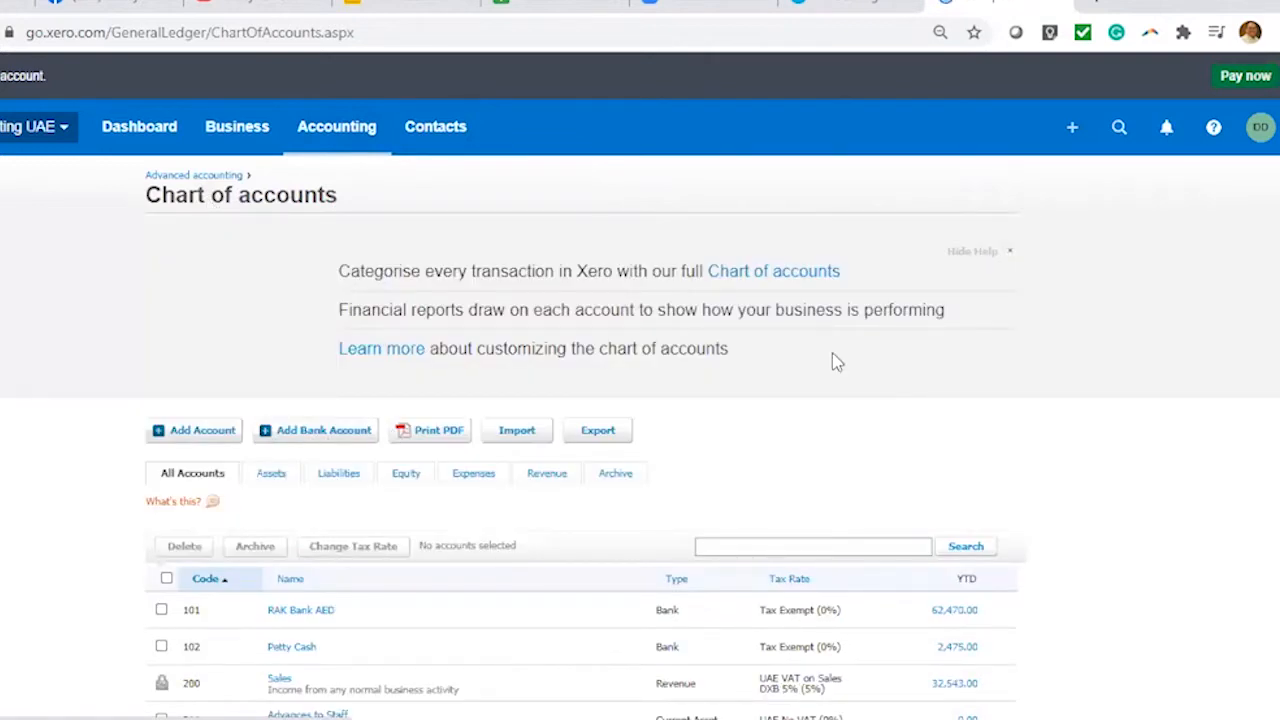
scroll(680, 380, "down", 1)
left_click(337, 338)
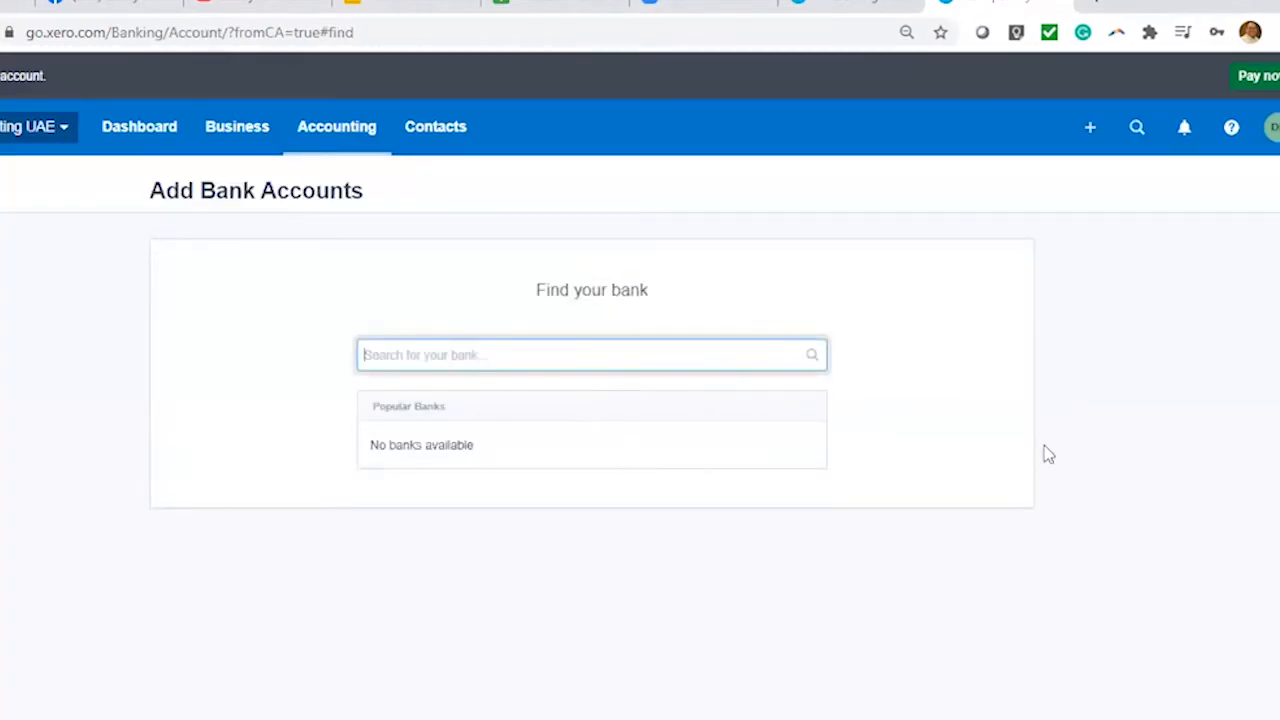
type("uae")
scroll(940, 451, "down", 1)
scroll(940, 451, "down", 1)
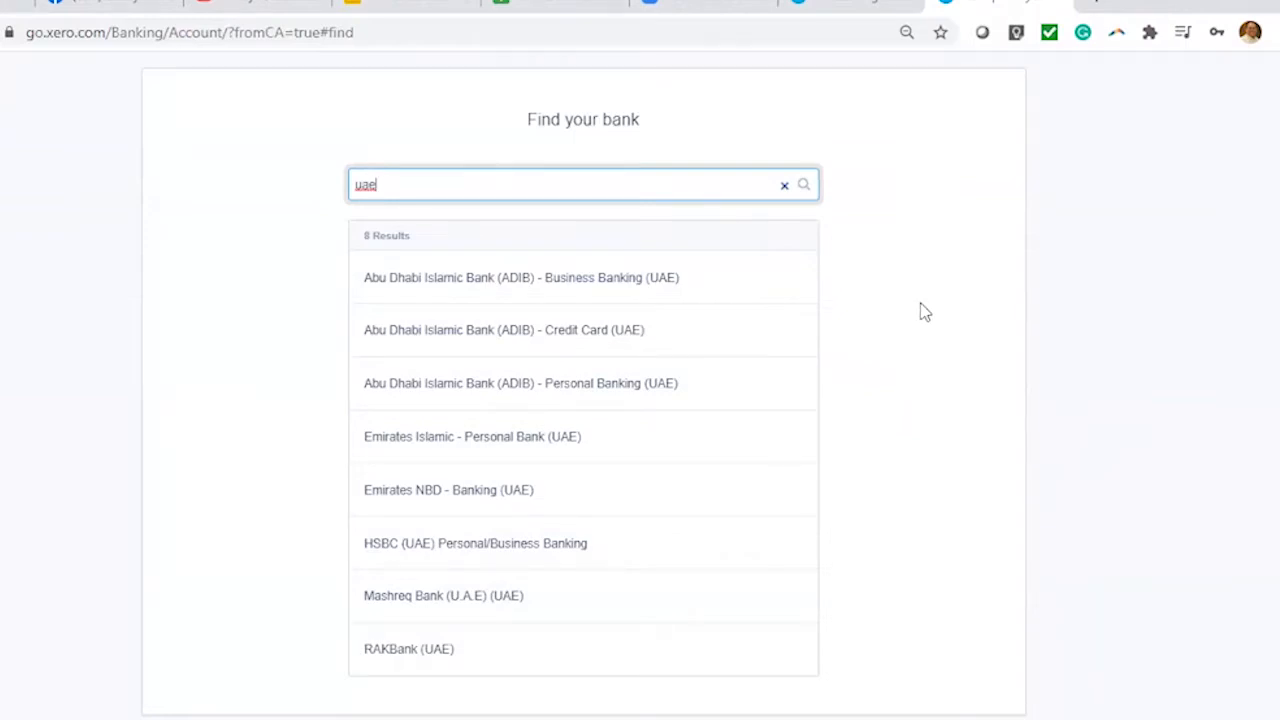
left_click(454, 652)
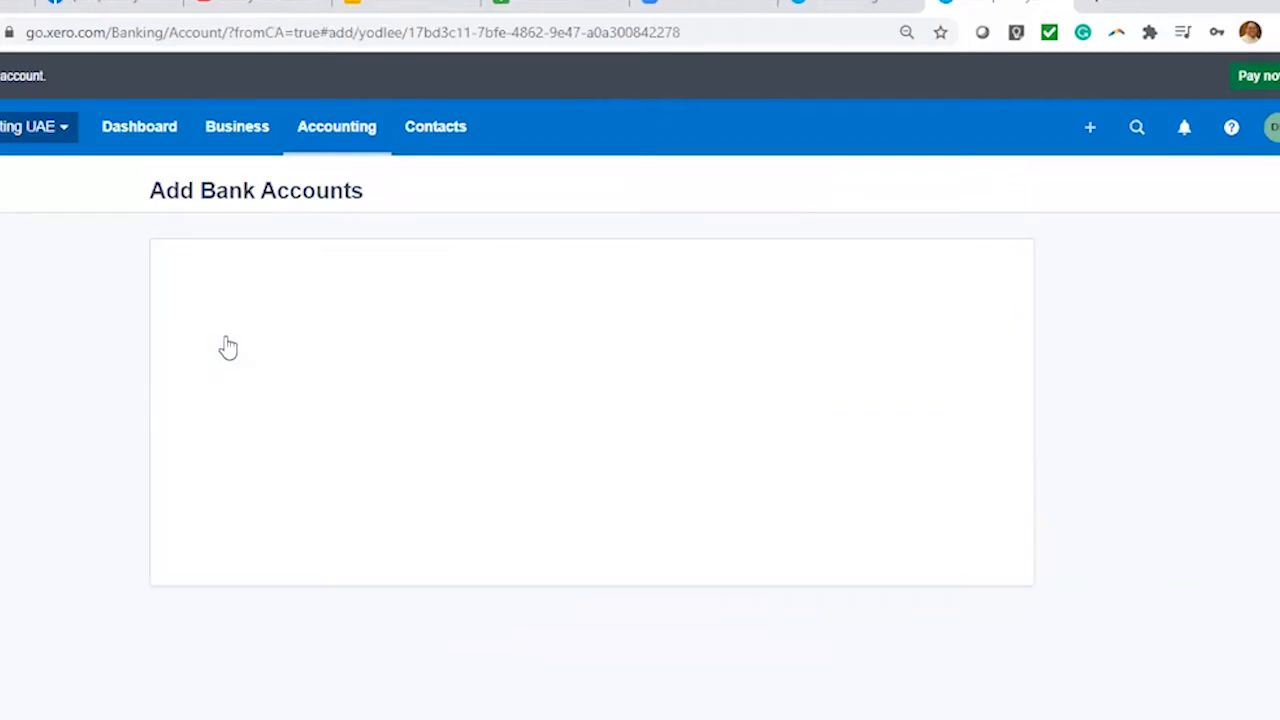
Fill in account name RAK AED, code 108 and an account number, and keep AED currency
left_click(662, 362)
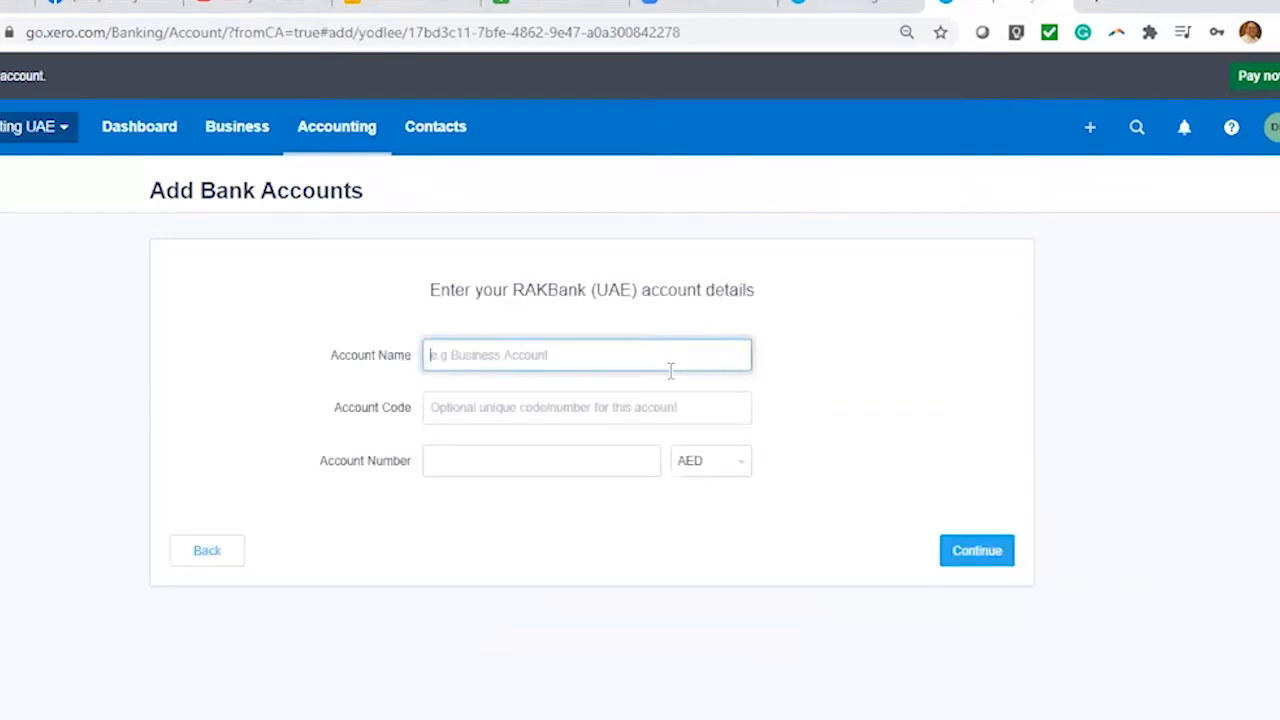
type("RAK A")
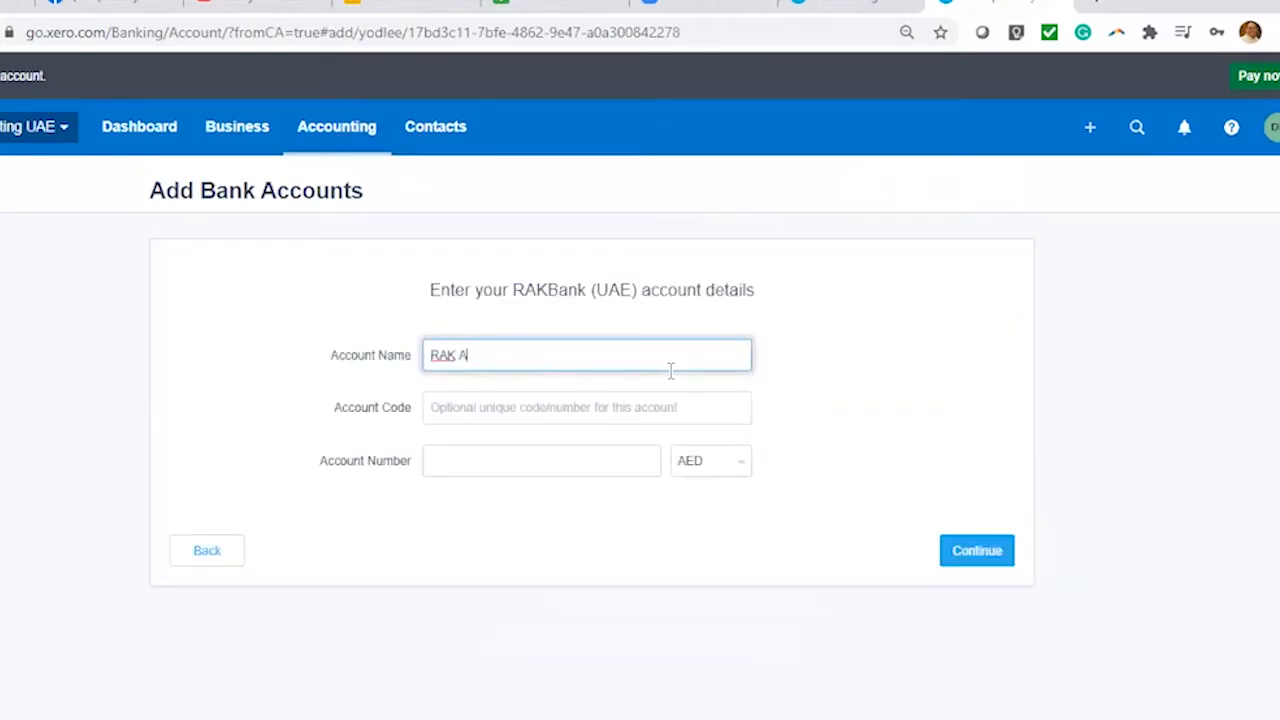
left_click(669, 407)
type("108")
left_click(578, 468)
type("000")
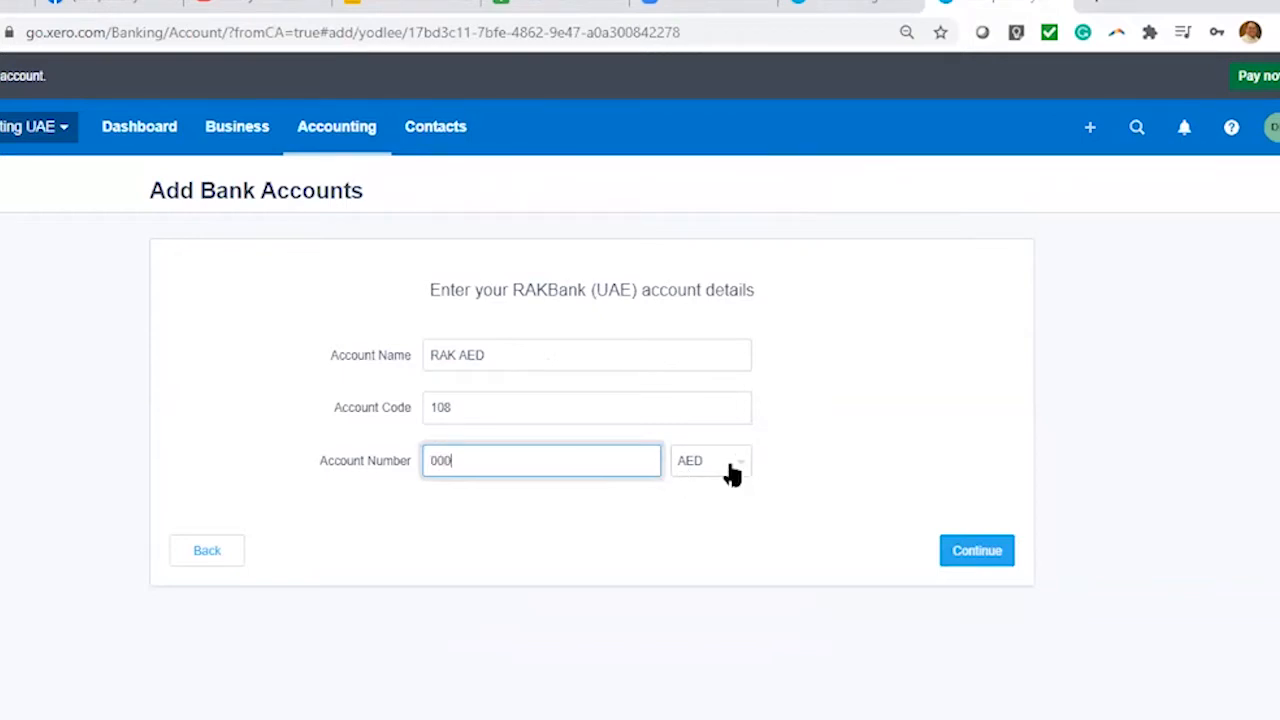
left_click(728, 468)
left_click(818, 462)
left_click(743, 470)
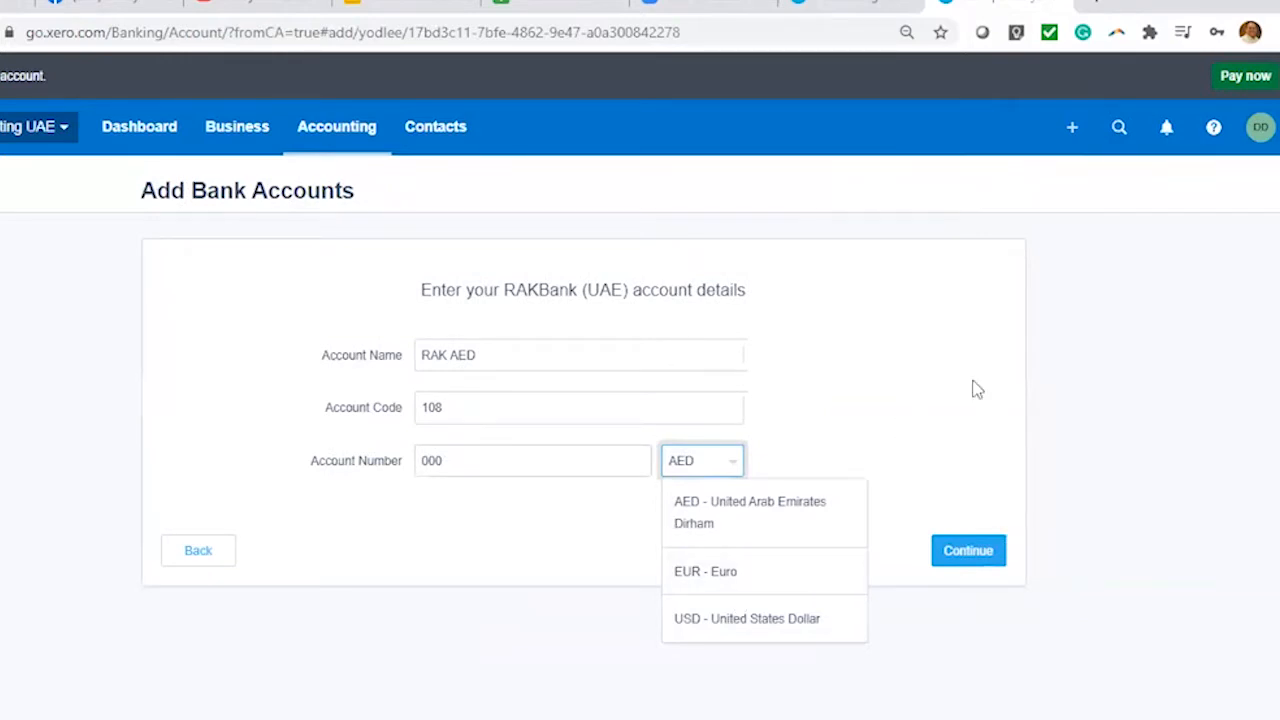
left_click(1044, 538)
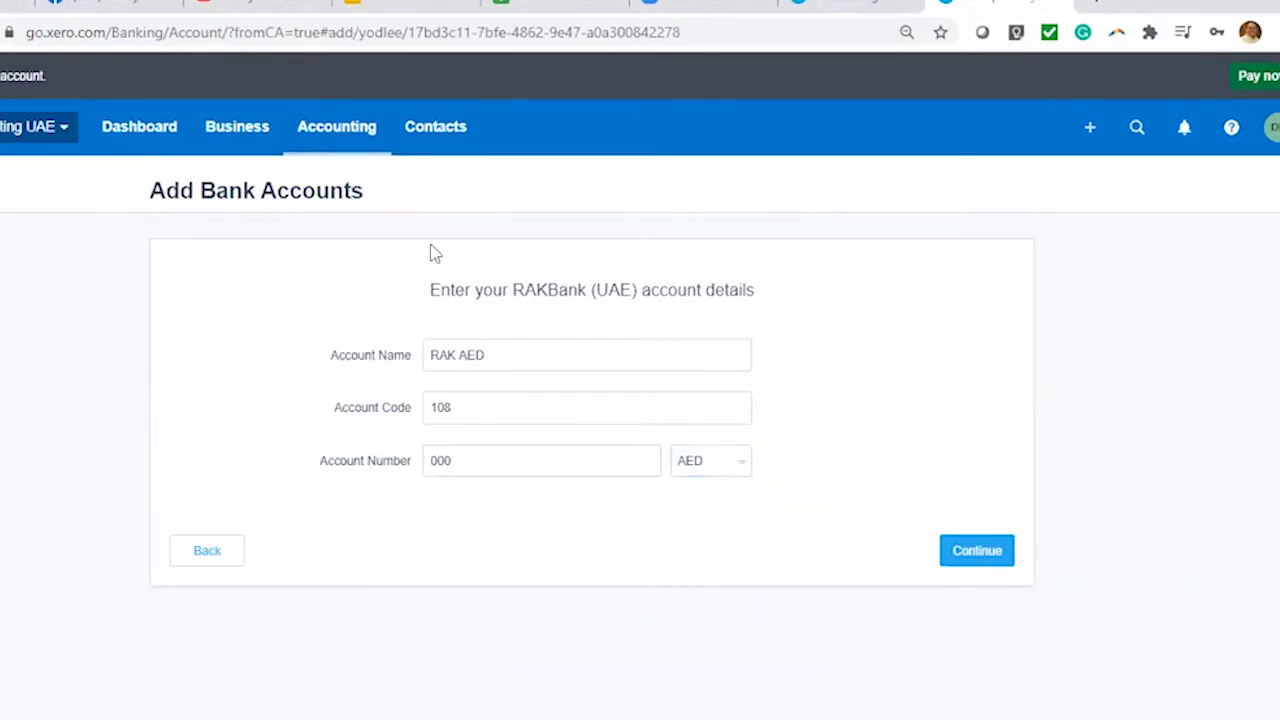
left_click(358, 132)
left_click(357, 209)
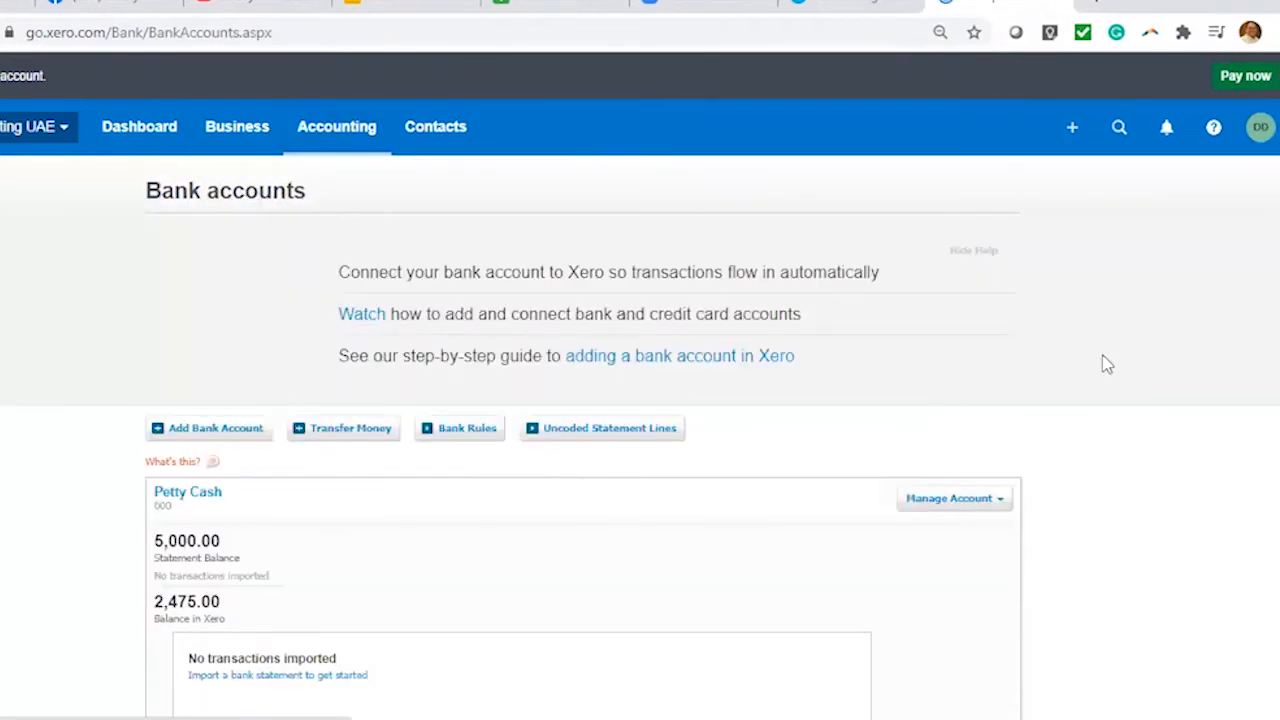
Use the Change order up arrow to move RAK Bank AED above Petty Cash
scroll(1152, 362, "down", 3)
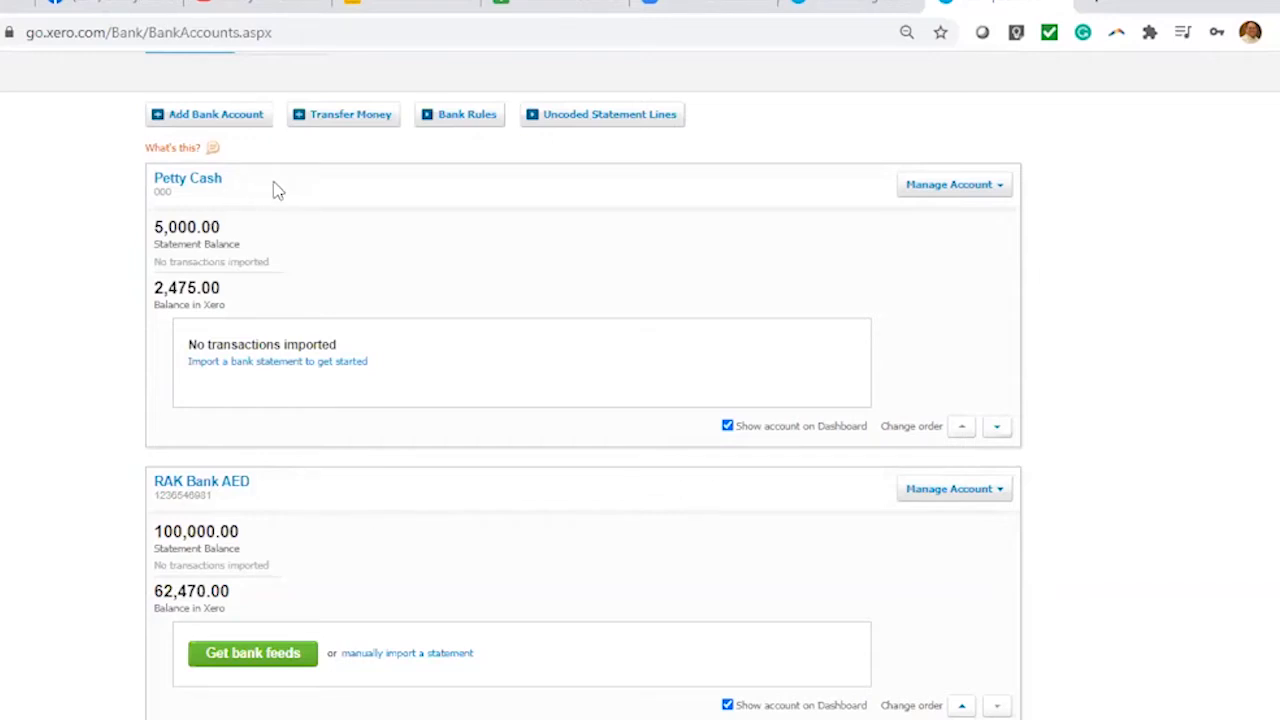
scroll(458, 229, "up", 1)
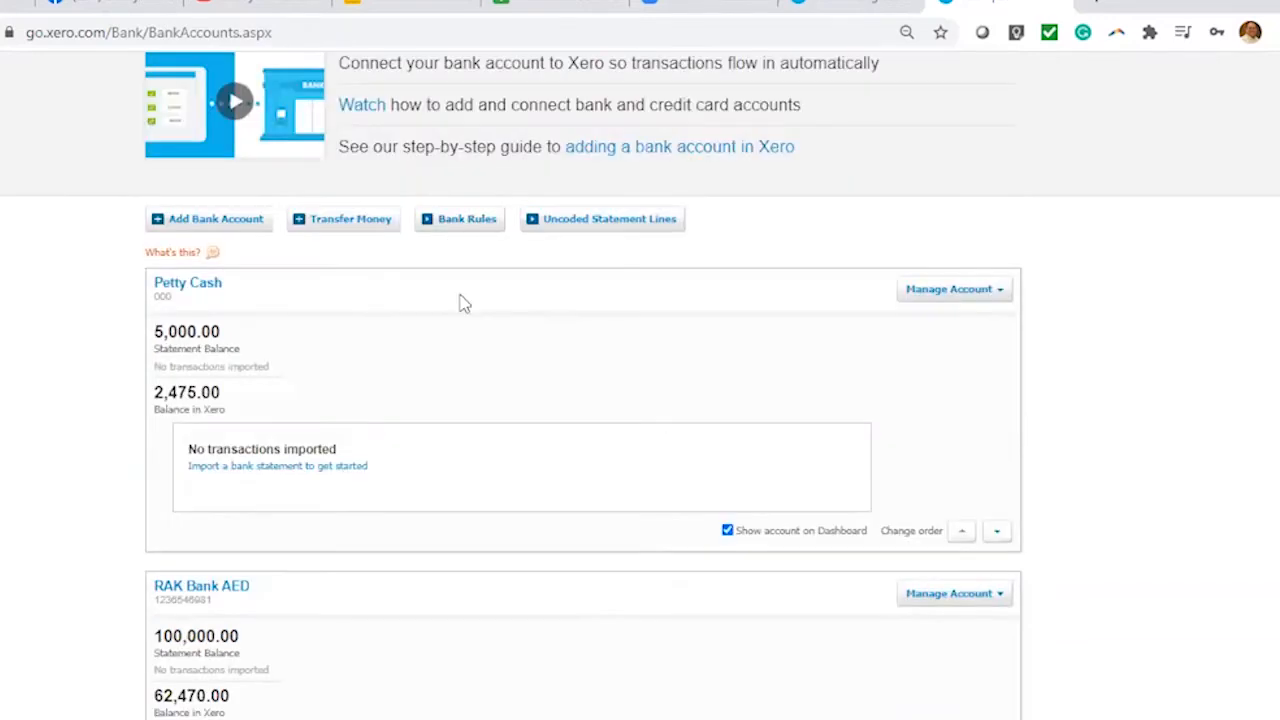
scroll(505, 350, "down", 1)
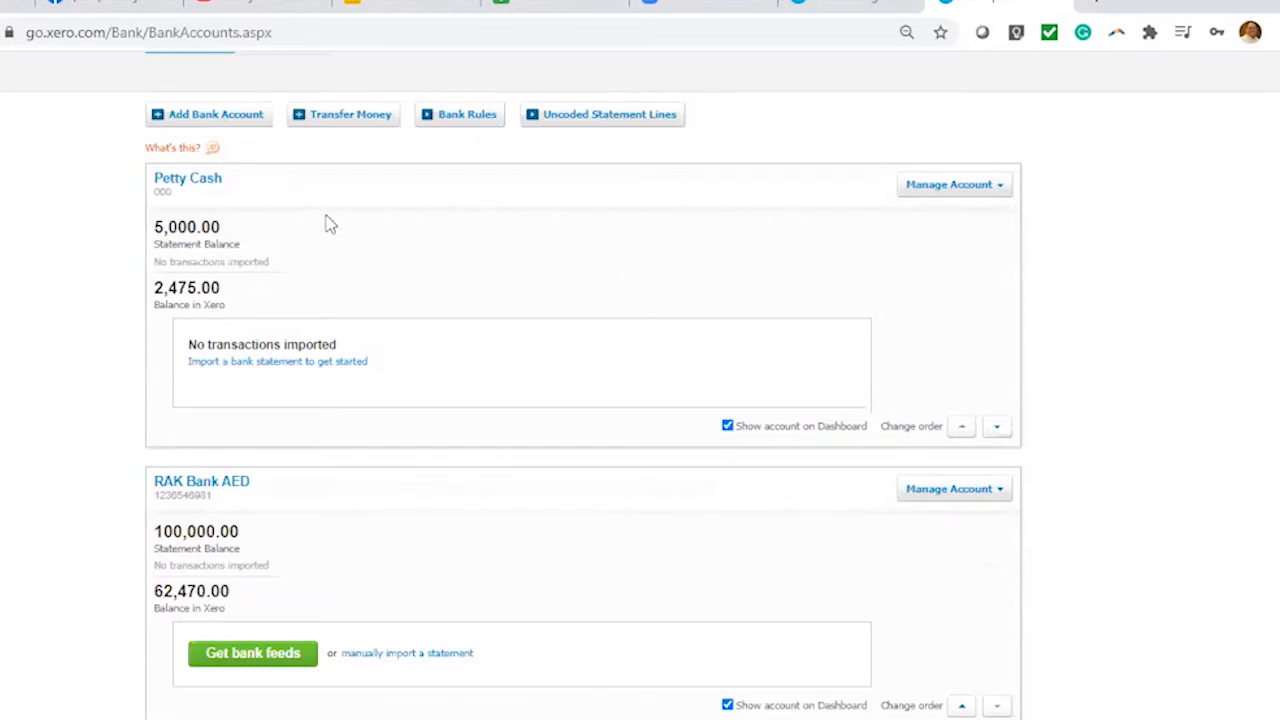
scroll(505, 270, "down", 1)
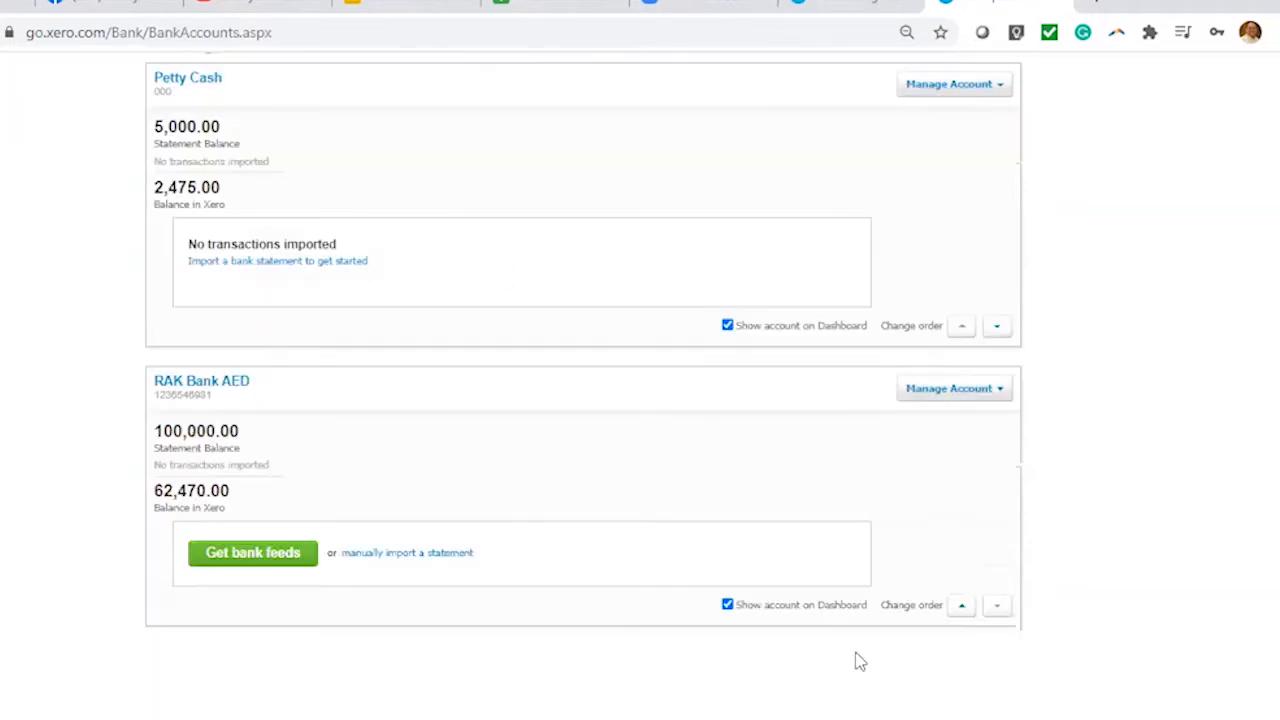
left_click(960, 608)
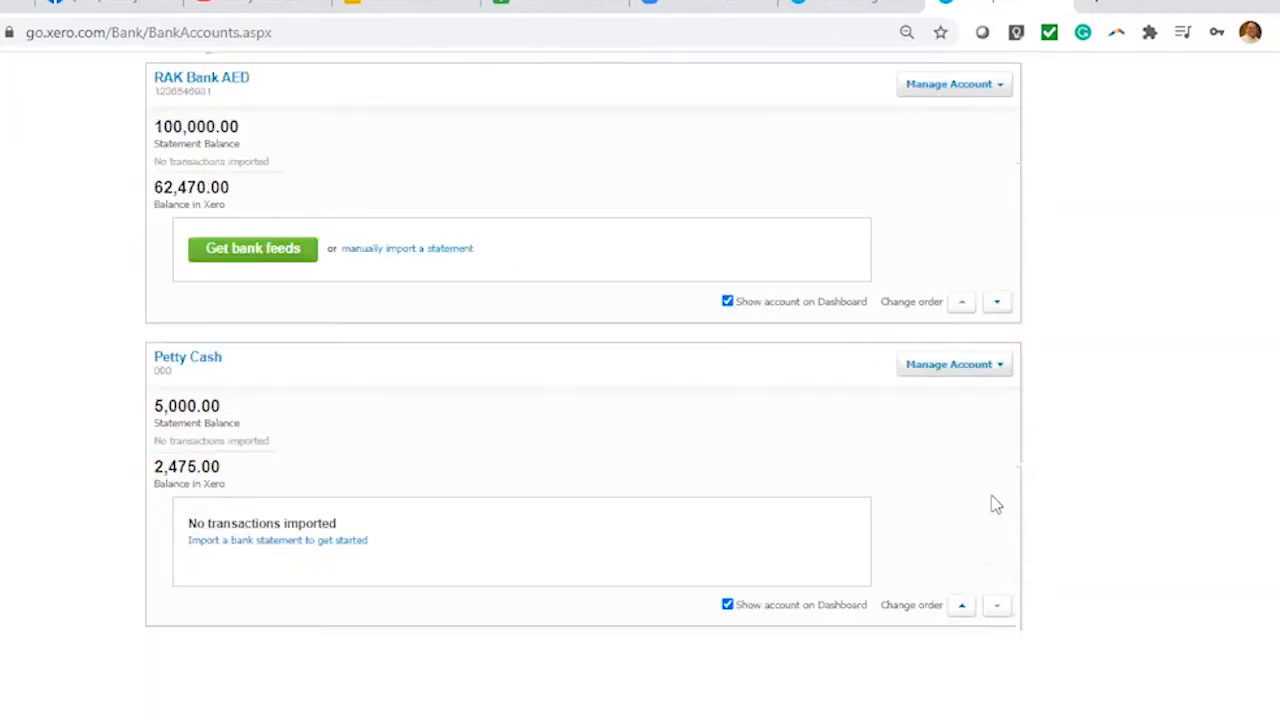
scroll(994, 503, "up", 1)
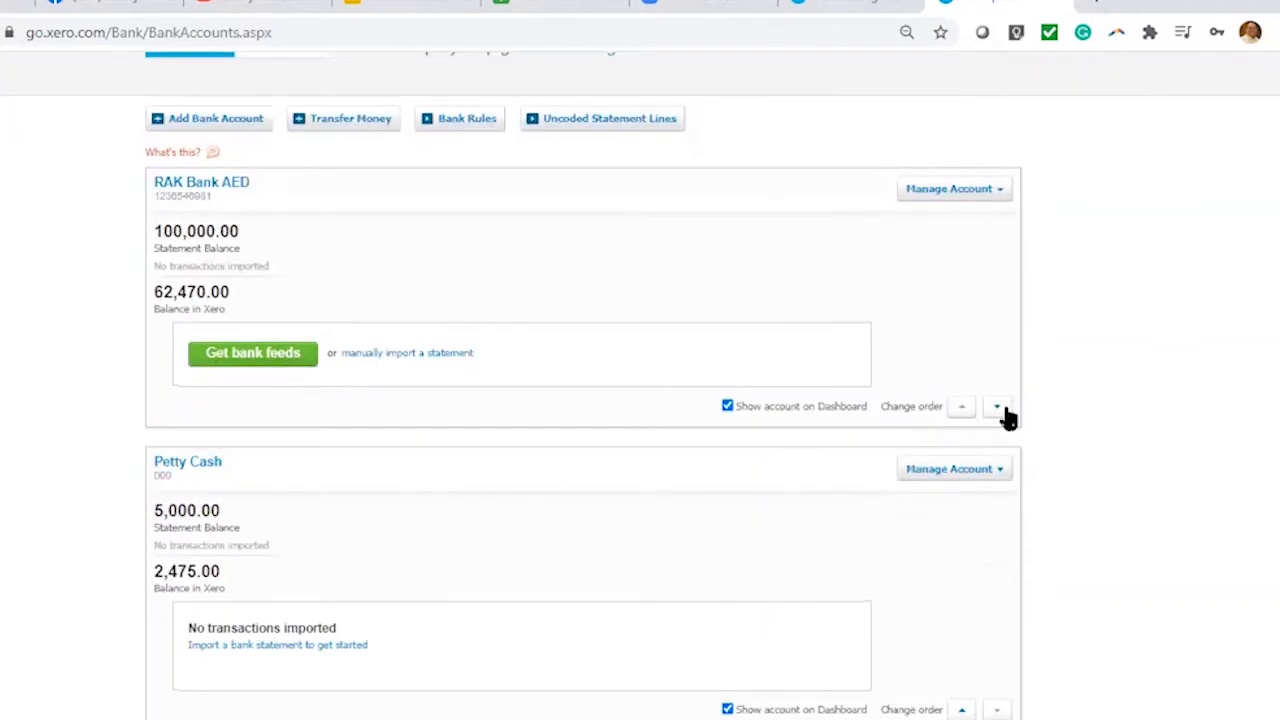
left_click(964, 710)
scroll(729, 531, "down", 1)
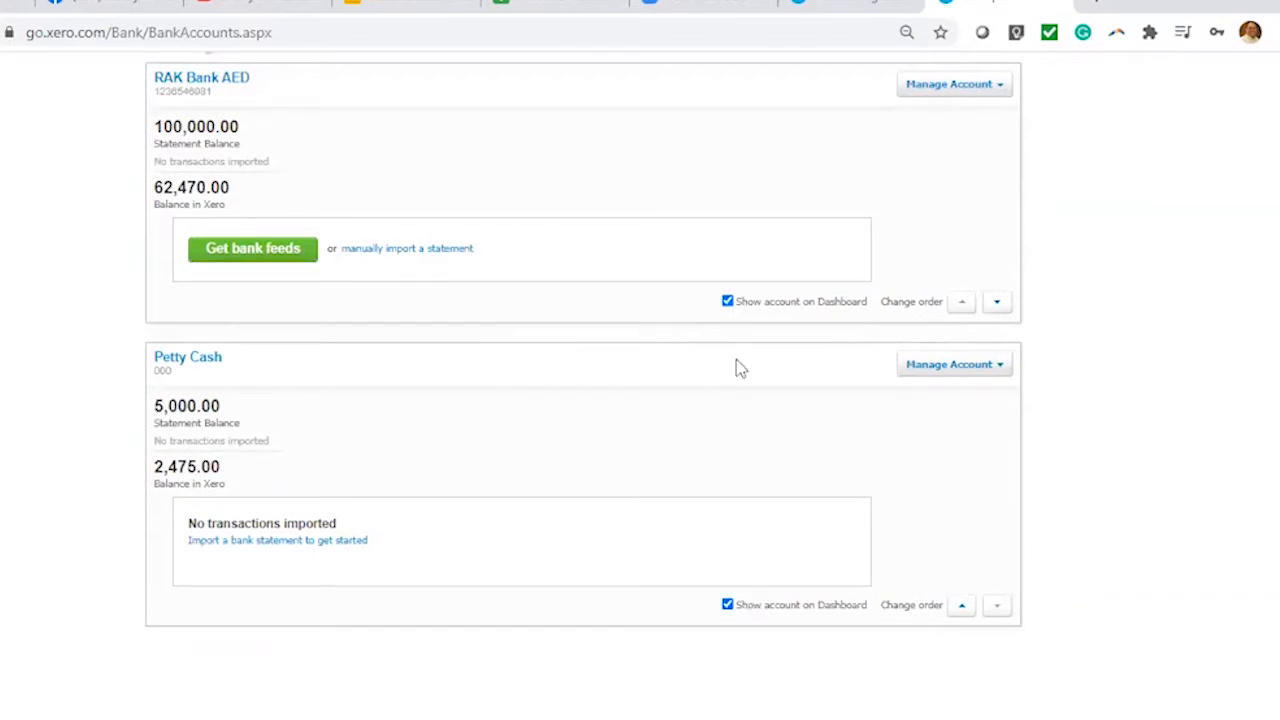
scroll(1054, 410, "up", 2)
scroll(1040, 430, "down", 2)
left_click(928, 90)
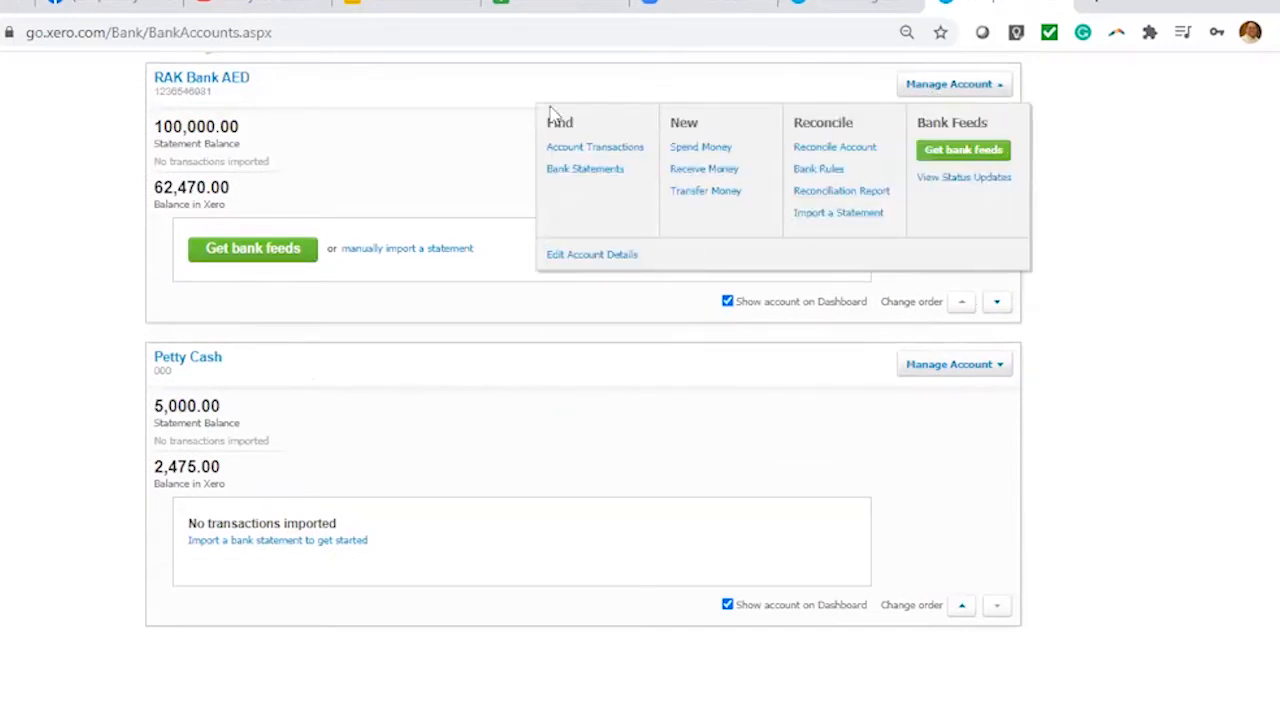
left_click(992, 366)
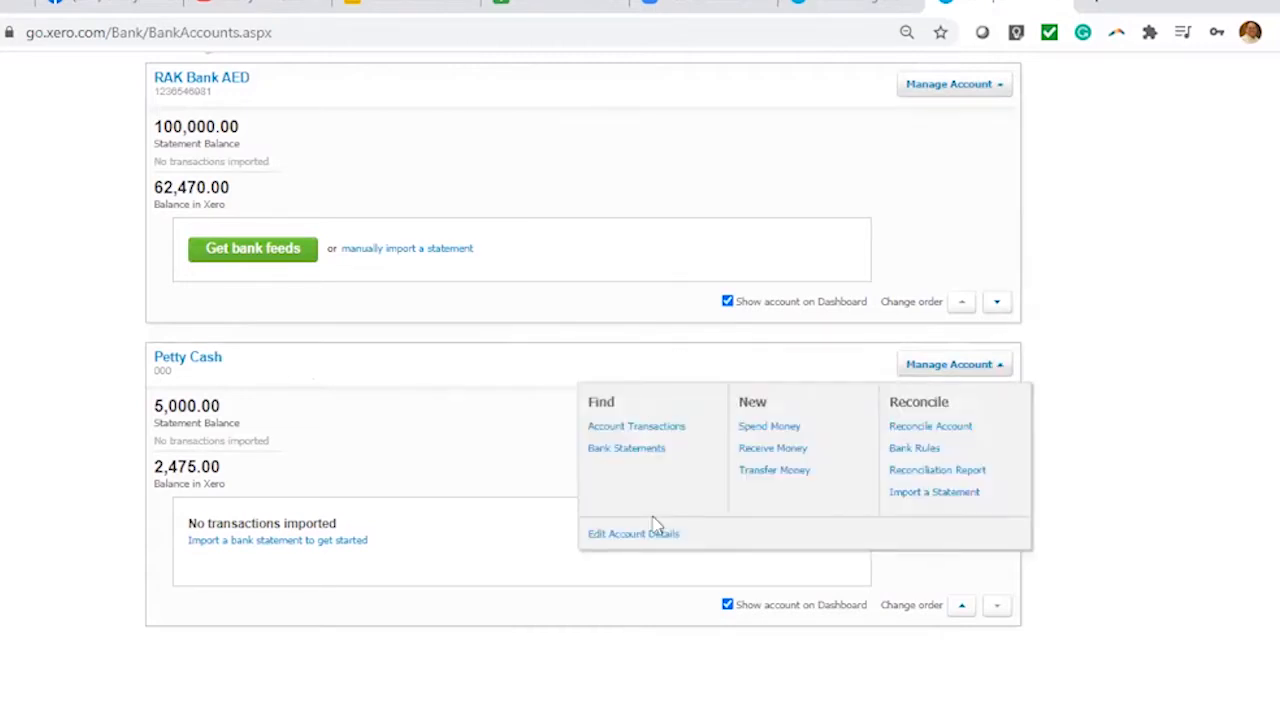
left_click(953, 88)
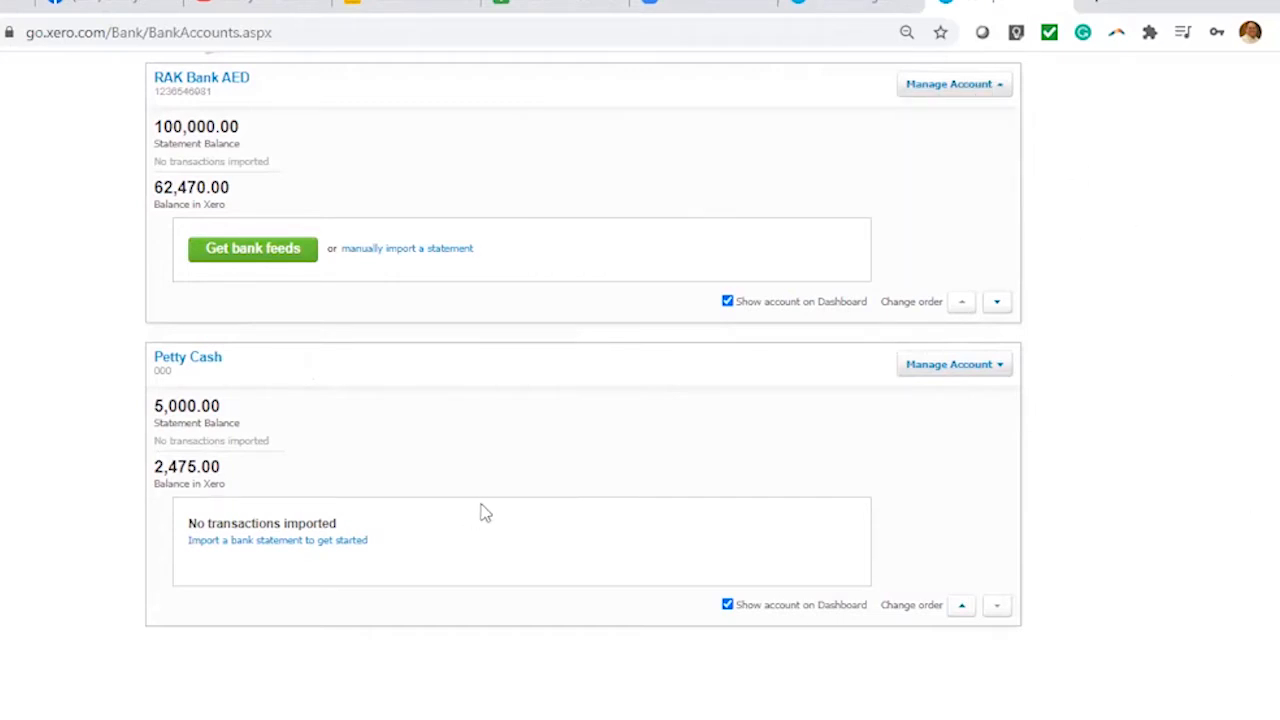
left_click(972, 368)
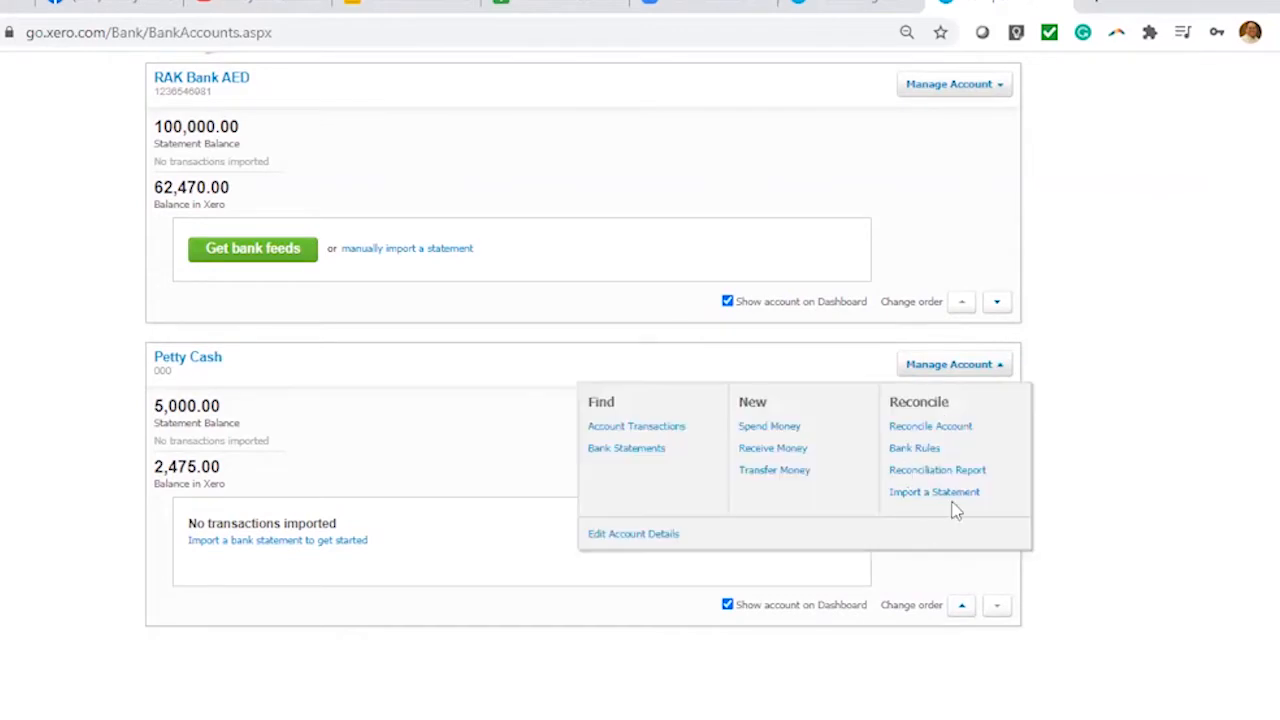
left_click(1170, 339)
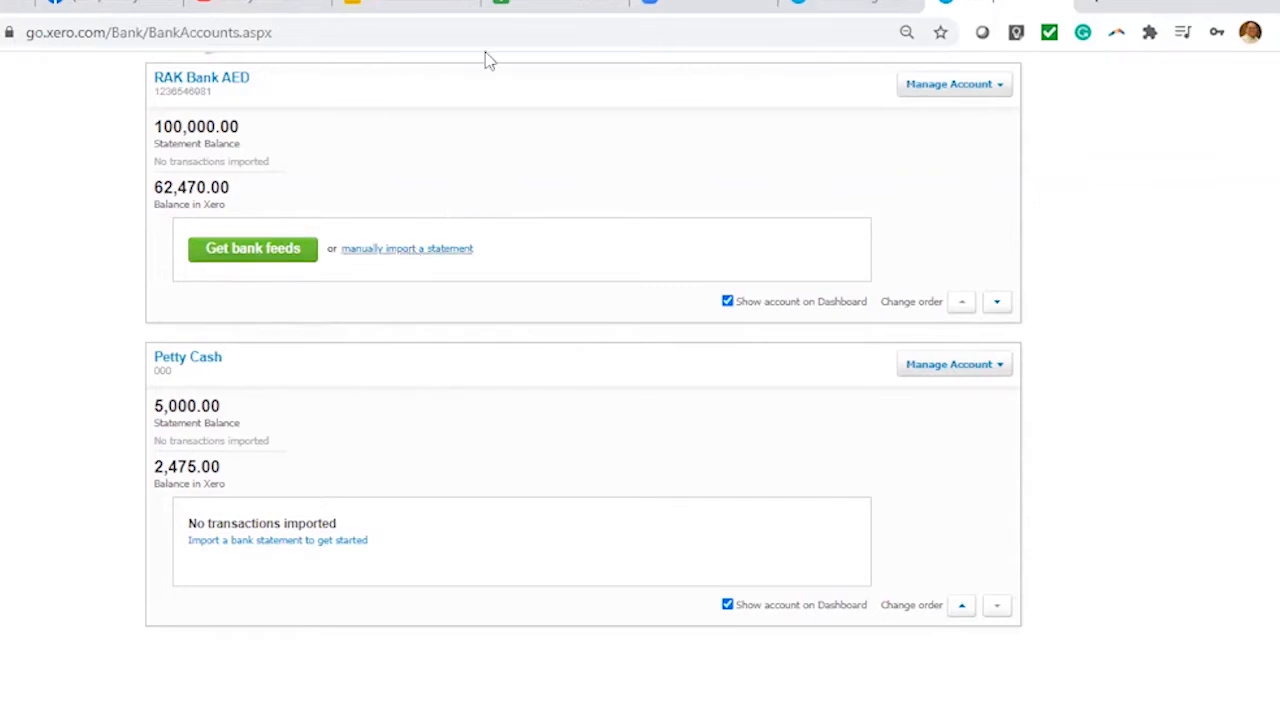
left_click(268, 258)
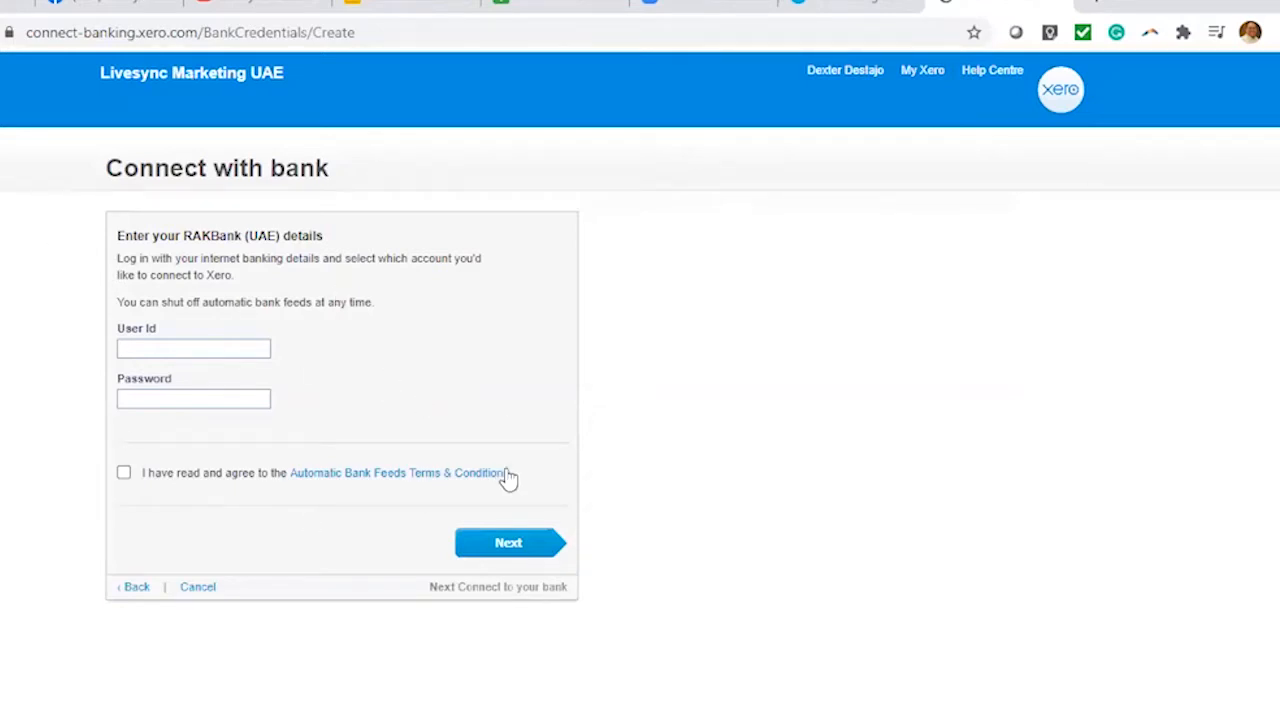
left_click(179, 350)
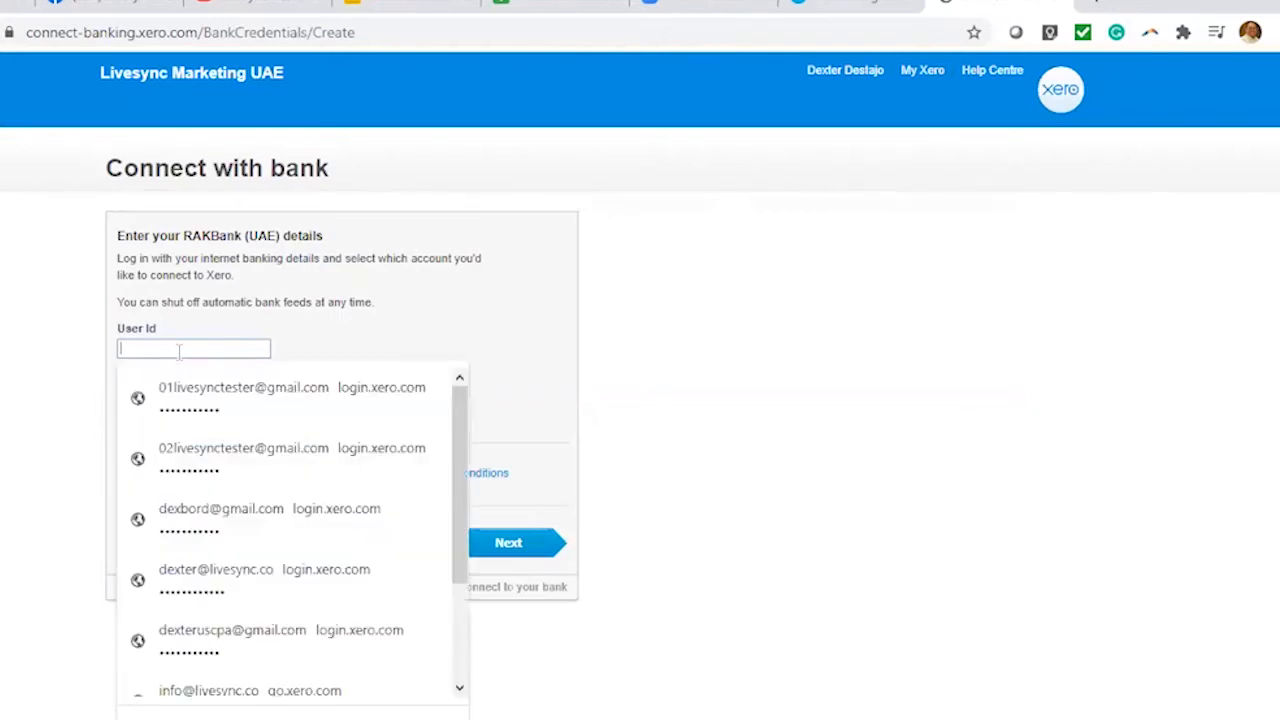
left_click(651, 348)
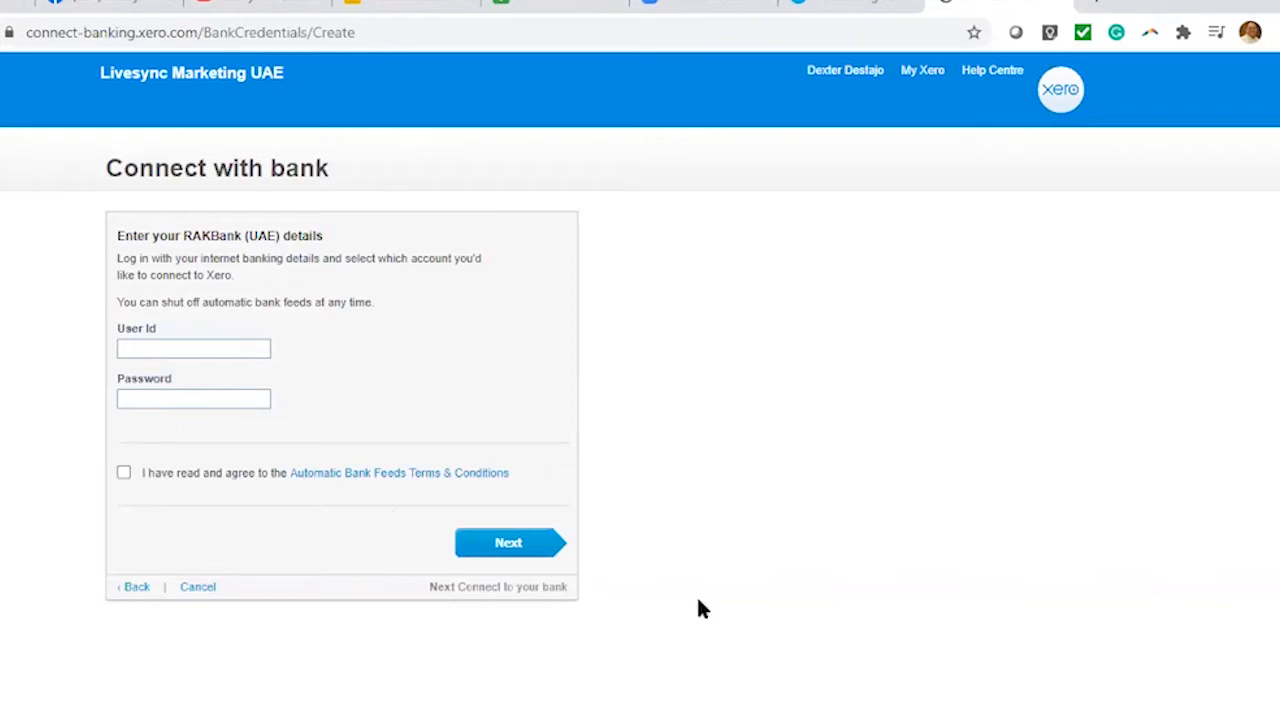
left_click(557, 551)
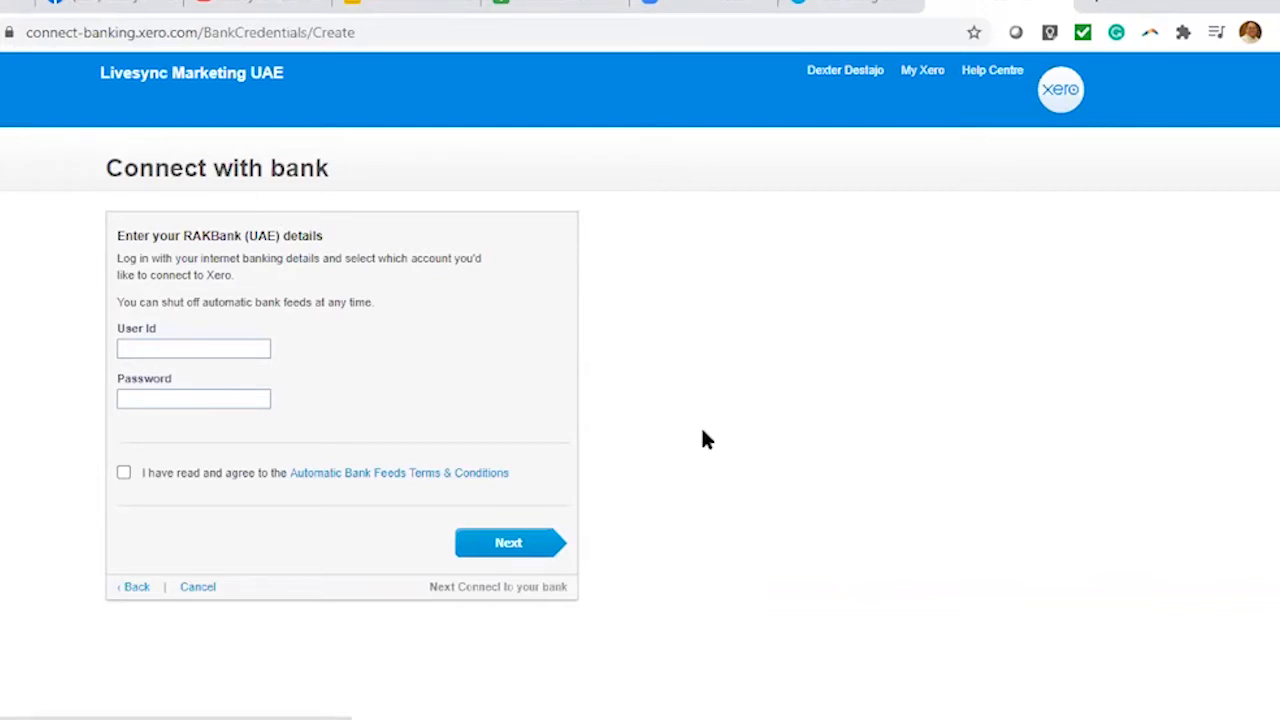
scroll(457, 423, "down", 1)
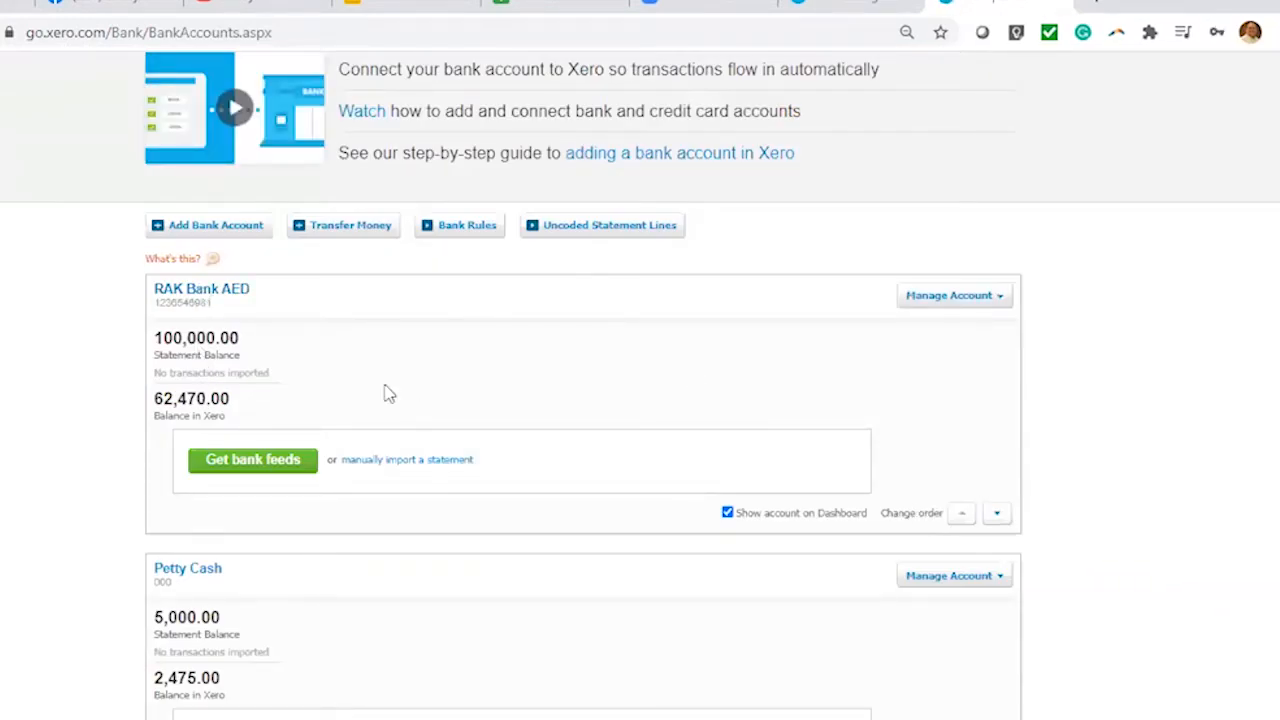
left_click(216, 226)
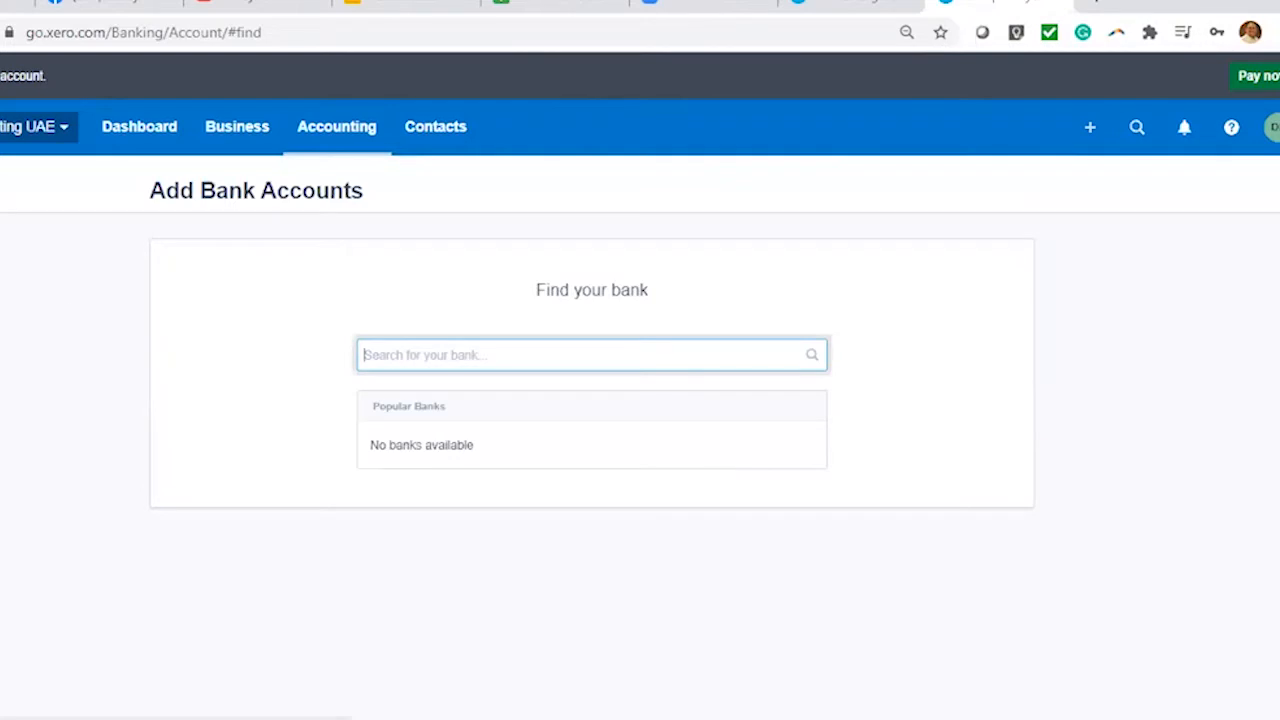
key("alt+Left")
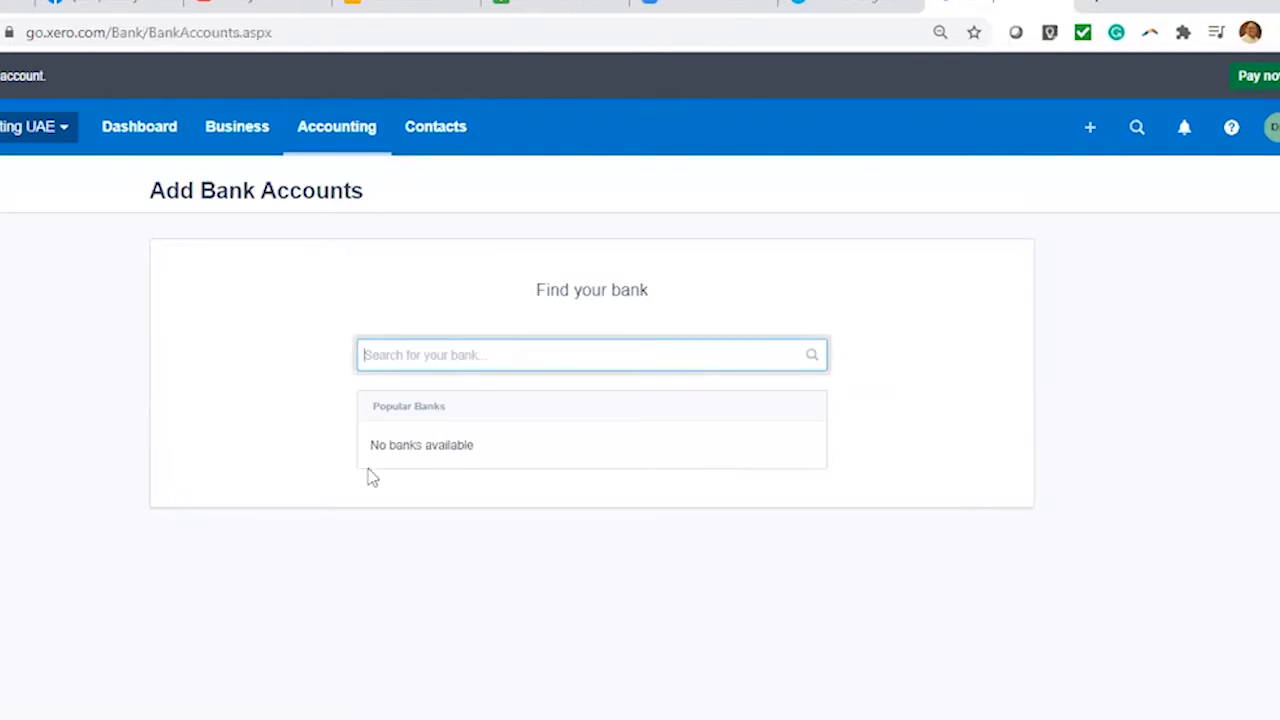
scroll(305, 255, "up", 3)
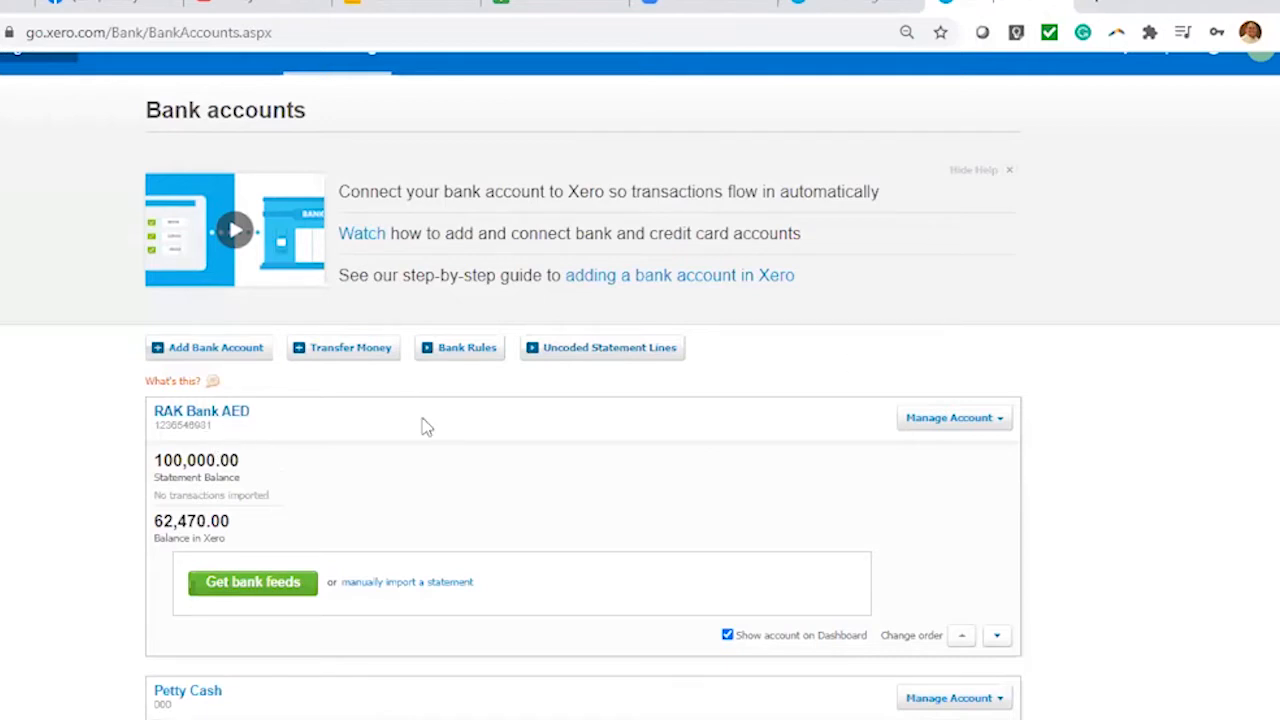
scroll(674, 475, "down", 1)
scroll(674, 475, "down", 1)
left_click(950, 313)
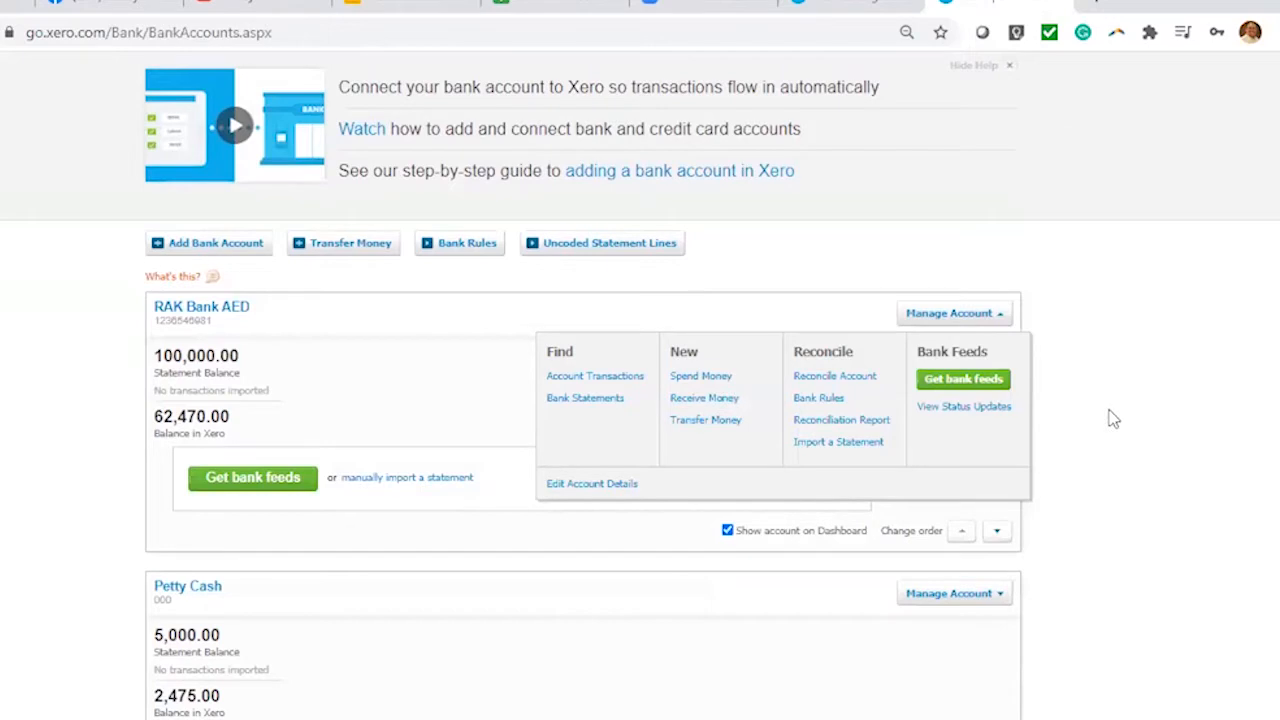
left_click(511, 337)
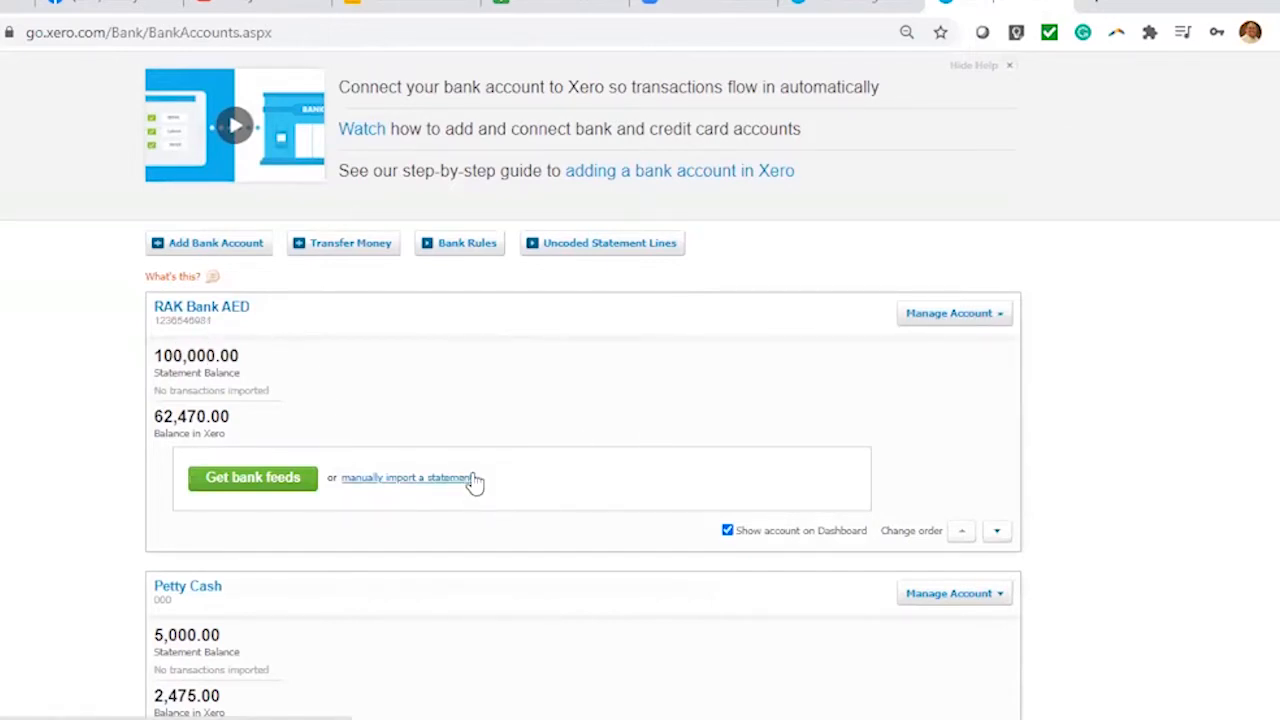
scroll(613, 590, "down", 2)
scroll(614, 589, "up", 3)
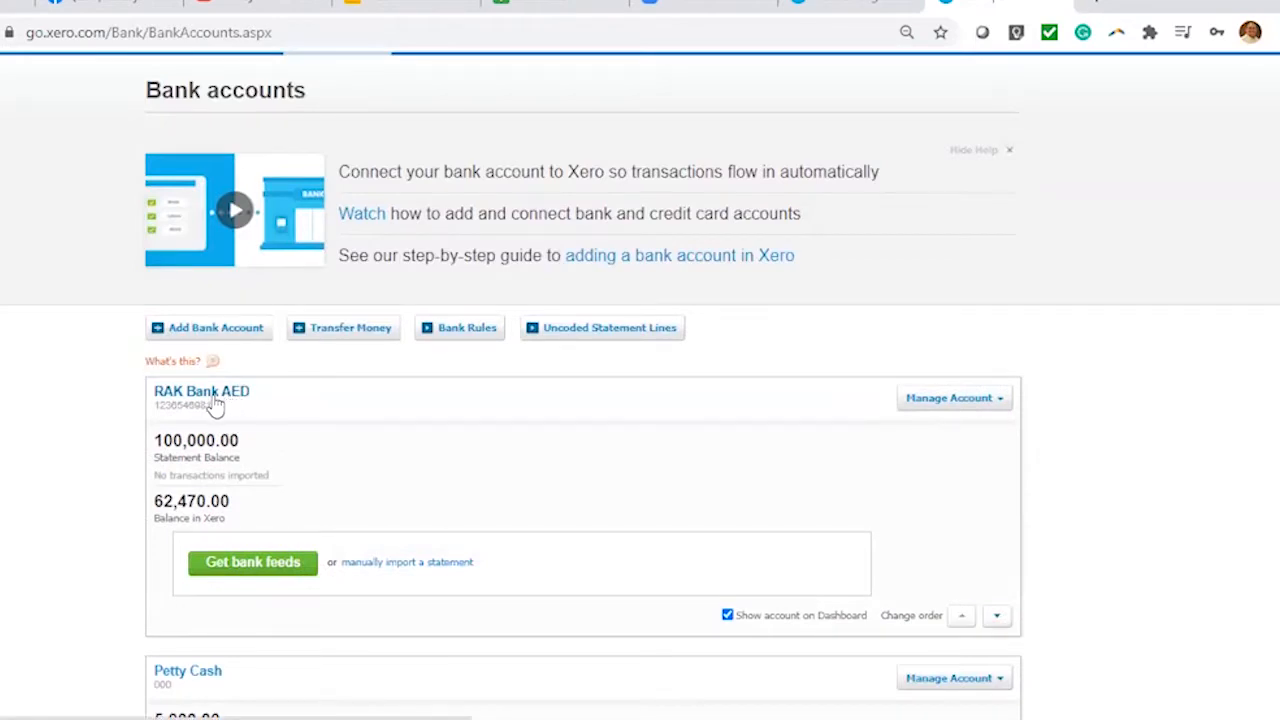
Open RAK Bank AED's Reconcile view and check its 100,000.00 statement and 62,470.00 Xero balances
left_click(248, 406)
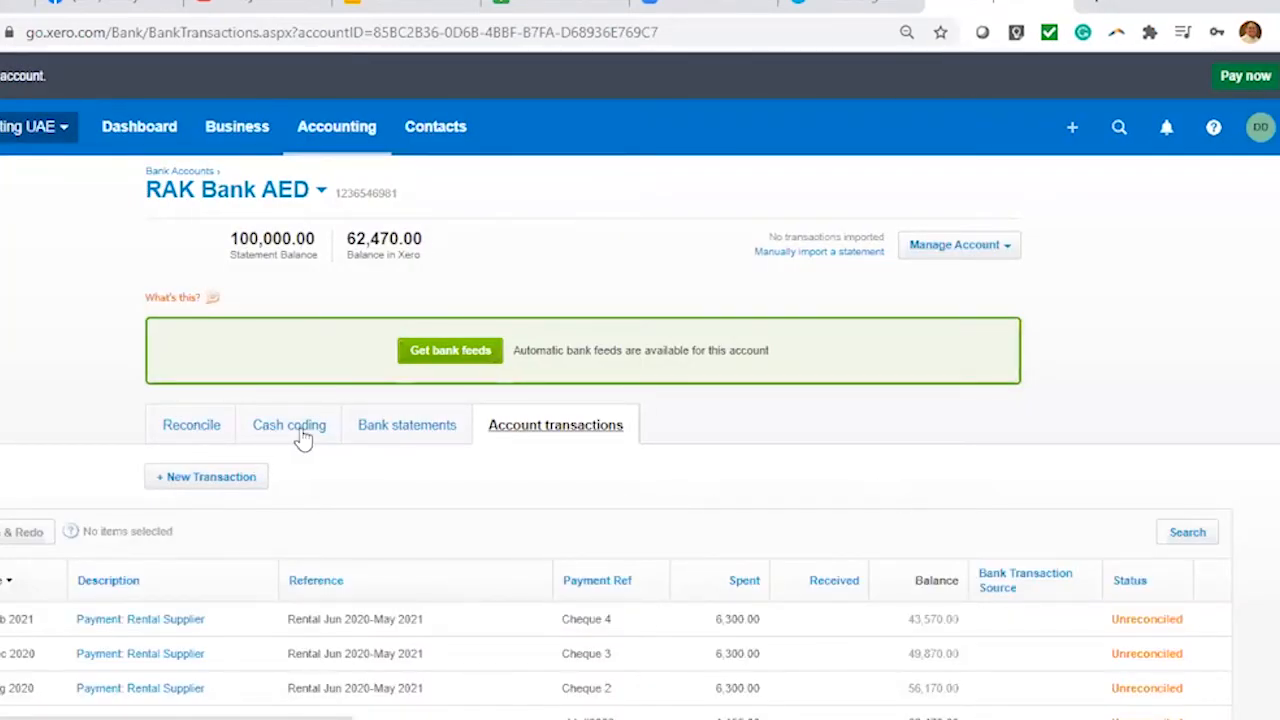
left_click(176, 432)
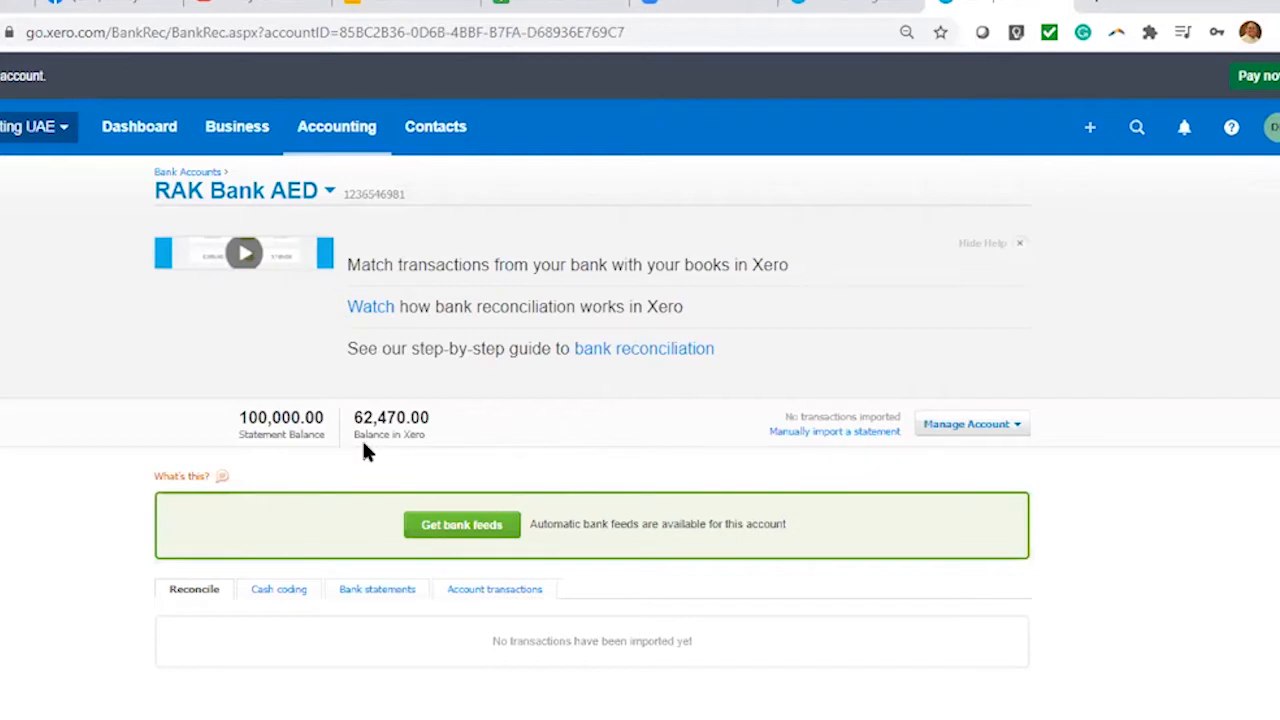
left_click_drag(237, 424, 321, 434)
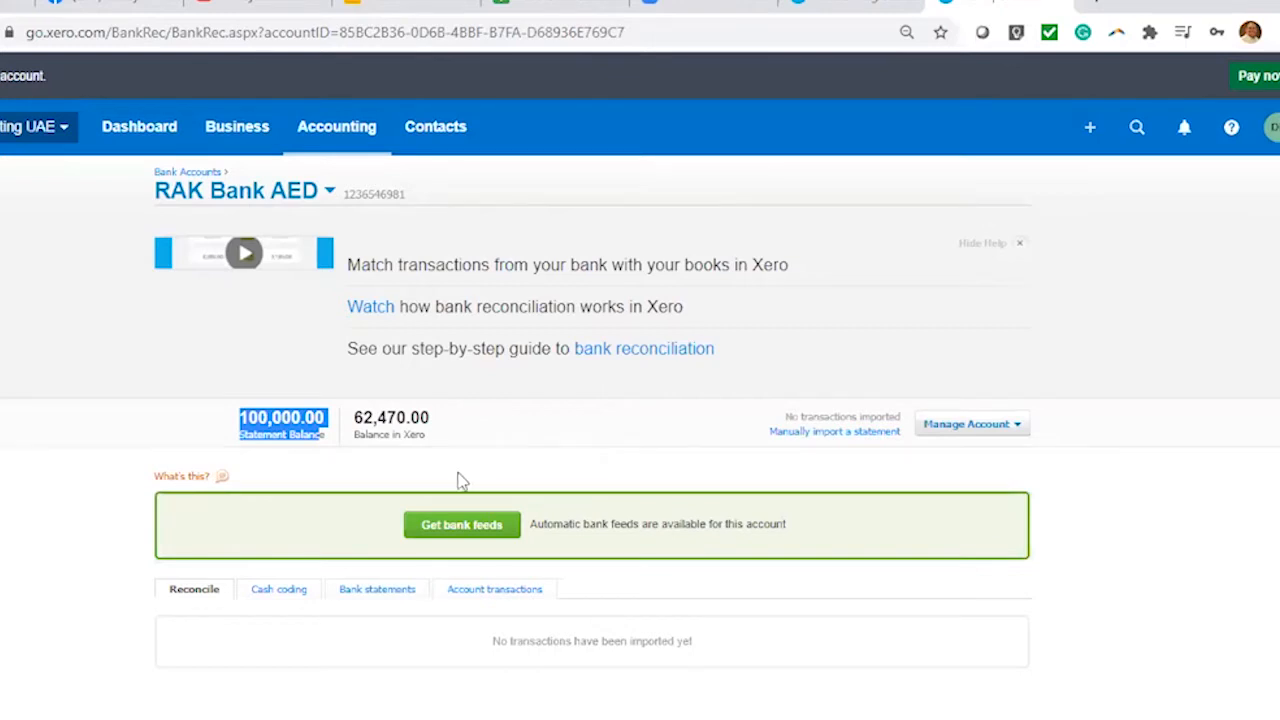
left_click_drag(359, 418, 433, 438)
left_click(510, 435)
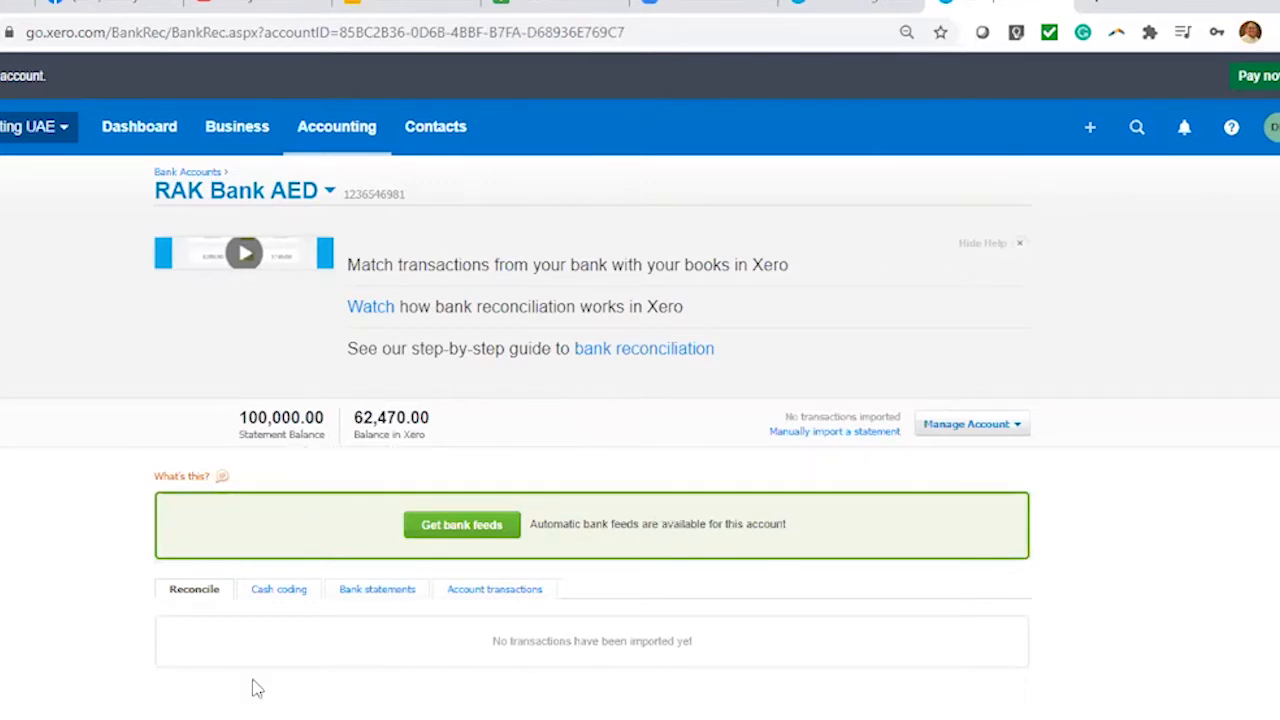
left_click(968, 428)
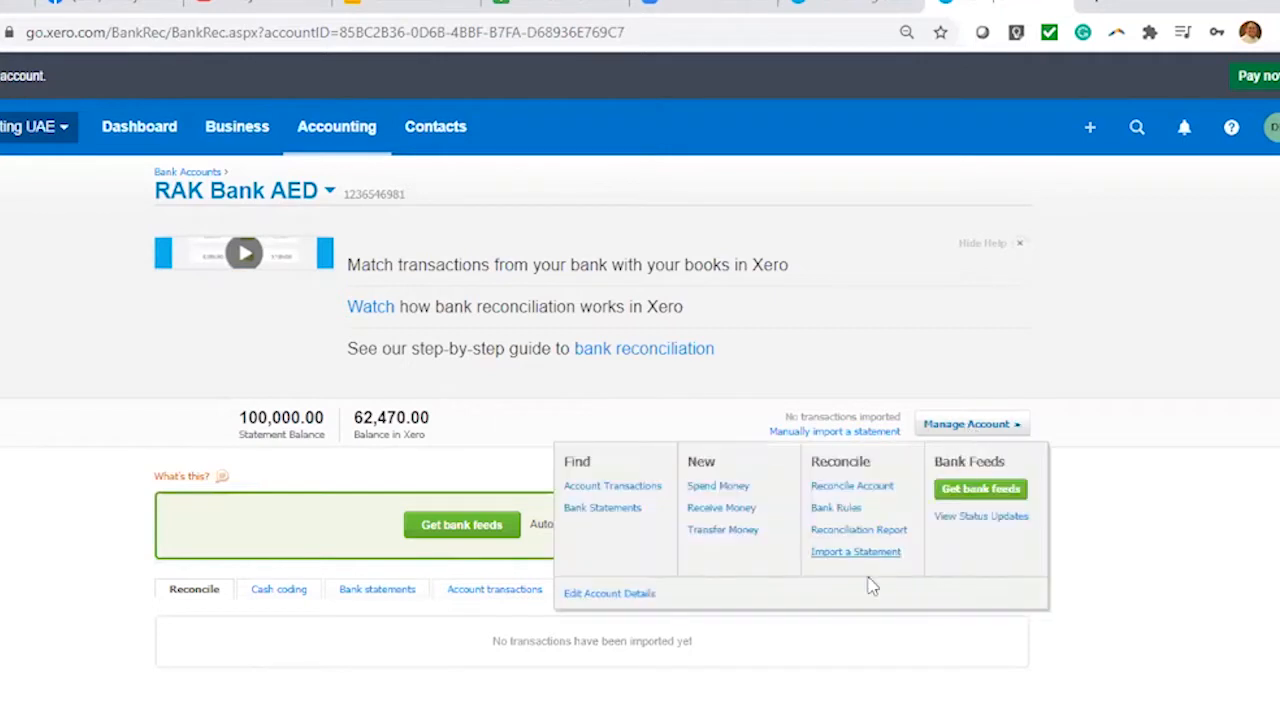
left_click(862, 538)
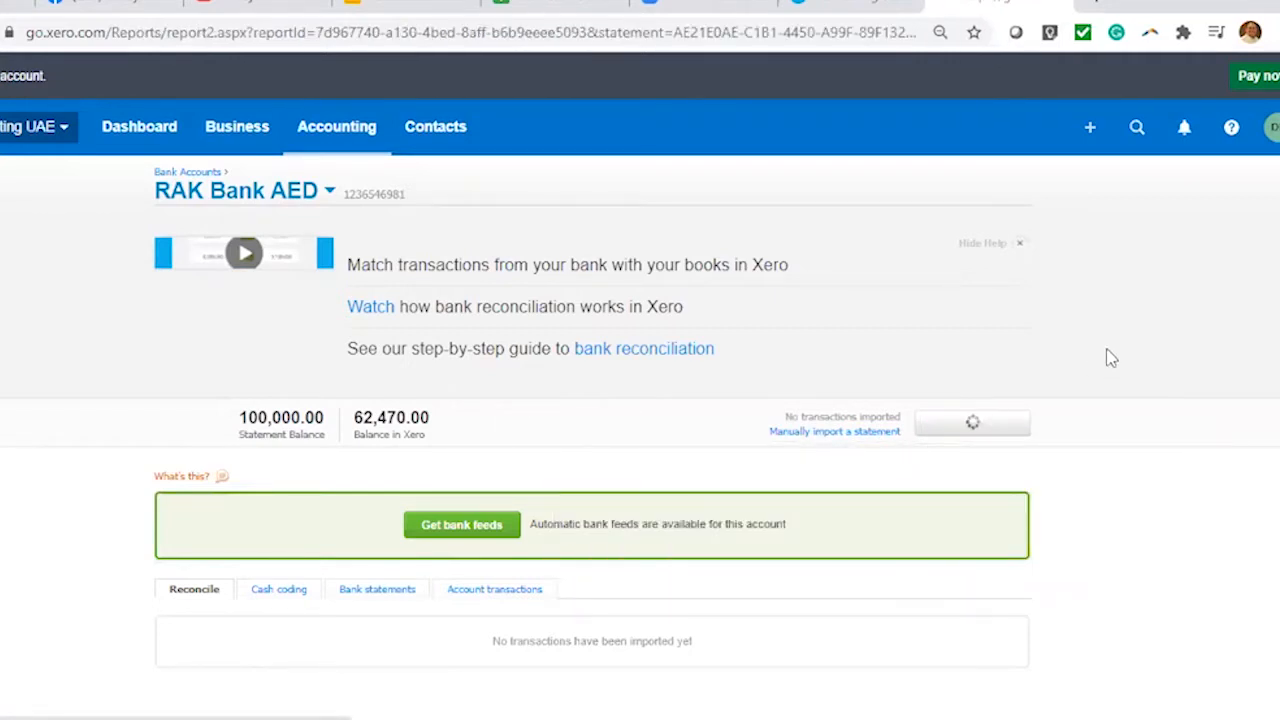
scroll(1110, 367, "down", 3)
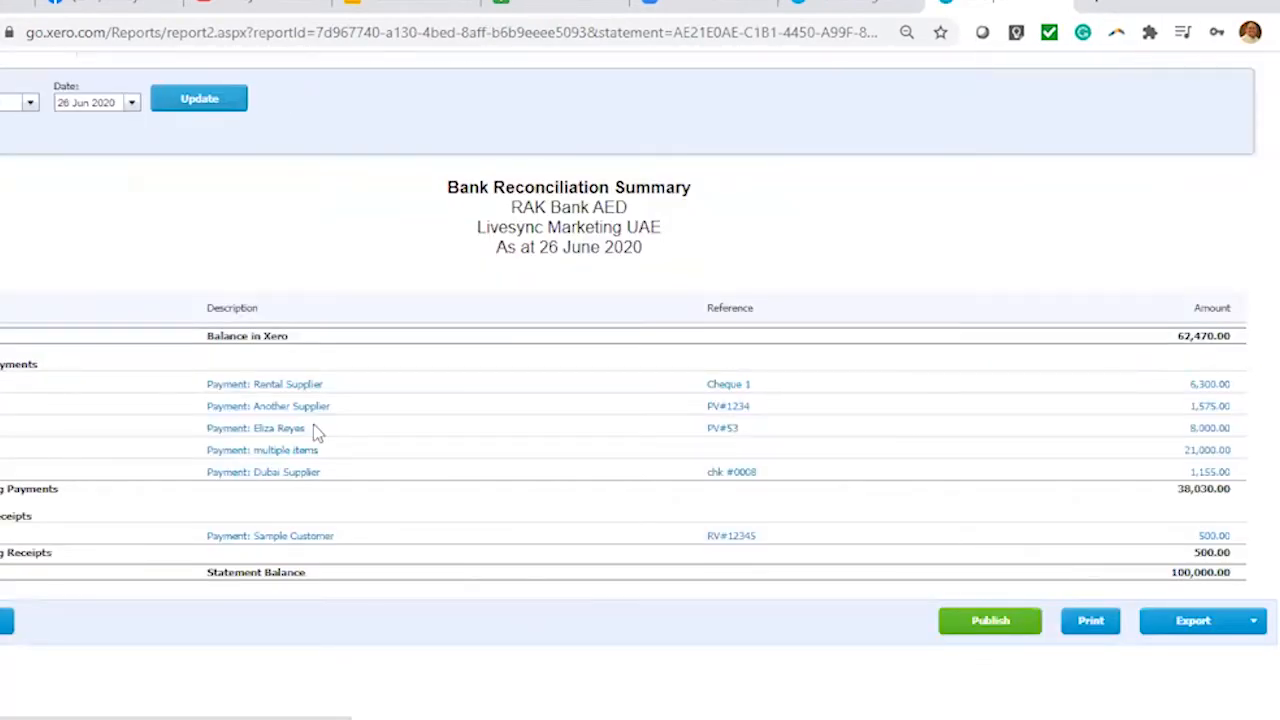
left_click_drag(1176, 340, 1232, 340)
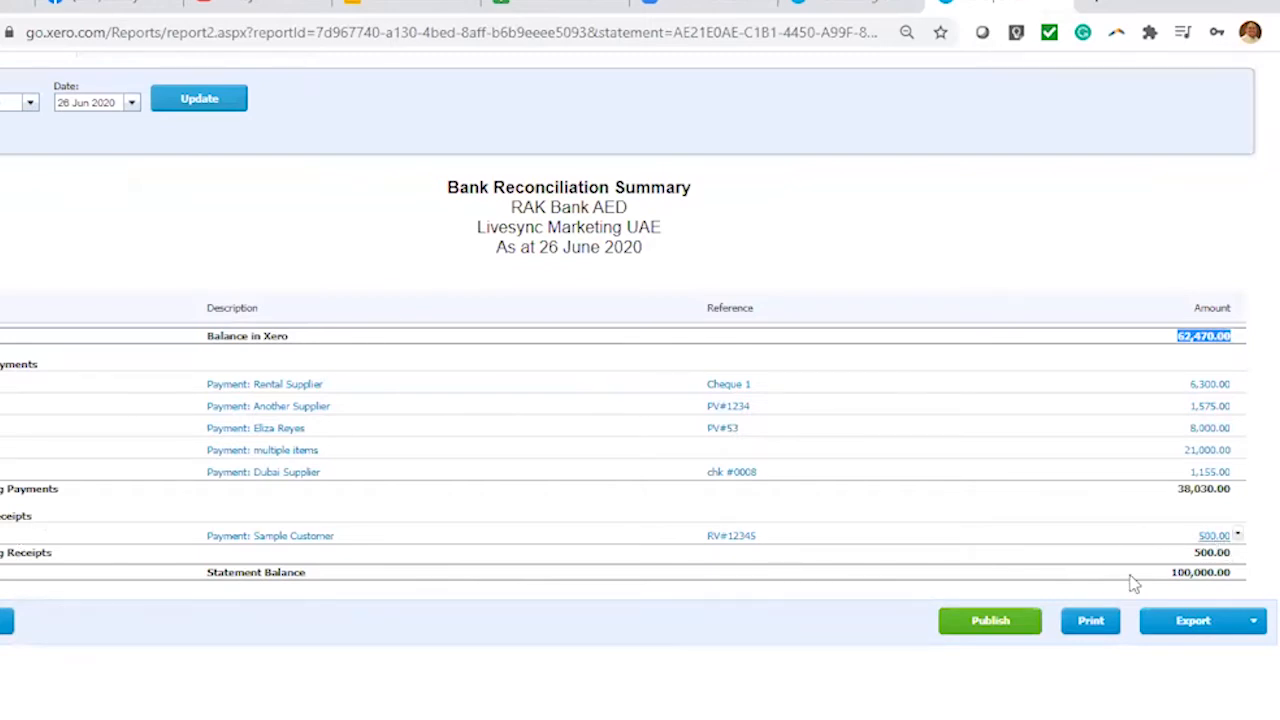
left_click_drag(1168, 574, 1234, 572)
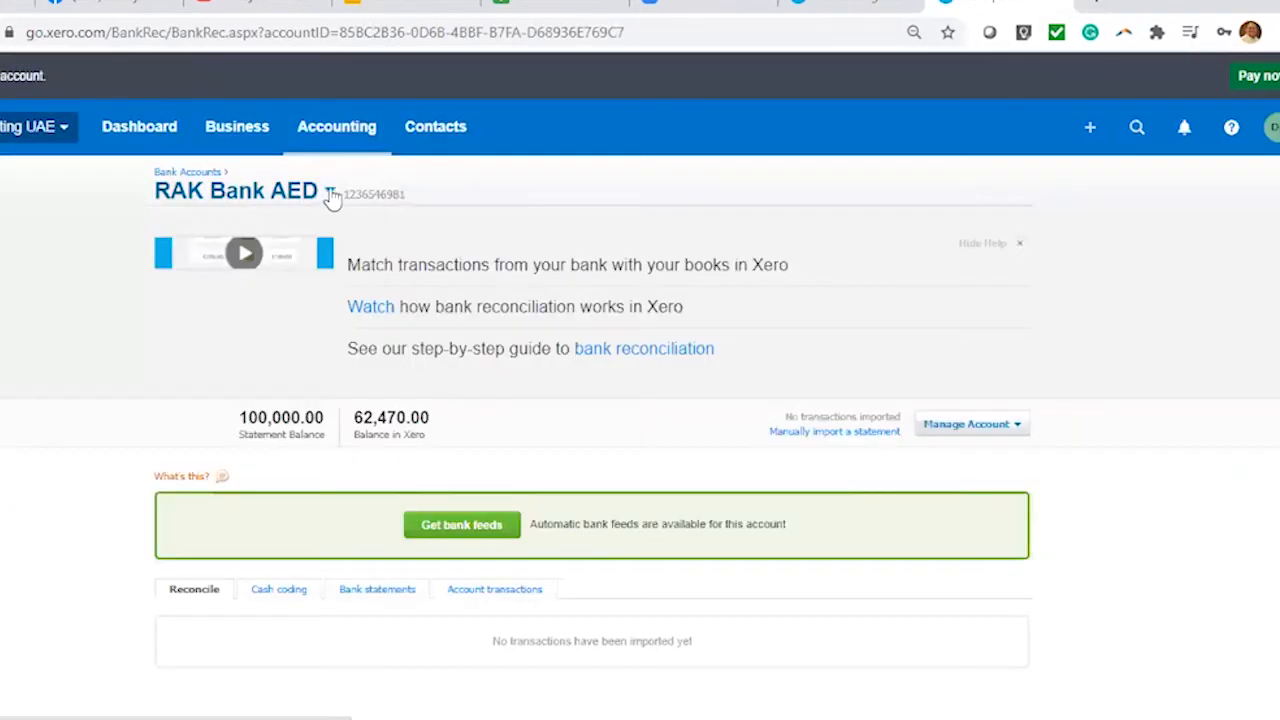
Use the account title dropdown to switch from Petty Cash back to RAK Bank AED
left_click(328, 194)
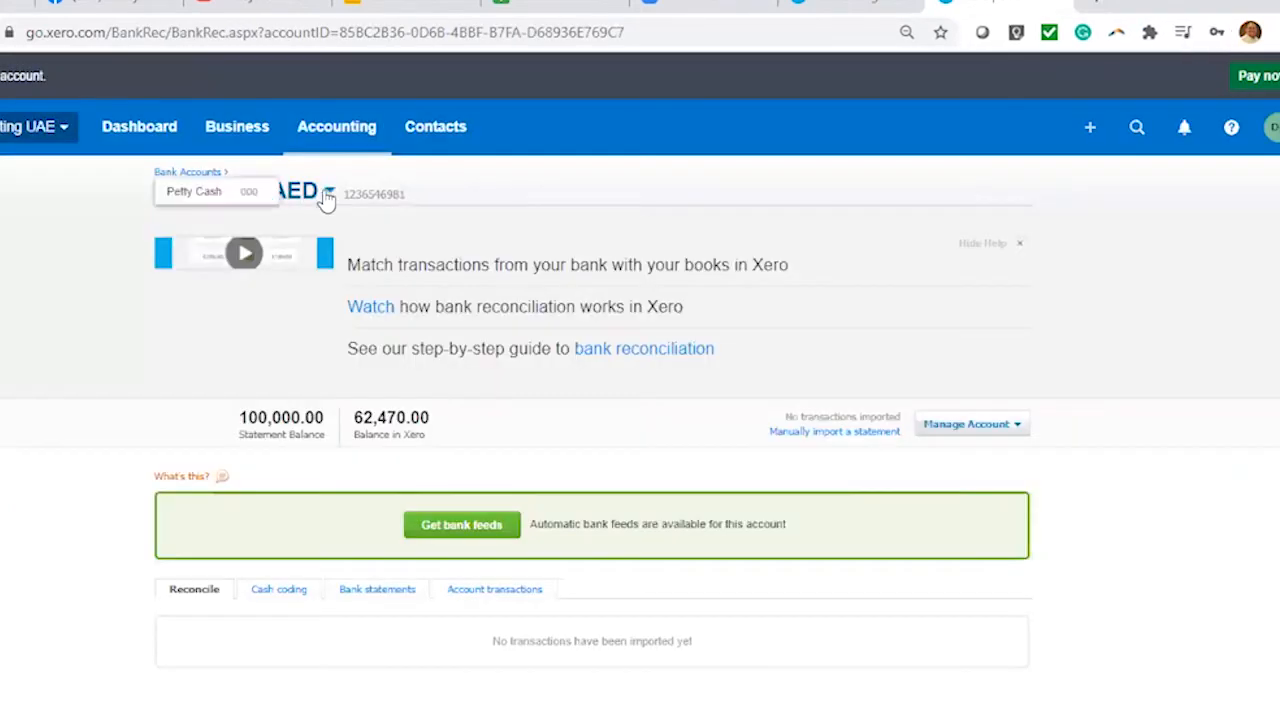
left_click(328, 194)
left_click(328, 194)
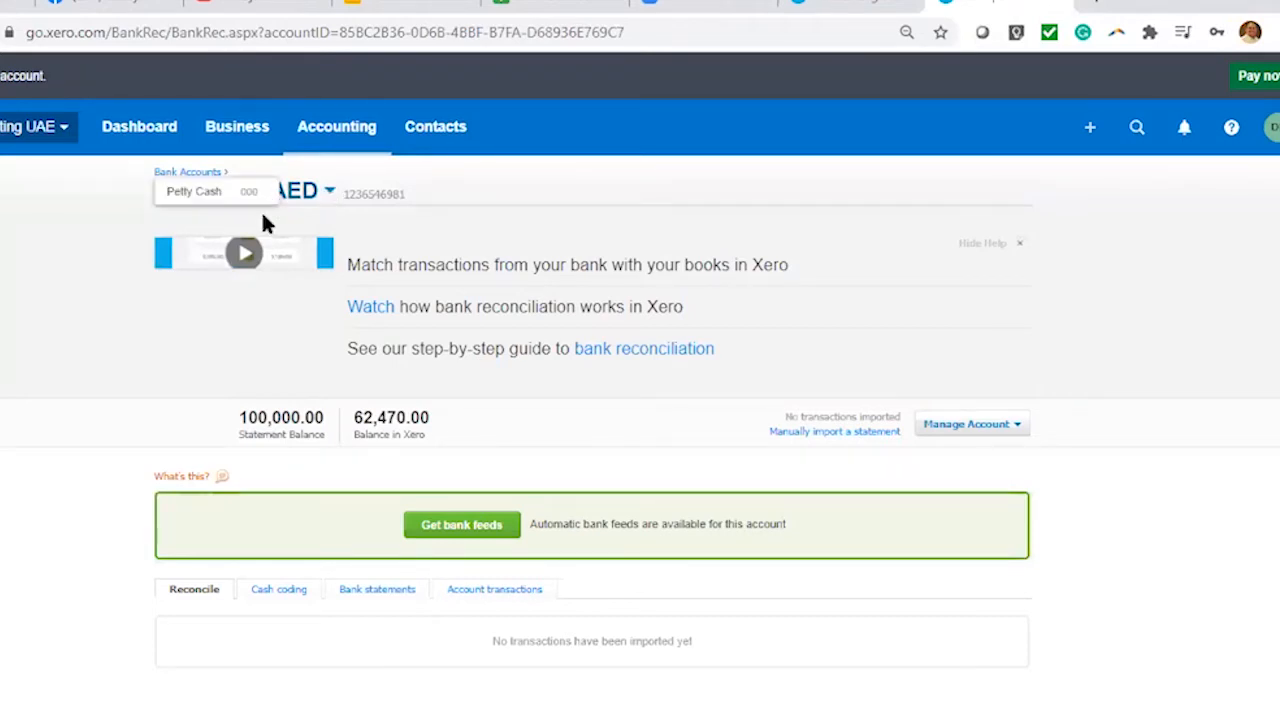
left_click(253, 194)
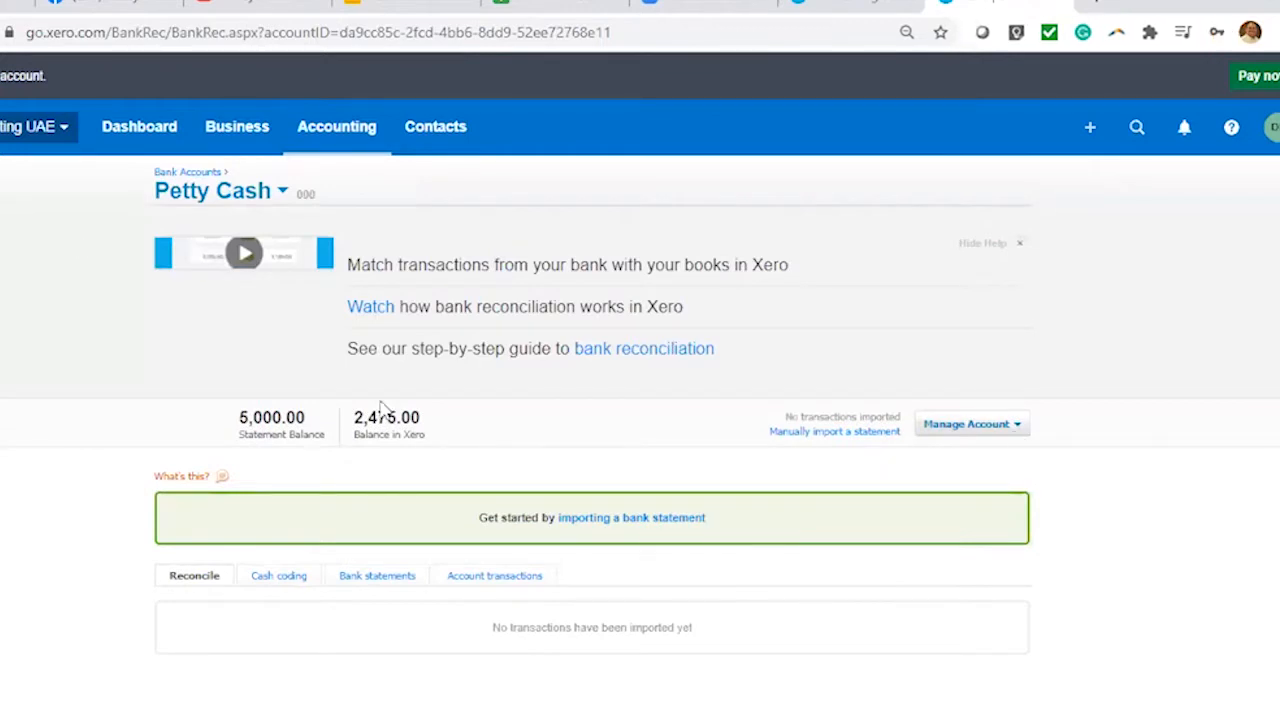
left_click(252, 195)
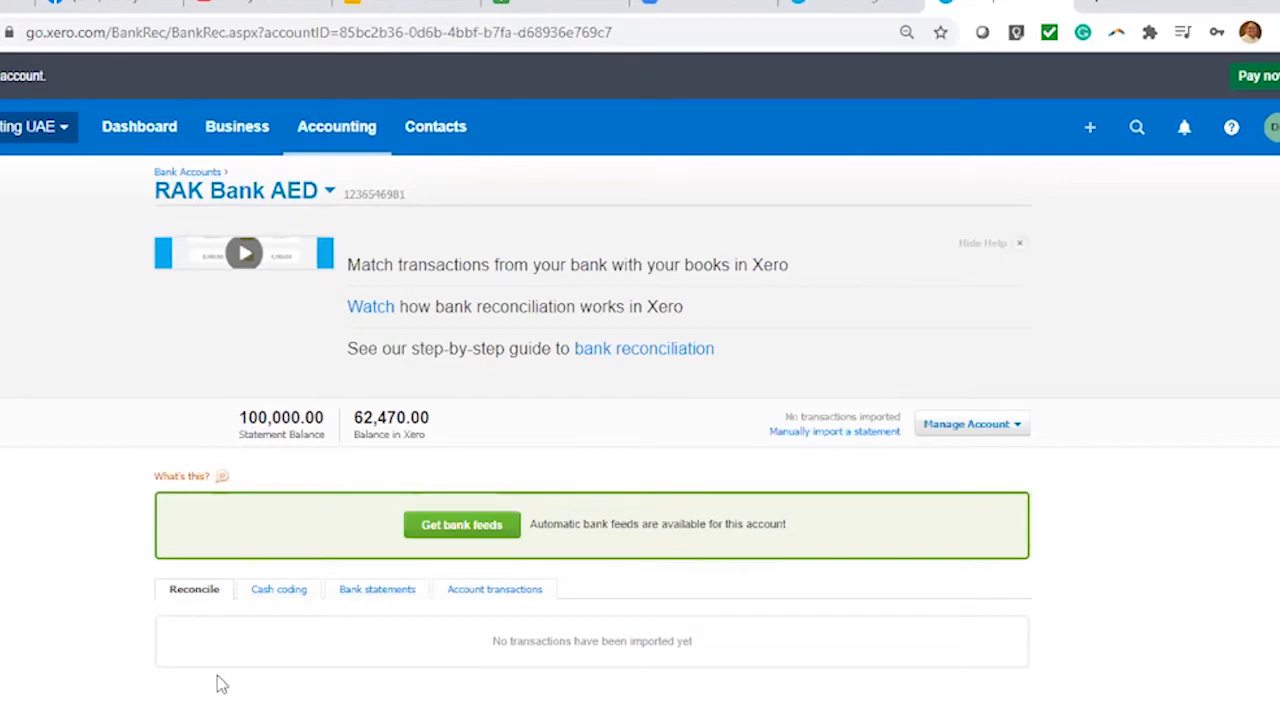
Browse RAK Bank AED's Cash coding, Bank statements and Account transactions views
left_click(282, 592)
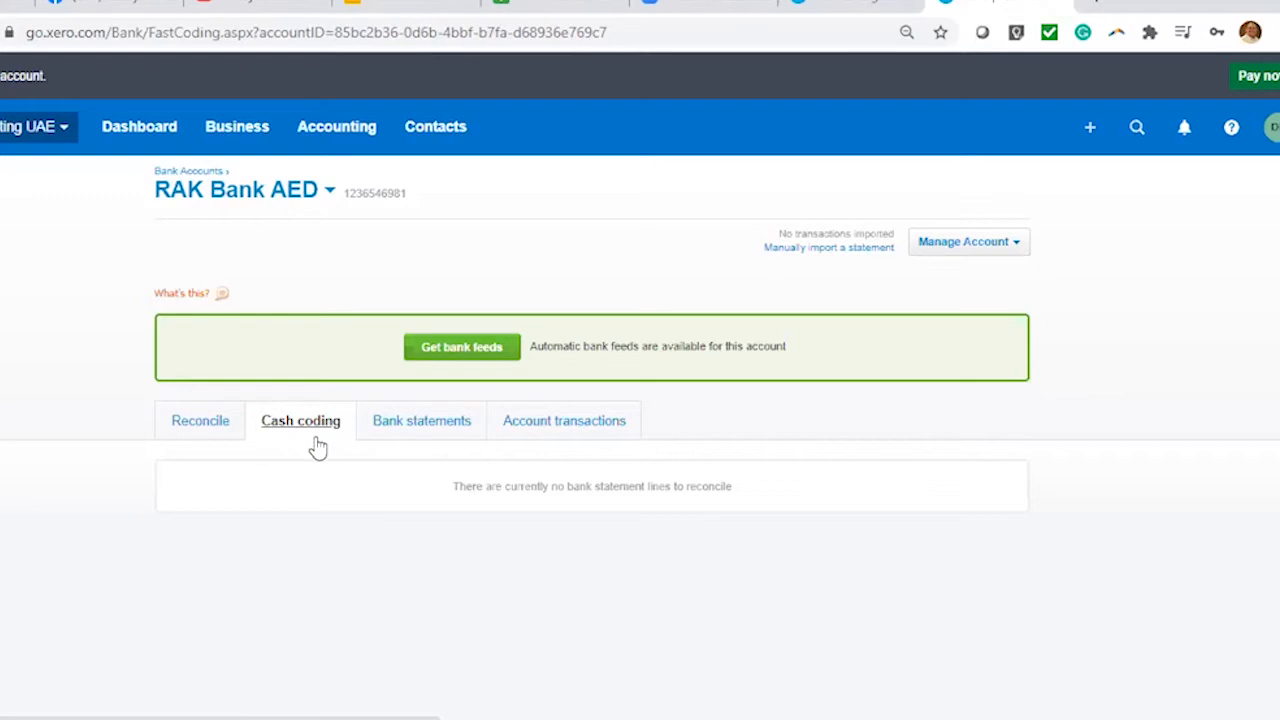
left_click(428, 430)
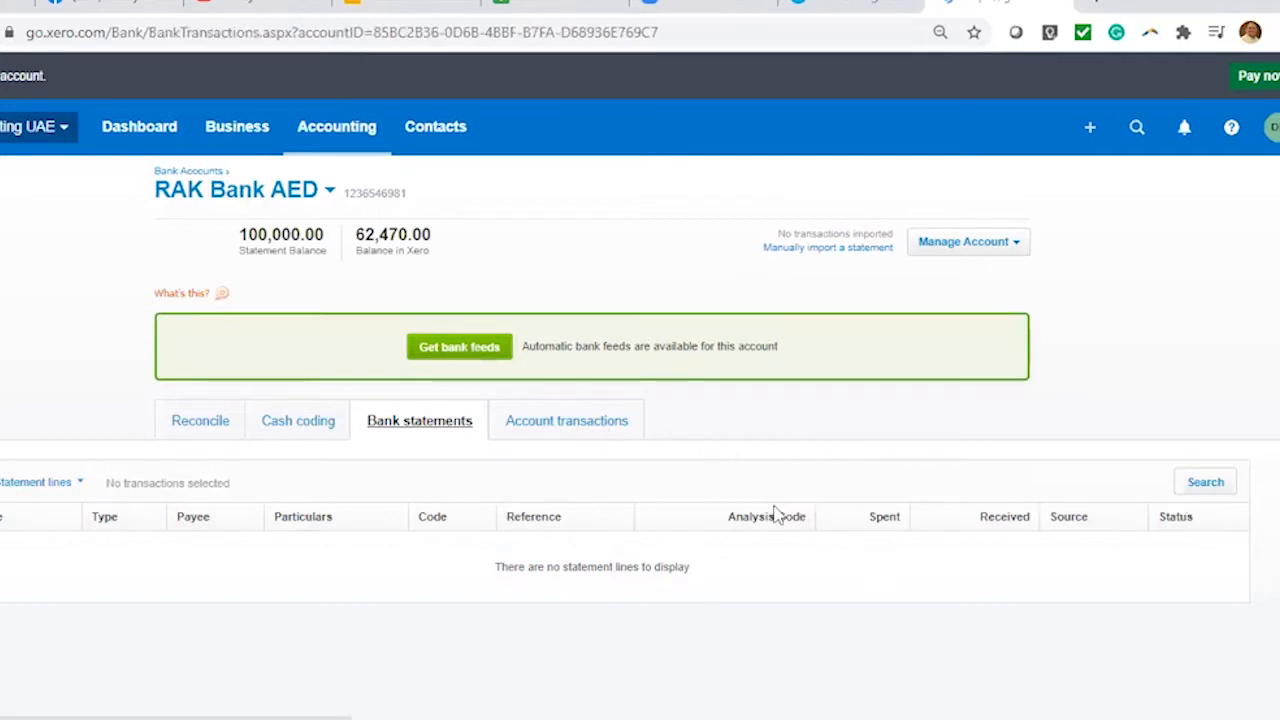
scroll(840, 510, "down", 3)
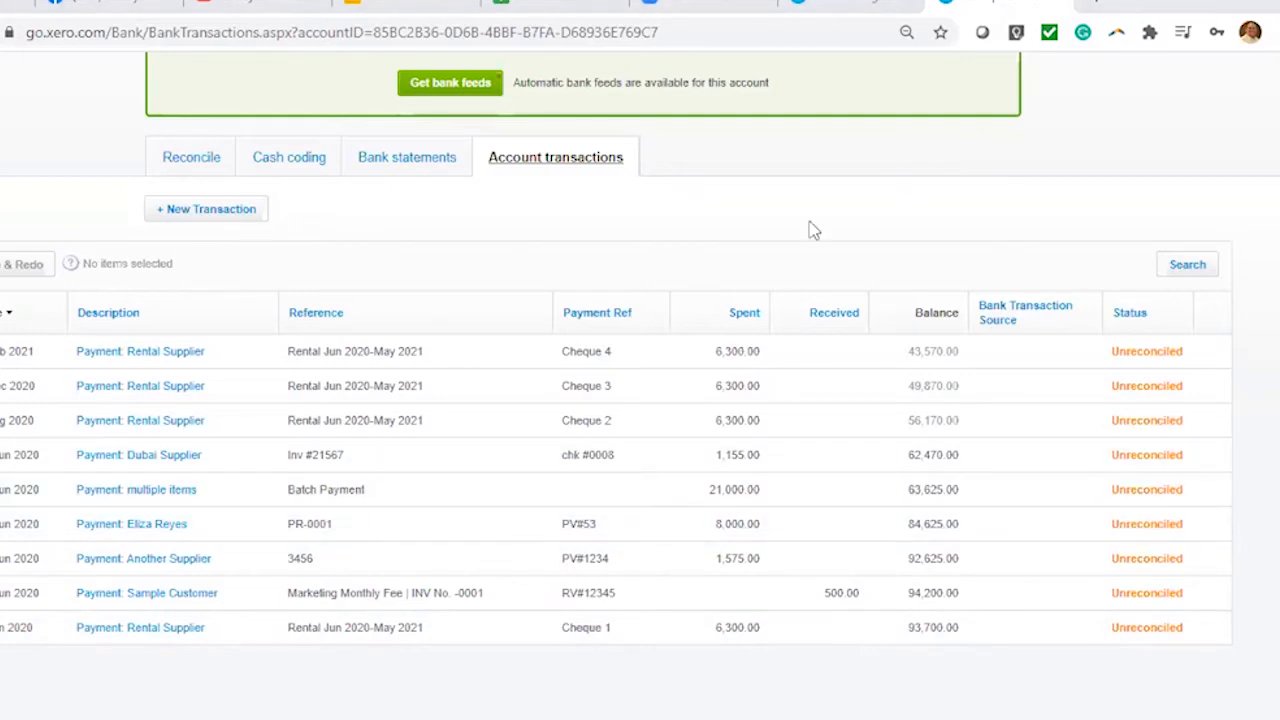
scroll(812, 232, "up", 3)
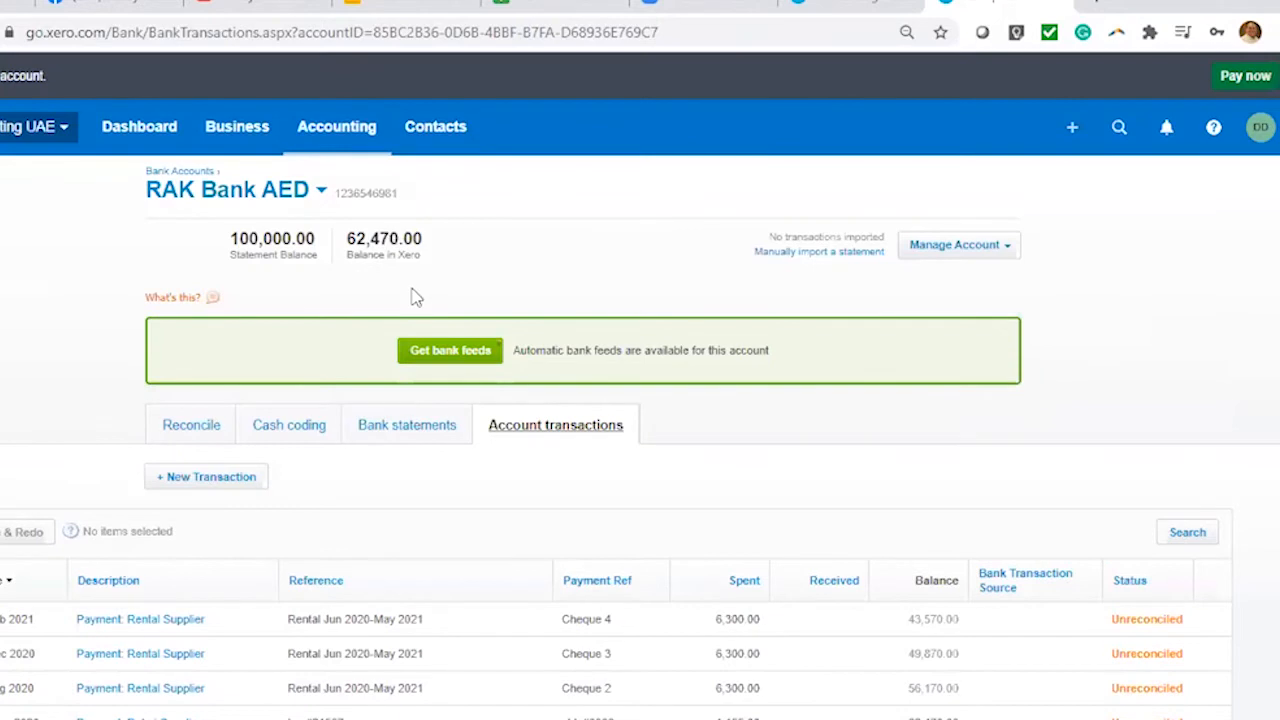
Switch to Petty Cash and review its unreconciled 525.00 and 2,000.00 account transactions
left_click(295, 204)
left_click(275, 235)
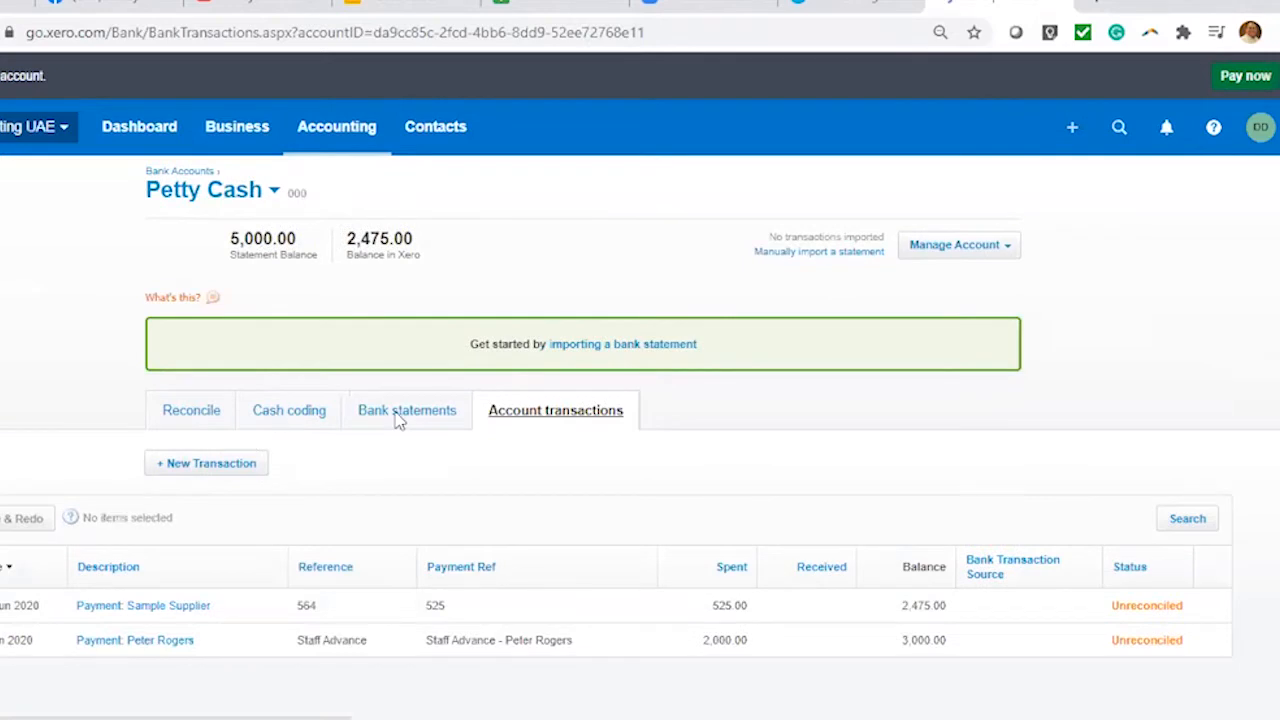
scroll(400, 620, "down", 1)
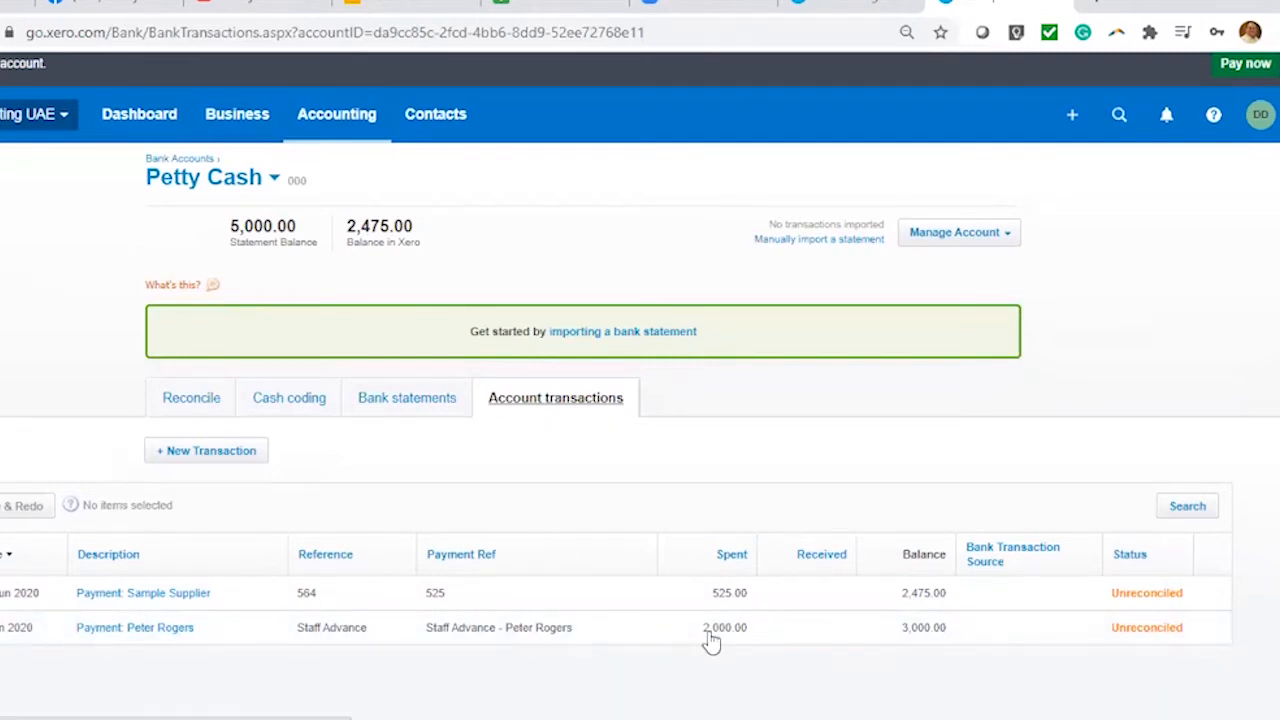
left_click(420, 400)
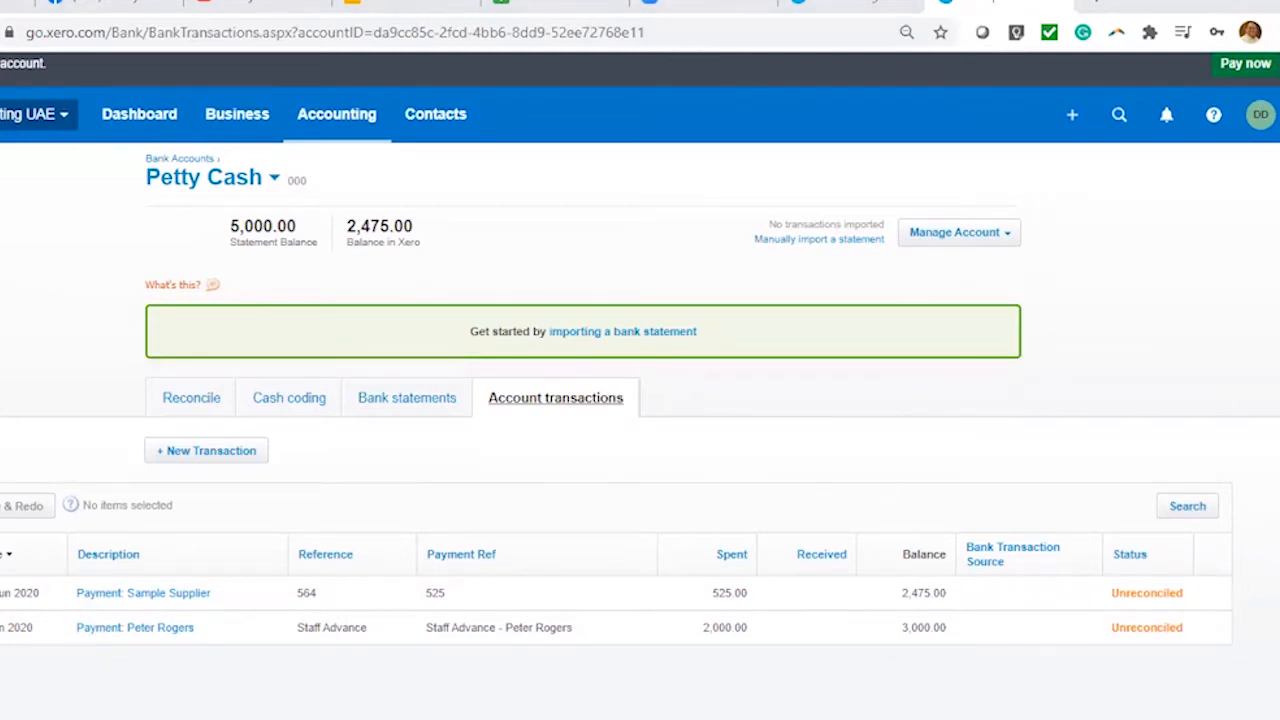
left_click(1008, 240)
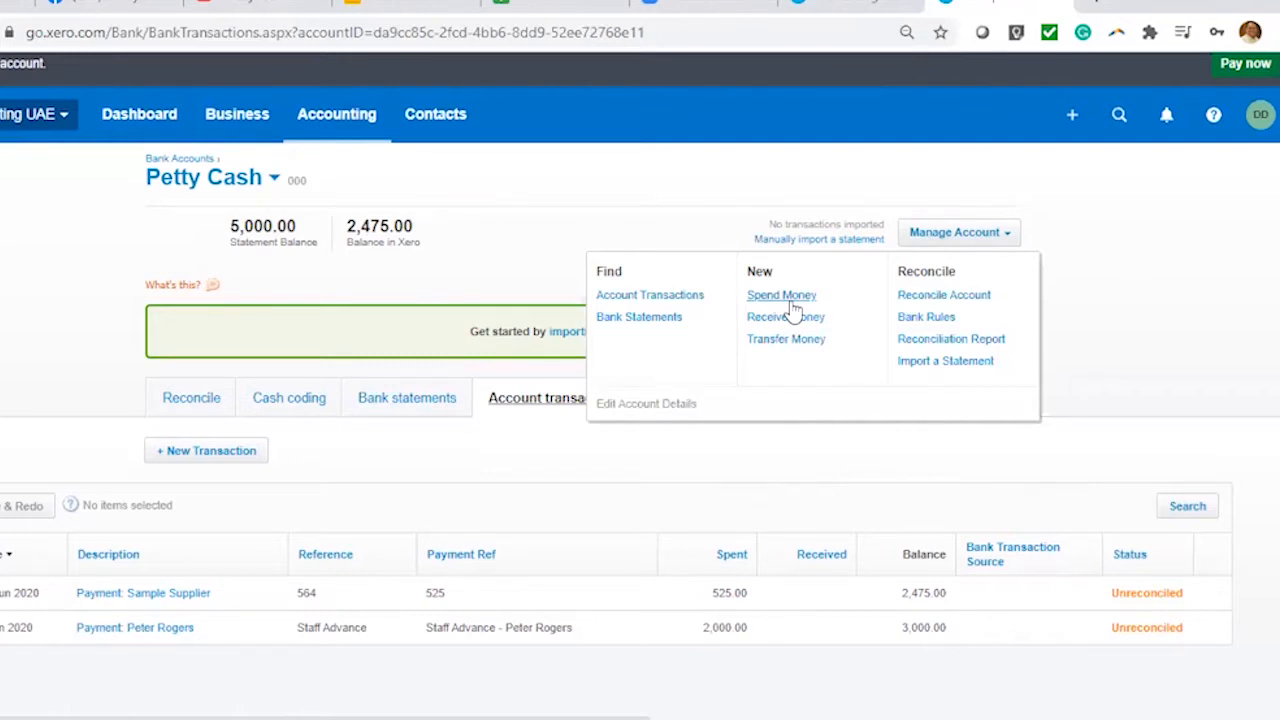
Start a new Spend Money entry from Petty Cash's Manage Account menu
left_click(1071, 114)
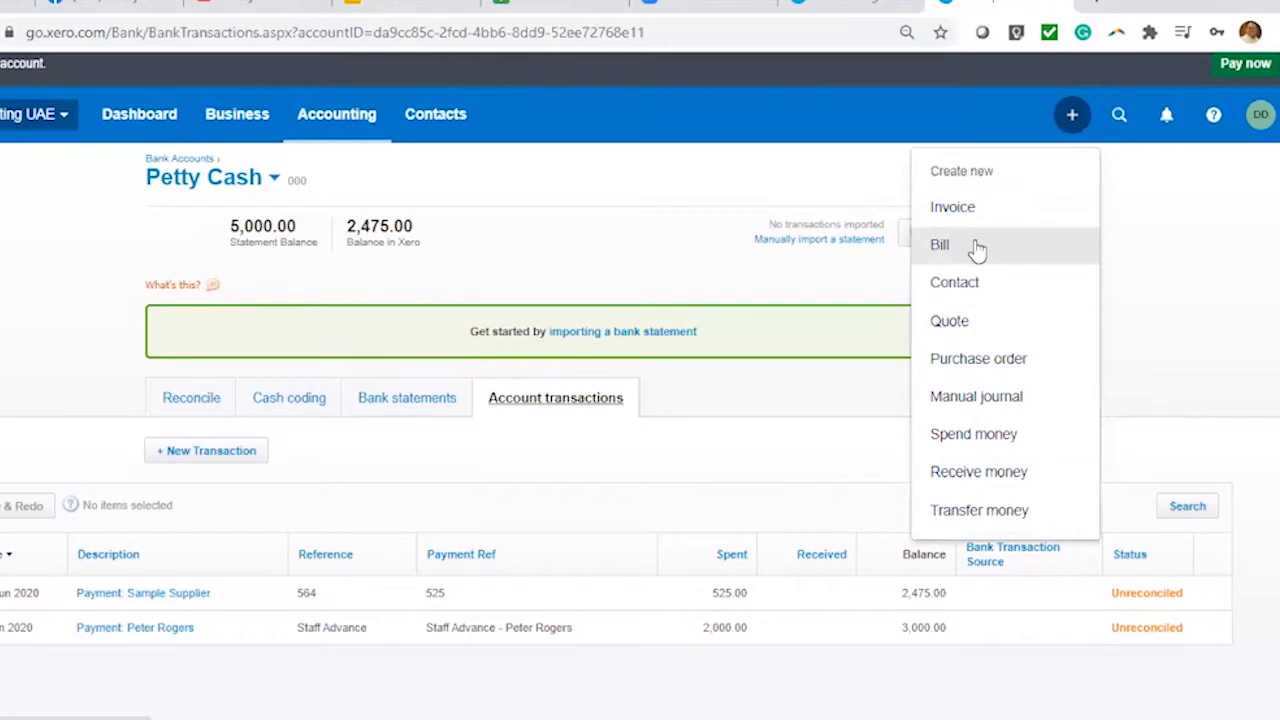
left_click(1005, 234)
left_click(1004, 236)
left_click(986, 237)
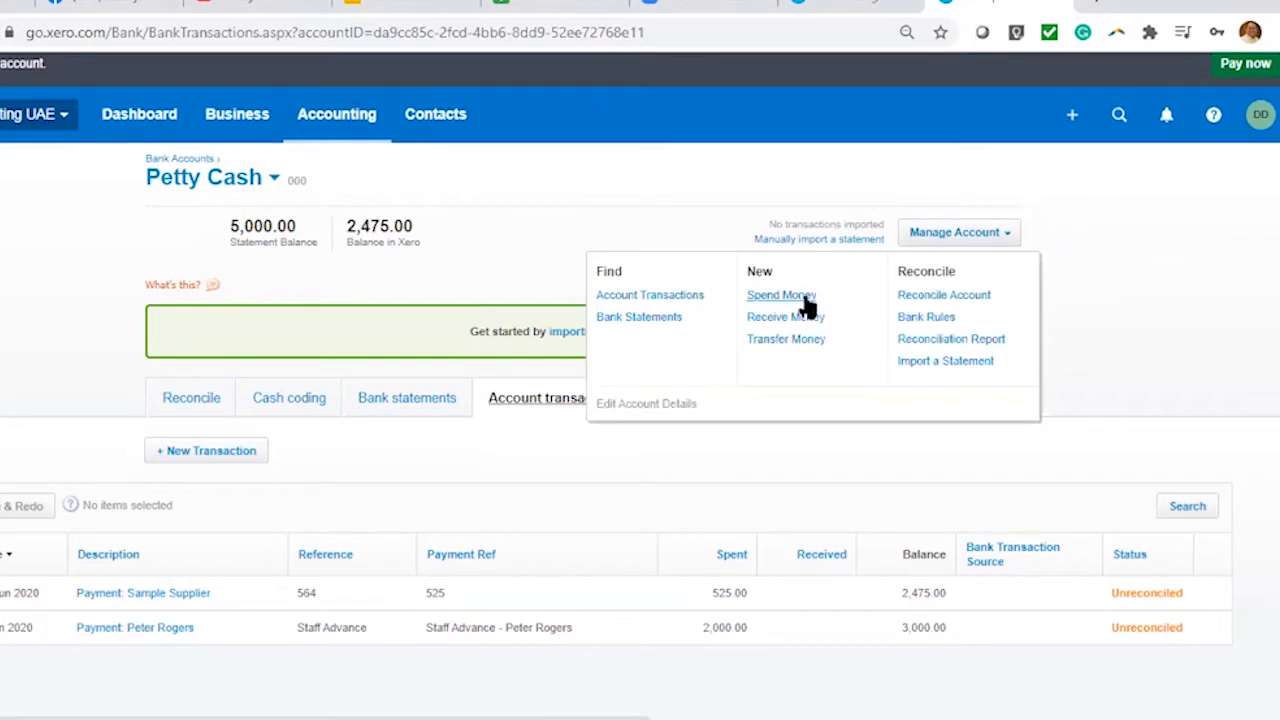
left_click(805, 299)
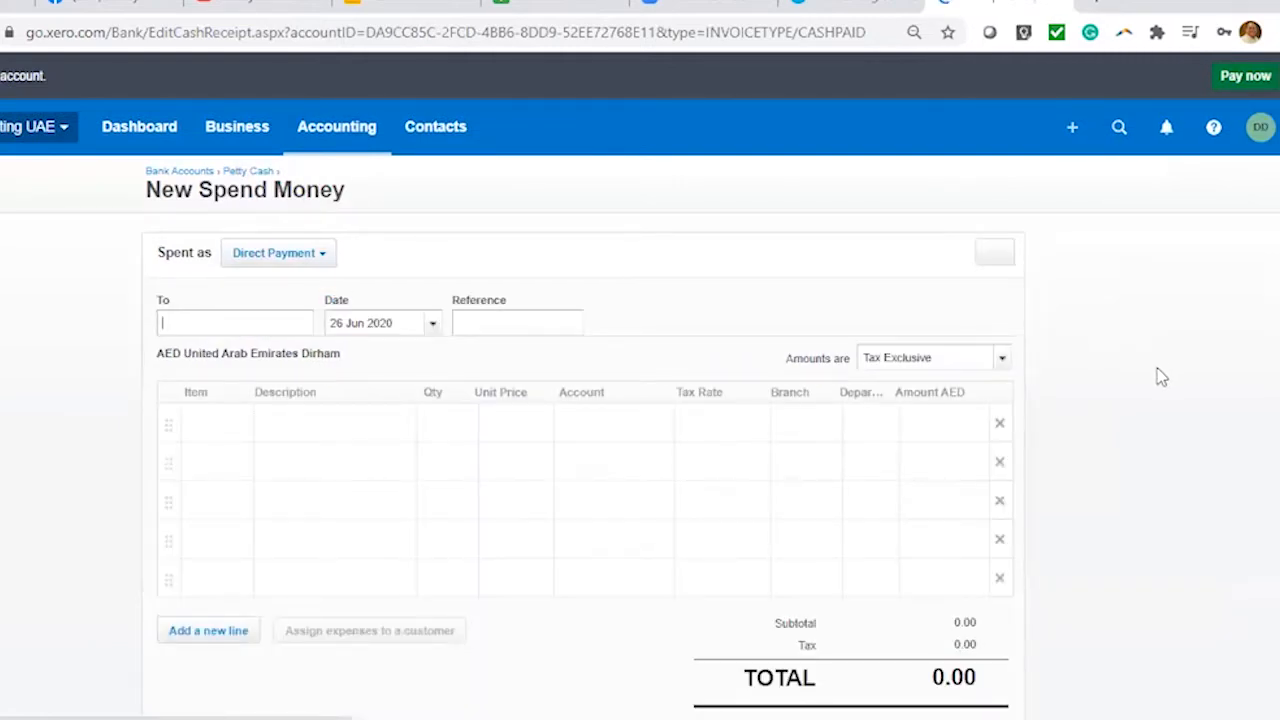
scroll(1160, 377, "down", 2)
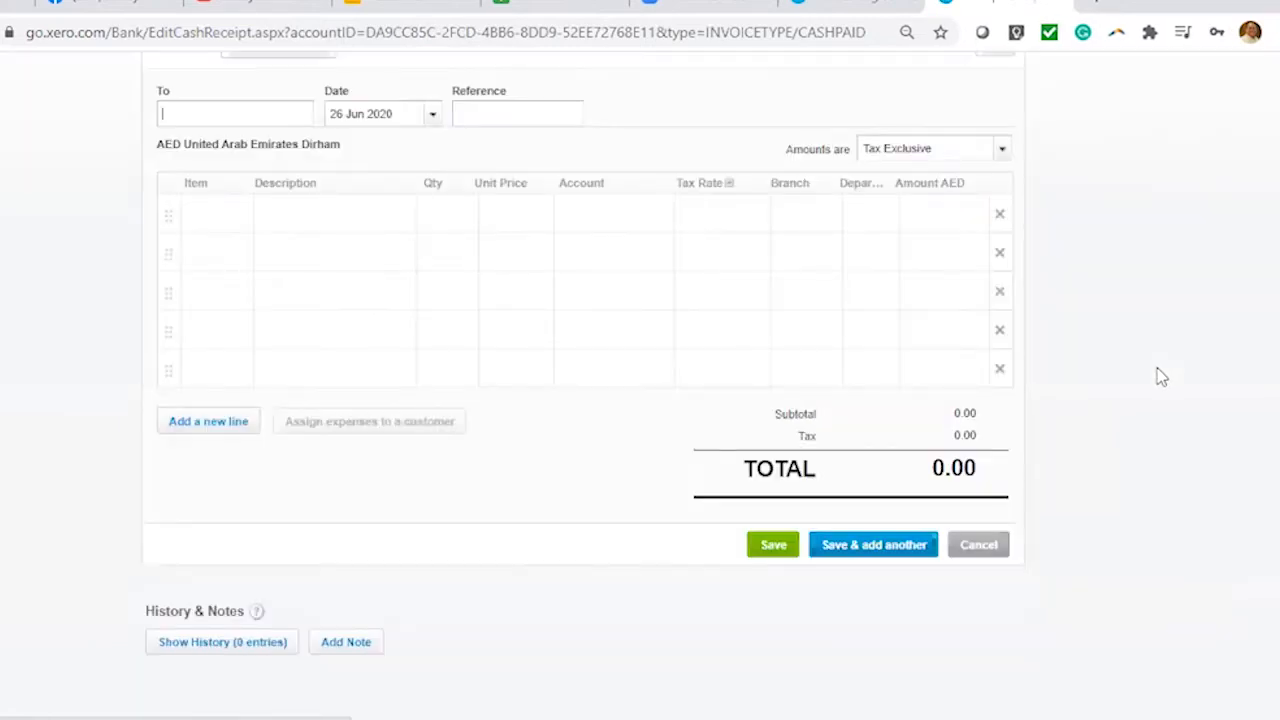
scroll(1158, 376, "up", 2)
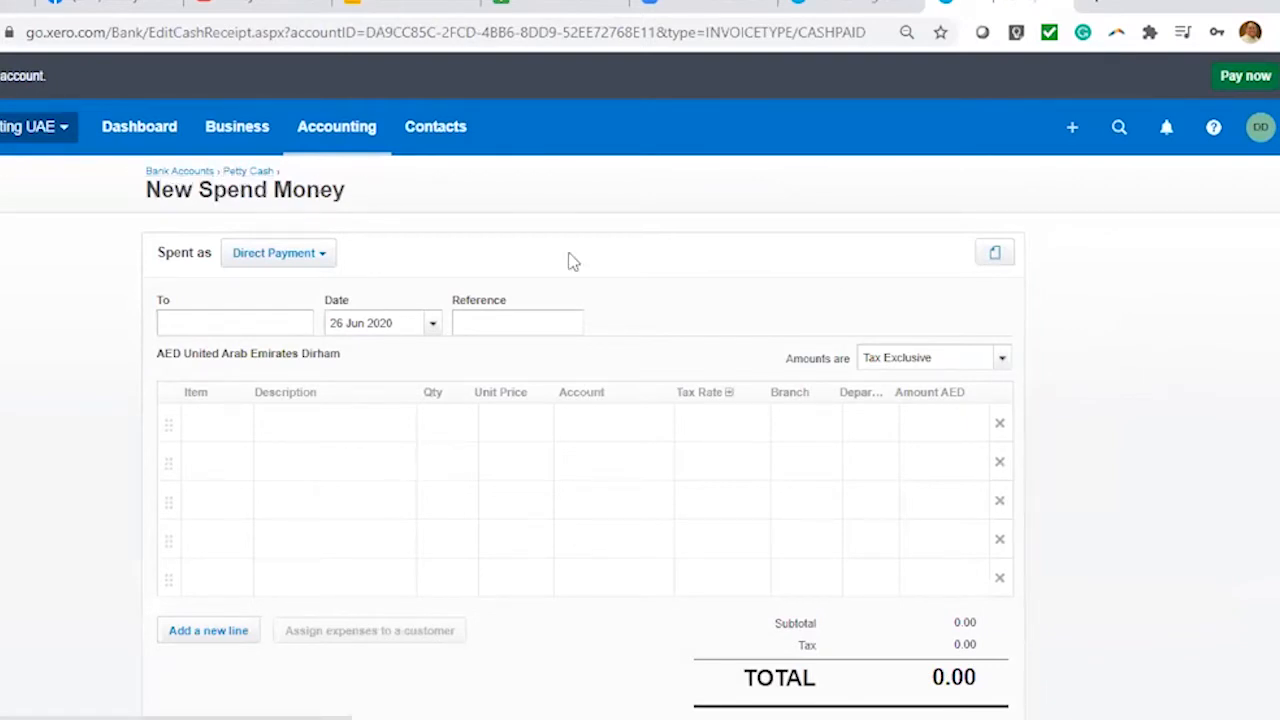
scroll(1119, 420, "down", 2)
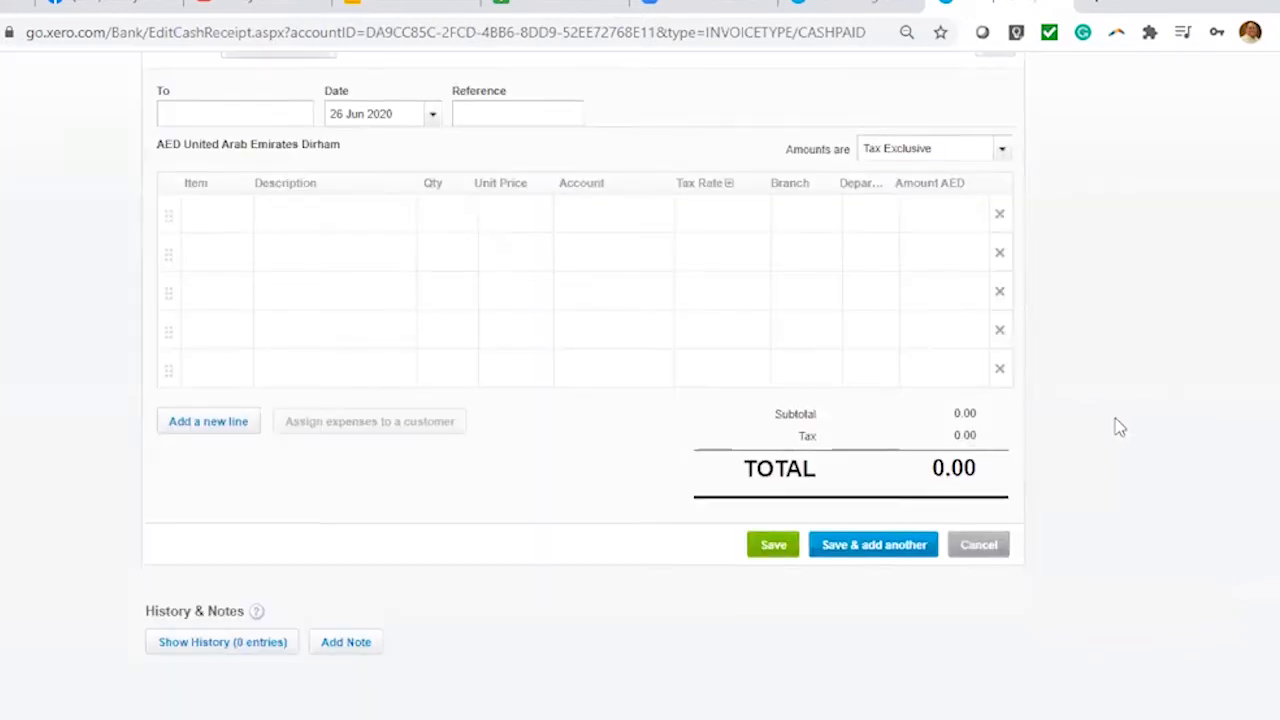
scroll(1115, 420, "up", 1)
scroll(1116, 427, "up", 1)
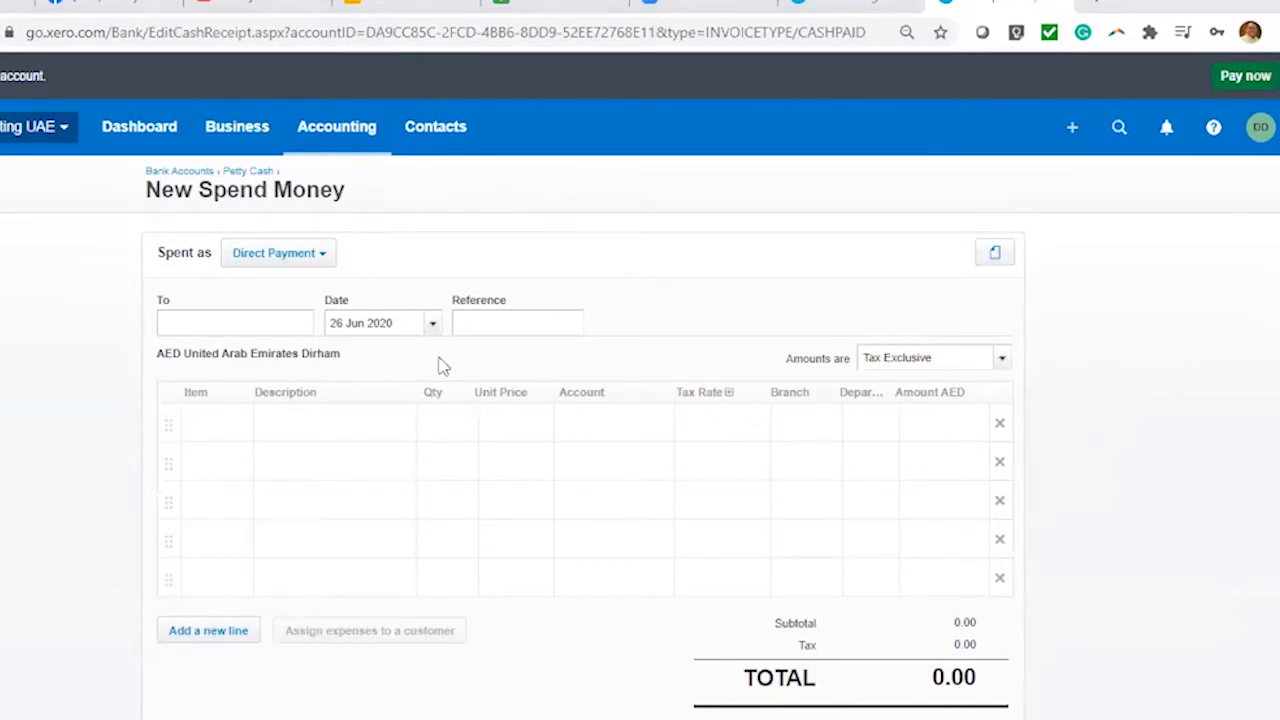
Keep it as a Direct Payment and code the first line to 453 - Office Expenses
left_click(330, 257)
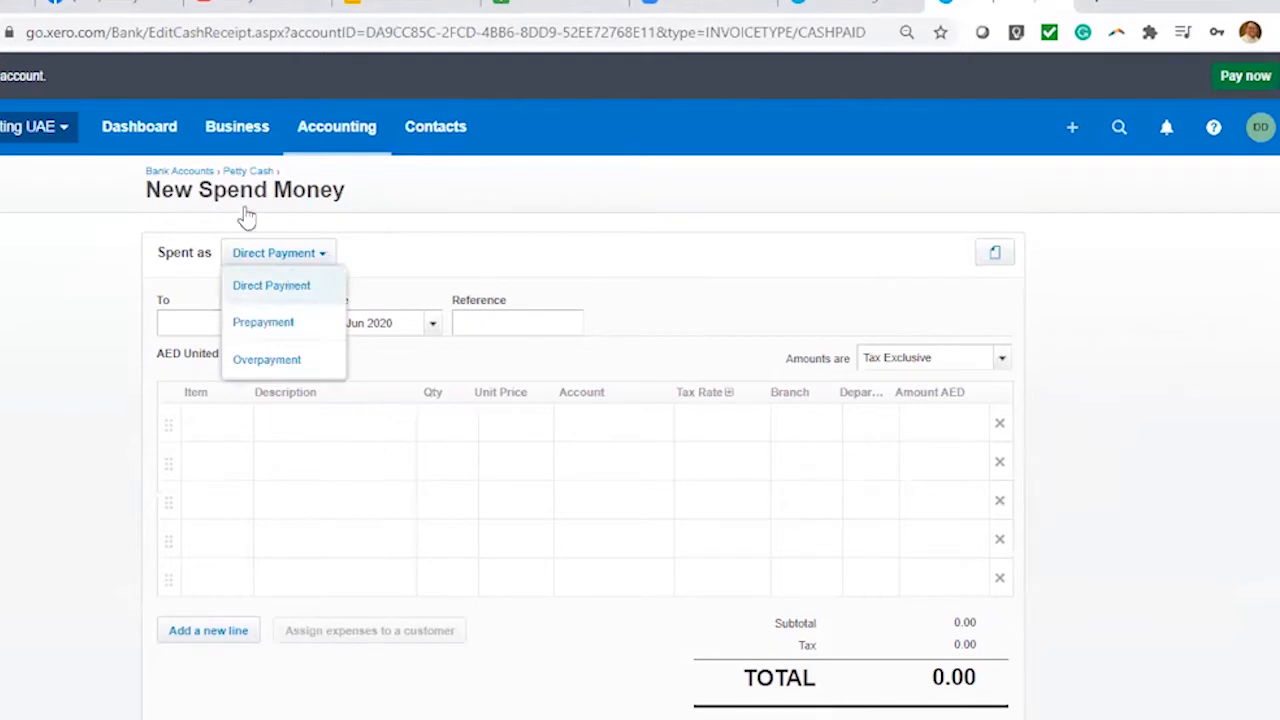
left_click(305, 292)
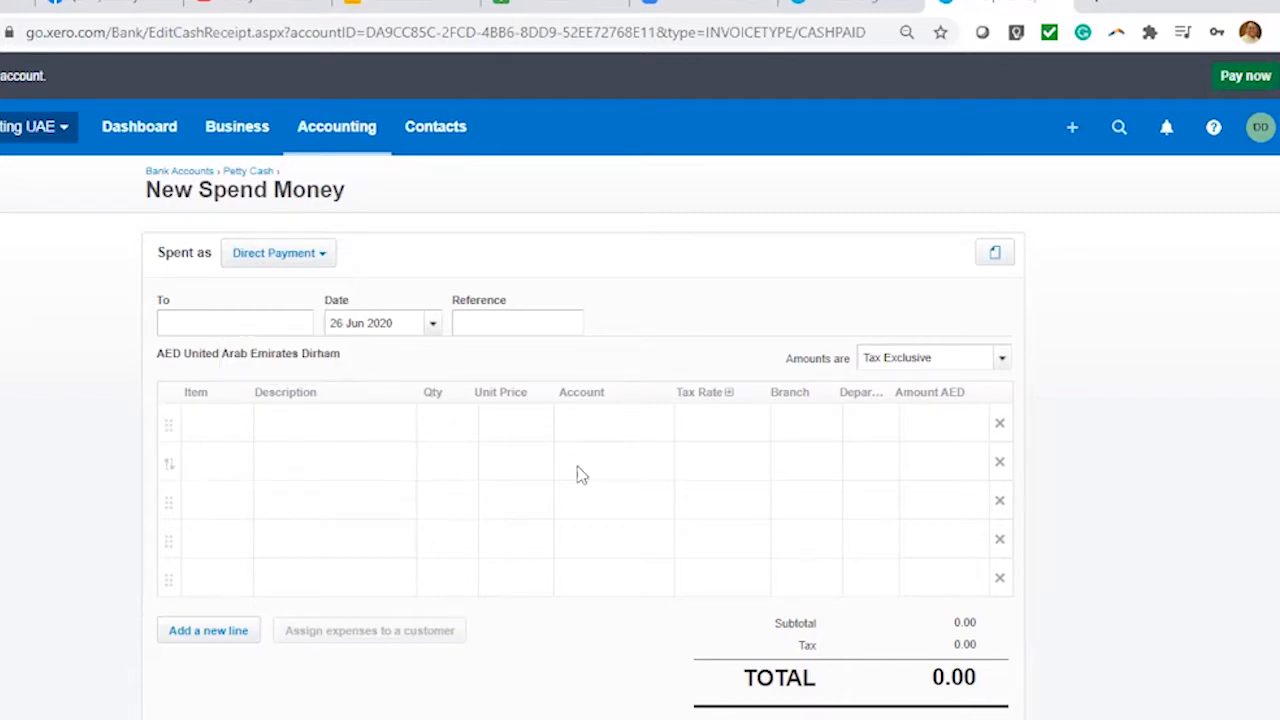
left_click(670, 430)
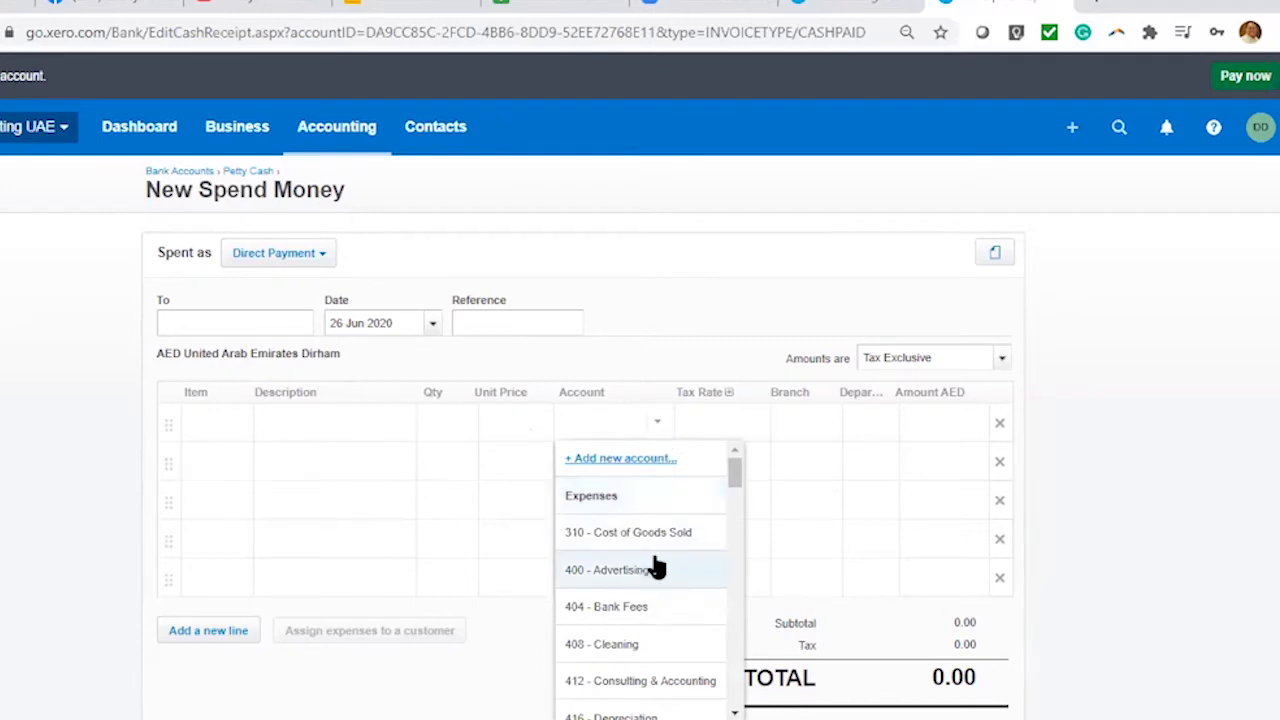
type("off")
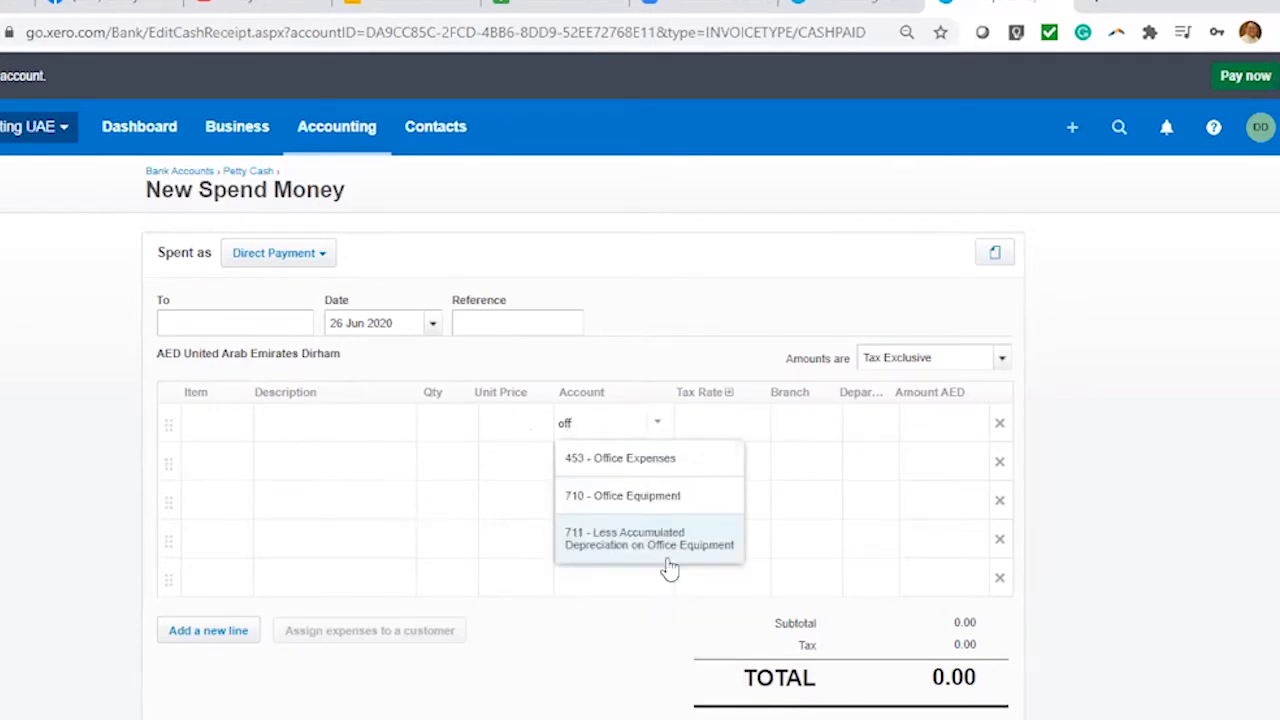
left_click(686, 462)
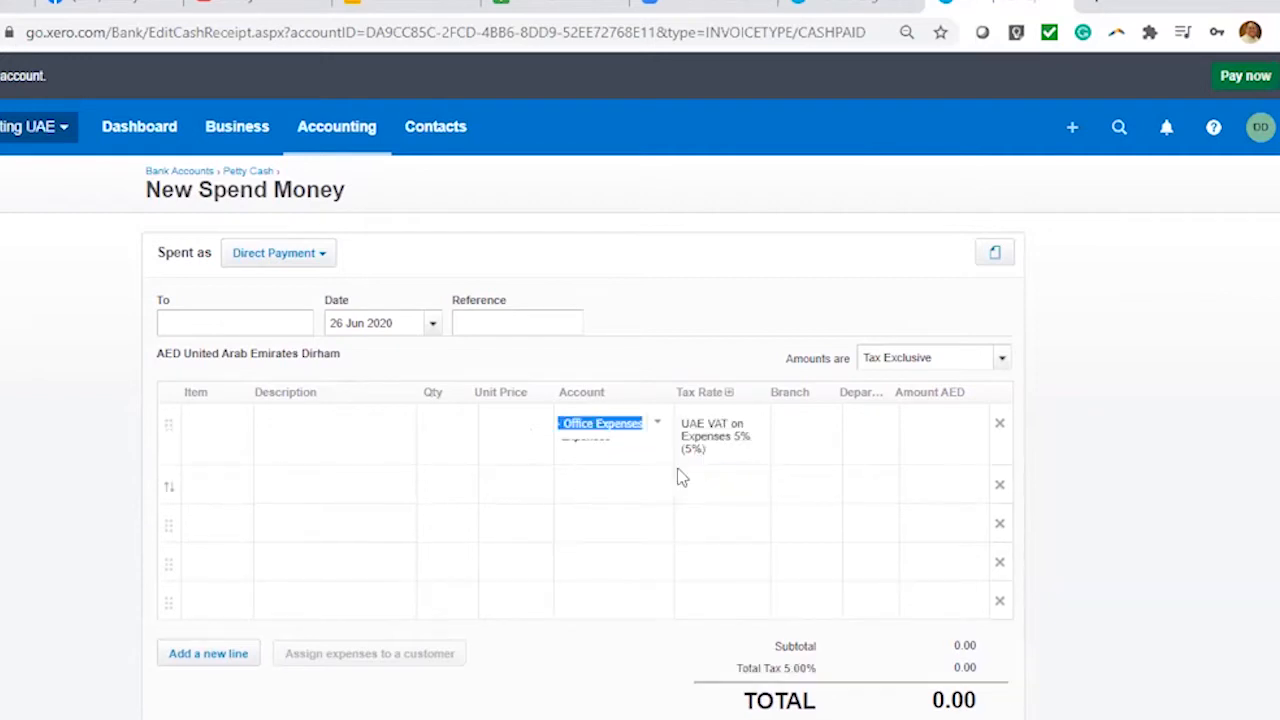
left_click(619, 425)
left_click(718, 254)
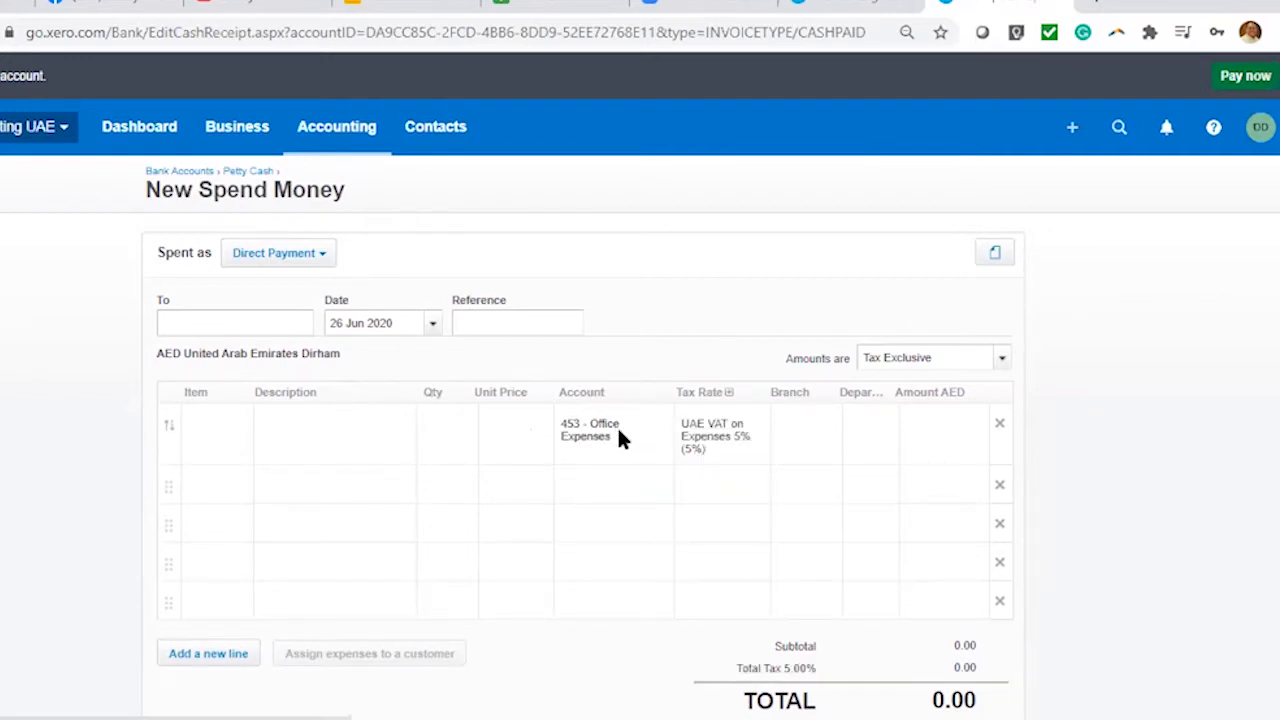
left_click_drag(628, 443, 543, 423)
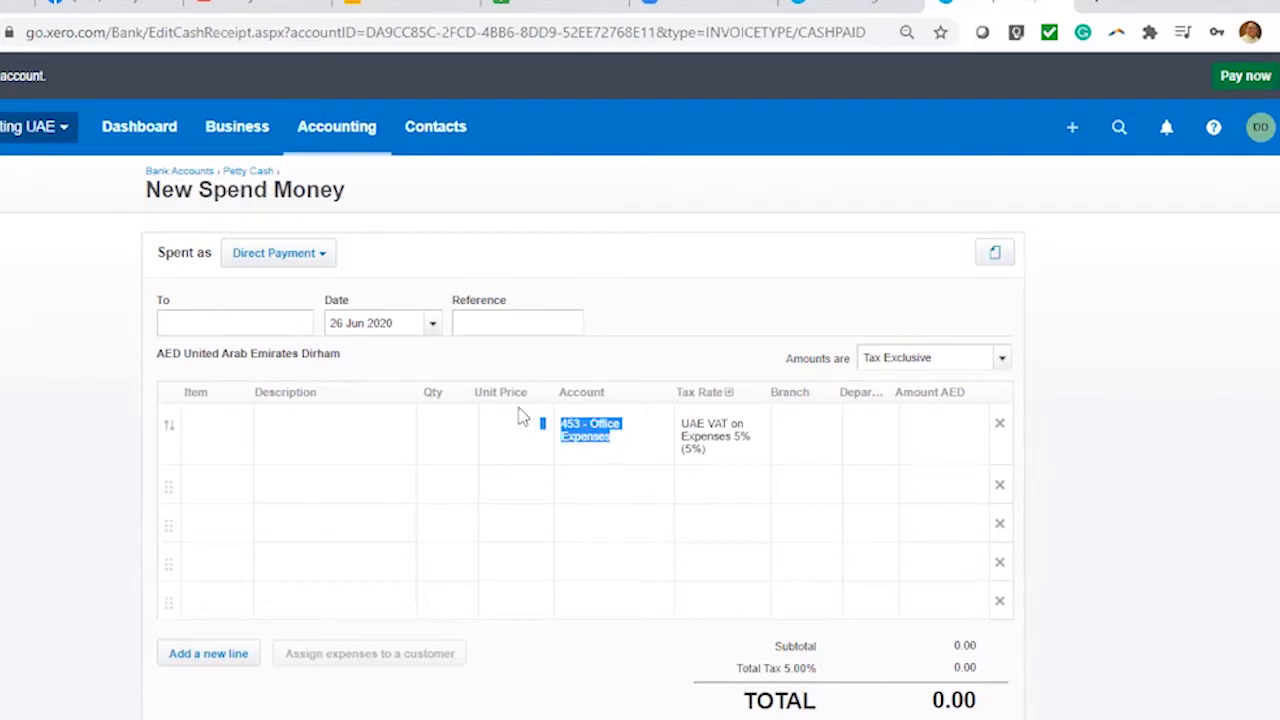
left_click_drag(290, 171, 228, 172)
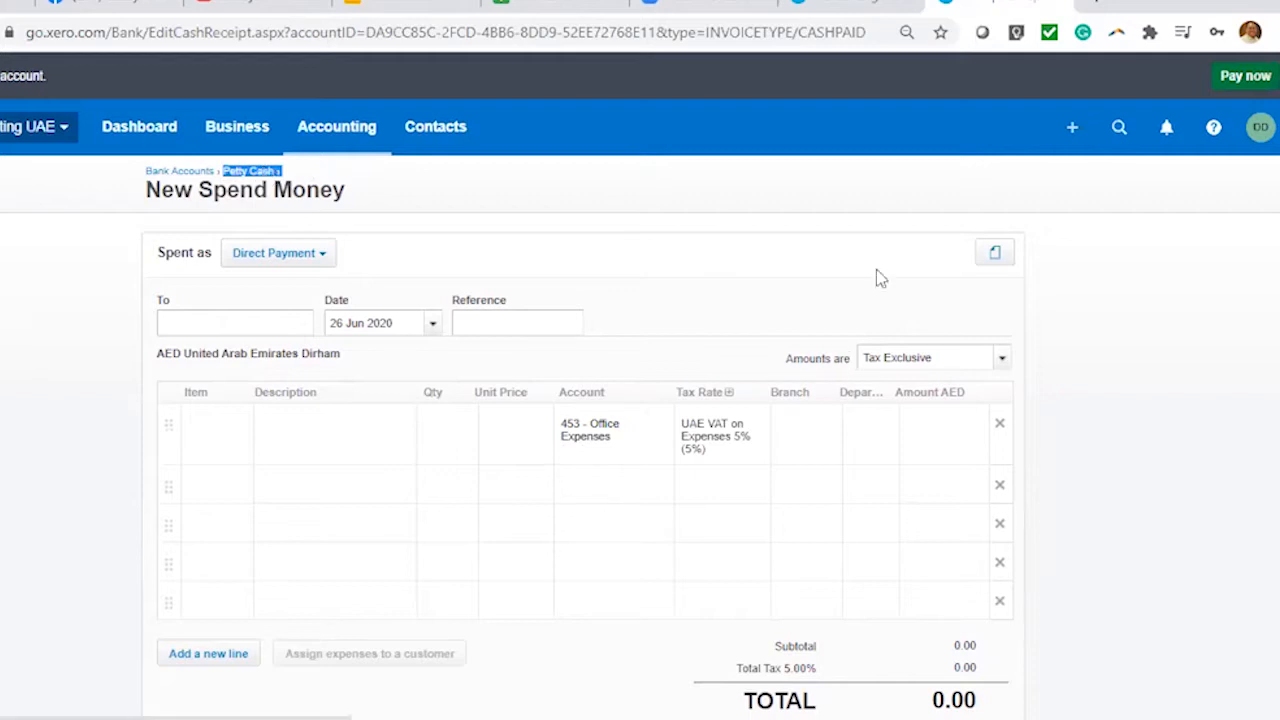
left_click(800, 248)
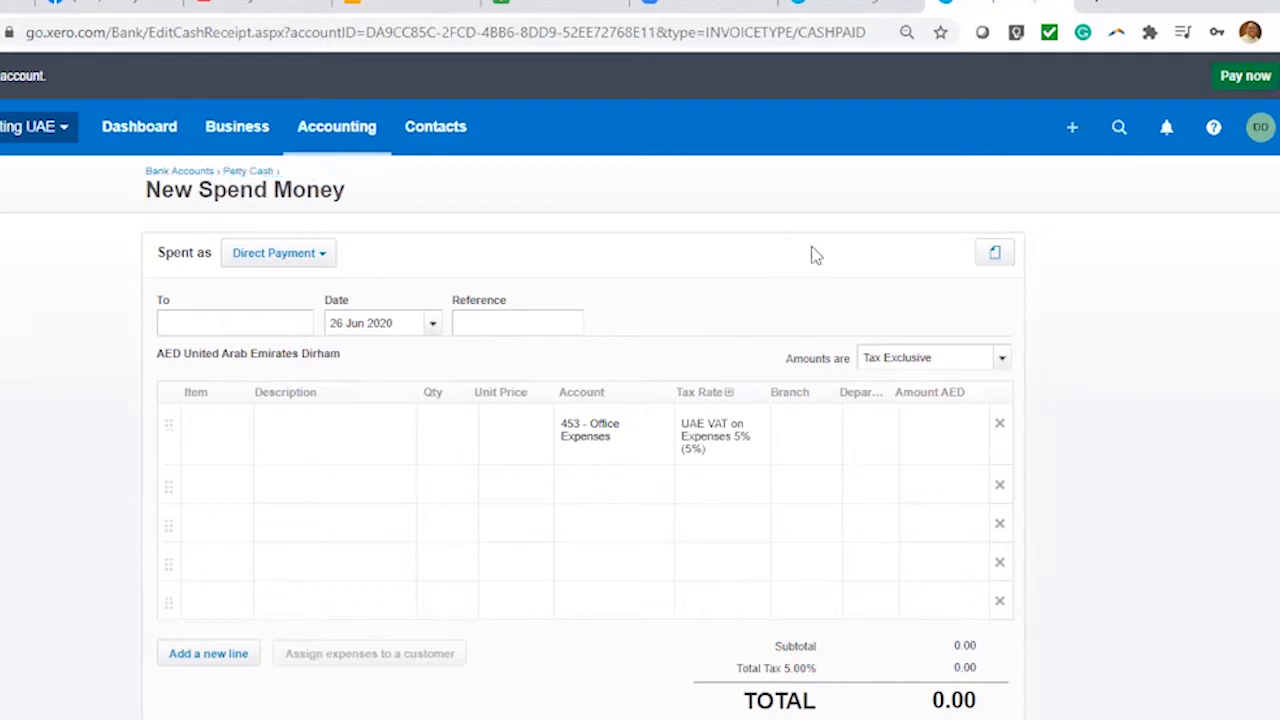
left_click(1072, 128)
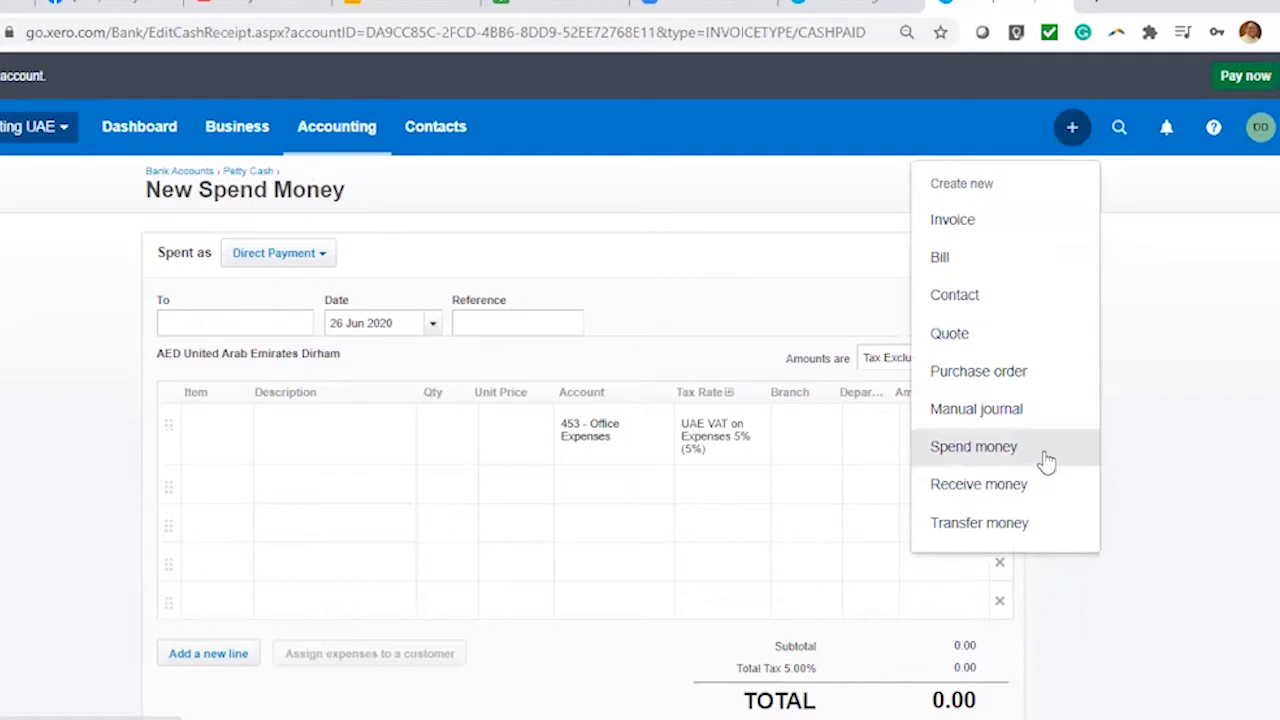
Start a Petty Cash spend money entry with the payee's name, date 2 Jun 2020, reference PCF#12356
left_click(1045, 458)
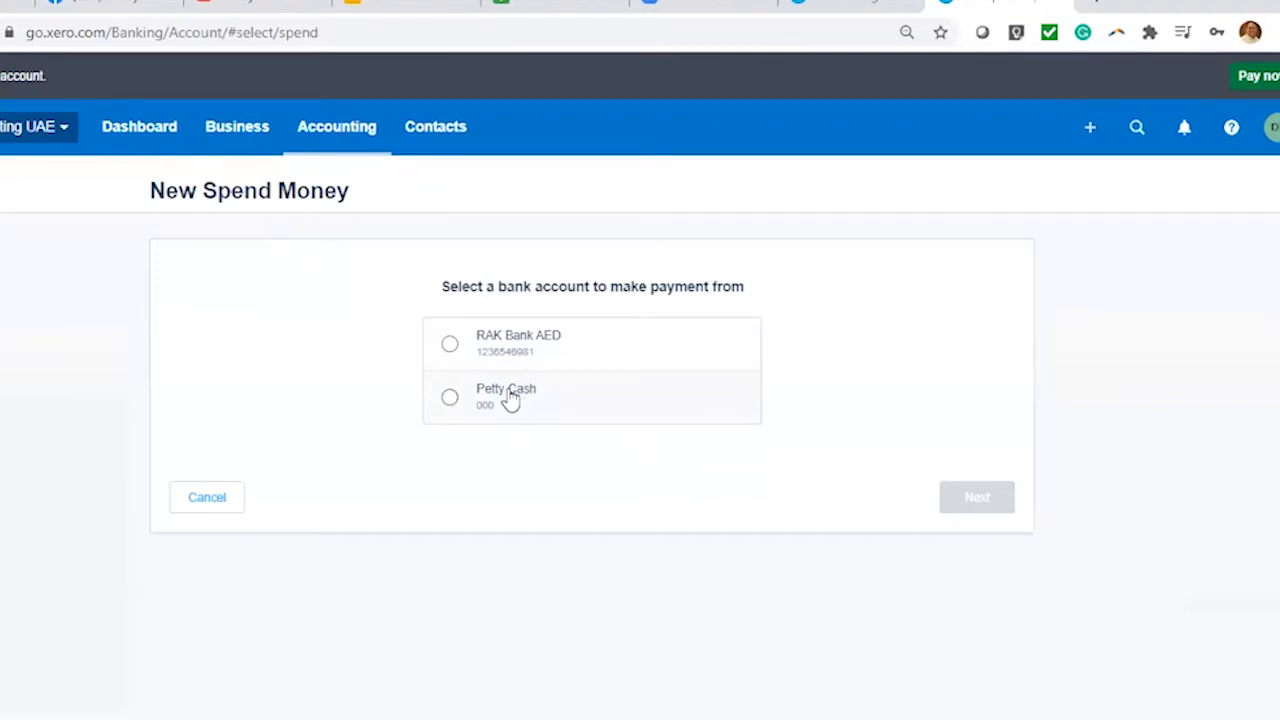
left_click(529, 406)
left_click(995, 503)
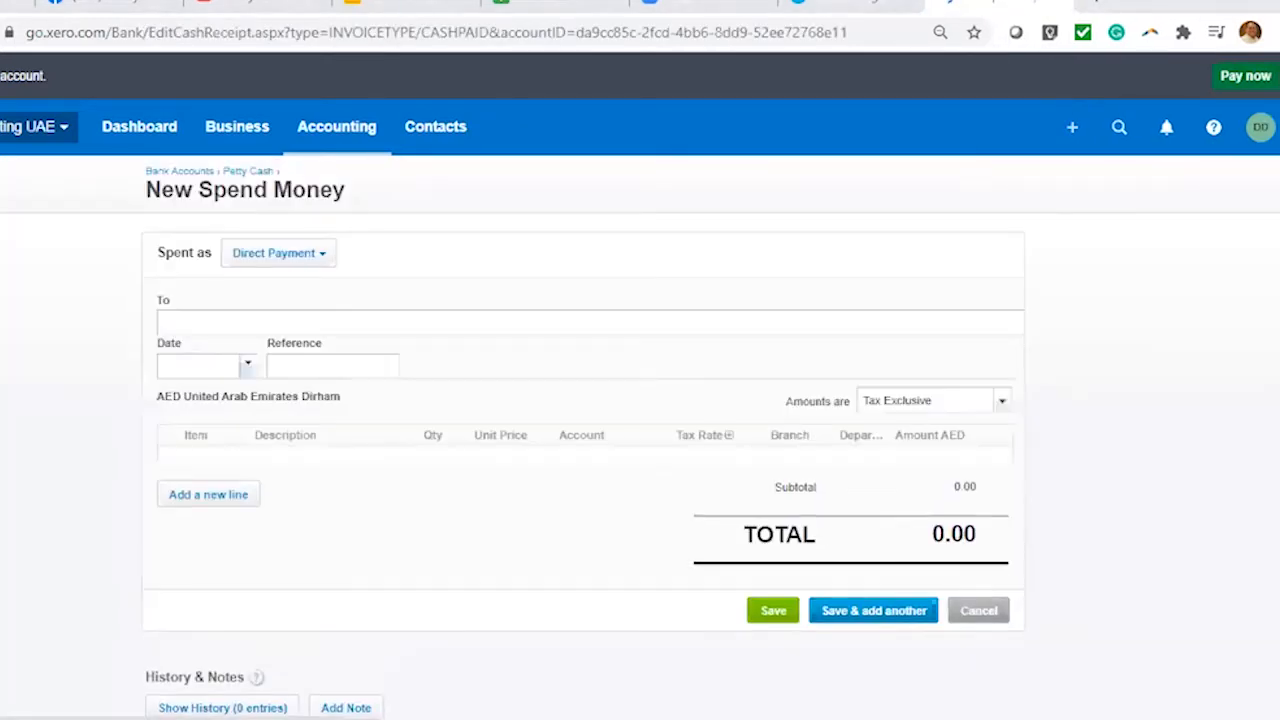
left_click(206, 325)
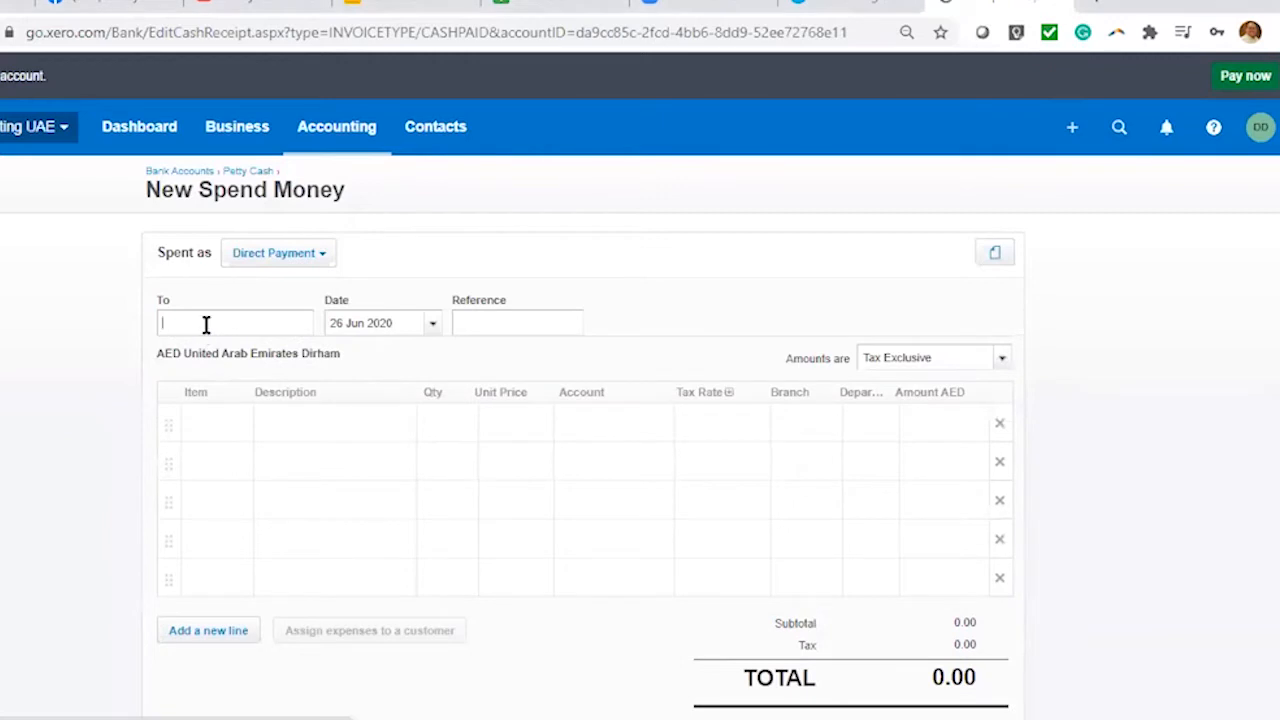
type("Jane Doe")
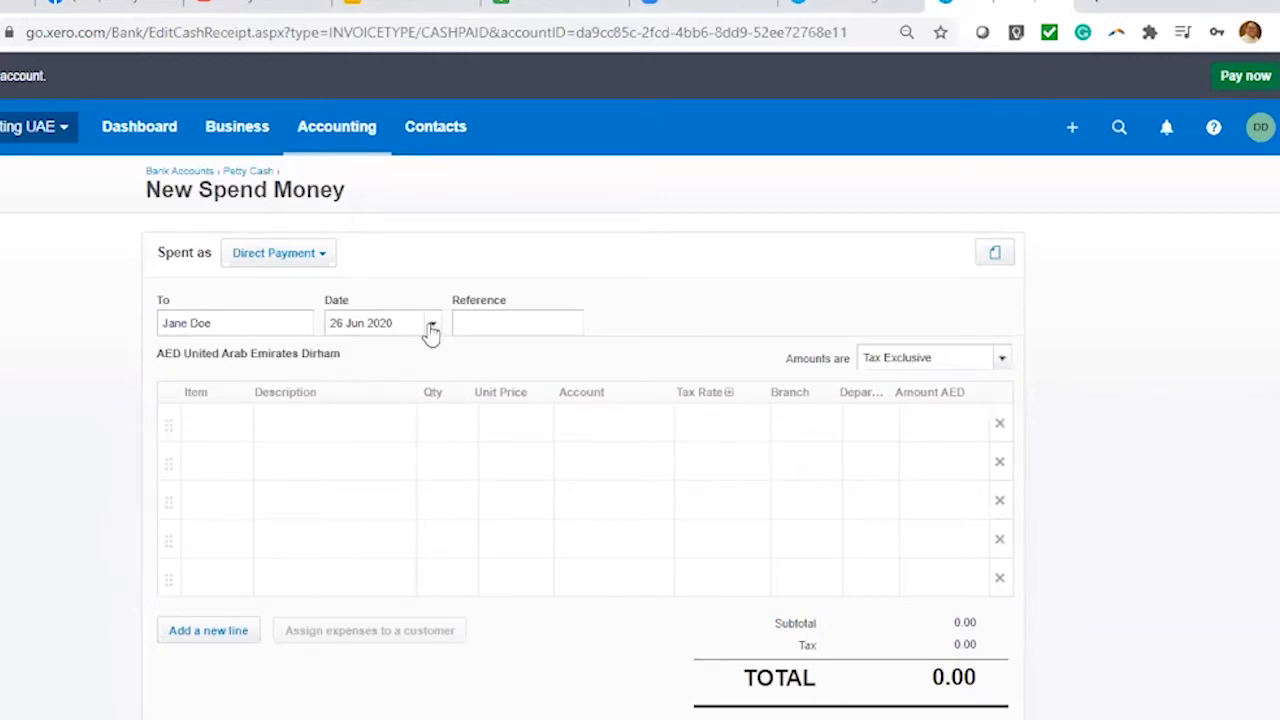
left_click(432, 323)
left_click(439, 419)
left_click(494, 324)
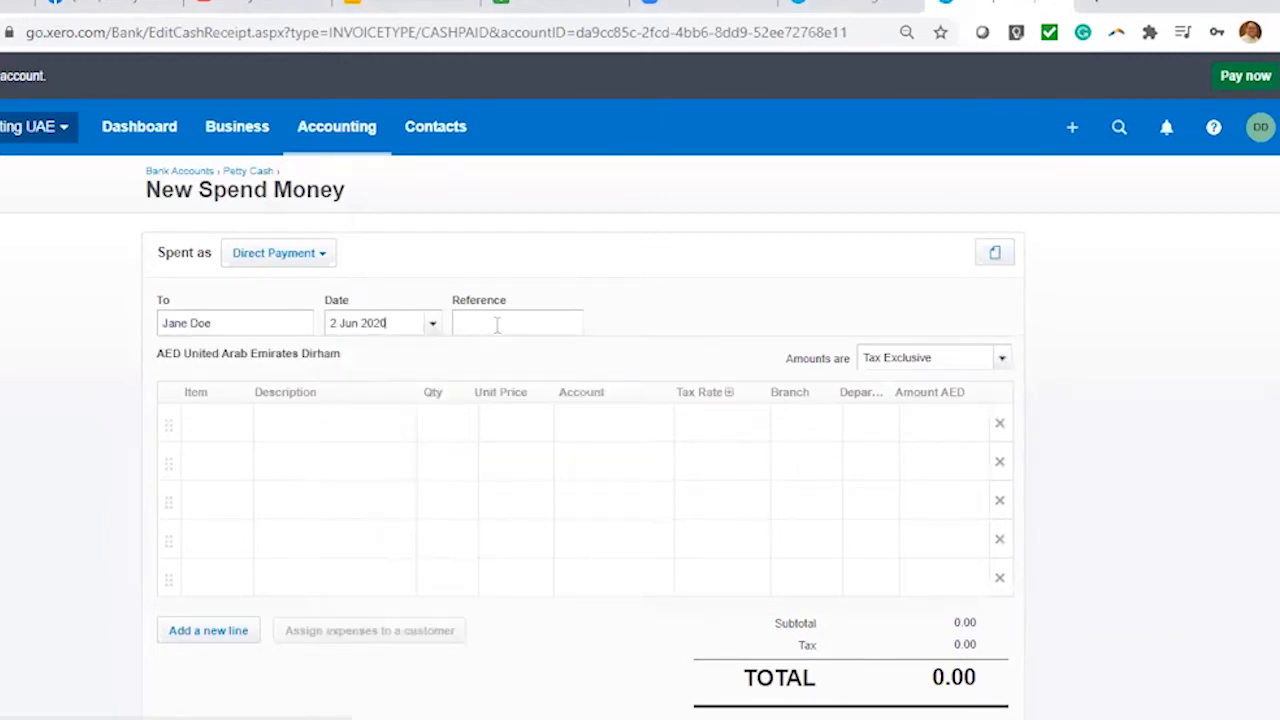
type("PCF")
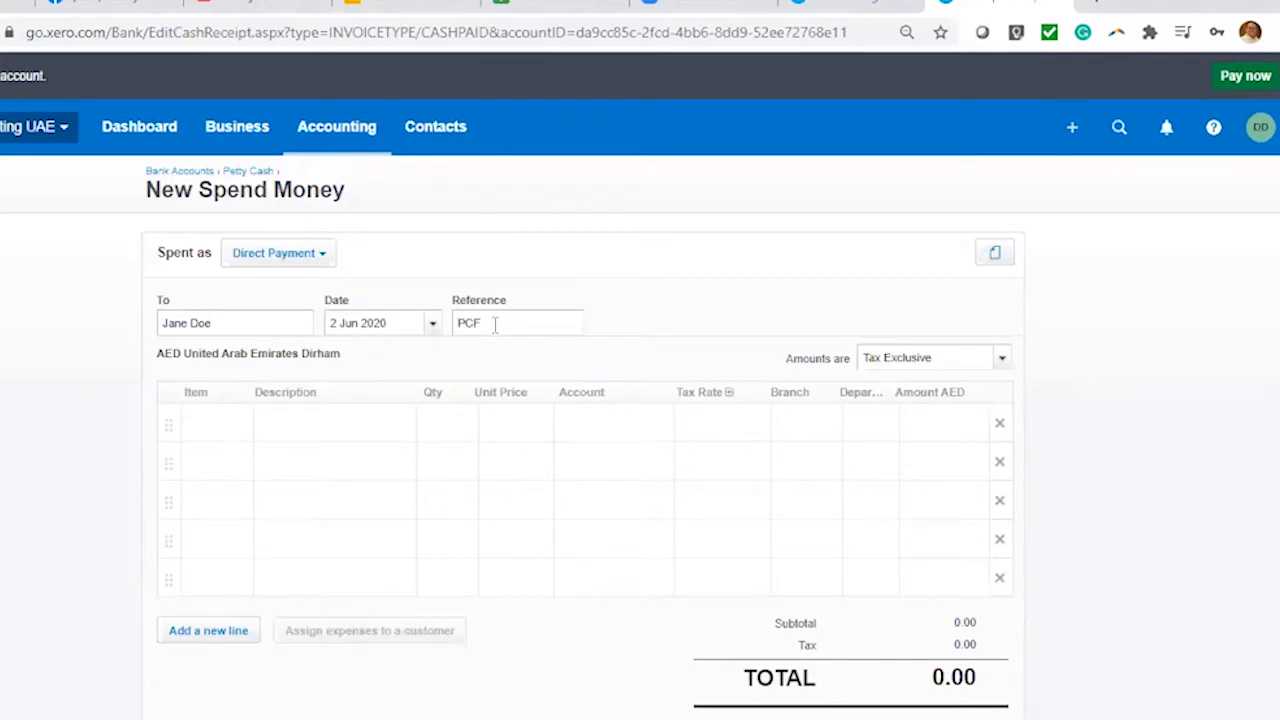
type("#12356")
Add a line for 5 Printer Ink at 150.00, coded to 453 - Office Expenses
left_click(379, 431)
type("printer Ink")
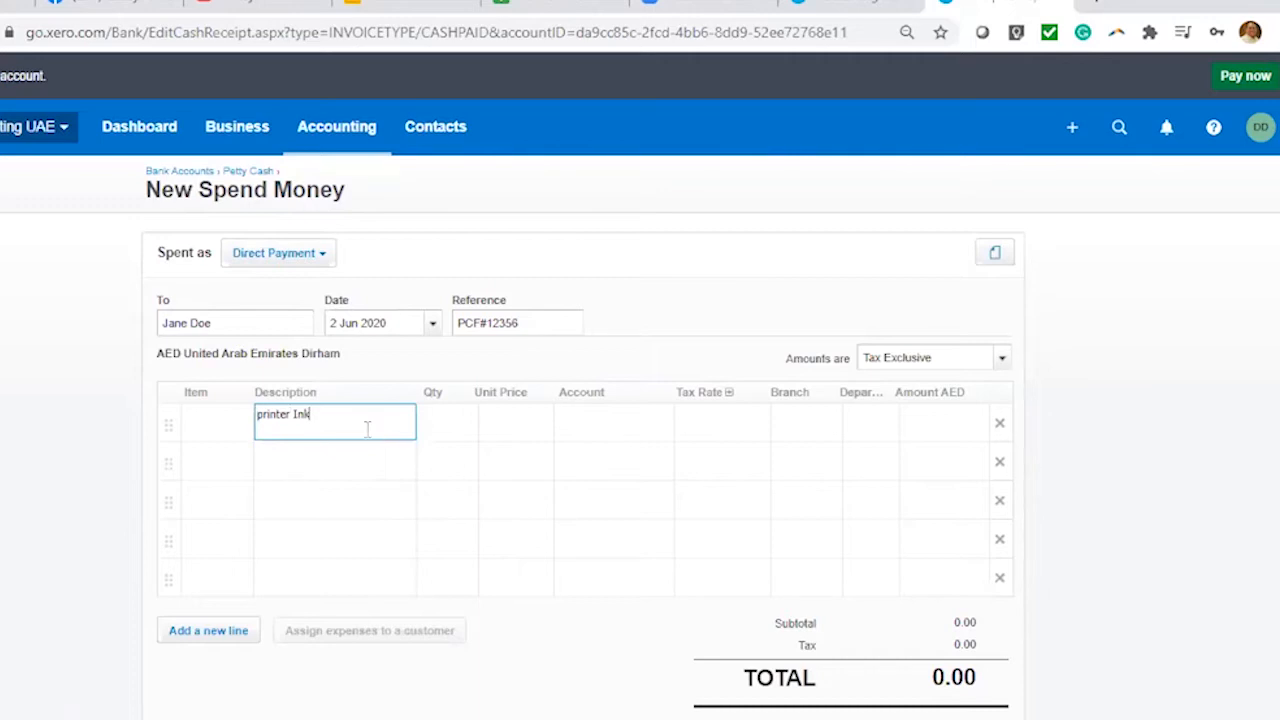
left_click_drag(443, 422, 273, 426)
double_click(271, 418)
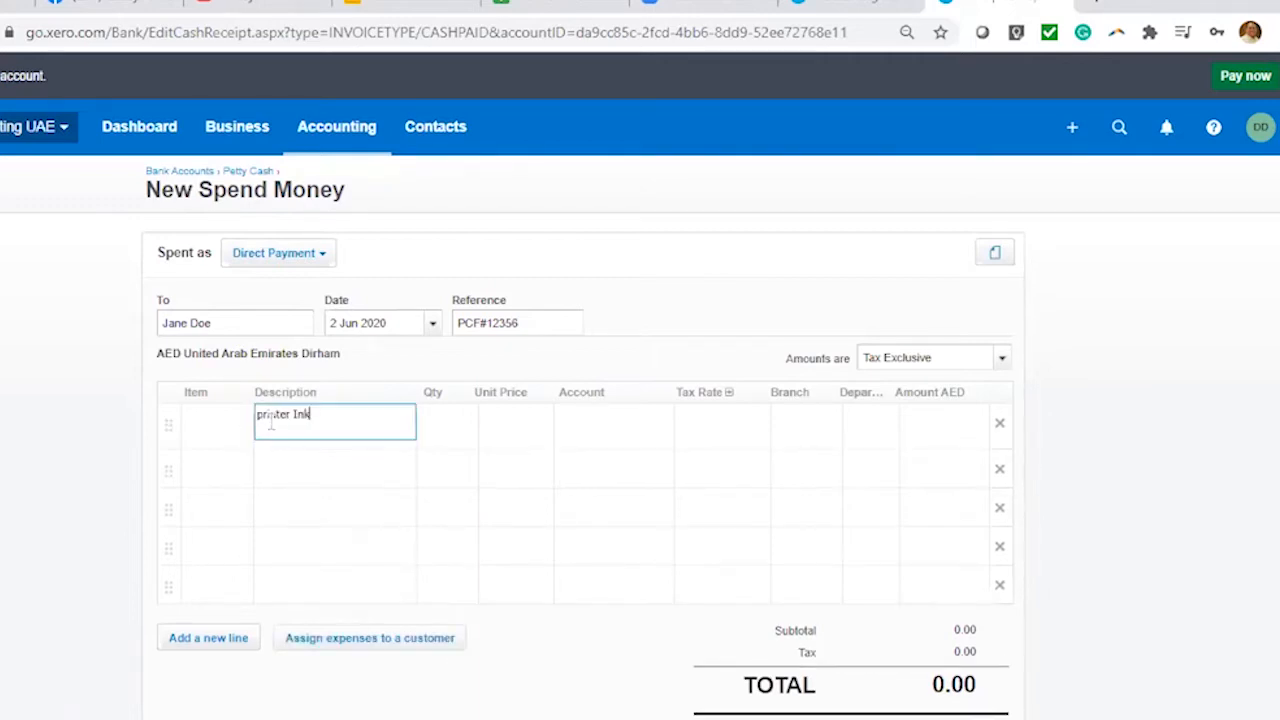
key("BackSpace")
type("P")
left_click(445, 425)
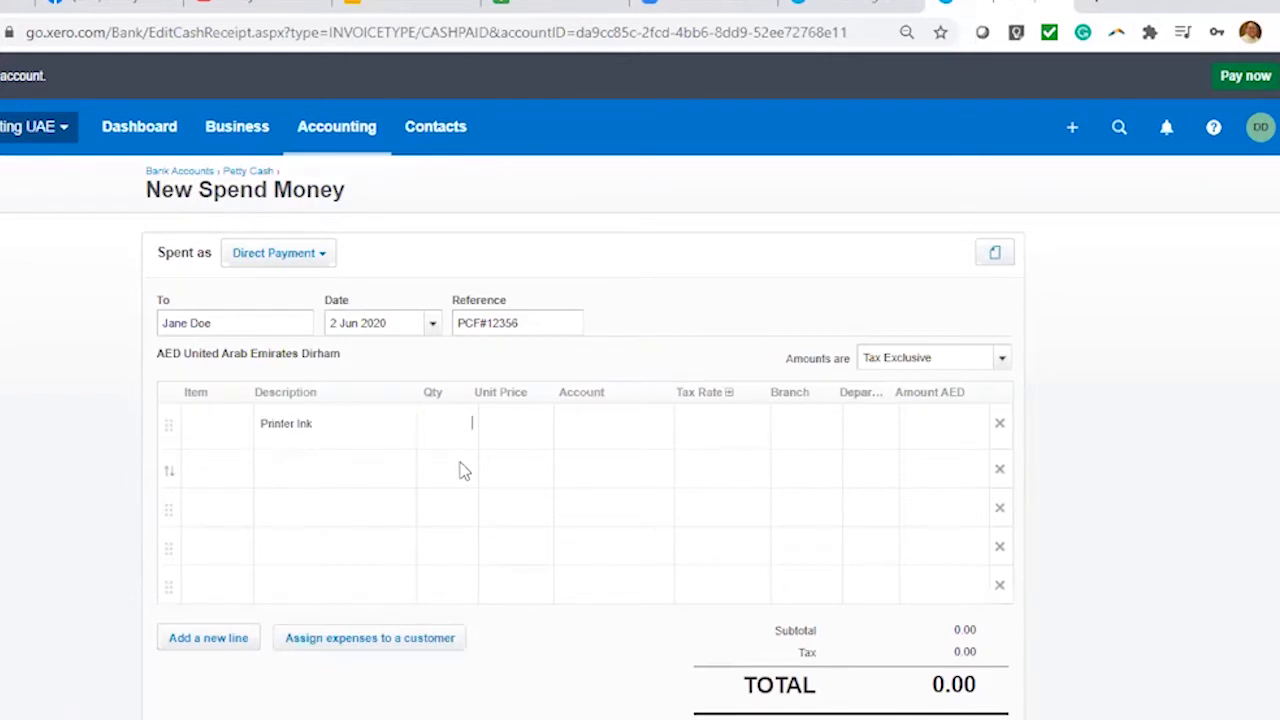
type("5")
left_click(506, 474)
type("150")
left_click(622, 437)
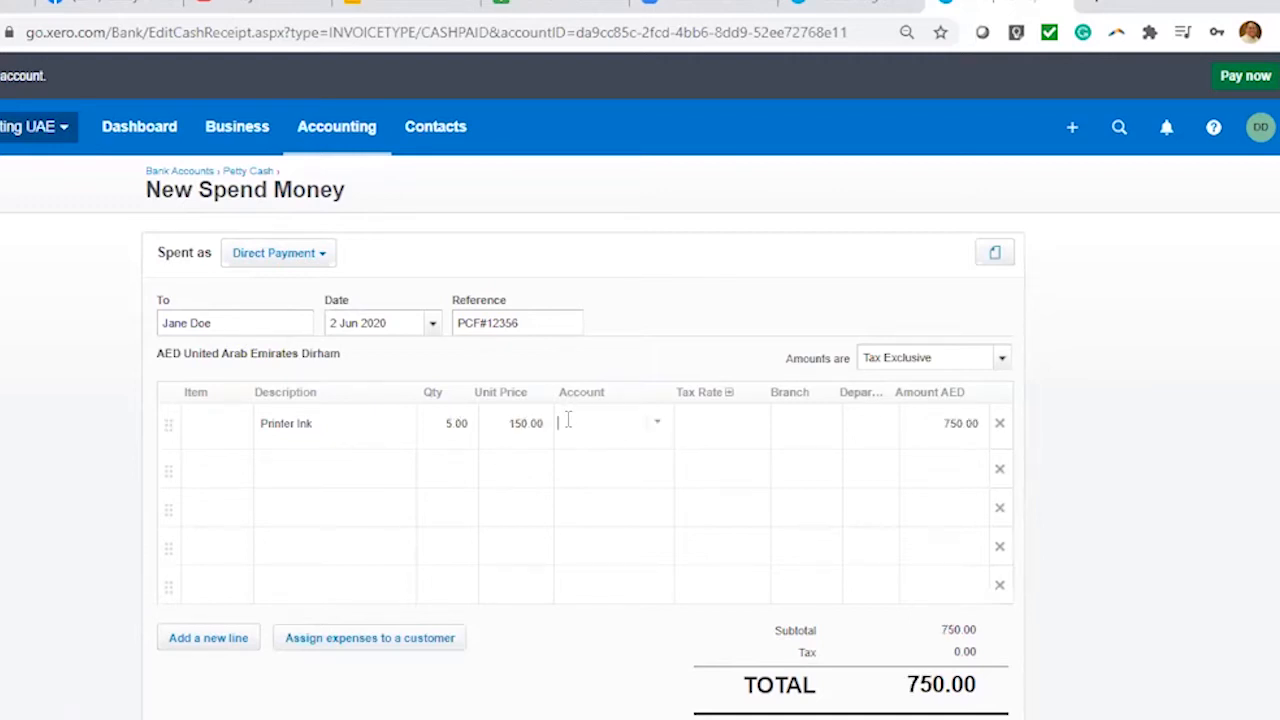
type("off")
left_click(674, 474)
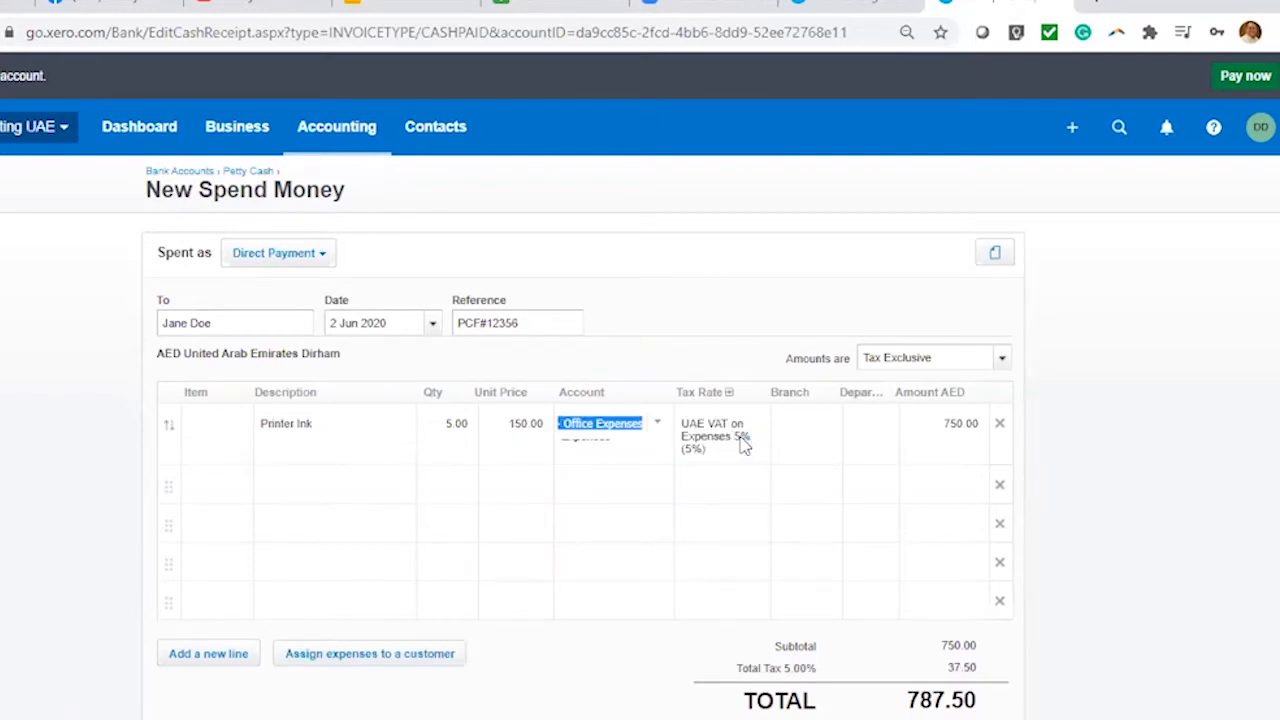
left_click(742, 440)
Assign the line to Branch 1 and Department 1, then save the 787.50 payment
left_click(818, 426)
left_click(843, 545)
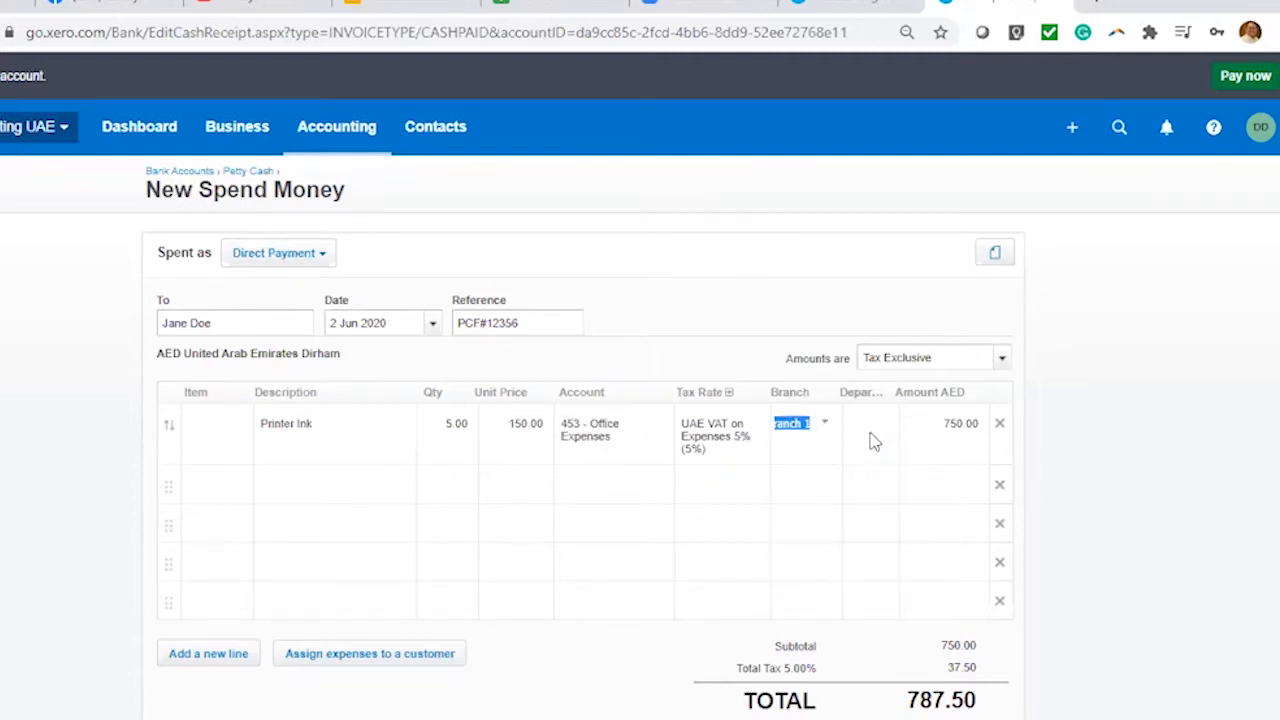
left_click(886, 432)
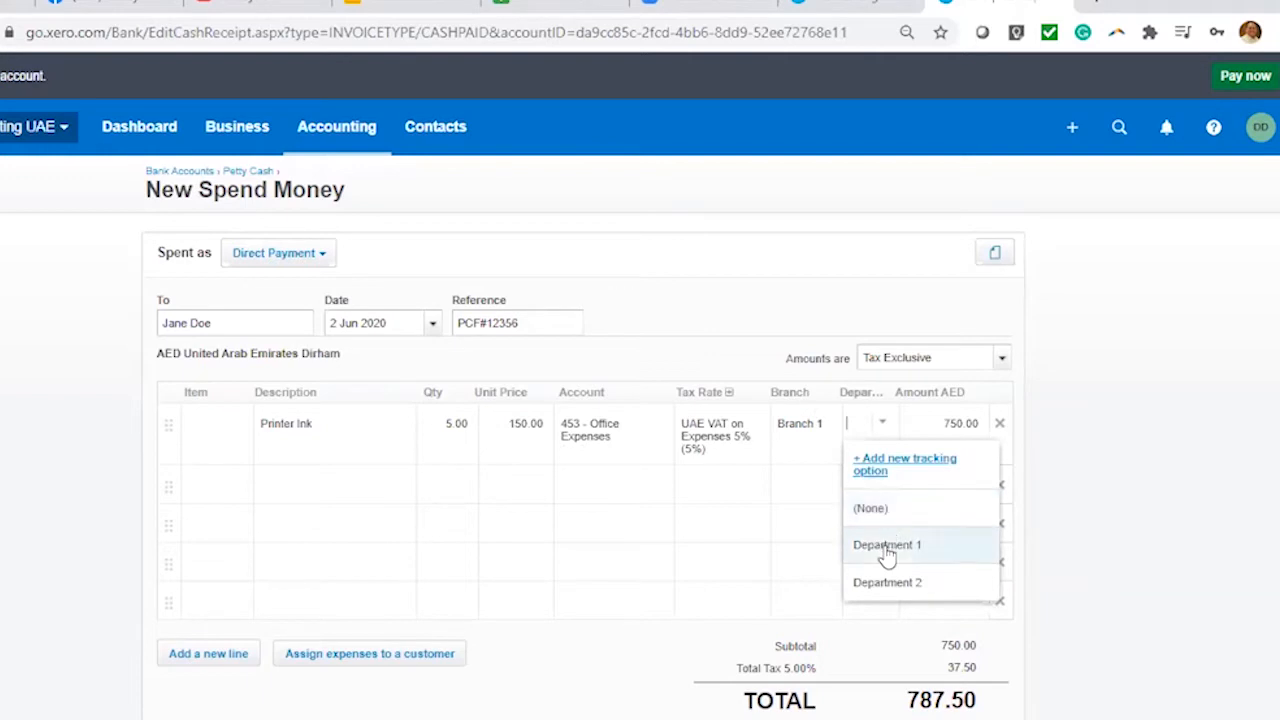
left_click(887, 548)
left_click(1002, 255)
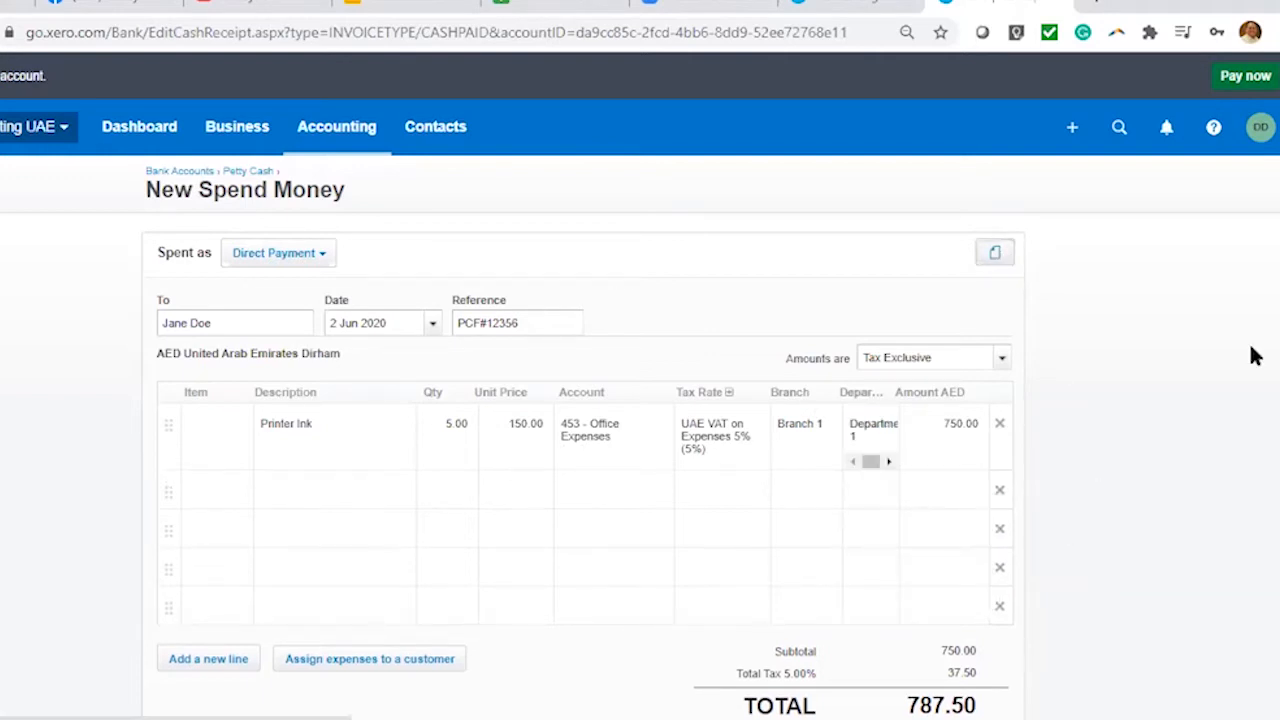
left_click(1160, 426)
scroll(1163, 432, "down", 2)
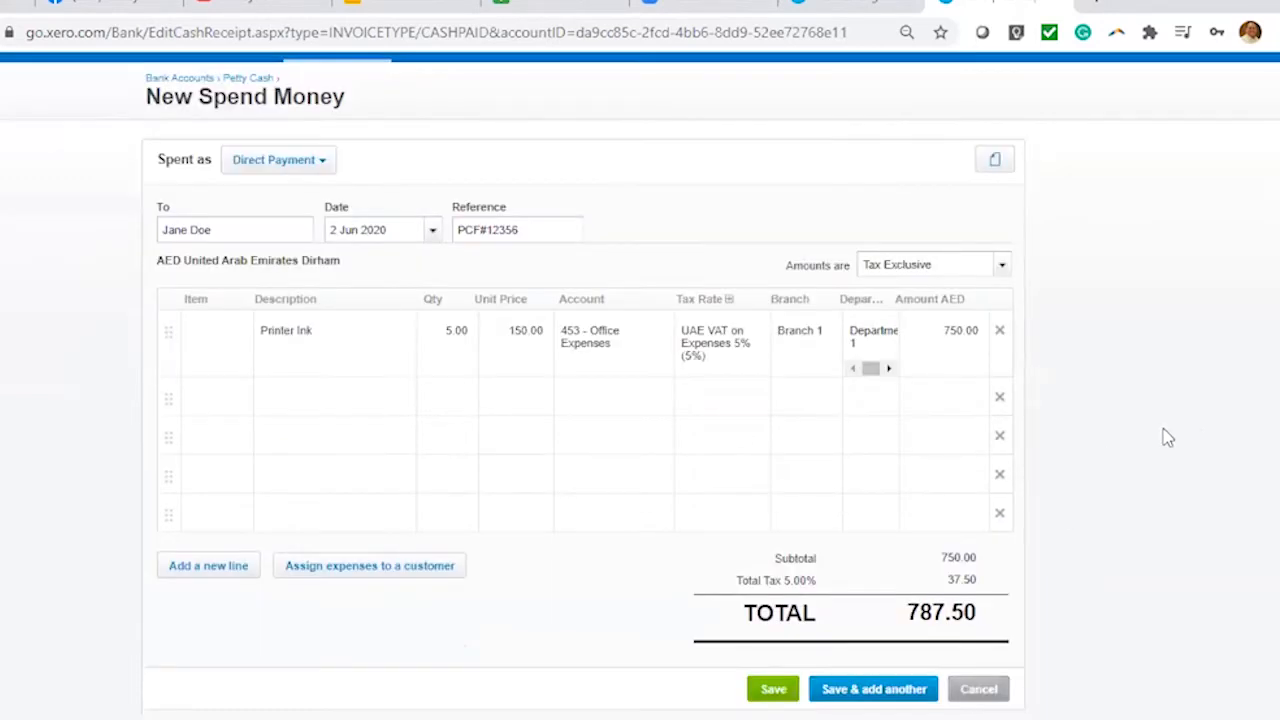
scroll(671, 500, "down", 3)
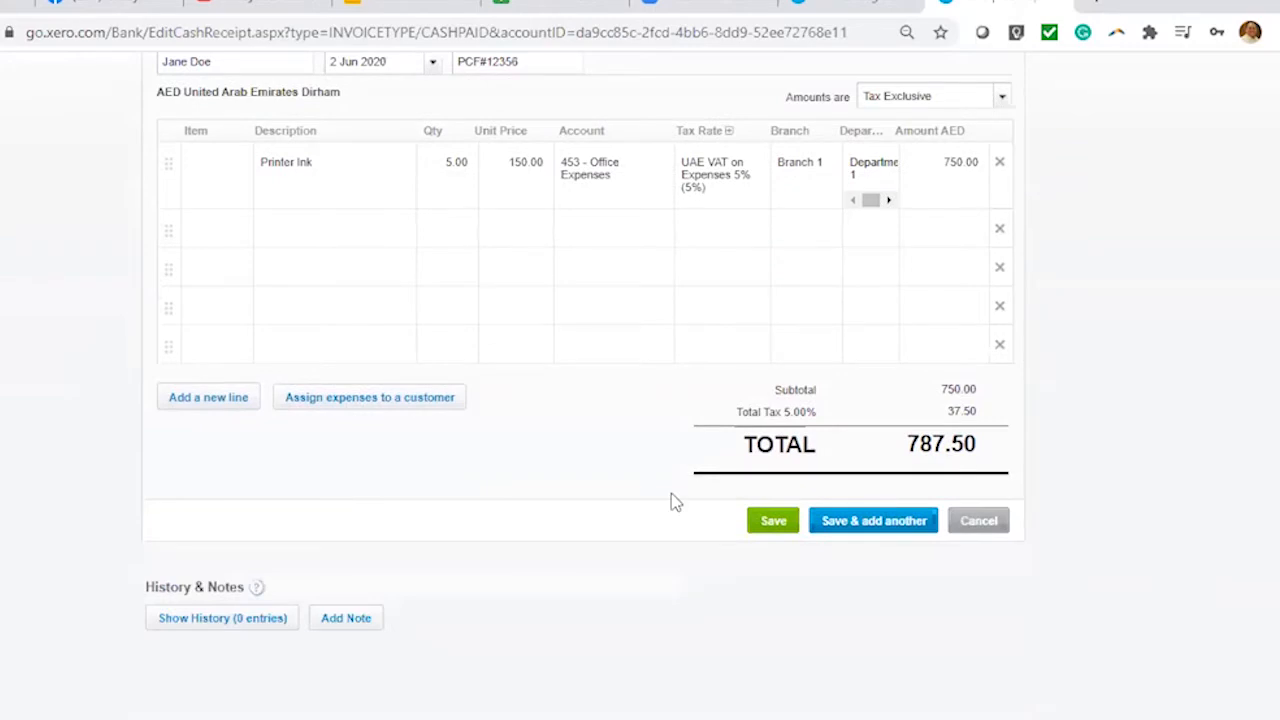
left_click(776, 521)
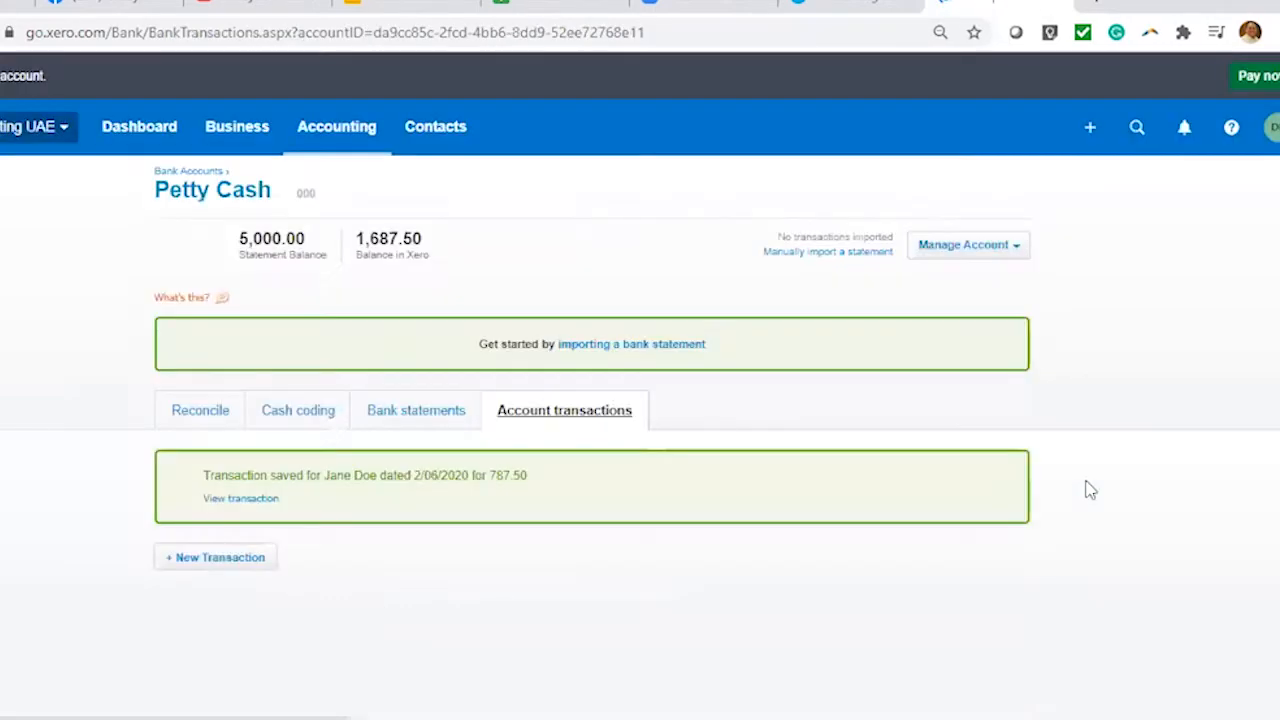
Review the Petty Cash transactions, where the new 787.50 payment shows as unreconciled
scroll(1119, 394, "down", 2)
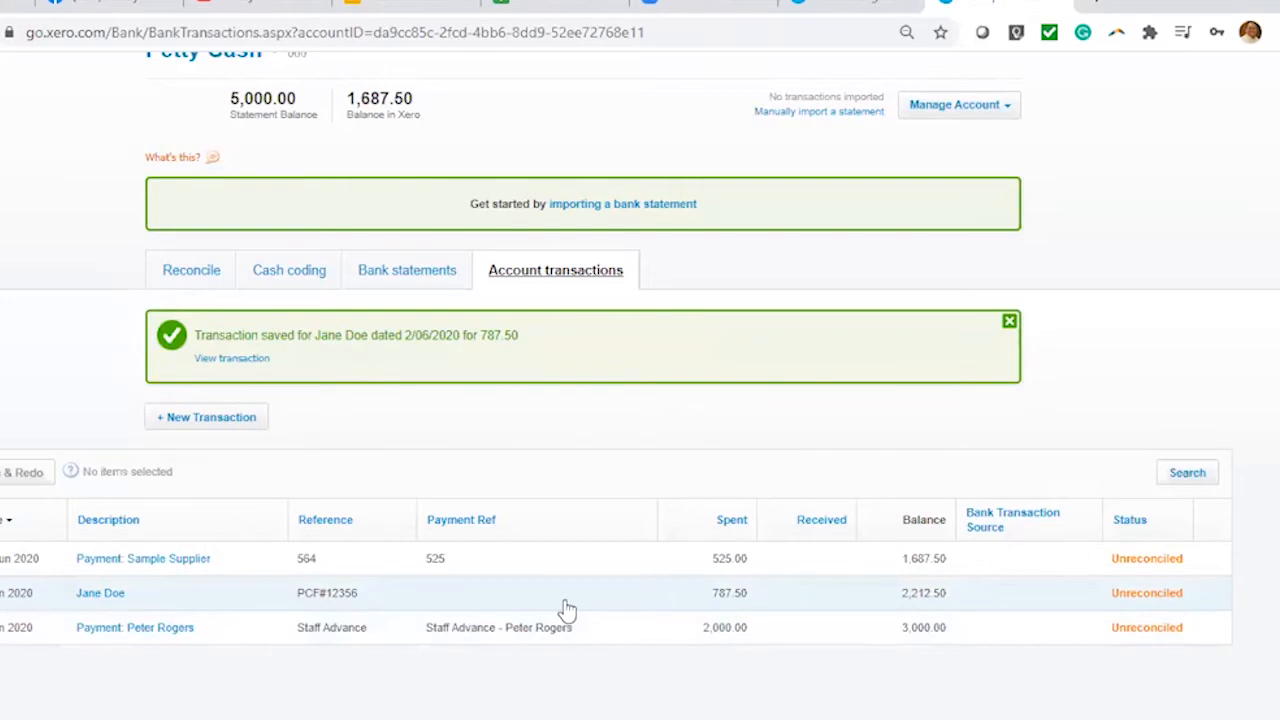
scroll(286, 214, "up", 2)
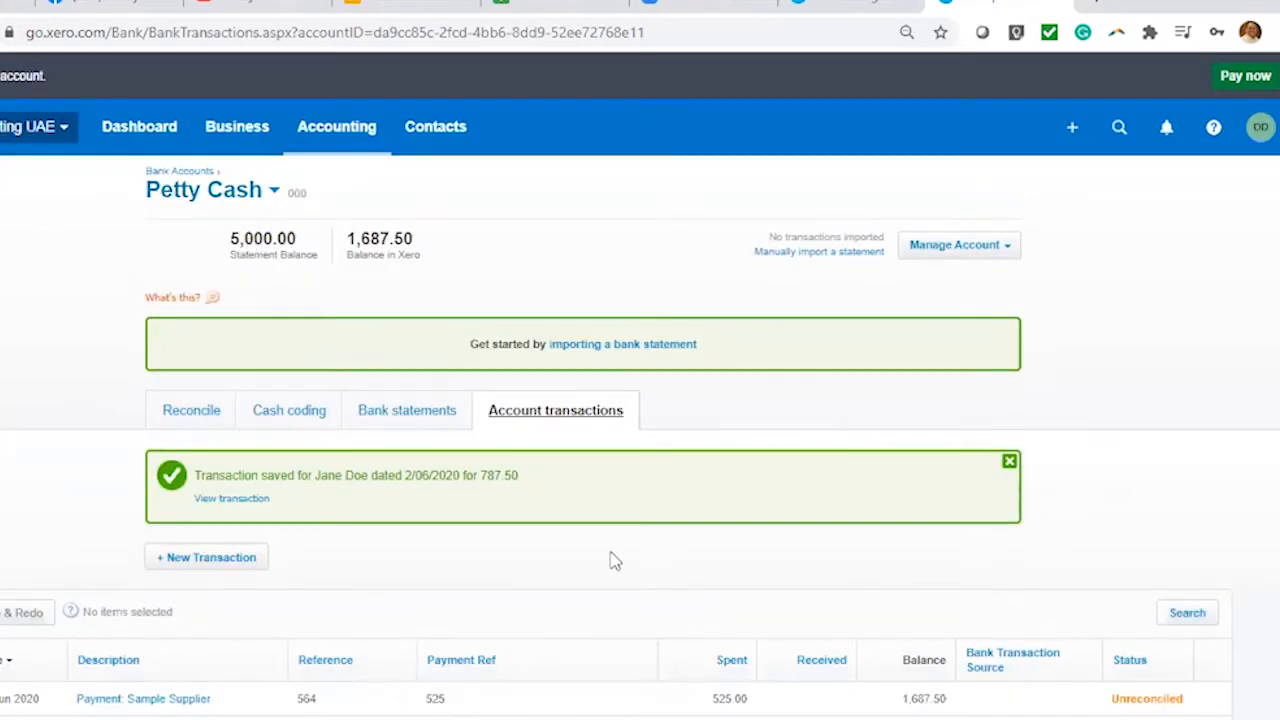
scroll(550, 555, "down", 2)
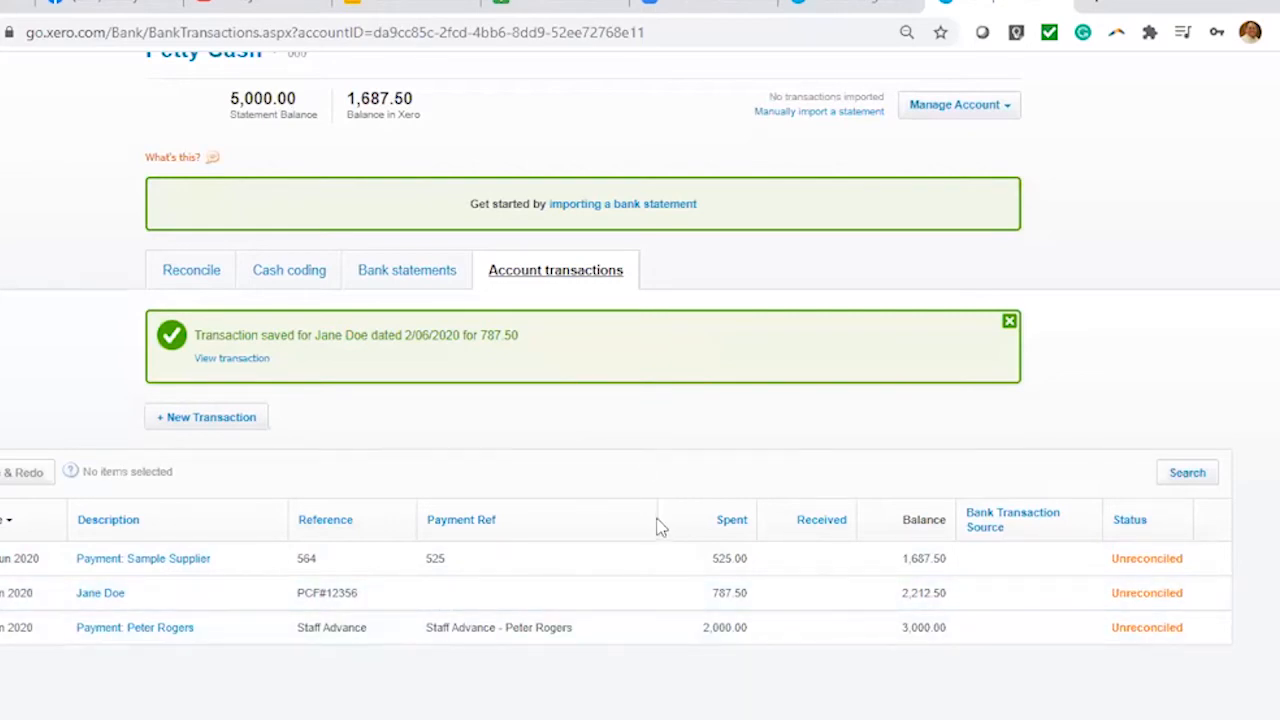
scroll(657, 529, "up", 2)
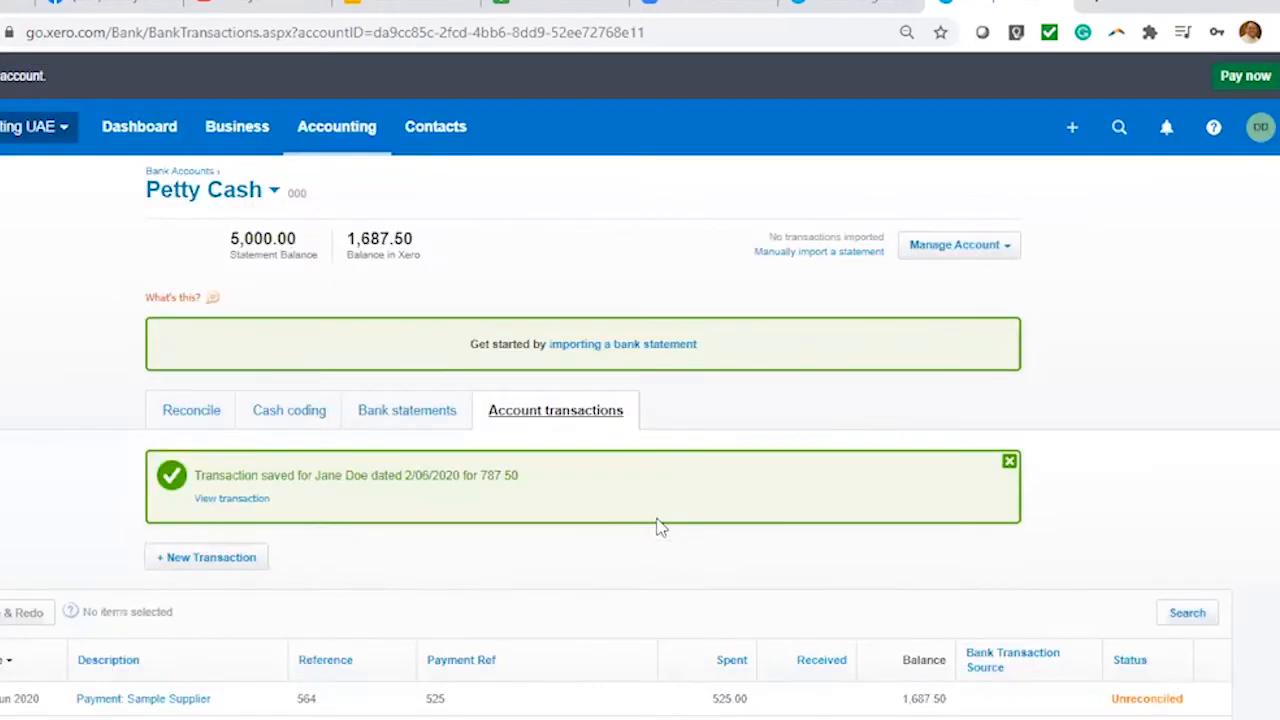
left_click(1070, 130)
Start a new spend money payment from RAK Bank AED, spent as Prepayment
left_click(1025, 453)
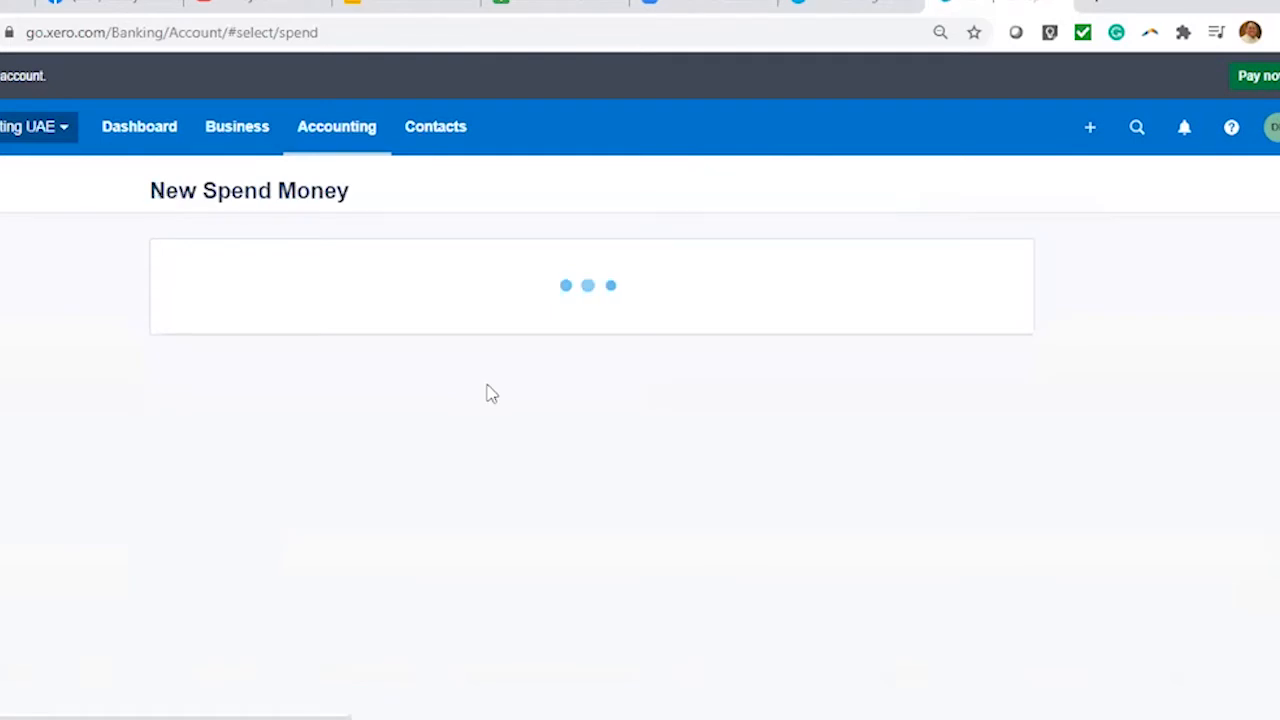
left_click(526, 349)
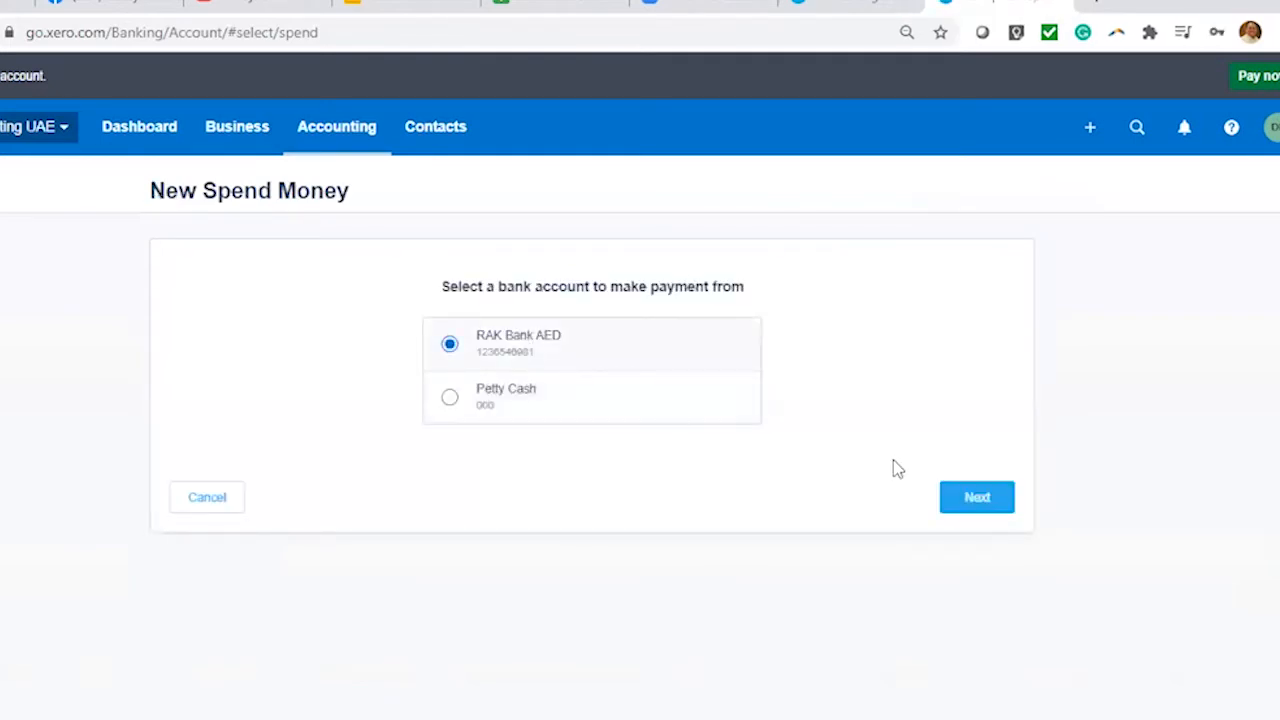
left_click(986, 503)
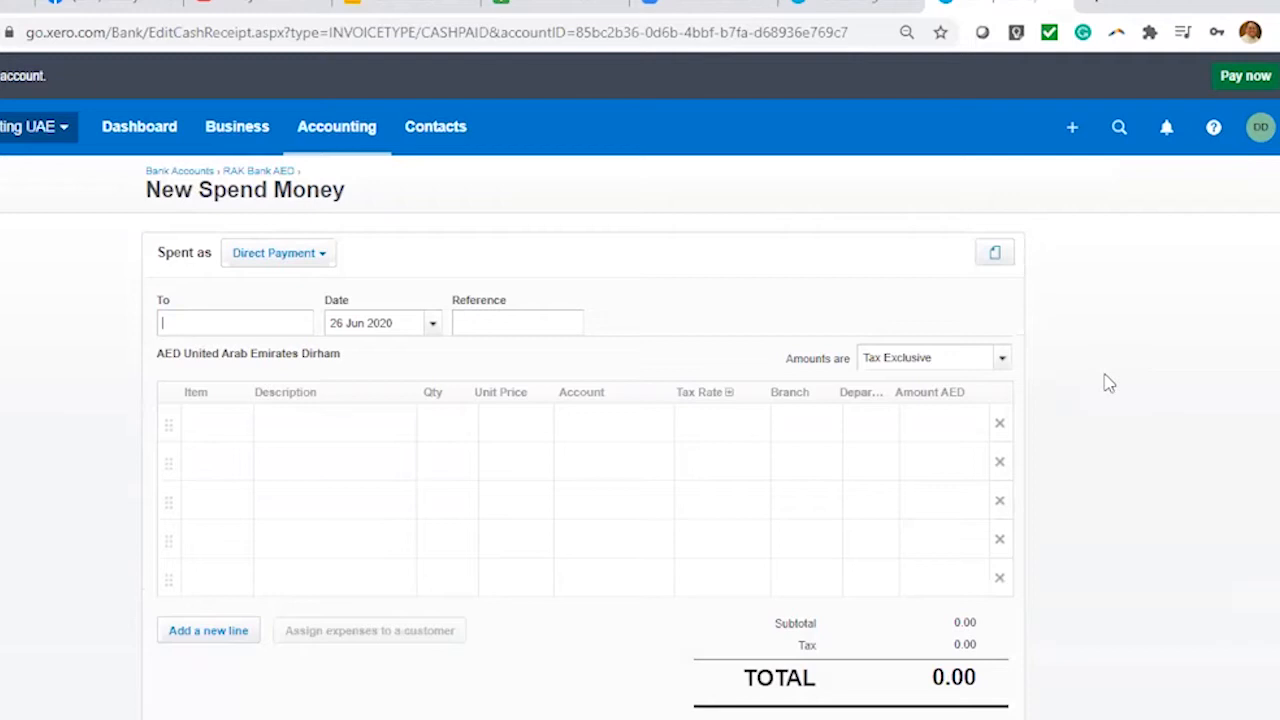
left_click(318, 257)
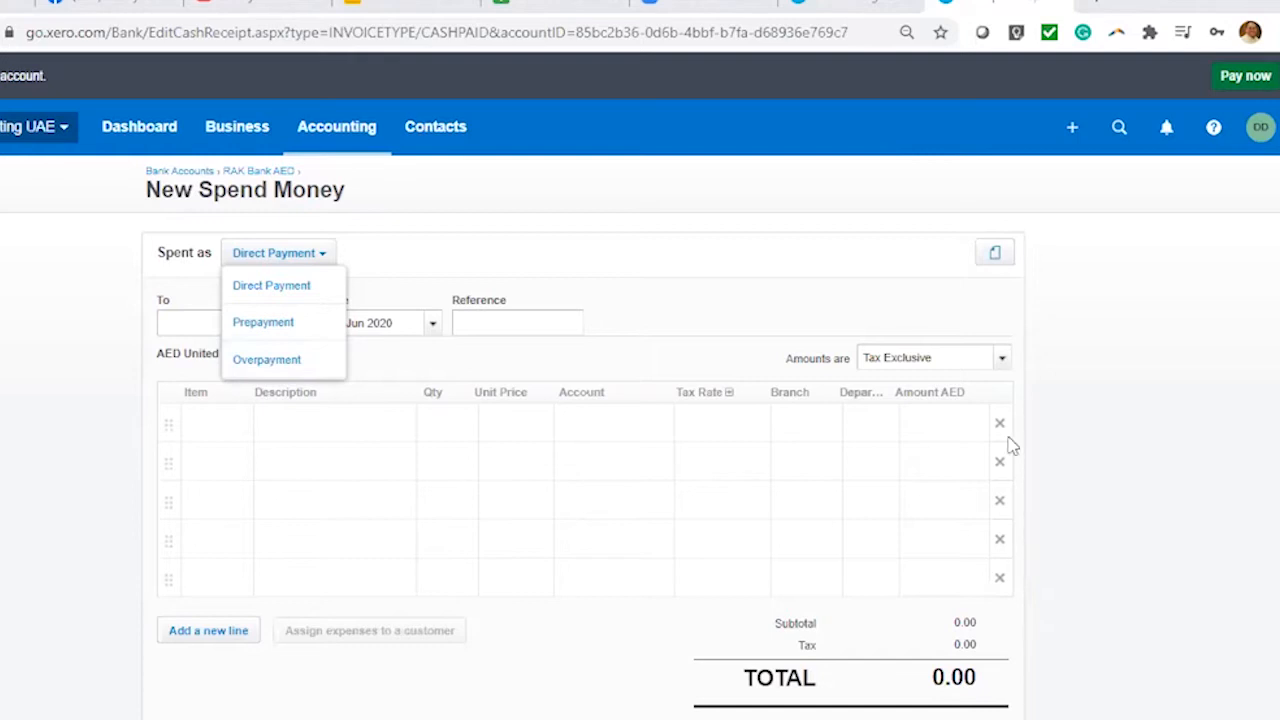
left_click(263, 323)
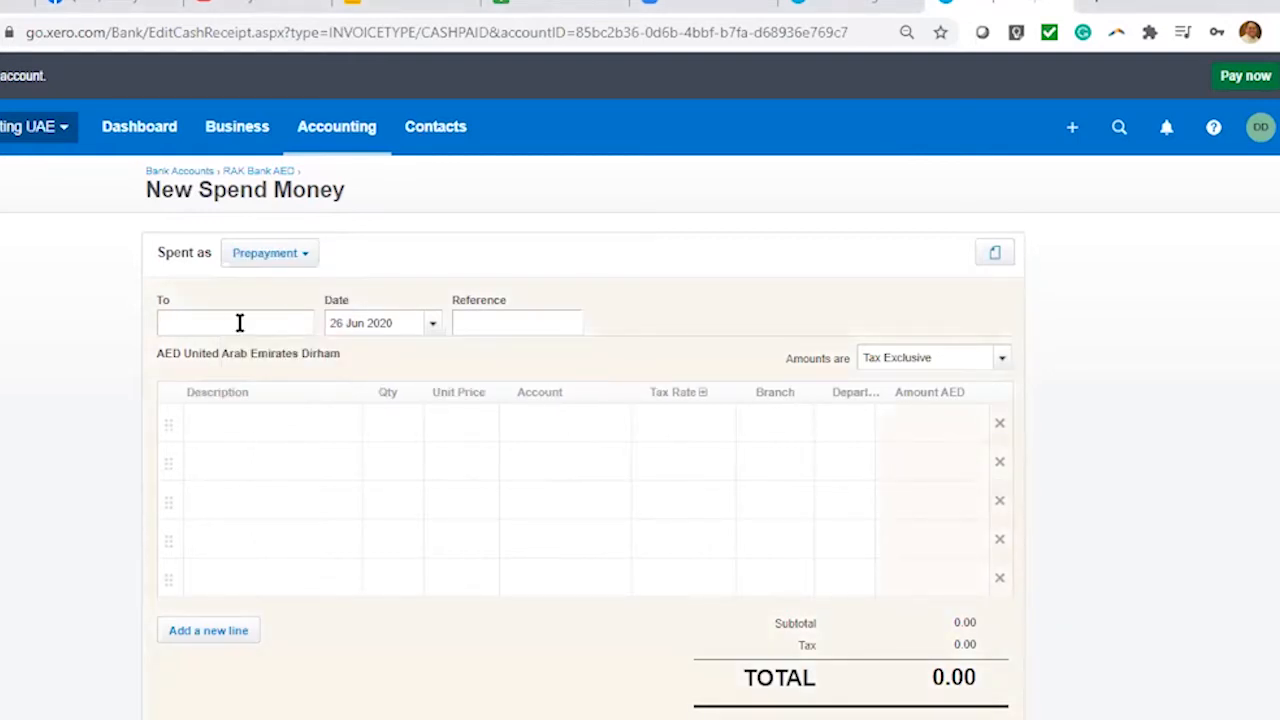
Set contact Livesync Accounting, keep Prepayment, date 5 Jun 2020 and reference PV 2365
type("Livesync Accounting")
left_click(465, 257)
left_click(270, 256)
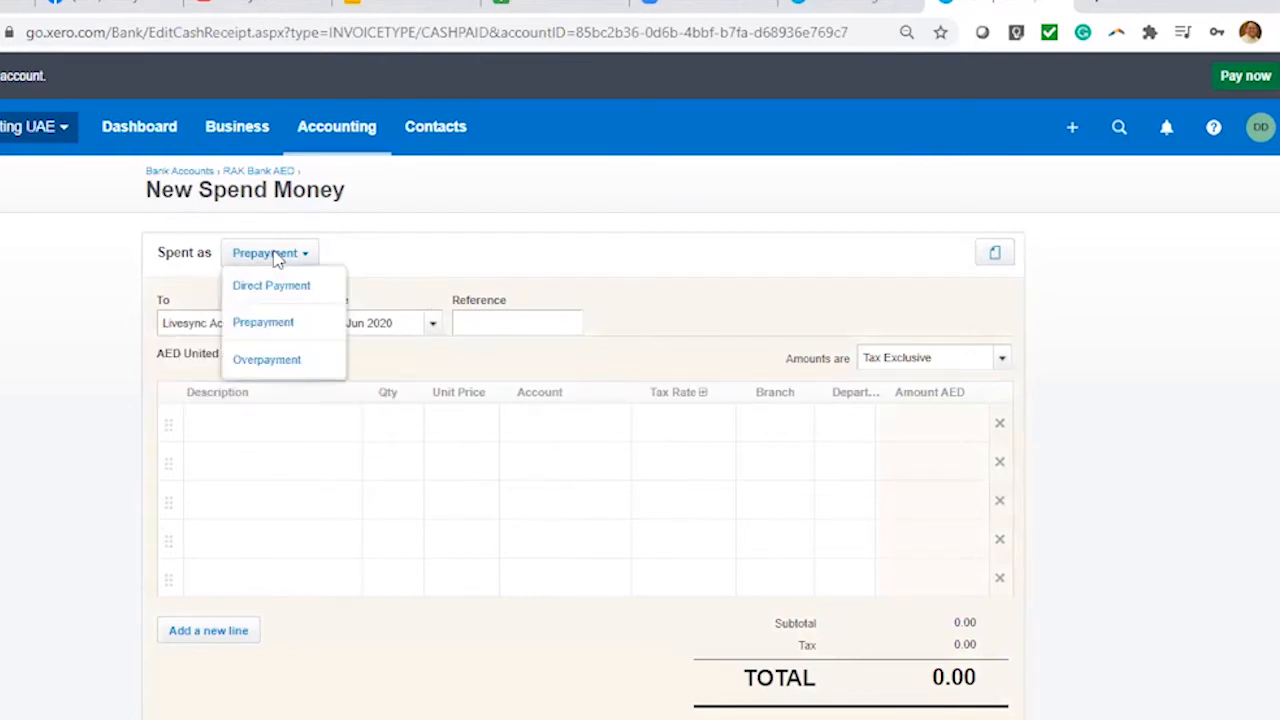
left_click(286, 326)
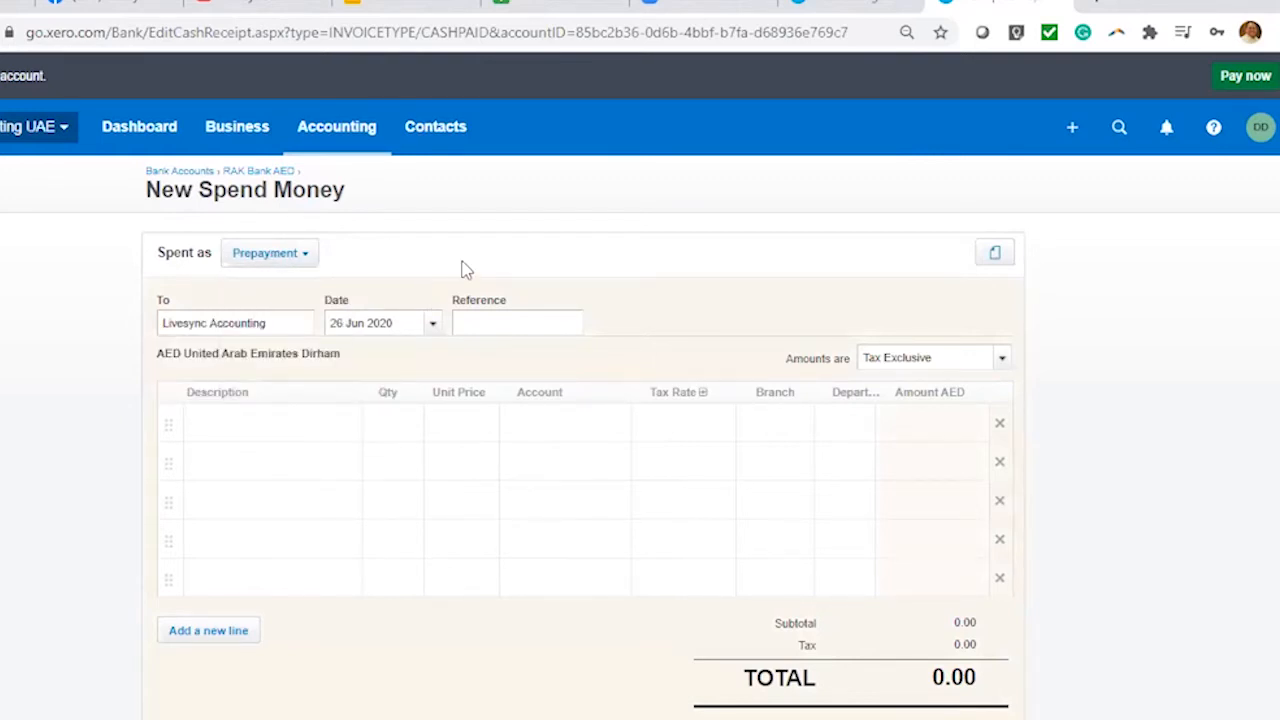
left_click(436, 330)
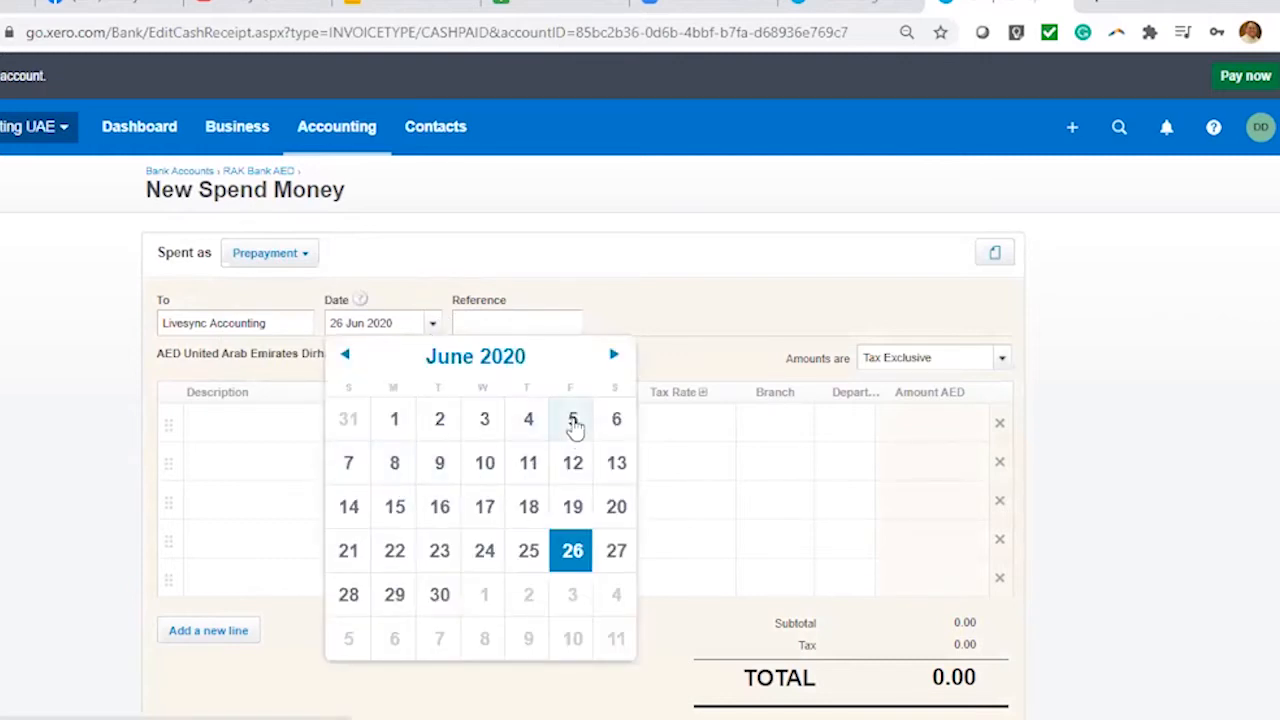
left_click(573, 424)
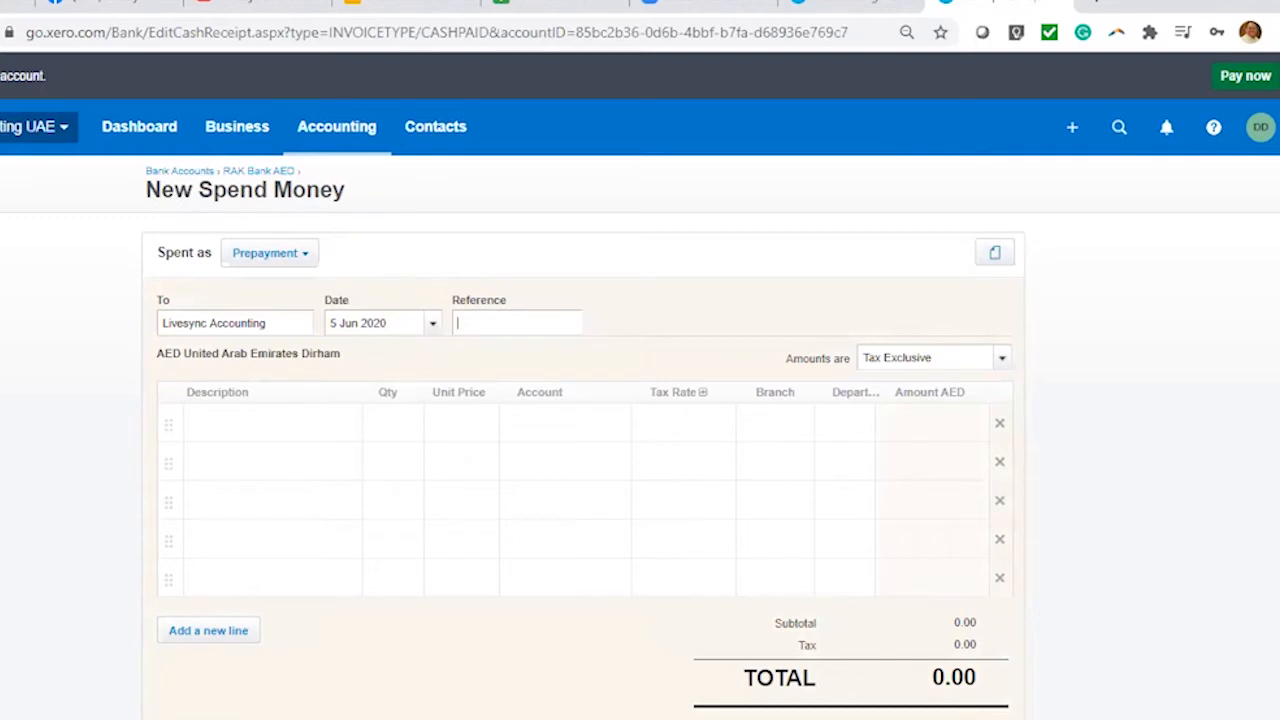
type("PV 2365")
Add the line 'Advance to Accounting Support', quantity 1 at 1,500.00
left_click(325, 432)
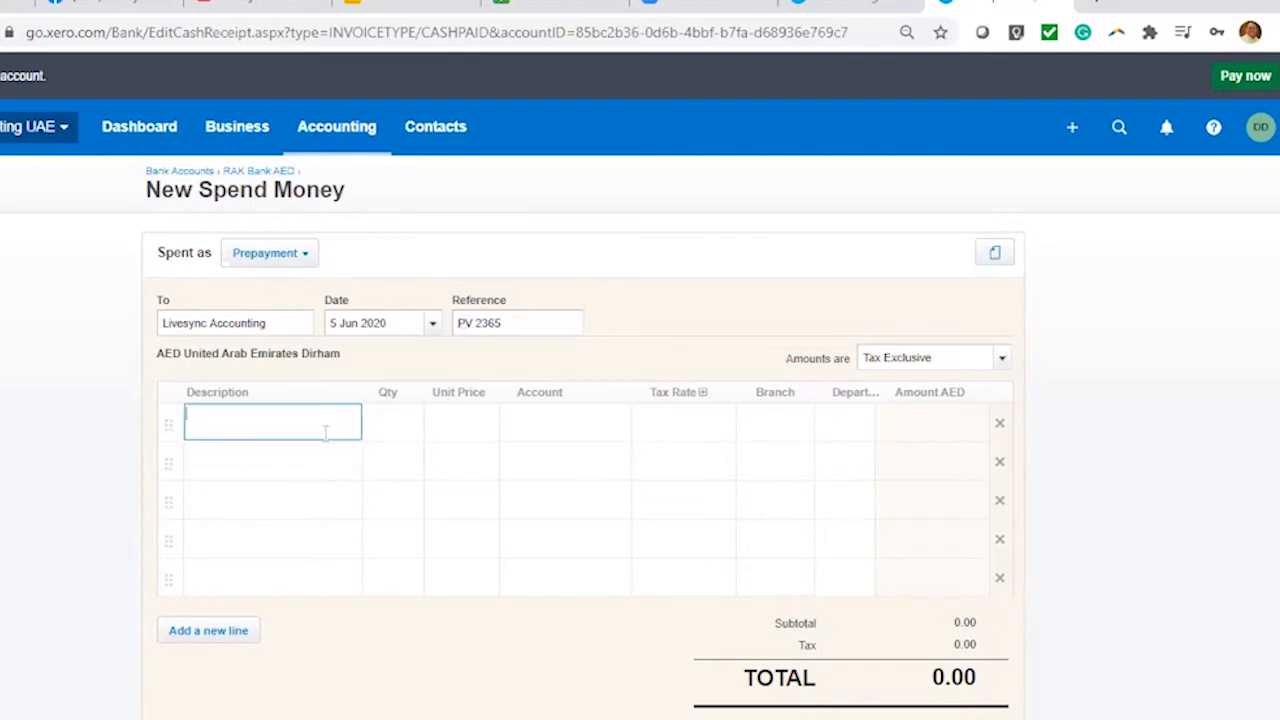
type("Advance to Accounting Support")
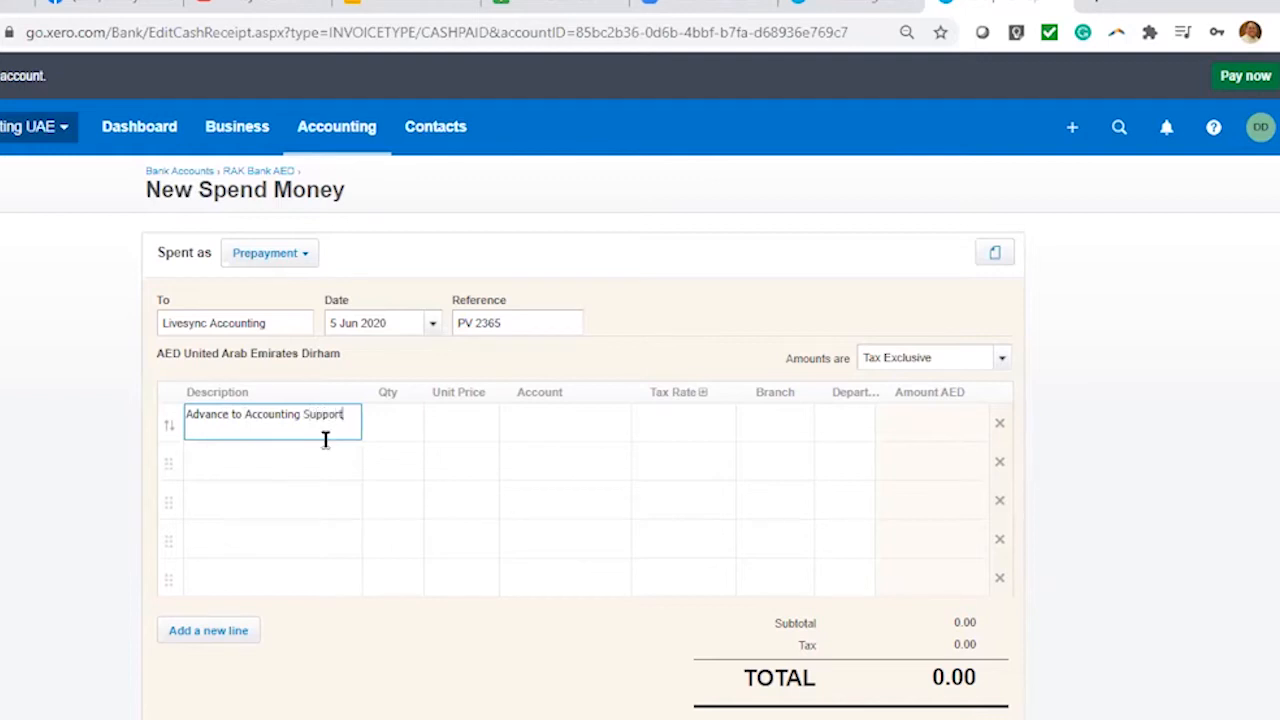
left_click(405, 420)
type("1")
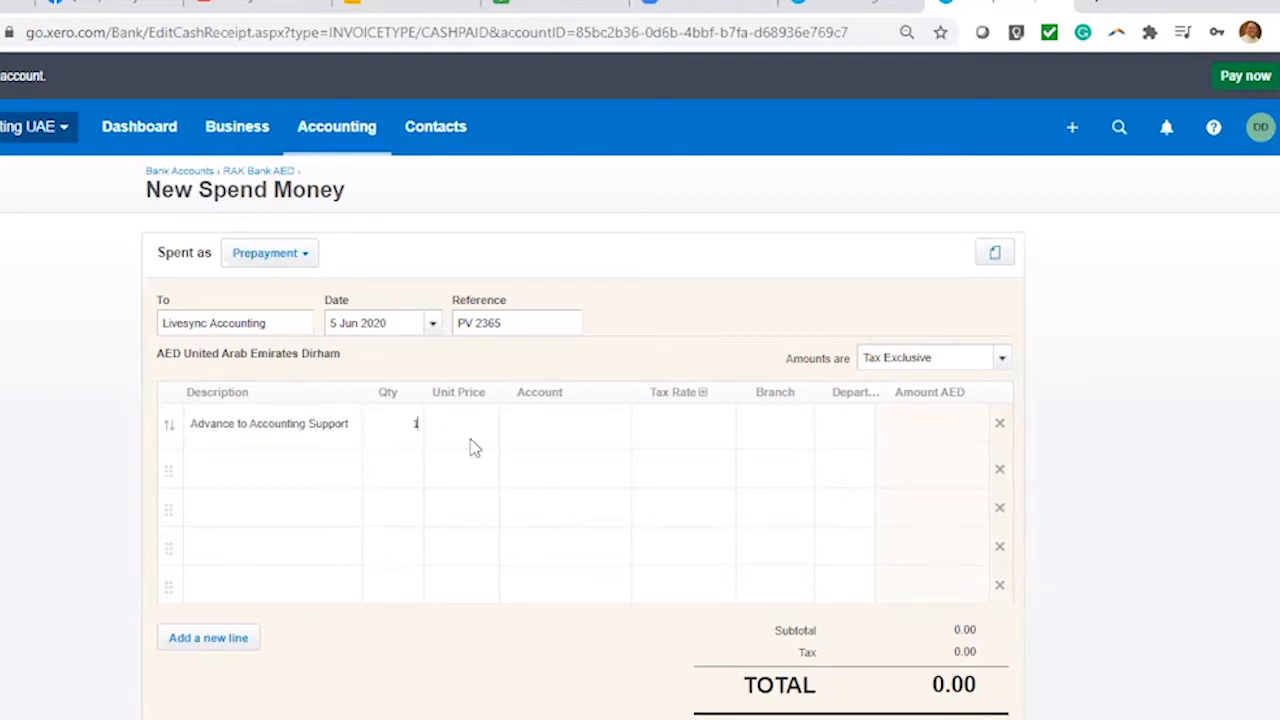
left_click(464, 425)
type("1500")
left_click(556, 437)
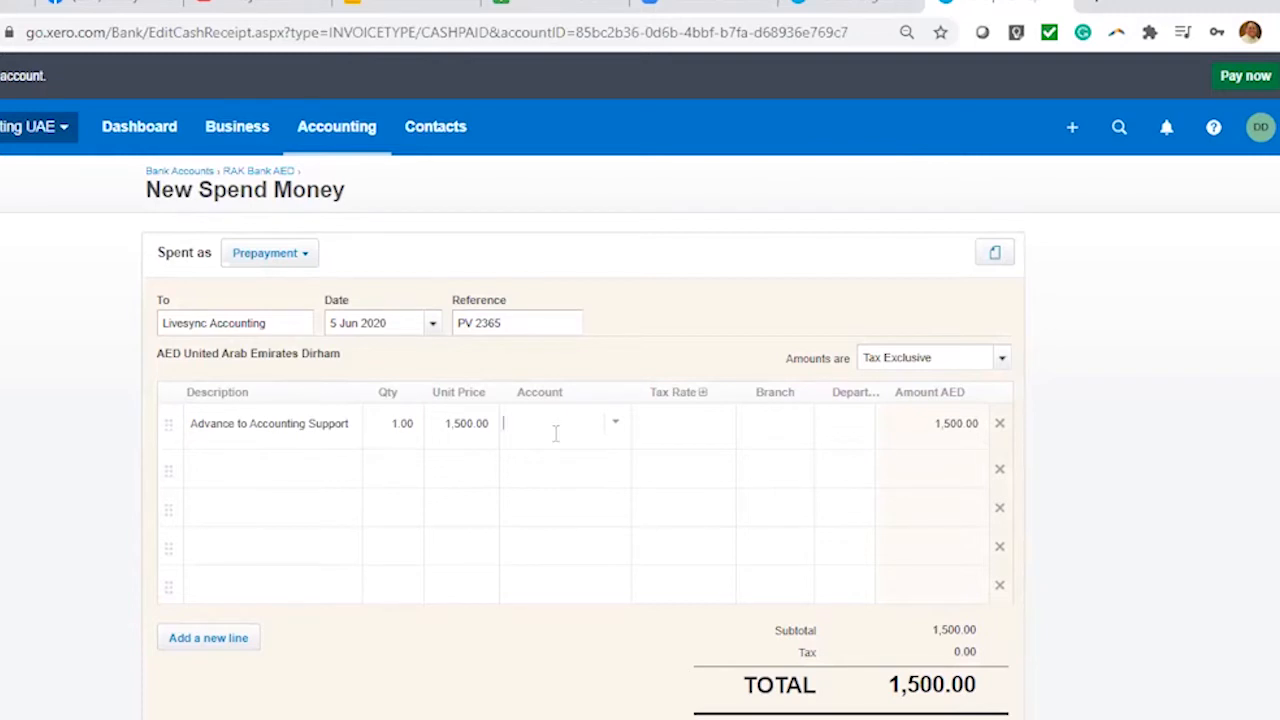
Code the prepayment line to 625 - Advances to Supplier, giving Tax Exempt (0%)
left_click(616, 428)
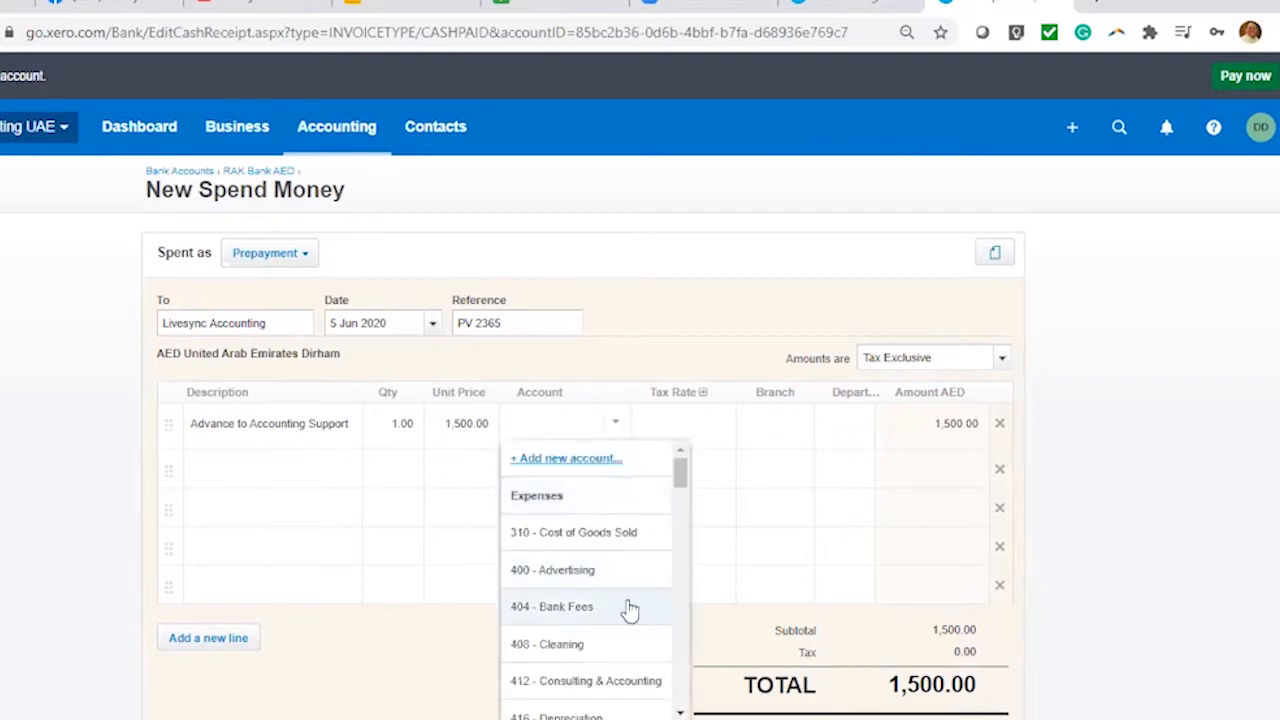
scroll(622, 608, "down", 6)
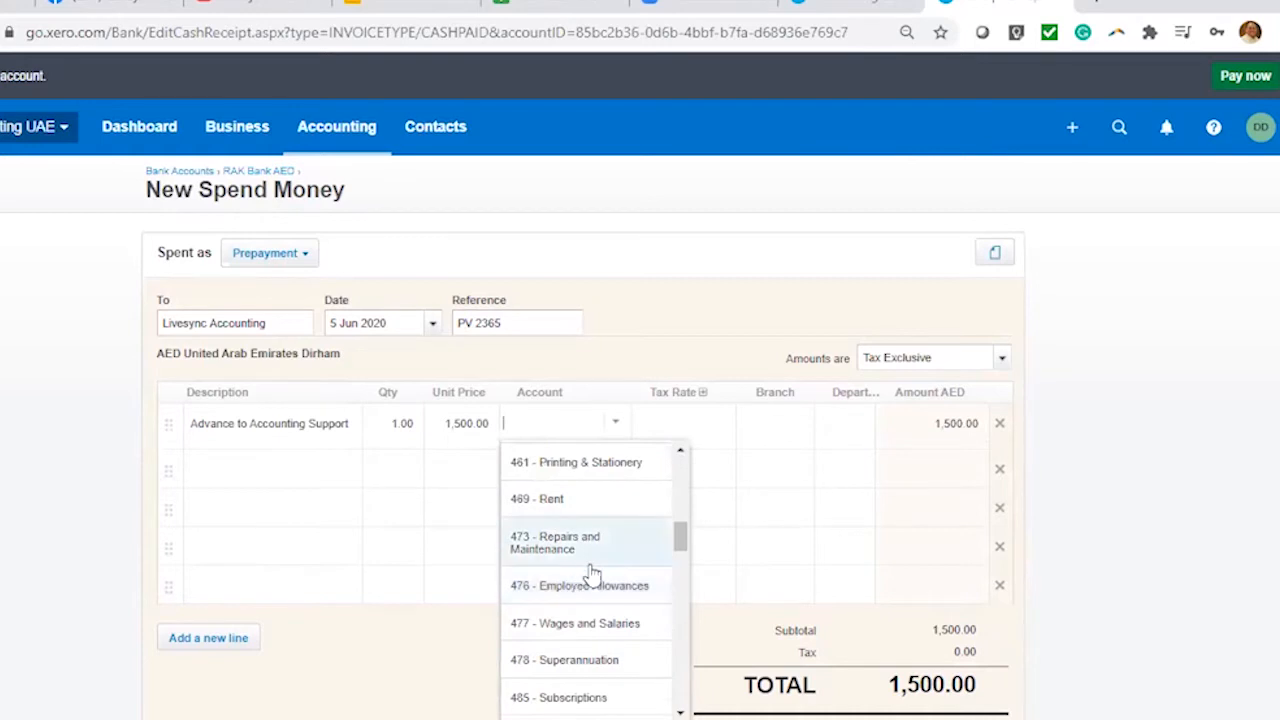
scroll(590, 572, "down", 8)
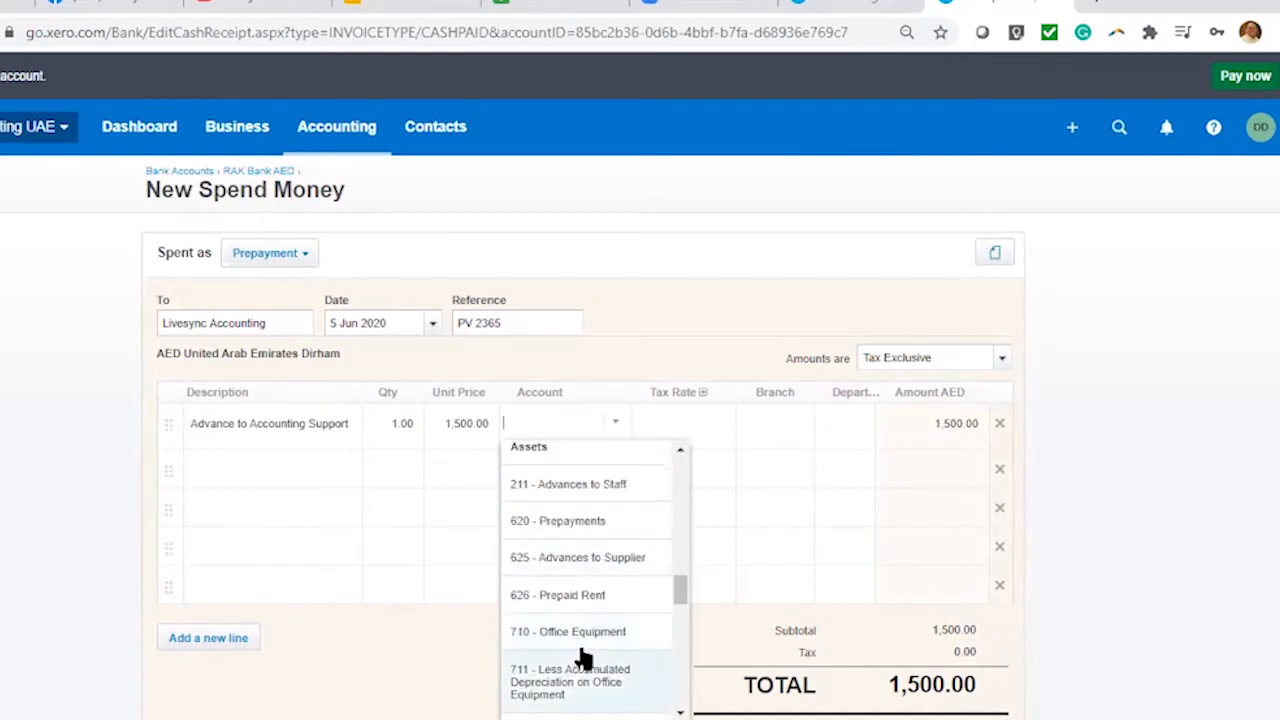
left_click(605, 570)
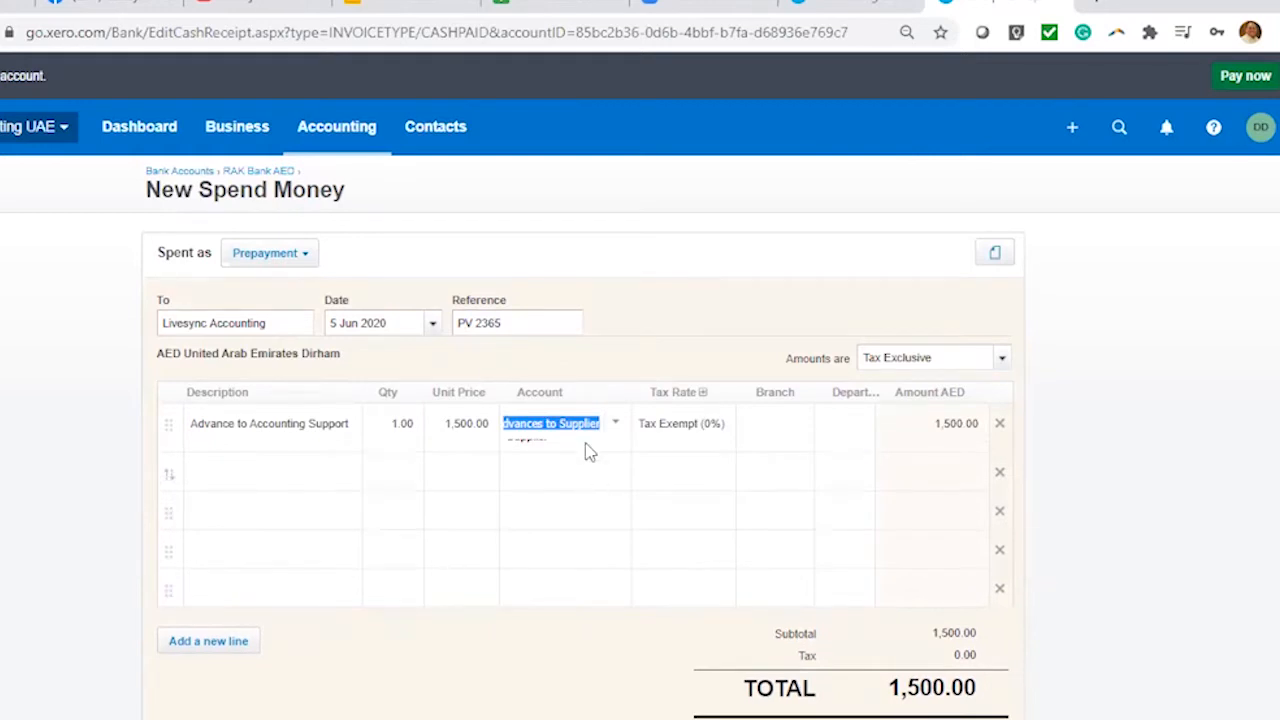
left_click(609, 345)
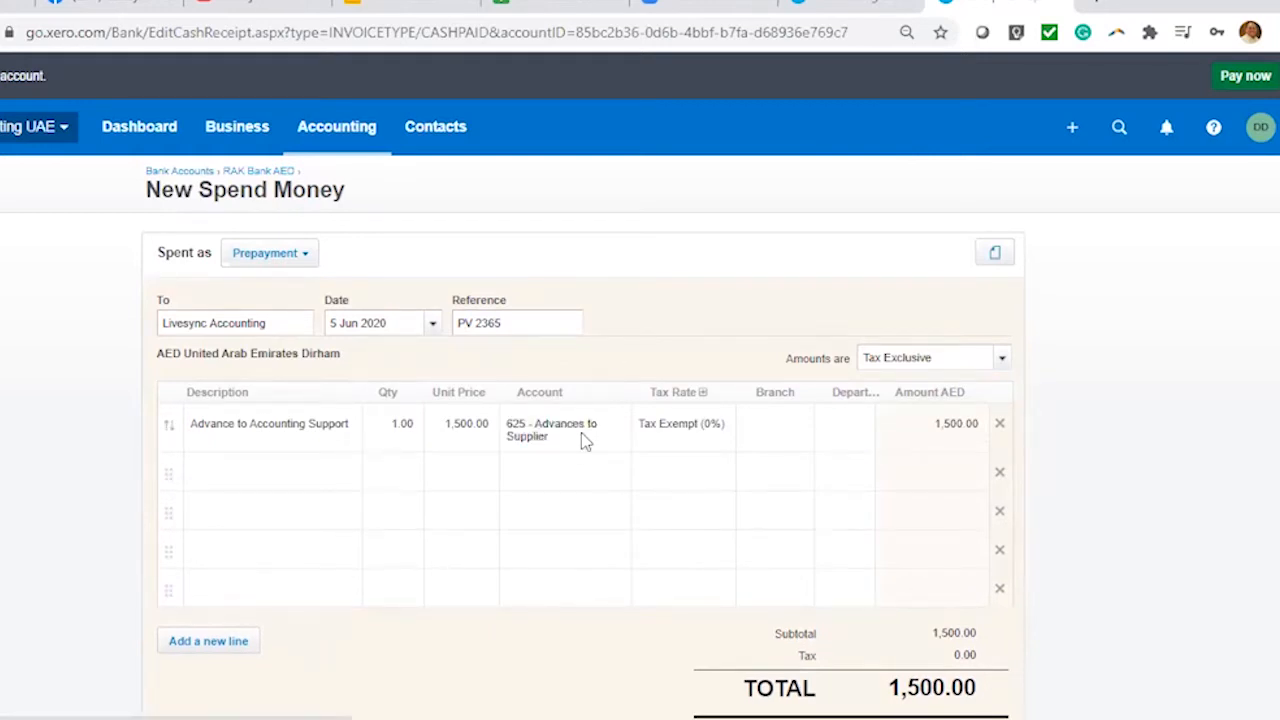
left_click(512, 428)
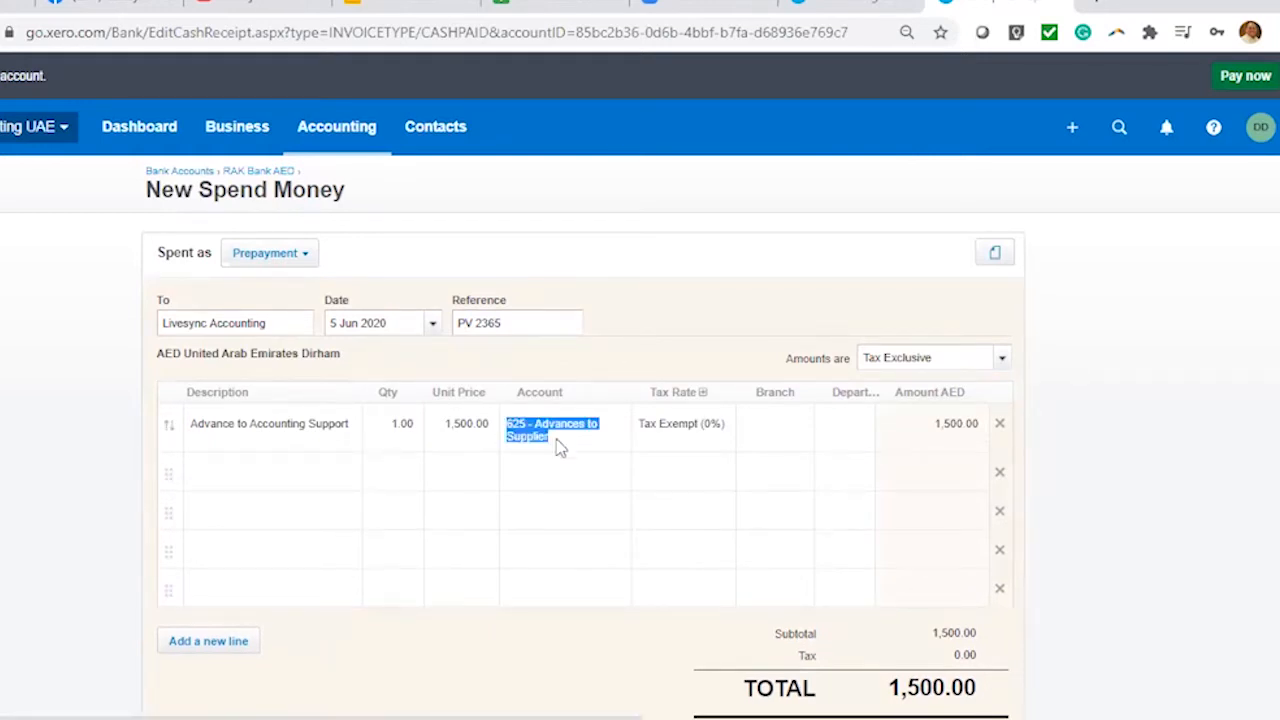
left_click(695, 295)
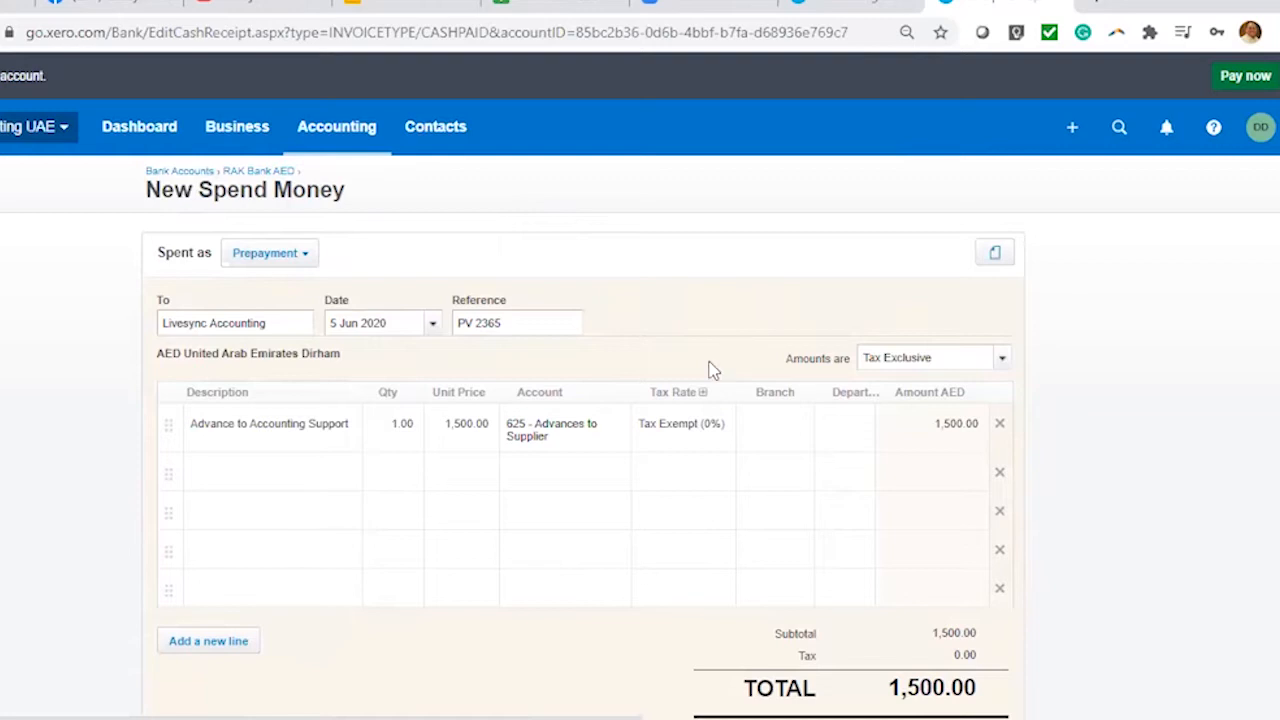
Set the line's tax rate to UAE No VAT (0%), replacing a mistaken DXB 5% choice
left_click(712, 432)
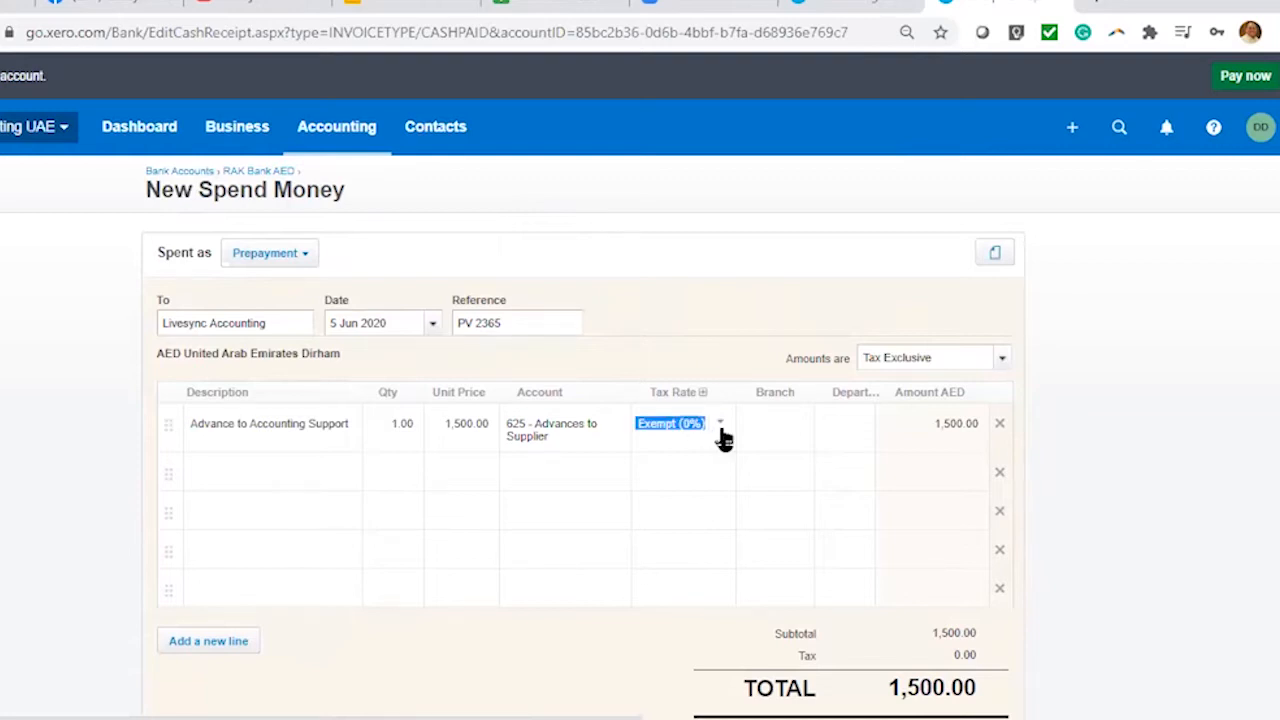
left_click(720, 432)
left_click_drag(817, 543, 815, 592)
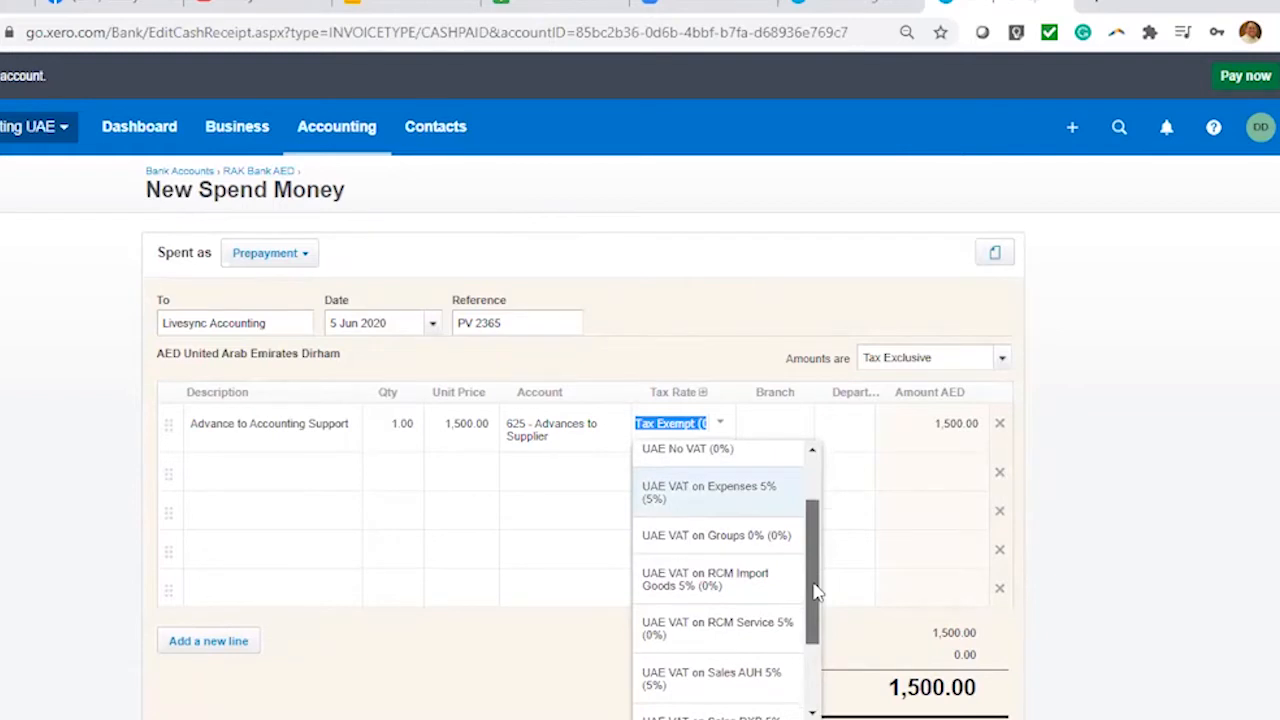
left_click_drag(815, 592, 815, 650)
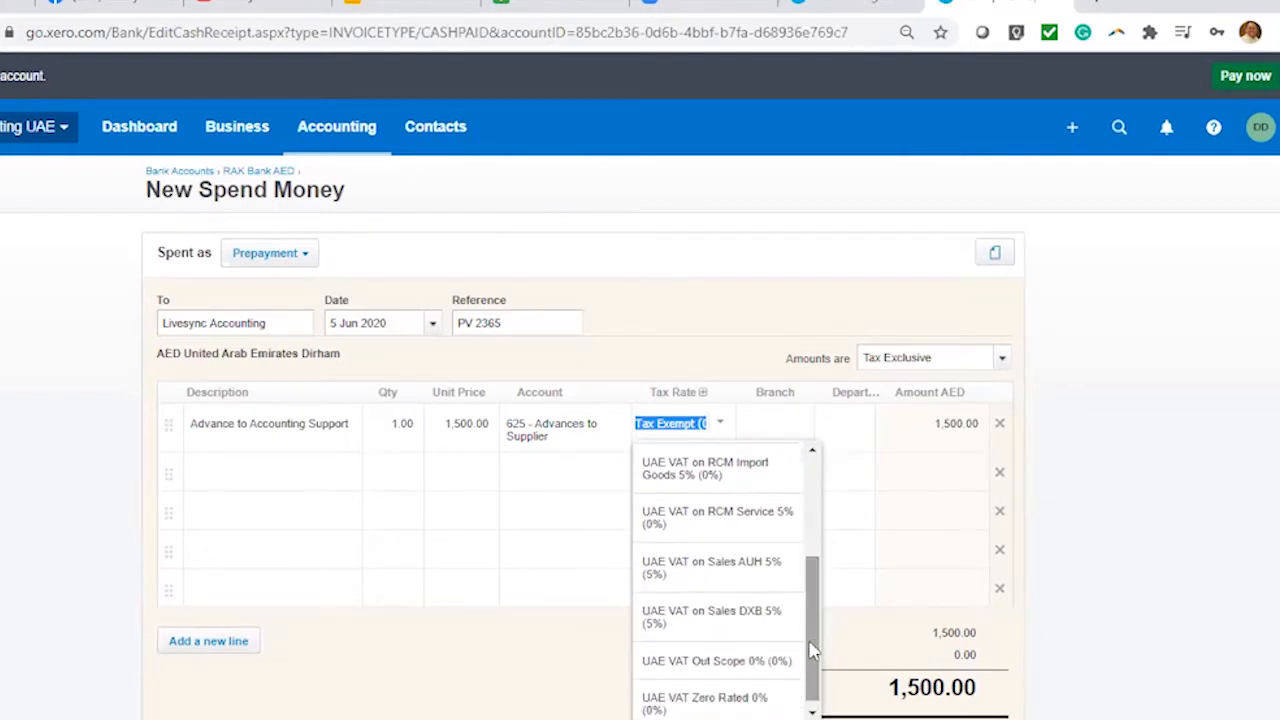
left_click(717, 620)
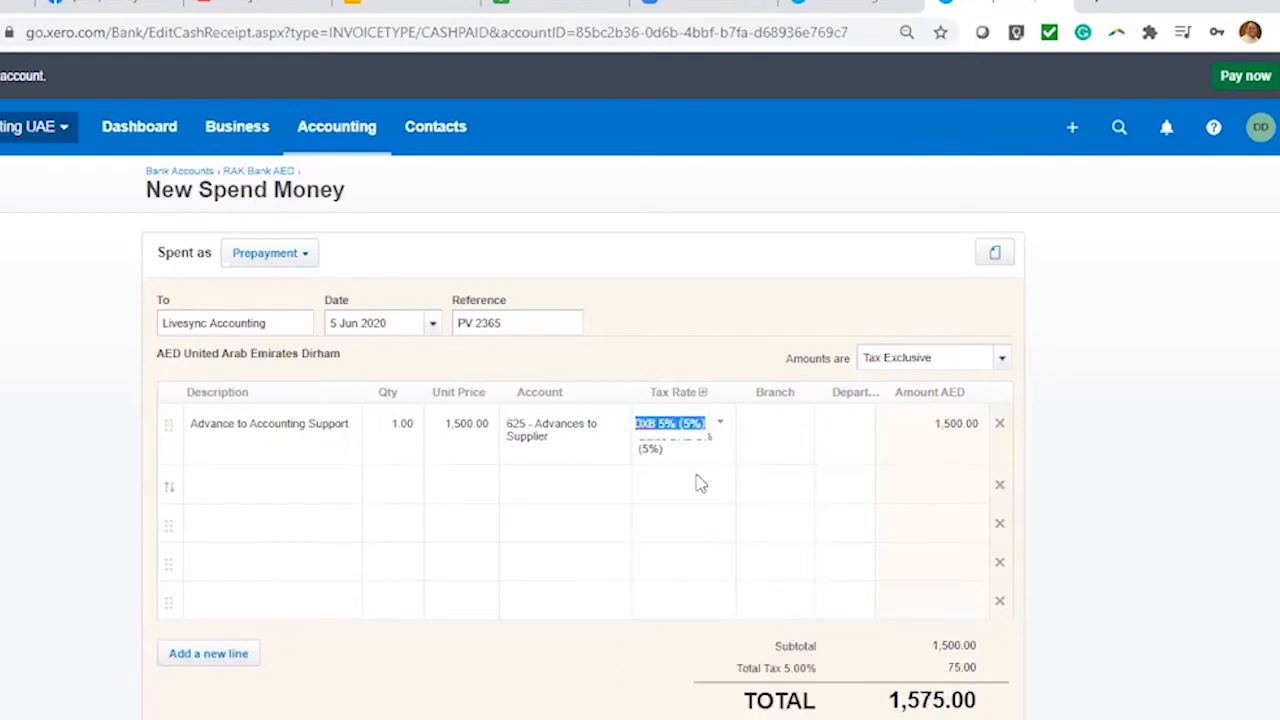
left_click(695, 482)
left_click(718, 440)
left_click(720, 430)
left_click_drag(820, 595, 826, 556)
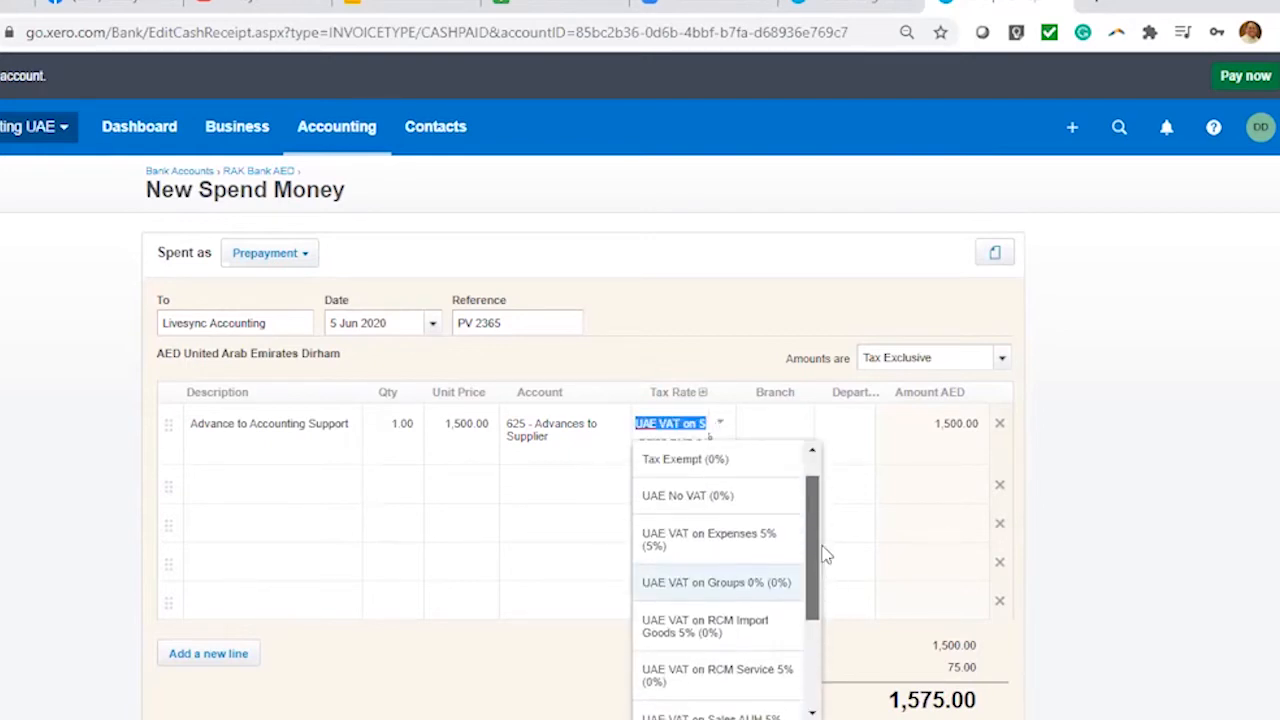
left_click(686, 495)
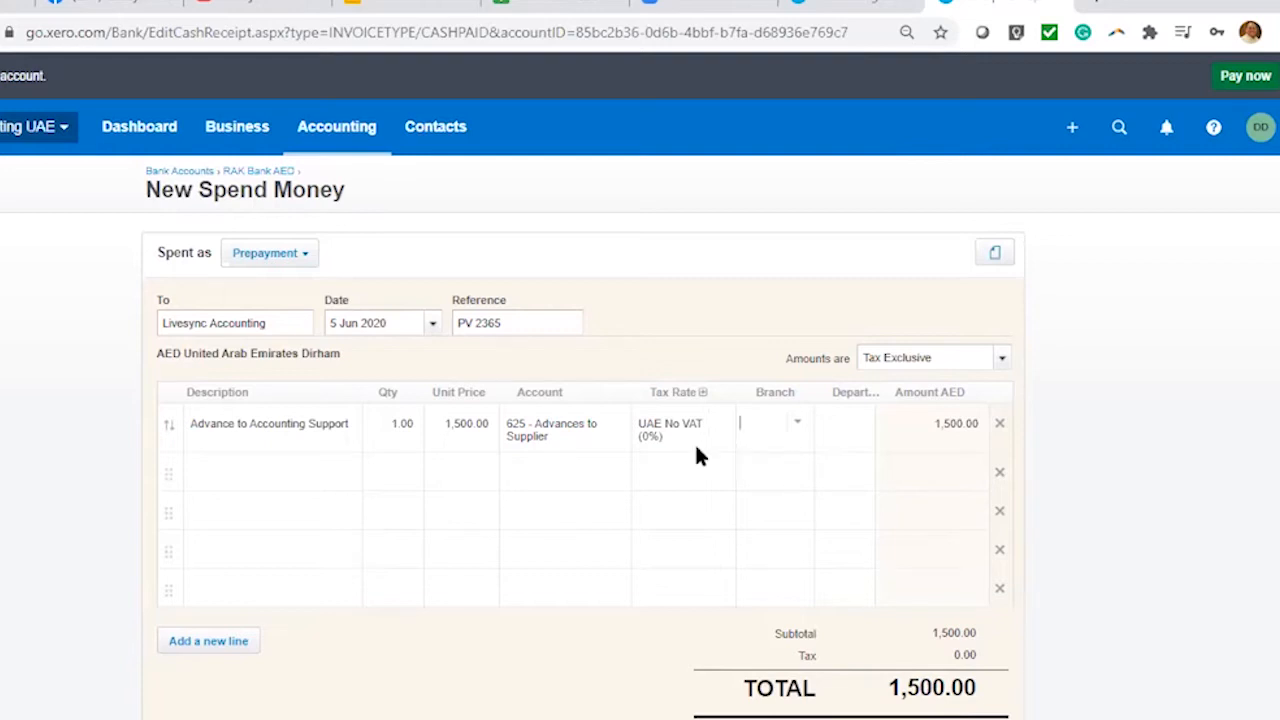
Assign the prepayment line to Branch 1 and Department 1
left_click(799, 424)
left_click(803, 429)
left_click(792, 540)
left_click(866, 430)
left_click(851, 549)
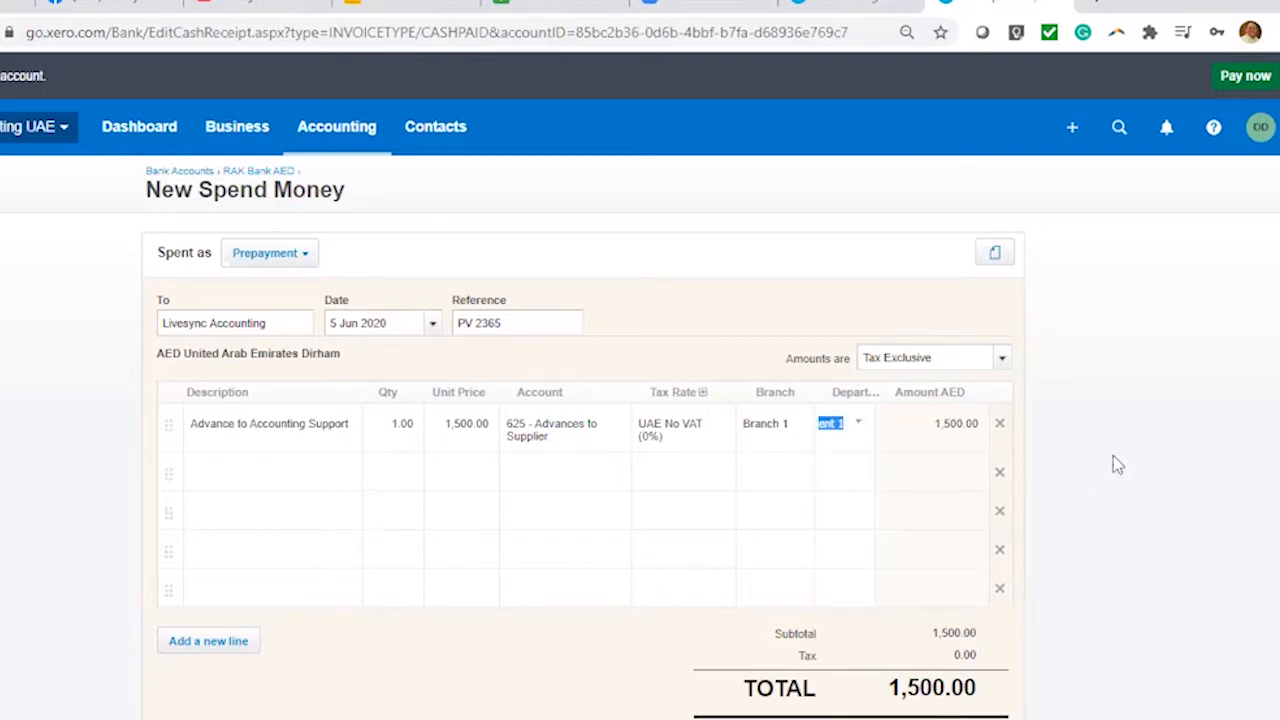
Confirm the account and Prepayment type are unchanged, then save the 1,500.00 prepayment
left_click(566, 441)
left_click(633, 358)
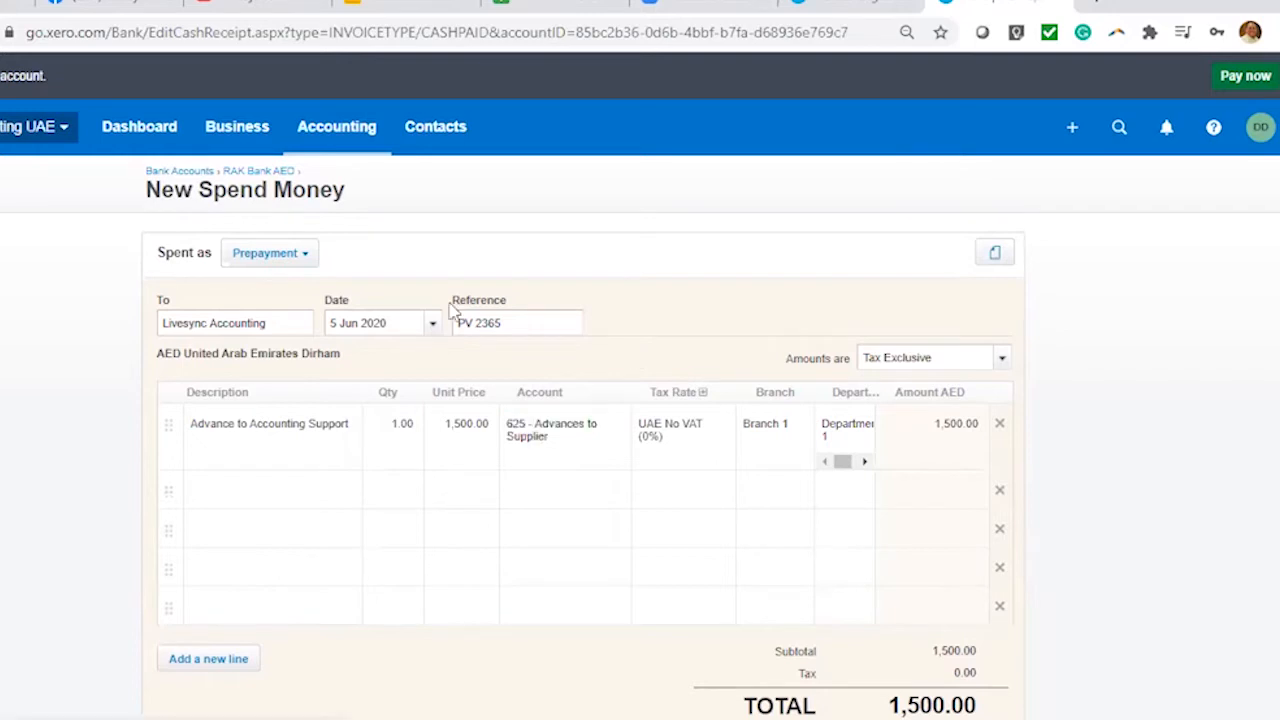
left_click(302, 254)
left_click(738, 326)
left_click(540, 430)
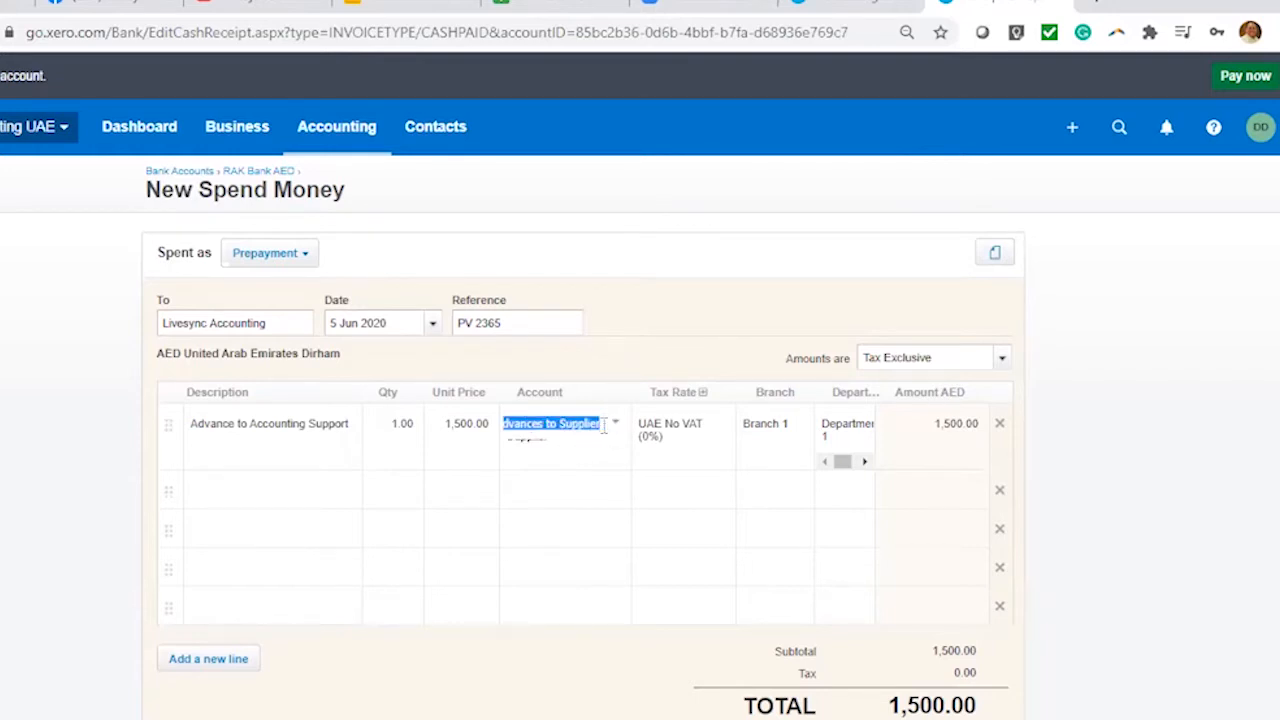
left_click(677, 312)
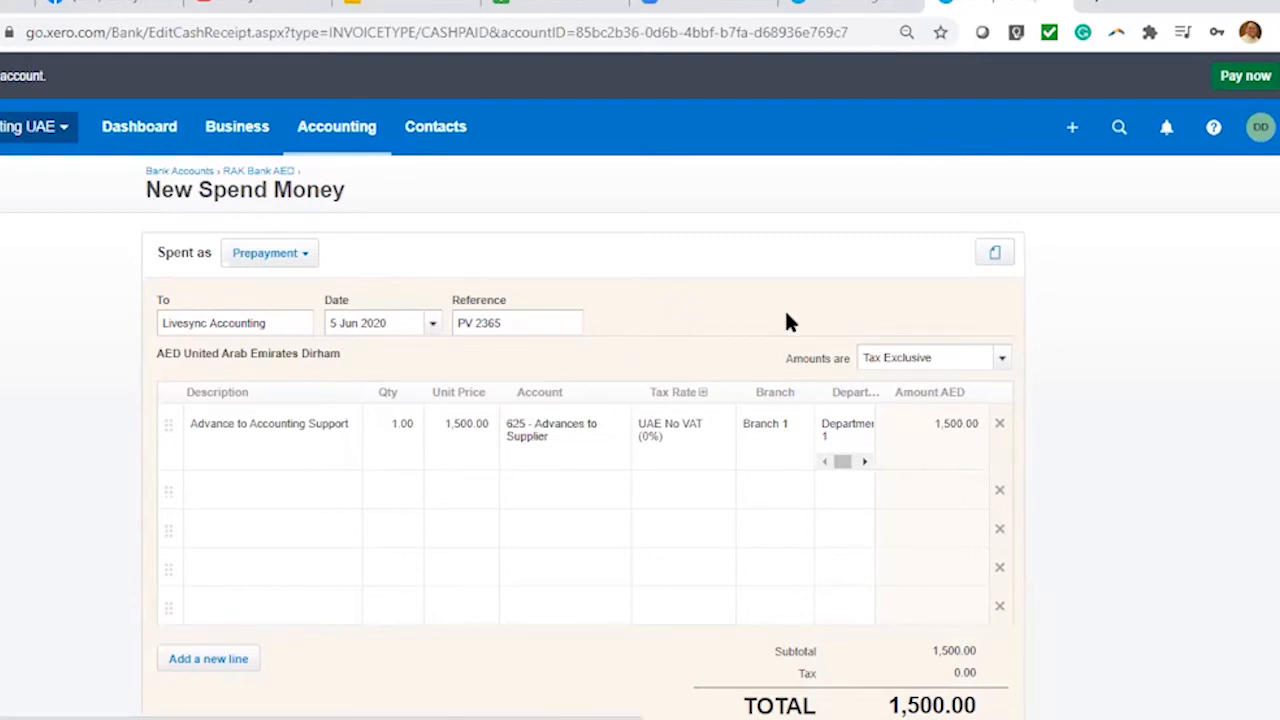
left_click(285, 255)
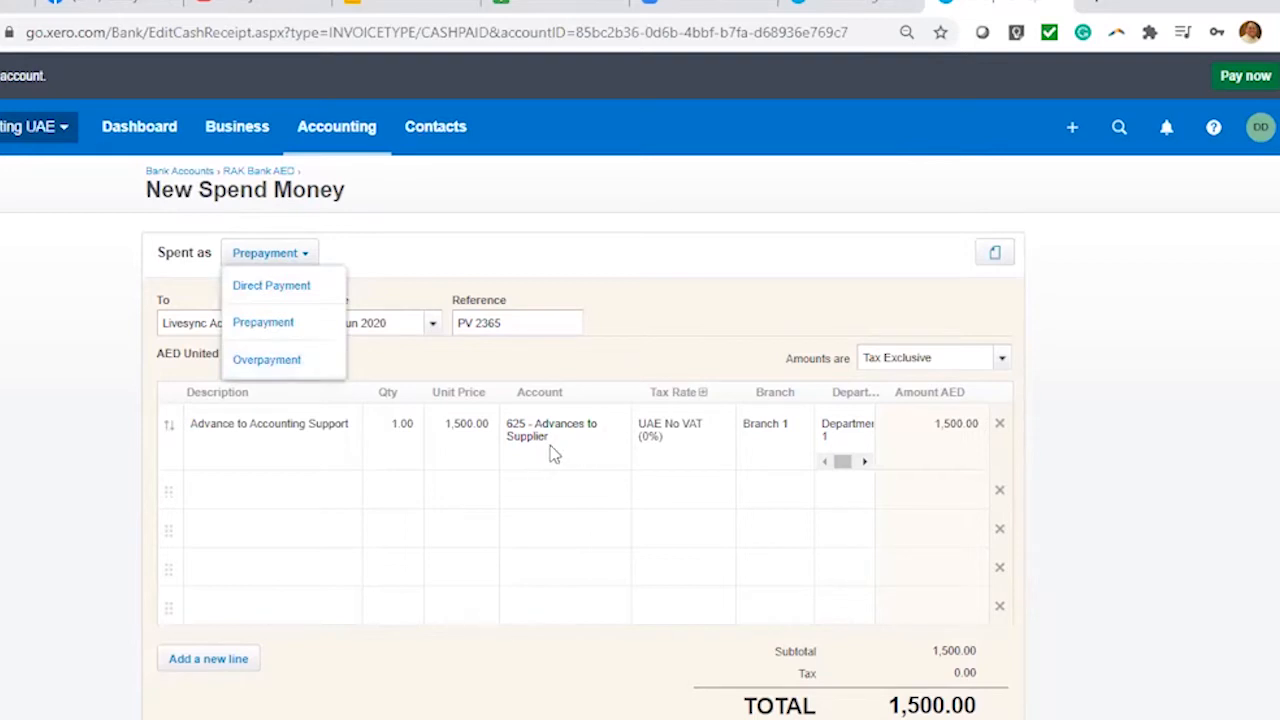
left_click(658, 305)
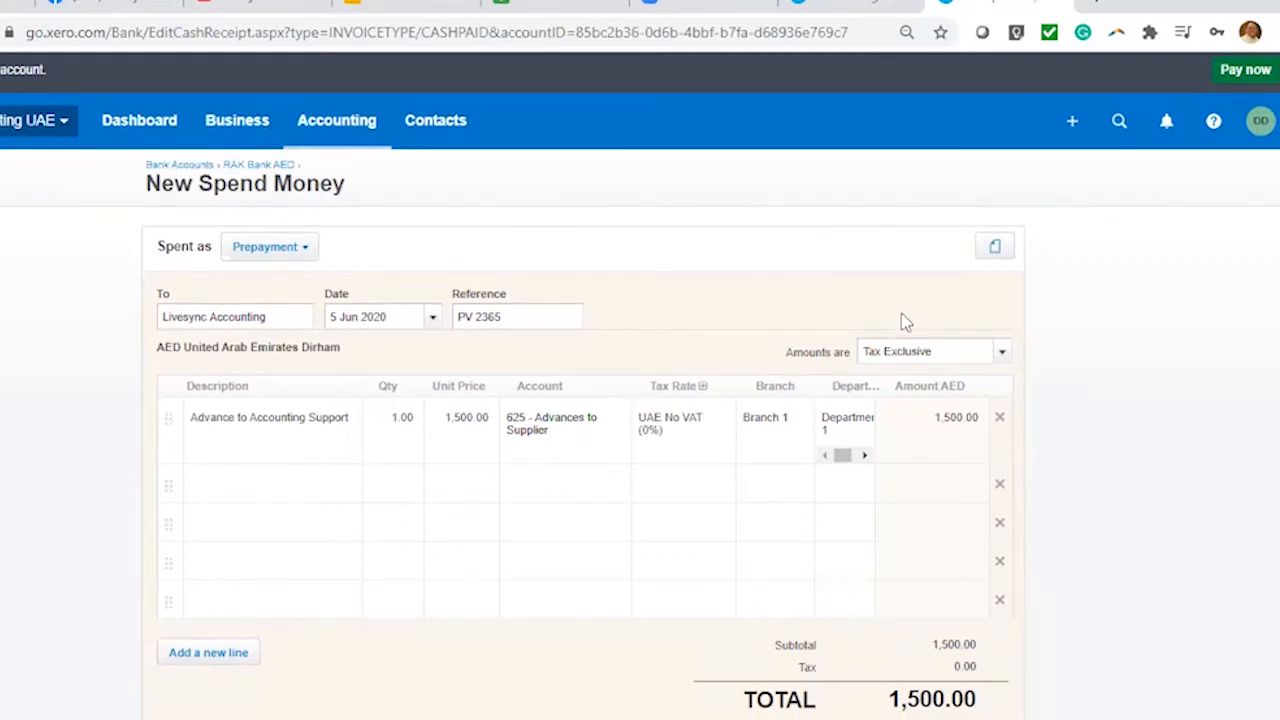
scroll(894, 340, "down", 2)
left_click(776, 576)
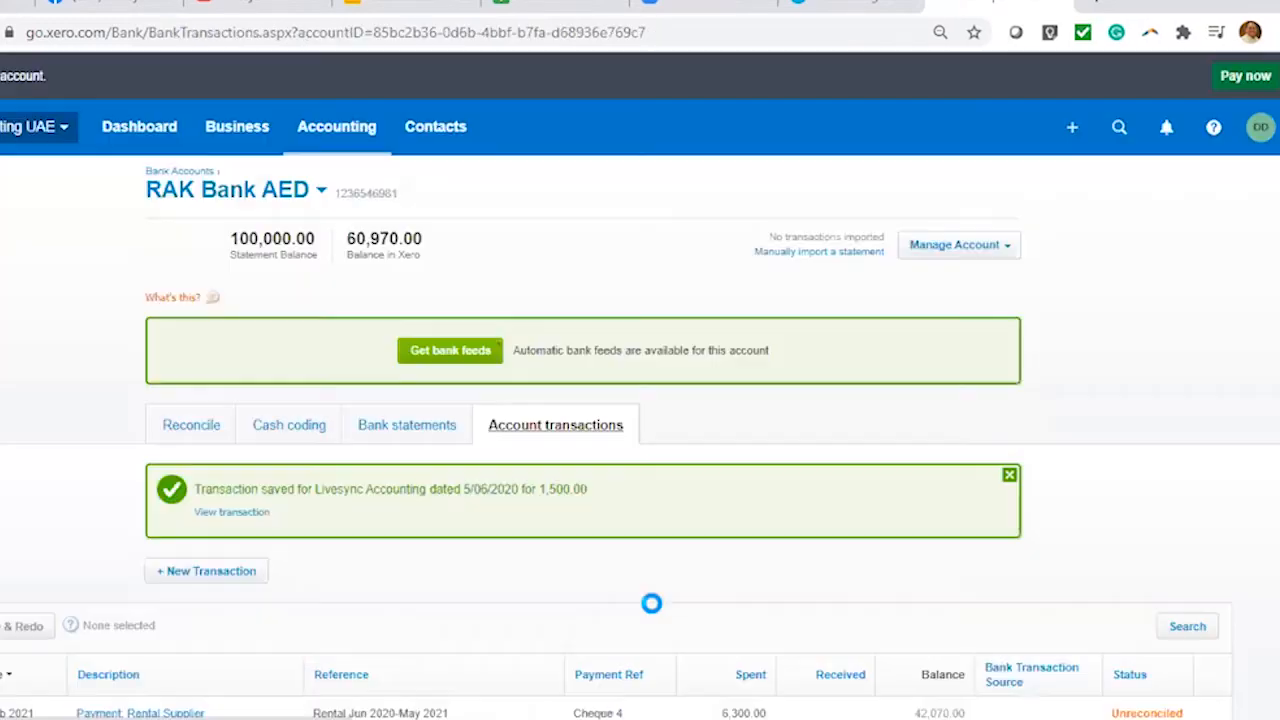
Scroll through the saved 1,500.00 PV 2365 prepayment to Livesync Accounting
scroll(814, 526, "down", 3)
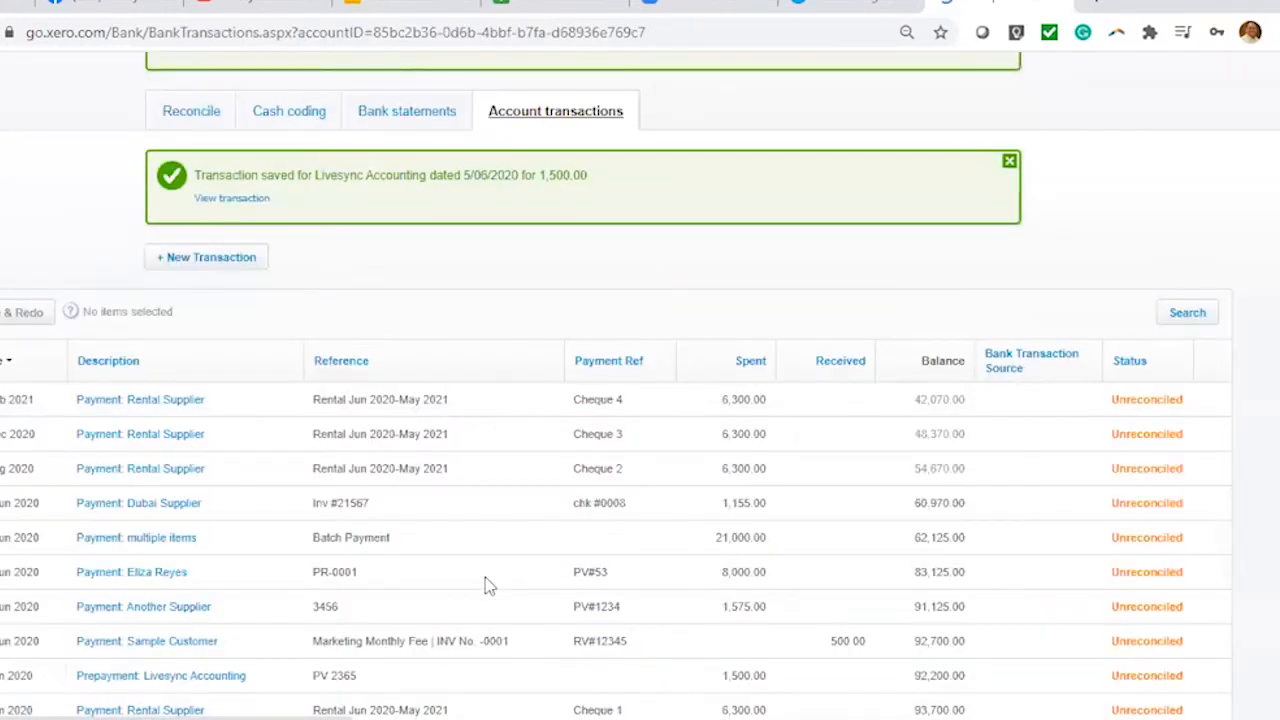
scroll(486, 586, "down", 1)
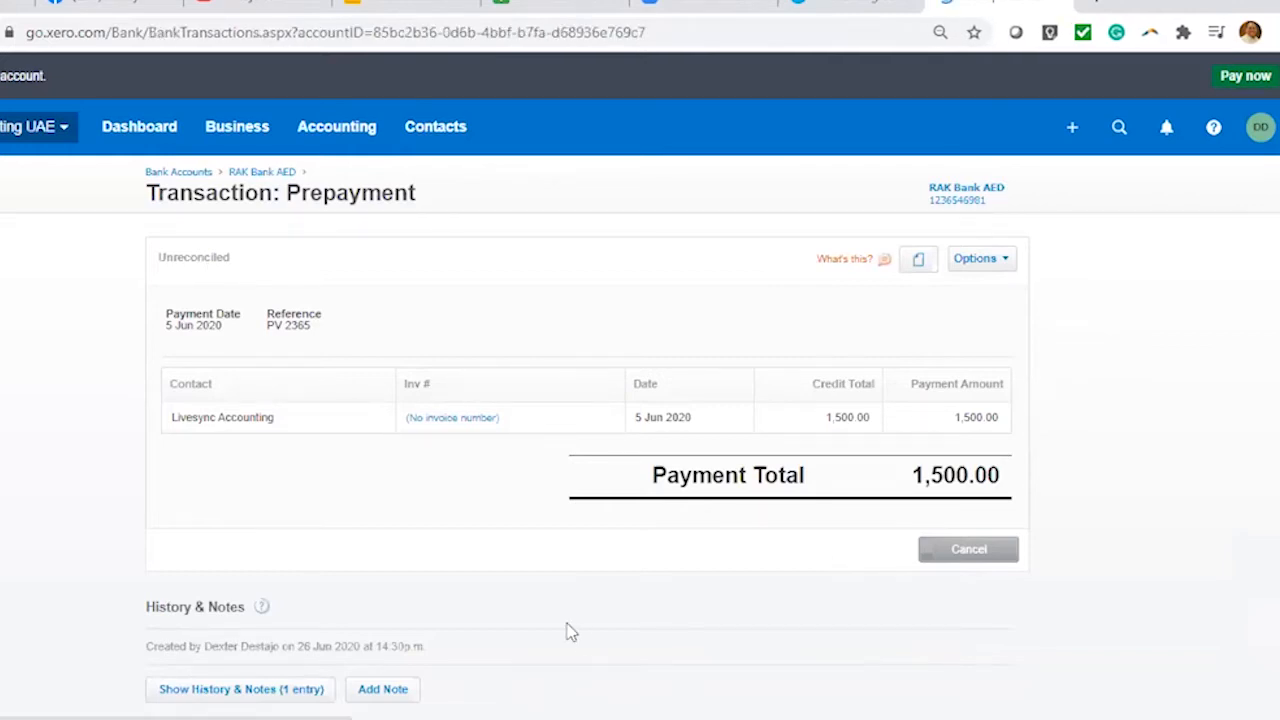
scroll(571, 636, "down", 3)
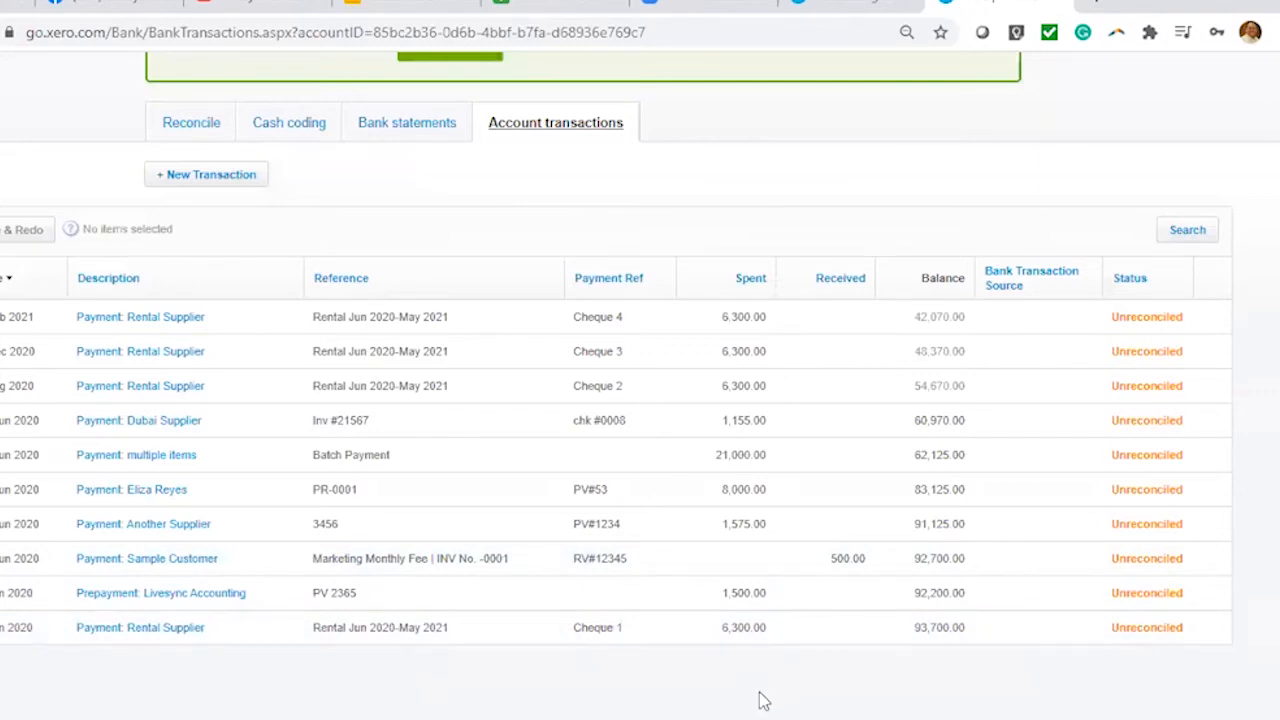
scroll(903, 429, "up", 2)
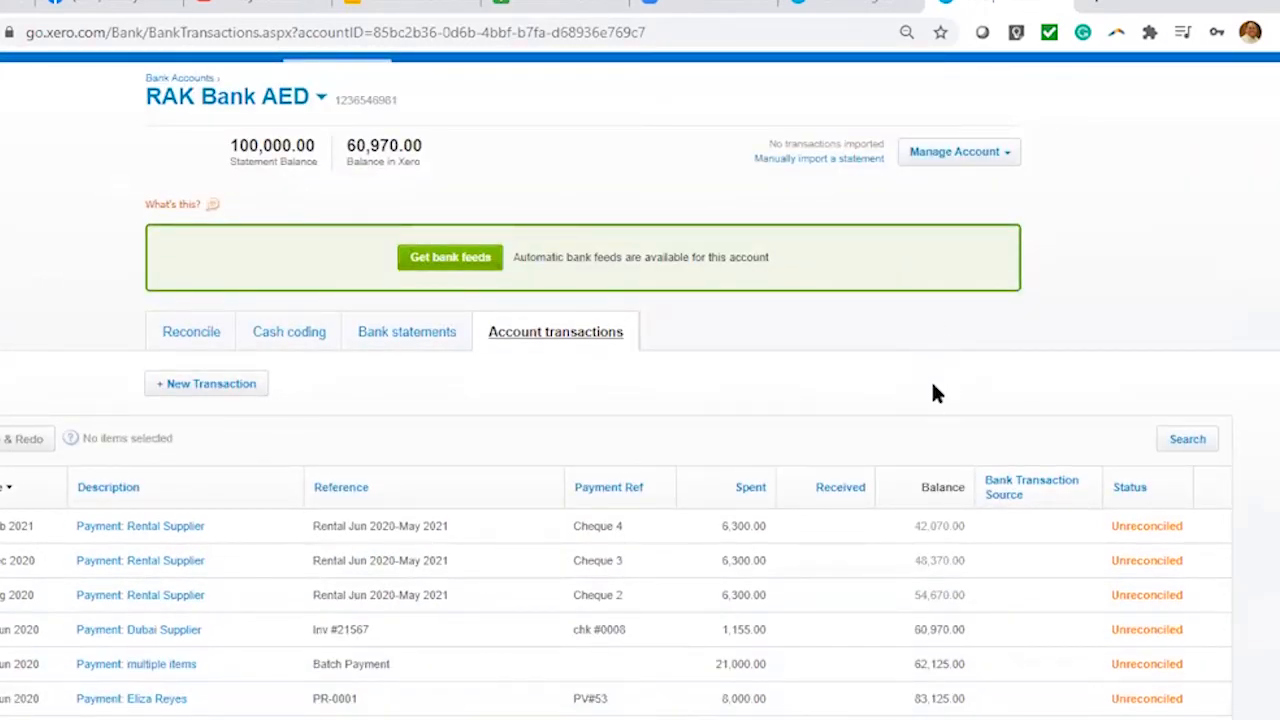
scroll(1000, 398, "up", 1)
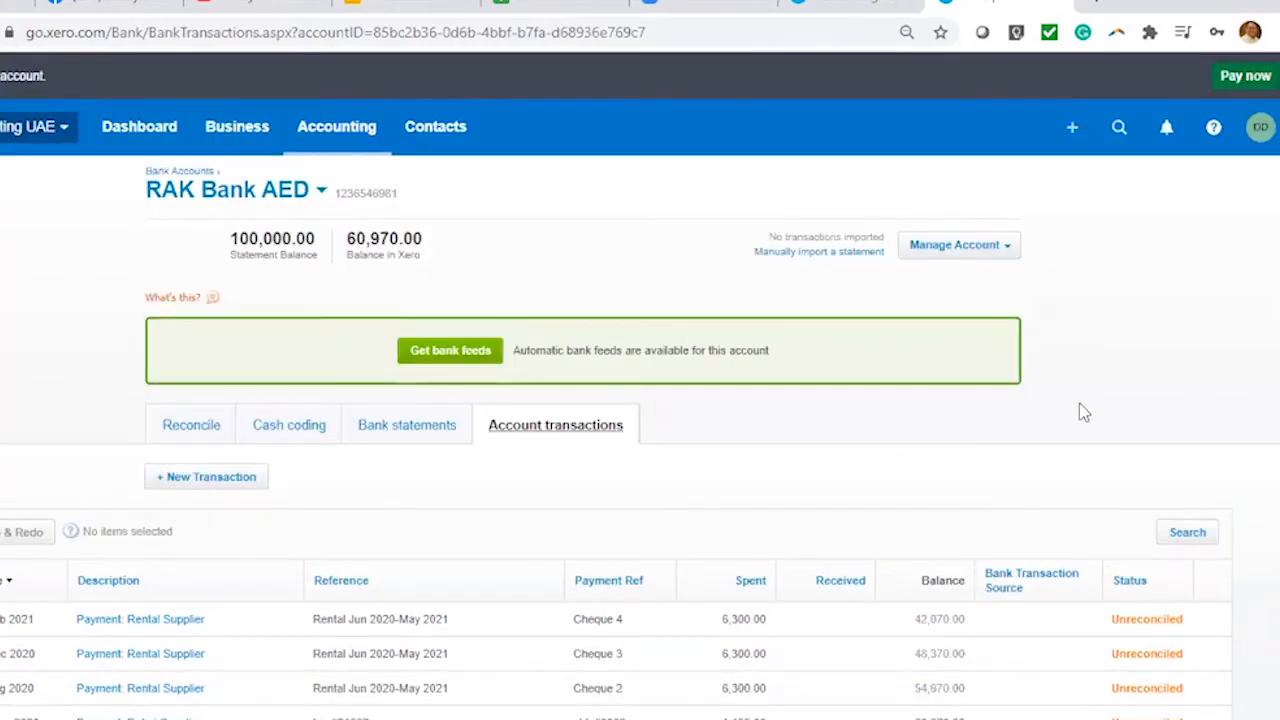
Start a new bill from Livesync Accounting dated 10 Jun 2020, reference Inv2020-2159
left_click(1074, 128)
left_click(1003, 262)
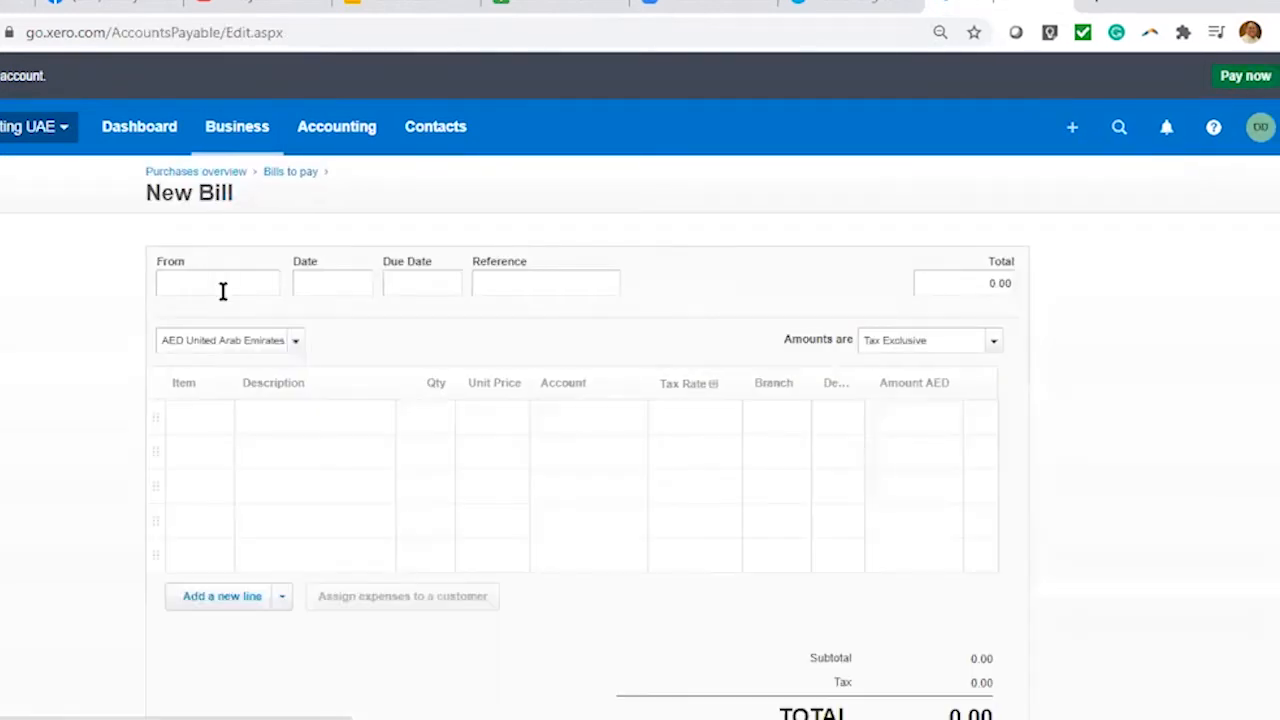
left_click(229, 286)
type("Livesync")
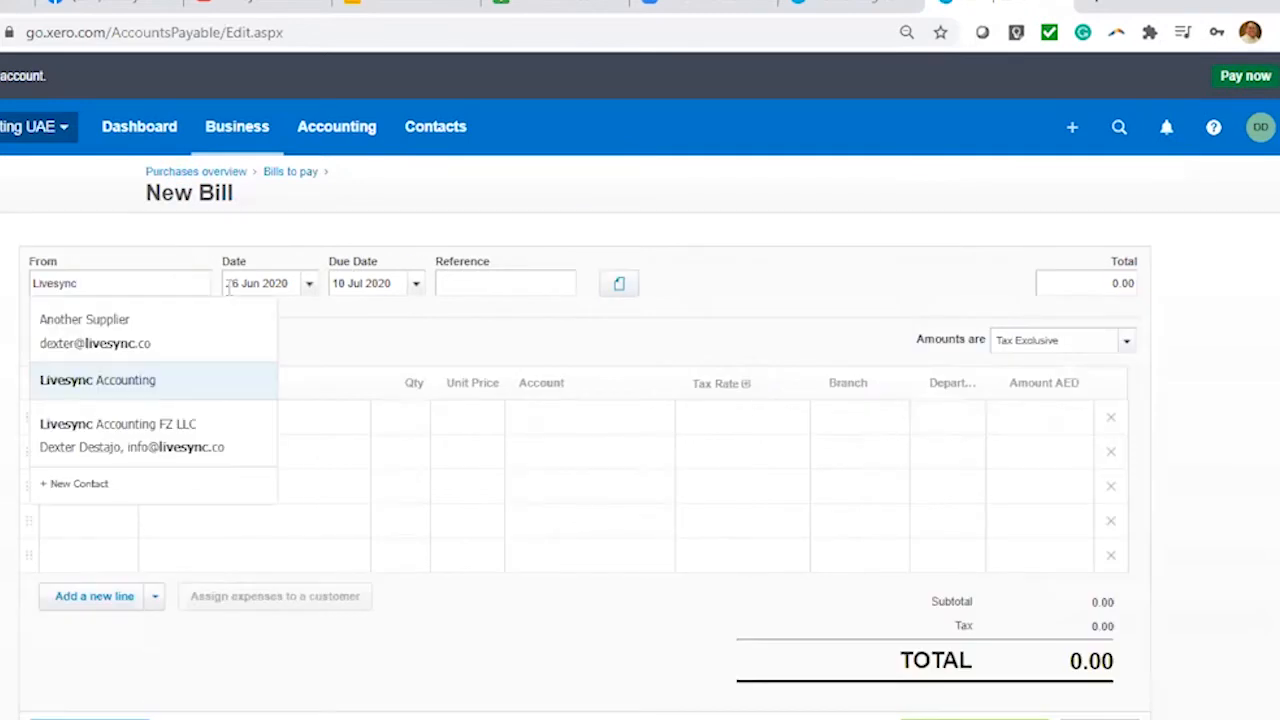
left_click(165, 400)
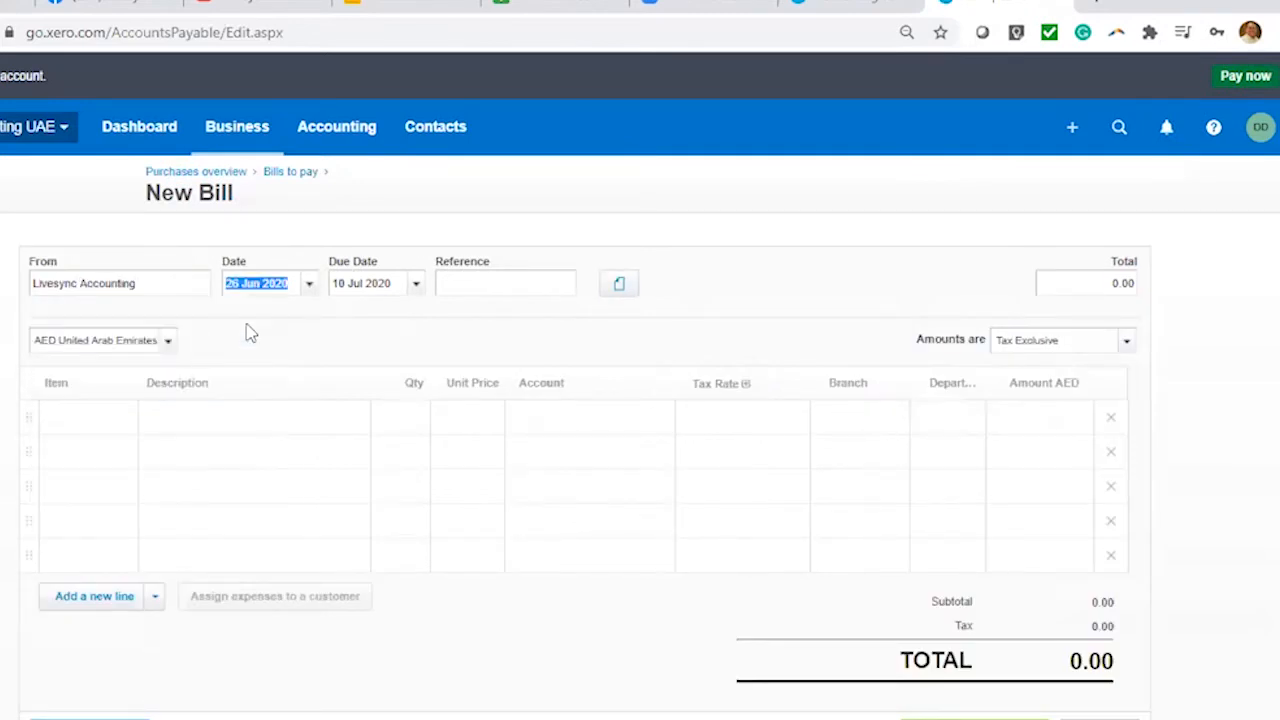
left_click(310, 287)
left_click(380, 423)
left_click(465, 285)
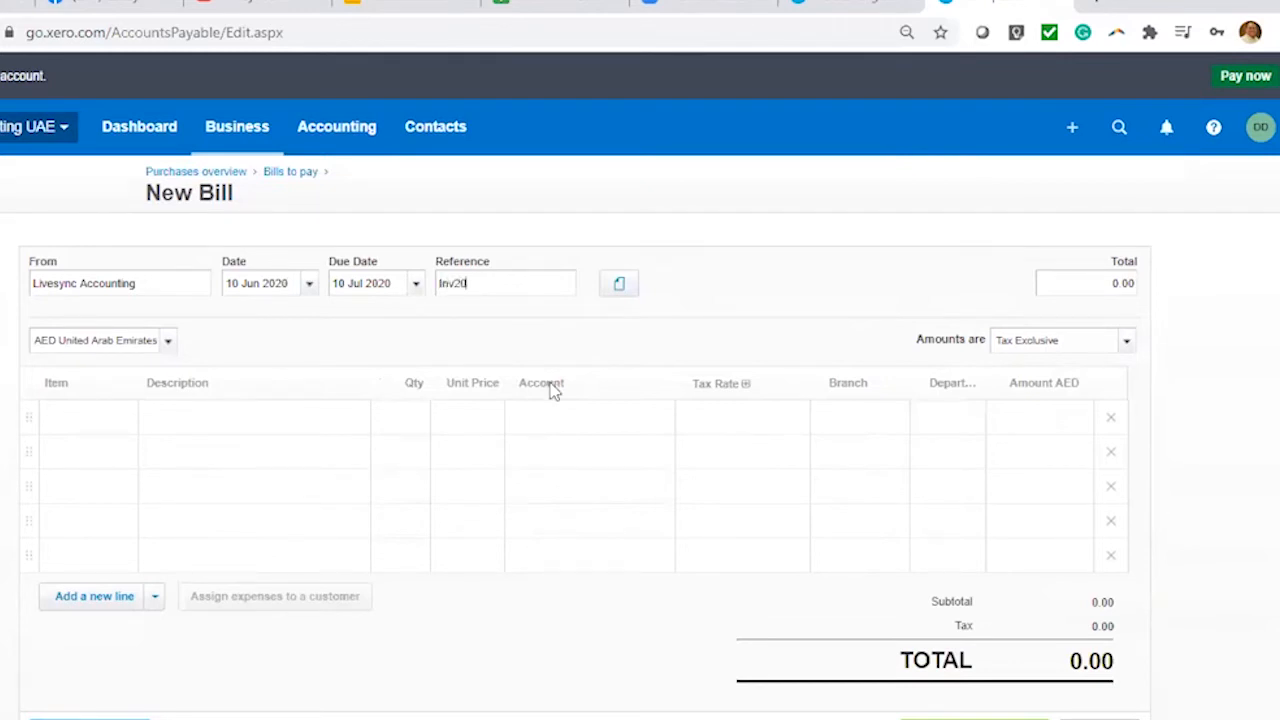
type("Inv2020-2159")
left_click(622, 285)
Add the line 'June Accounting Support', quantity 1 at 3,000
left_click(225, 442)
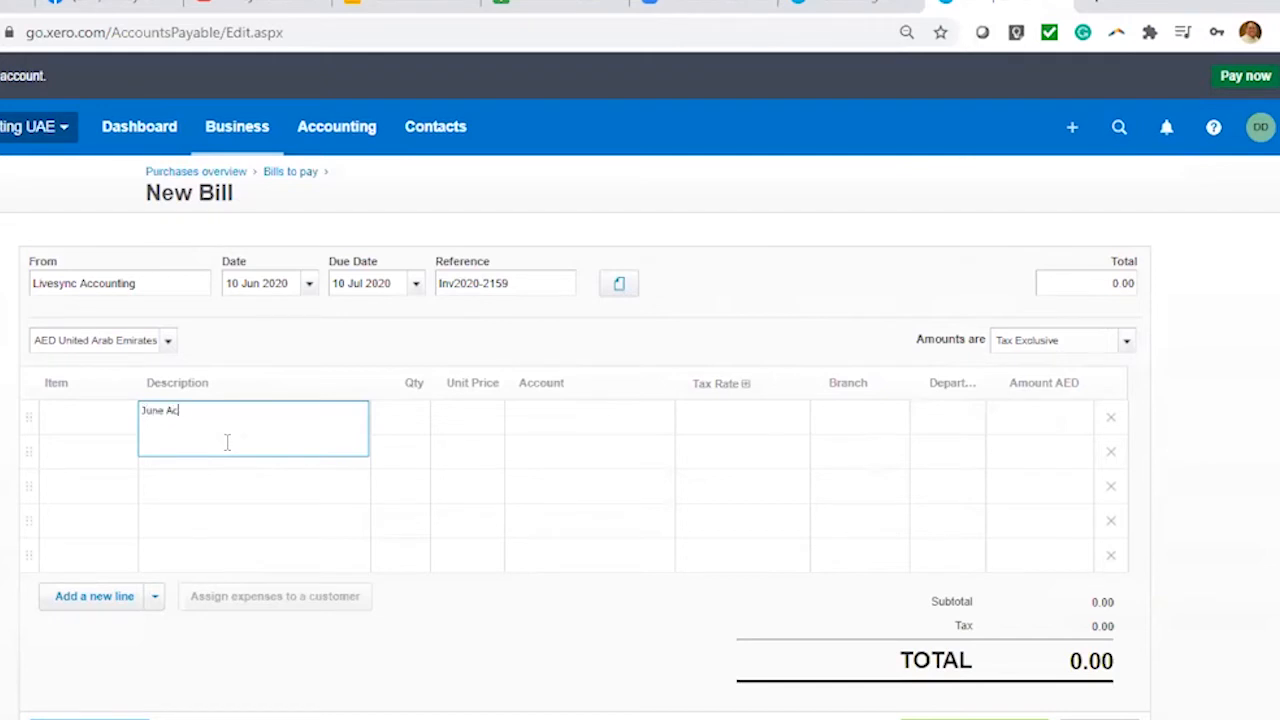
type("June Accounting Support")
left_click(398, 442)
type("1")
left_click(474, 416)
type("3,00")
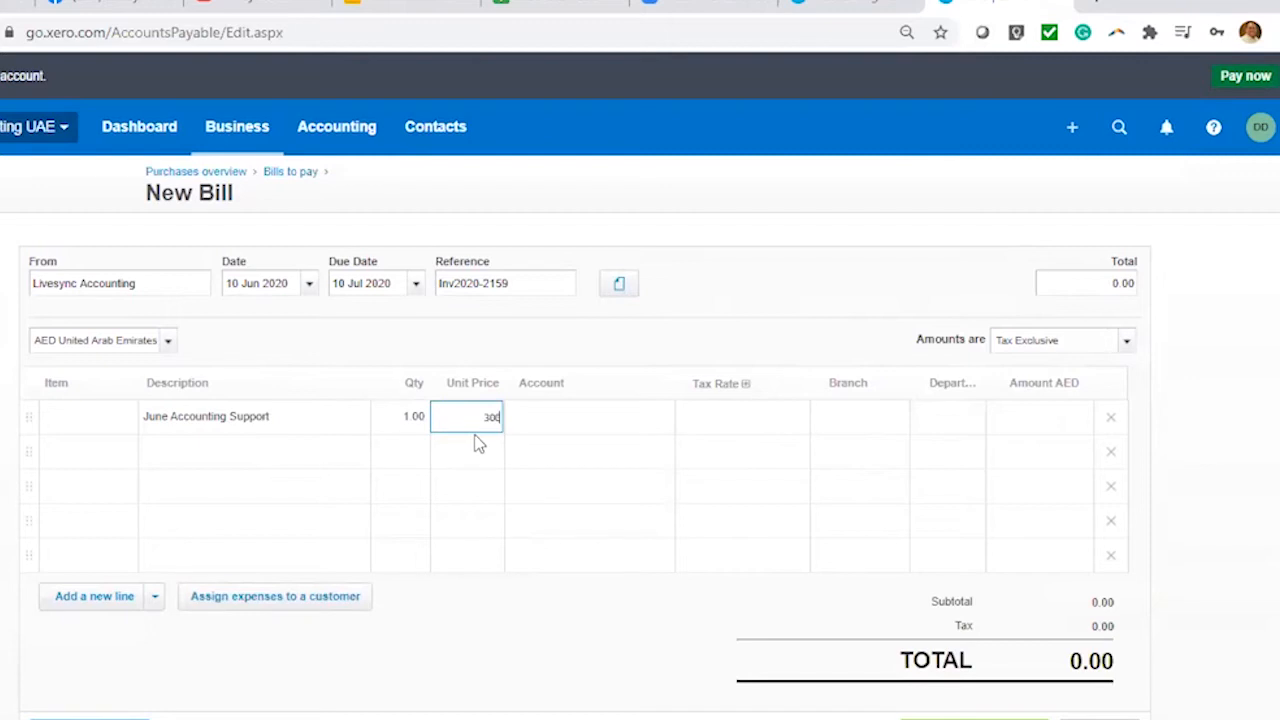
type("0")
Code the line to 412 - Consulting & Accounting, keeping the suggested tax rate
left_click(545, 420)
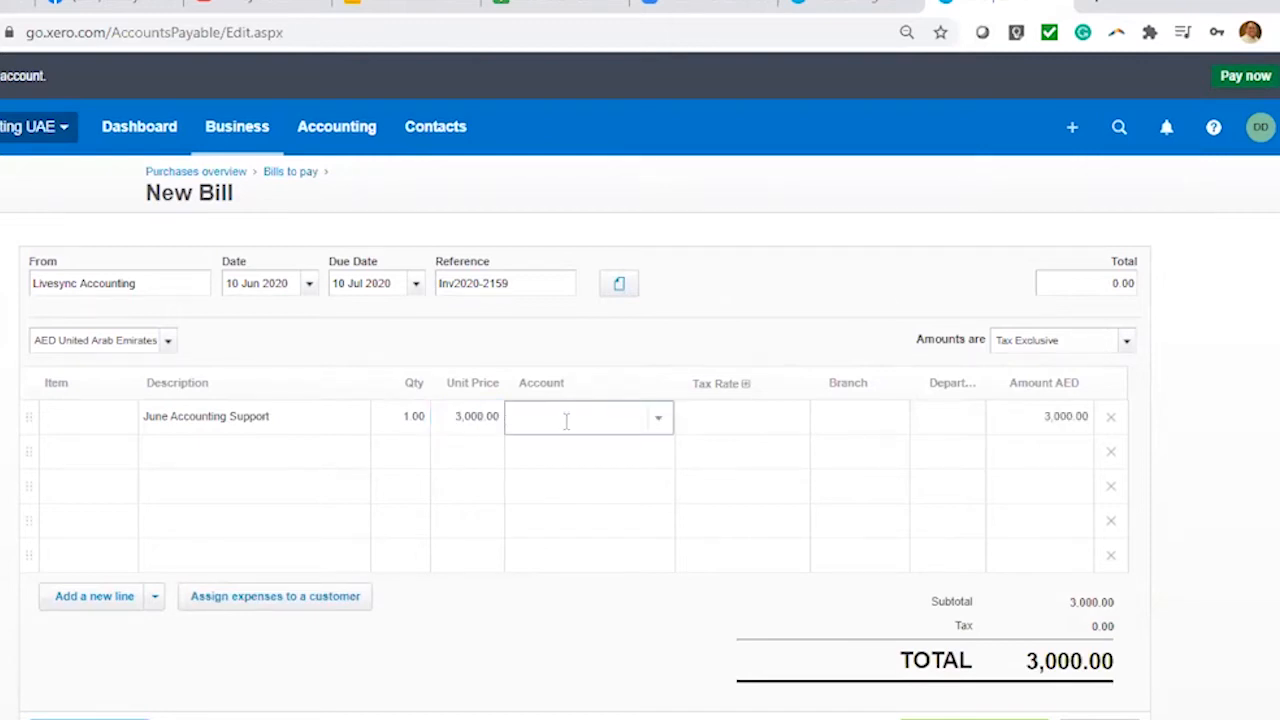
type("acc")
left_click(597, 449)
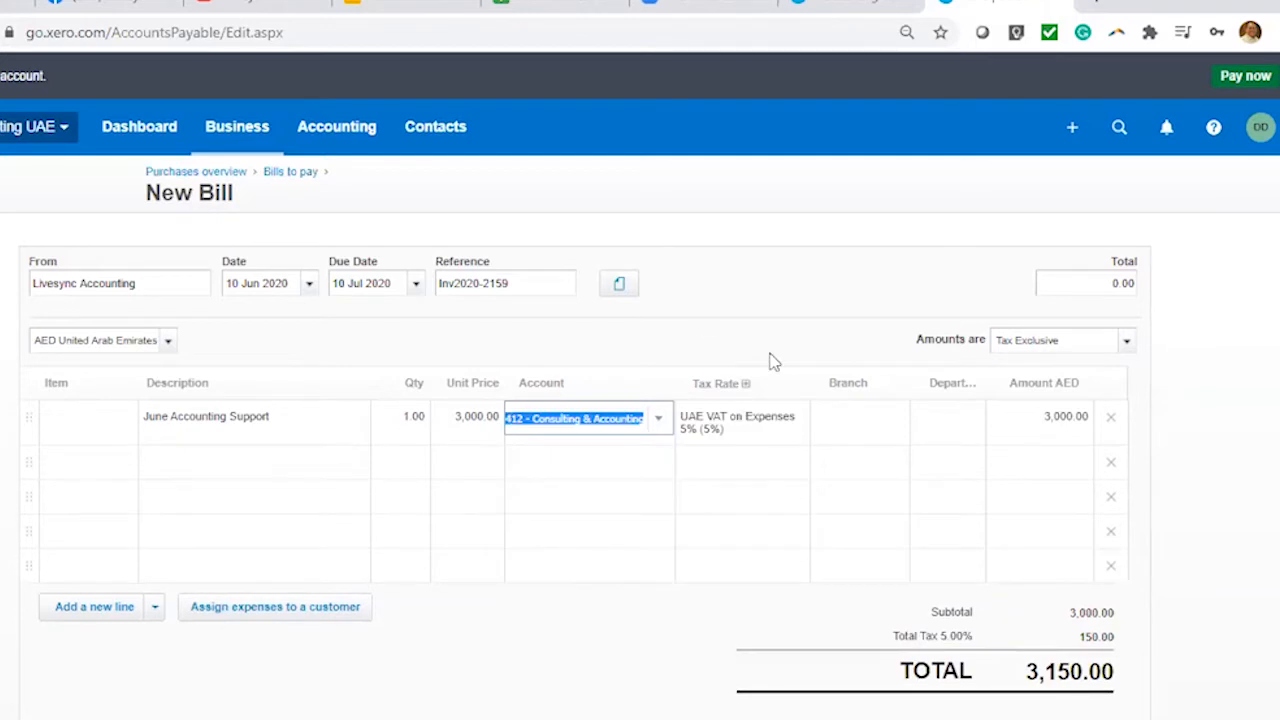
left_click(766, 426)
left_click(823, 314)
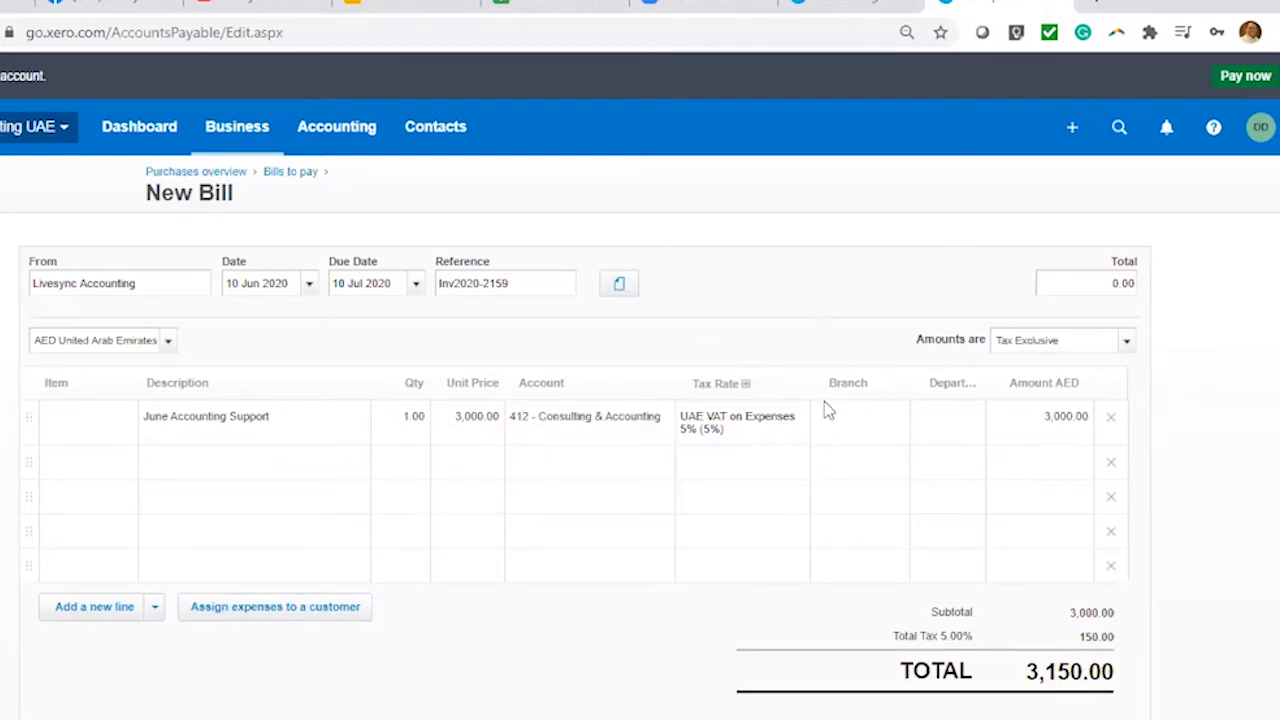
left_click(798, 430)
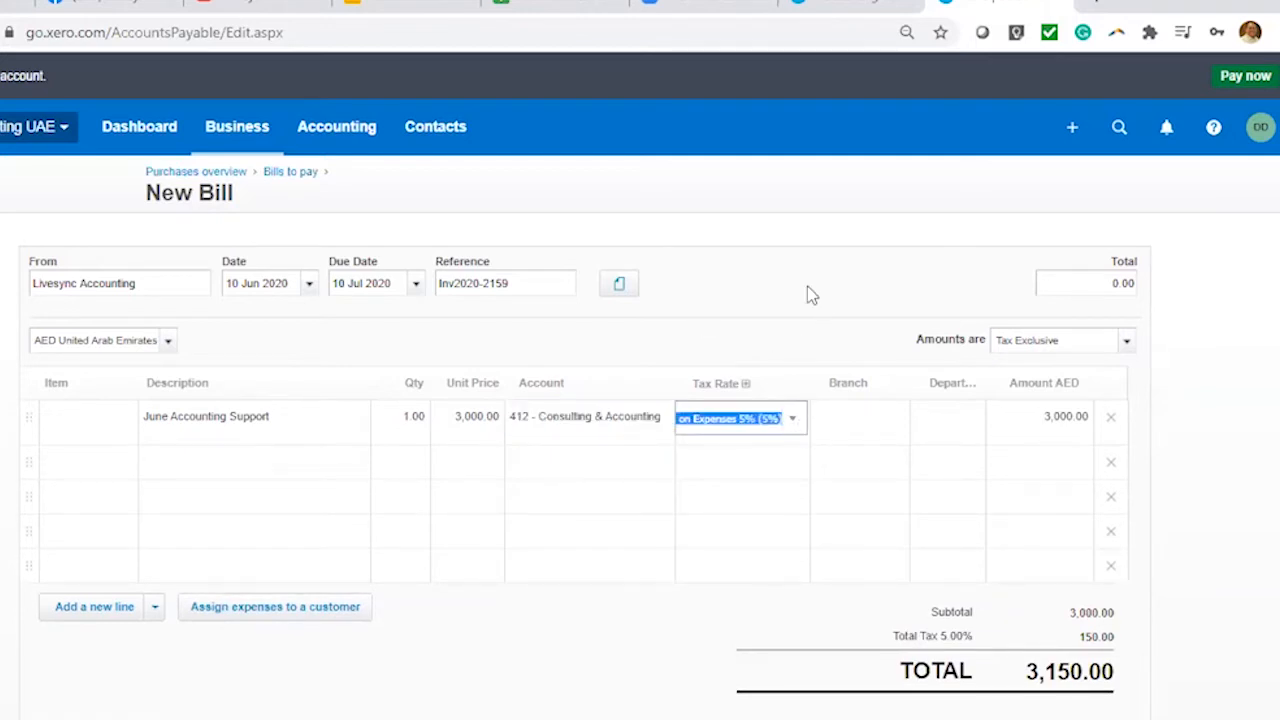
Assign the line to Branch 1 and Department 1 and approve the bill
left_click(894, 428)
left_click(877, 512)
left_click(979, 420)
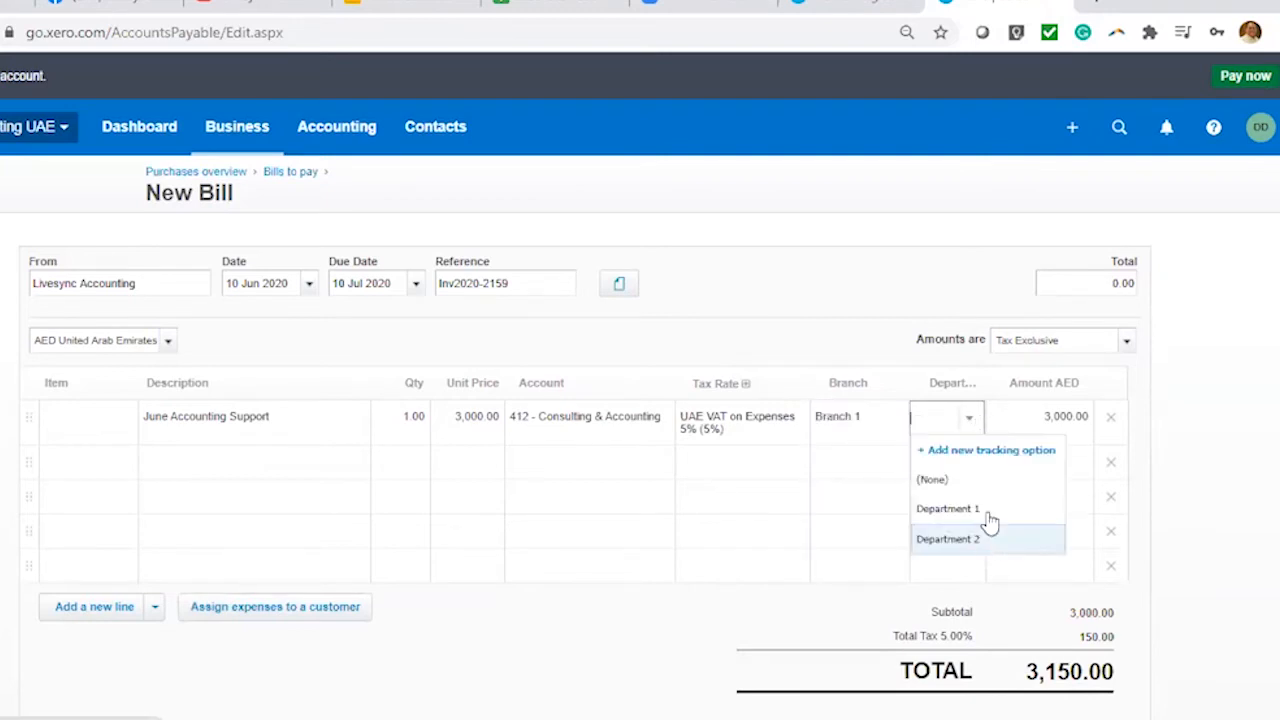
left_click(978, 510)
left_click(849, 281)
scroll(849, 281, "down", 2)
left_click(972, 577)
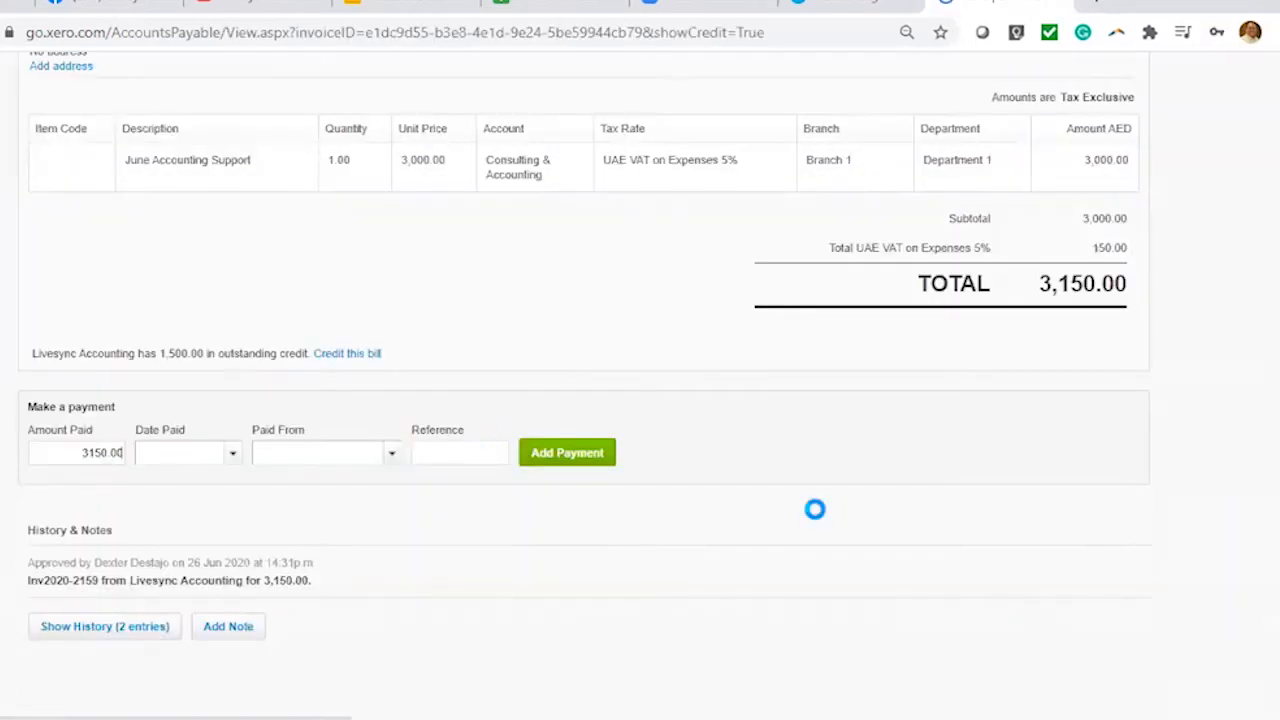
Approve the bill and agree to allocate the 1,500.00 outstanding supplier credit to it
scroll(820, 511, "up", 1)
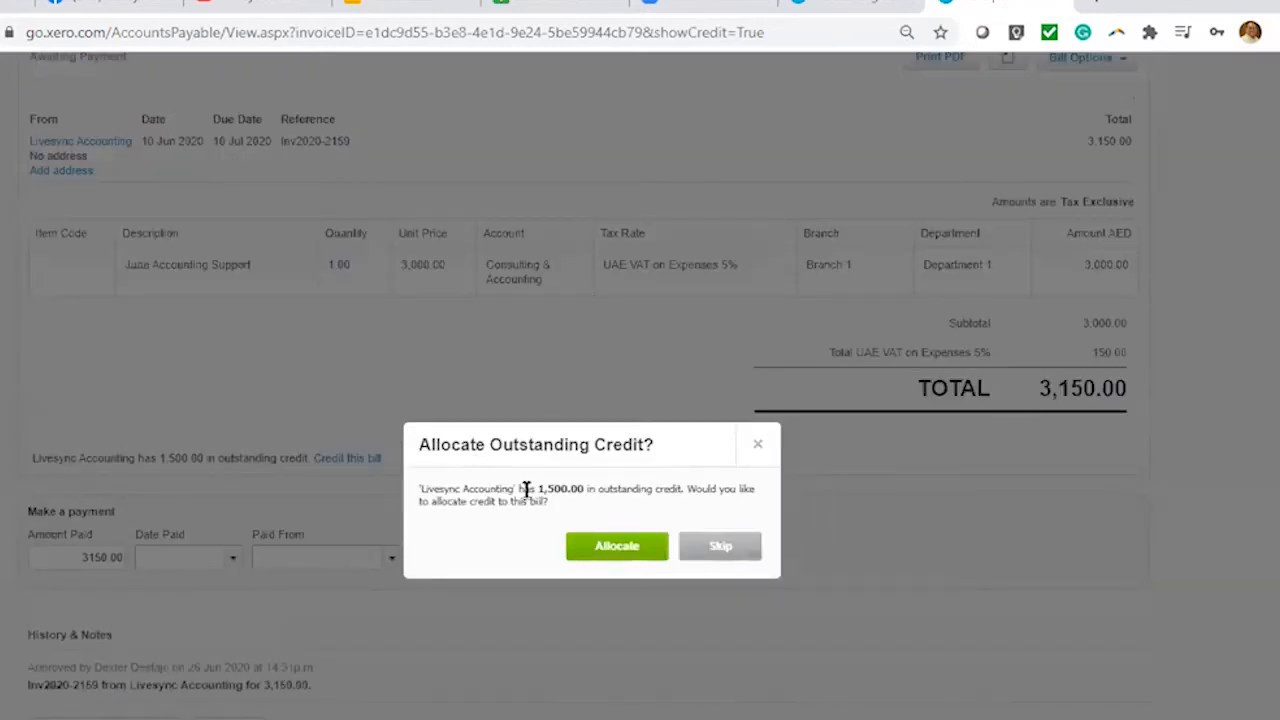
left_click_drag(538, 489, 581, 489)
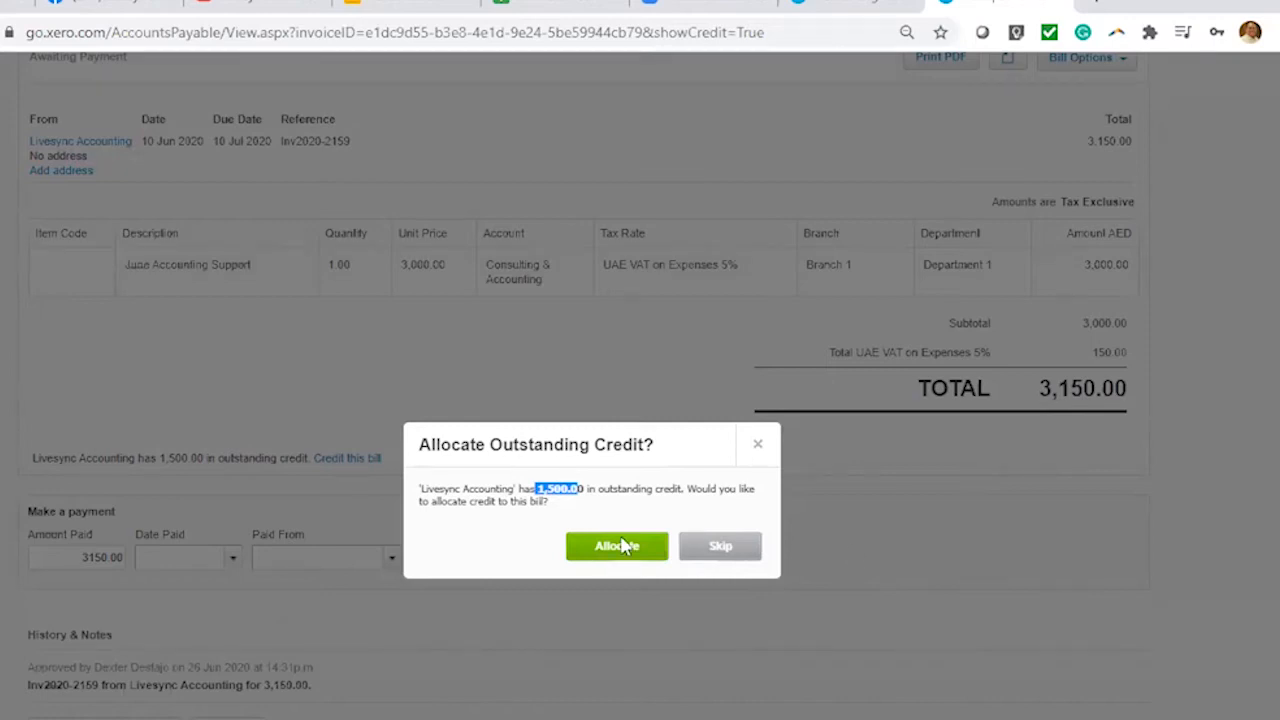
left_click_drag(748, 443, 866, 437)
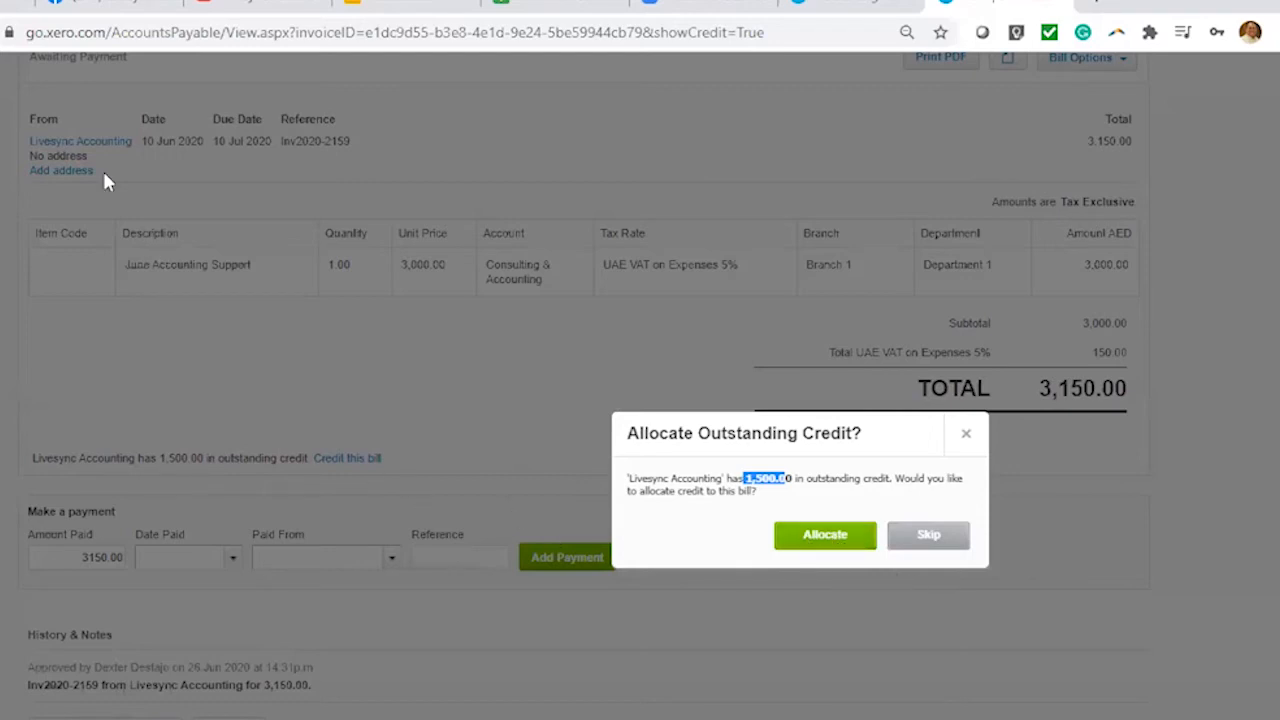
left_click(824, 537)
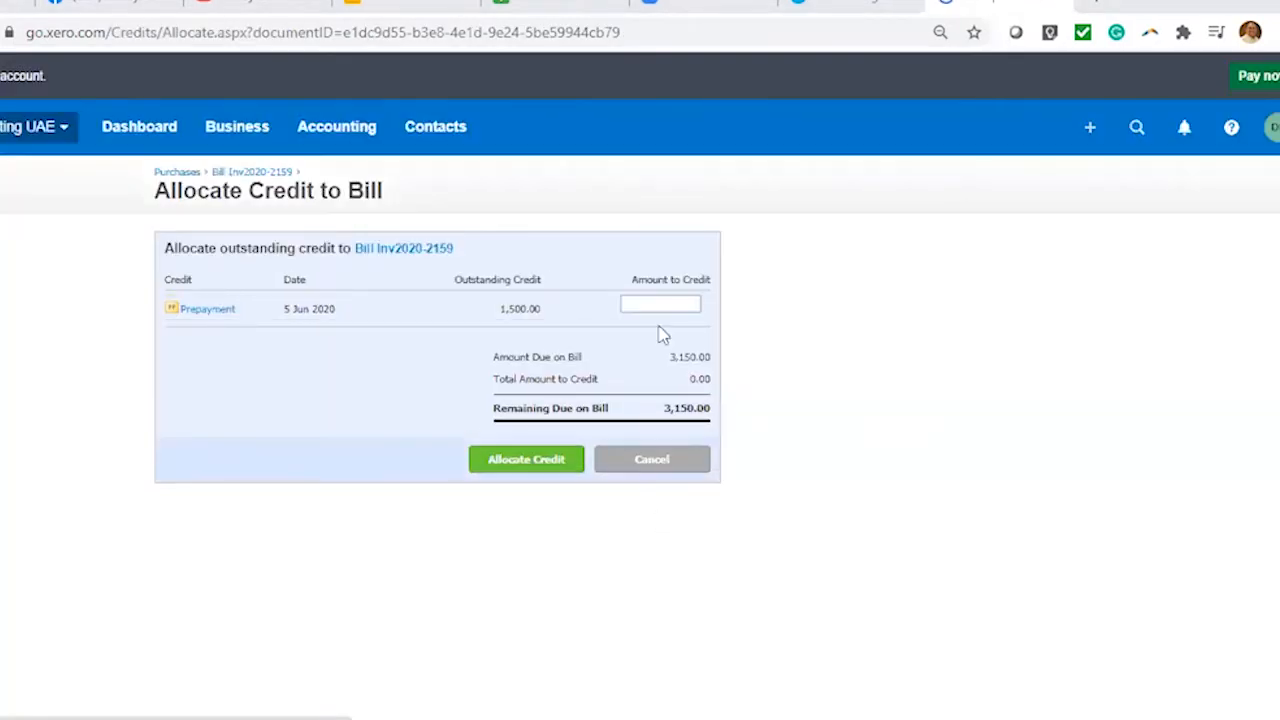
Allocate 1,500 of prepayment credit to bill Inv2020-2159 and review the 1,650.00 remaining due
left_click(676, 310)
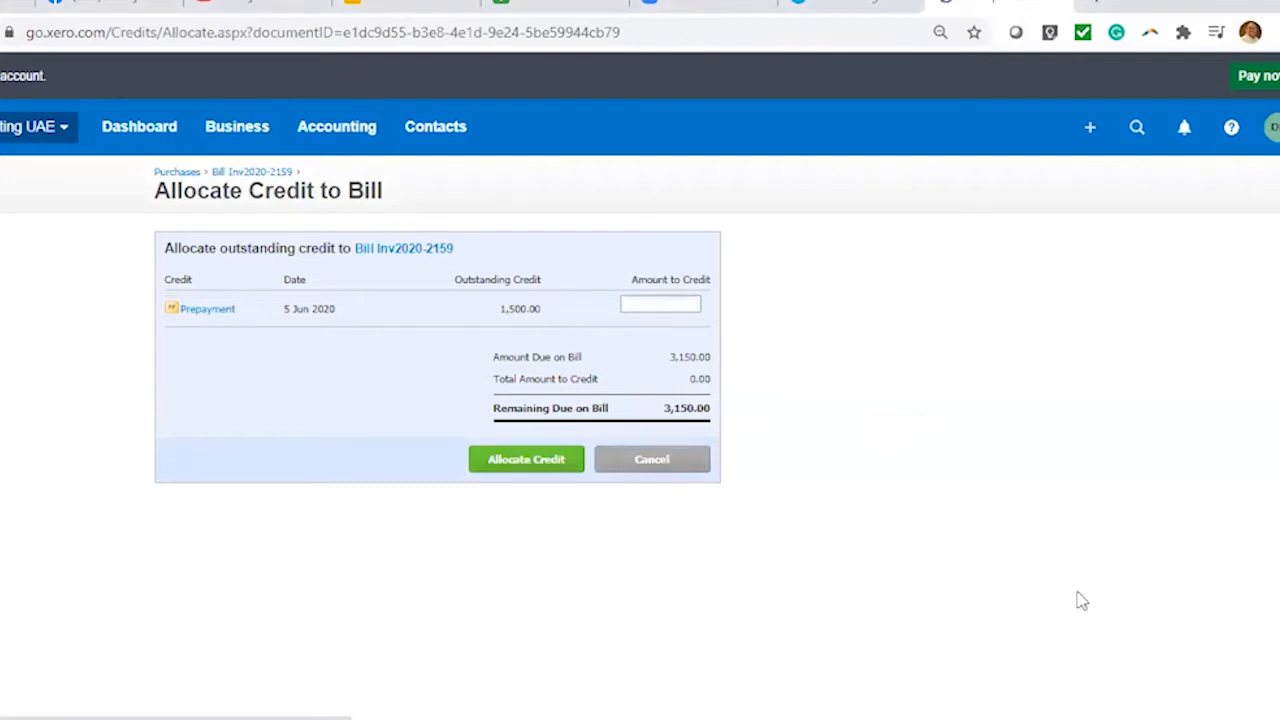
type("1500")
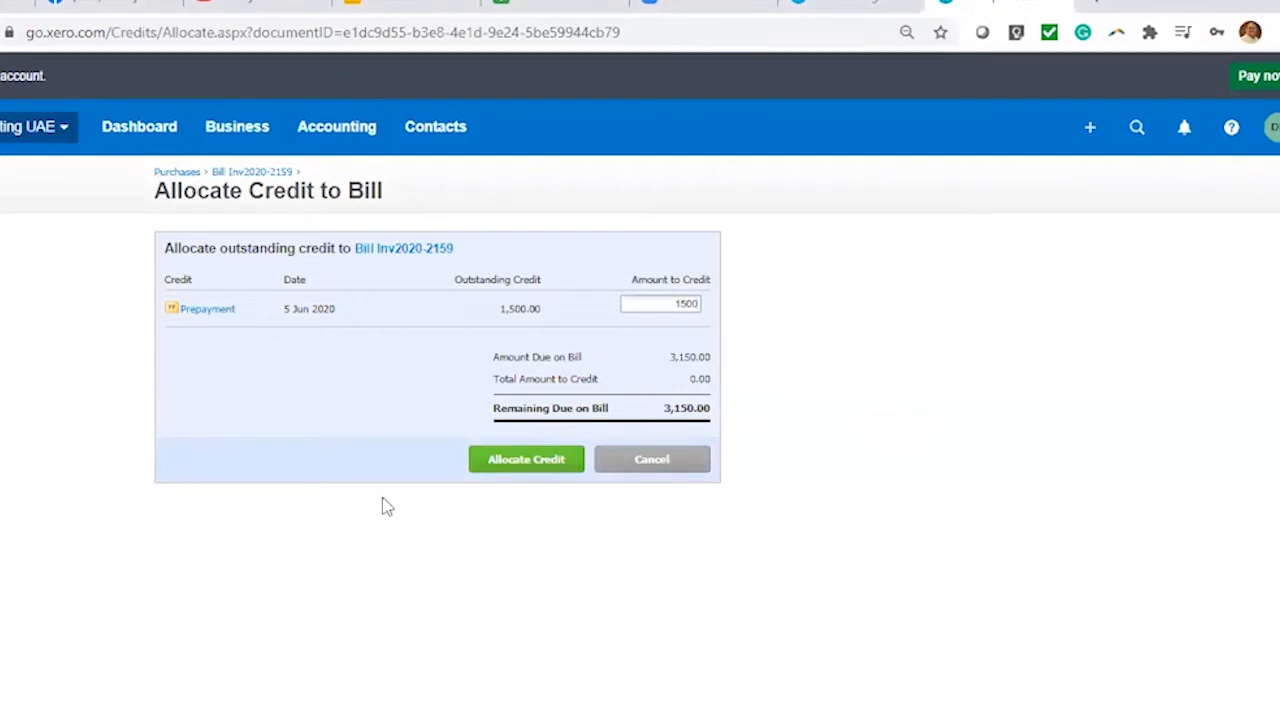
left_click(311, 405)
left_click(536, 466)
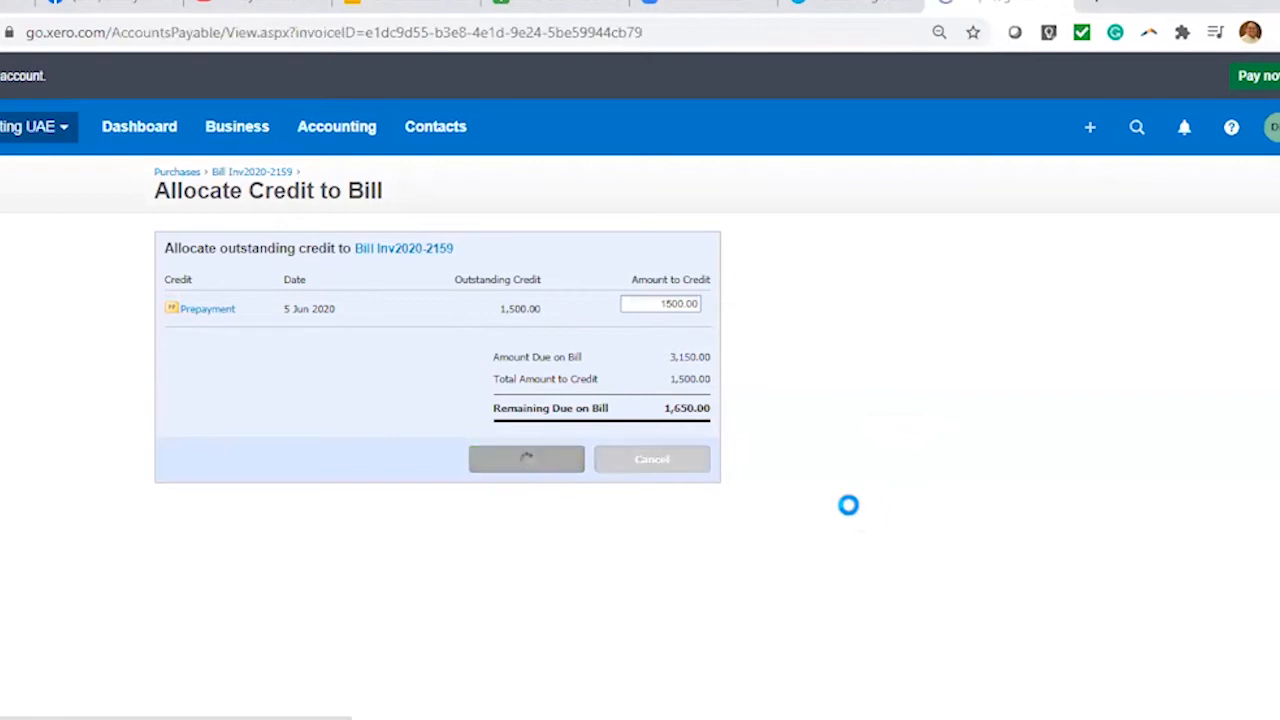
scroll(849, 507, "down", 4)
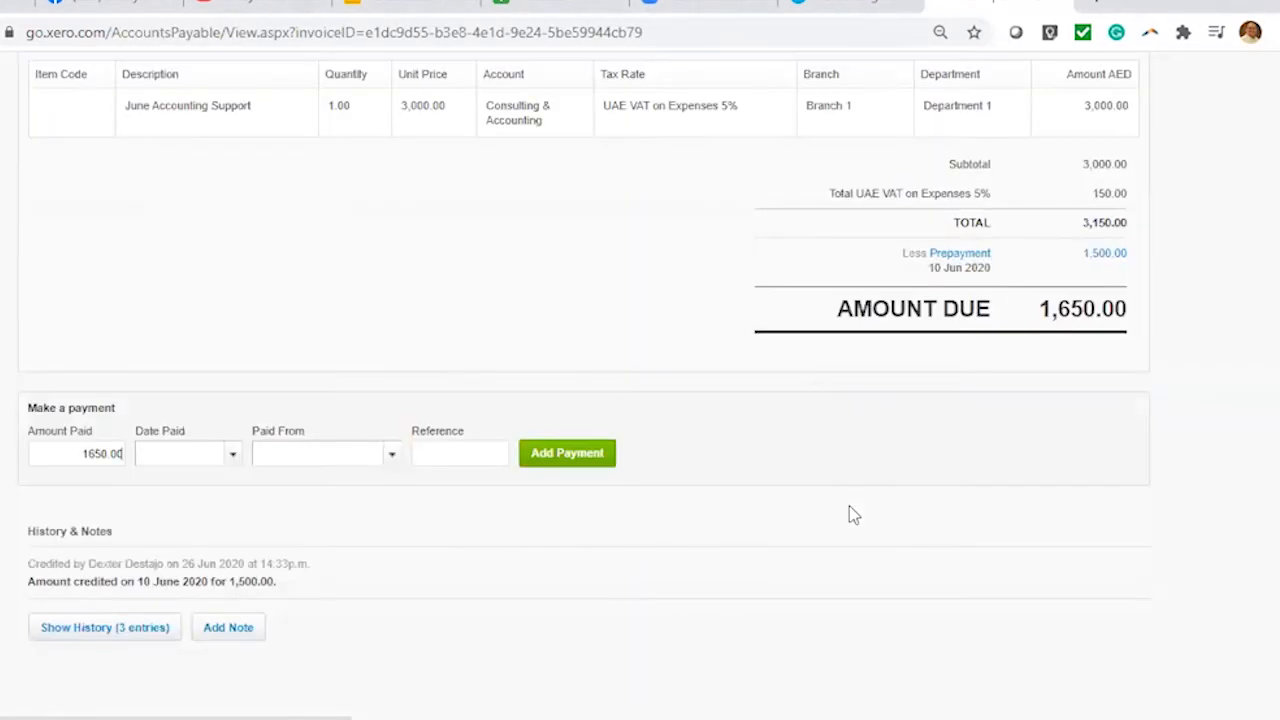
scroll(991, 623, "up", 4)
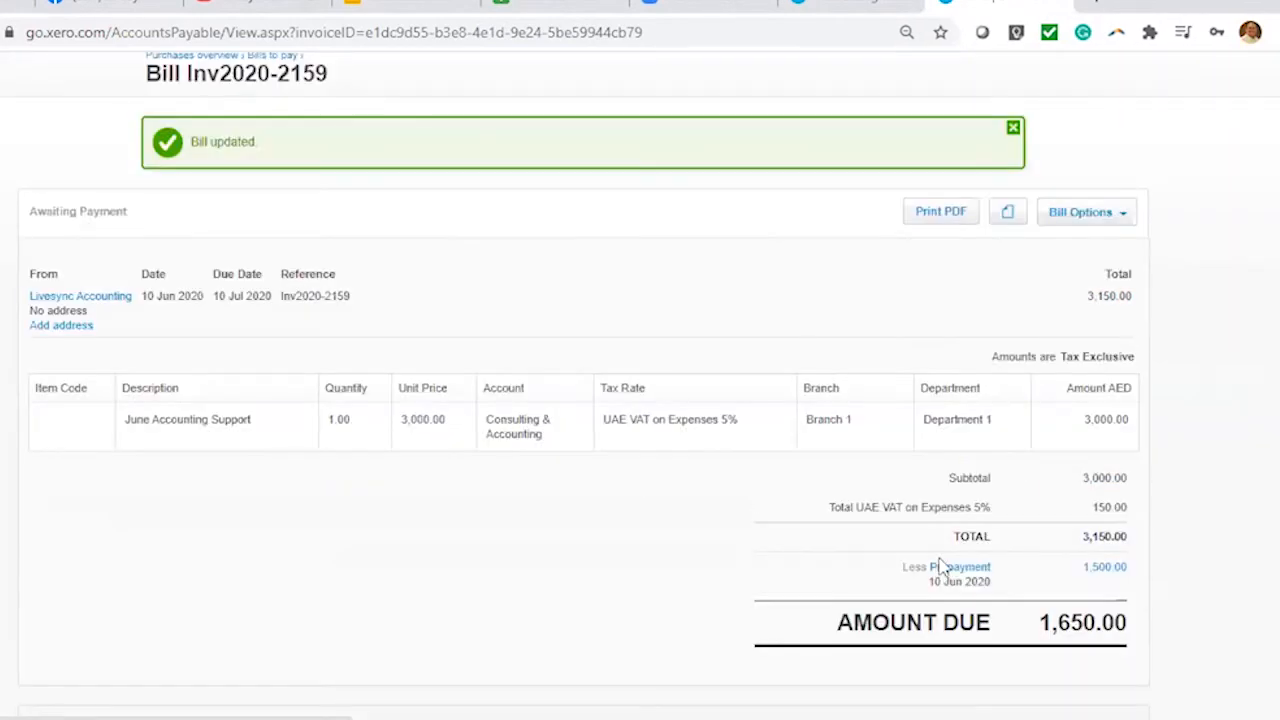
scroll(1183, 540, "down", 1)
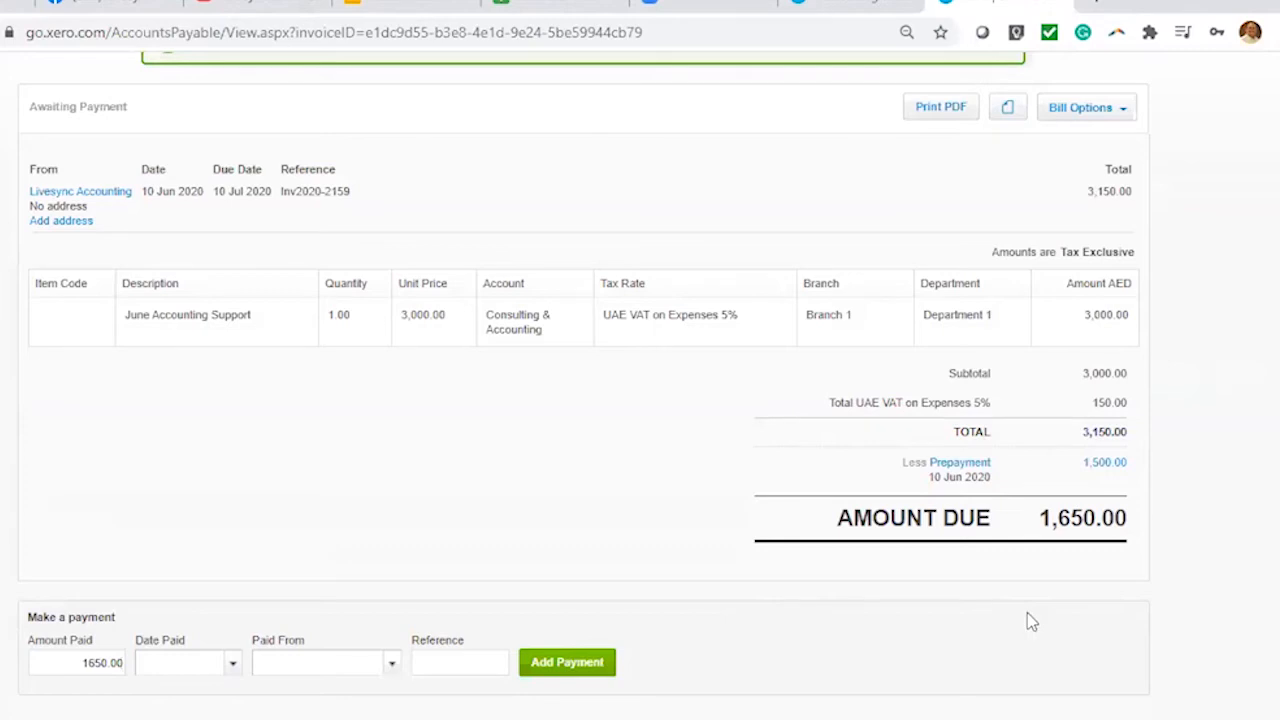
scroll(578, 483, "up", 2)
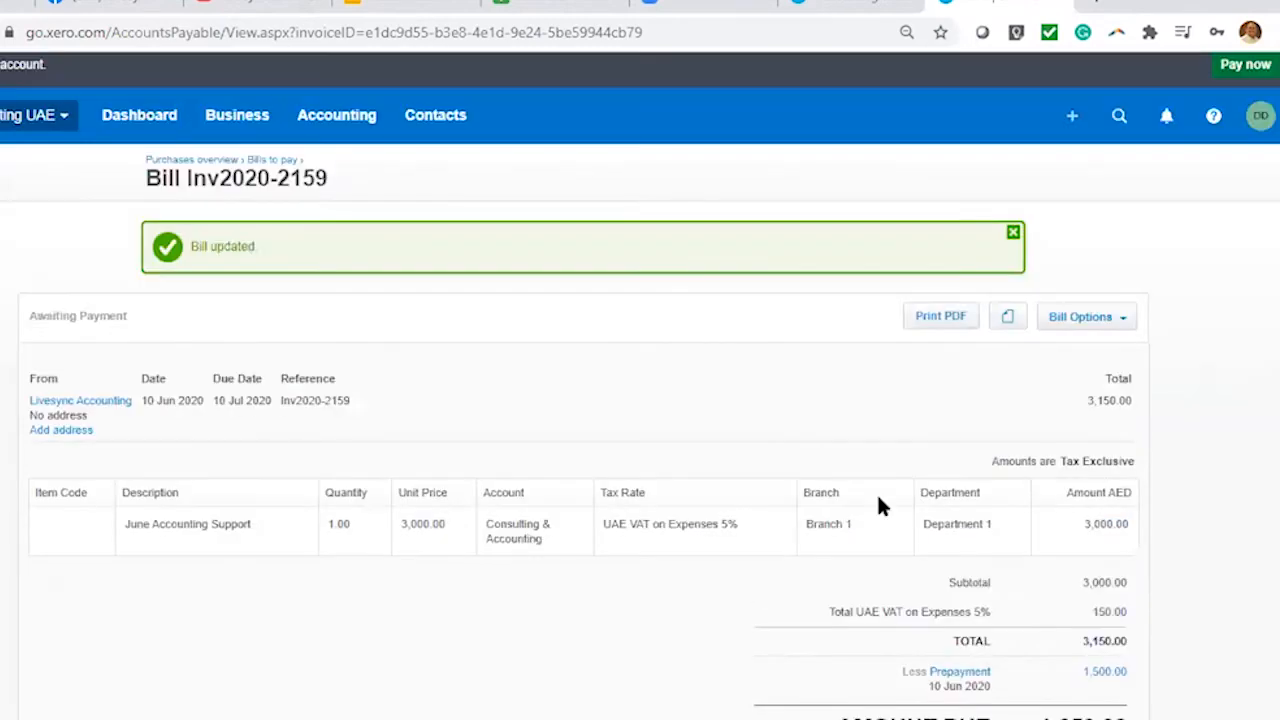
scroll(526, 431, "down", 3)
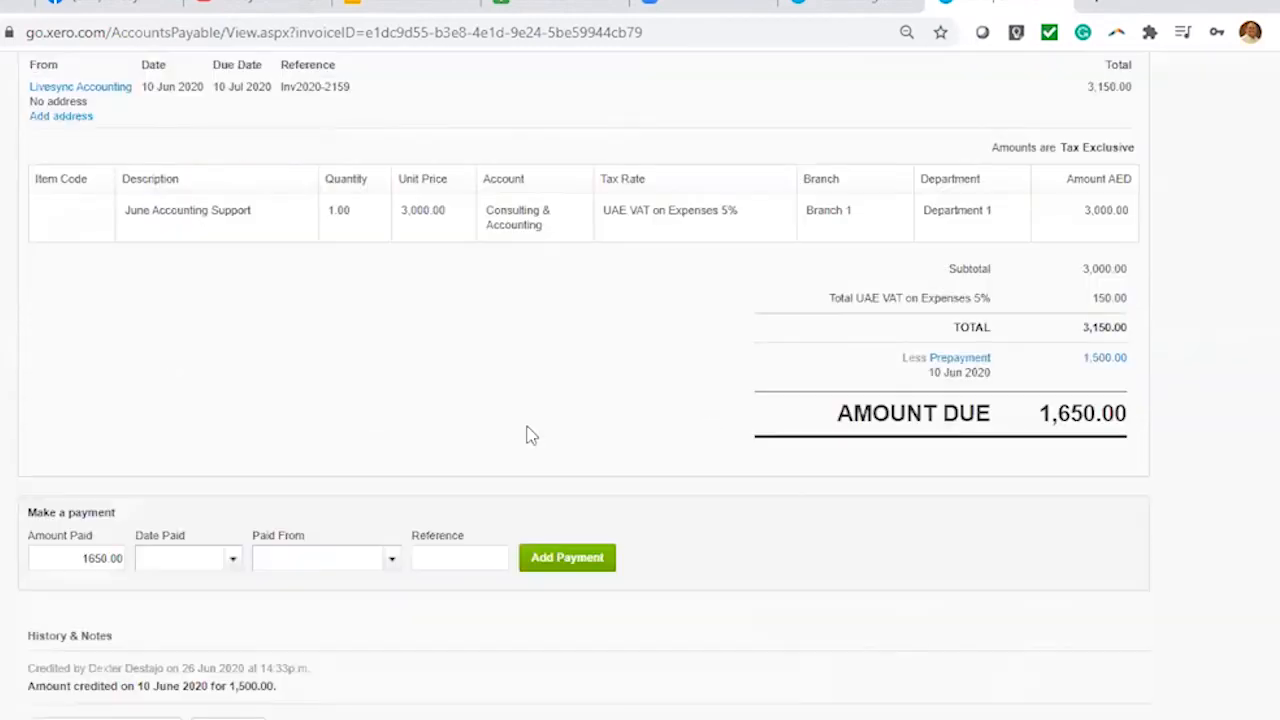
scroll(529, 437, "up", 3)
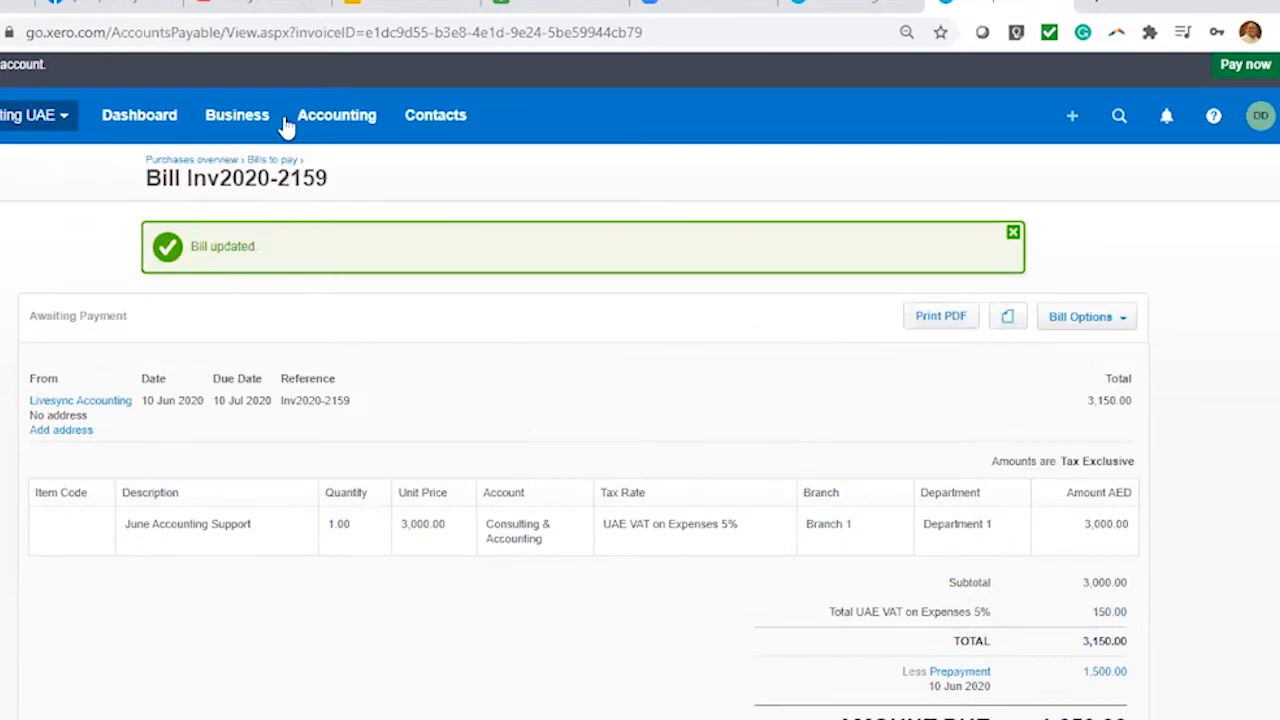
Start a new spend money payment from RAK Bank AED to new contact Bright Mover
left_click(1074, 121)
left_click(672, 368)
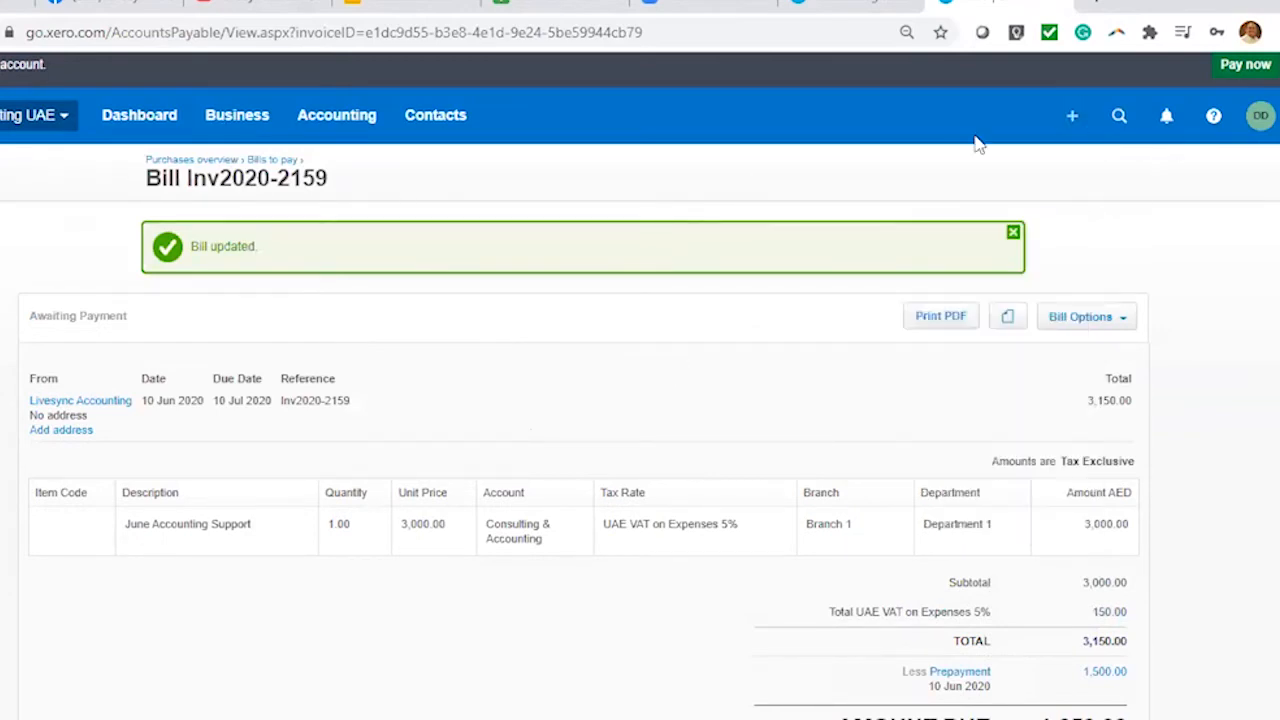
left_click(1074, 121)
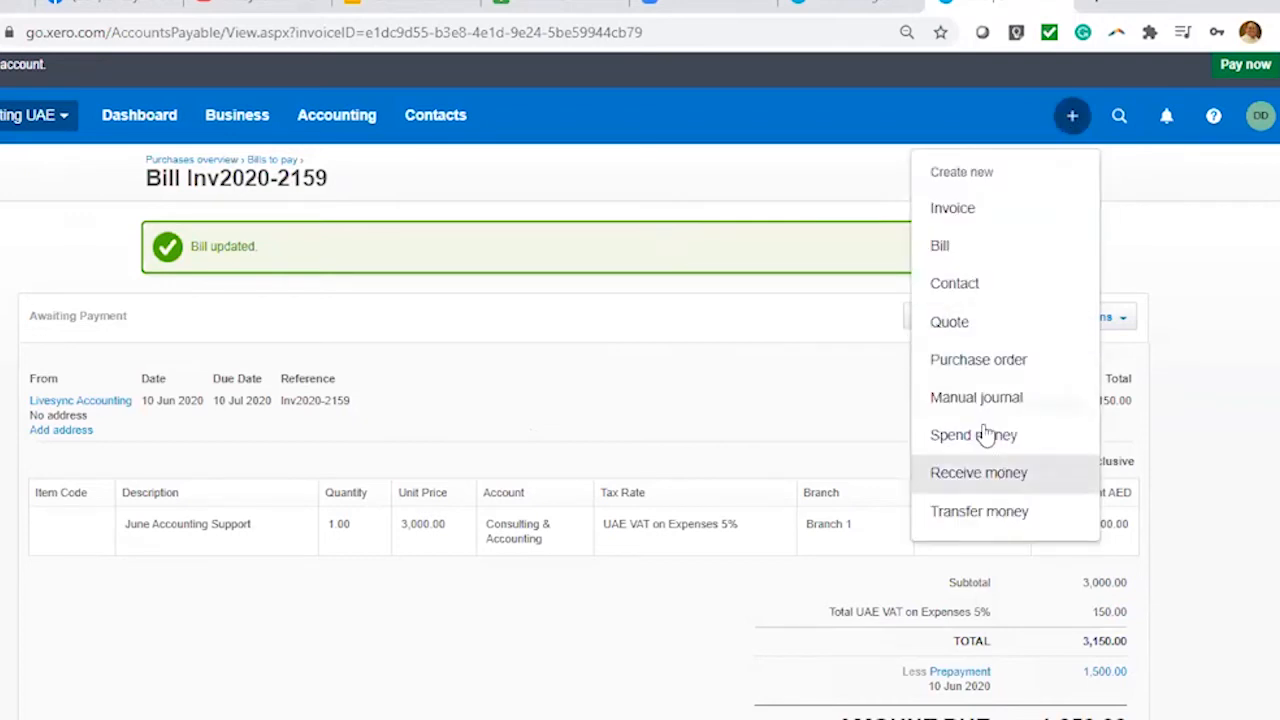
left_click(660, 437)
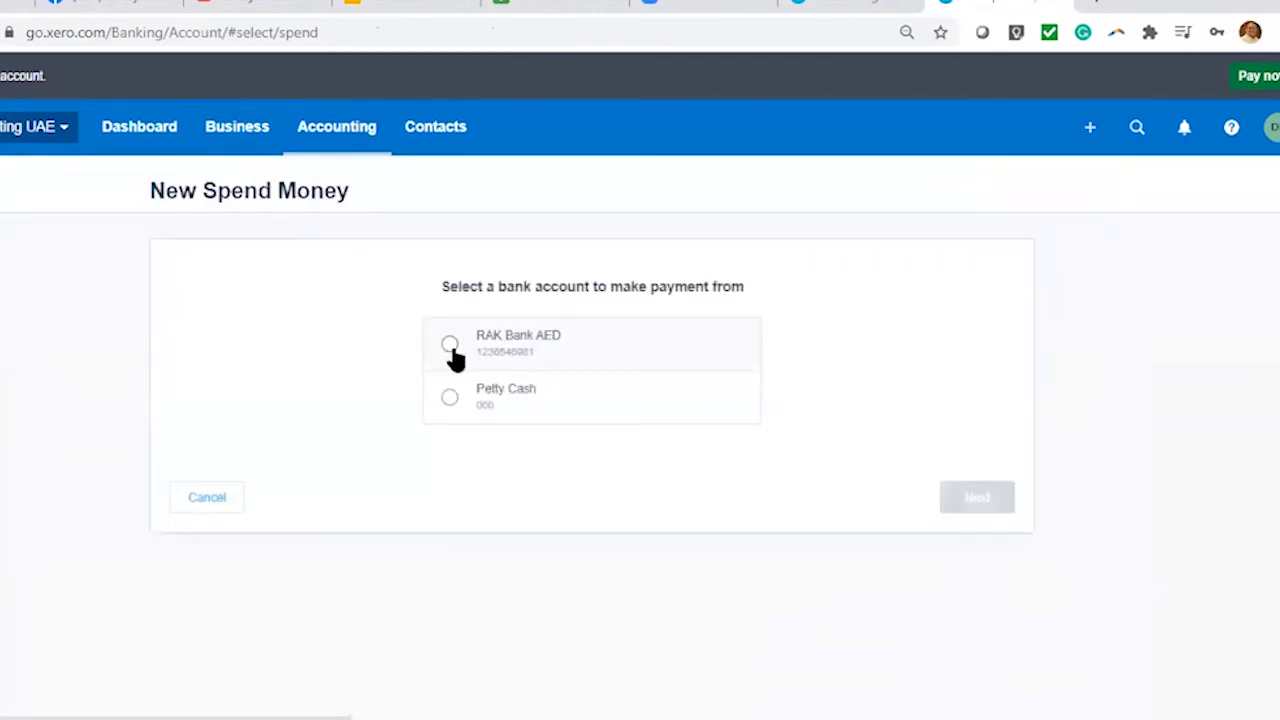
left_click(449, 344)
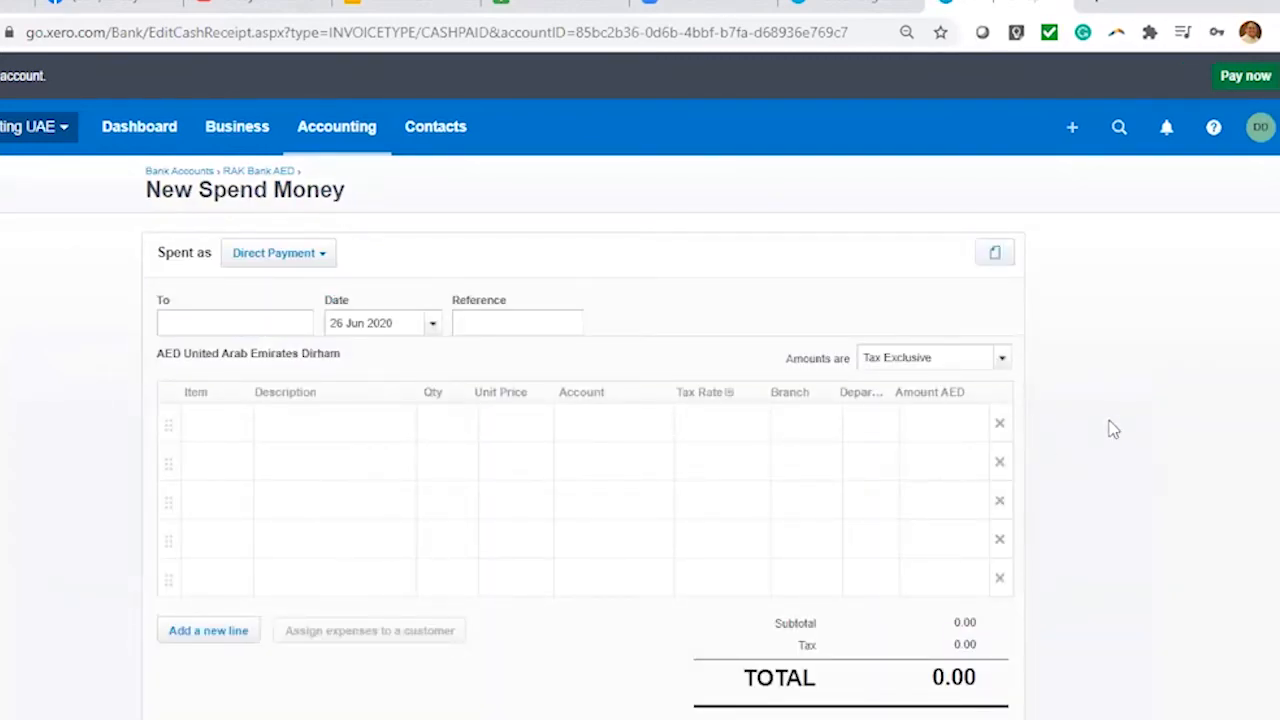
type("Bright Mover")
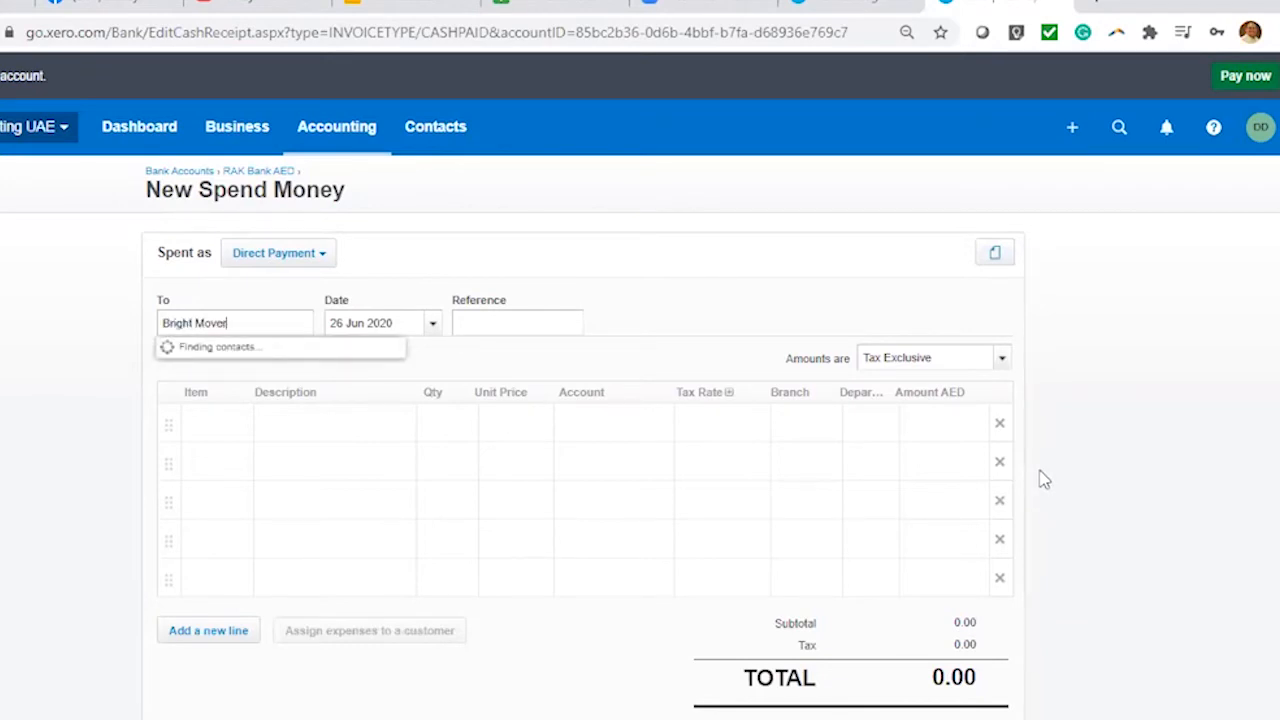
left_click(294, 355)
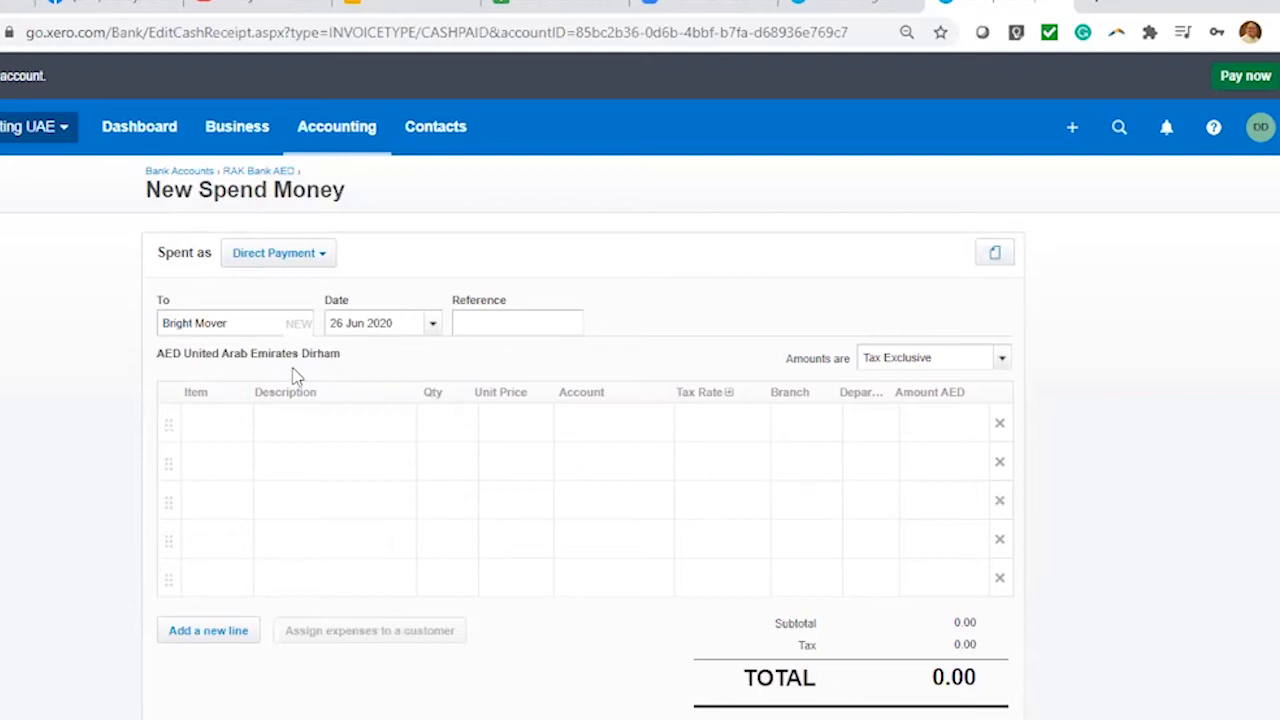
Date the payment 10 Jun 2020 with reference PV2365
left_click(433, 326)
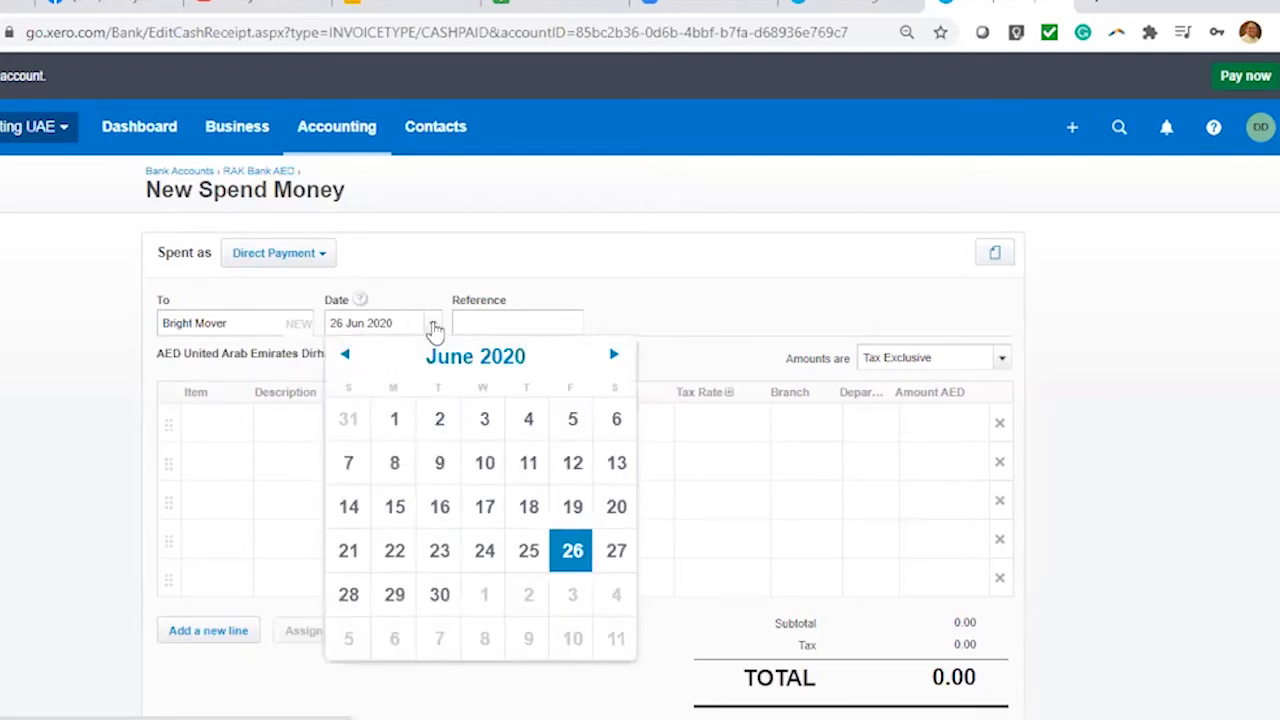
left_click(484, 462)
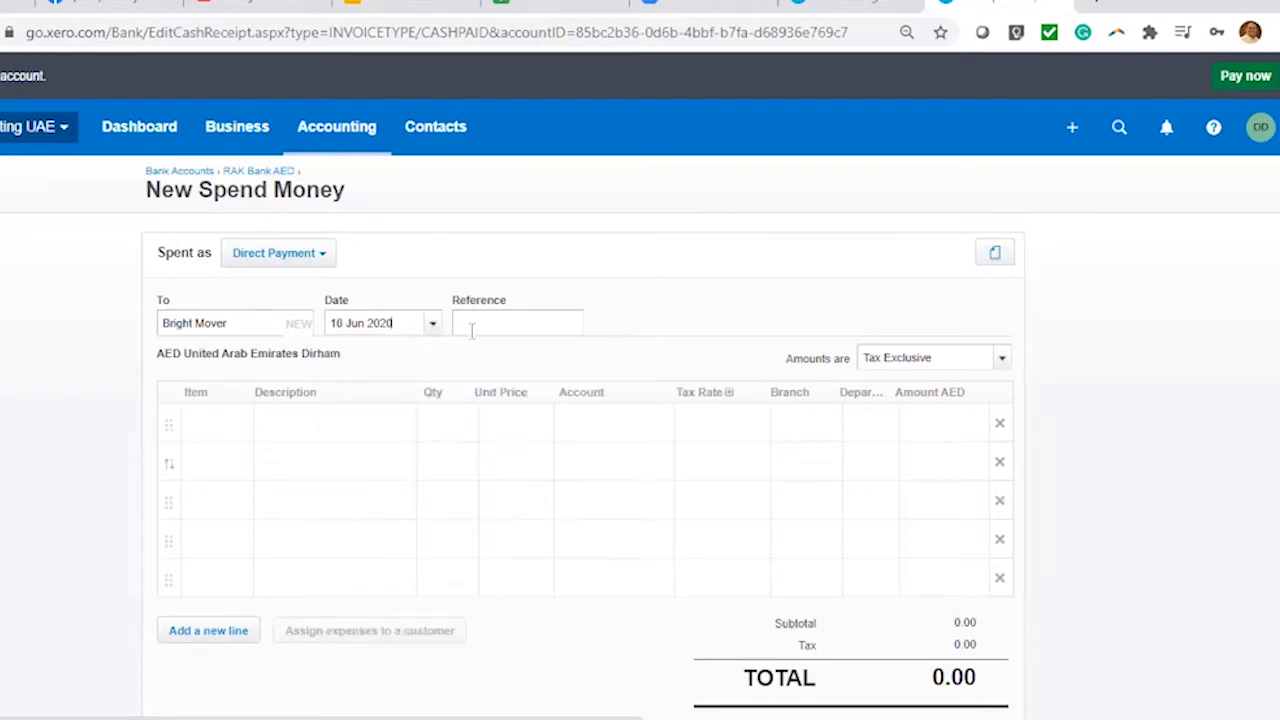
left_click(480, 328)
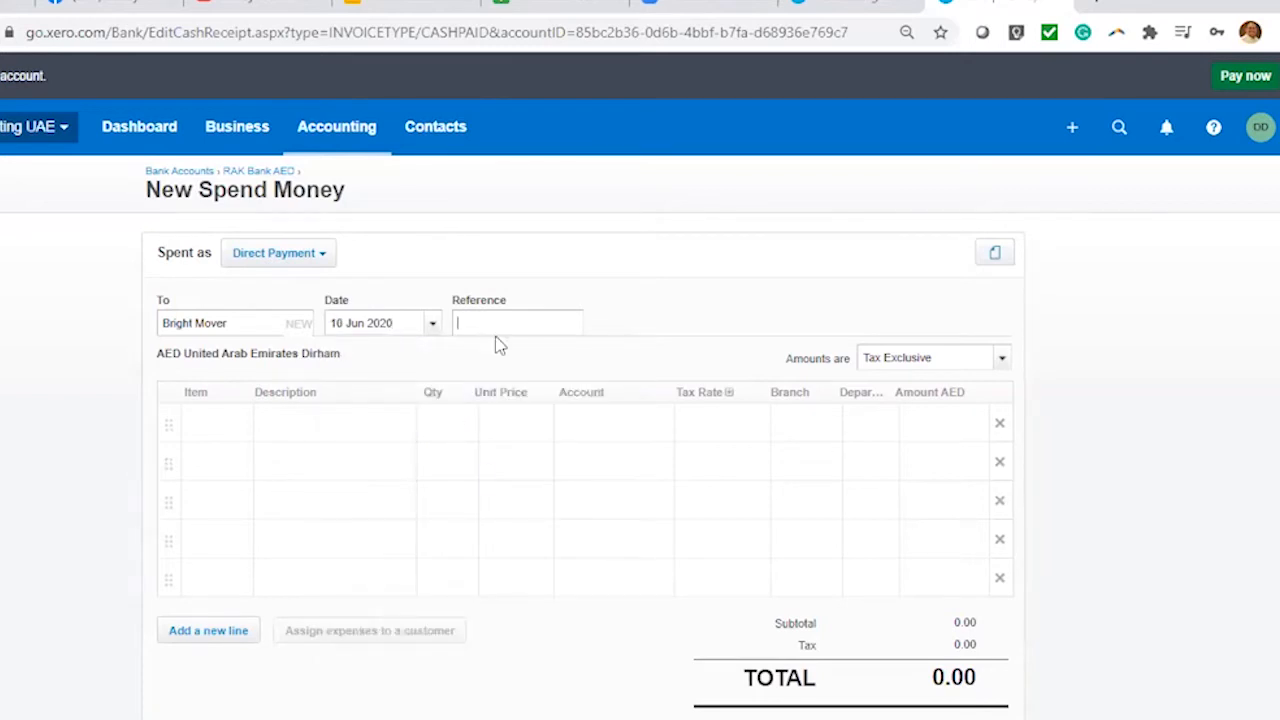
type("PV2365")
Add the line 'Advance for Moving Service', quantity 1, totalling 1,000.00
left_click(331, 423)
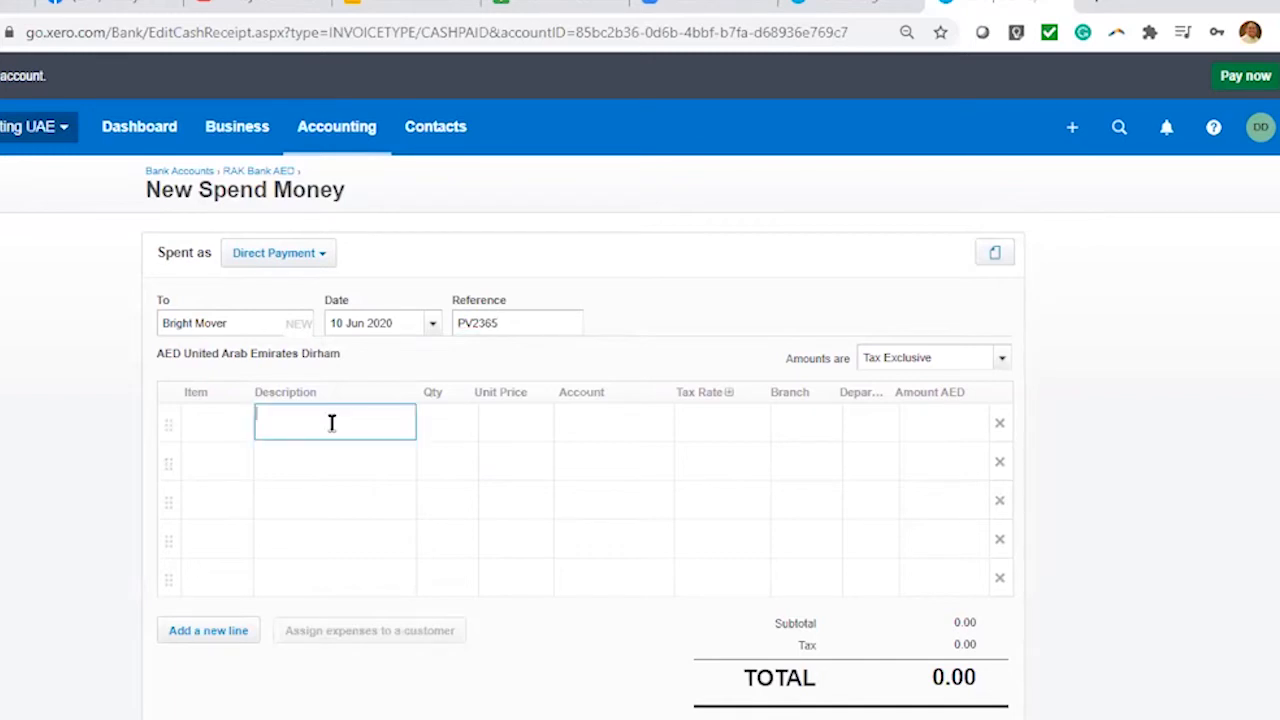
type("Advance for Moving Service")
left_click(443, 437)
type("1")
left_click(522, 428)
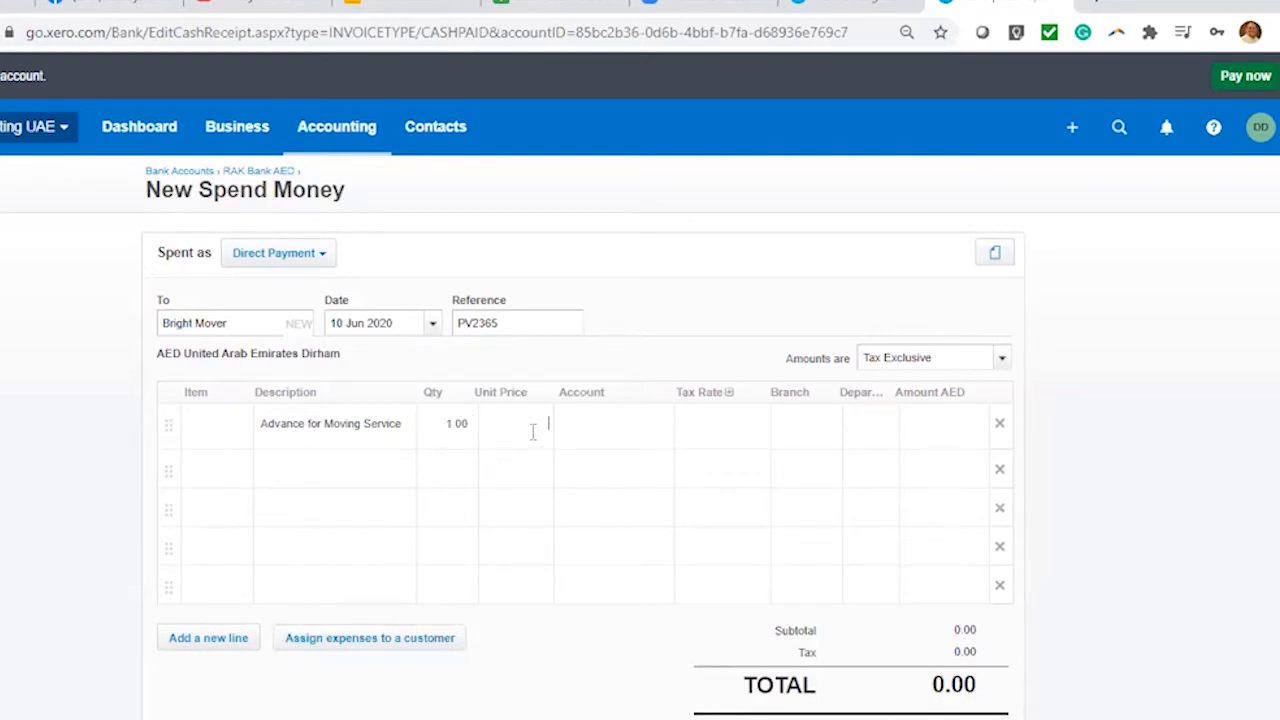
type("20")
type("000")
left_click(590, 433)
left_click(608, 429)
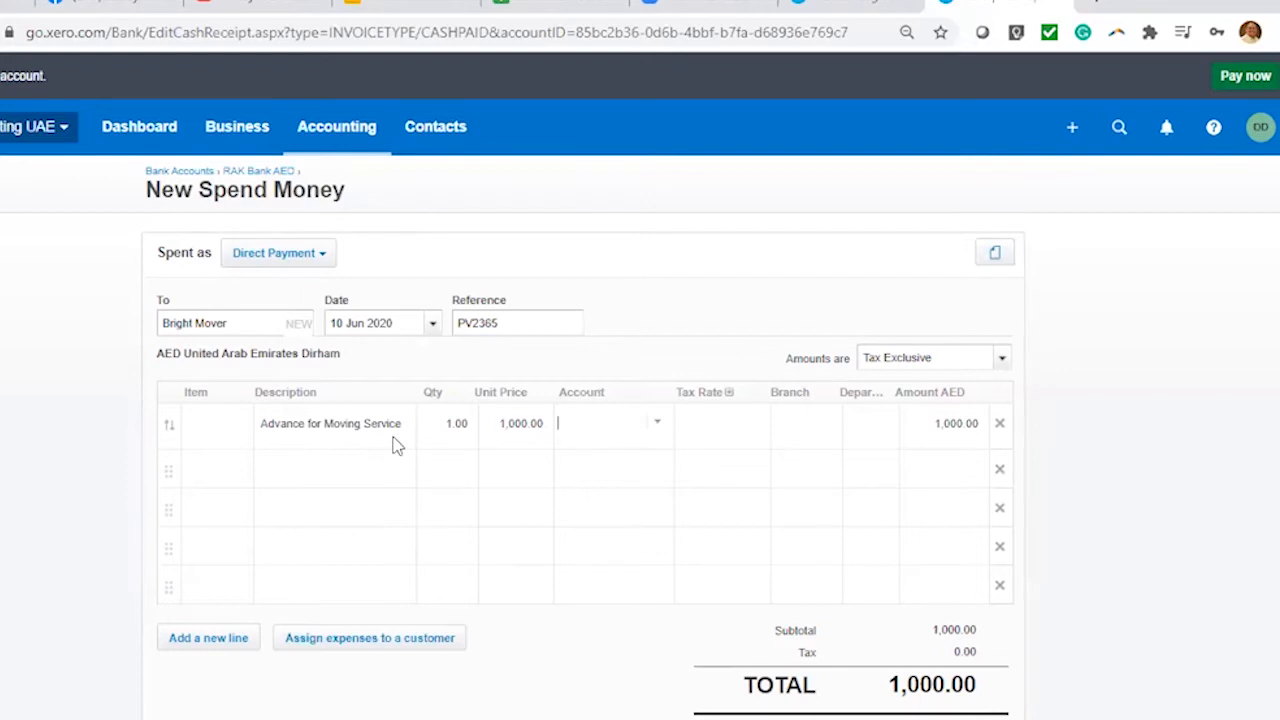
left_click(318, 256)
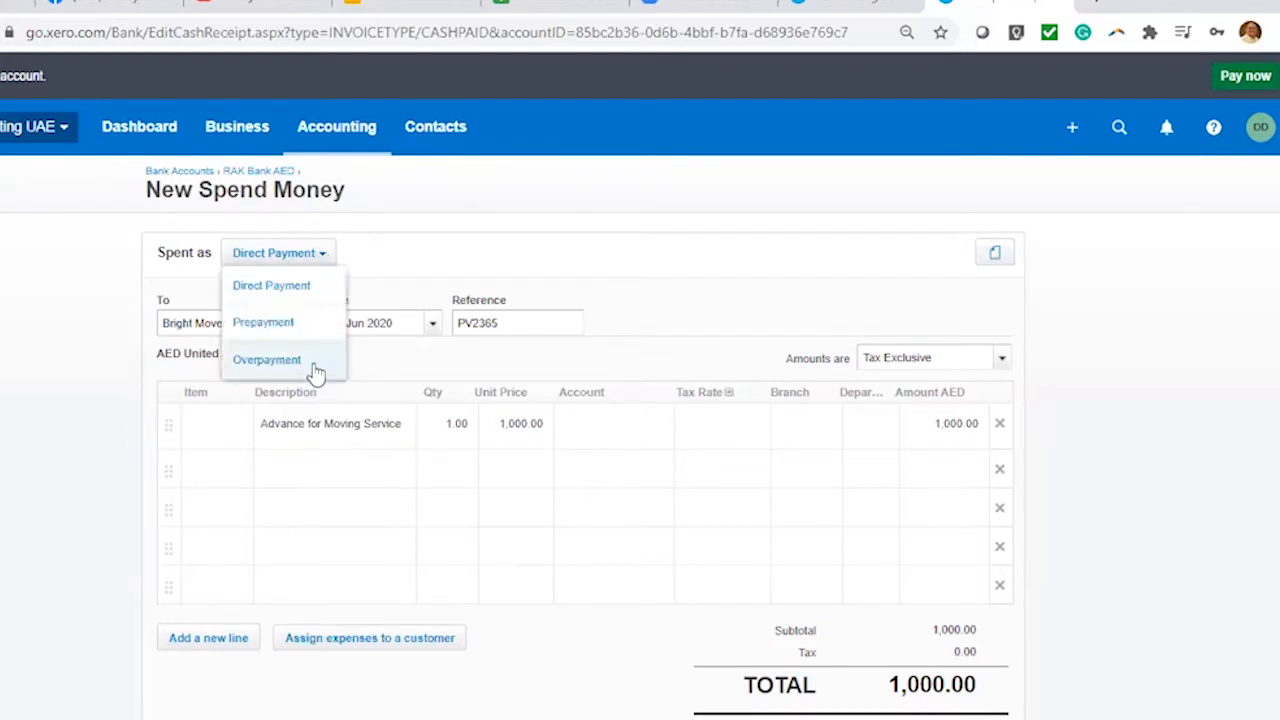
Change the 1,000.00 Bright Mover payment's type to Overpayment
left_click_drag(387, 422, 248, 427)
left_click(281, 270)
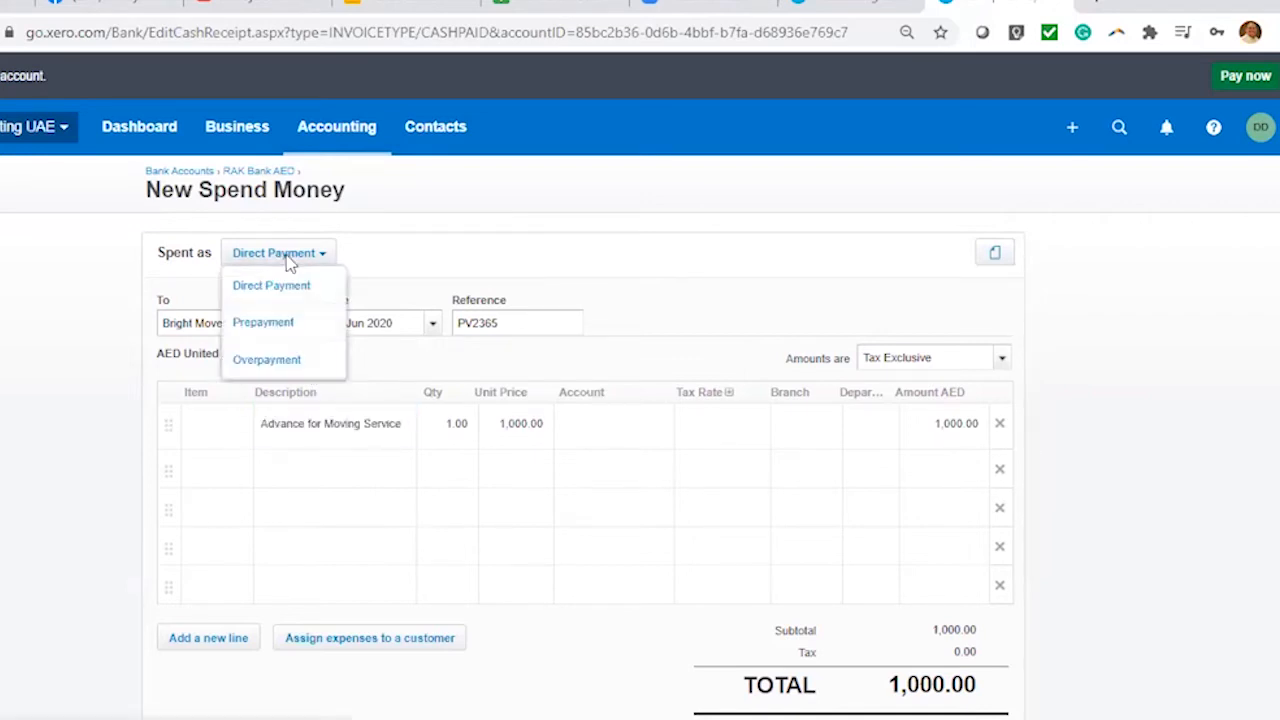
left_click(280, 360)
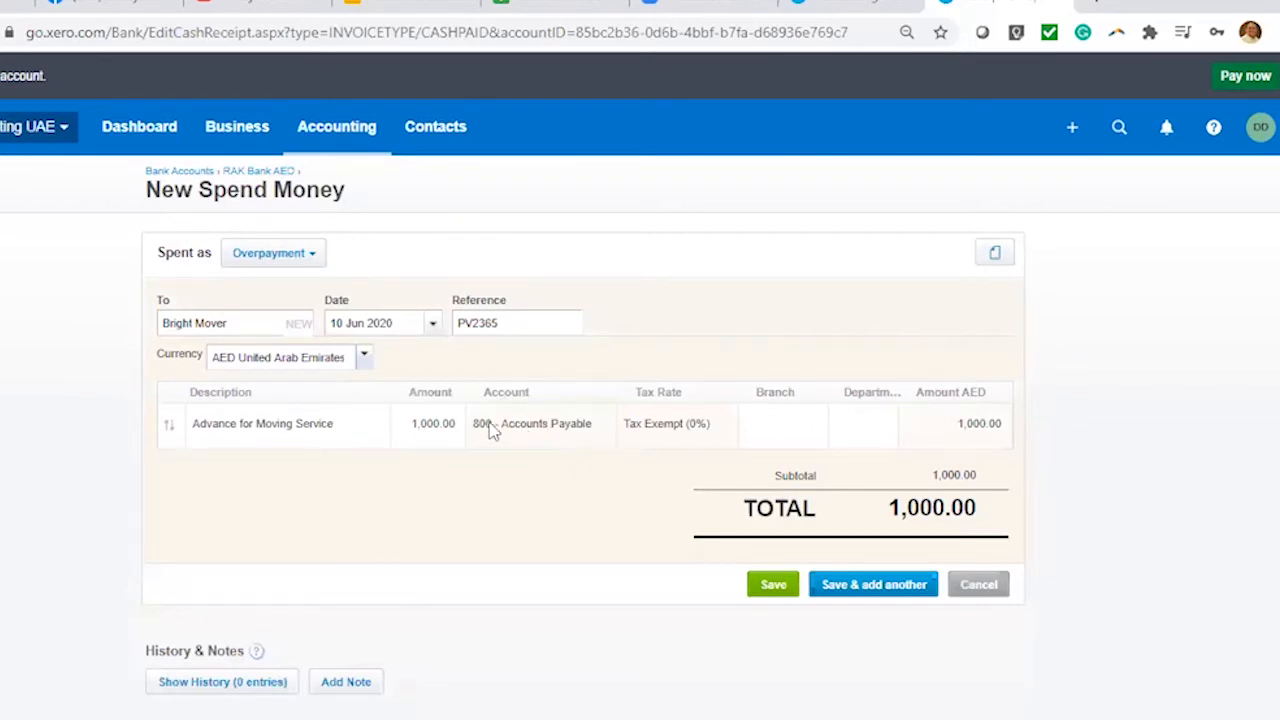
Code the overpayment line to 800 - Accounts Payable, Tax Exempt, Branch 1, Department 1, and save
left_click(604, 432)
left_click(597, 428)
double_click(540, 426)
left_click(660, 433)
left_click(707, 428)
left_click(816, 430)
left_click(785, 544)
left_click(882, 425)
left_click(899, 548)
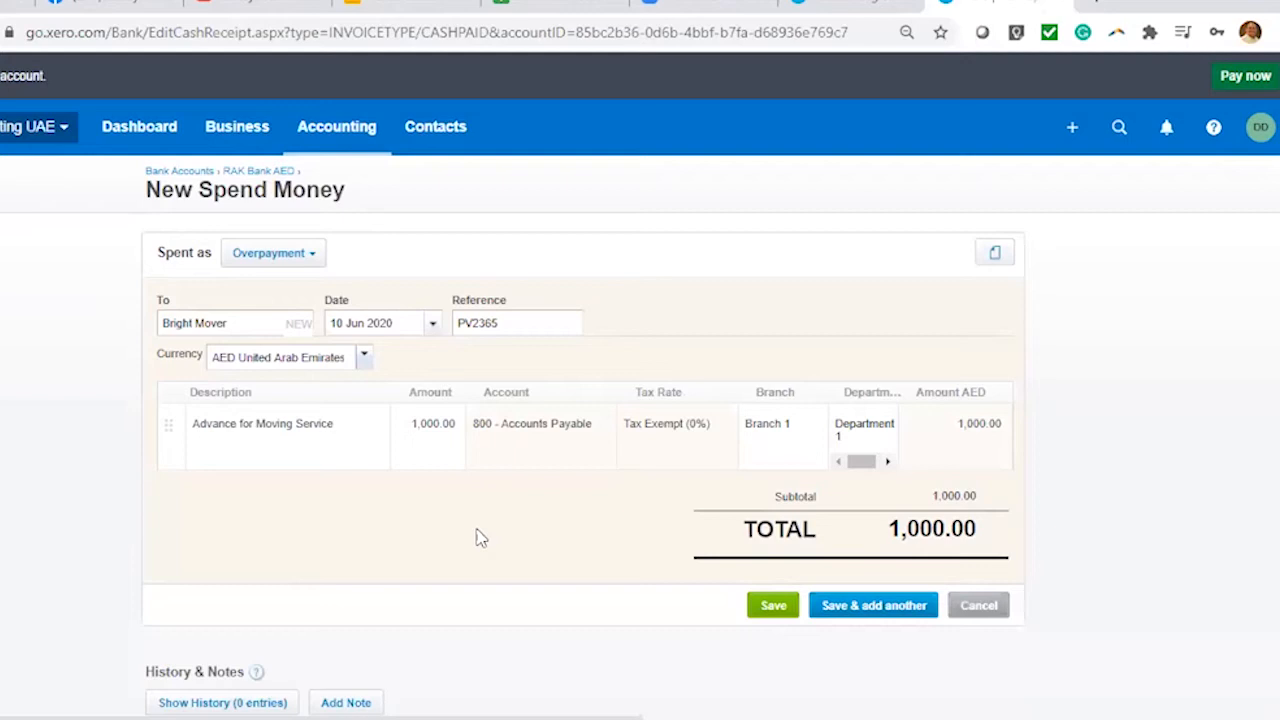
left_click(773, 606)
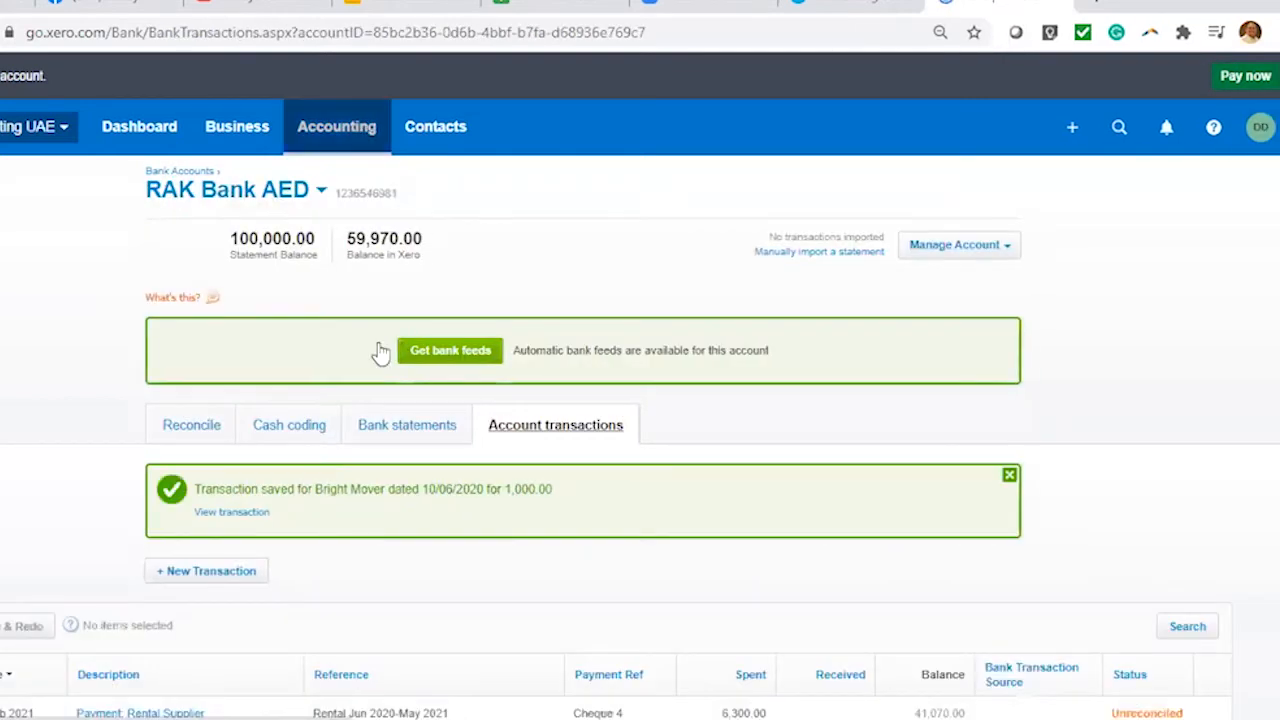
Open the June 2020 Aged Payables report from the Accounting menu
left_click(354, 138)
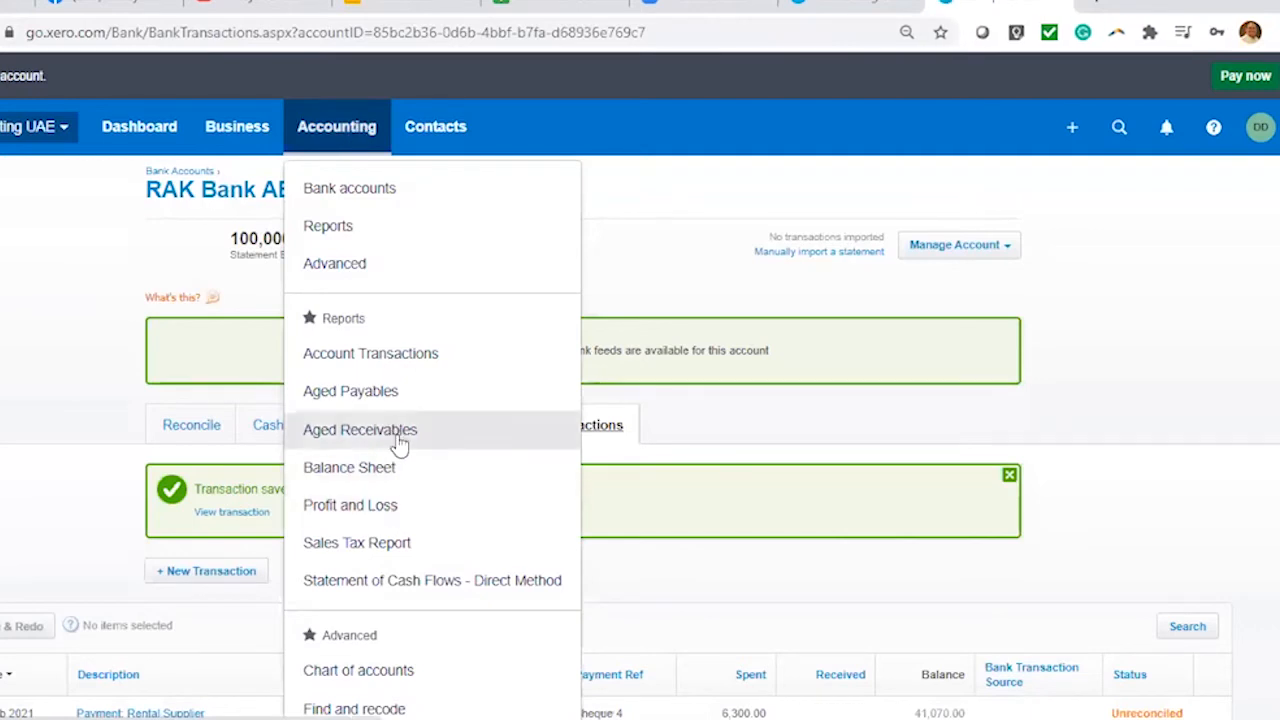
left_click(406, 398)
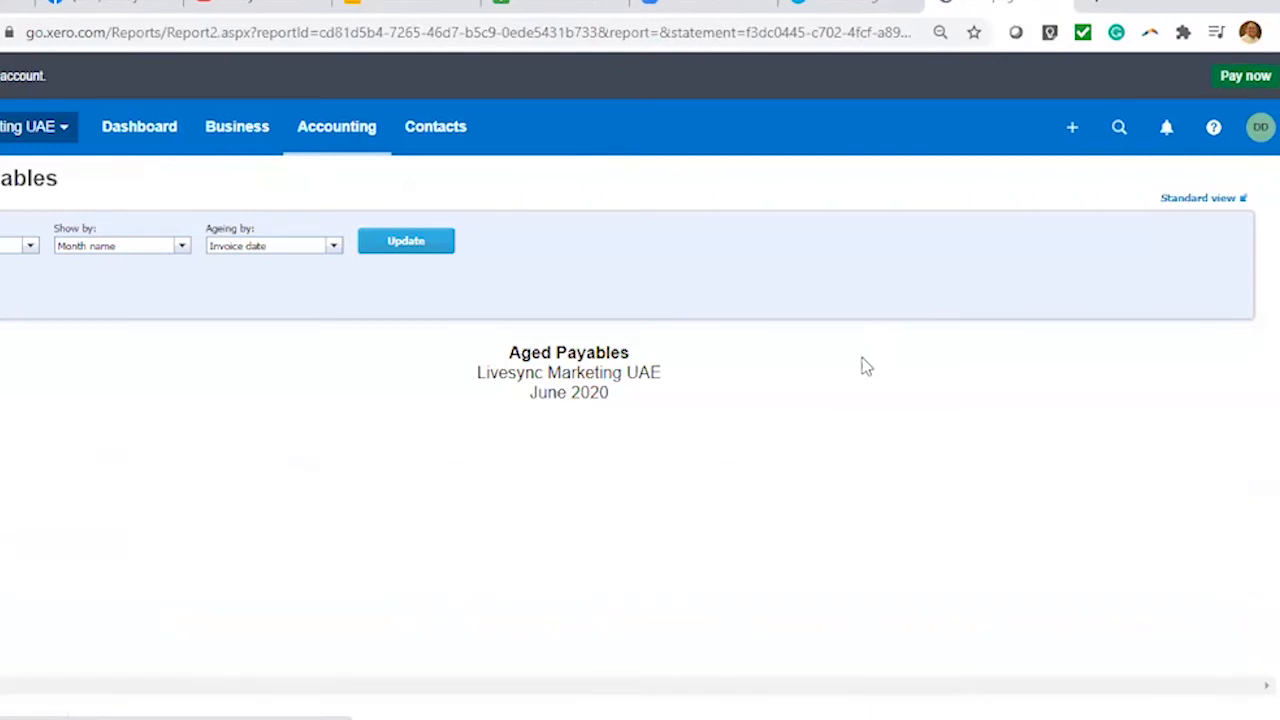
Scroll the Aged Payables report to check Bright Mover's (1,000.00) negative balance
scroll(860, 369, "down", 3)
scroll(860, 369, "down", 3)
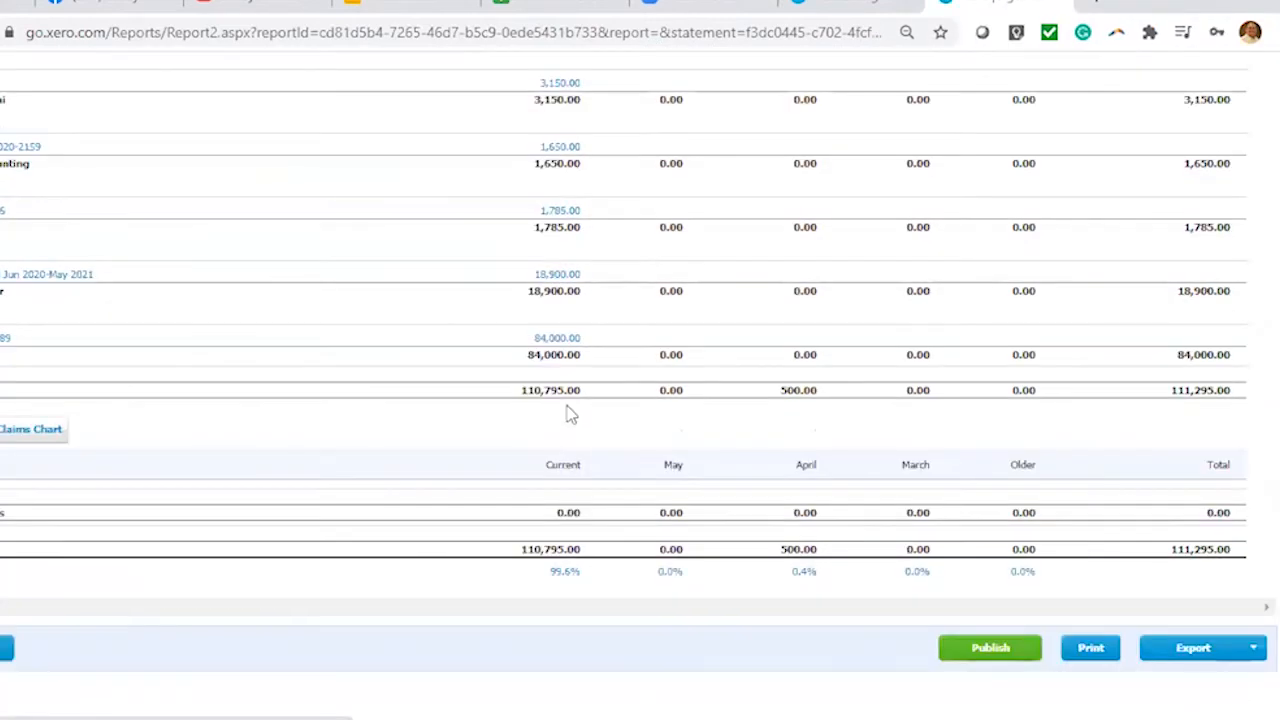
scroll(490, 391, "up", 1)
scroll(500, 375, "up", 1)
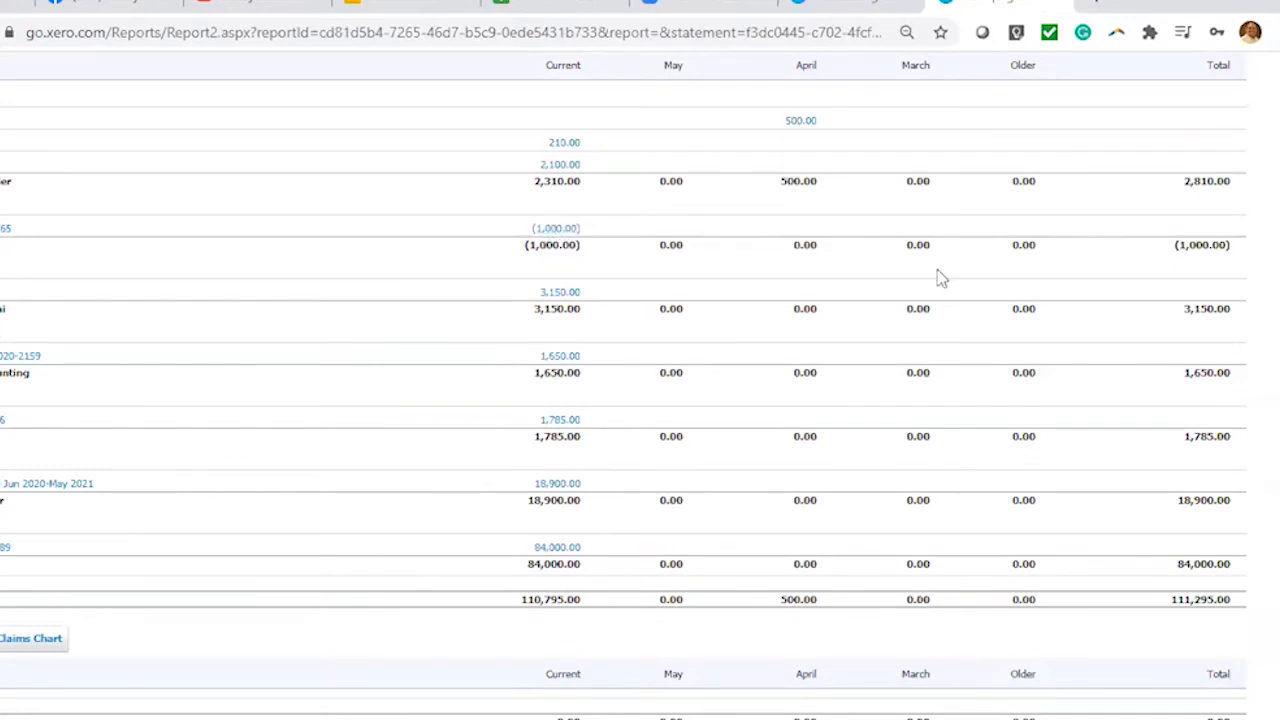
scroll(727, 358, "up", 1)
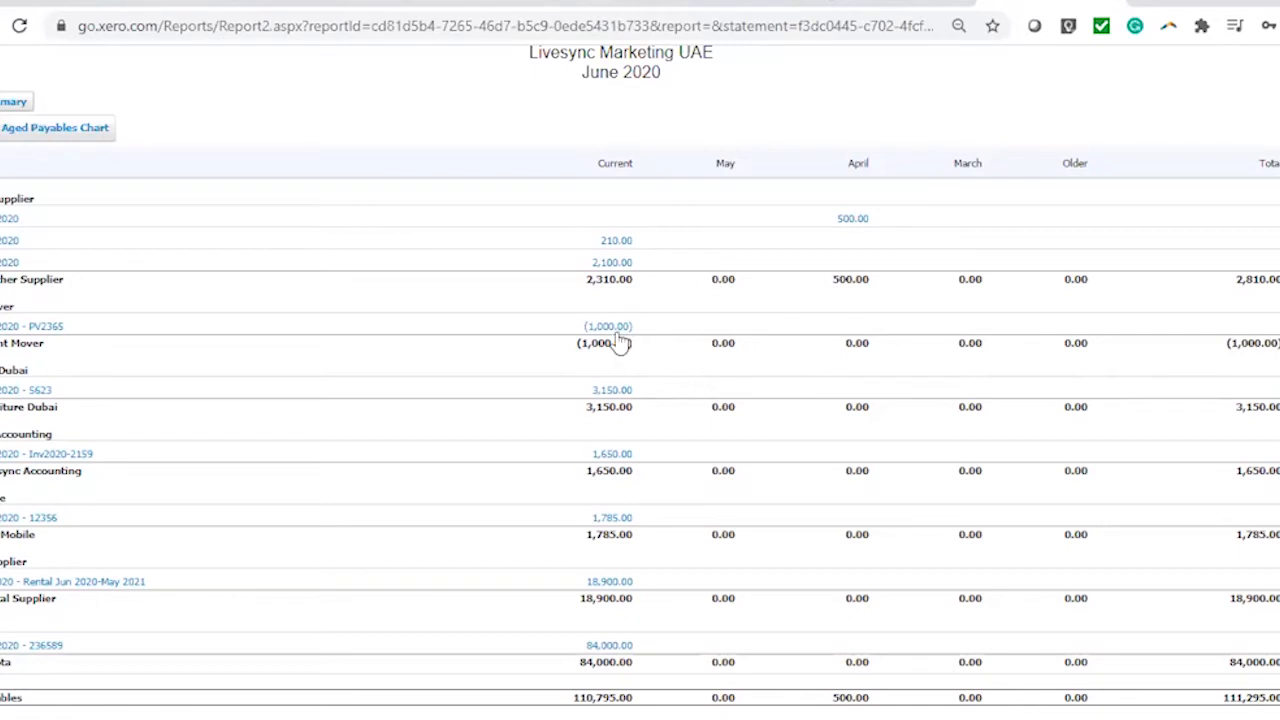
scroll(737, 260, "up", 2)
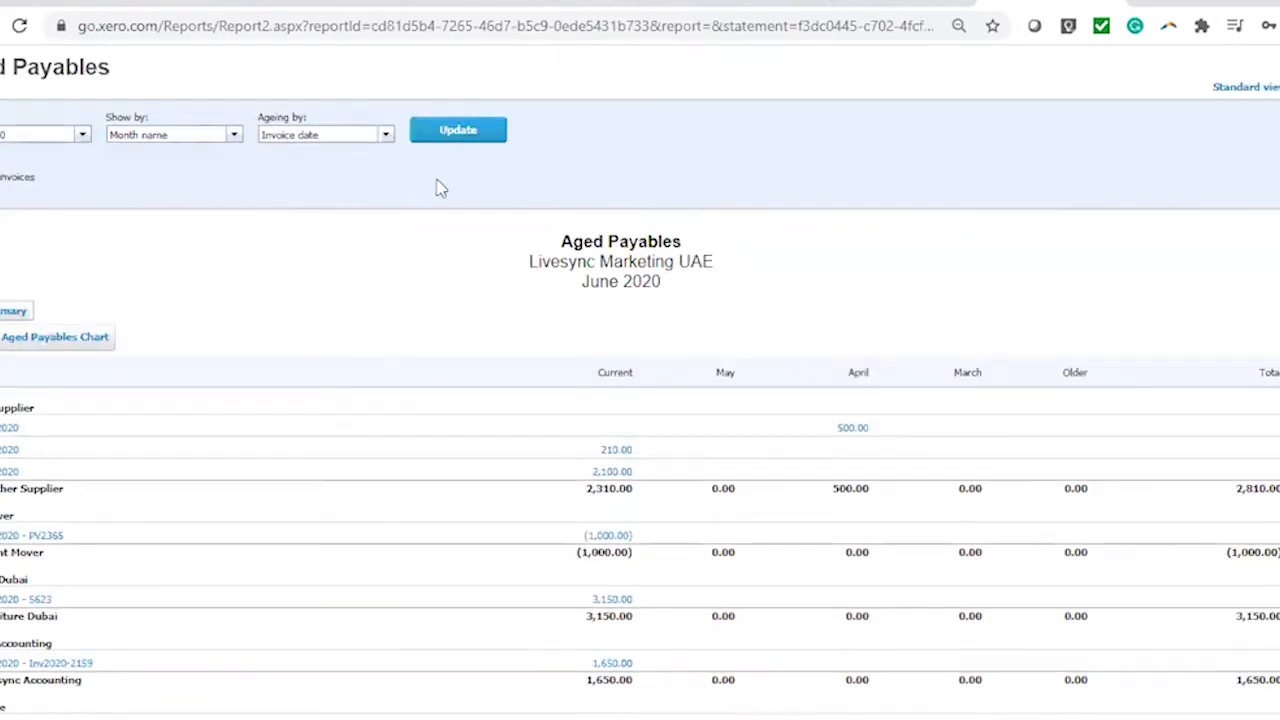
scroll(650, 449, "down", 2)
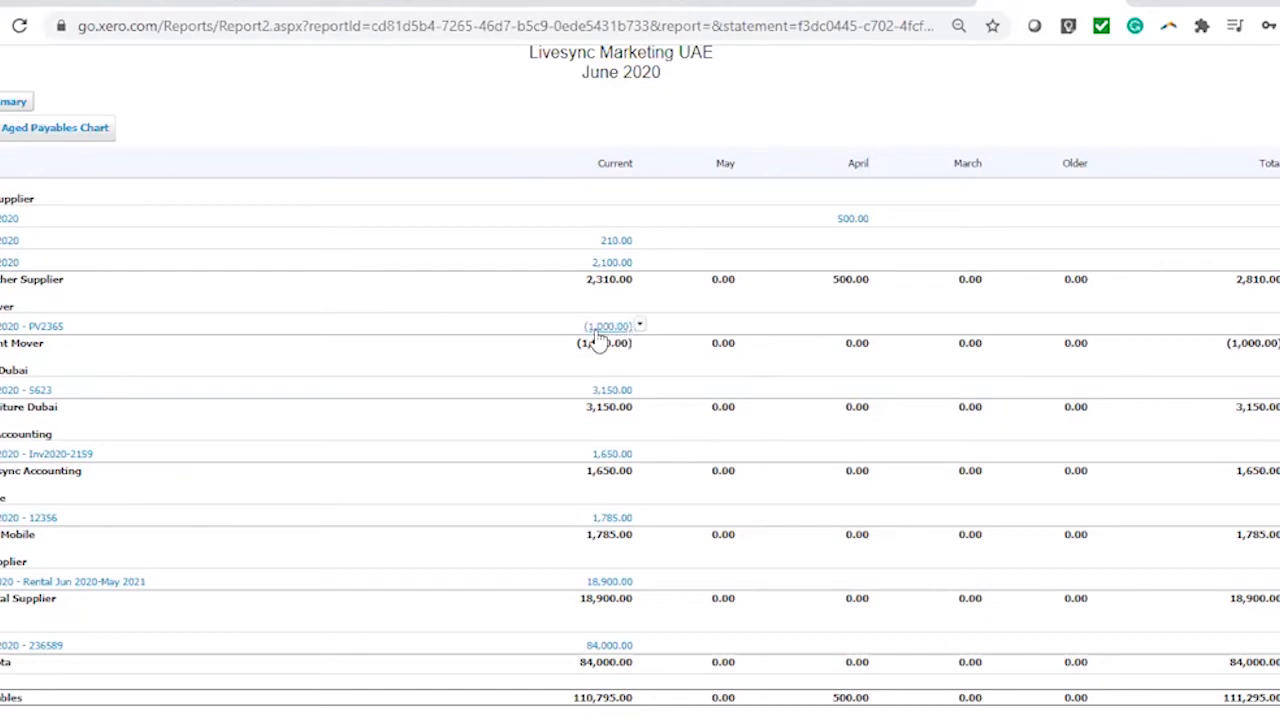
scroll(818, 490, "up", 3)
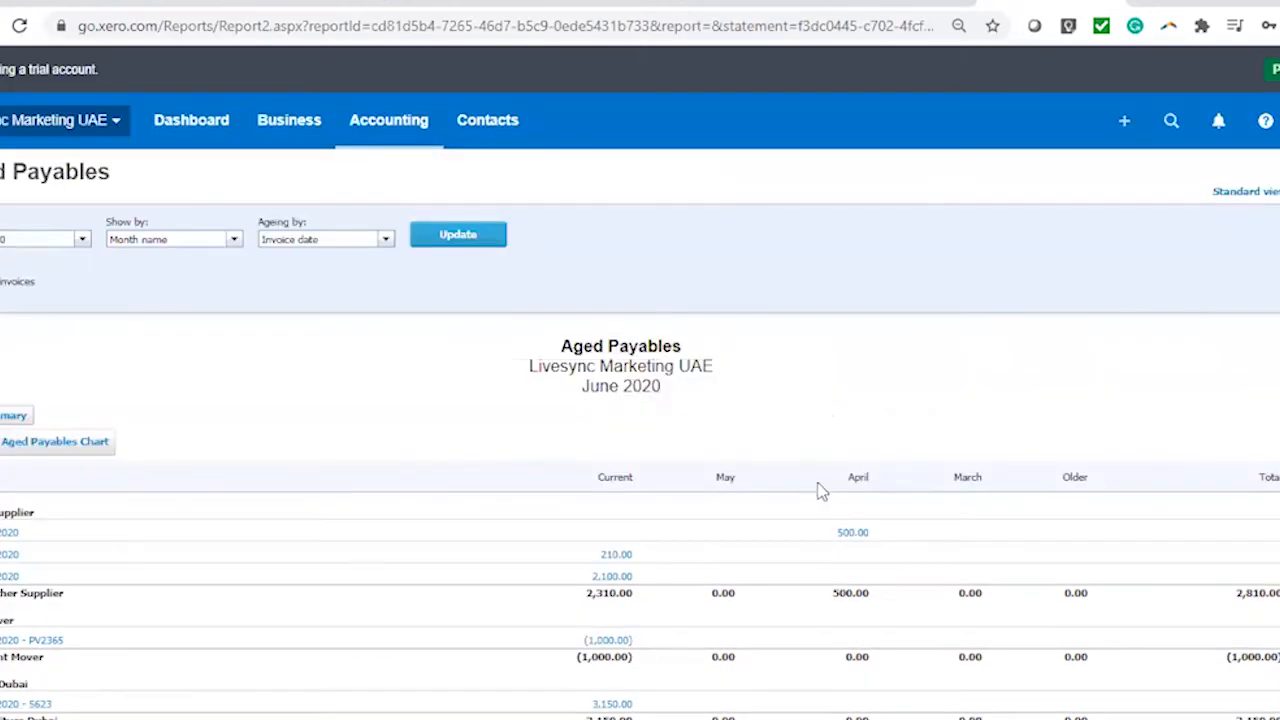
Review RAK Bank AED's account transactions, including the 10 Jun 2020 Bright Mover 1,000.00 overpayment
left_click(388, 124)
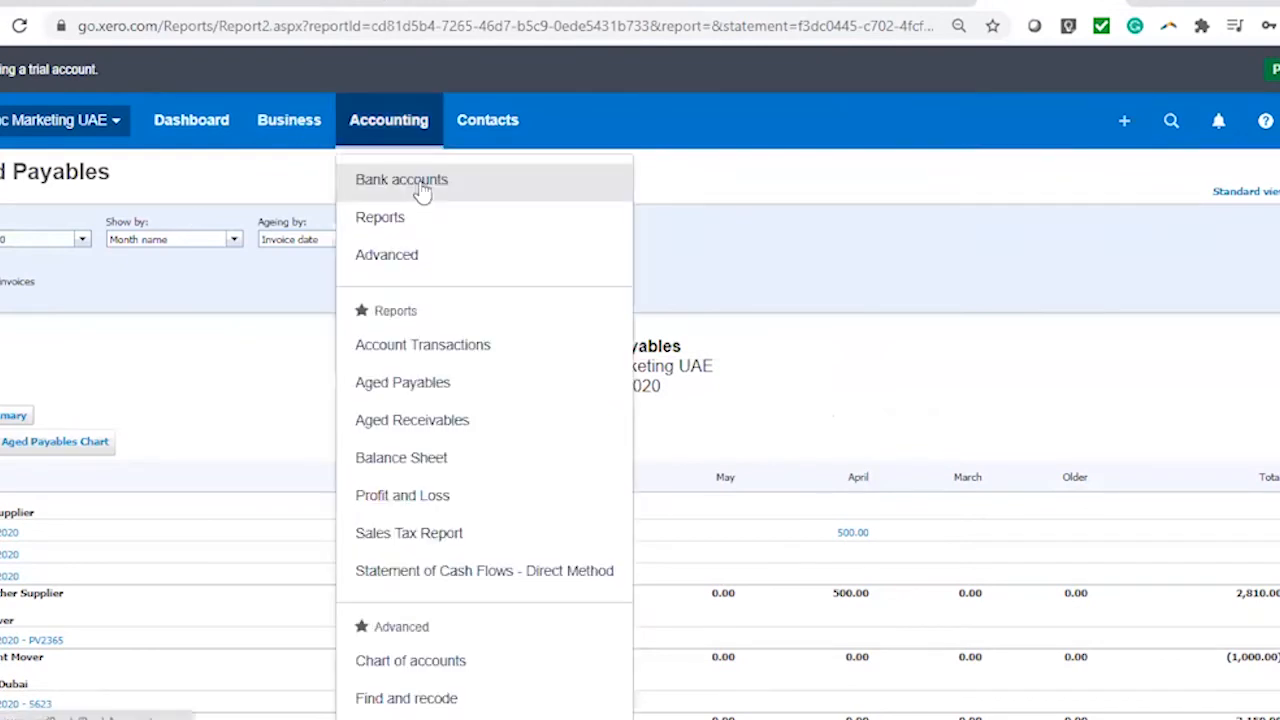
left_click(422, 190)
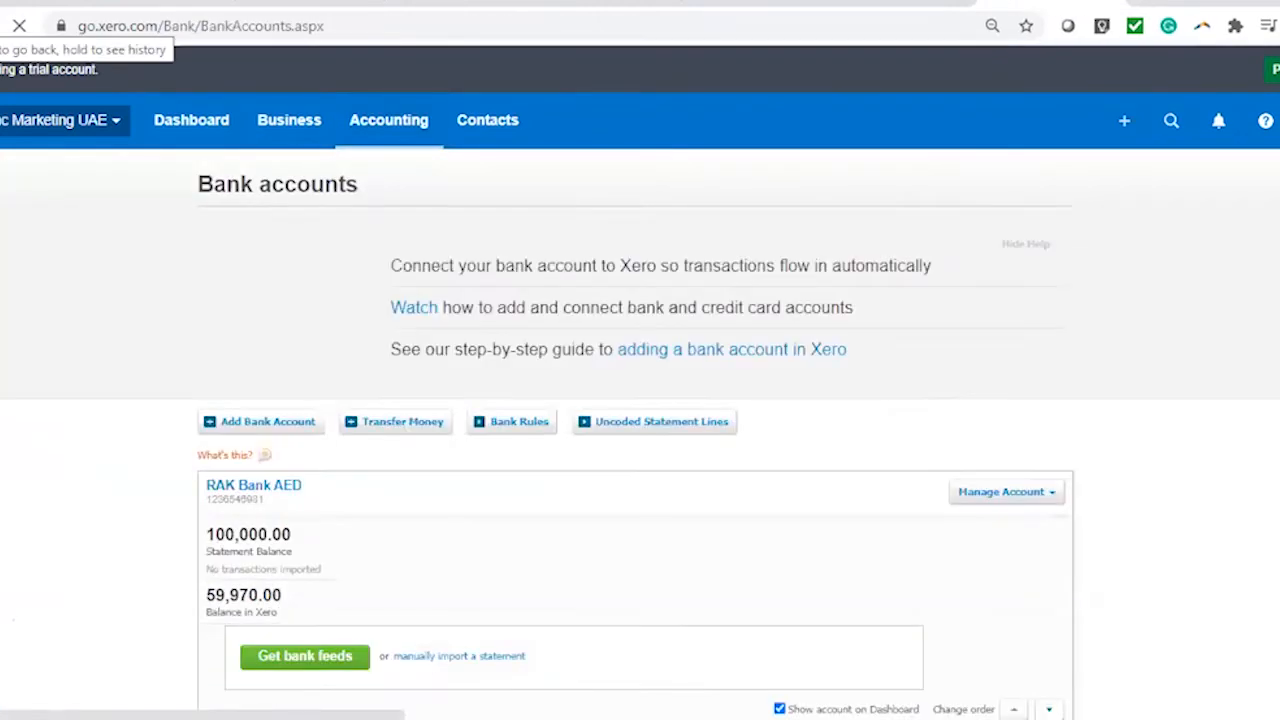
scroll(177, 380, "down", 4)
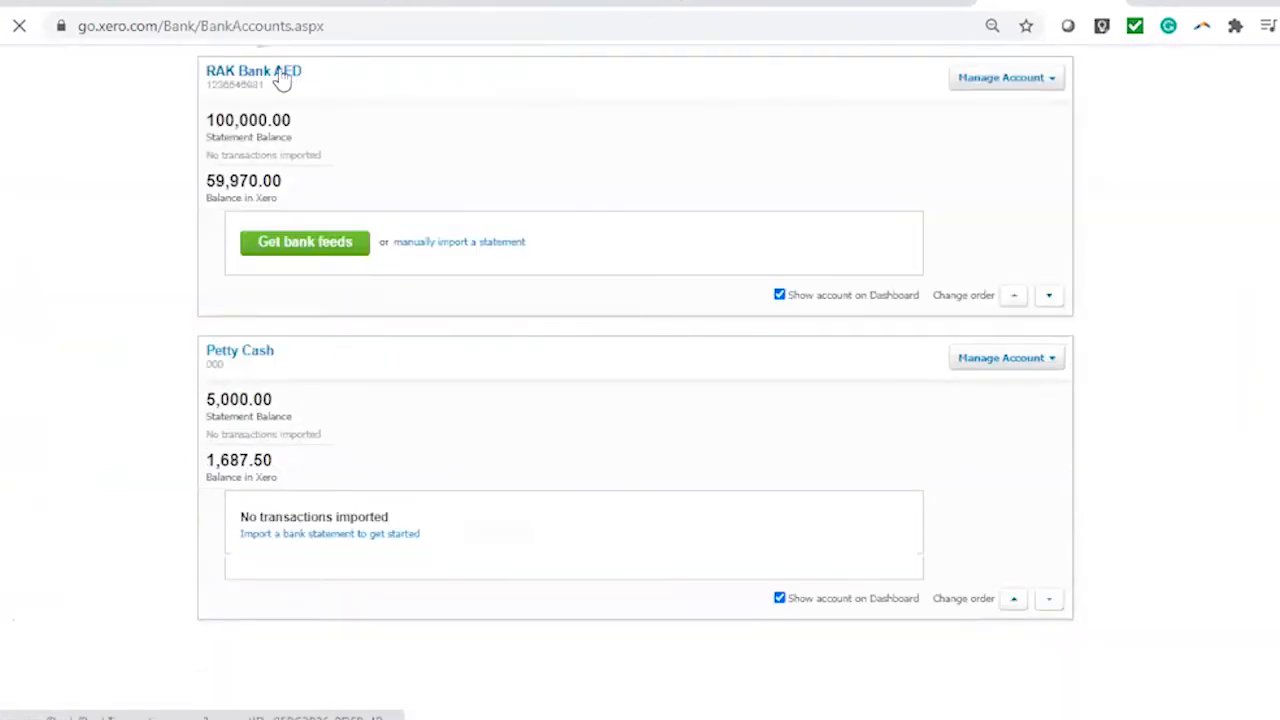
left_click(348, 98)
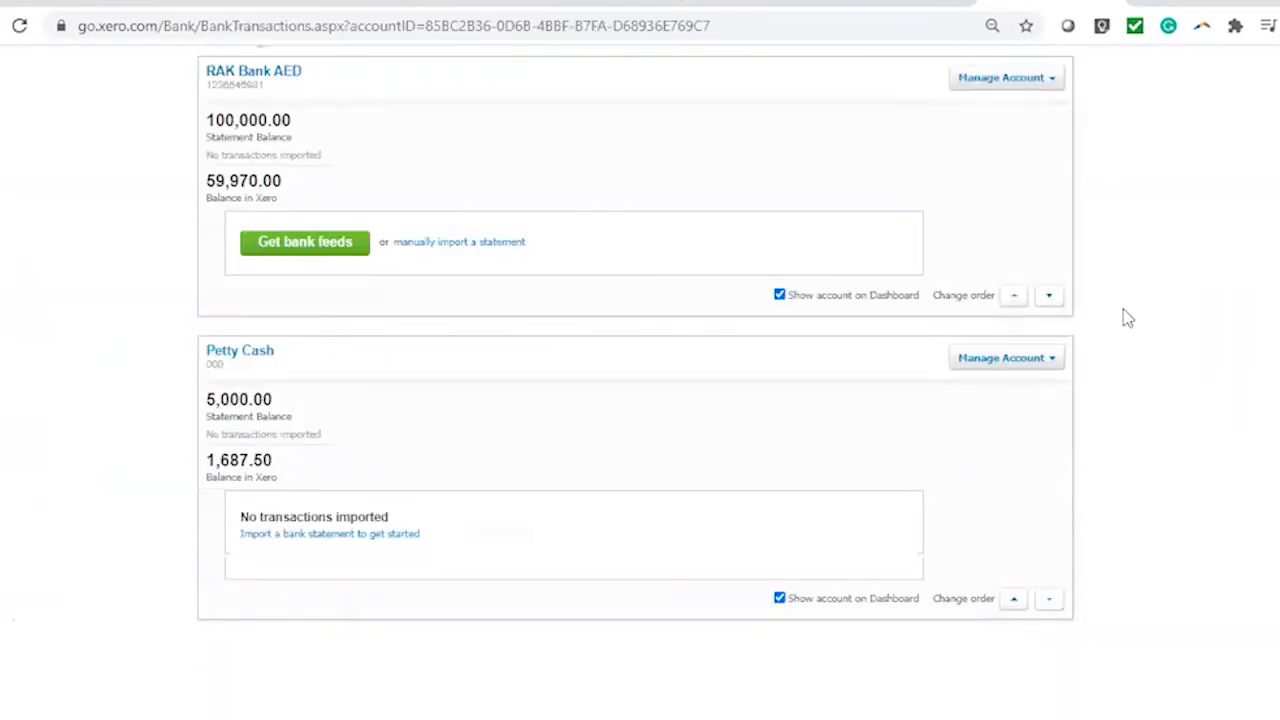
scroll(900, 440, "down", 4)
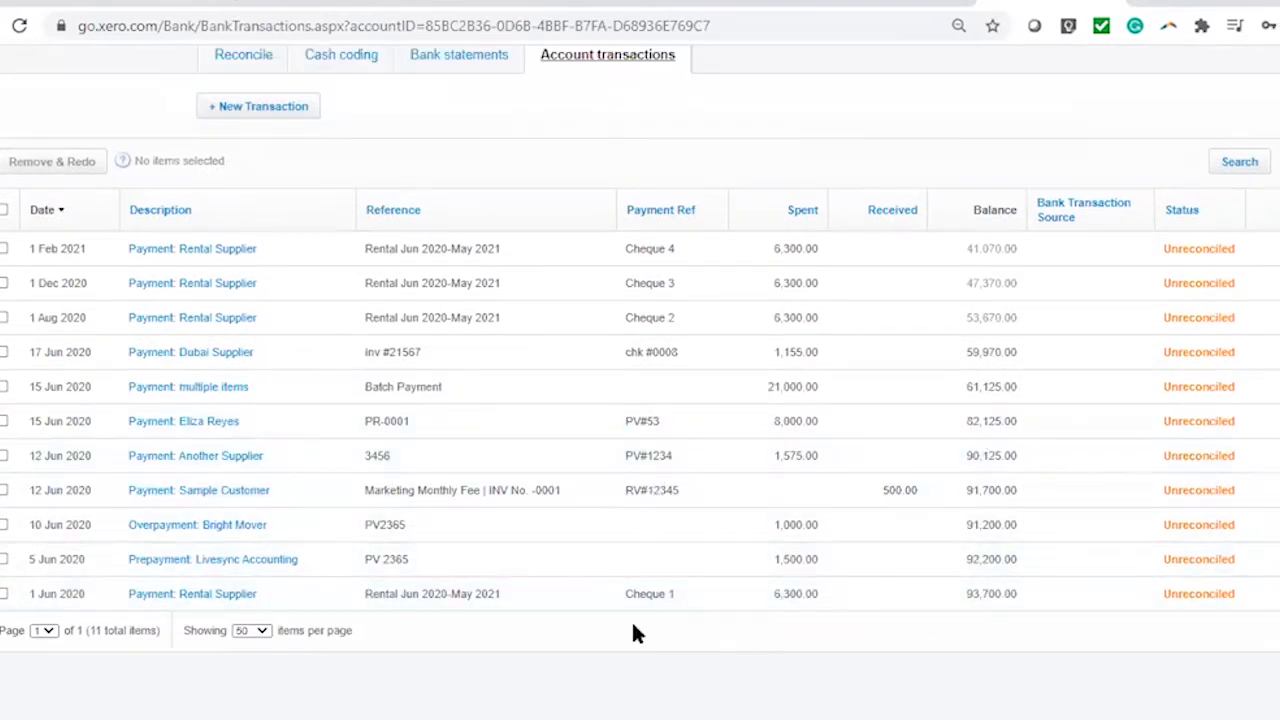
scroll(634, 625, "down", 1)
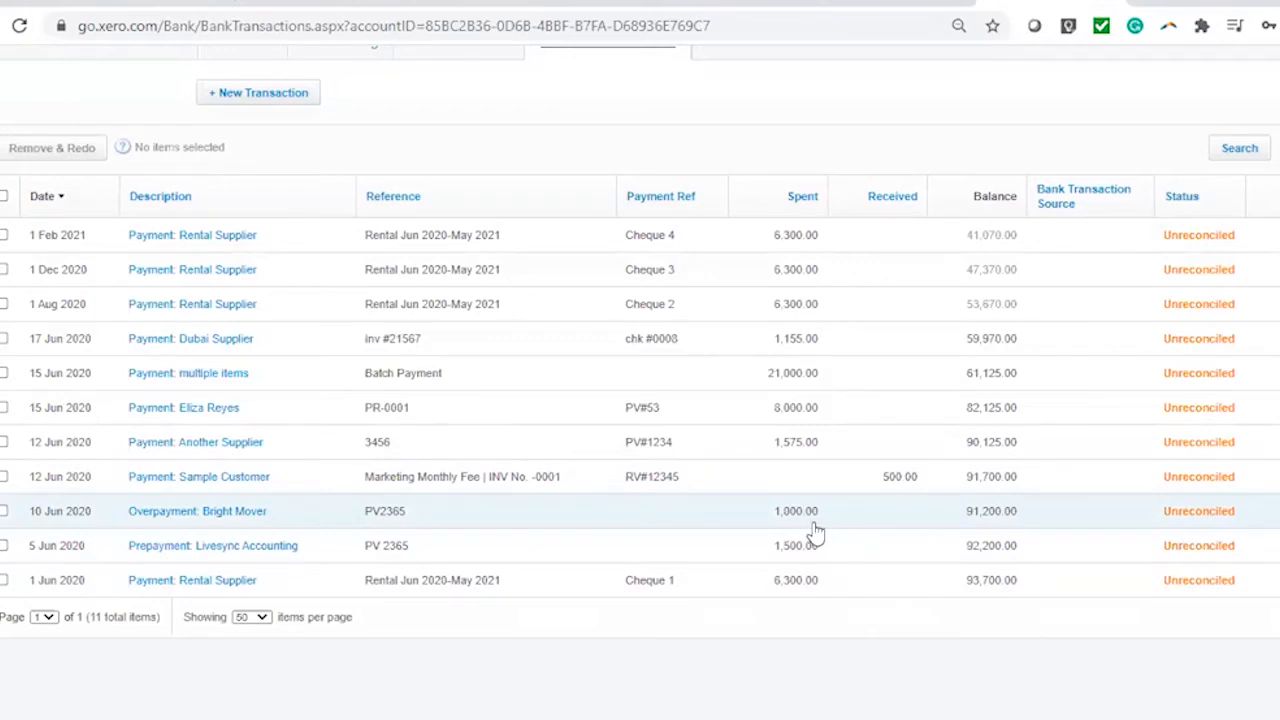
scroll(866, 511, "up", 4)
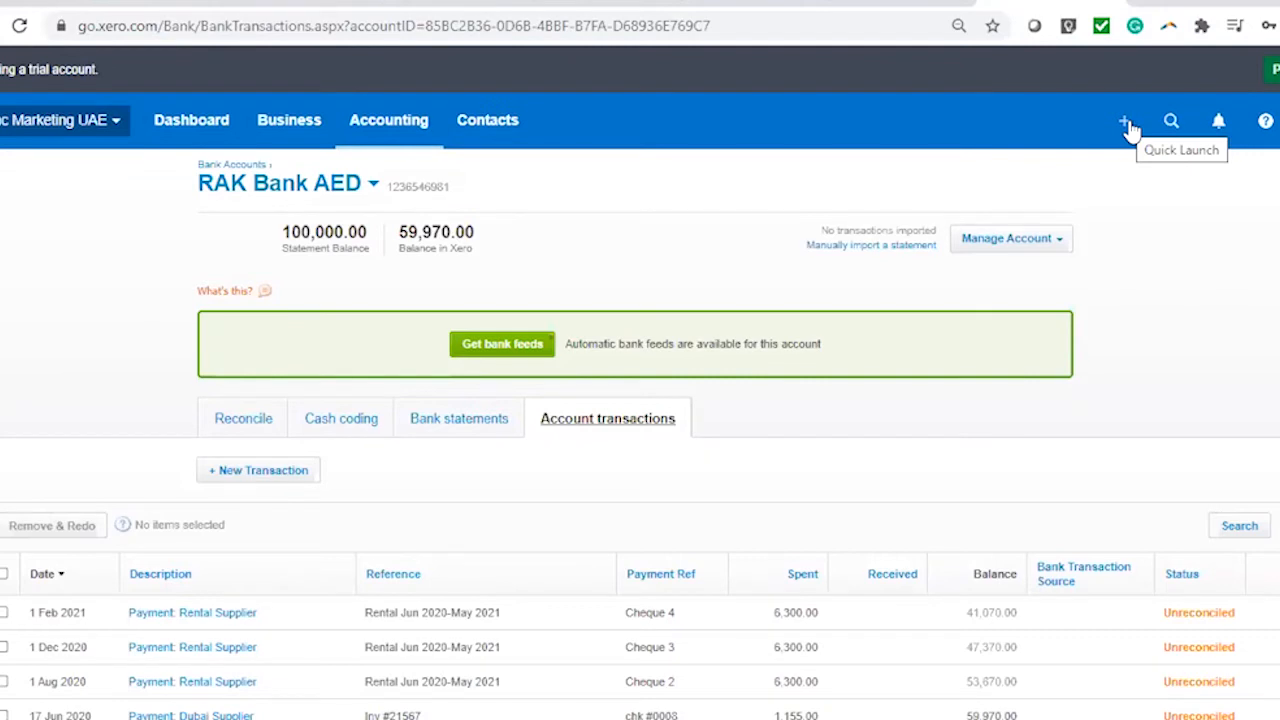
Start a new bill from Bright Mover dated 21 Jun 2020 with reference Inv 654789
left_click(1126, 124)
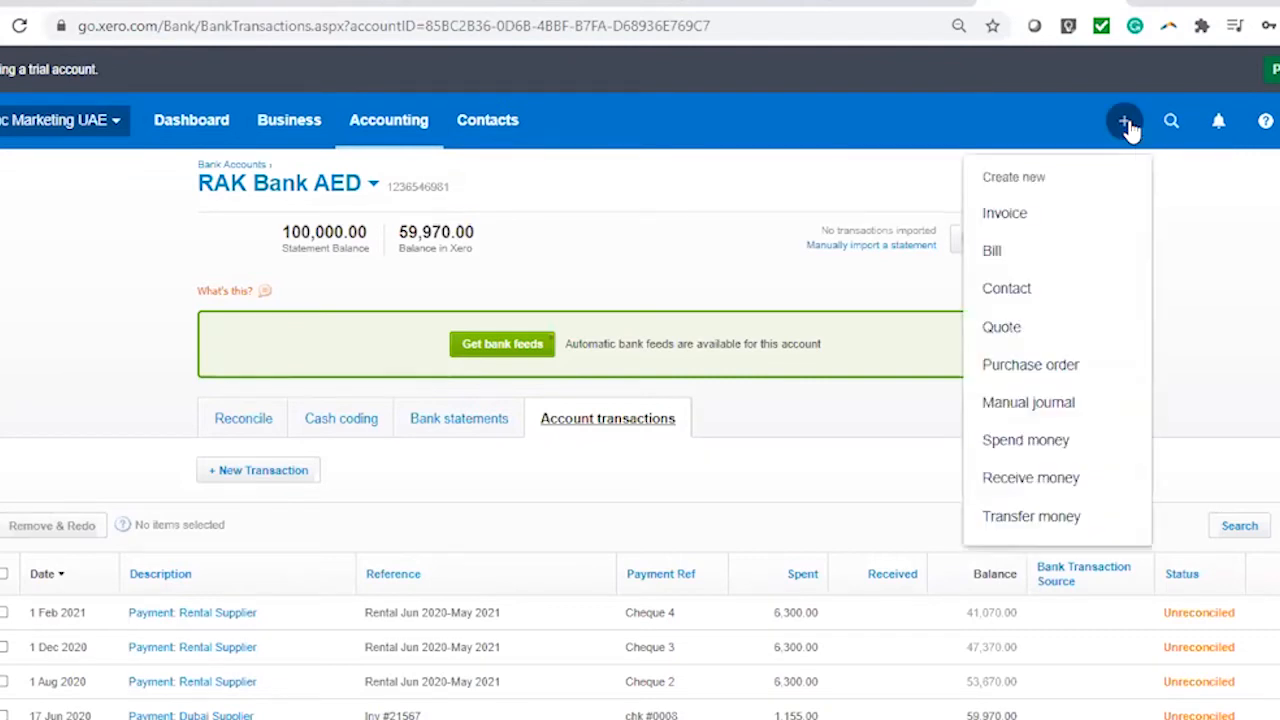
left_click(1033, 262)
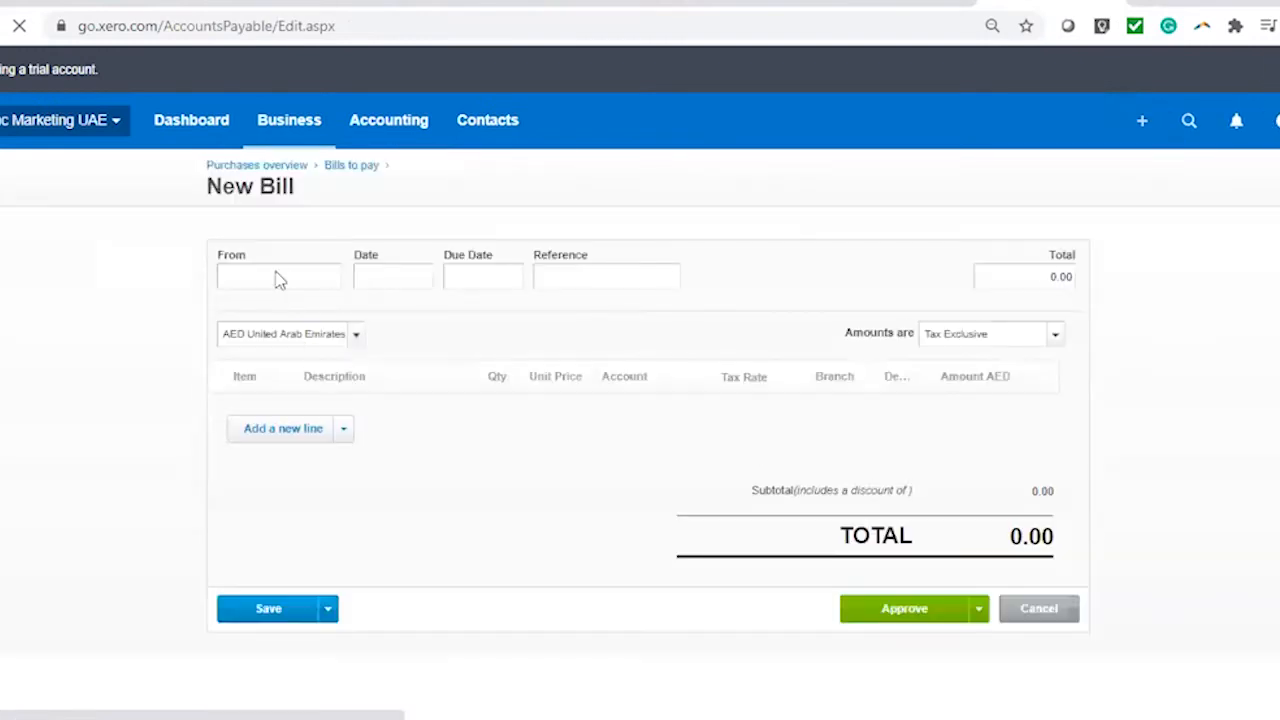
type("brigh")
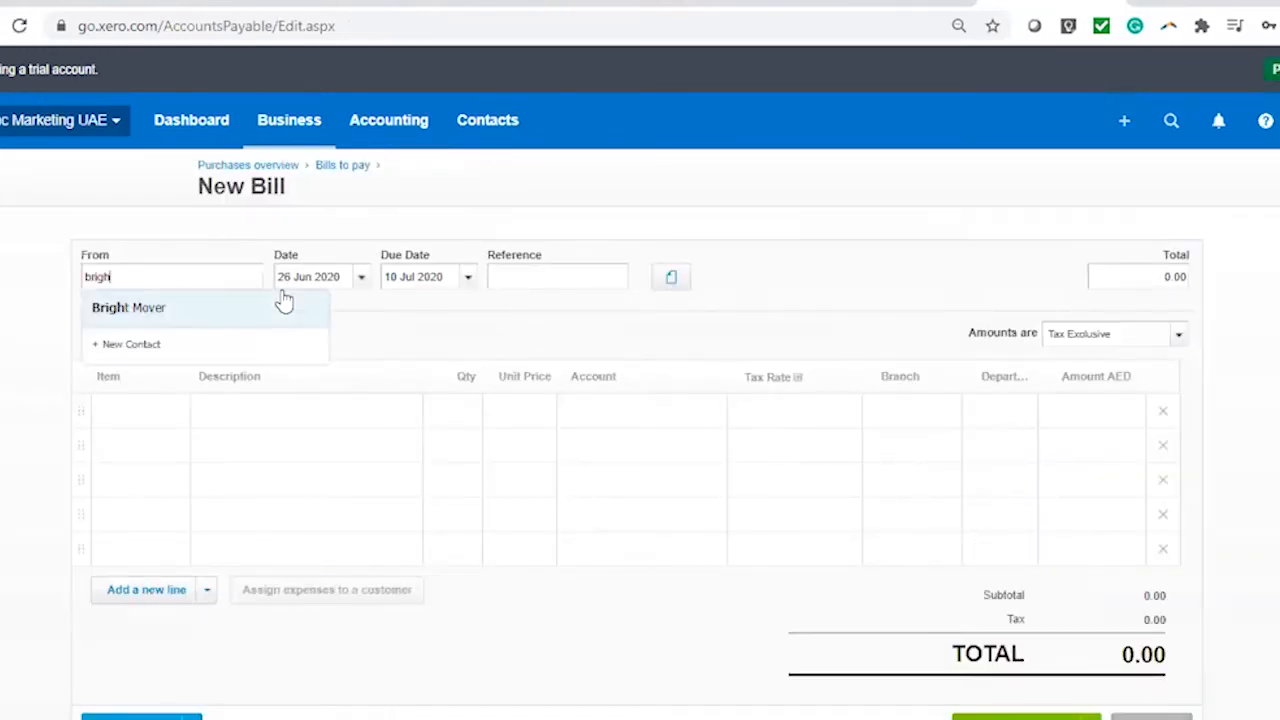
left_click(172, 309)
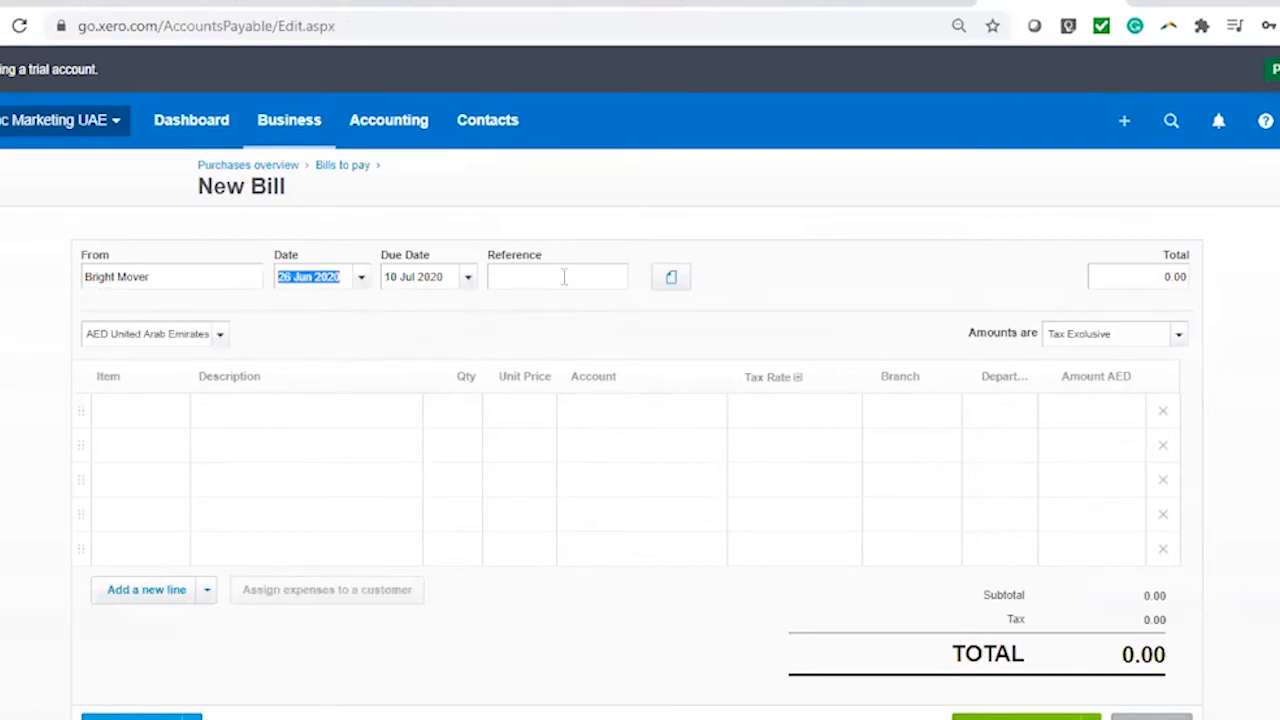
left_click(361, 279)
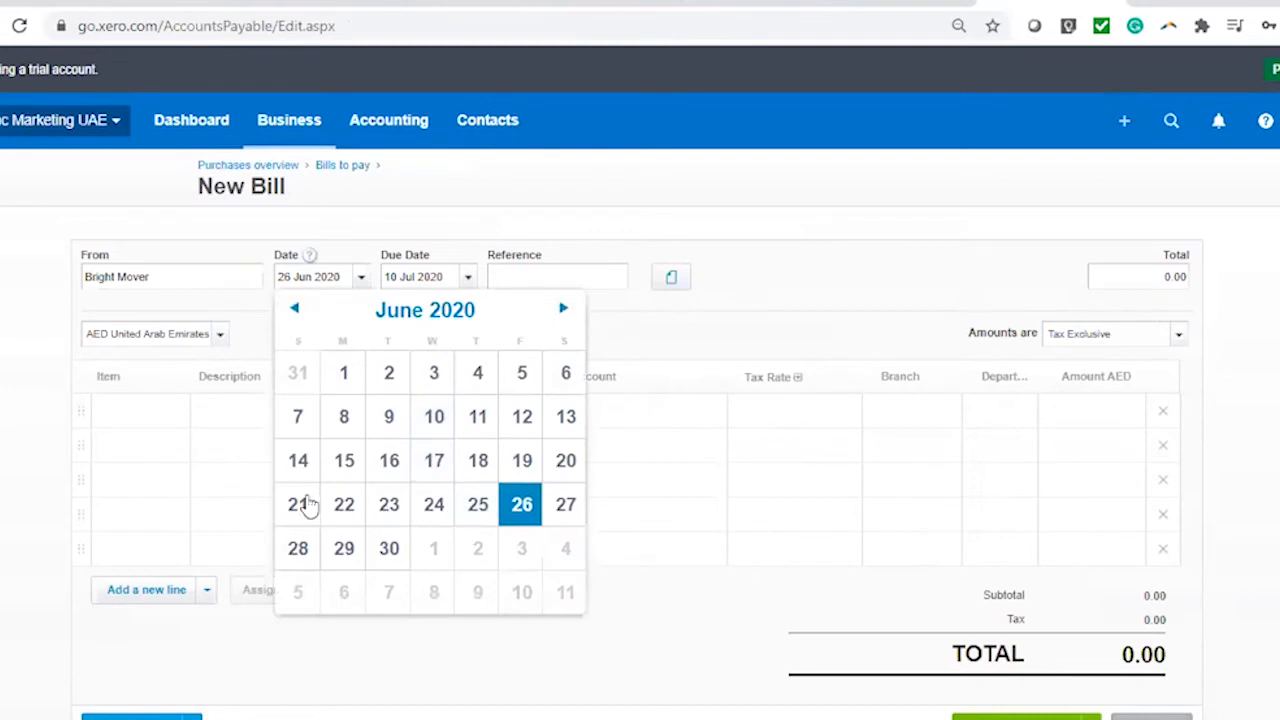
left_click(298, 504)
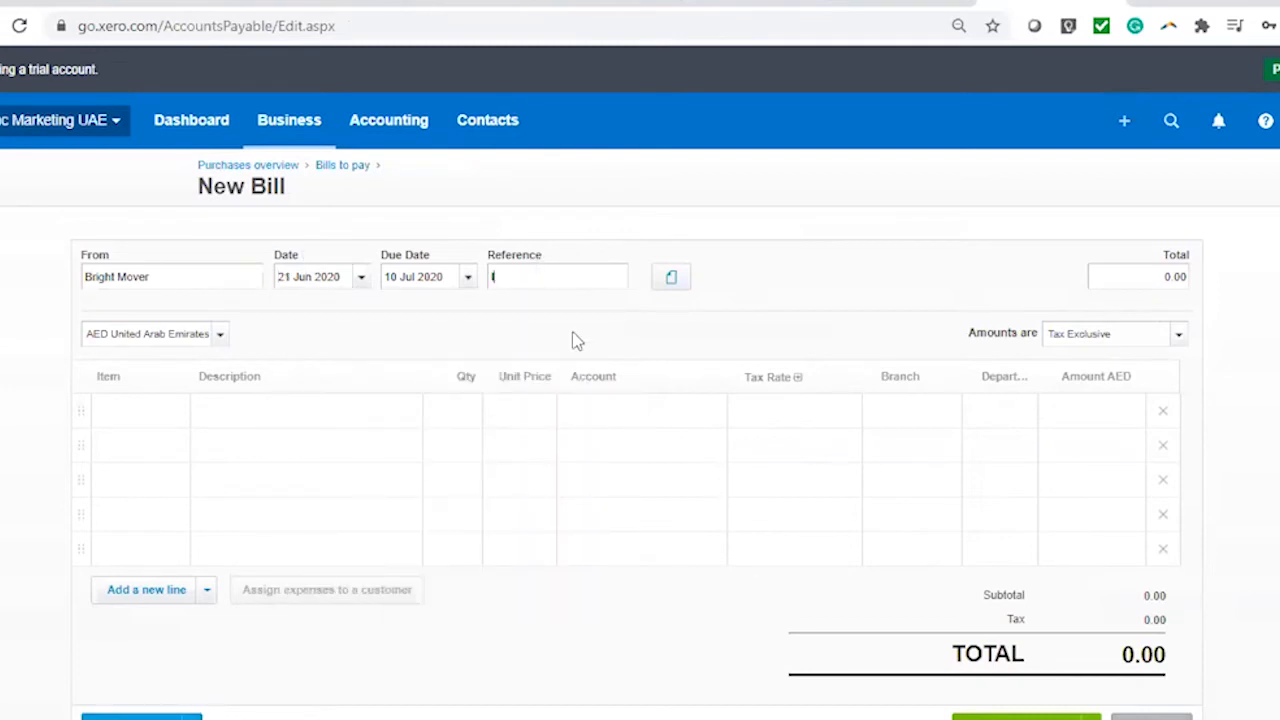
type("Inv 654789")
left_click(673, 280)
Add line 'Final Invoice for Moving Services' at 2000, charged to 429 - General Expenses
left_click(283, 421)
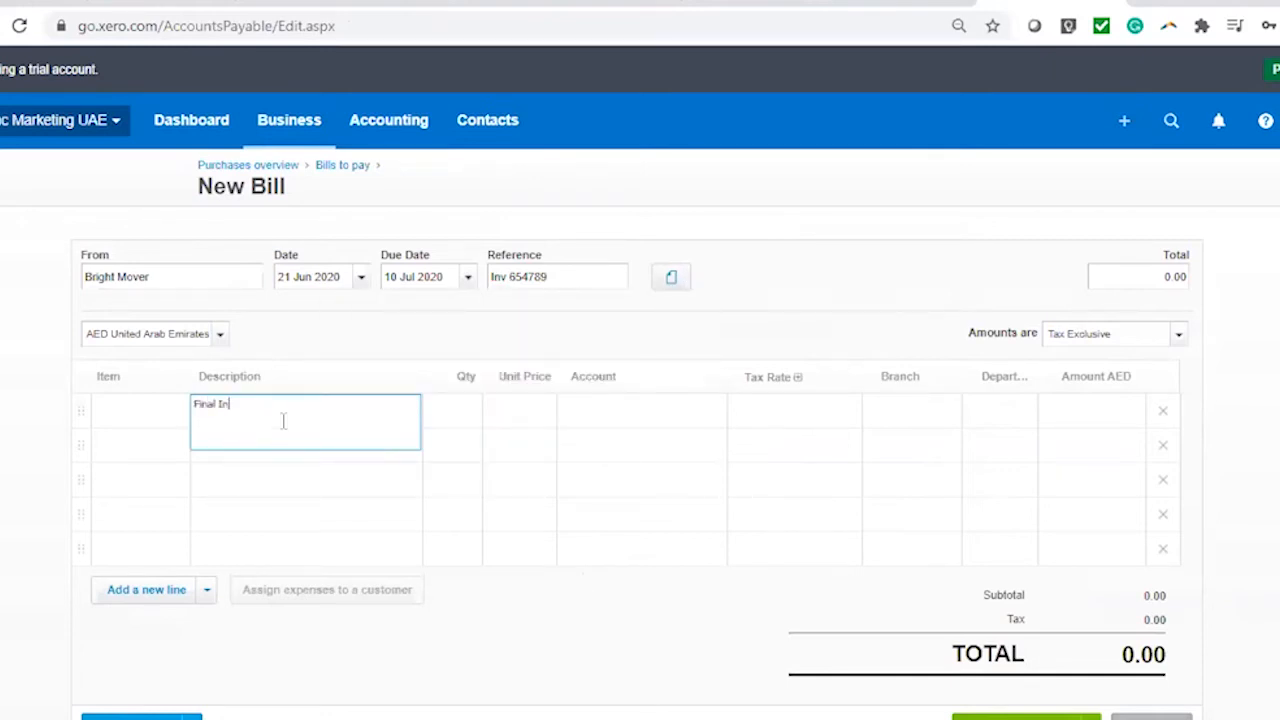
type("Final Invoice for Moving Services")
left_click(510, 421)
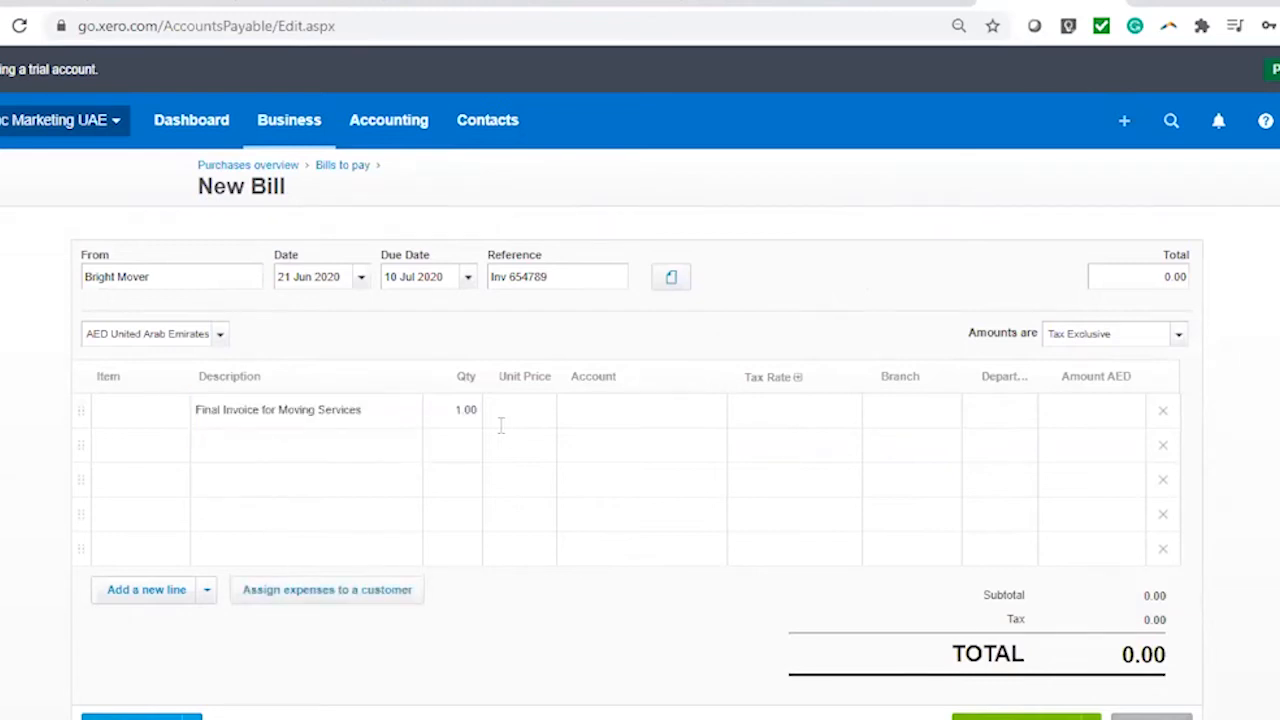
type("2000")
left_click(655, 420)
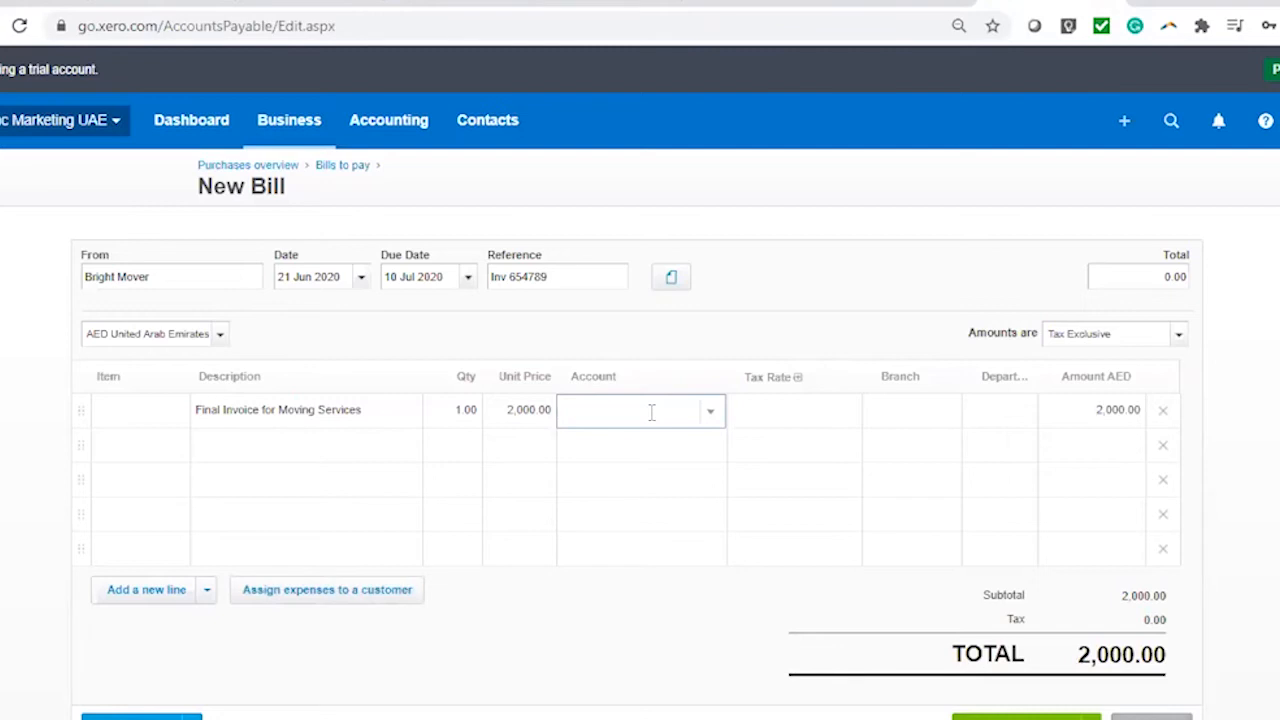
type("x")
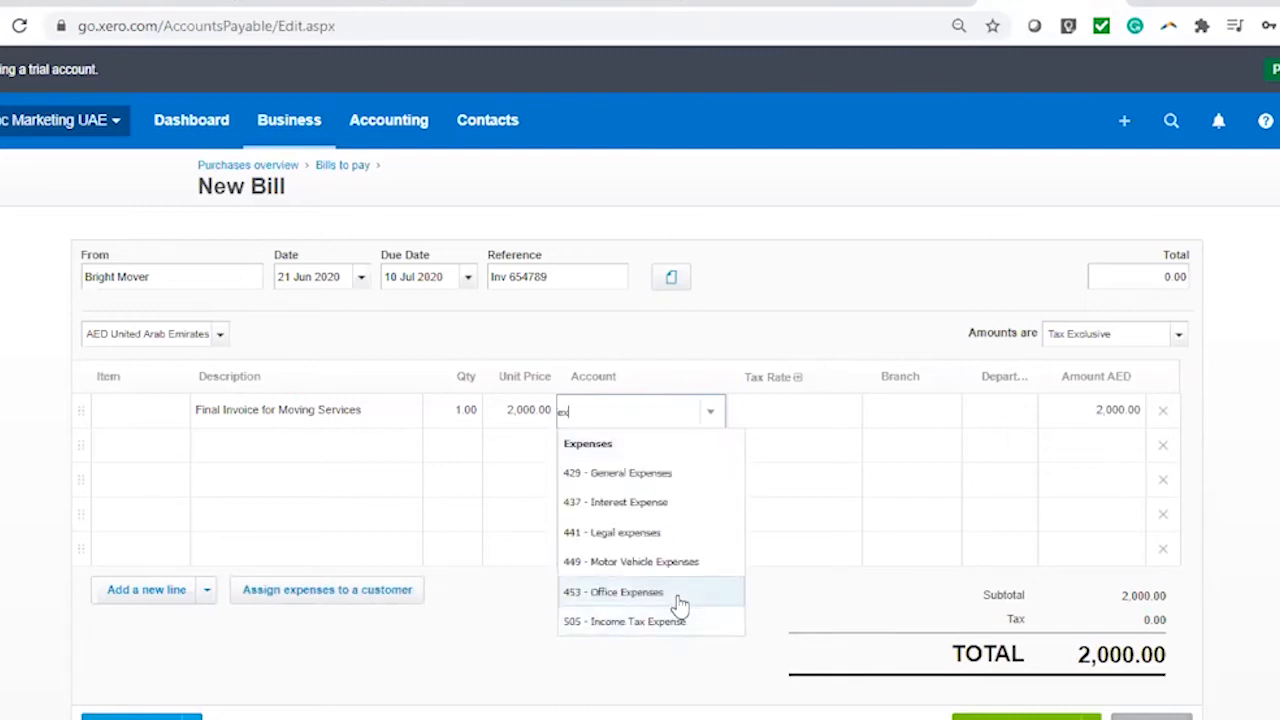
left_click(744, 482)
Set the line to UAE VAT on Expenses 5%, Branch 1, Department 1, and approve the 2,100.00 bill
left_click(803, 425)
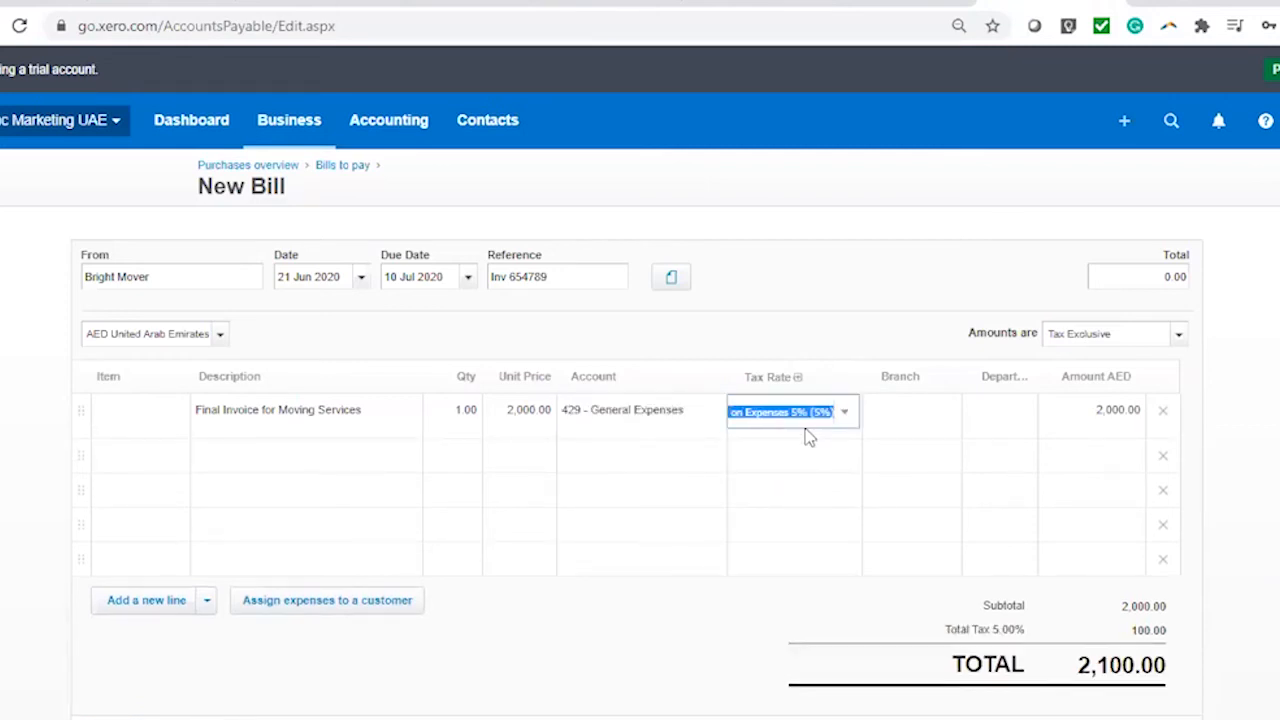
left_click(845, 418)
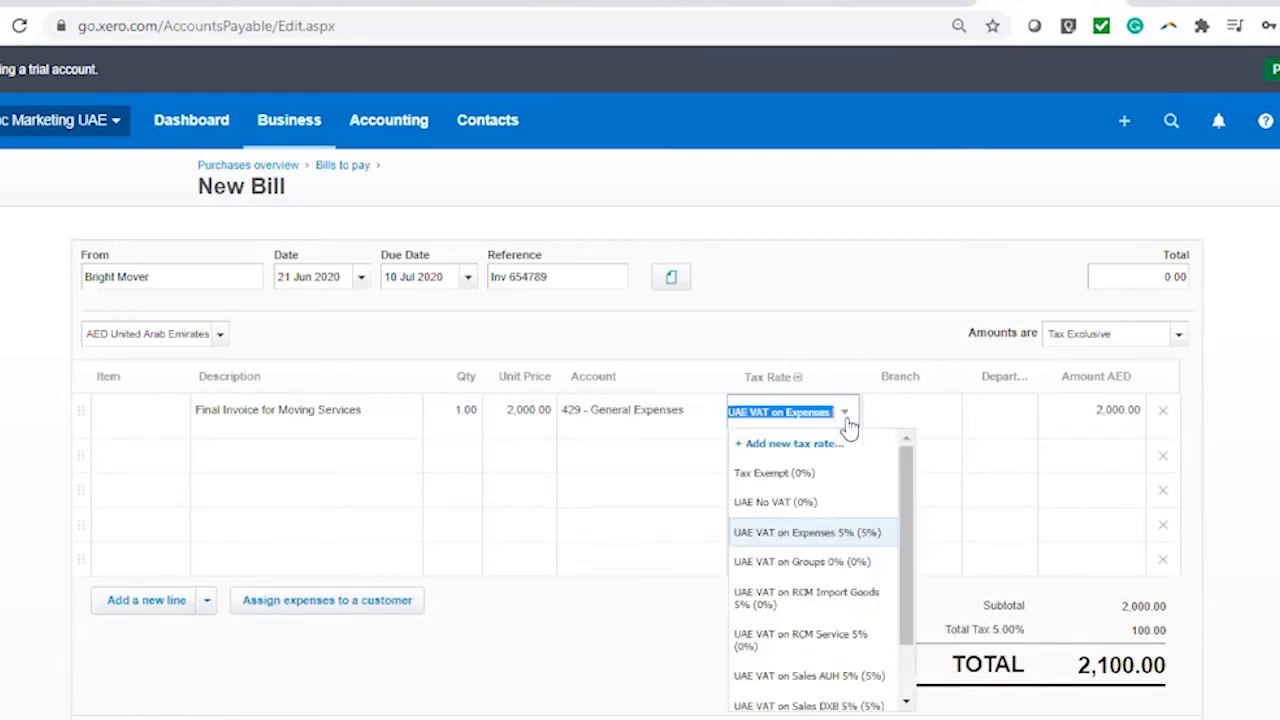
left_click(830, 538)
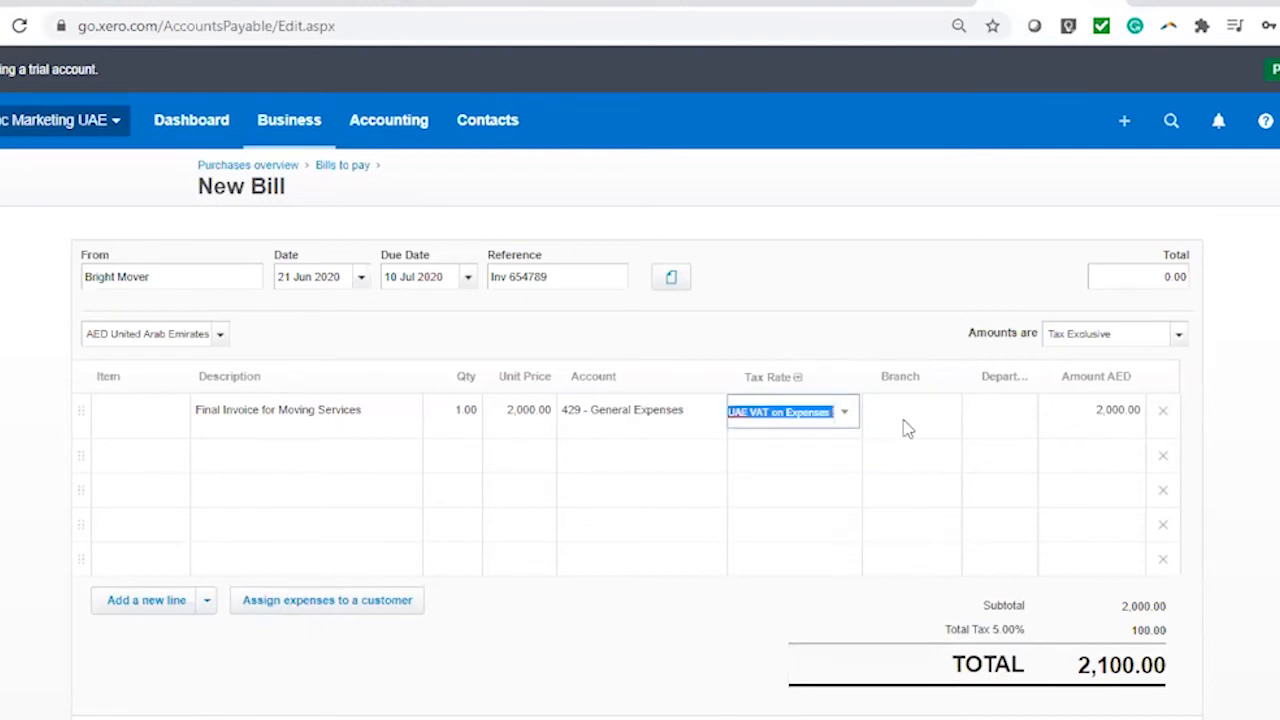
left_click(943, 418)
left_click(948, 418)
left_click(923, 505)
left_click(1028, 418)
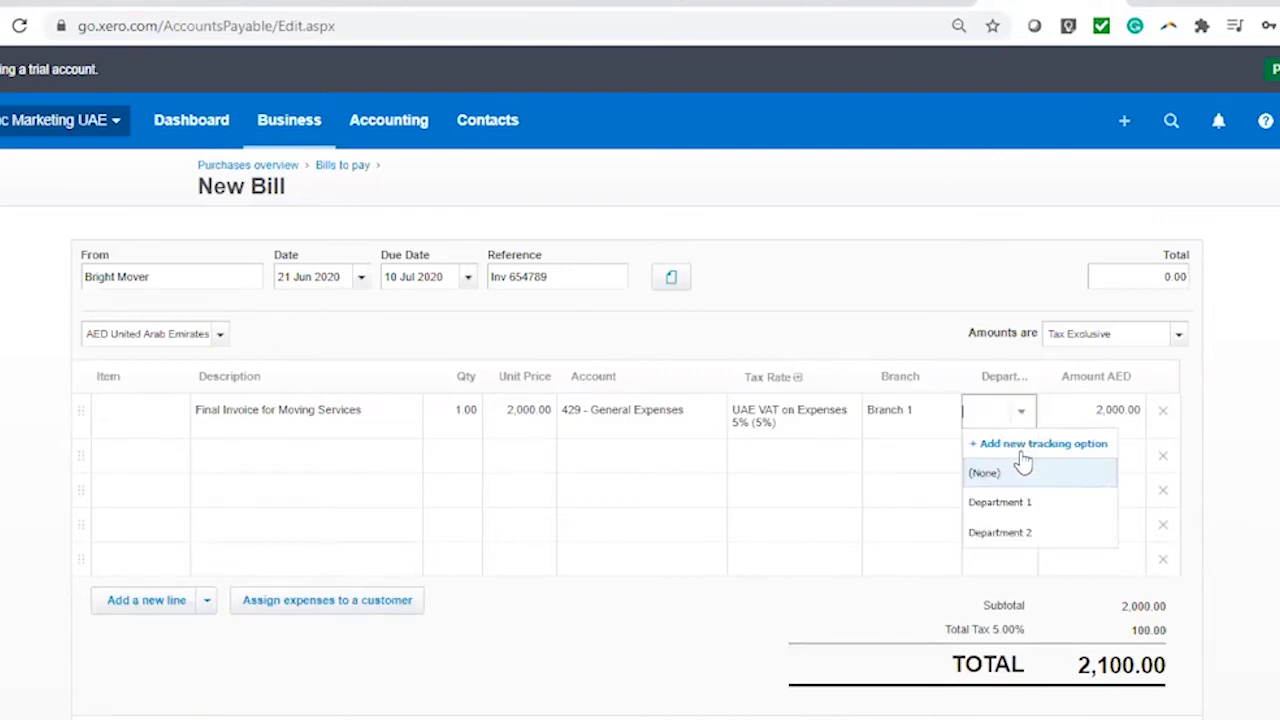
left_click(975, 503)
left_click(938, 313)
scroll(934, 314, "down", 3)
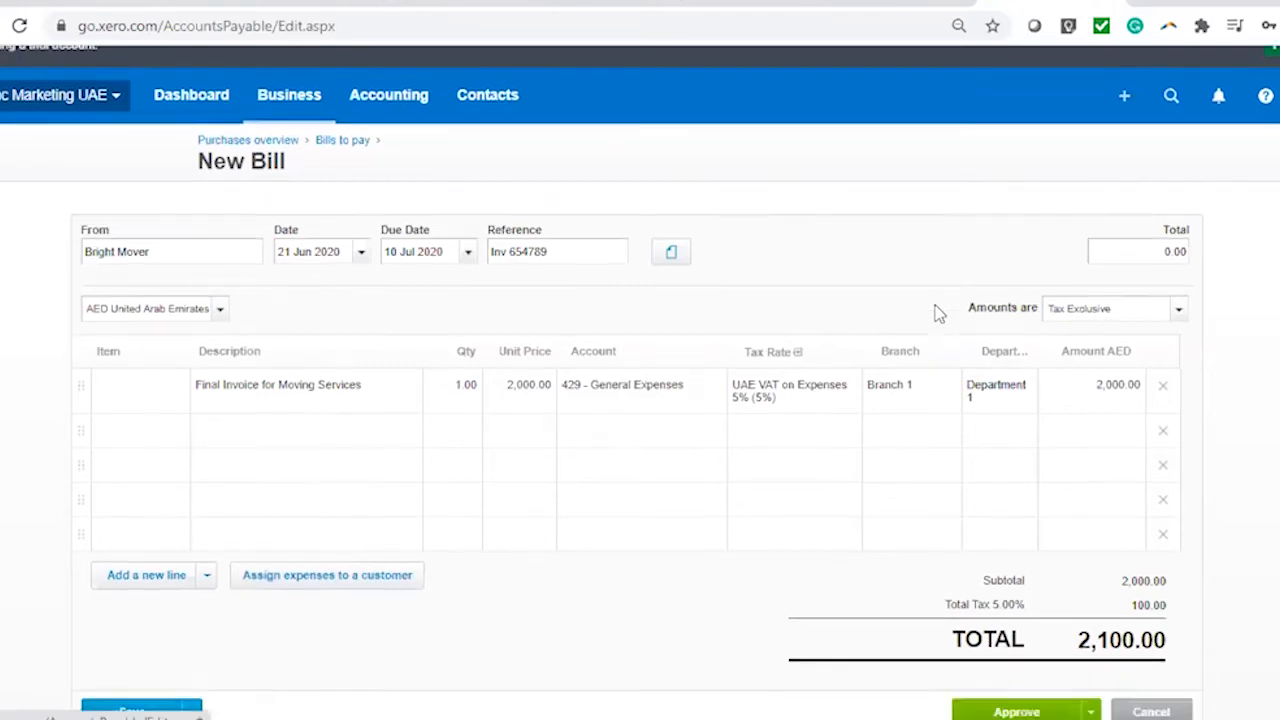
left_click(1016, 575)
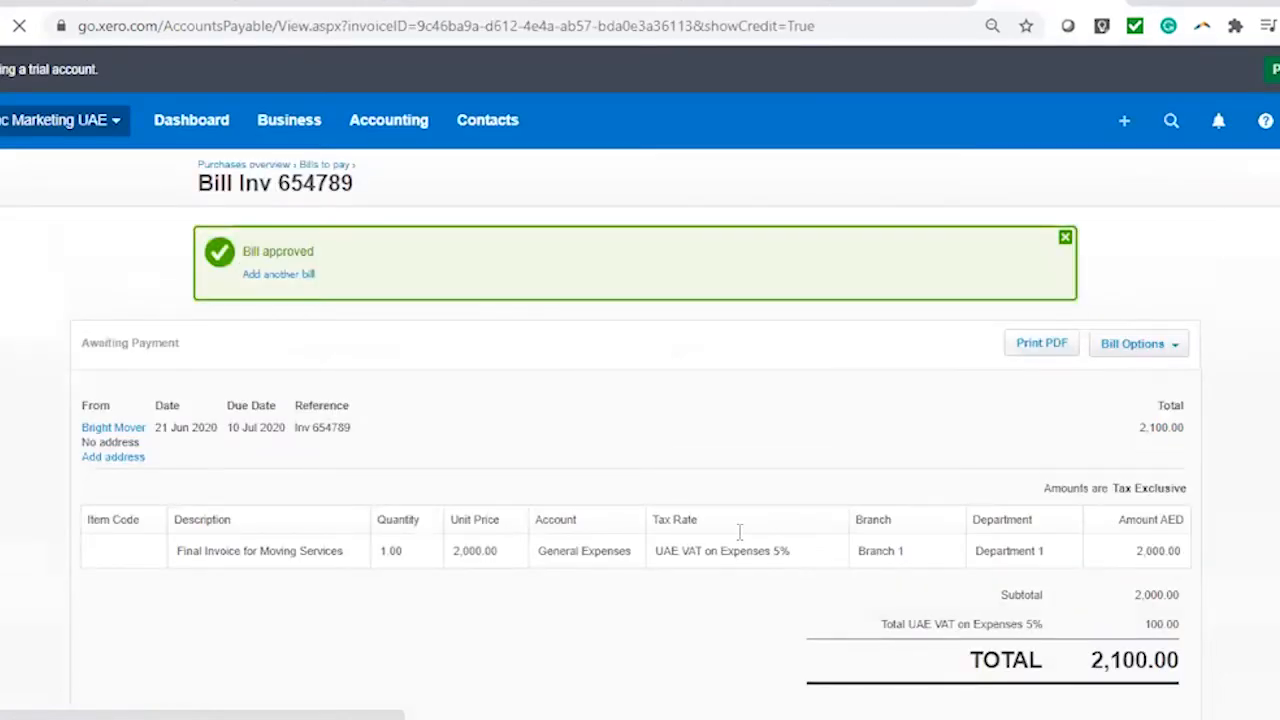
Skip the Allocate Credit prompt and back out of crediting the bill, leaving 1,000.00 credit unapplied
scroll(850, 484, "down", 4)
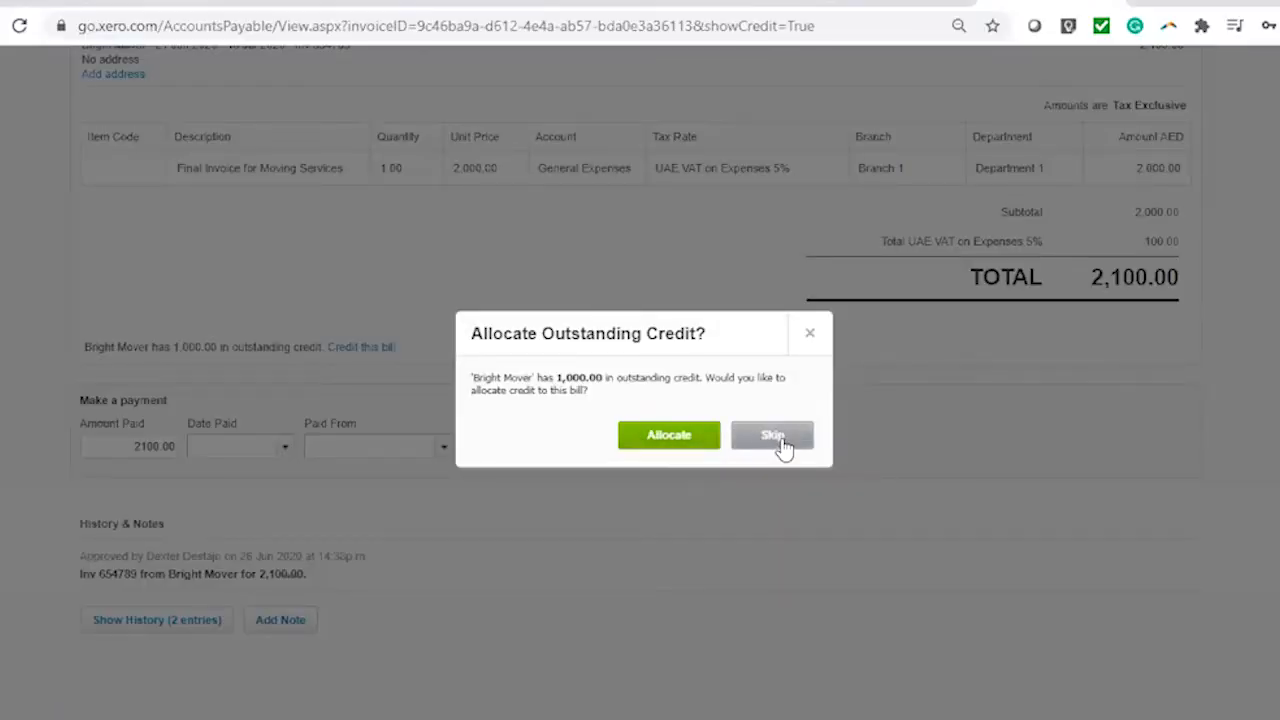
left_click(775, 436)
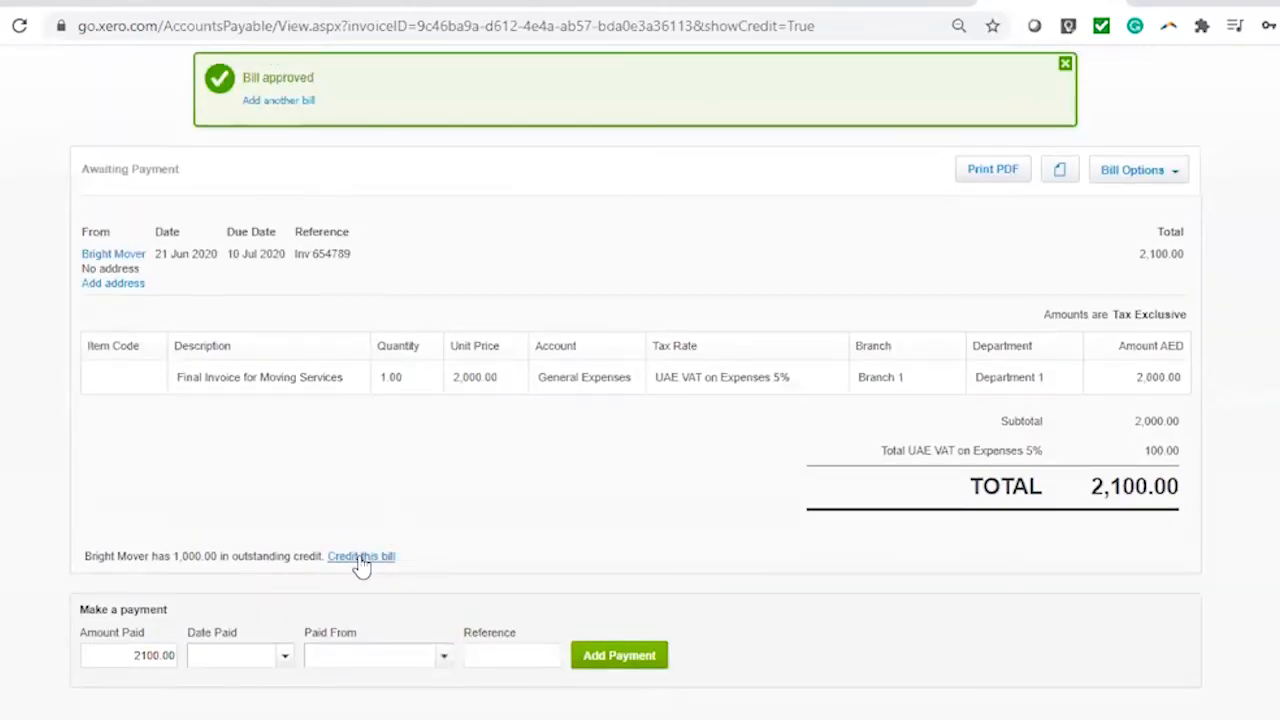
left_click(362, 557)
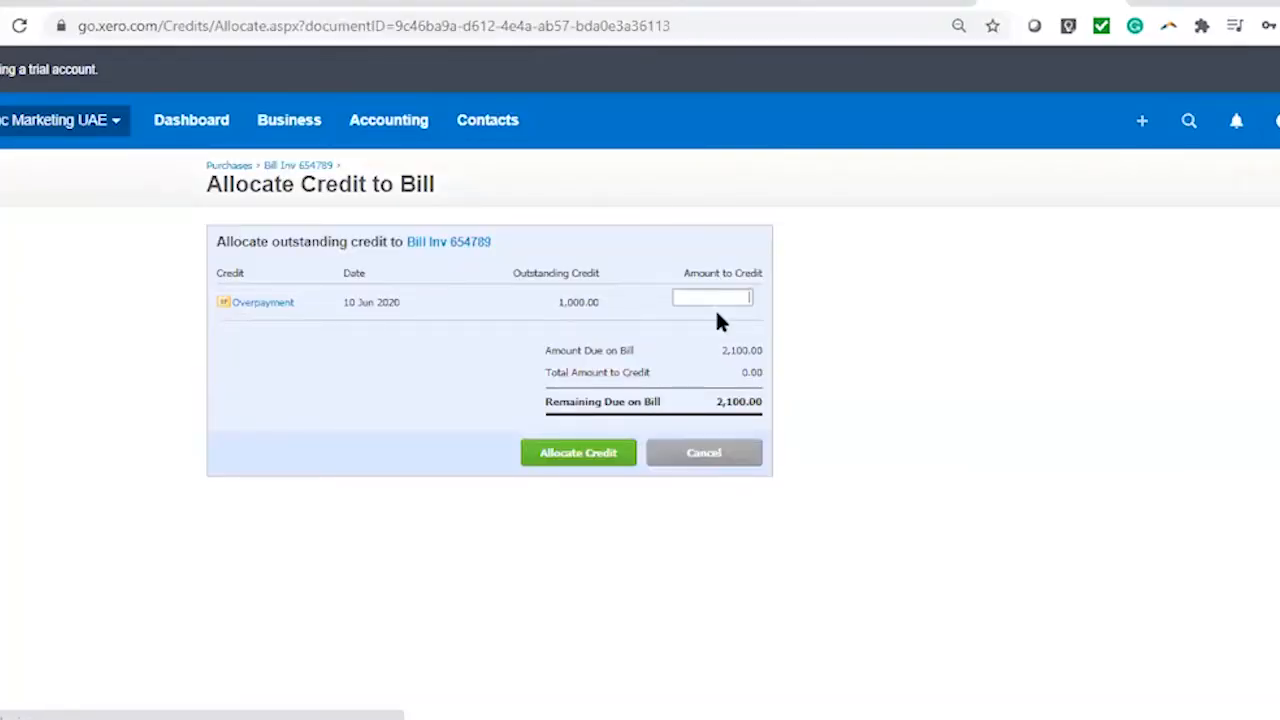
left_click(736, 460)
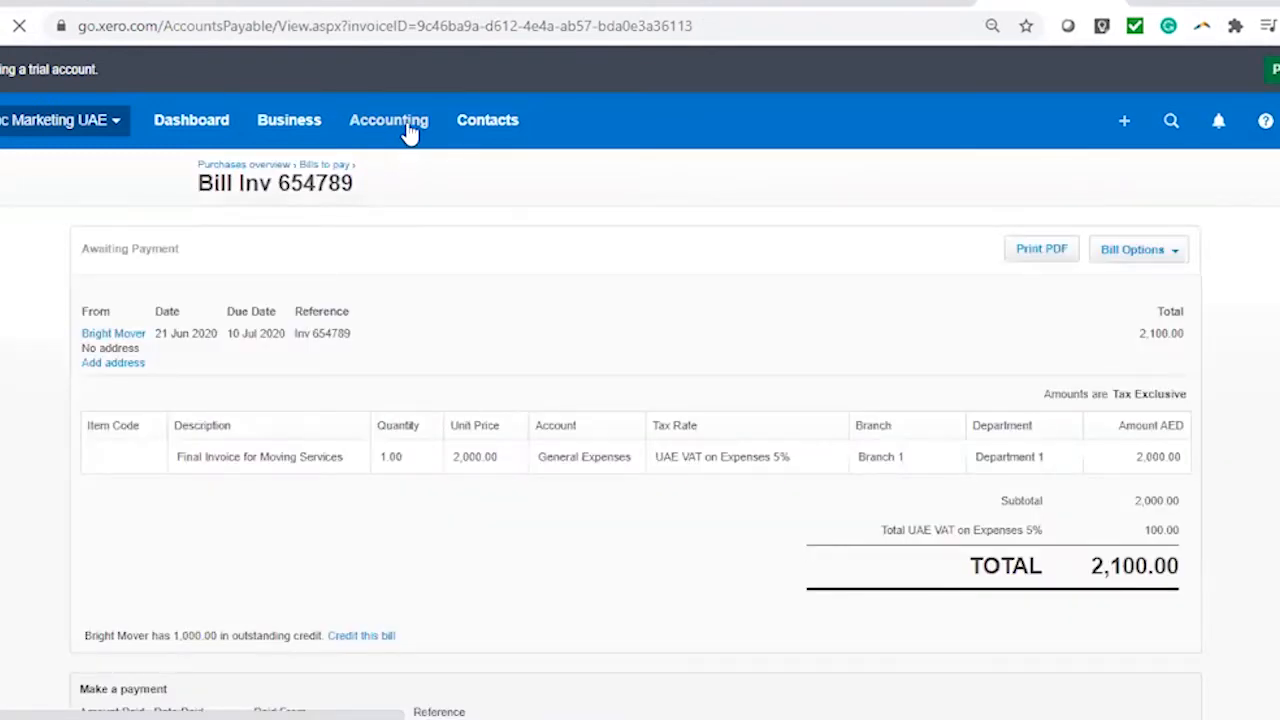
left_click(407, 128)
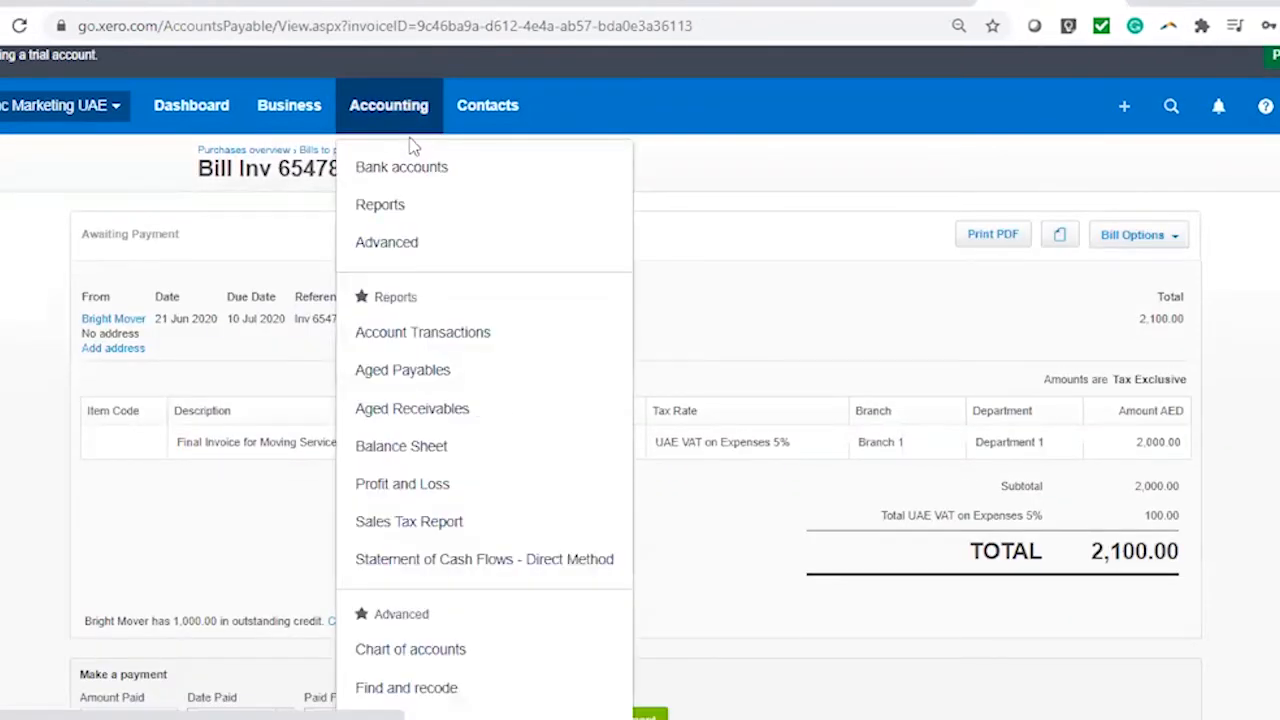
Find Bright Mover's (1,000.00) overpayment in the Purchases bills list and open it
left_click(288, 108)
left_click(298, 474)
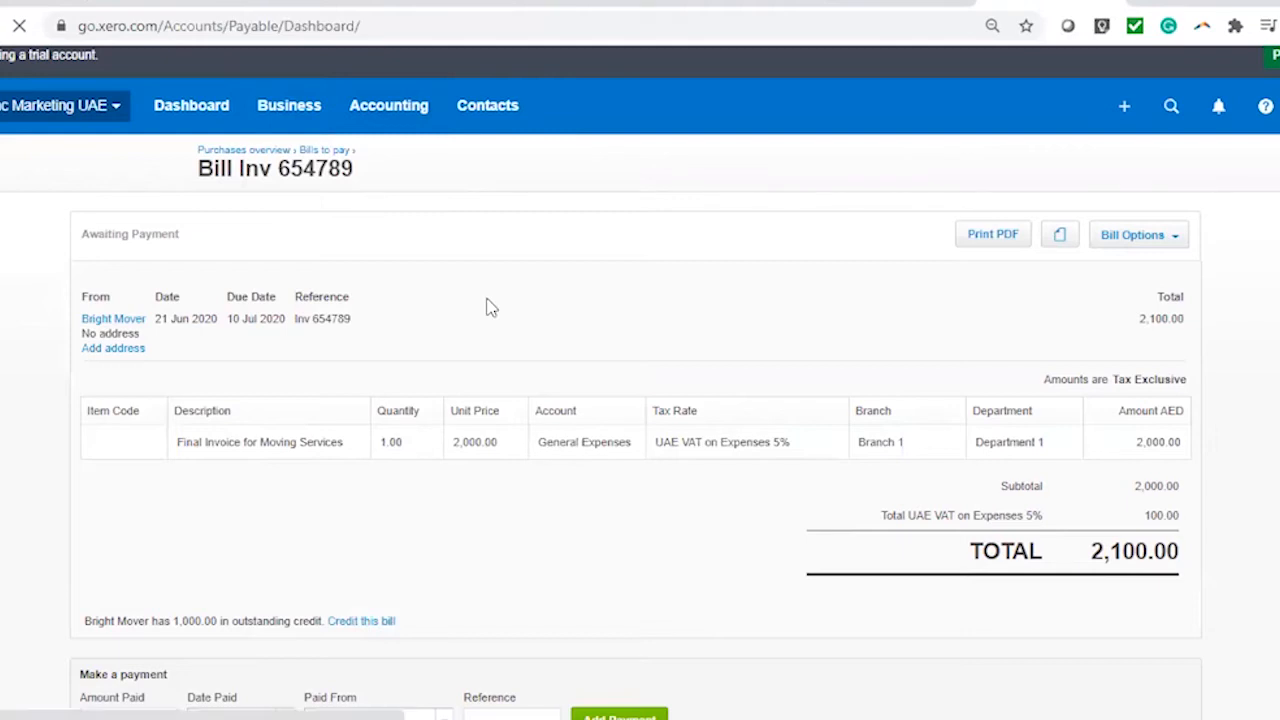
scroll(568, 375, "down", 4)
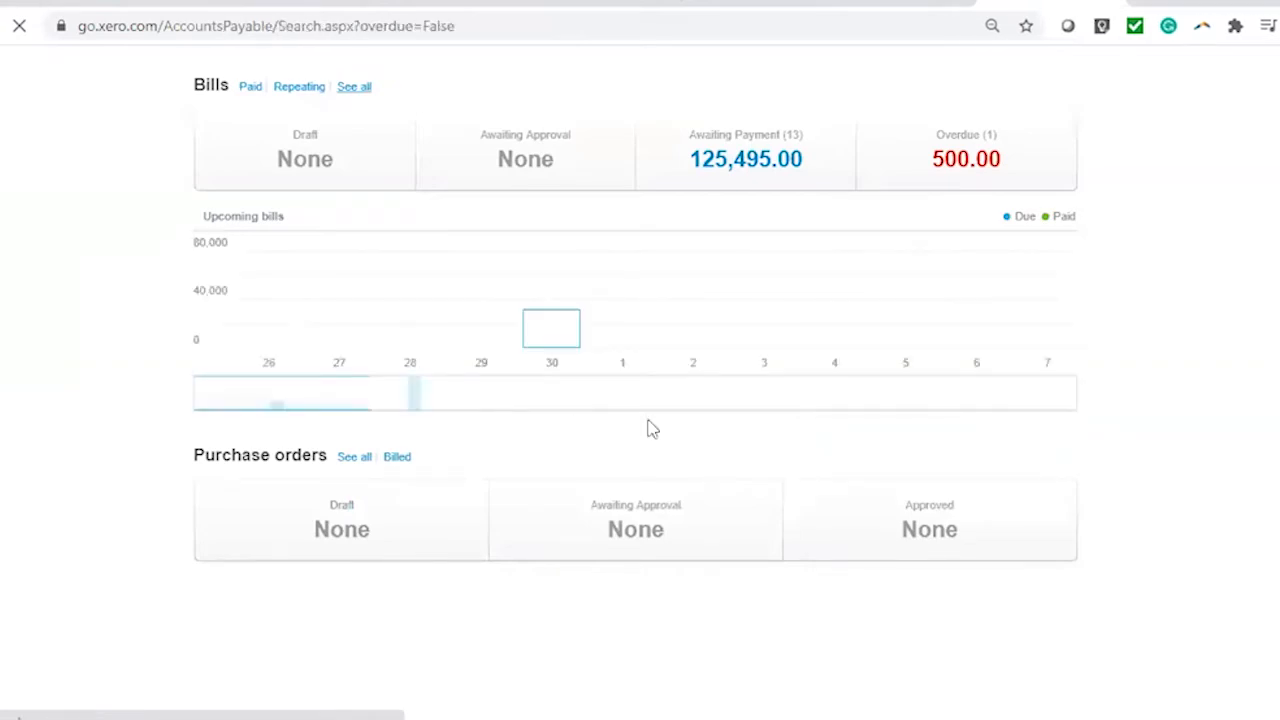
scroll(1071, 486, "down", 5)
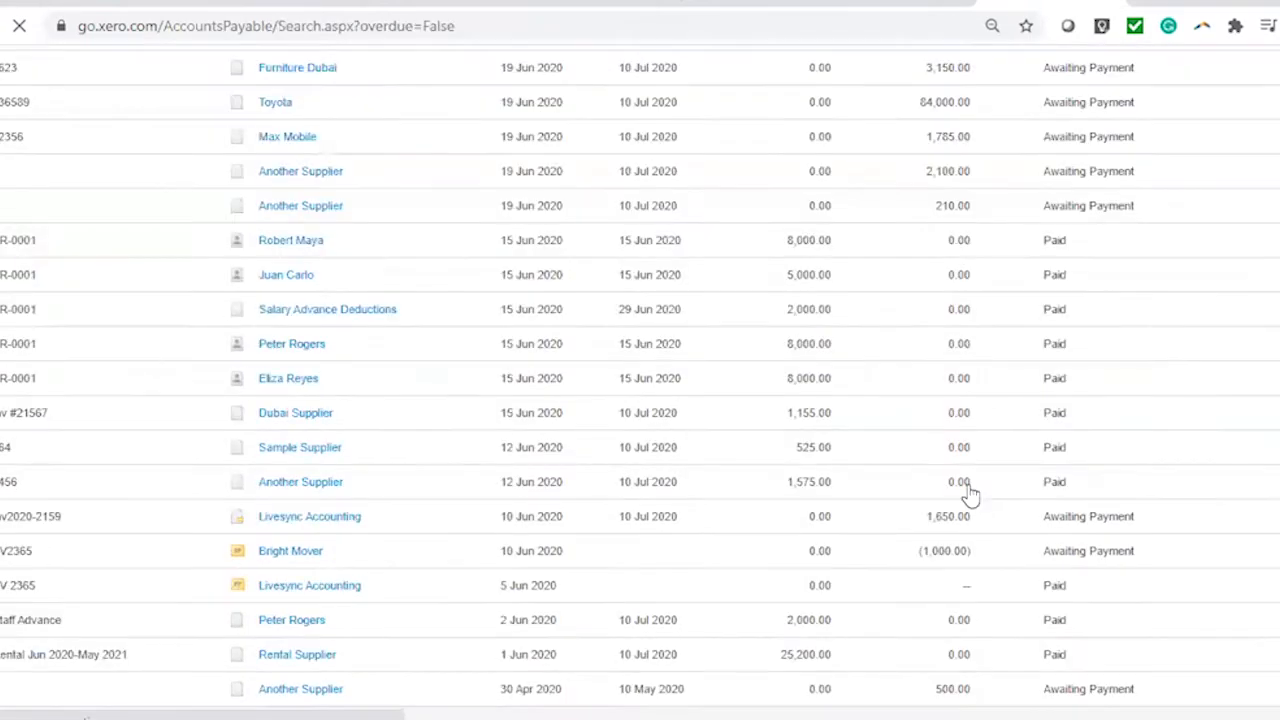
scroll(460, 460, "down", 2)
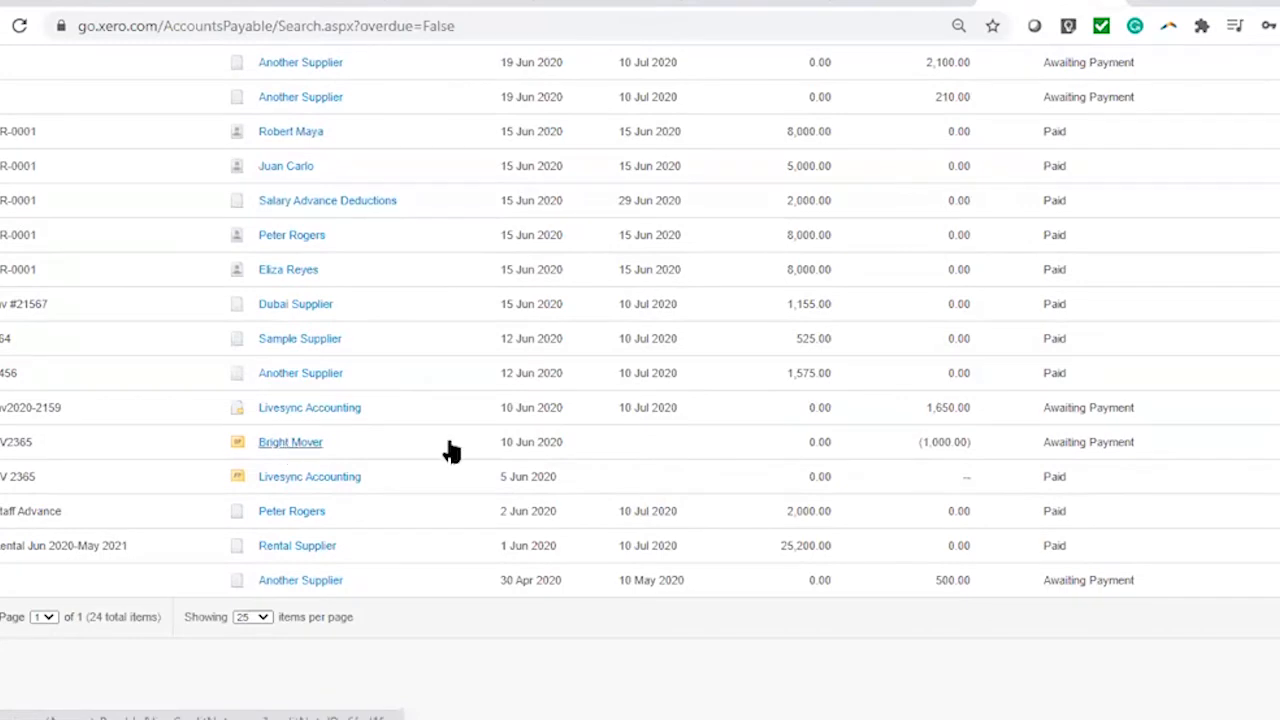
left_click(291, 447)
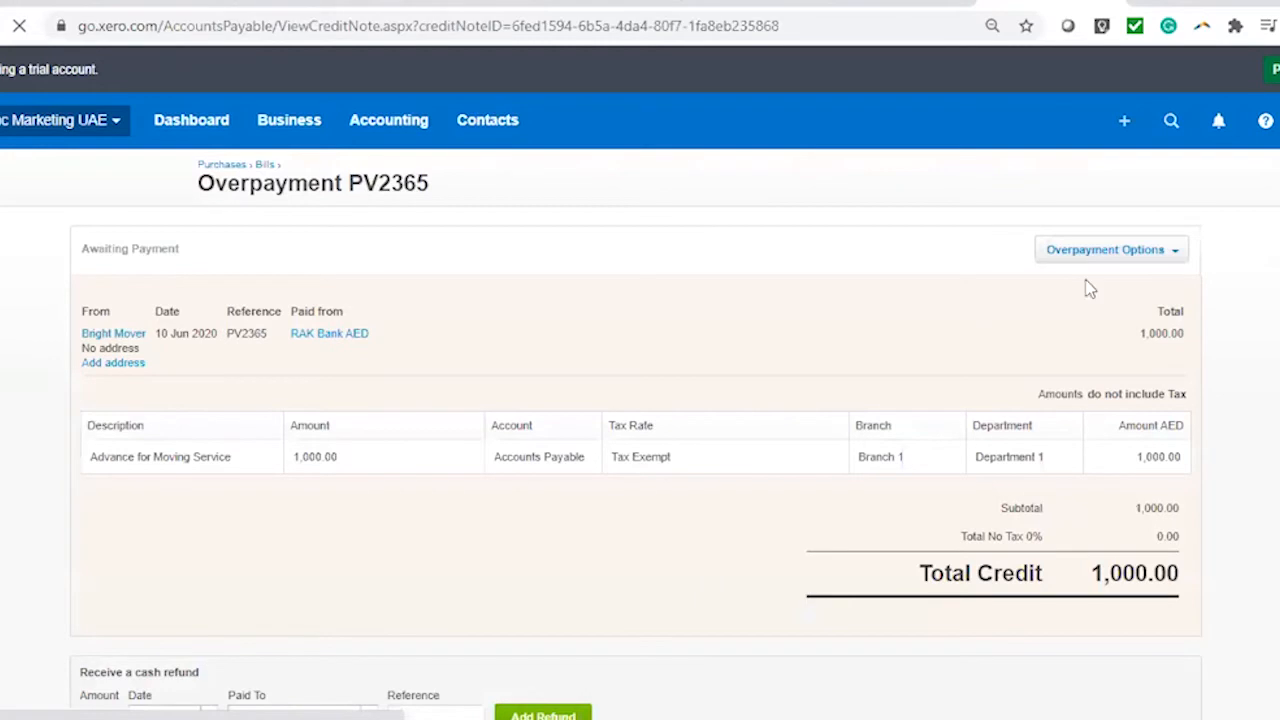
Allocate 1,000.00 of the Bright Mover overpayment credit to bill Inv 654789
left_click(1163, 249)
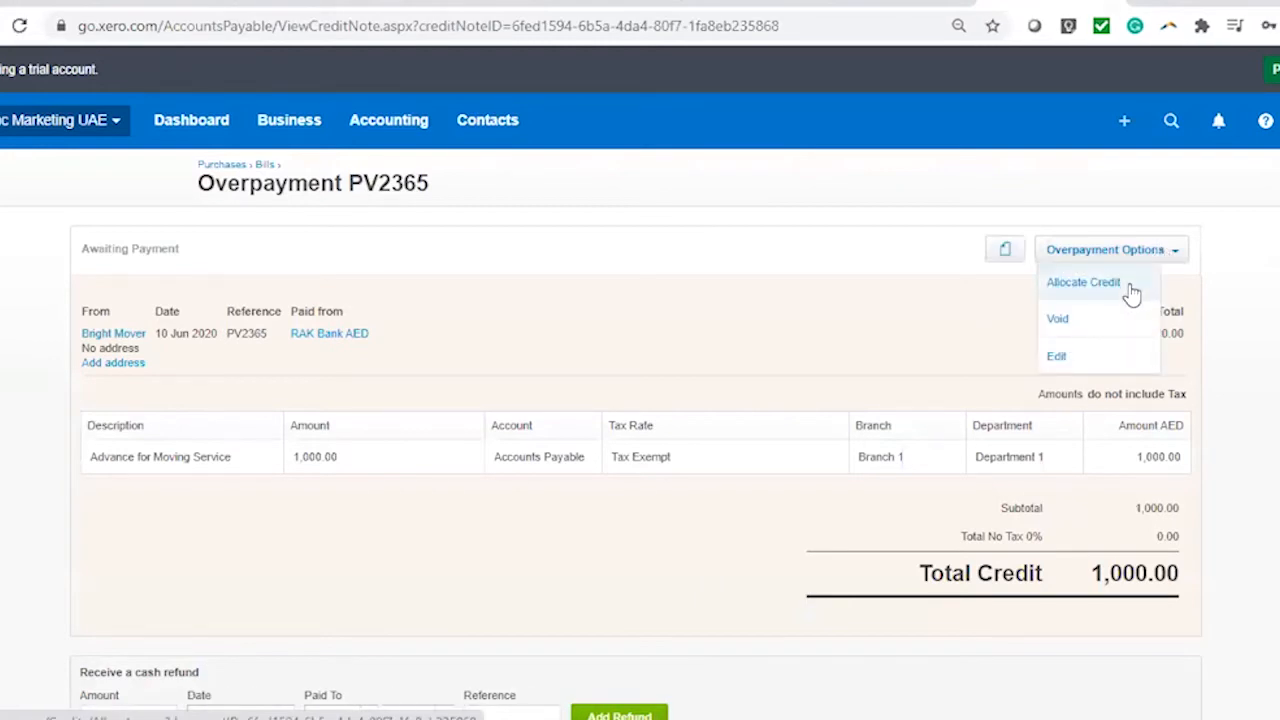
scroll(600, 405, "down", 1)
scroll(598, 410, "down", 2)
scroll(594, 366, "up", 1)
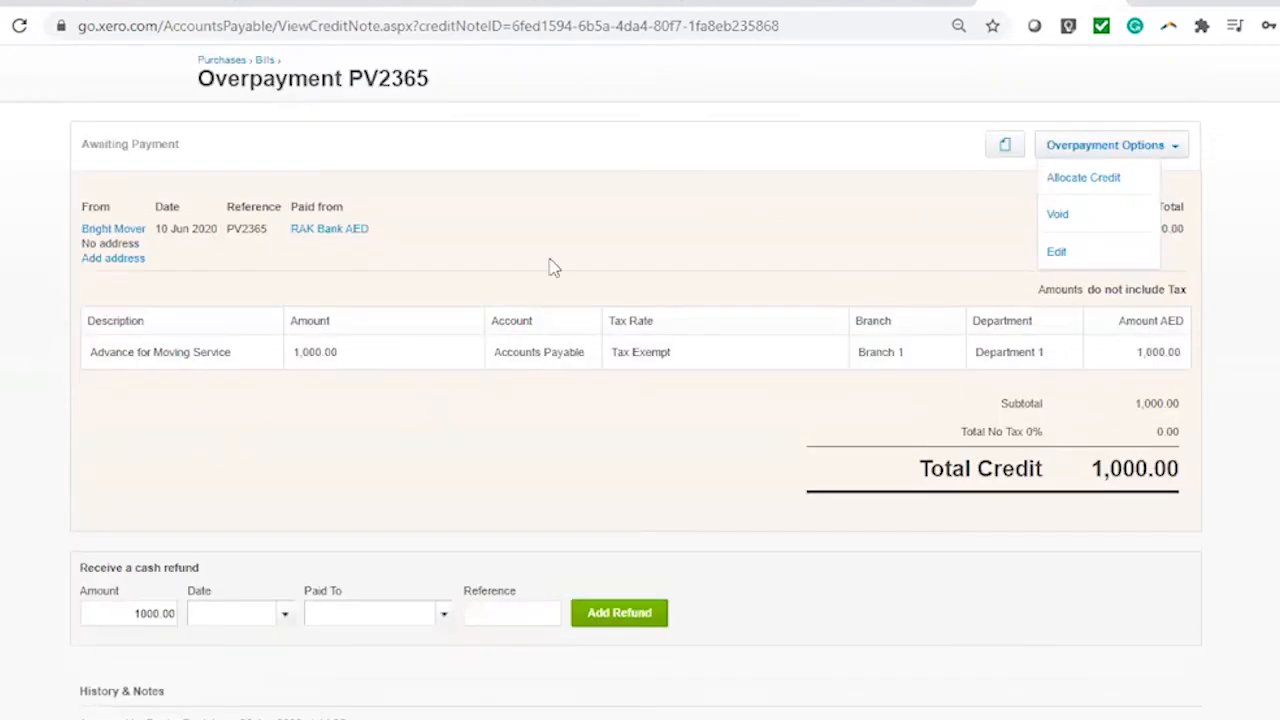
left_click(1100, 188)
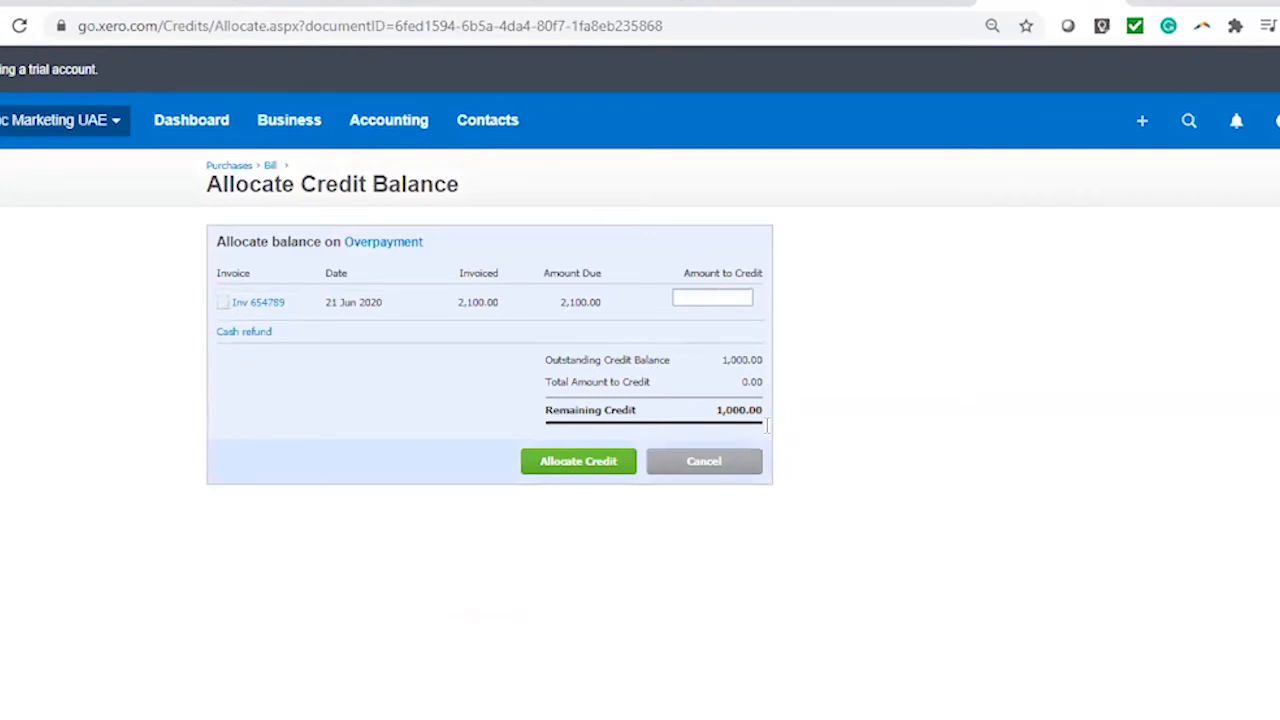
type("000")
left_click(904, 374)
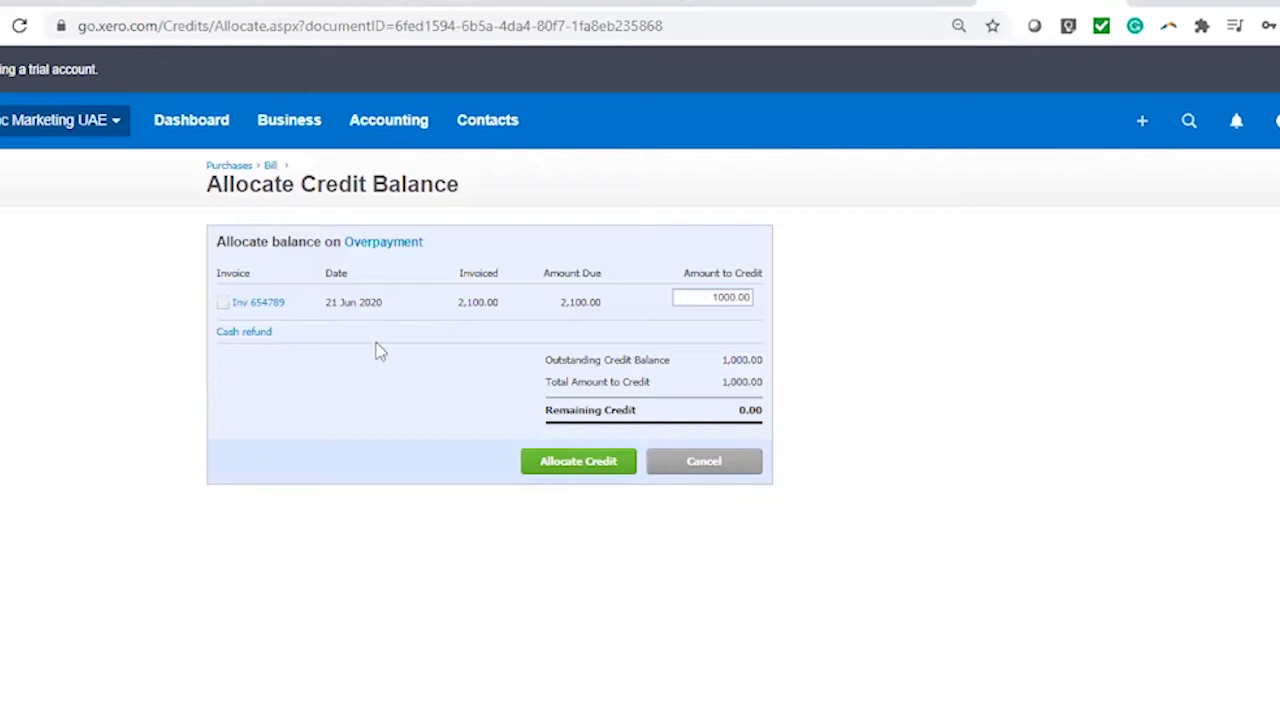
Allocate the 1,000.00 PV2365 credit to bill Inv 654789, leaving 0.00 remaining
left_click(607, 470)
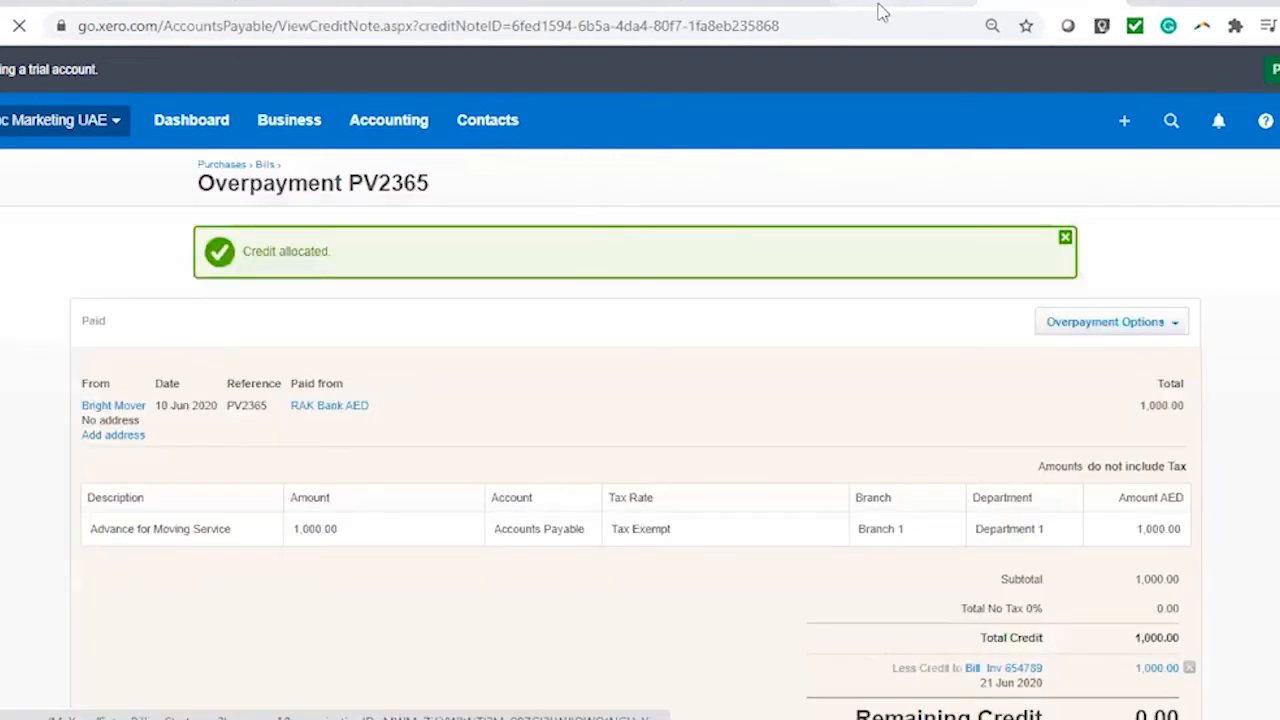
left_click(392, 125)
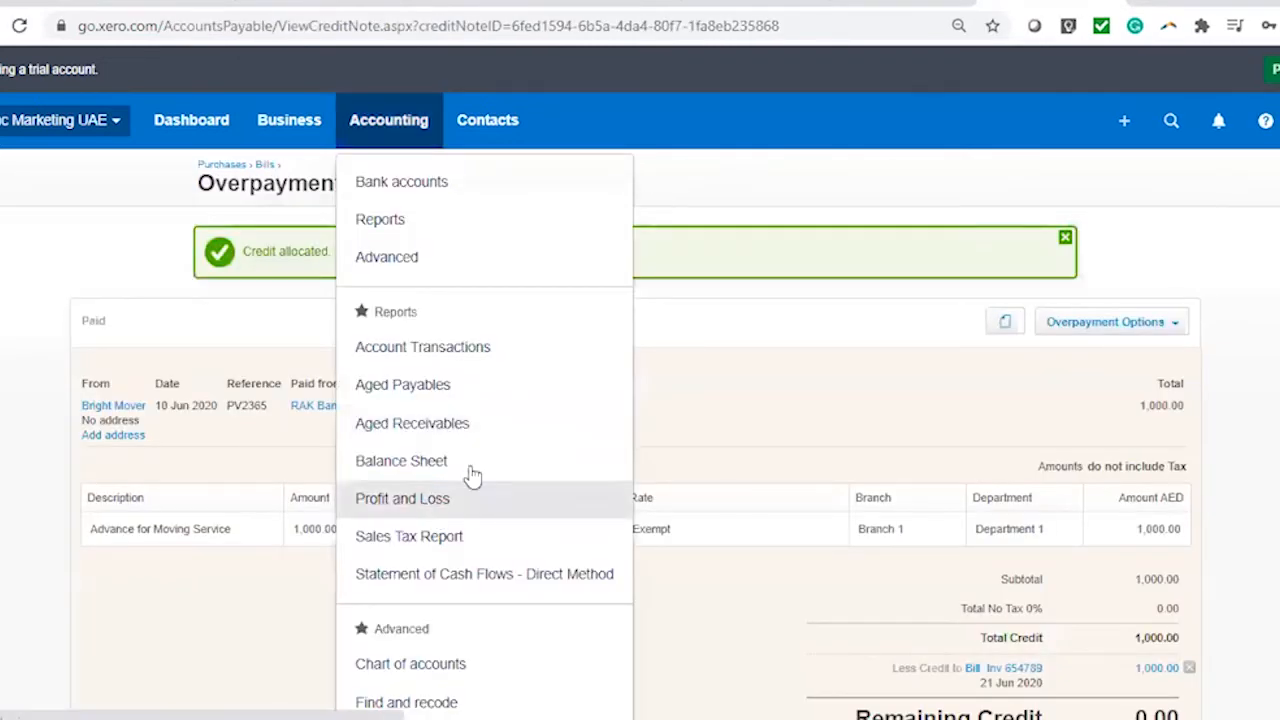
Open the June 2020 Aged Payables report in a new tab and confirm Inv 654789 now shows 1,100.00
right_click(427, 395)
left_click(470, 403)
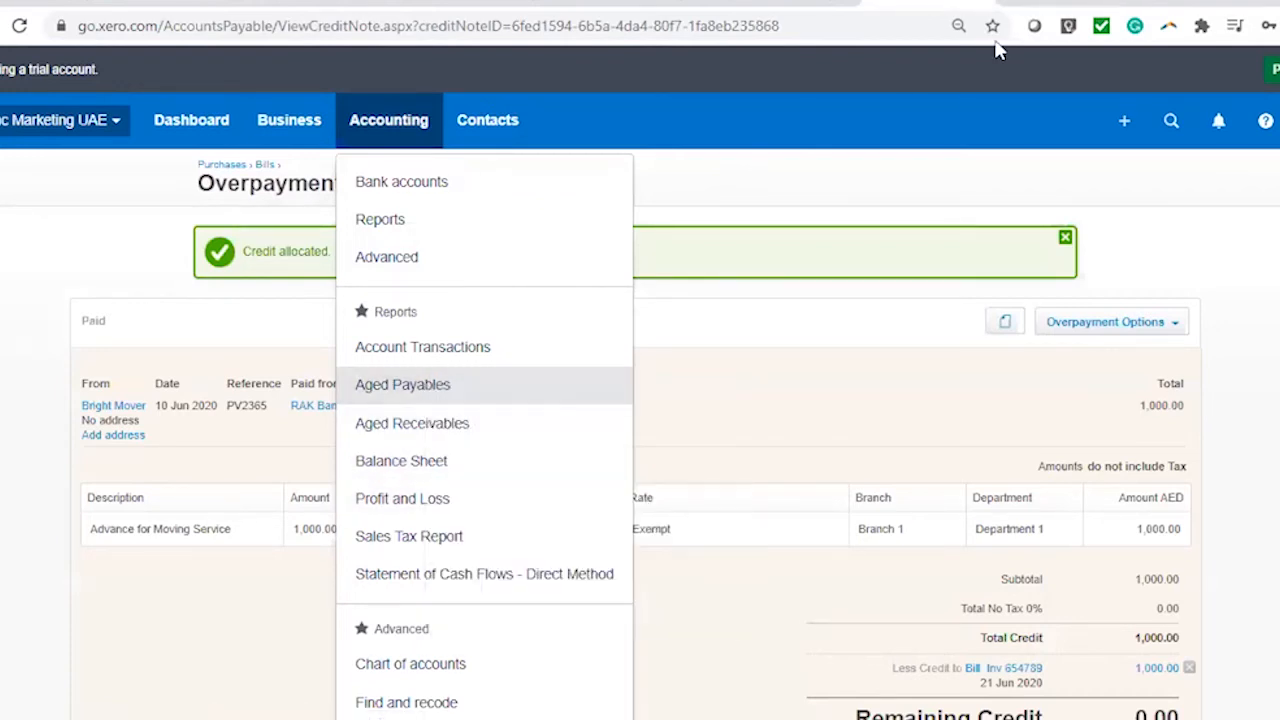
left_click(1037, 3)
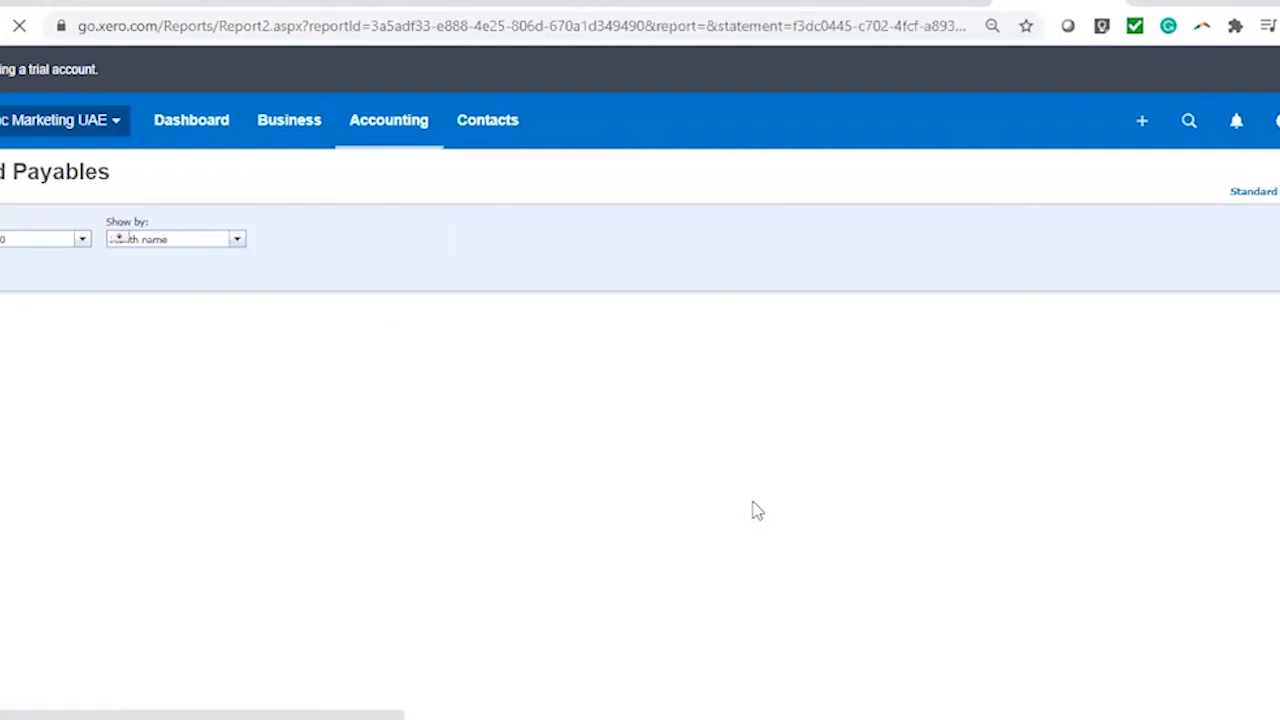
scroll(754, 509, "down", 5)
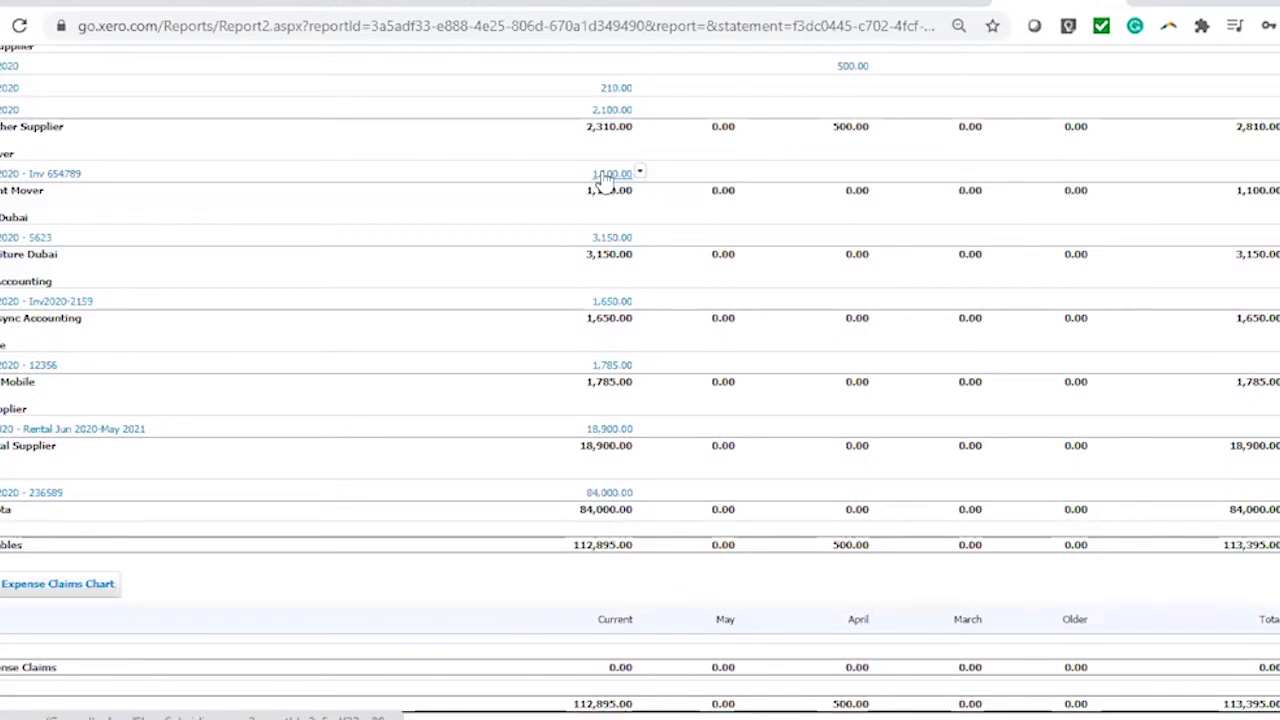
scroll(712, 400, "up", 1)
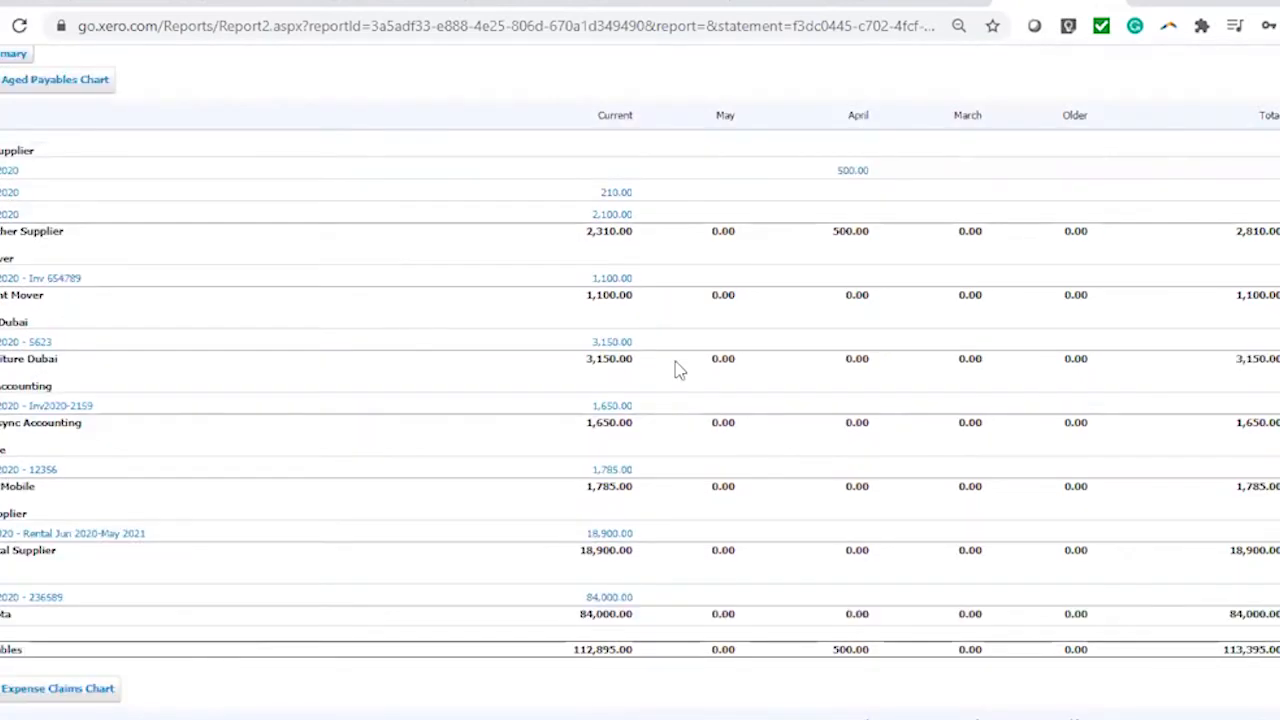
scroll(720, 320, "up", 4)
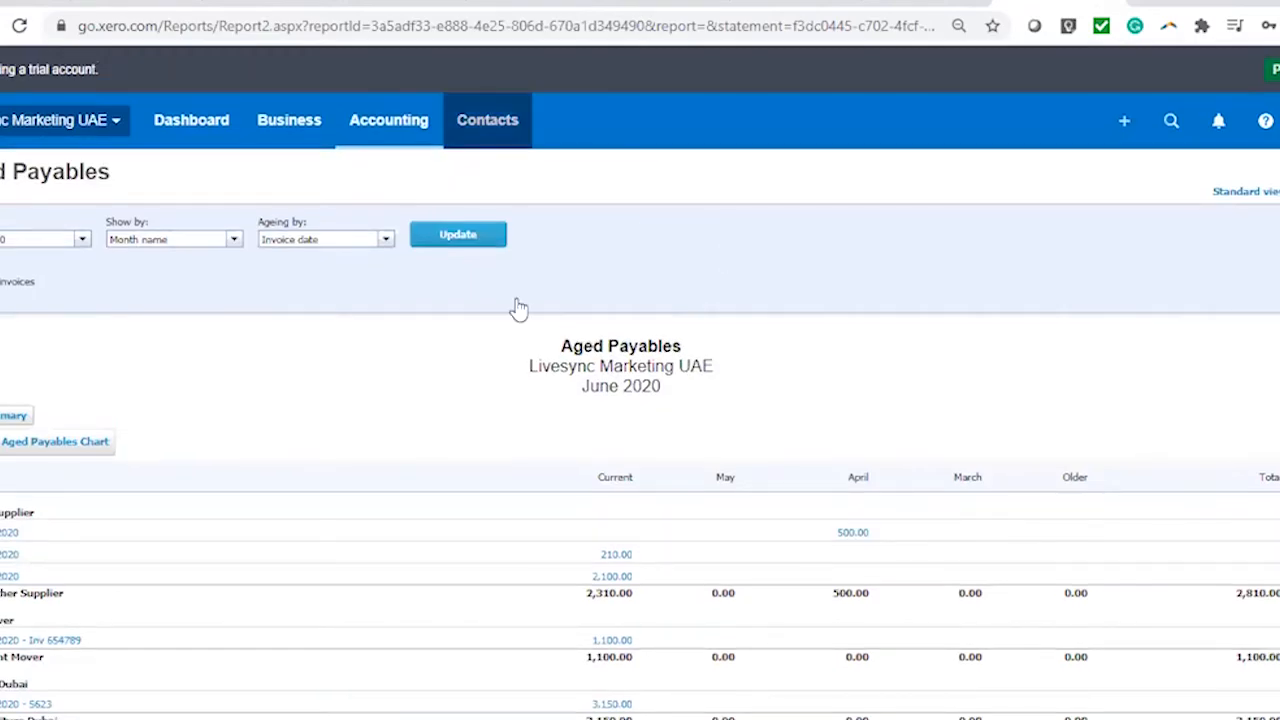
left_click(492, 125)
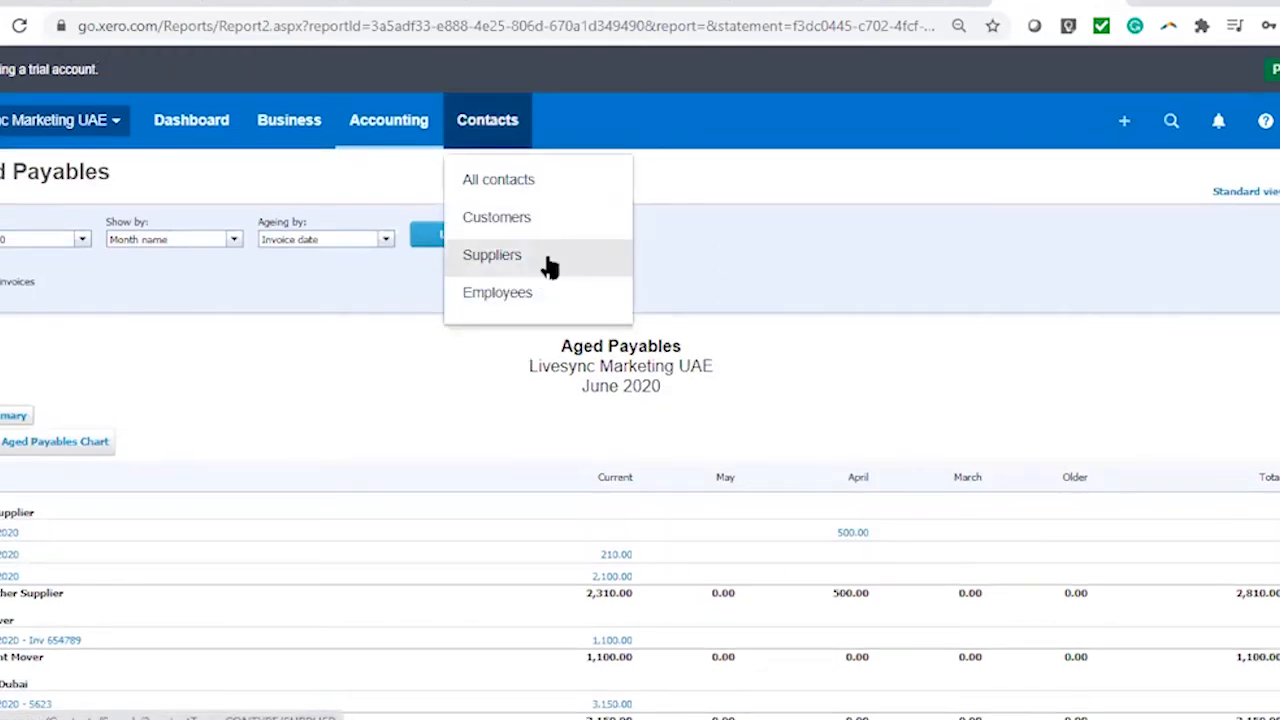
left_click(543, 258)
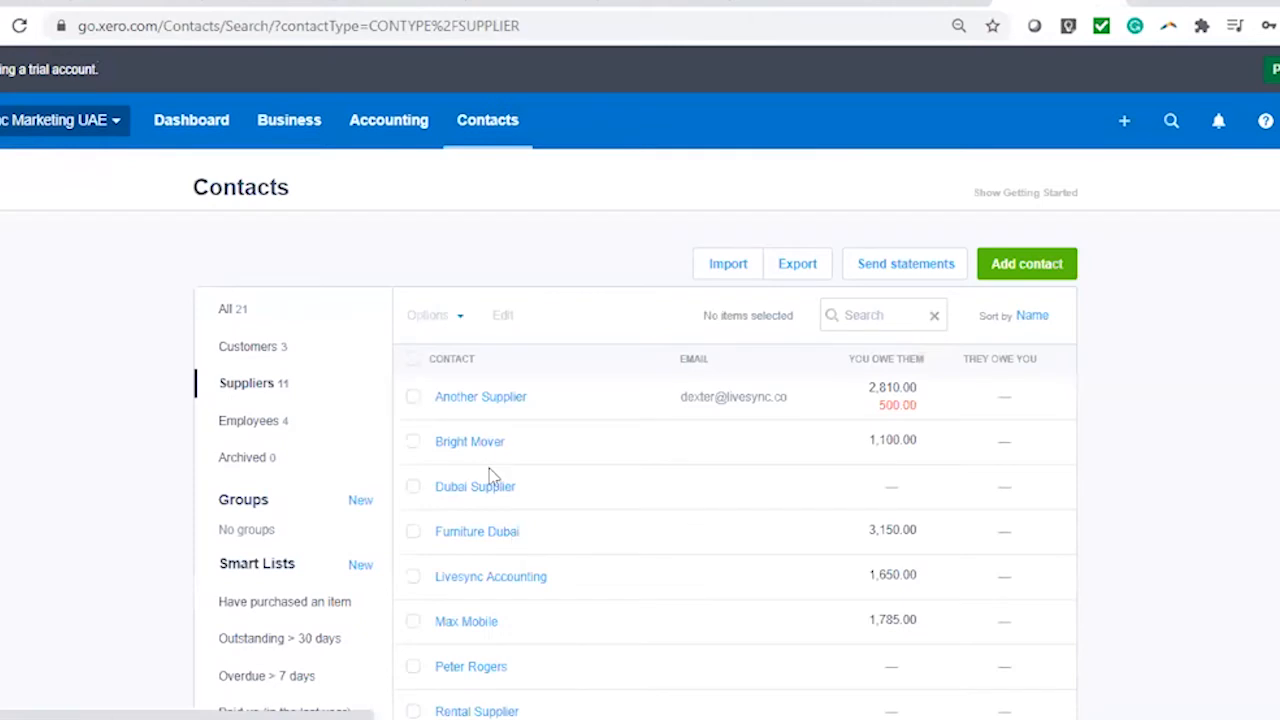
Review Bright Mover's recent bills report: Inv 654789 at 2,100.00, 1,000.00 credited, 1,100.00 due
left_click(870, 540)
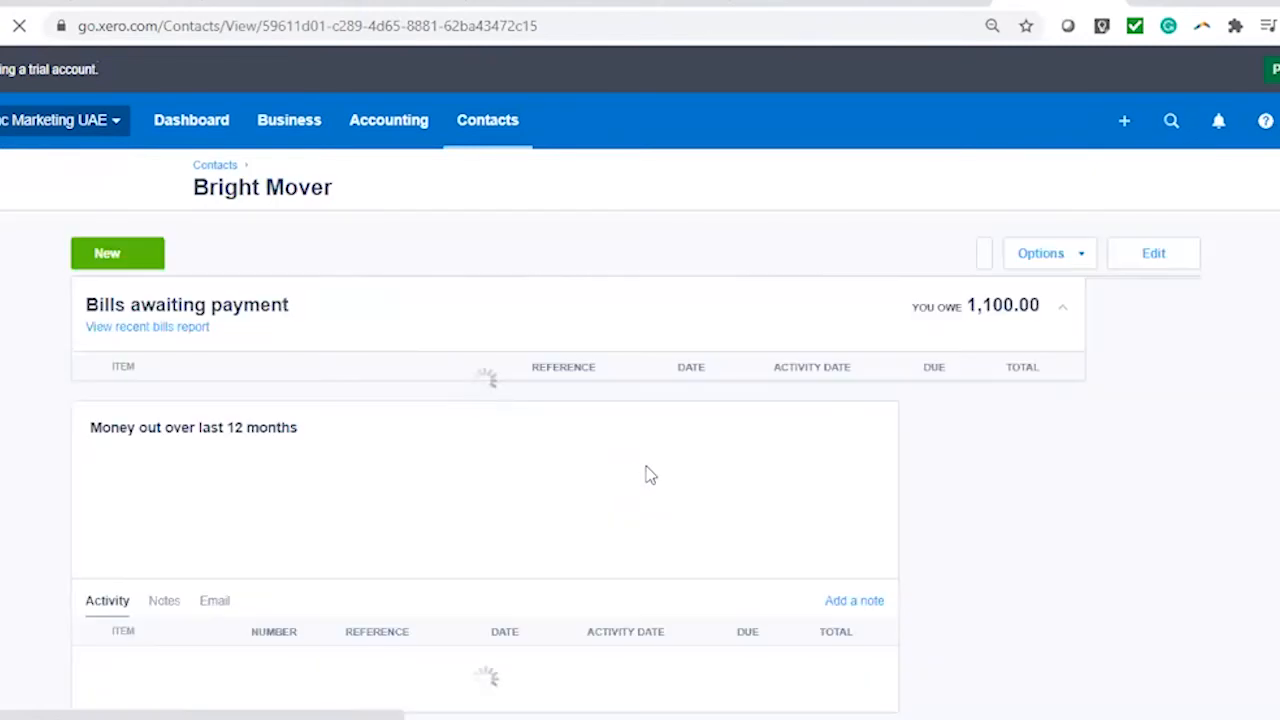
scroll(646, 474, "down", 3)
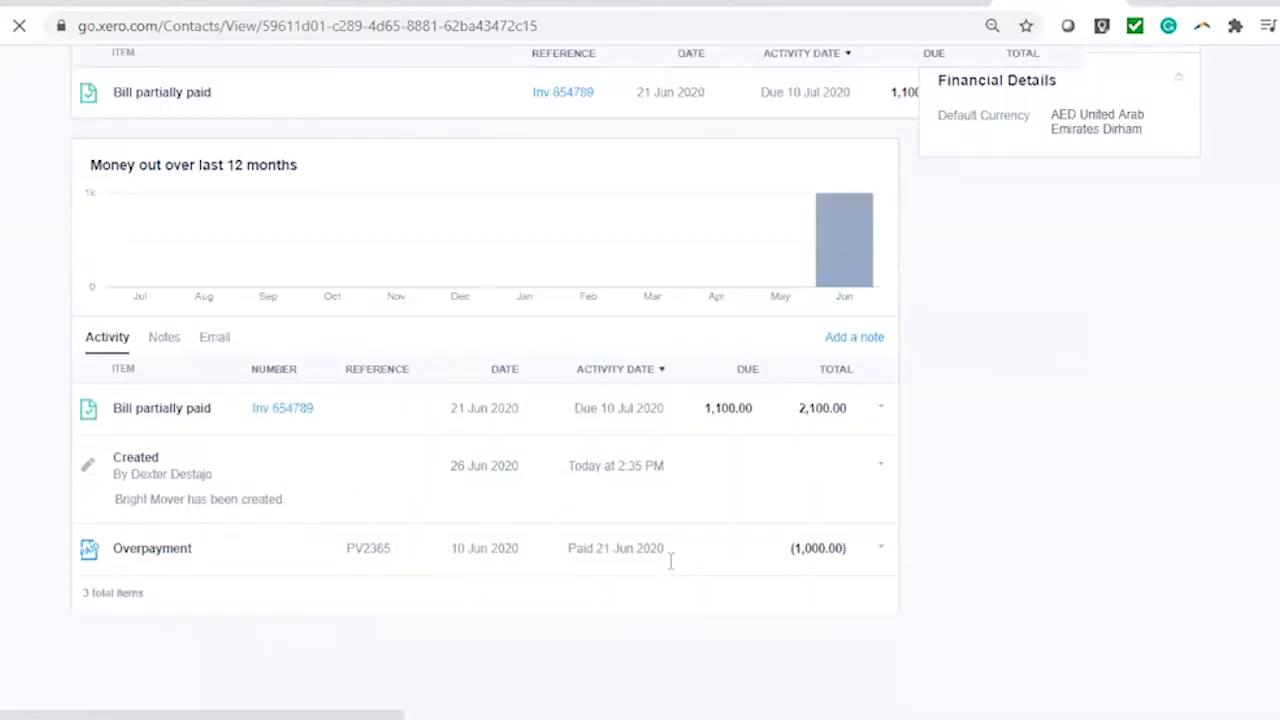
scroll(717, 560, "up", 3)
left_click(180, 225)
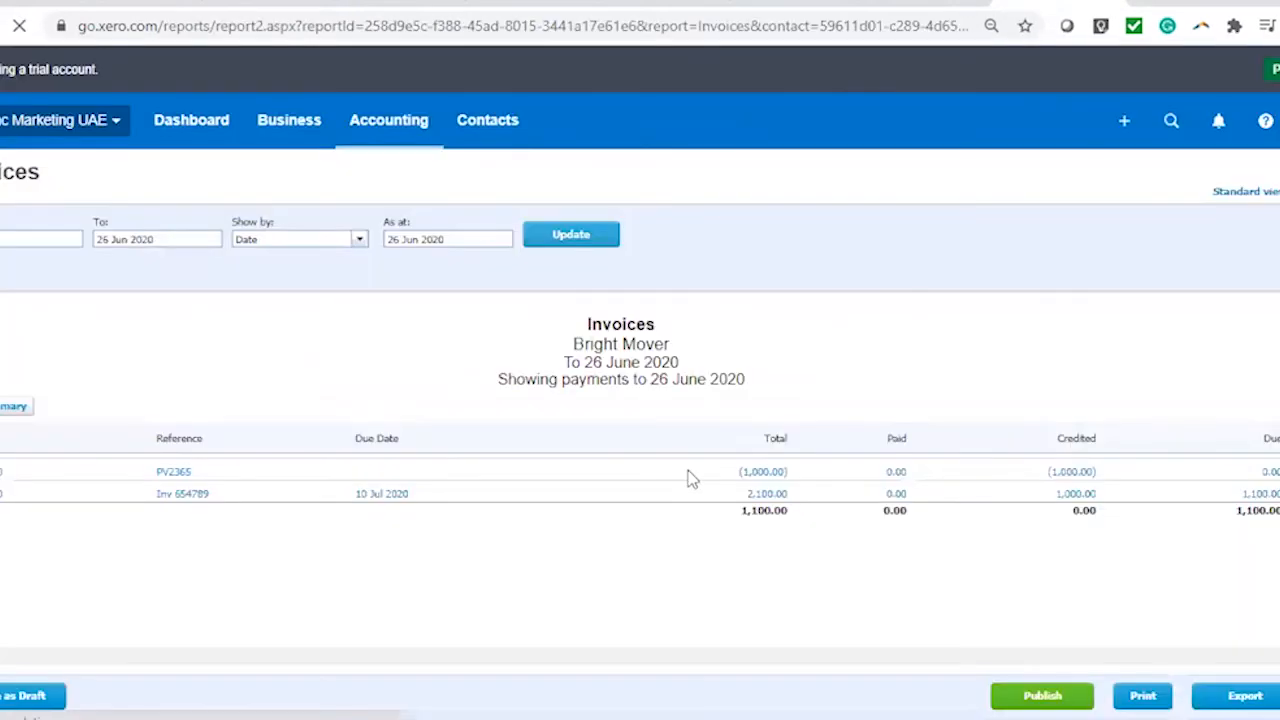
scroll(690, 478, "down", 1)
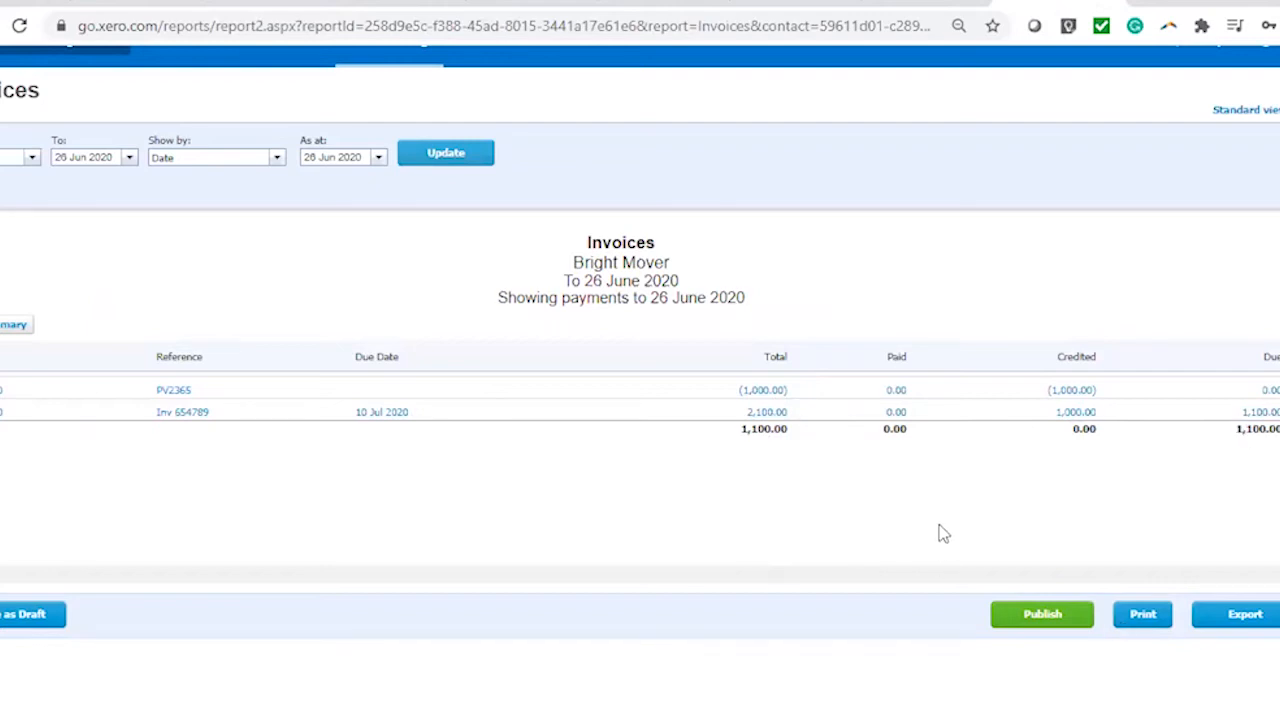
scroll(620, 440, "up", 2)
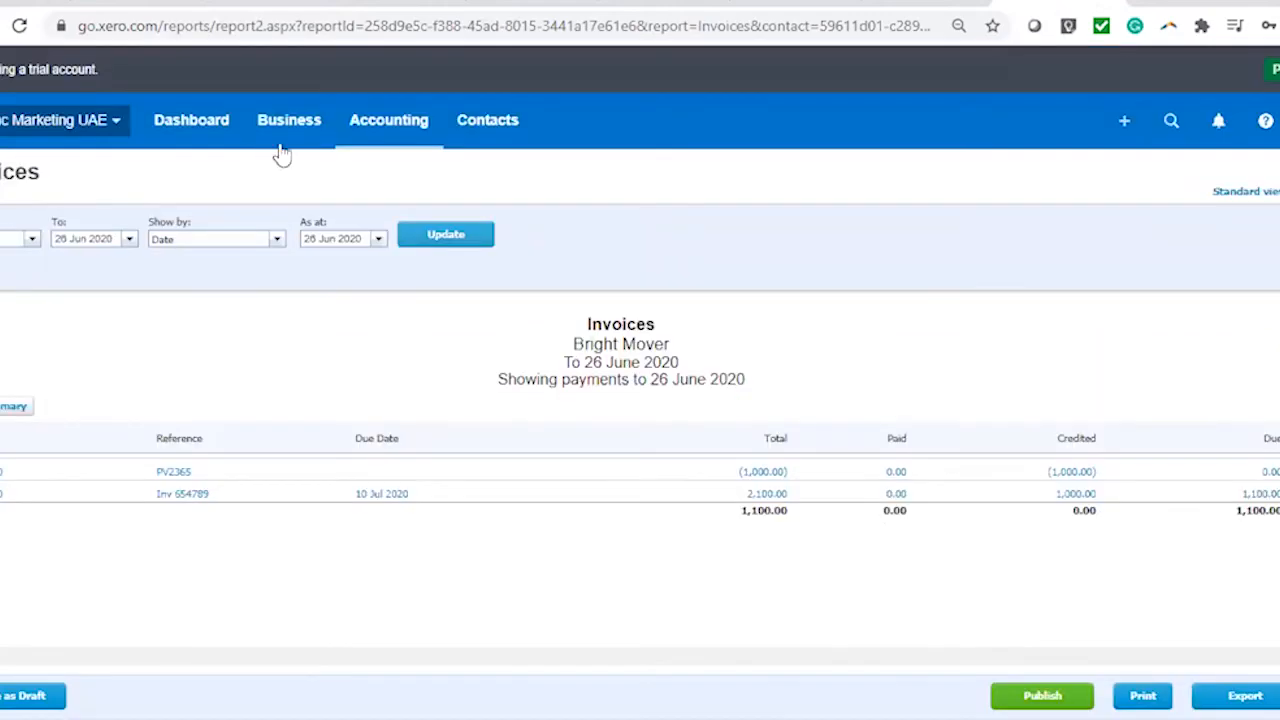
left_click(396, 132)
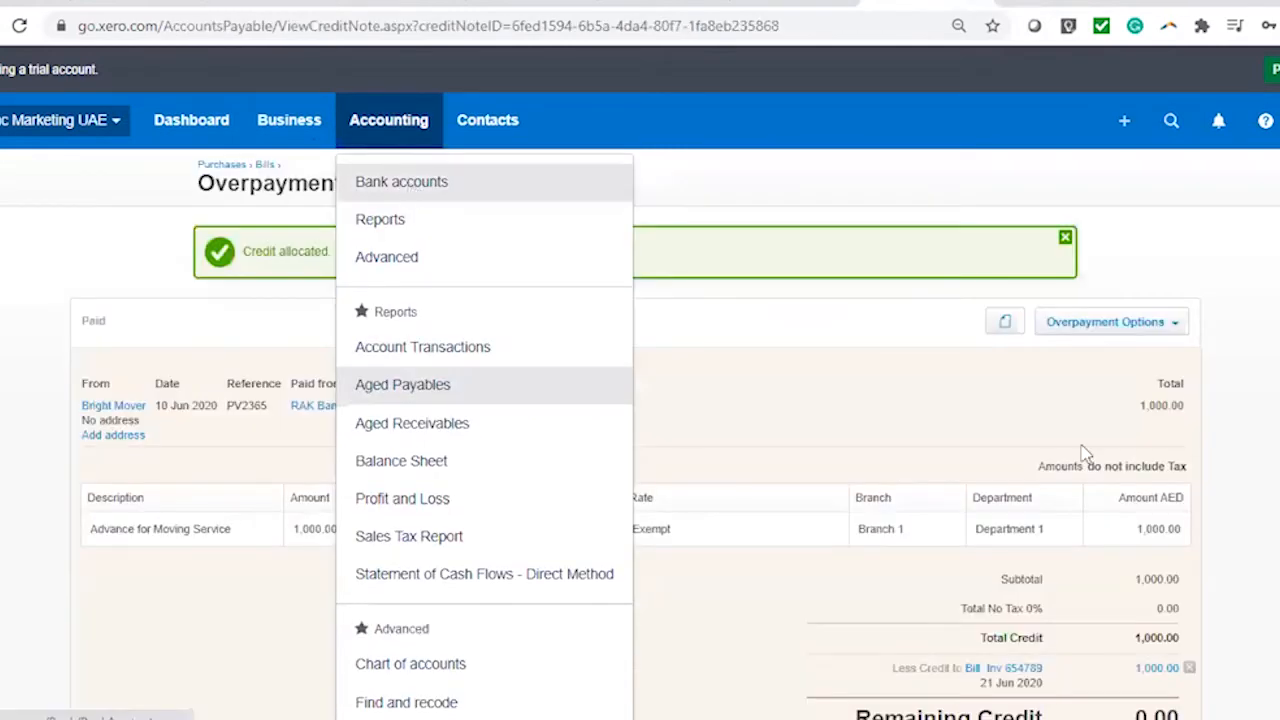
Start a Receive Money payment on RAK Bank AED dated 26 Jun 2020, adding the payer as a new contact
left_click(403, 385)
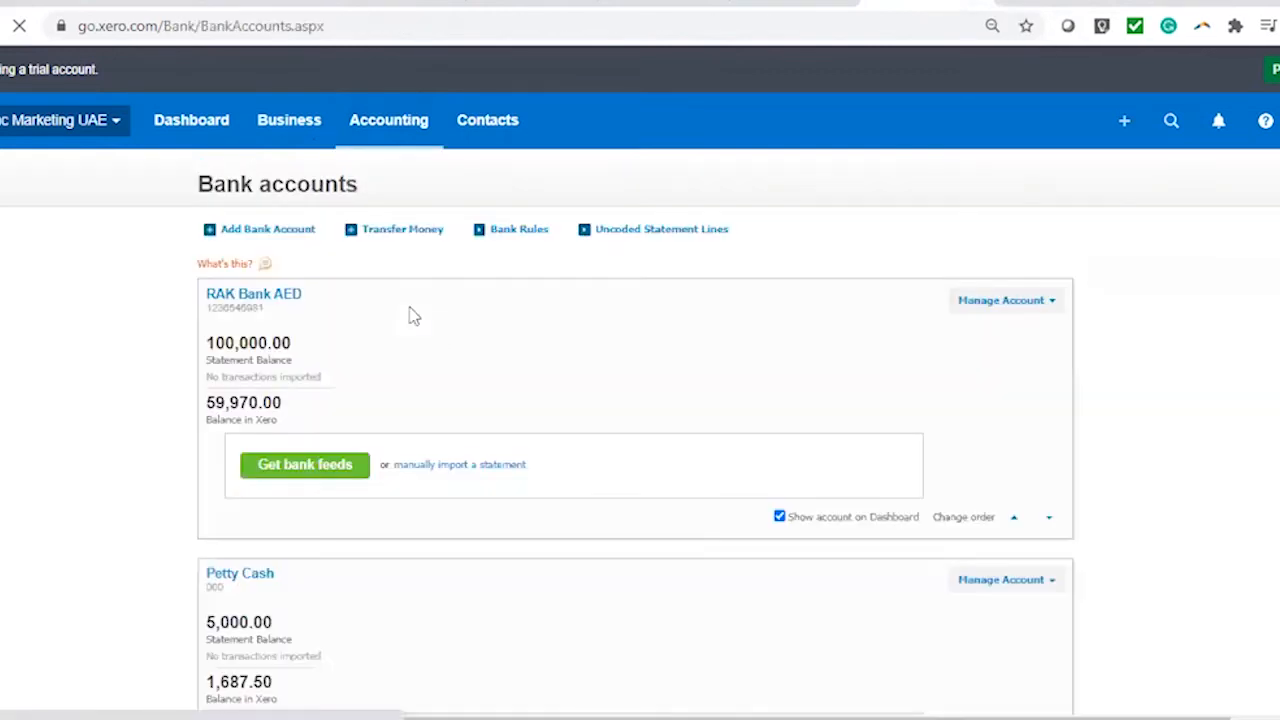
scroll(1208, 440, "down", 2)
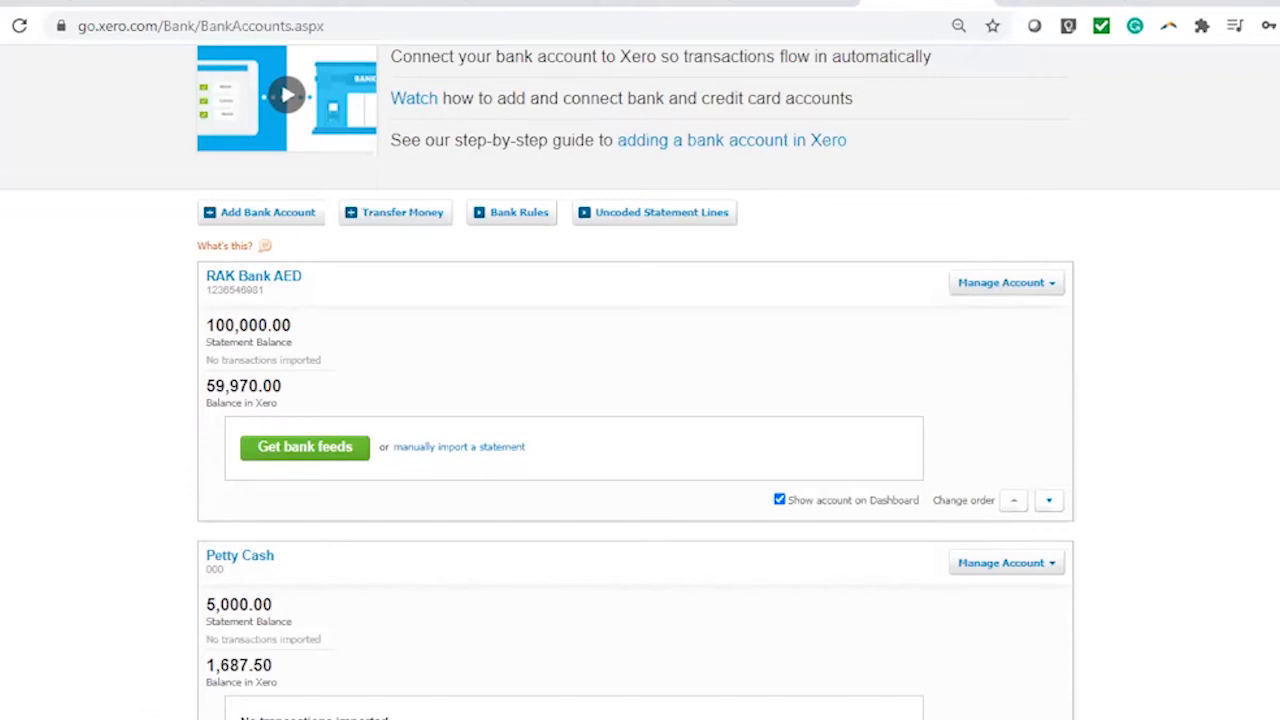
scroll(834, 469, "down", 1)
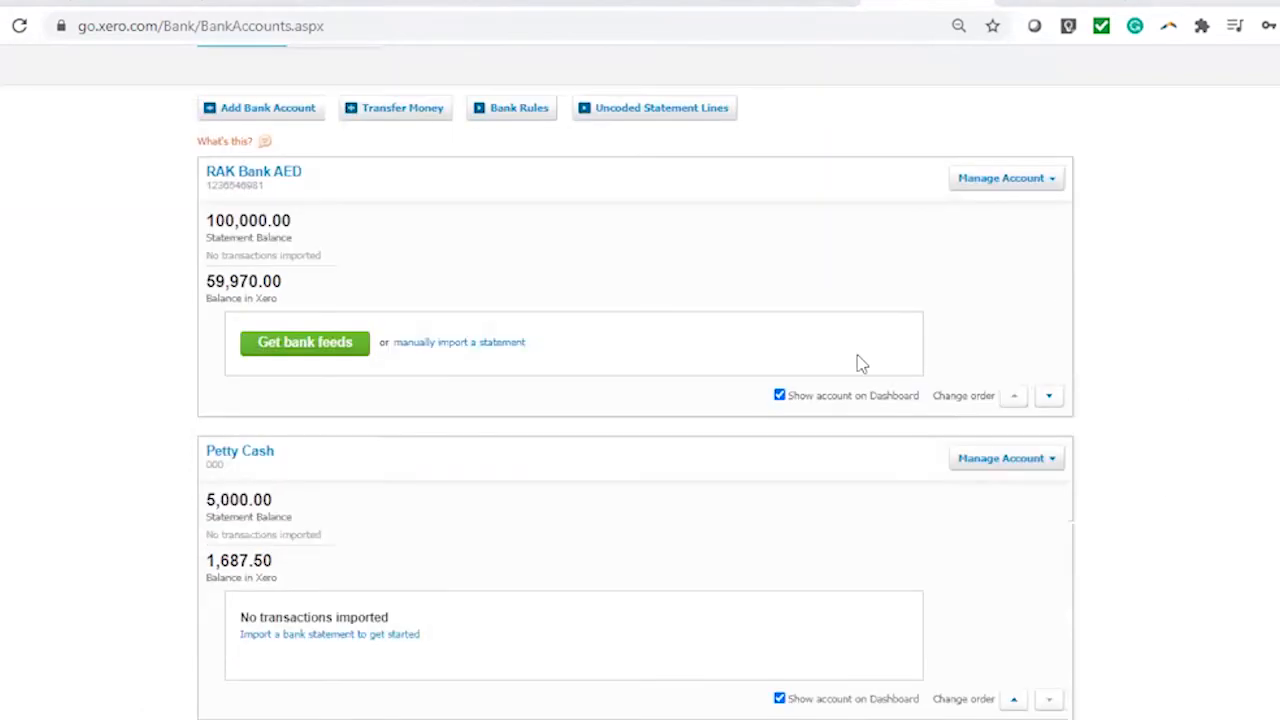
left_click(1006, 188)
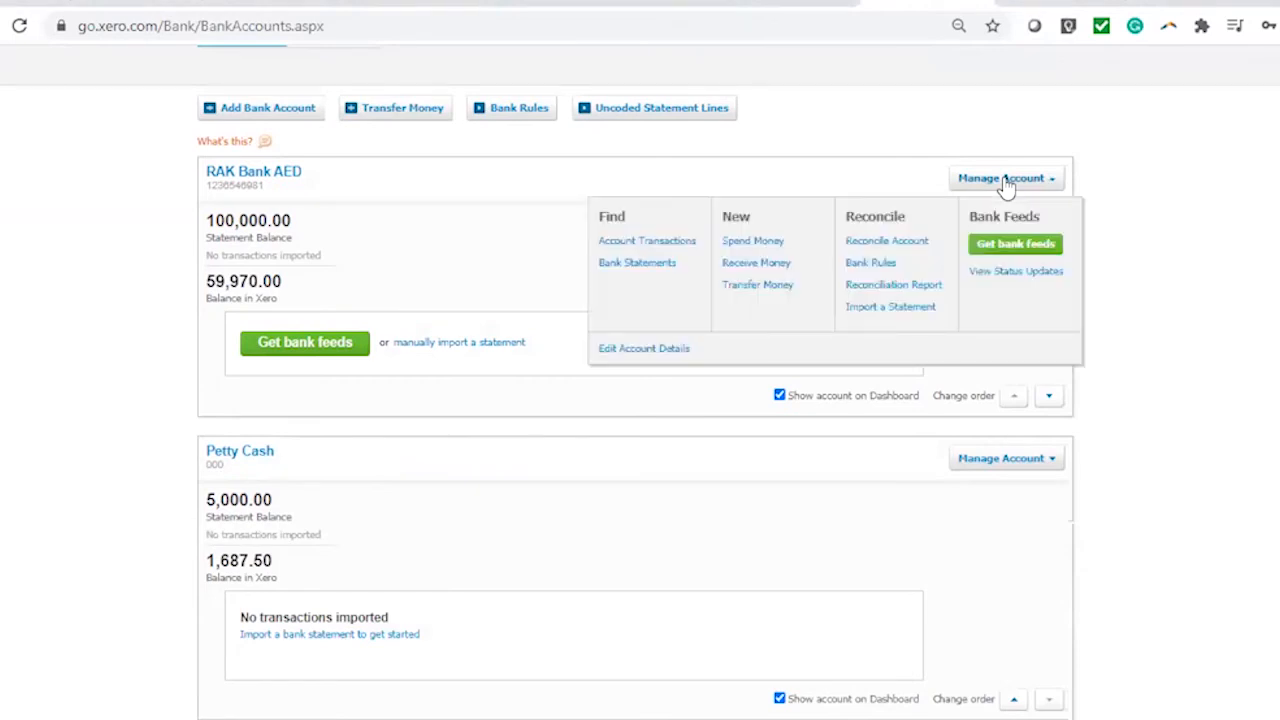
left_click(760, 264)
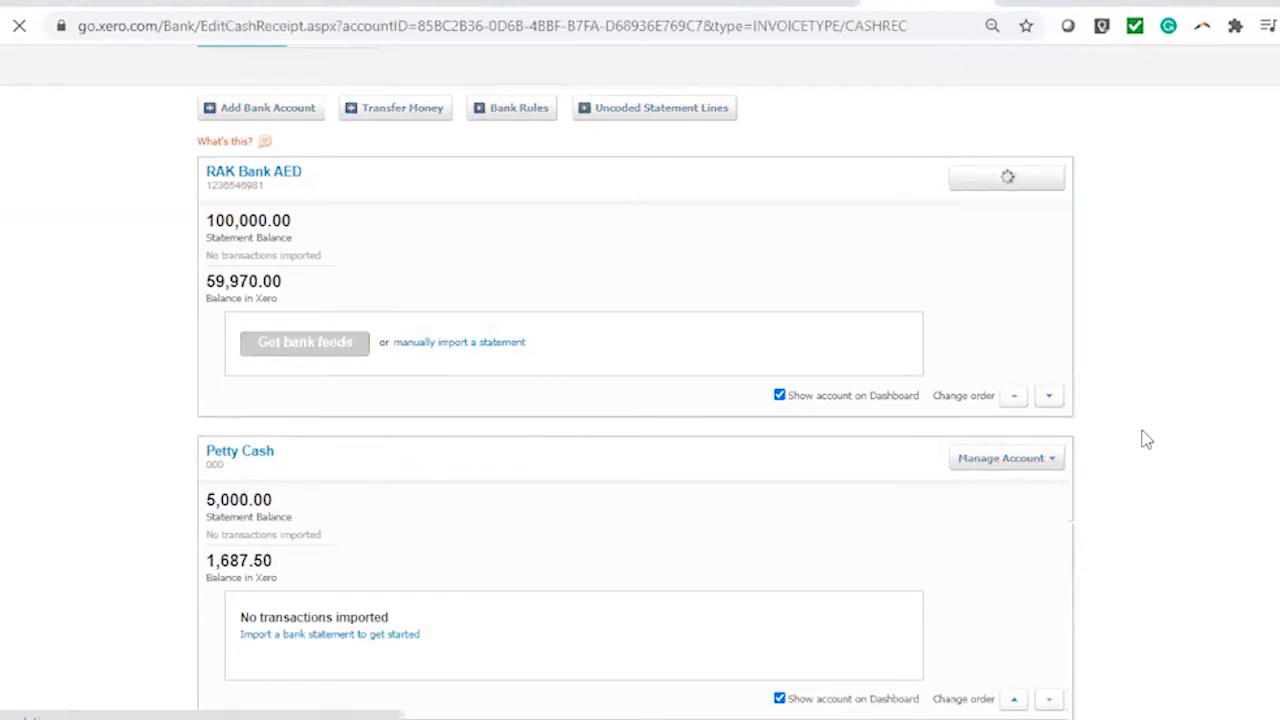
left_click(380, 256)
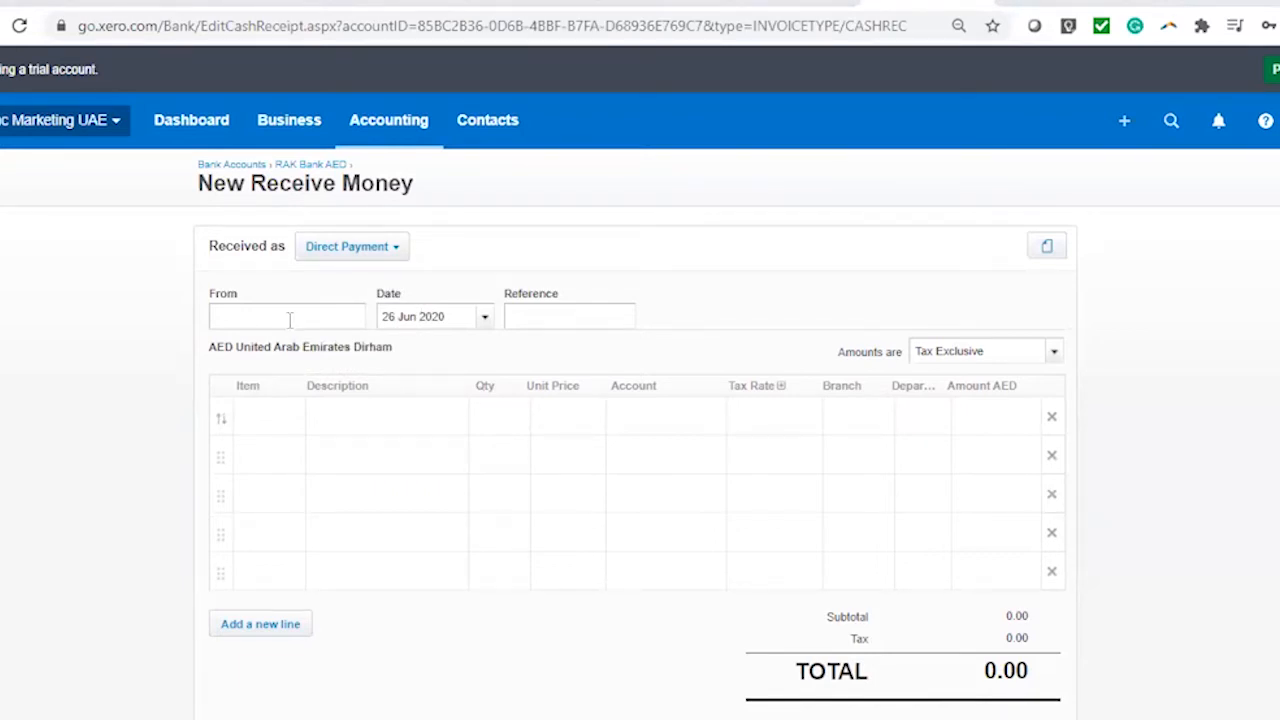
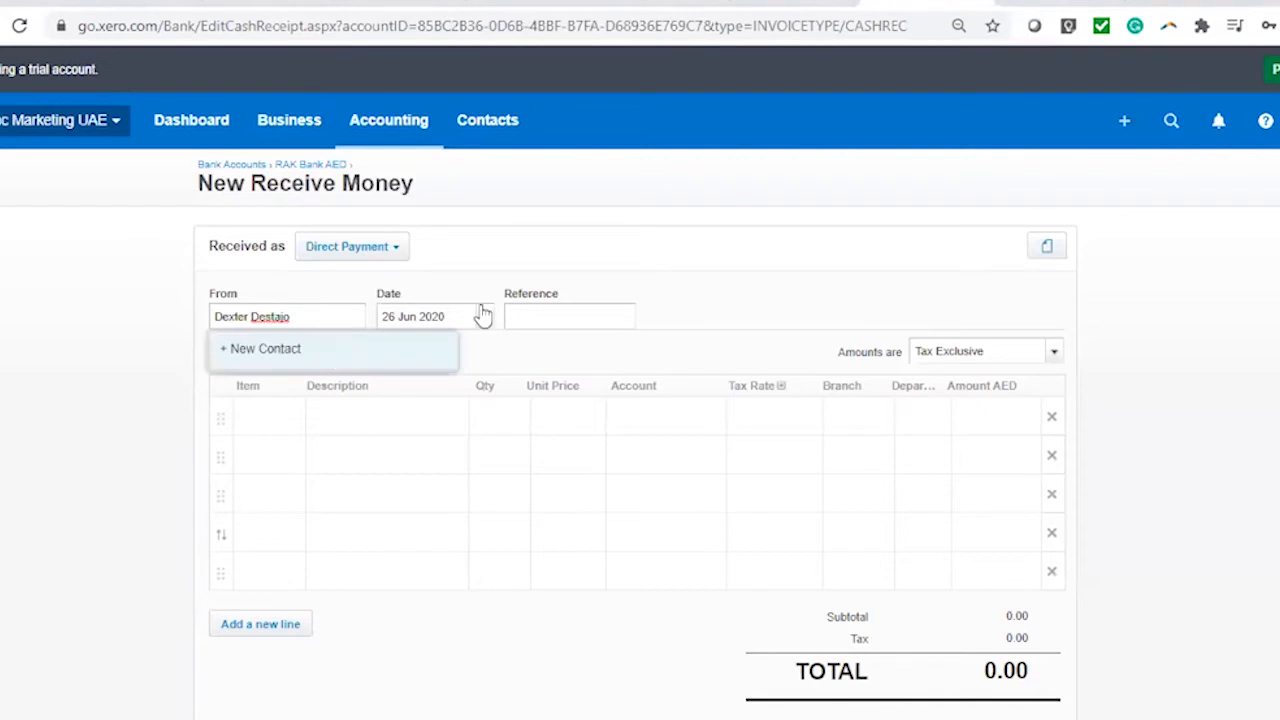
left_click(485, 319)
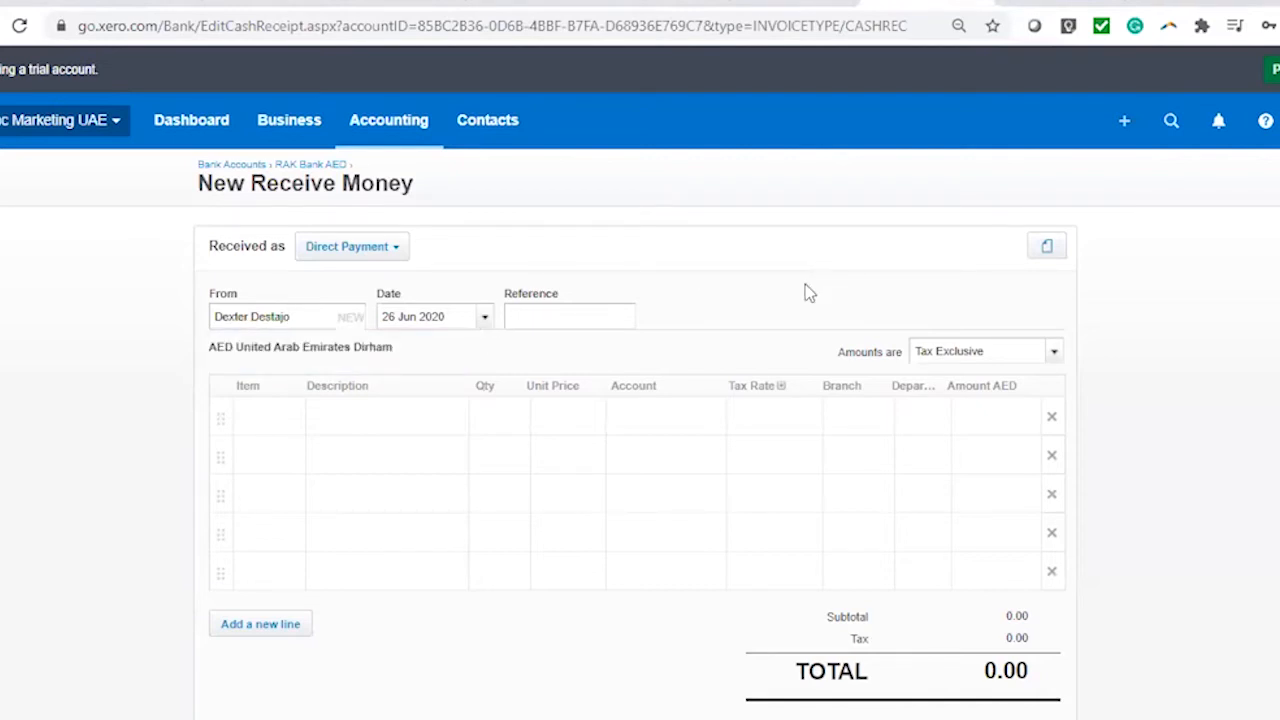
left_click(1123, 122)
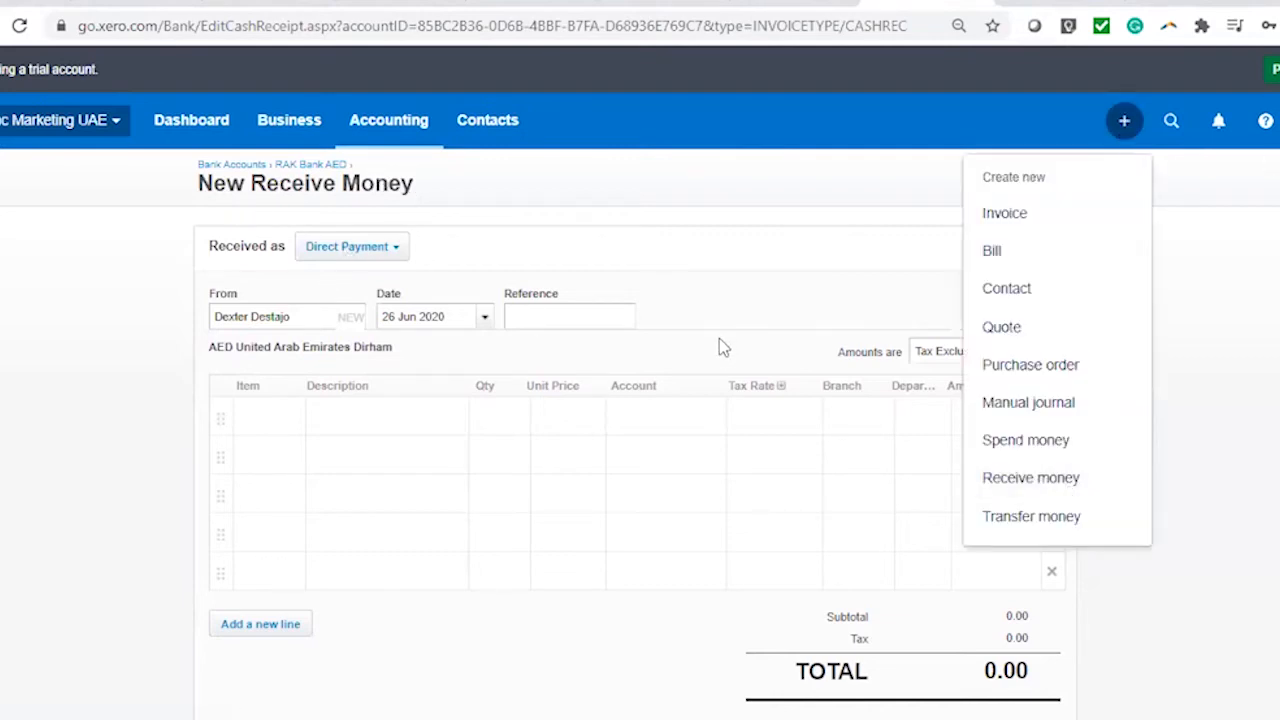
Start a new Receive Money form for the Petty Cash account
left_click(1029, 482)
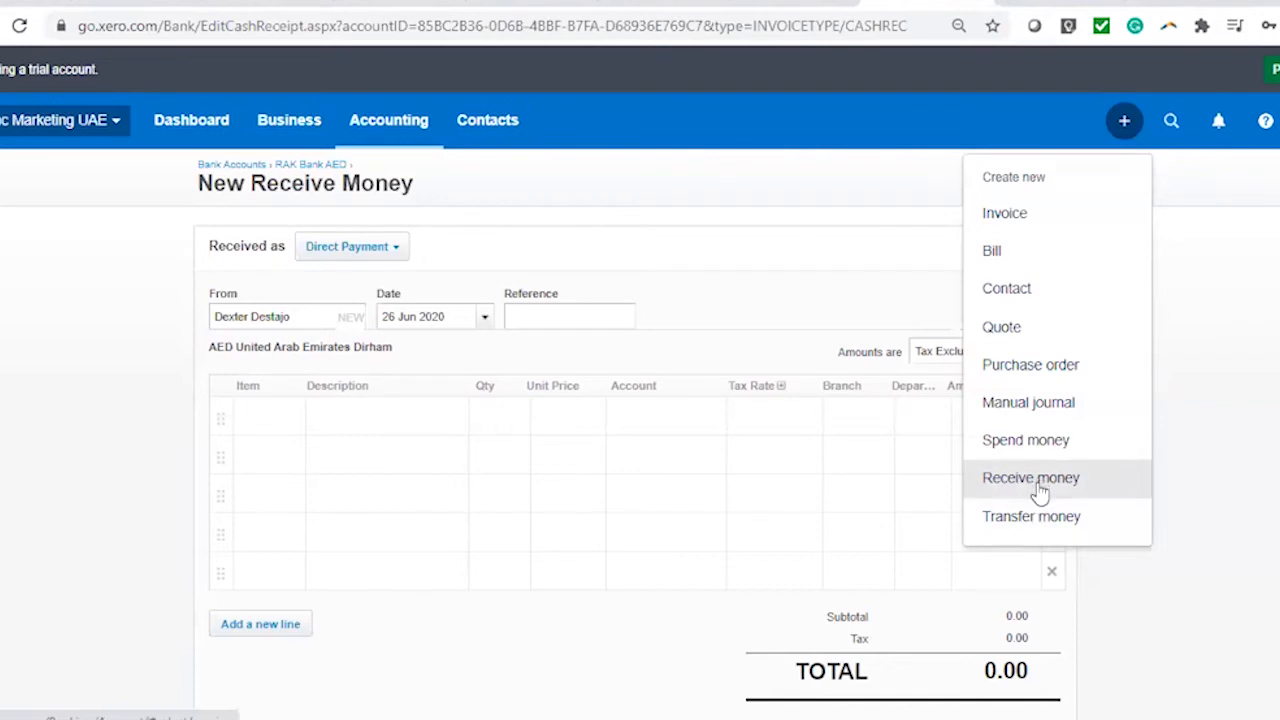
left_click(1040, 490)
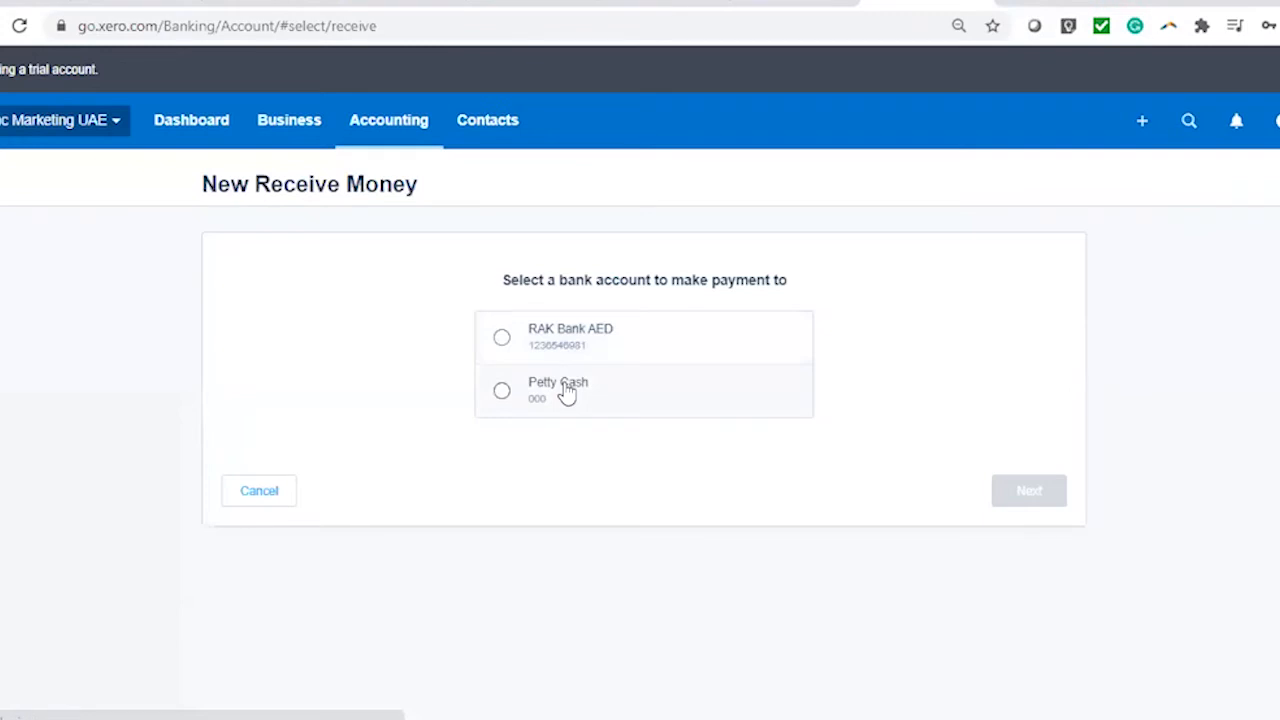
left_click(566, 392)
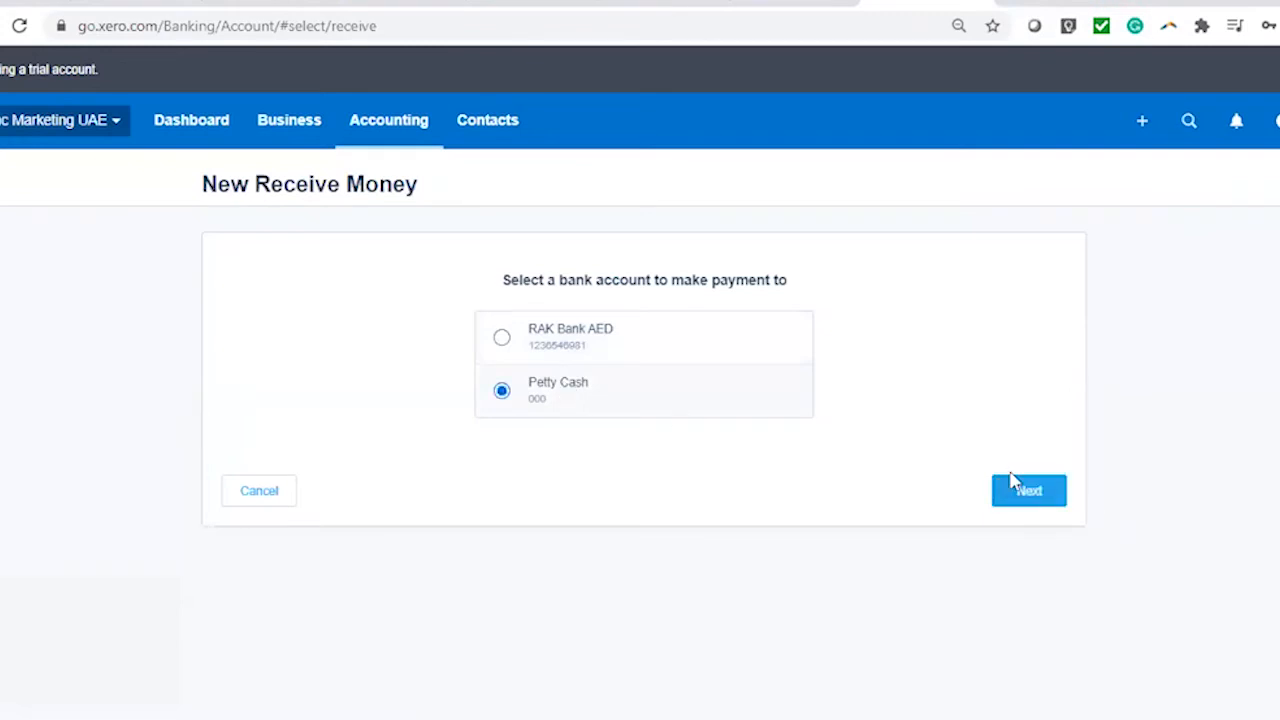
left_click(1064, 491)
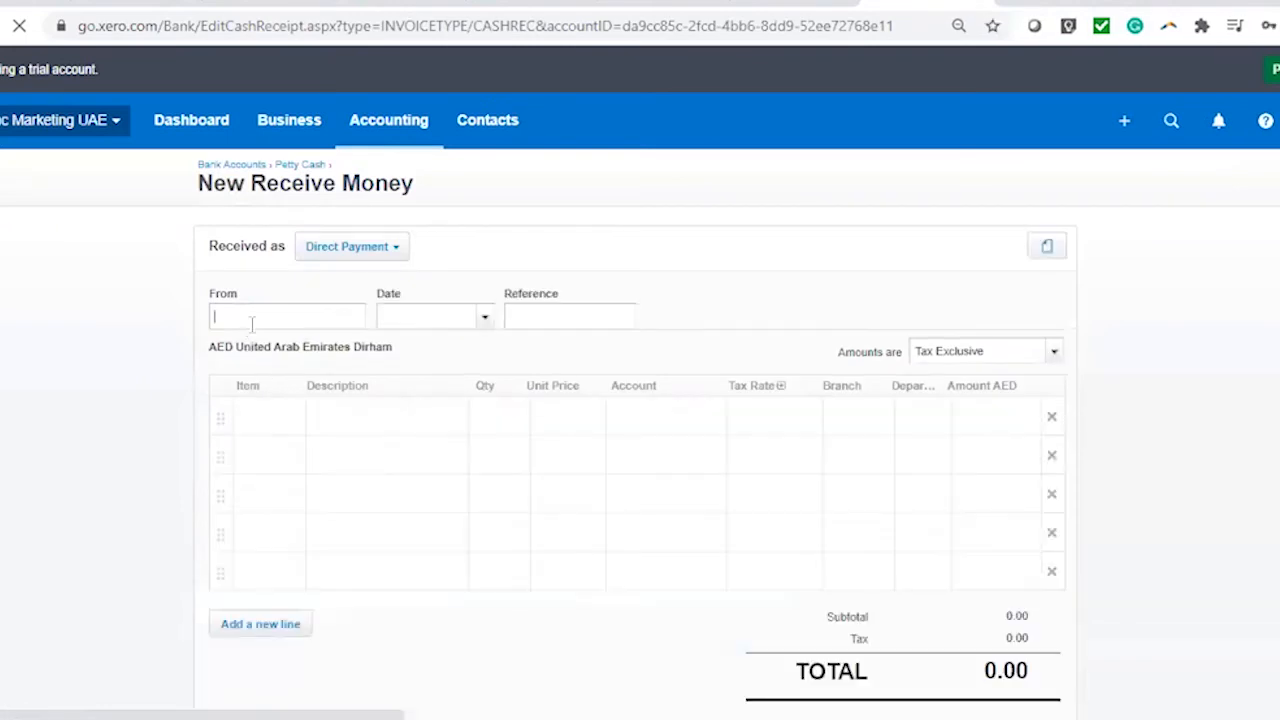
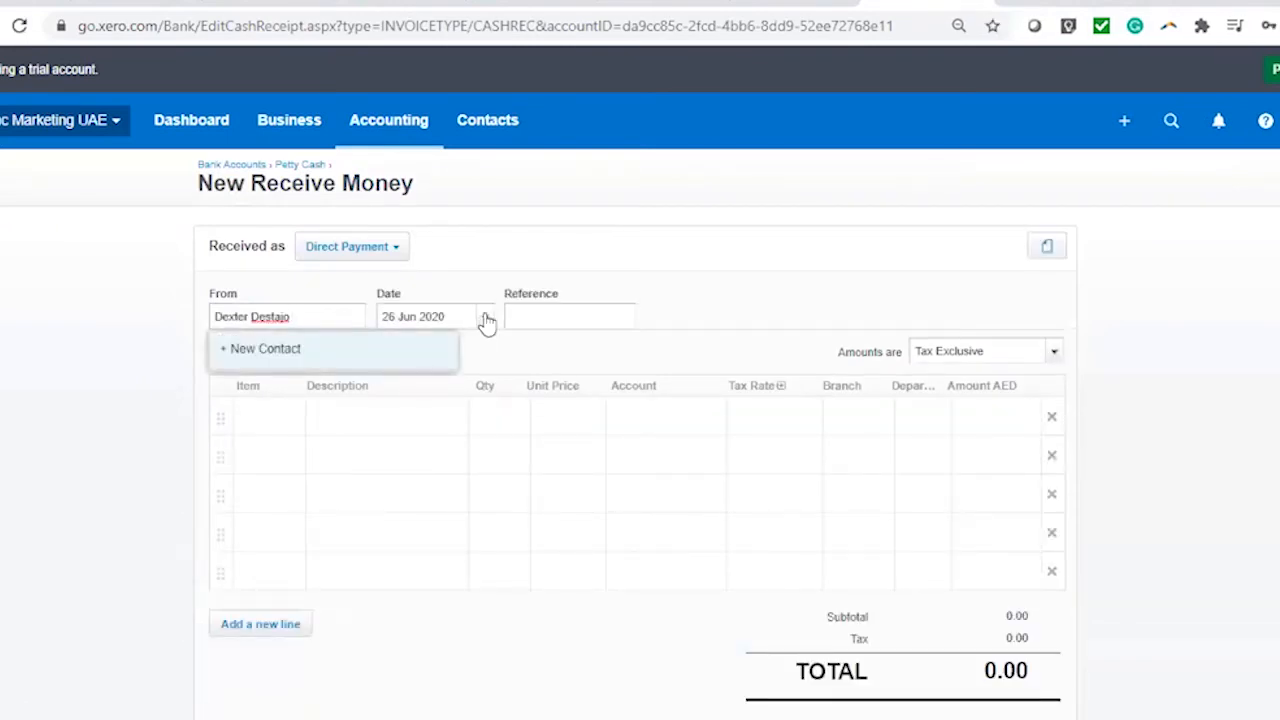
Enter the payer's name, date 16 Jun 2020 and reference RV36549 on the receipt
left_click(486, 318)
left_click(492, 502)
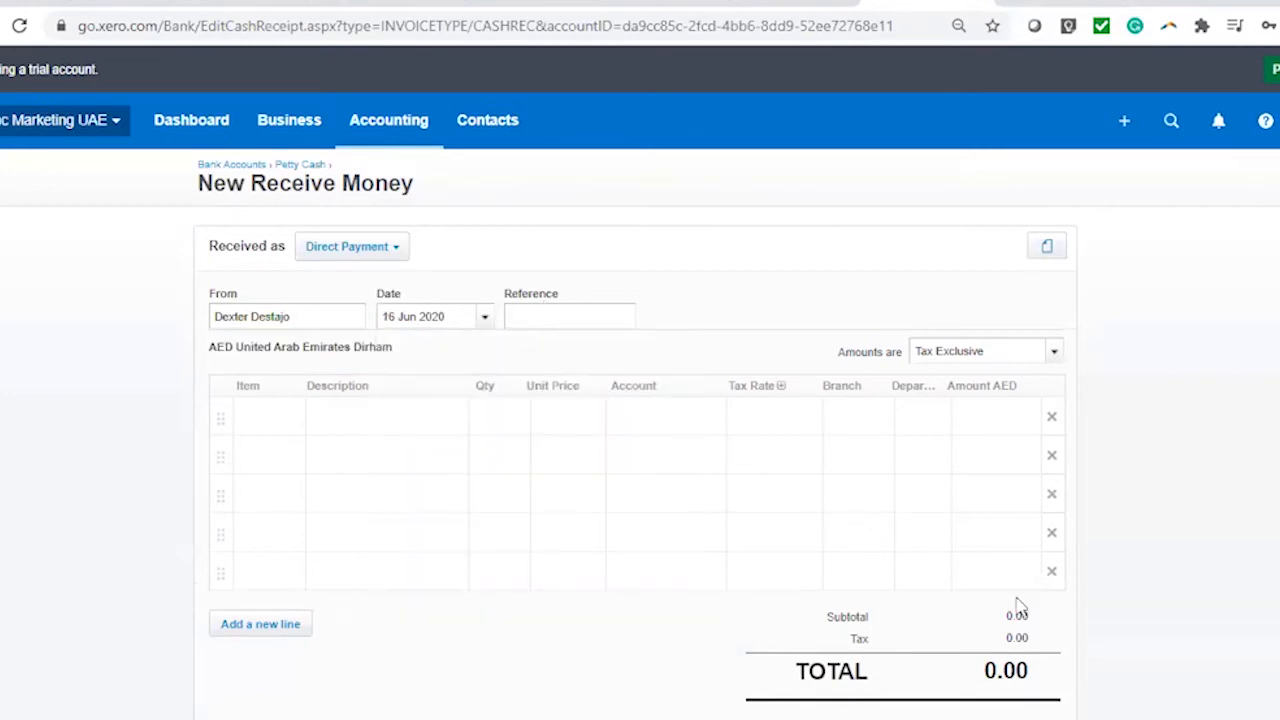
type("RV36549")
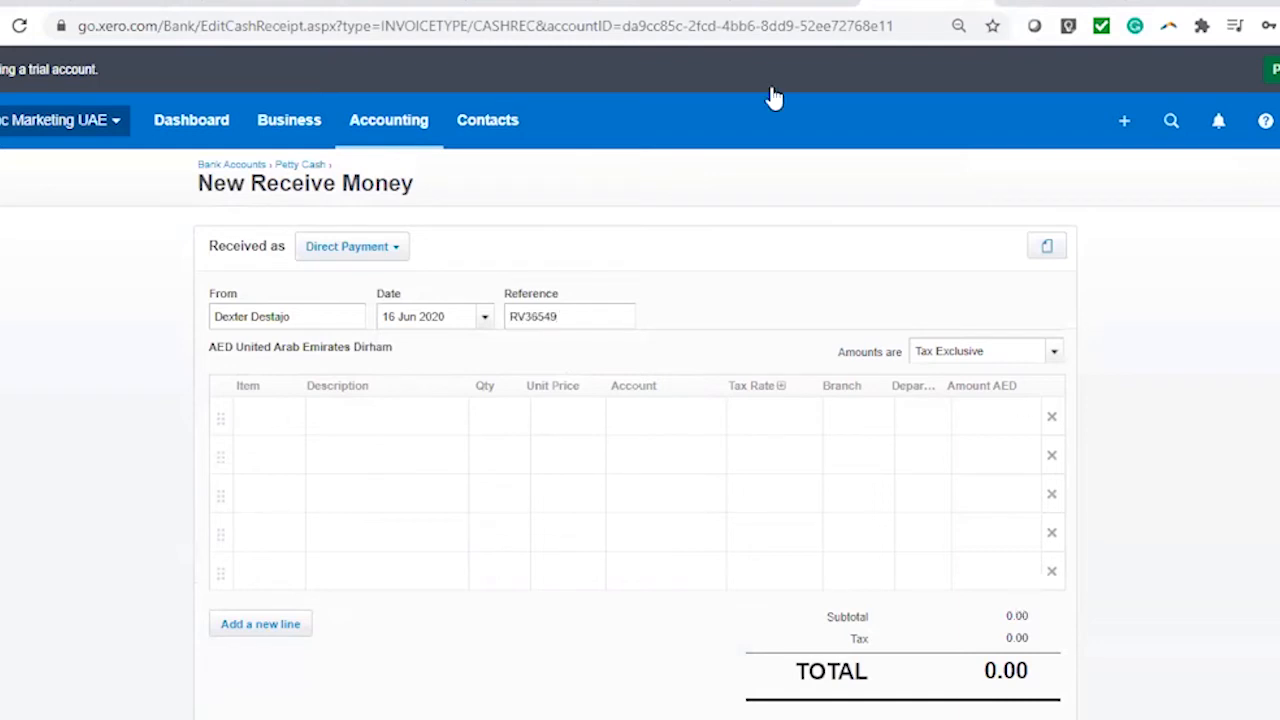
Add a line 'Received Cash from Owner' at 600 coded to Owner A Funds Introduced
left_click(414, 412)
type("Received Cash from Owner")
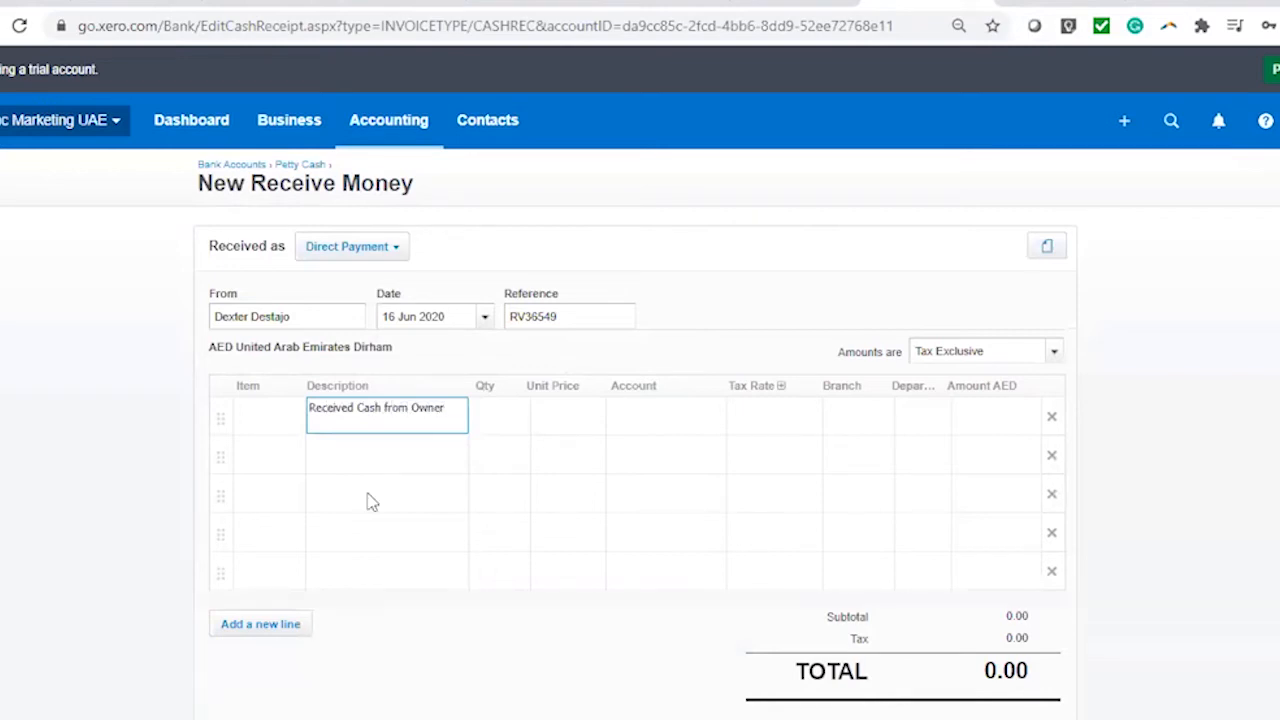
left_click(498, 419)
left_click(554, 422)
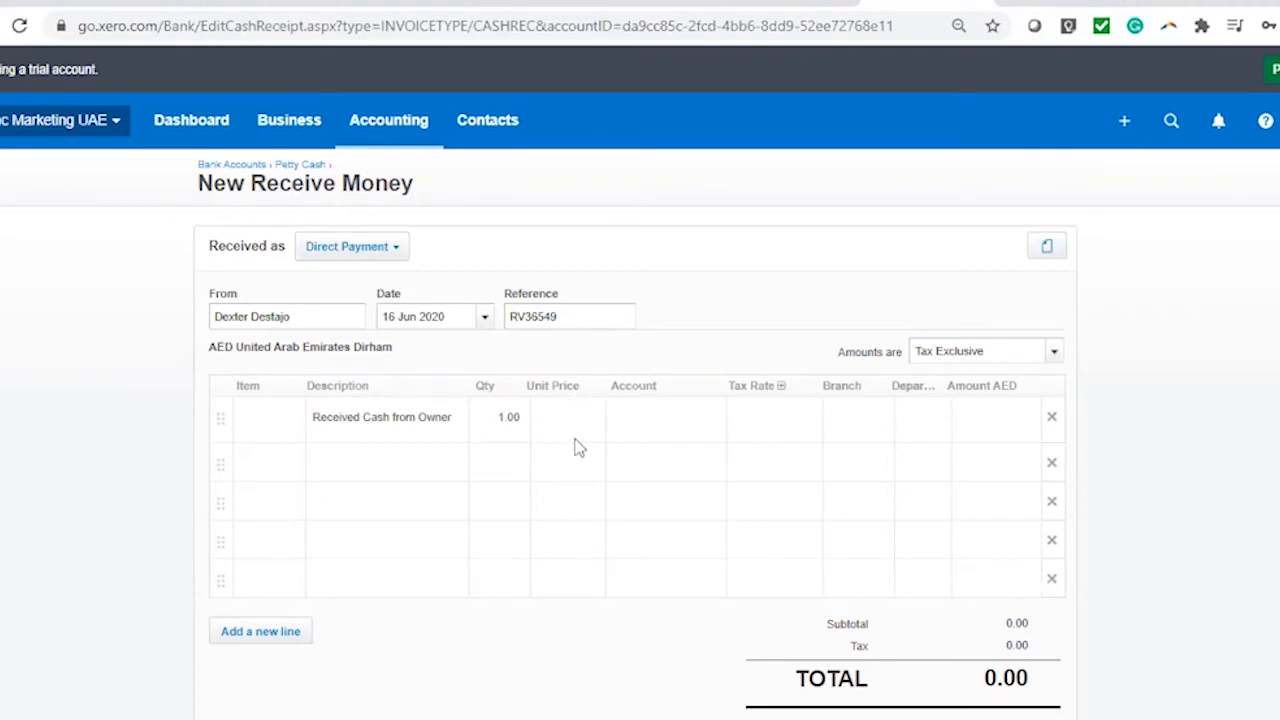
left_click(603, 431)
type("600")
left_click(648, 430)
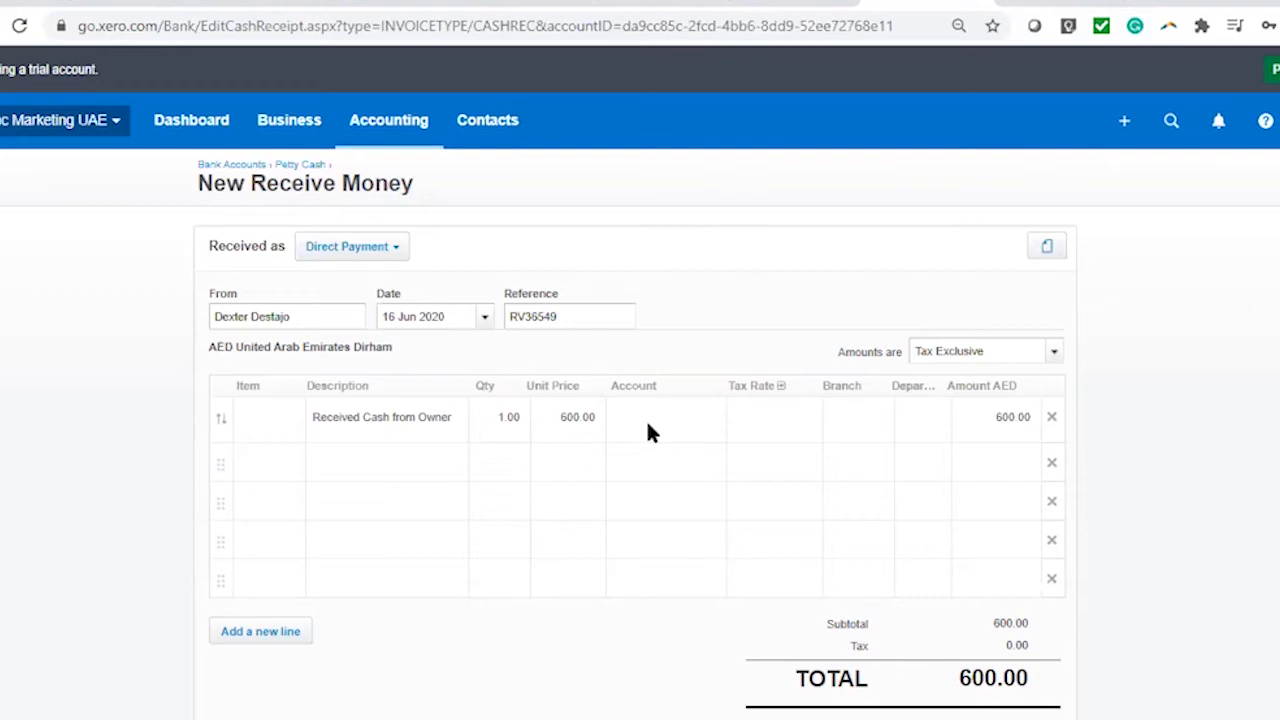
left_click(655, 416)
type("fund")
left_click(709, 457)
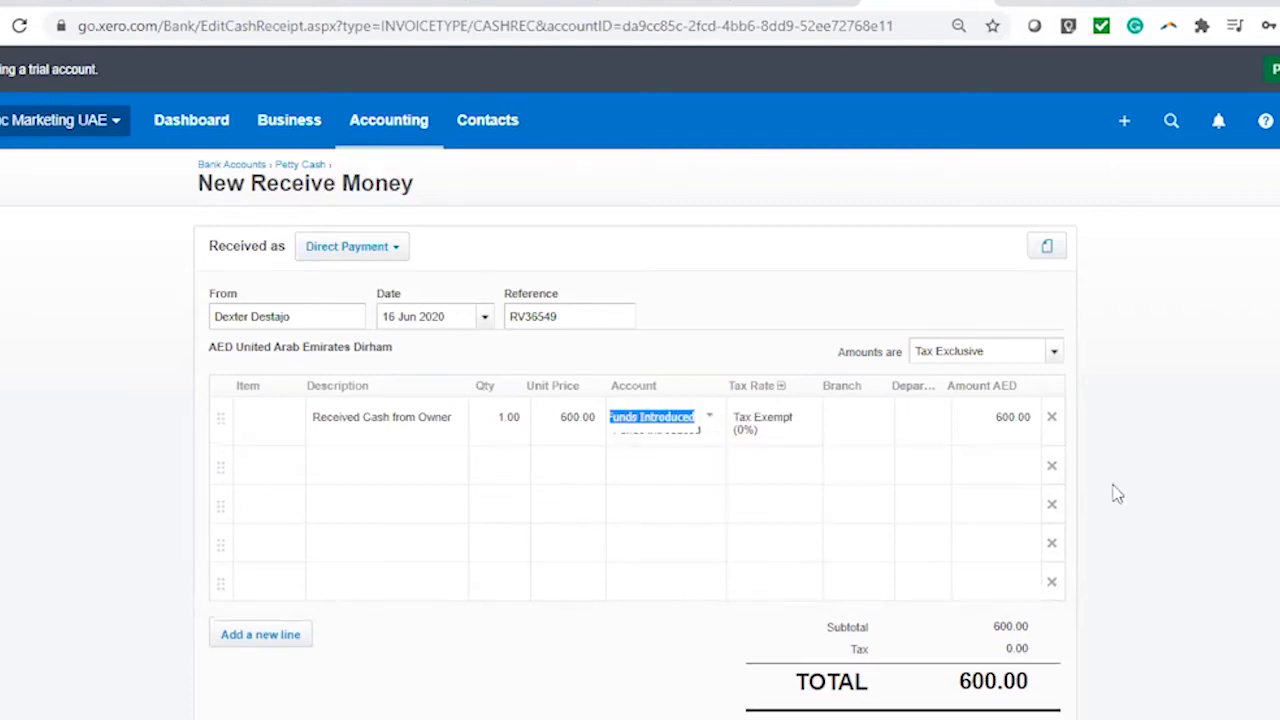
left_click(1158, 472)
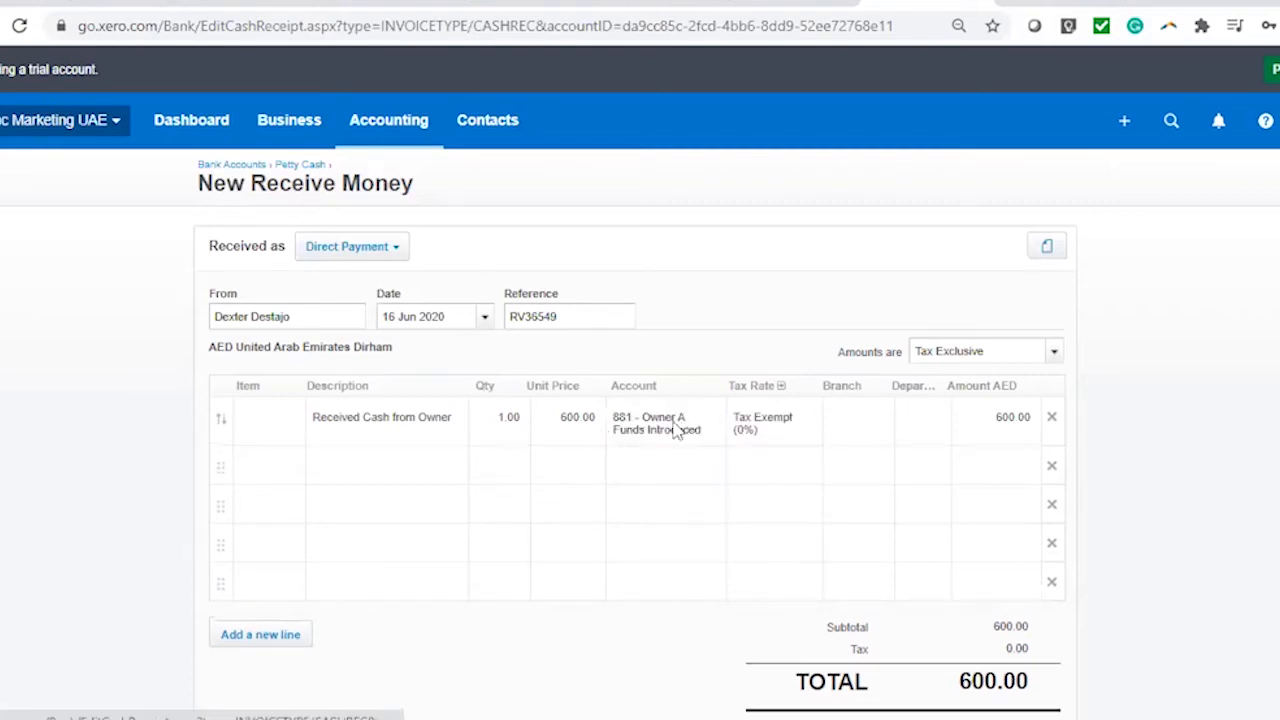
Set the line to UAE No VAT, Branch 1 and Department 1, then save the receipt
left_click(811, 425)
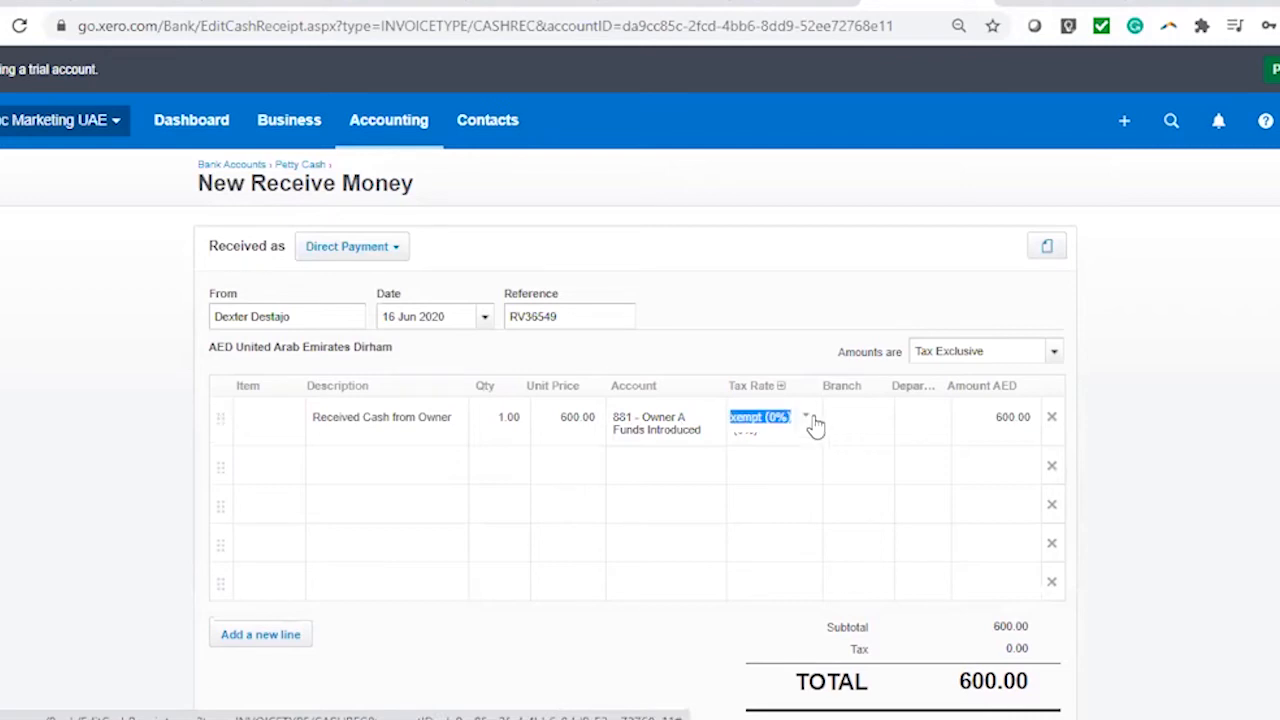
left_click(1240, 518)
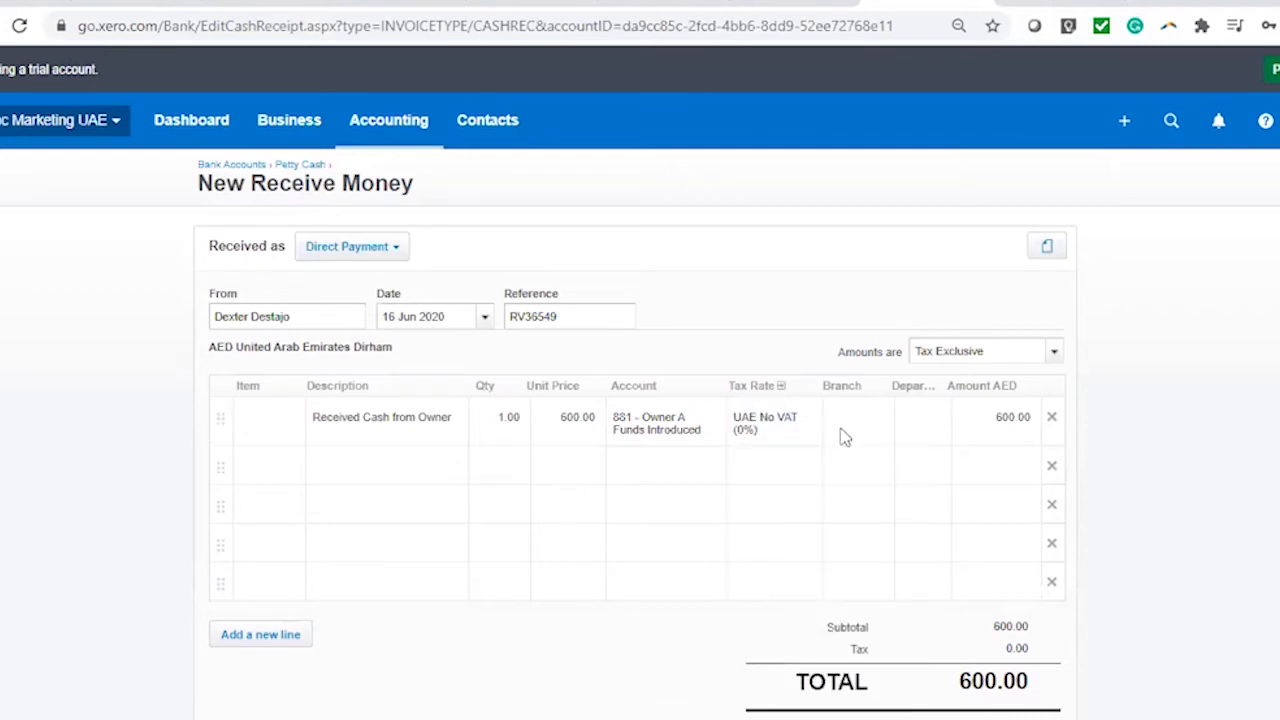
left_click(877, 421)
left_click(877, 538)
left_click(935, 420)
left_click(951, 546)
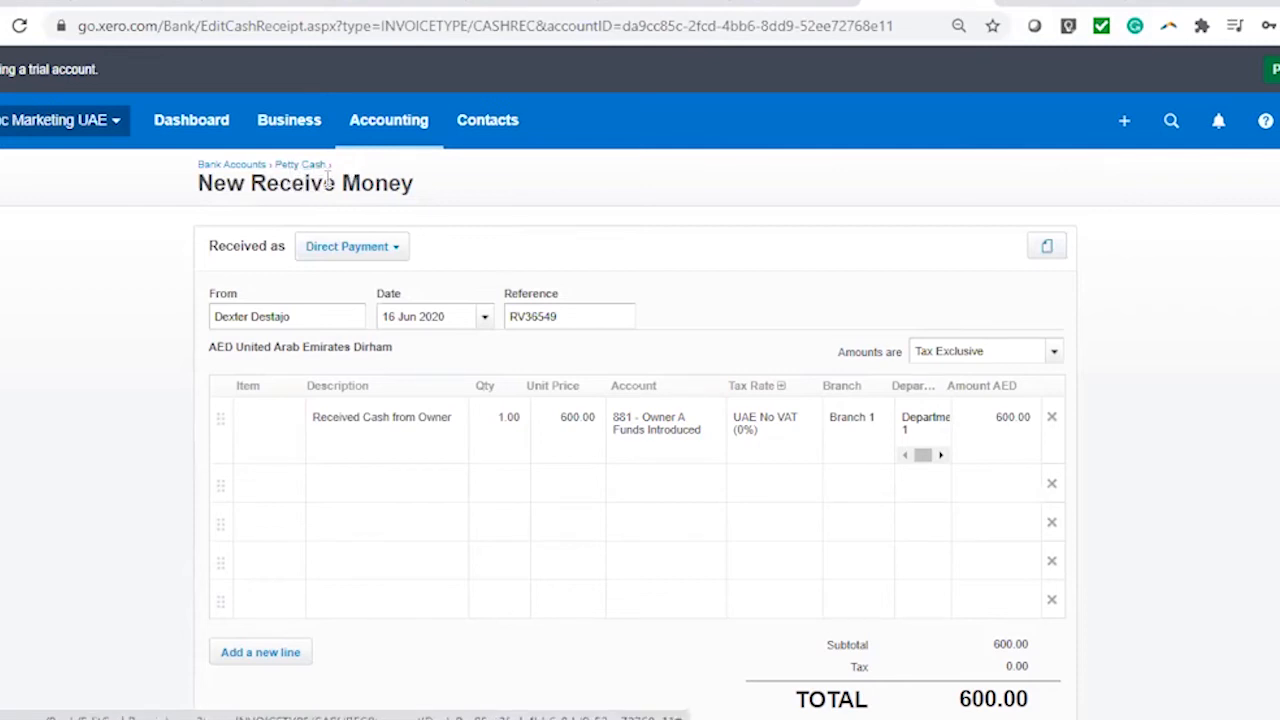
left_click_drag(688, 430, 598, 420)
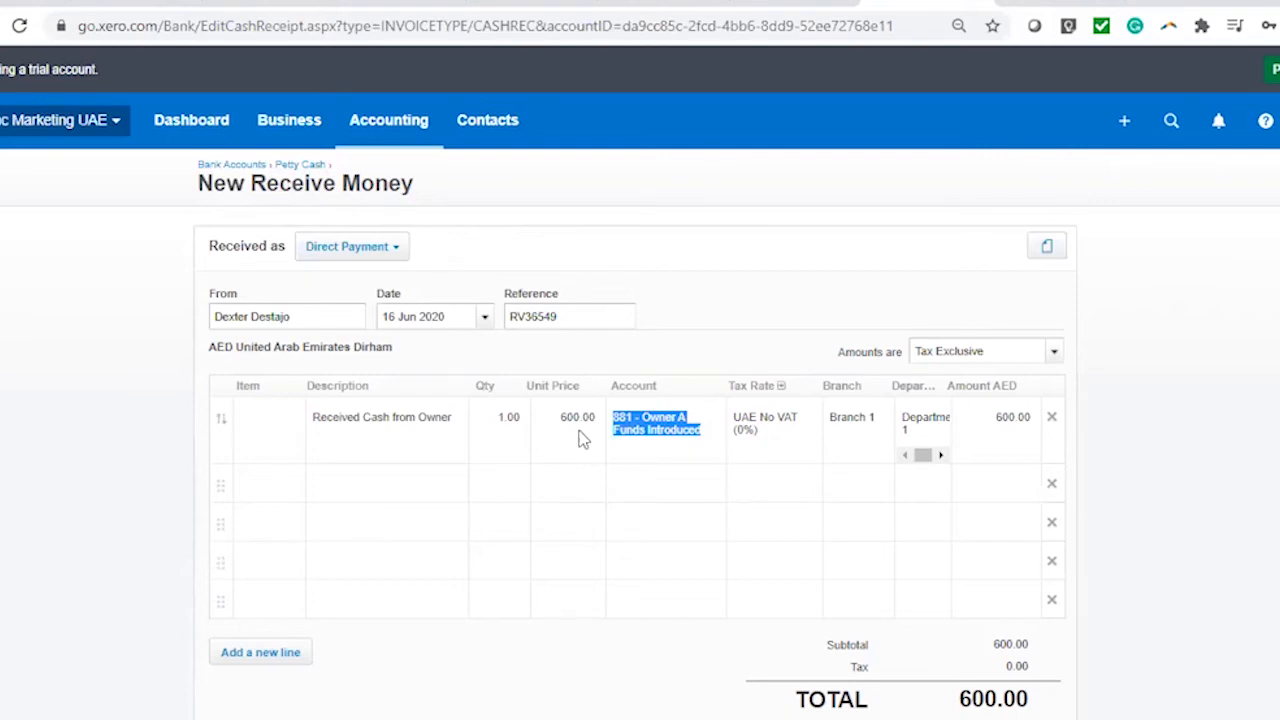
left_click(762, 262)
scroll(840, 420, "down", 2)
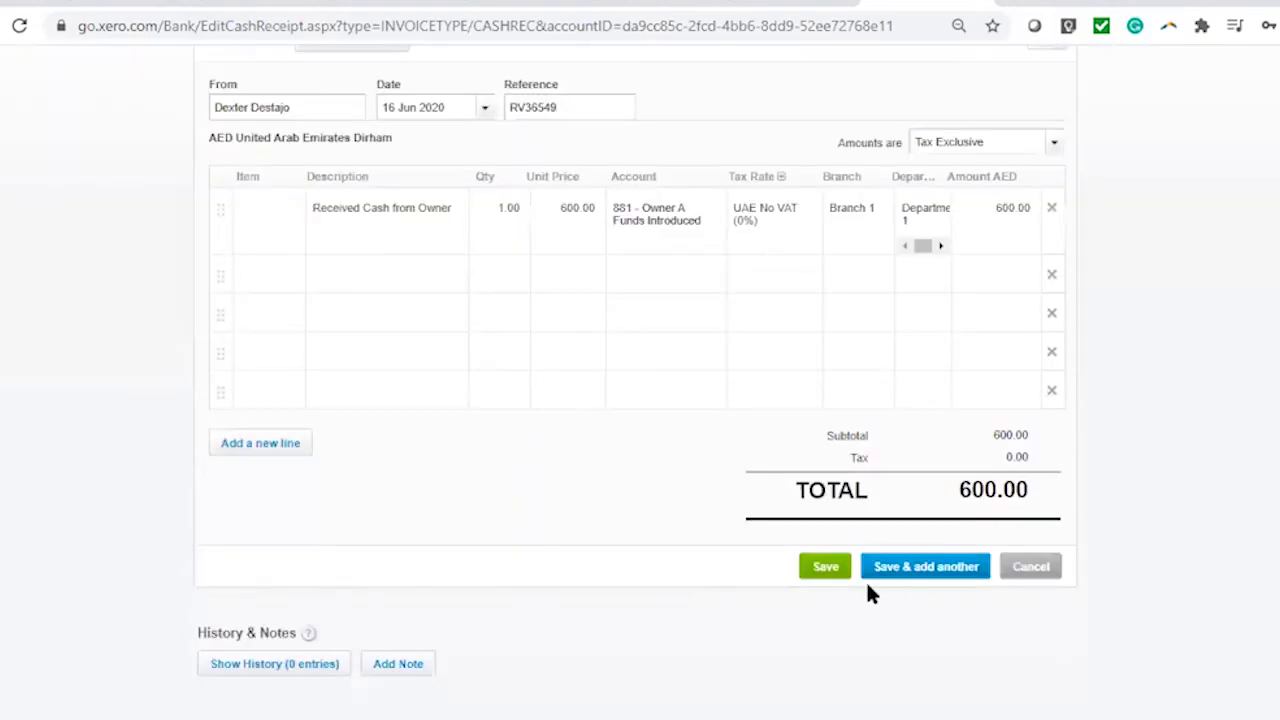
left_click(823, 566)
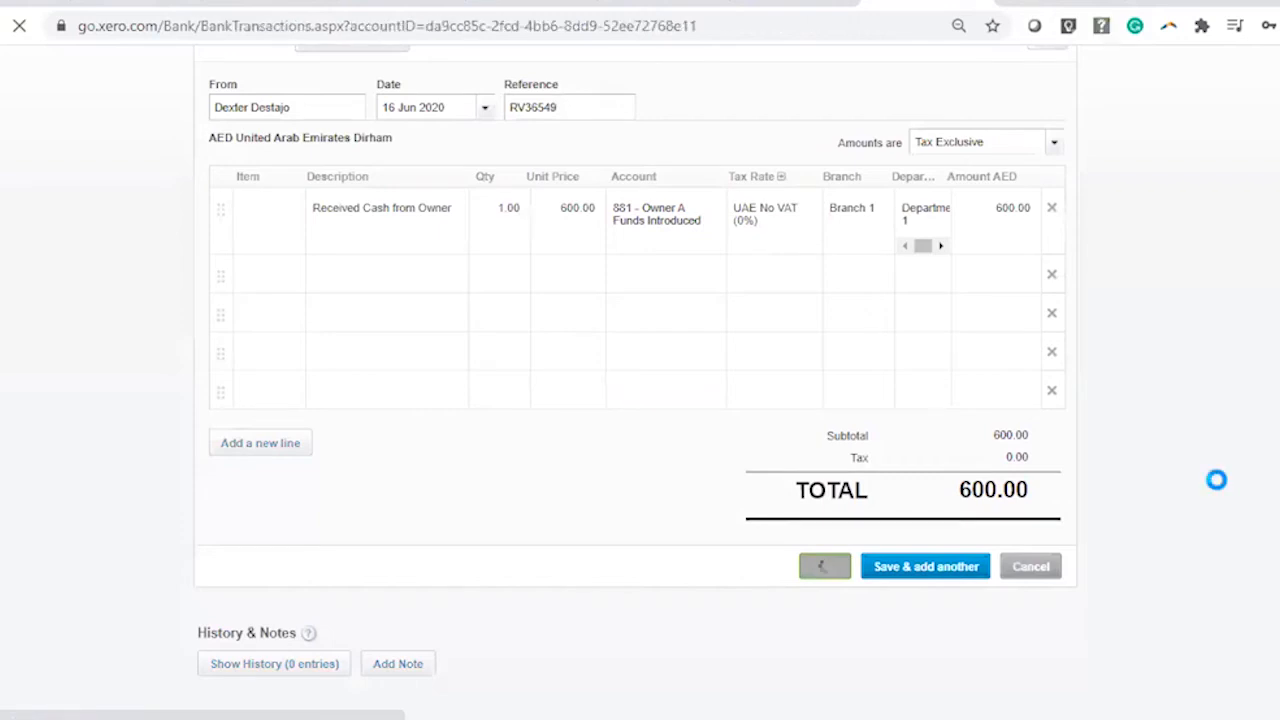
scroll(857, 586, "down", 2)
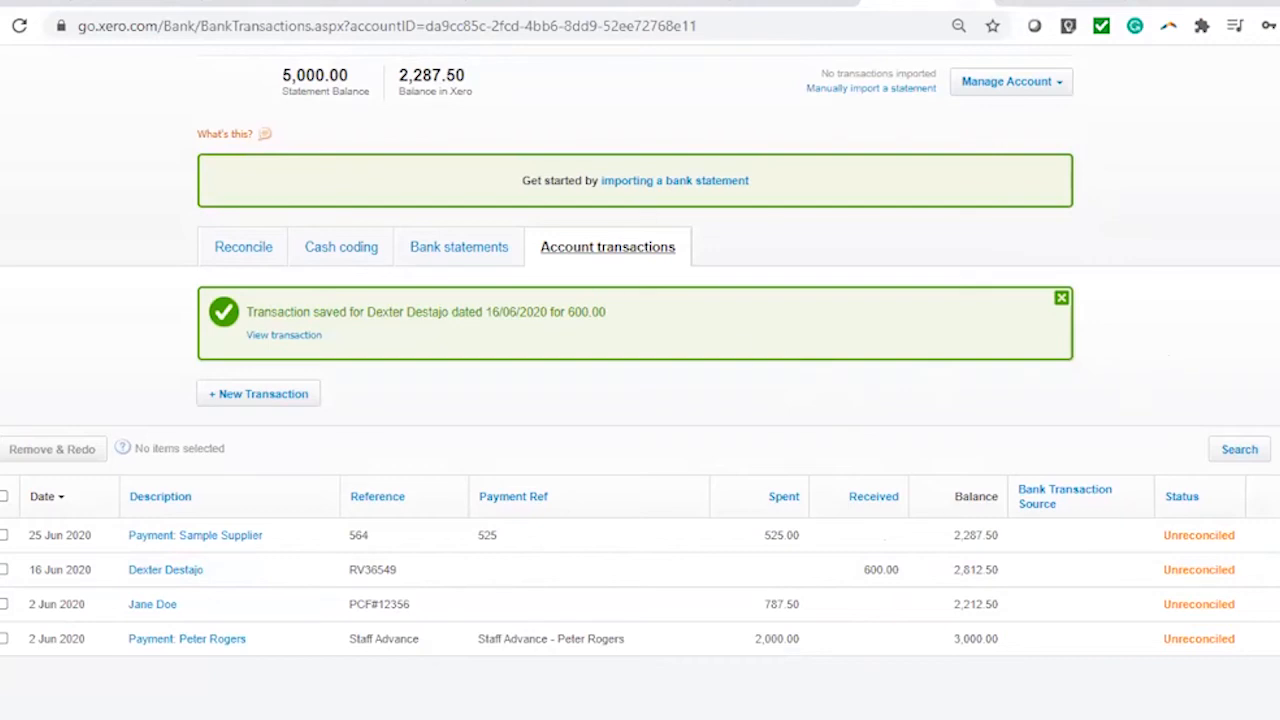
Switch the bank account view from Petty Cash to RAK Bank AED
scroll(1064, 366, "up", 3)
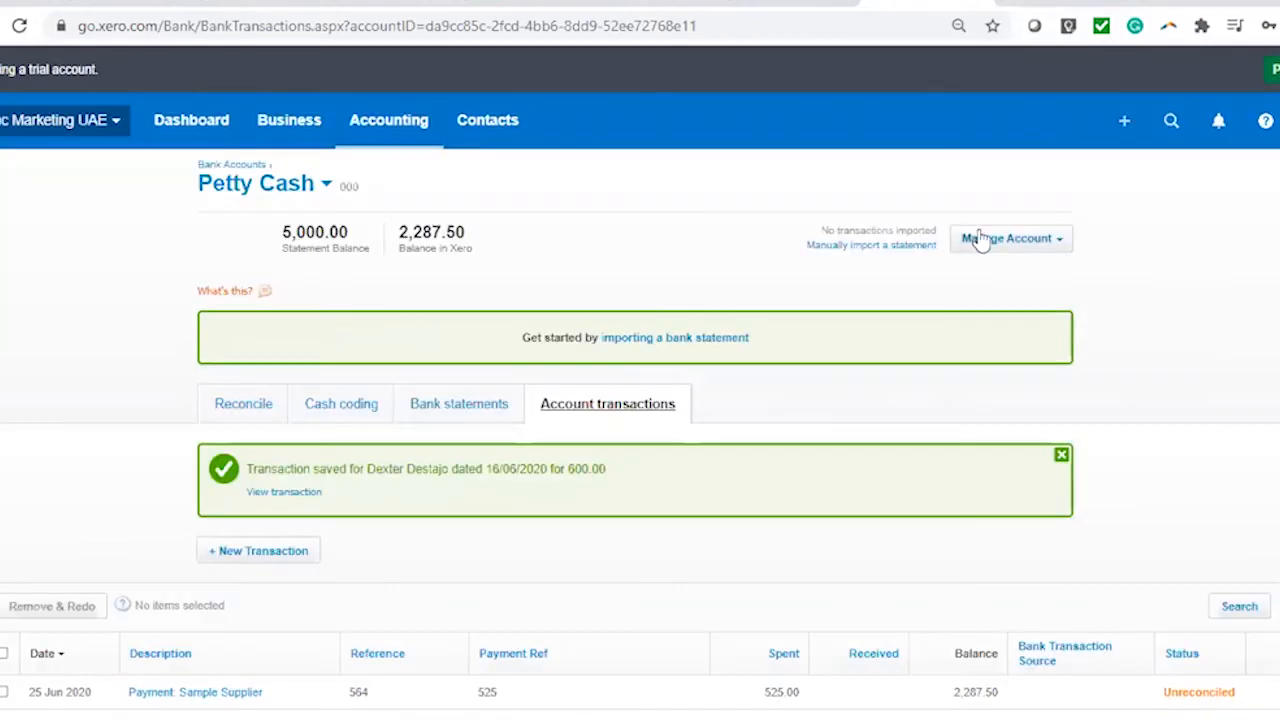
left_click(994, 241)
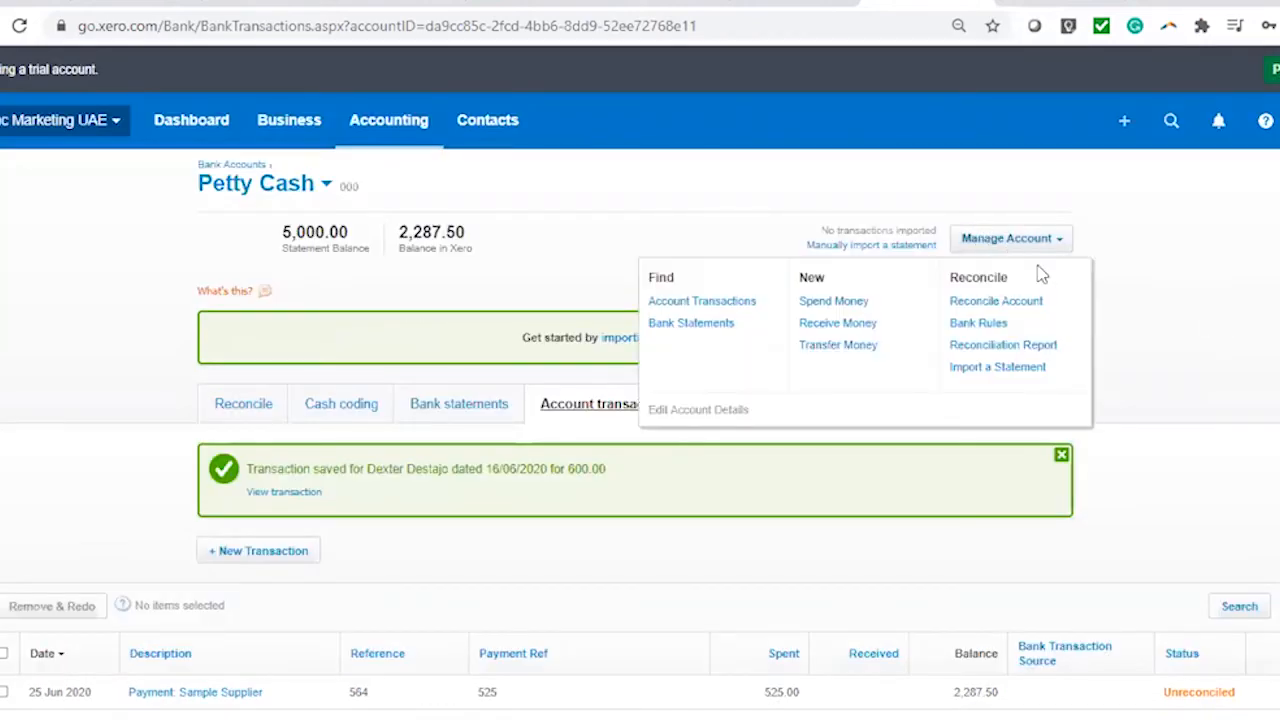
left_click(326, 188)
left_click(326, 188)
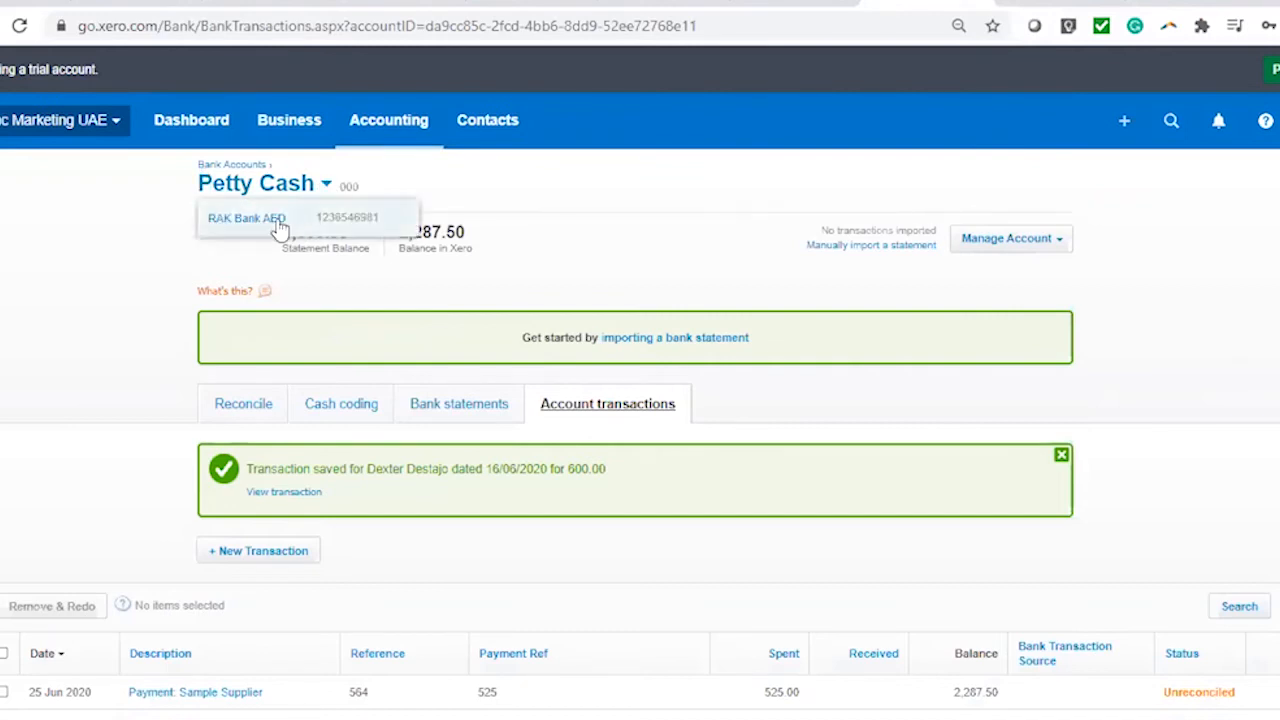
left_click(262, 216)
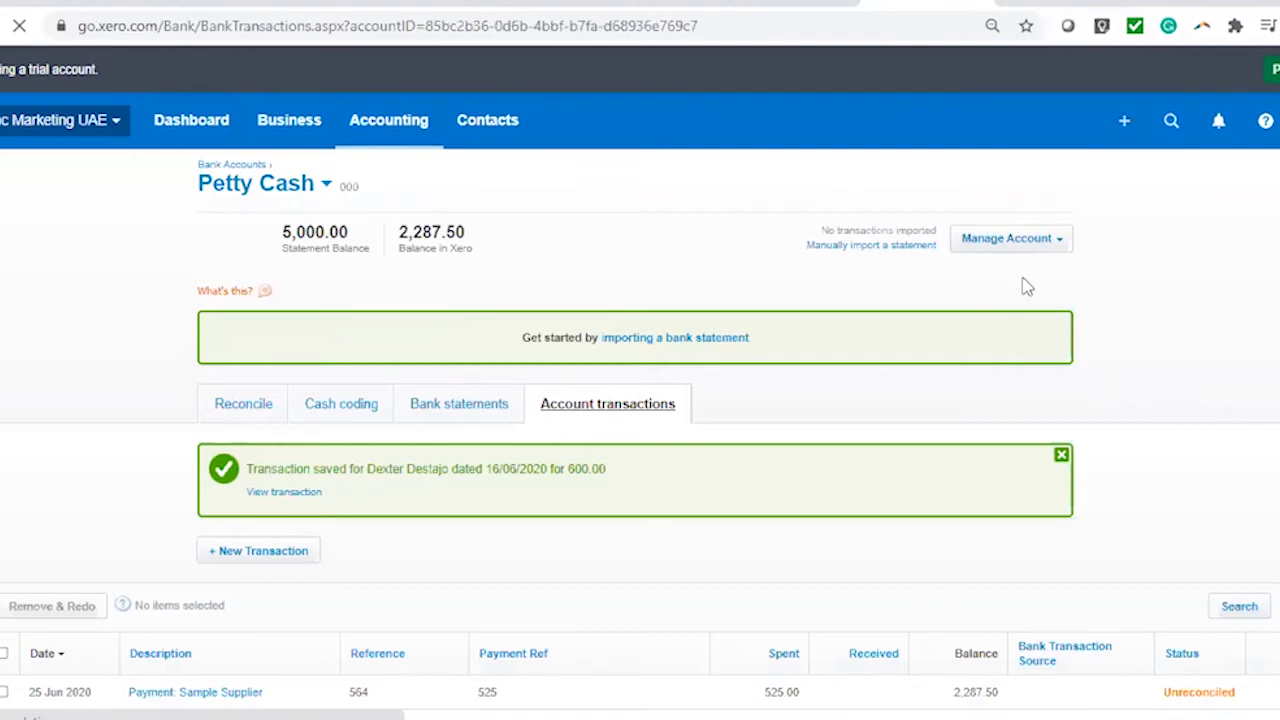
Start a new Receive Money transaction on RAK Bank AED as a Prepayment
left_click(1040, 240)
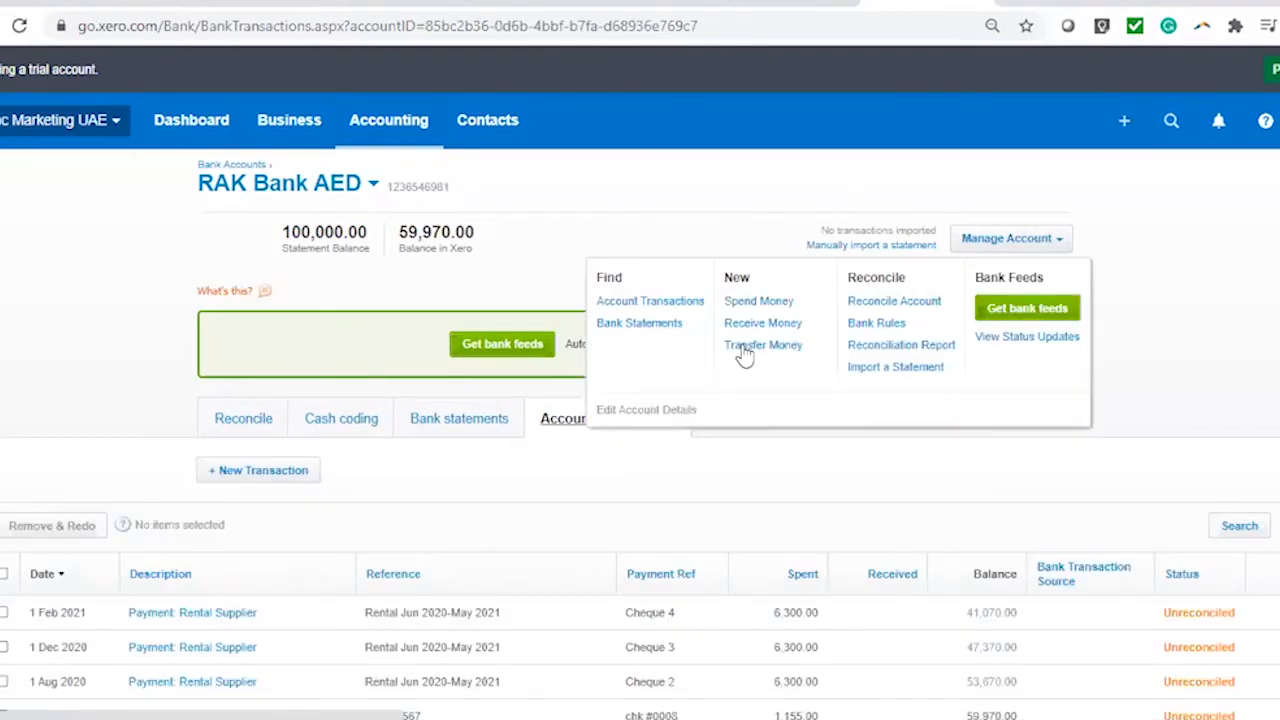
left_click(755, 324)
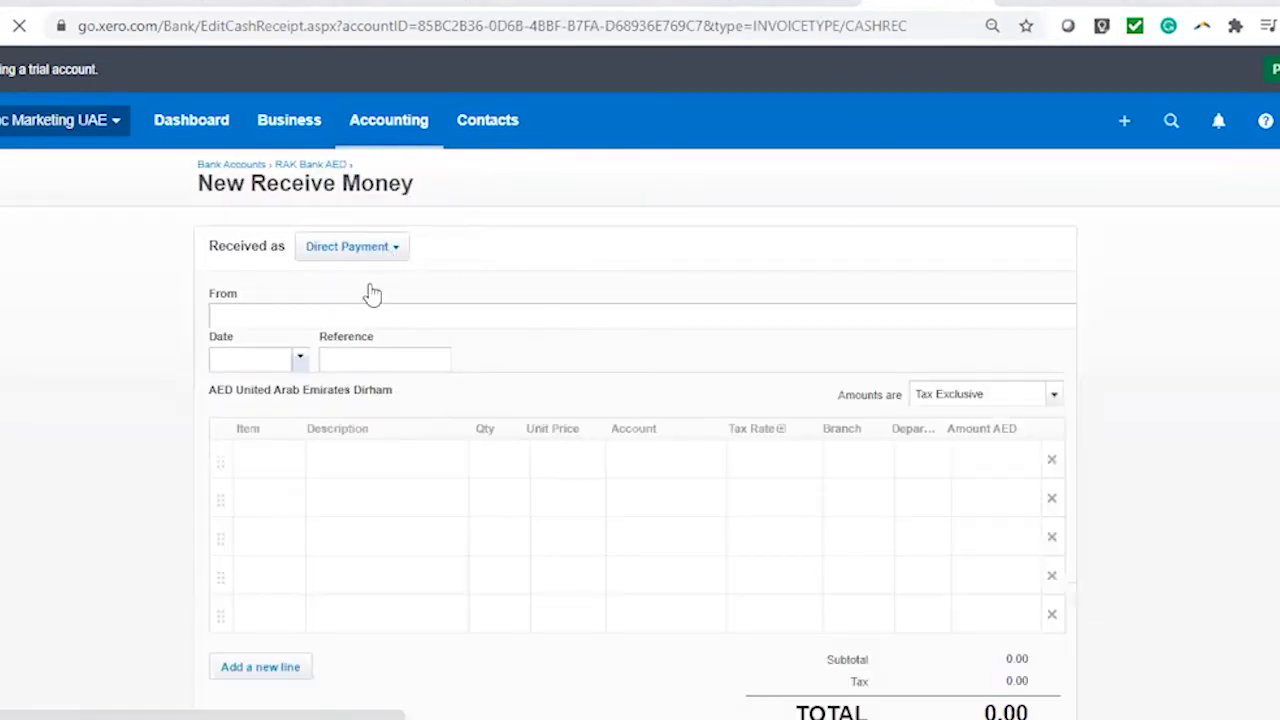
left_click(391, 251)
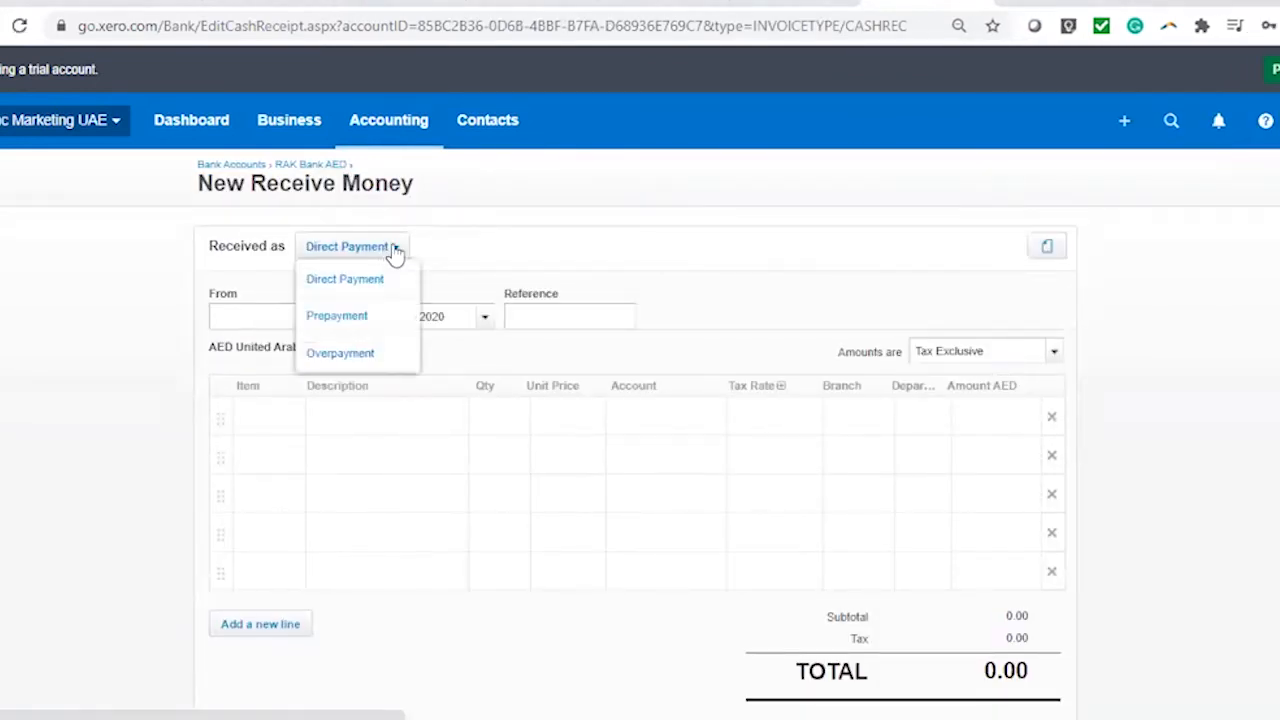
left_click(372, 318)
left_click(664, 428)
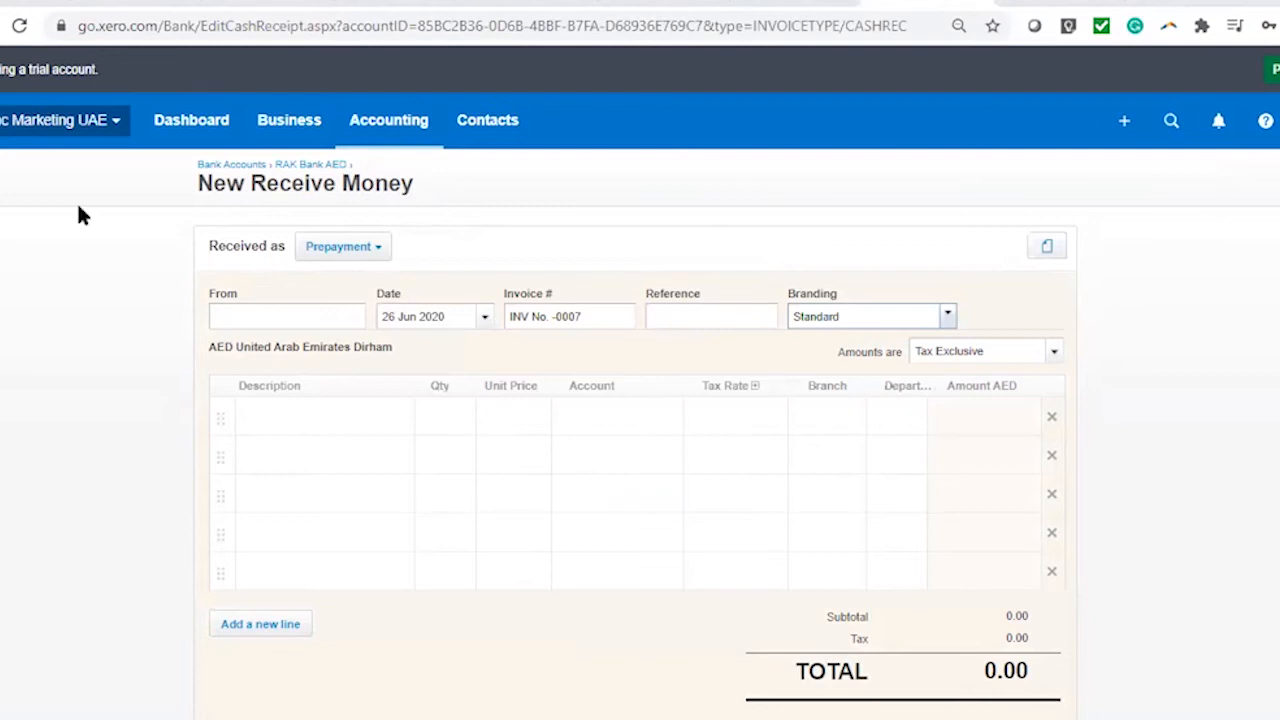
Enter new contact Mandi Restaurant, date 15 Jun 2020, Debit Note -2356 and reference 'June 2020 Contract'
left_click(267, 318)
type("Mandi Restaurant")
left_click(321, 350)
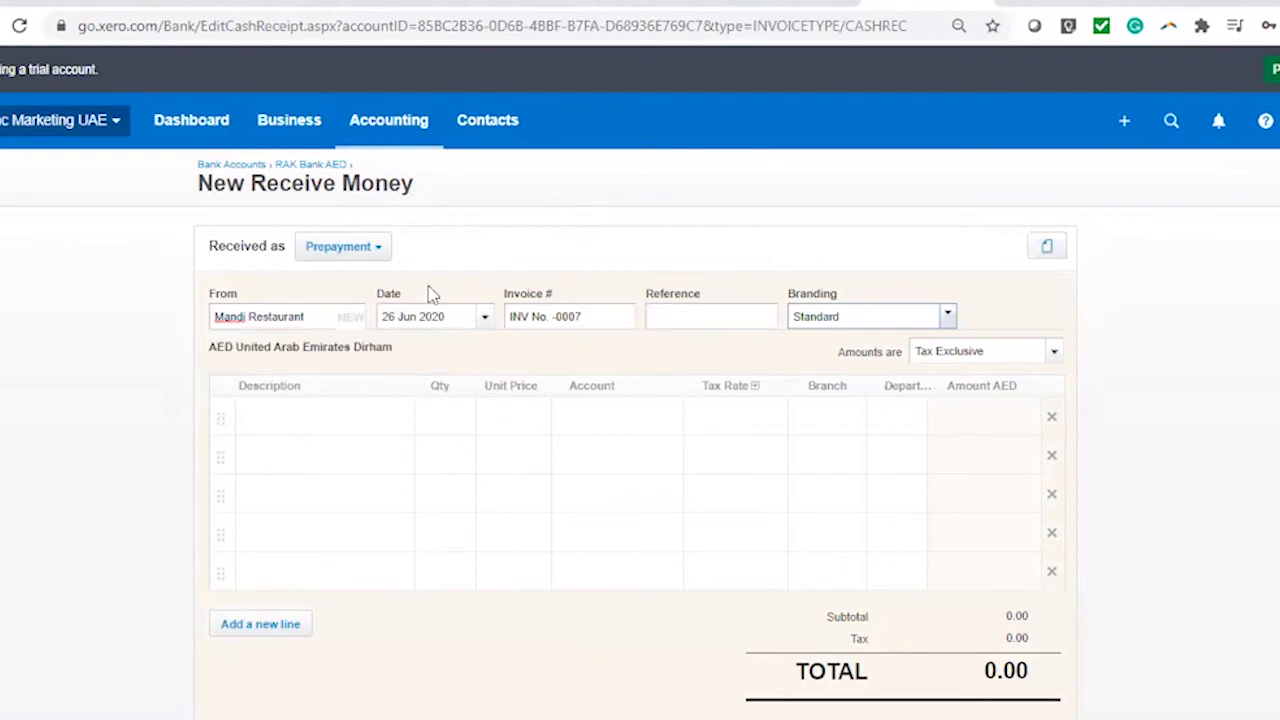
left_click(484, 318)
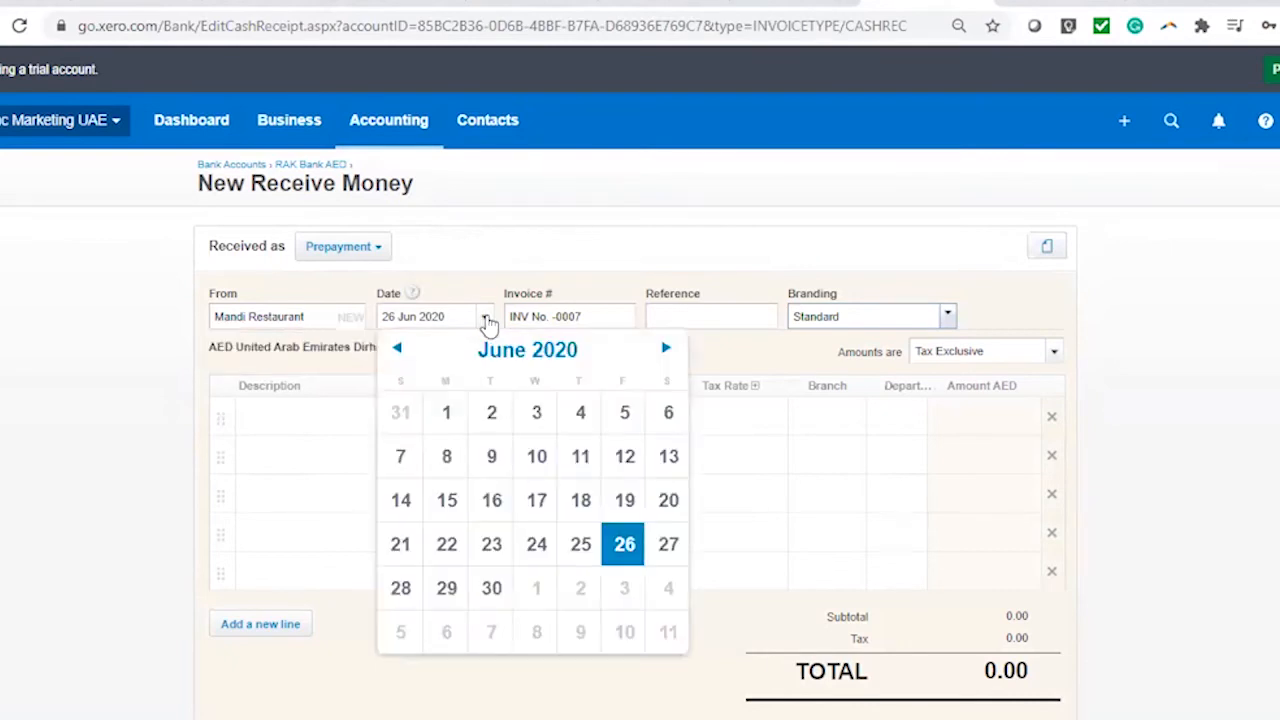
left_click(446, 500)
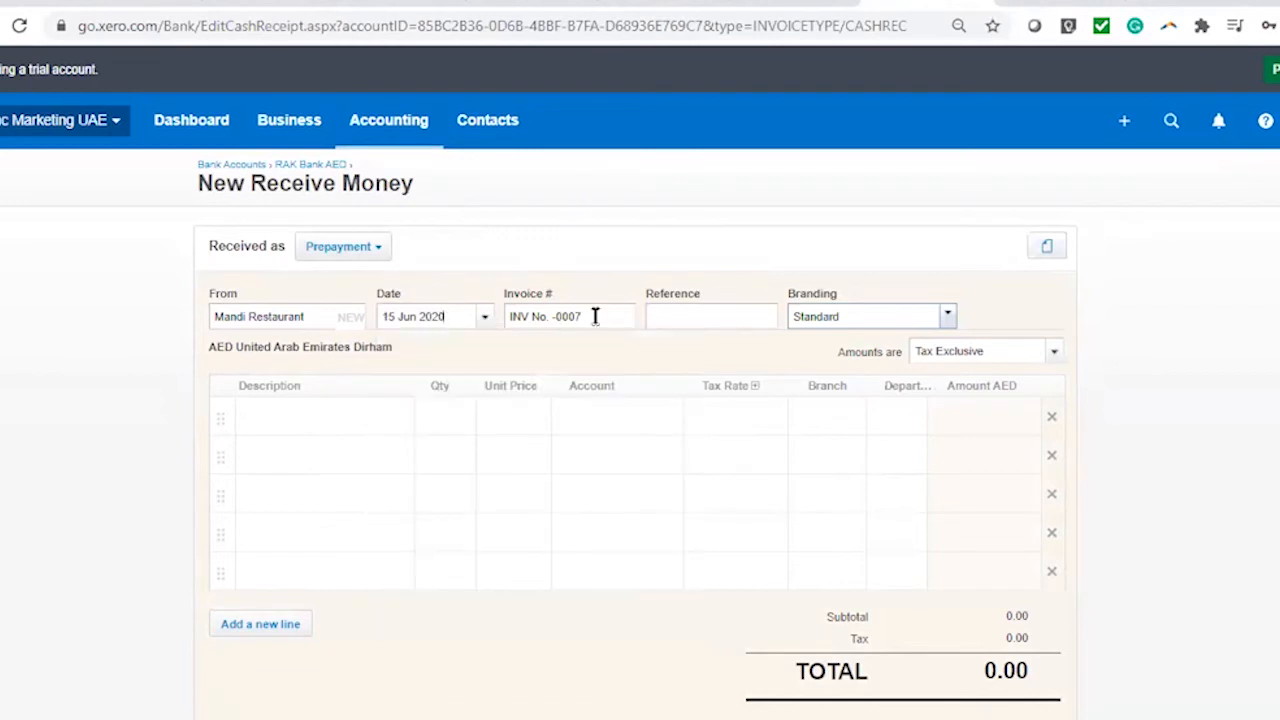
key("Tab")
type("Debit")
left_click(695, 310)
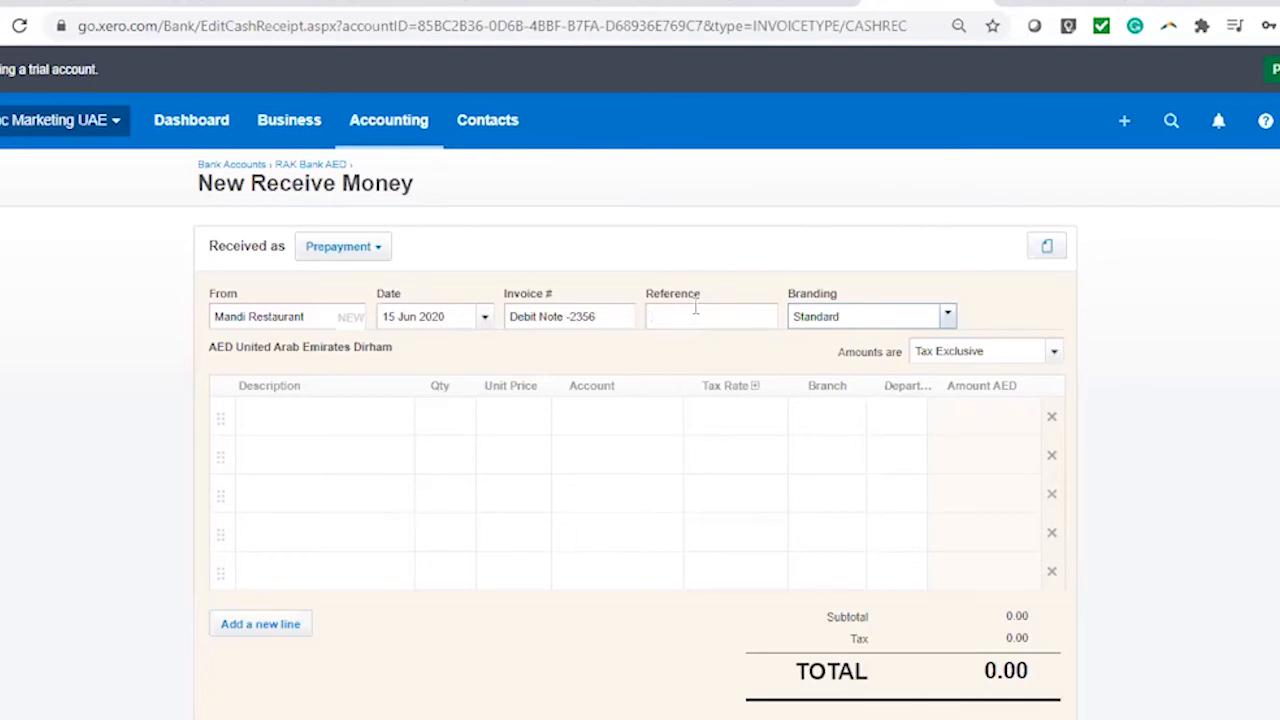
left_click(950, 318)
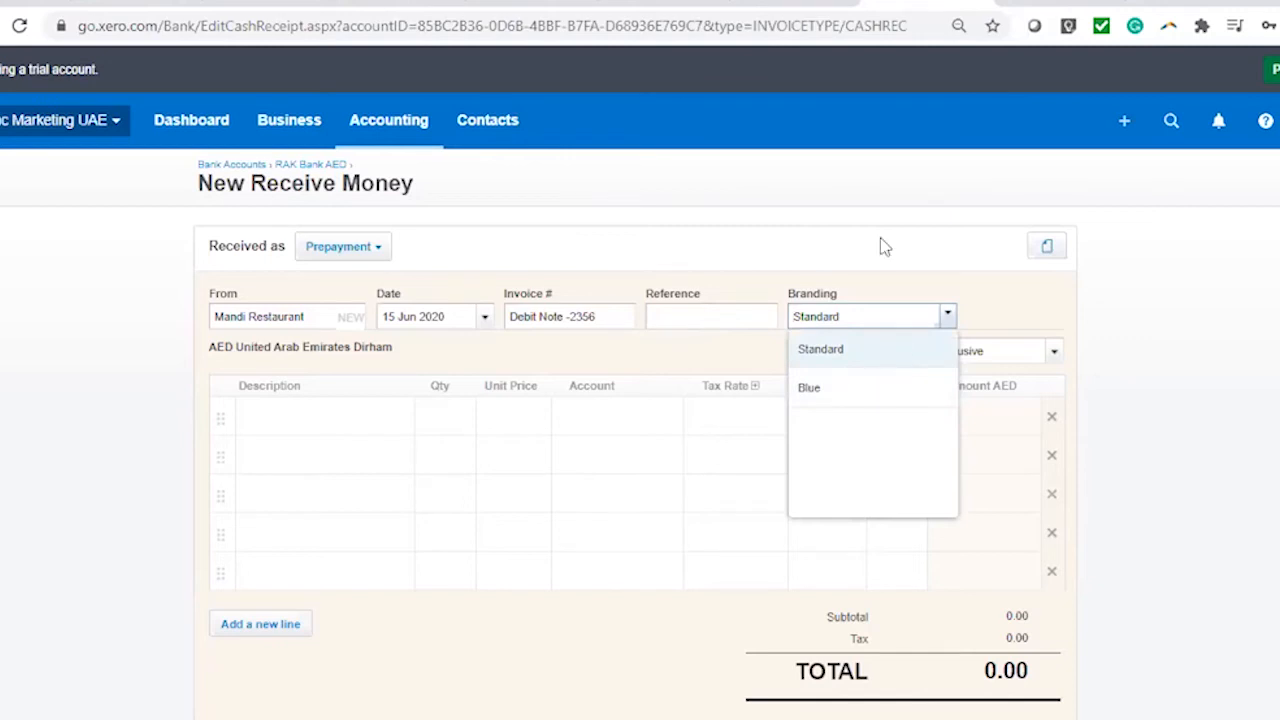
left_click(714, 317)
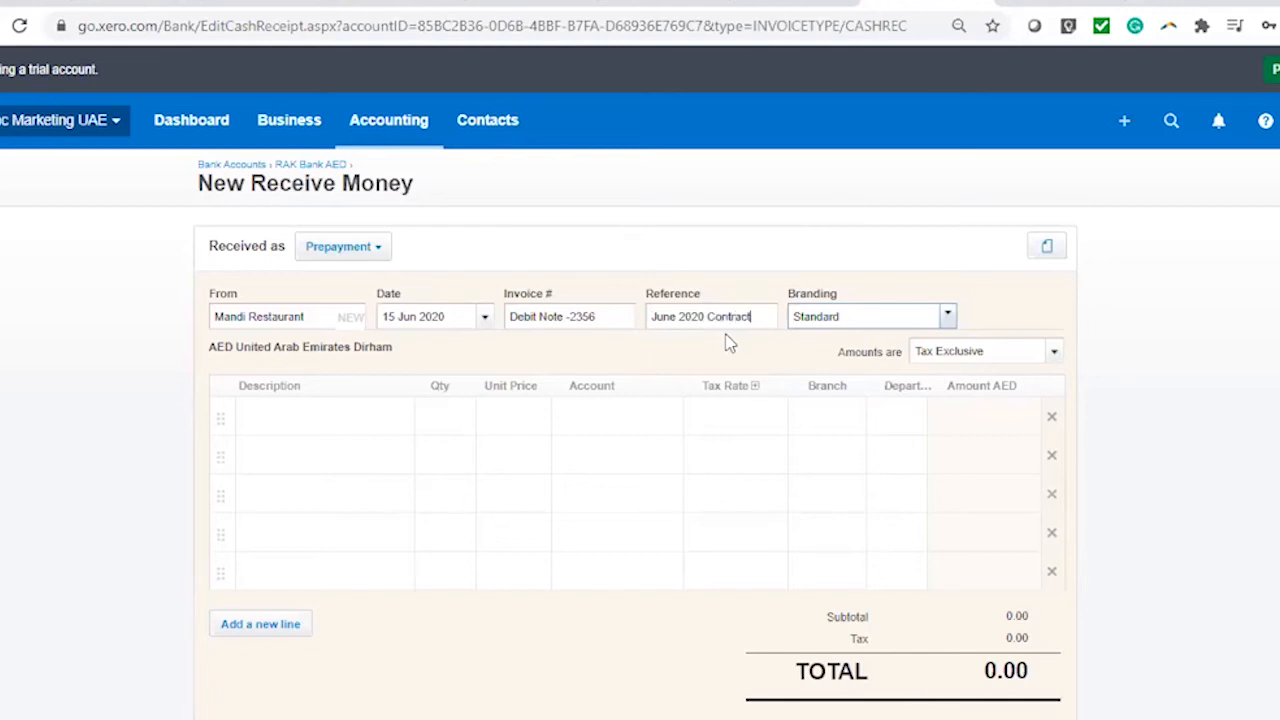
left_click(363, 420)
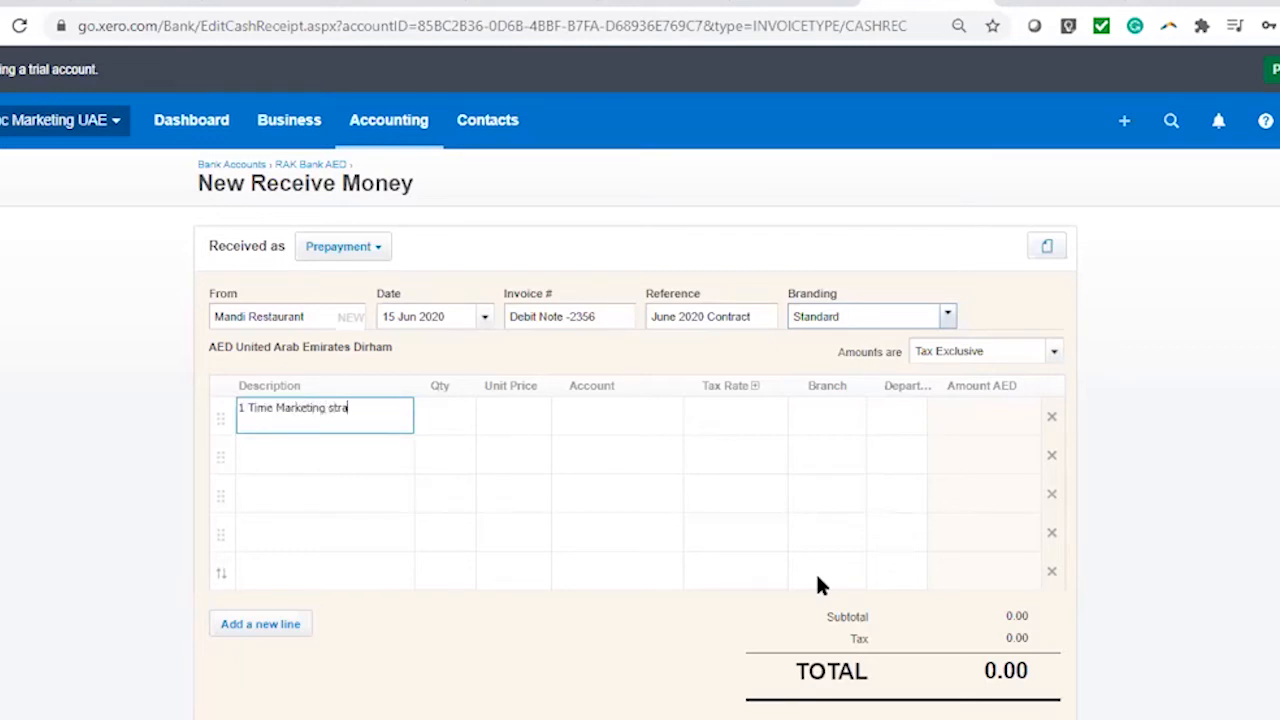
Add line '1 Time Marketing strategy advance' with quantity 1 and unit price 12,000
type("1 Time Marketing stragey advance")
right_click(355, 410)
left_click(390, 422)
left_click(447, 418)
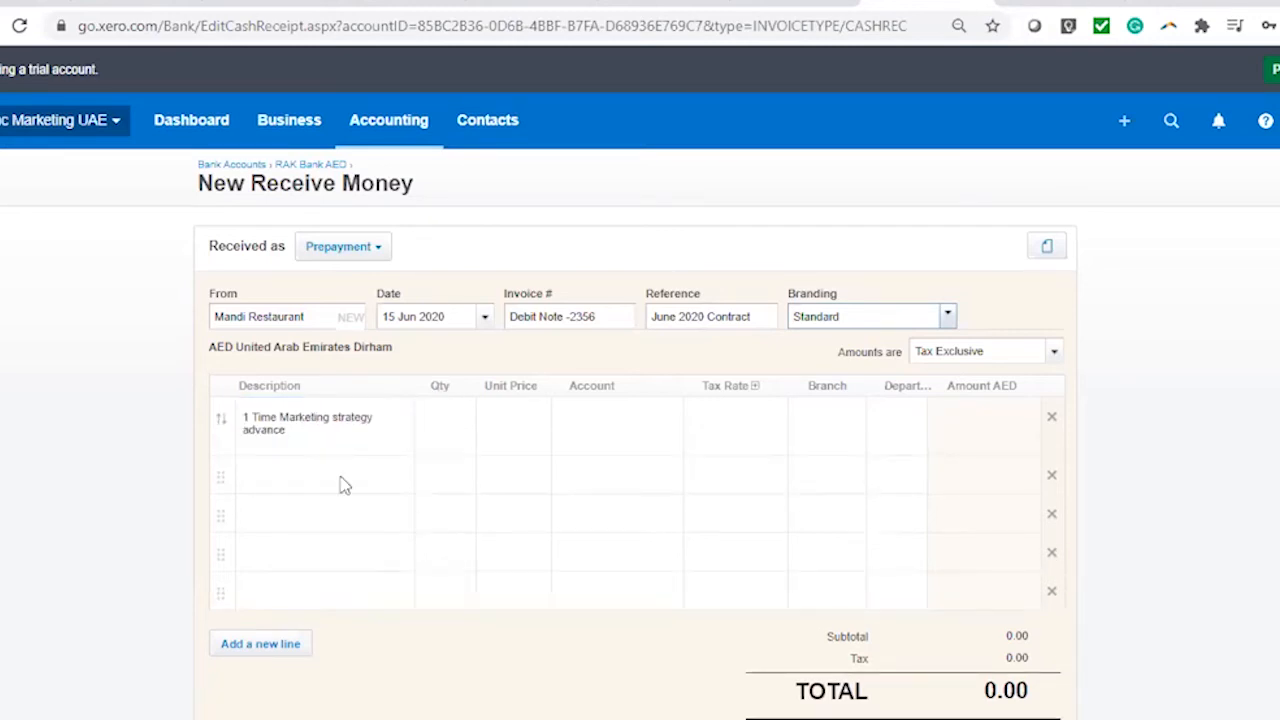
type("1")
left_click(521, 421)
type("12000")
left_click(620, 428)
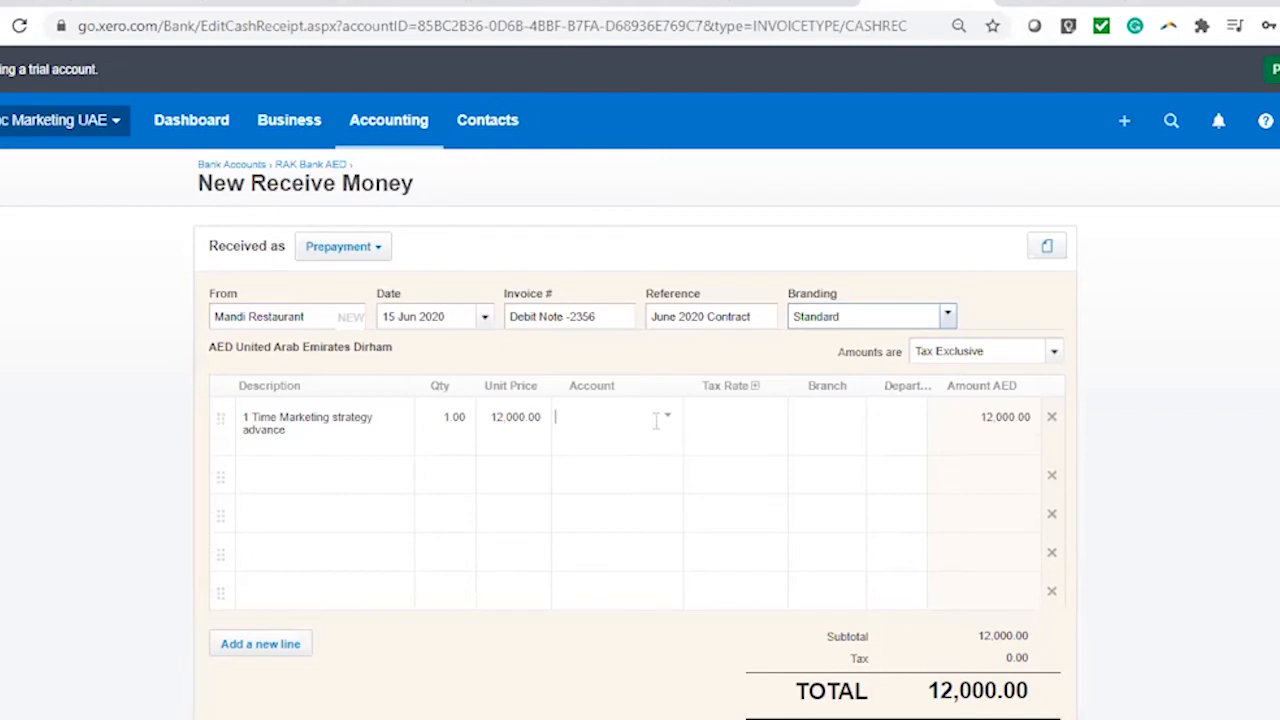
Search the account list for a customer-advance account and, finding none, begin adding a new account
left_click(667, 418)
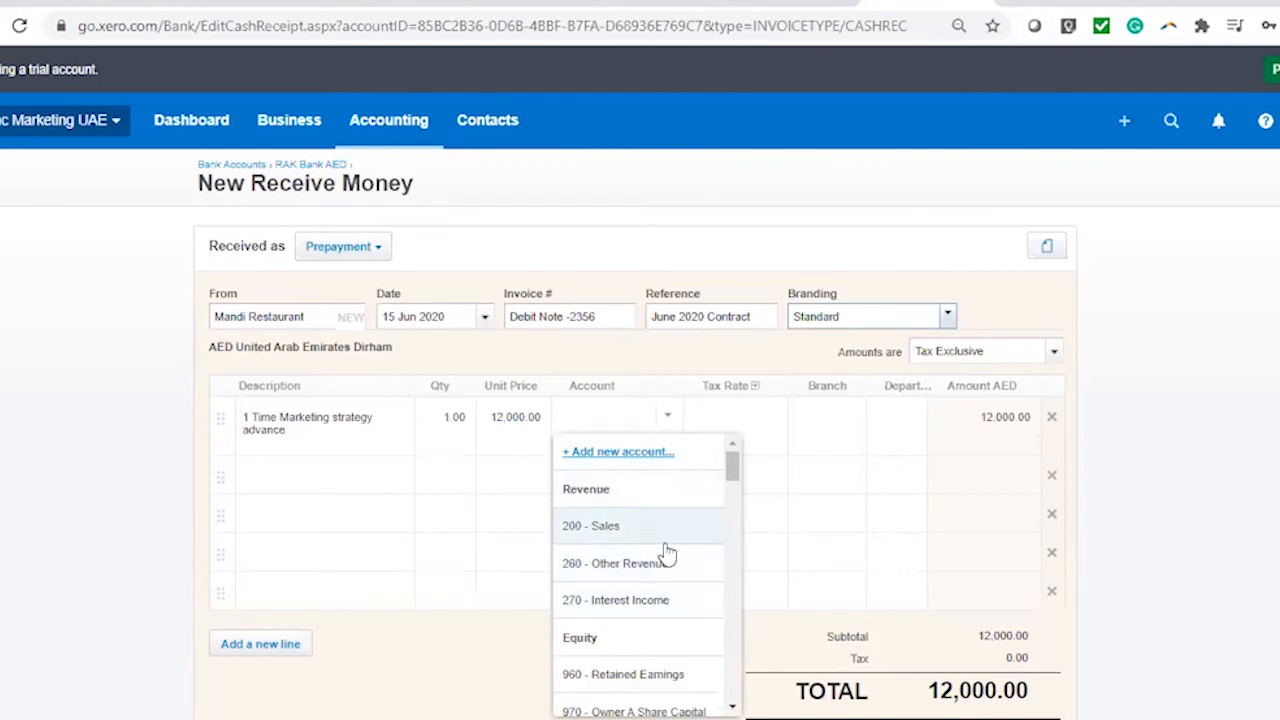
type("cus")
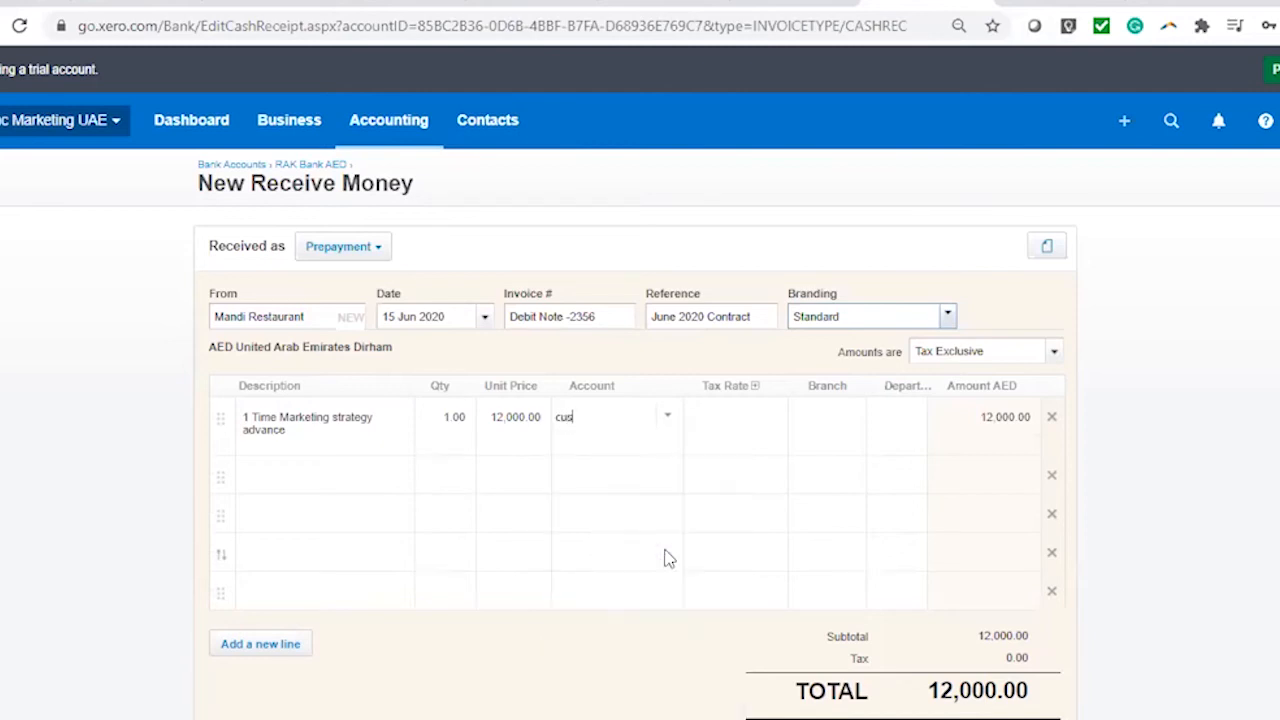
key("BackSpace")
key("BackSpace")
key("BackSpace")
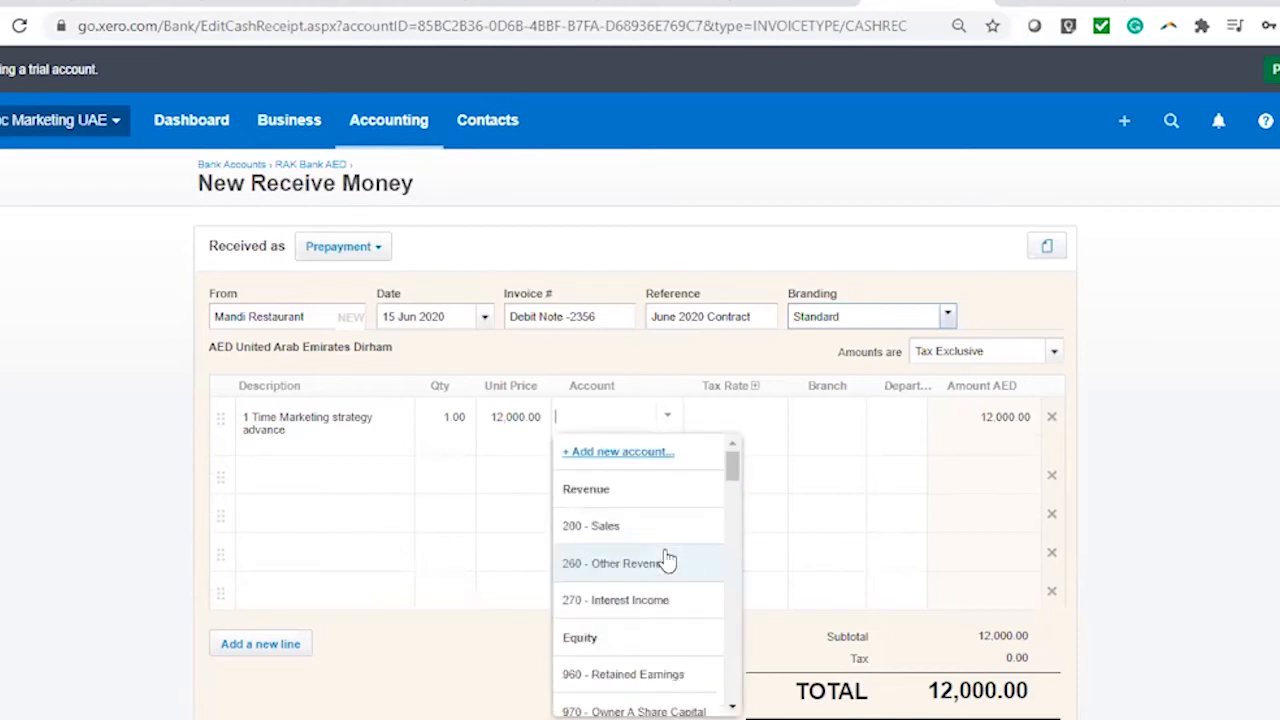
type("adva")
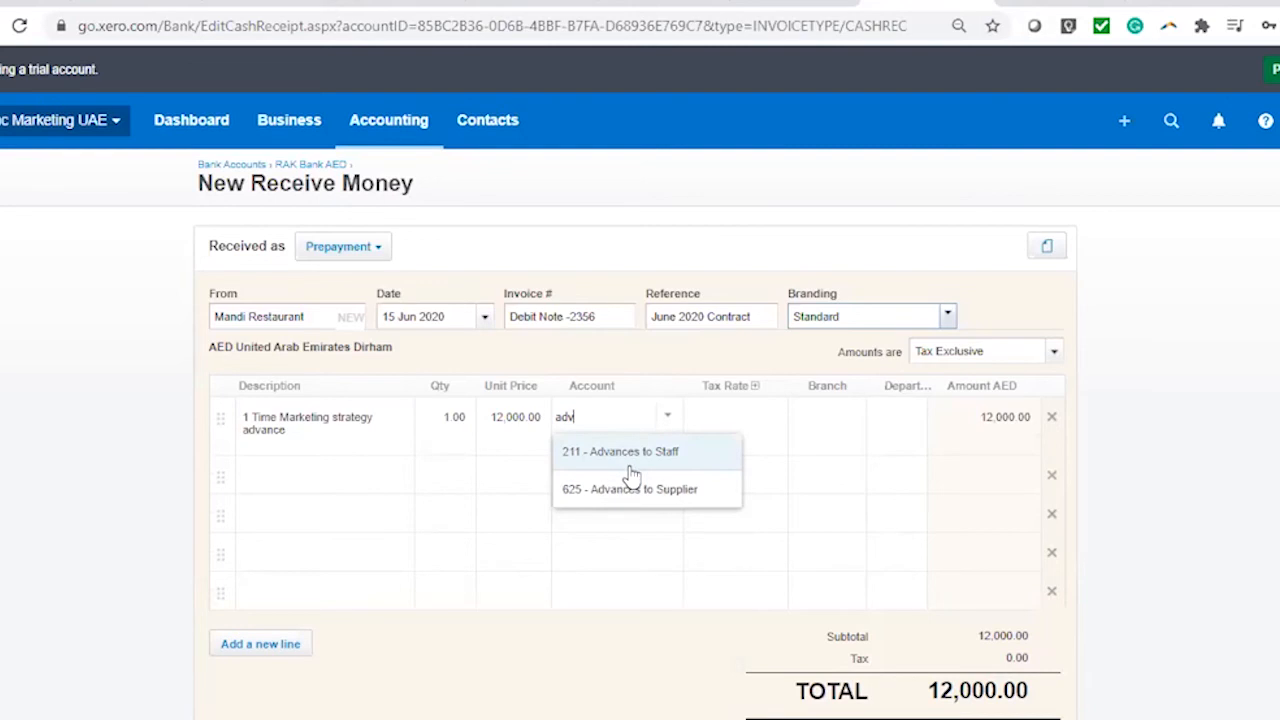
key("BackSpace")
key("BackSpace")
key("BackSpace")
scroll(655, 568, "down", 6)
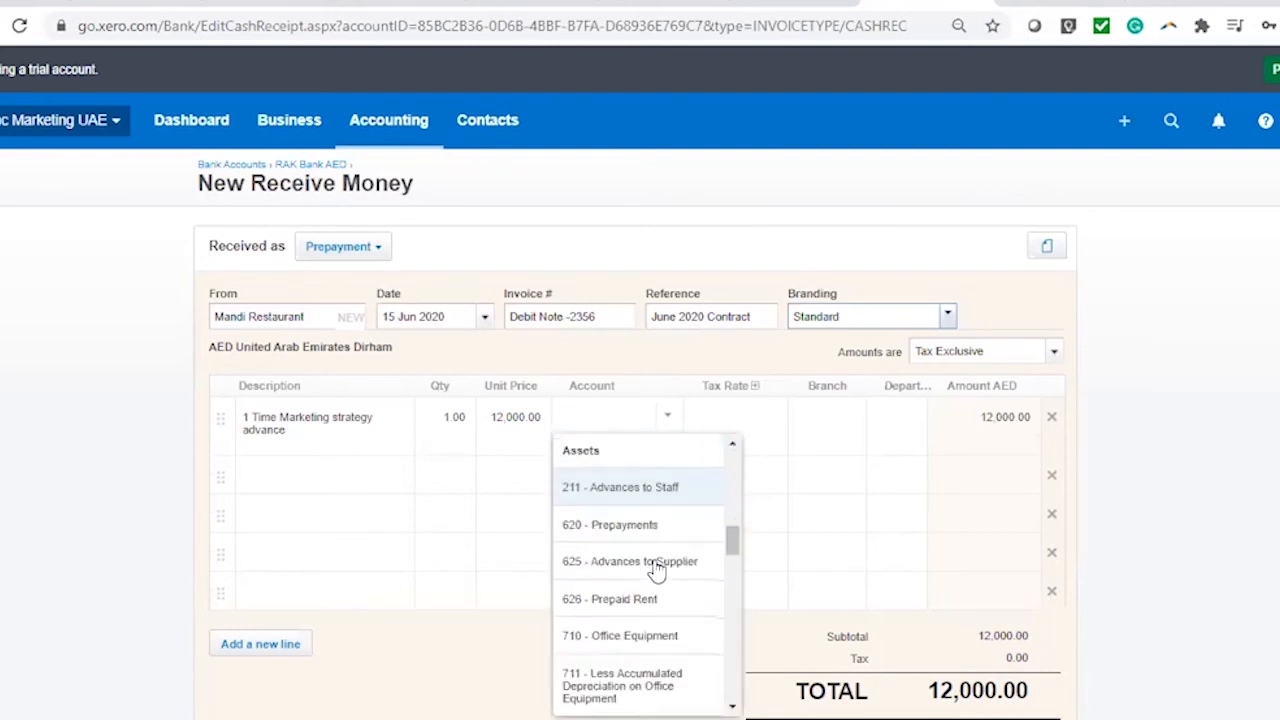
scroll(657, 570, "down", 5)
scroll(660, 528, "up", 11)
left_click(612, 455)
Create Current Liability account 654 'Advances from Customers', payments enabled, UAE No VAT, and apply it to line 1
type("current Liability")
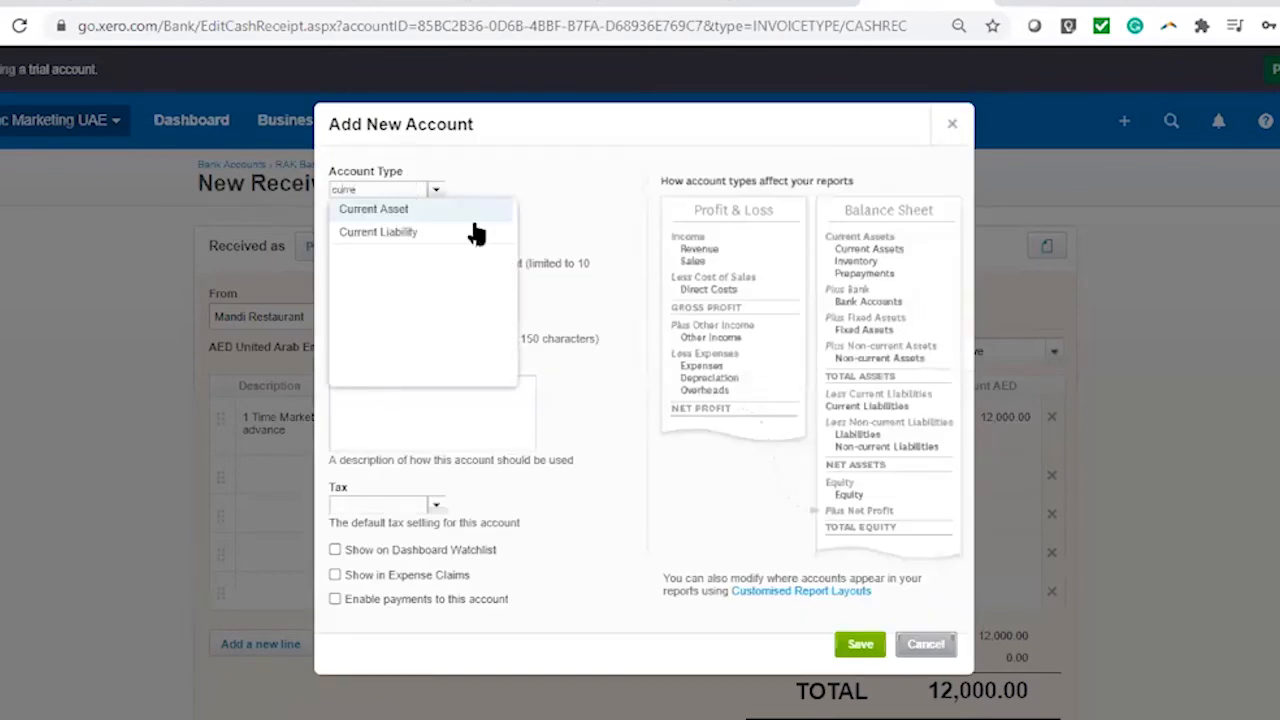
left_click(477, 232)
left_click(380, 233)
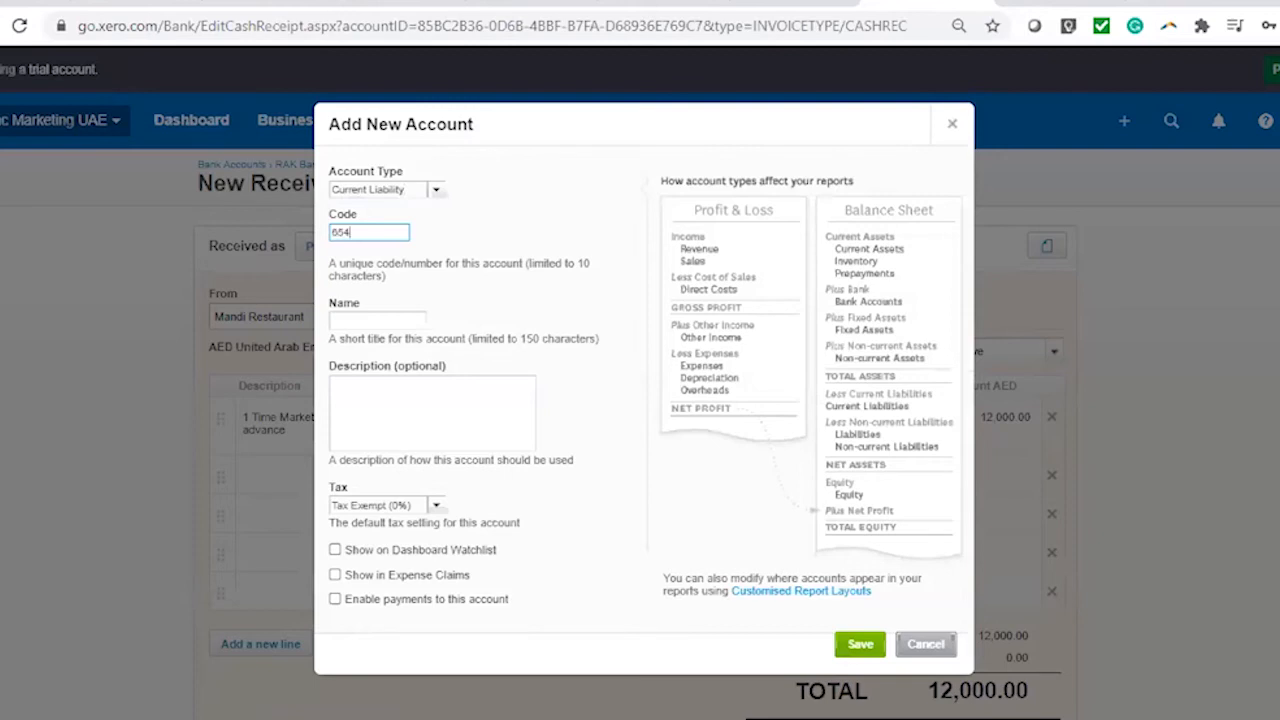
left_click(379, 322)
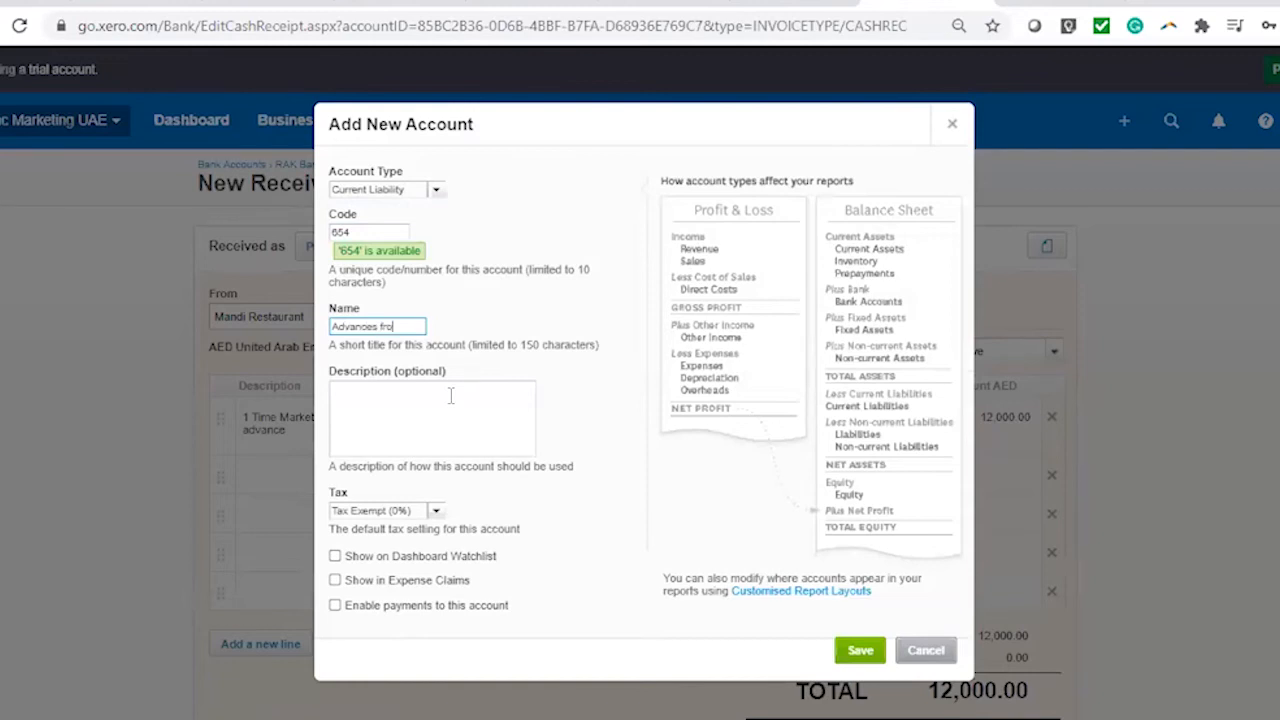
type("Advances from Customers")
left_click(382, 606)
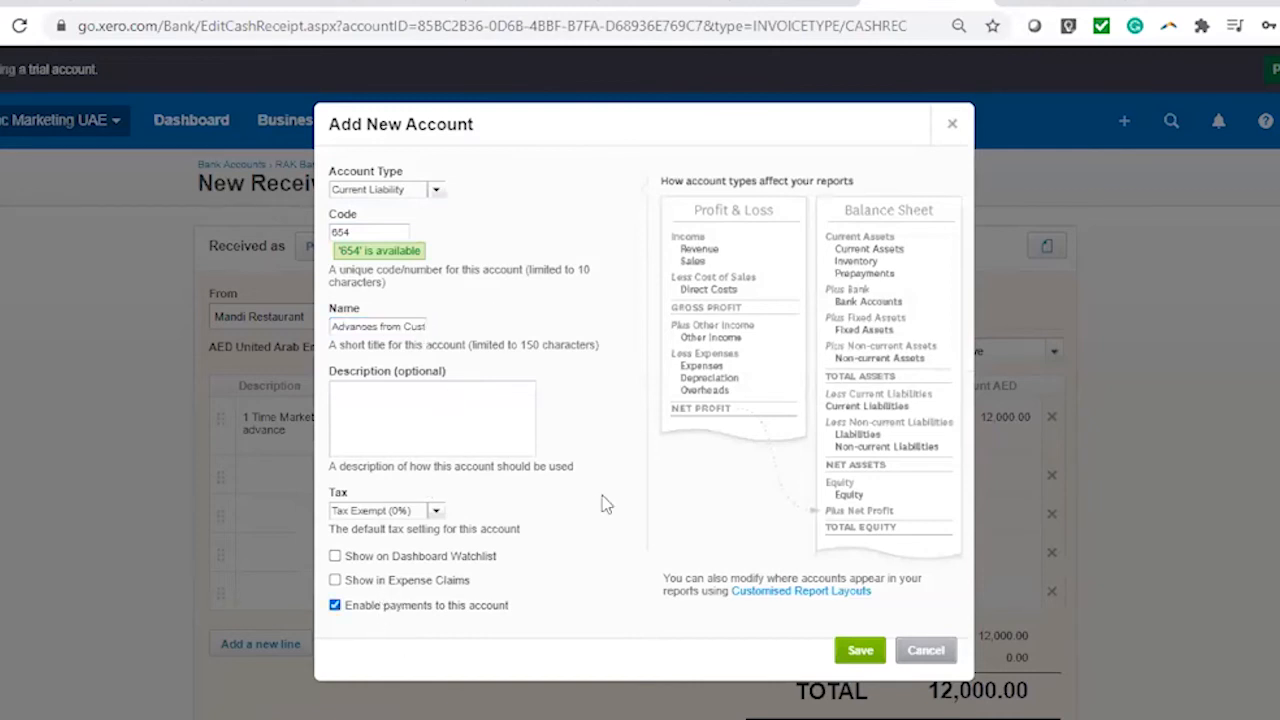
left_click(382, 511)
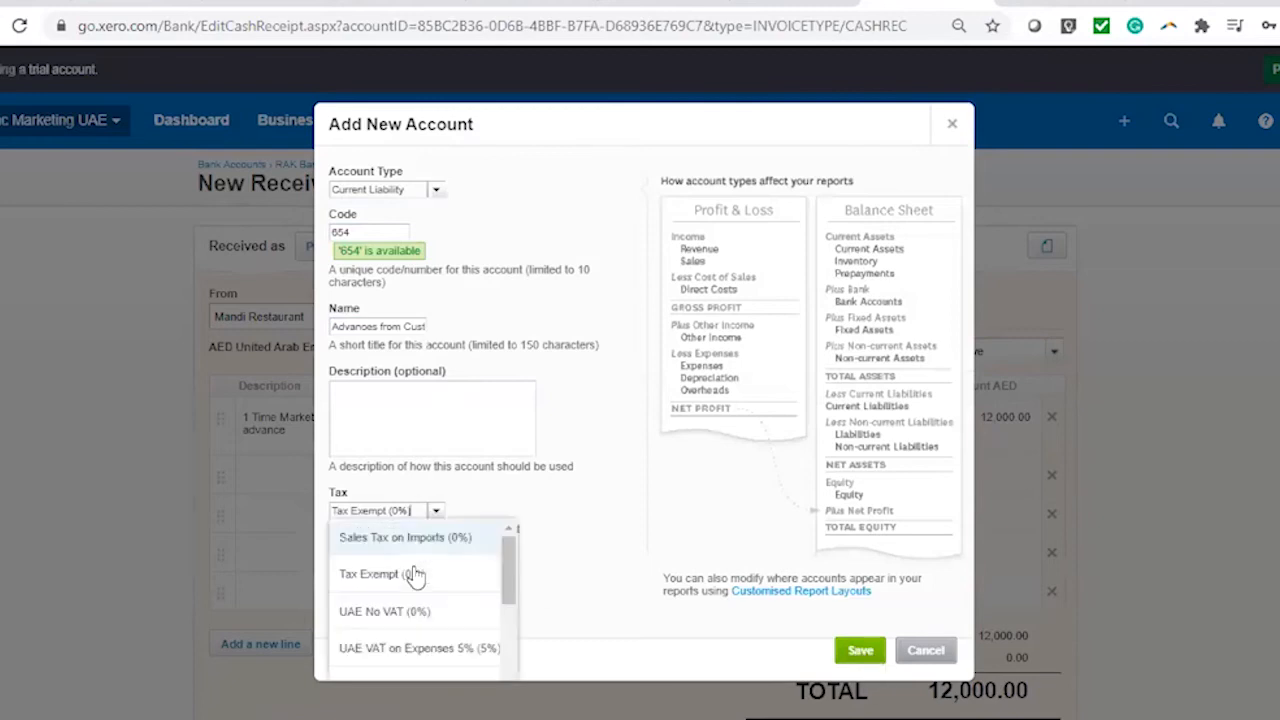
left_click(404, 612)
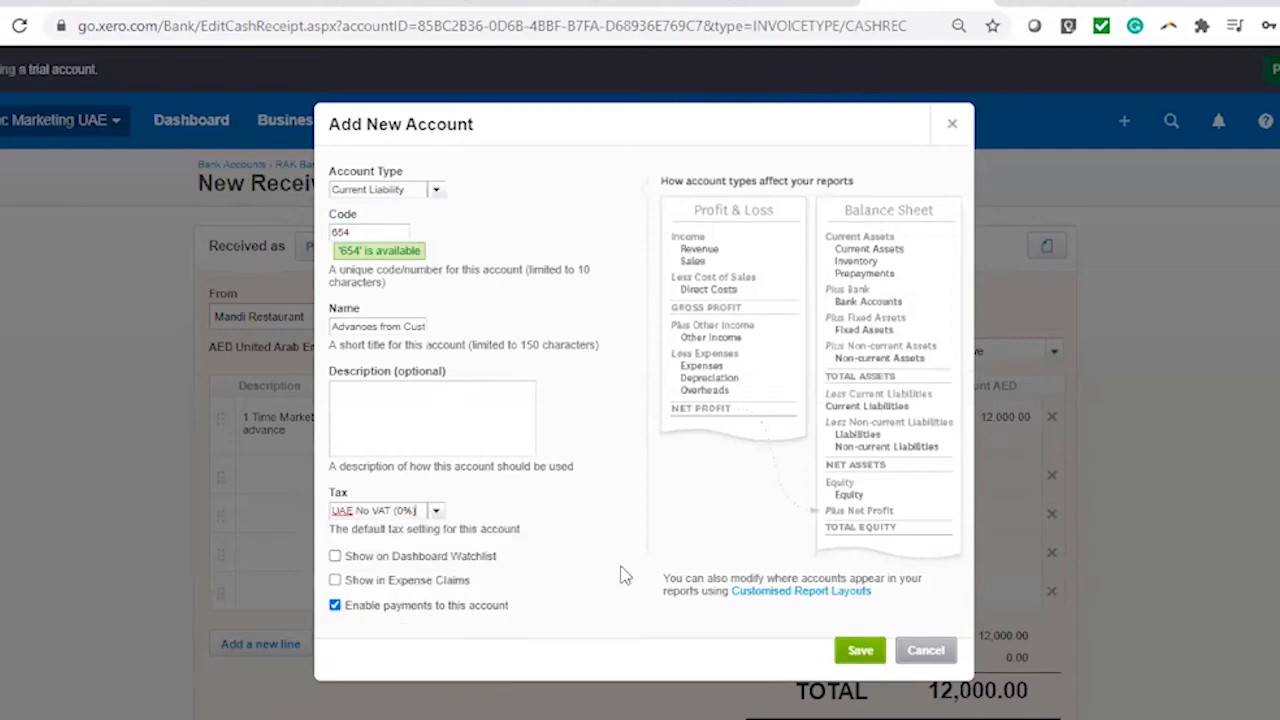
left_click(862, 652)
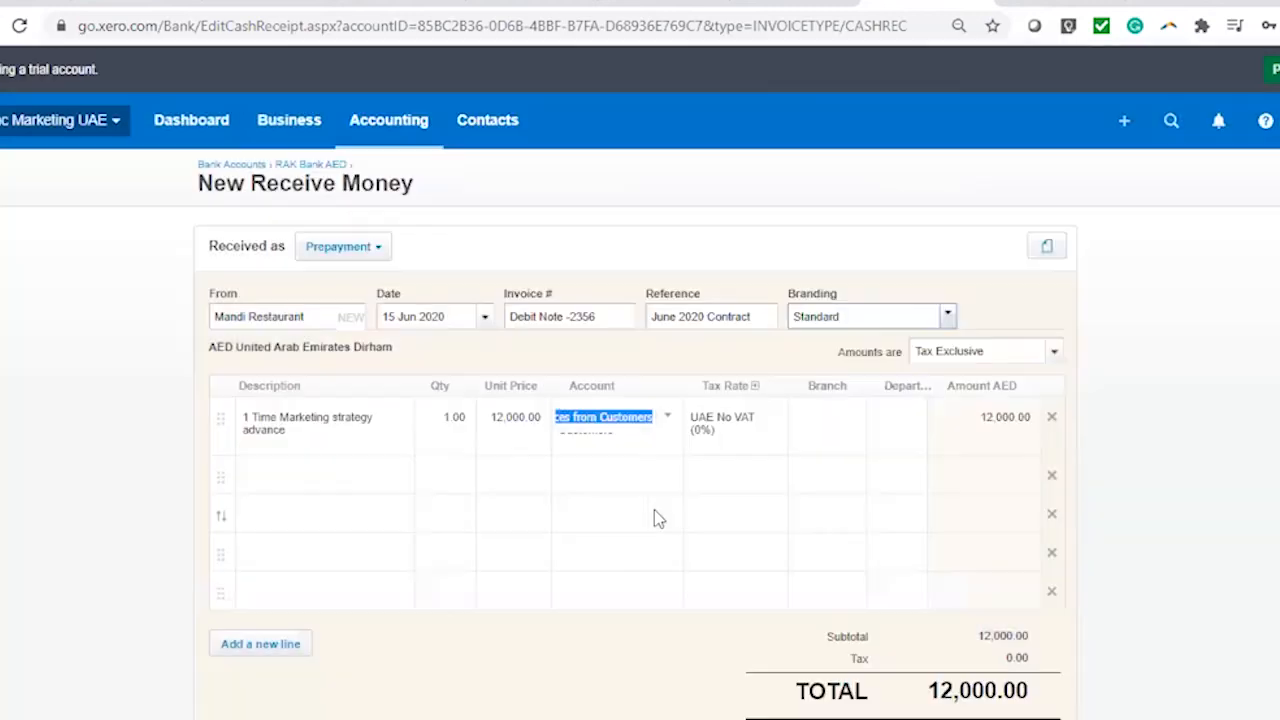
left_click(758, 440)
Assign the prepayment line to Branch 1 and Department 1
left_click(850, 422)
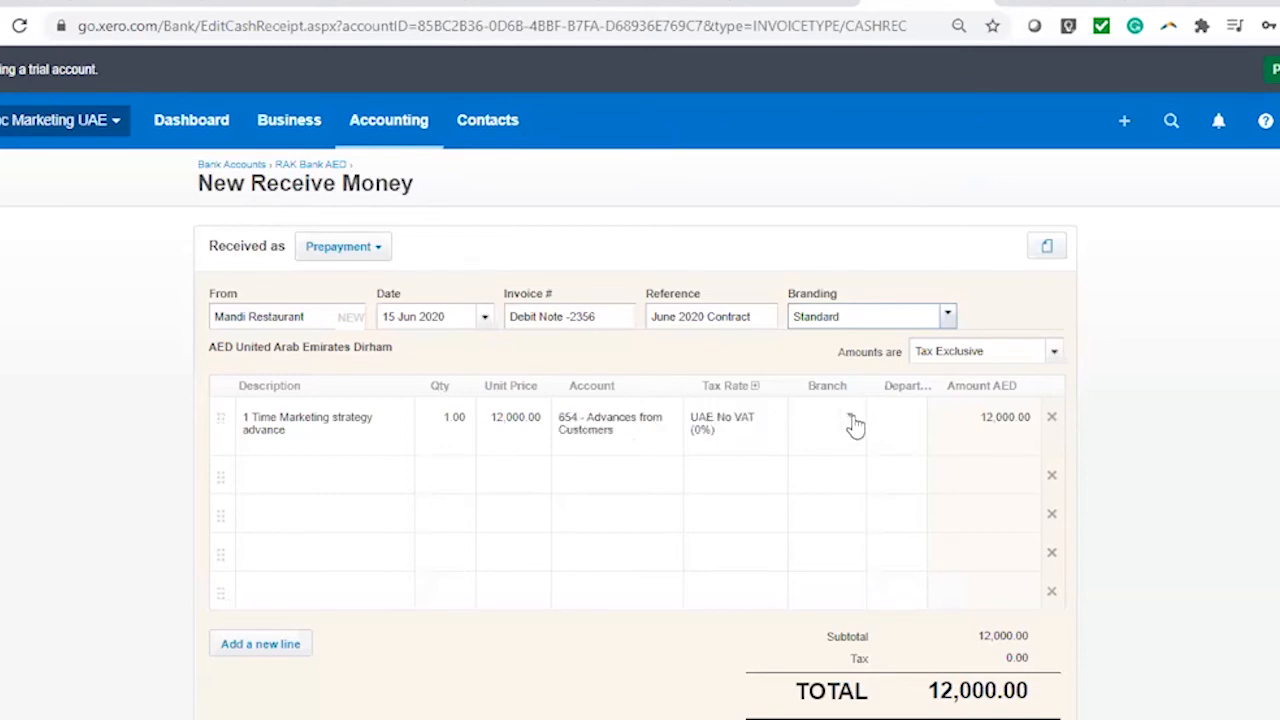
left_click(851, 420)
left_click(868, 530)
left_click(920, 428)
left_click(900, 537)
Save the 12,000.00 Mandi Restaurant prepayment to RAK Bank AED
scroll(1150, 465, "down", 2)
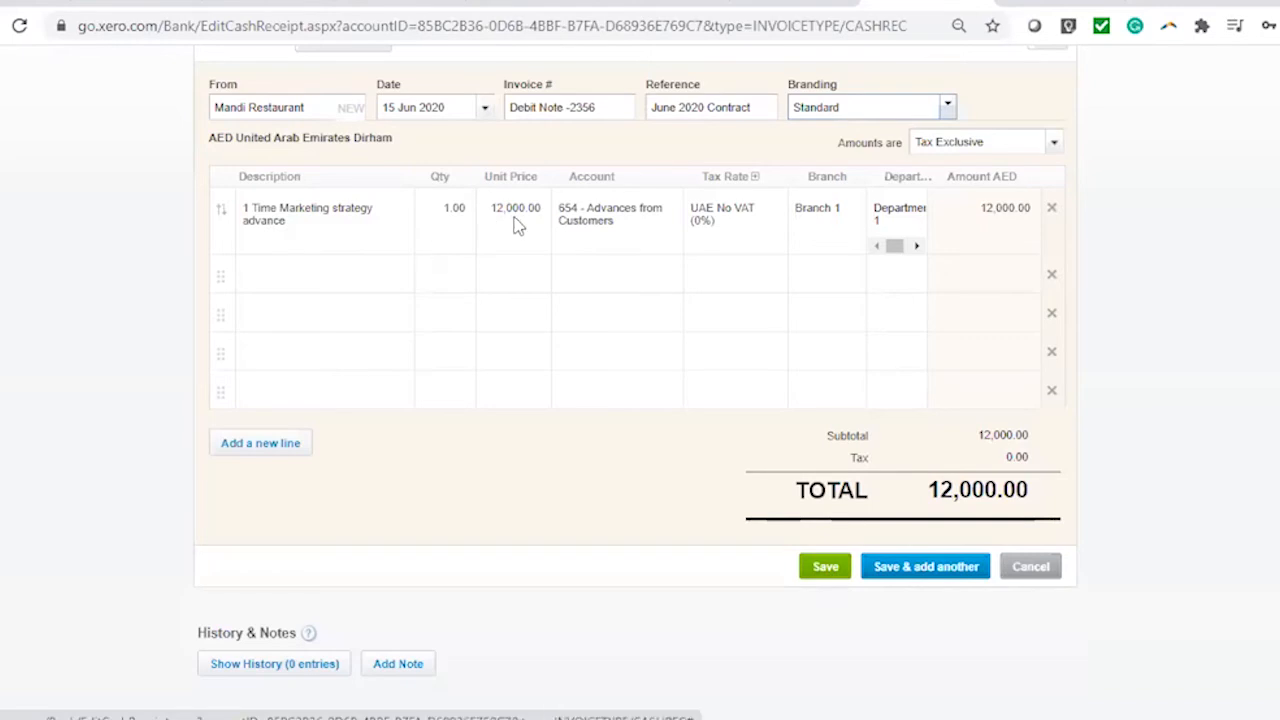
scroll(270, 197, "up", 2)
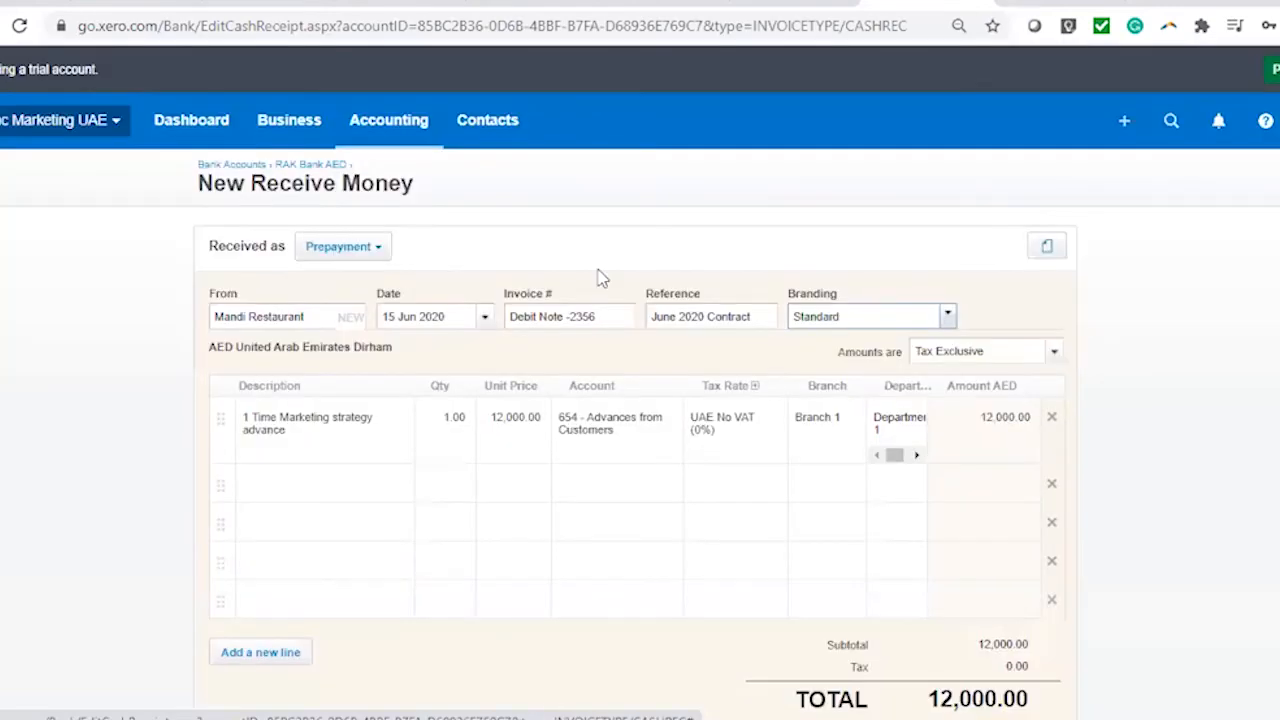
scroll(614, 289, "down", 3)
left_click(825, 514)
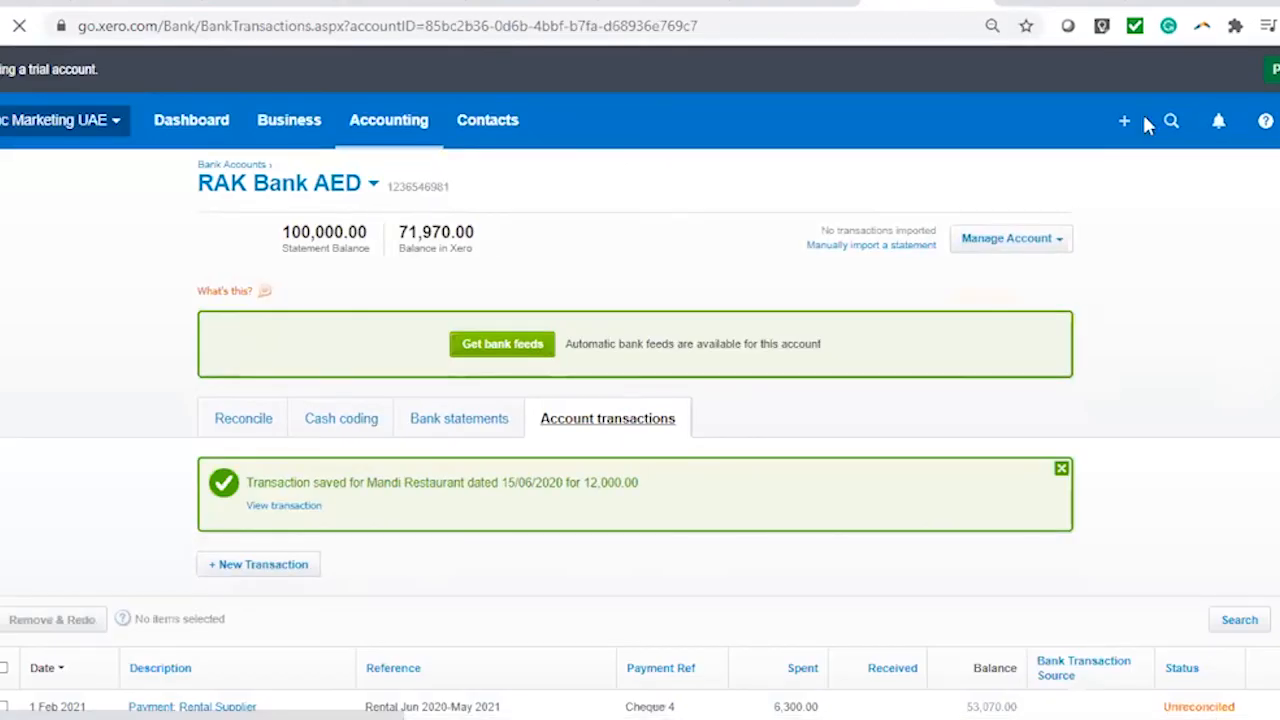
left_click(1124, 121)
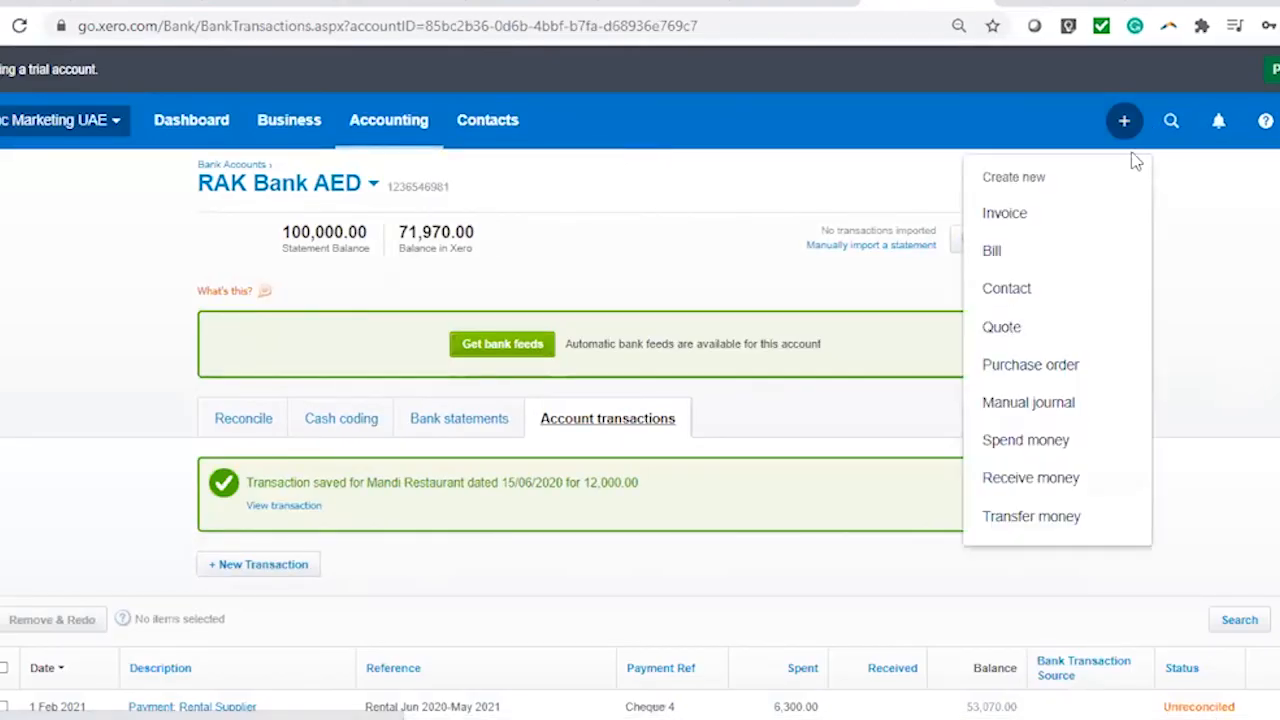
Start a new sales invoice to Mandi Restaurant dated 25 Jun 2020
left_click(1046, 218)
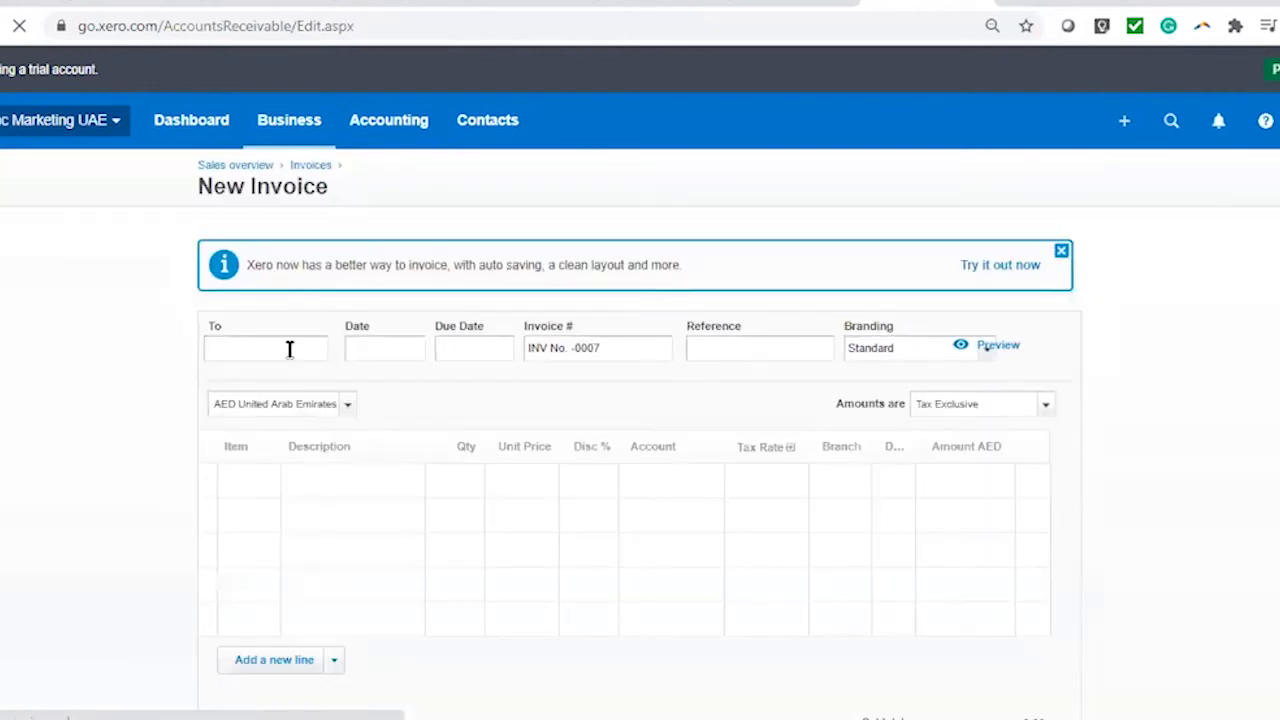
left_click(294, 360)
type("mar")
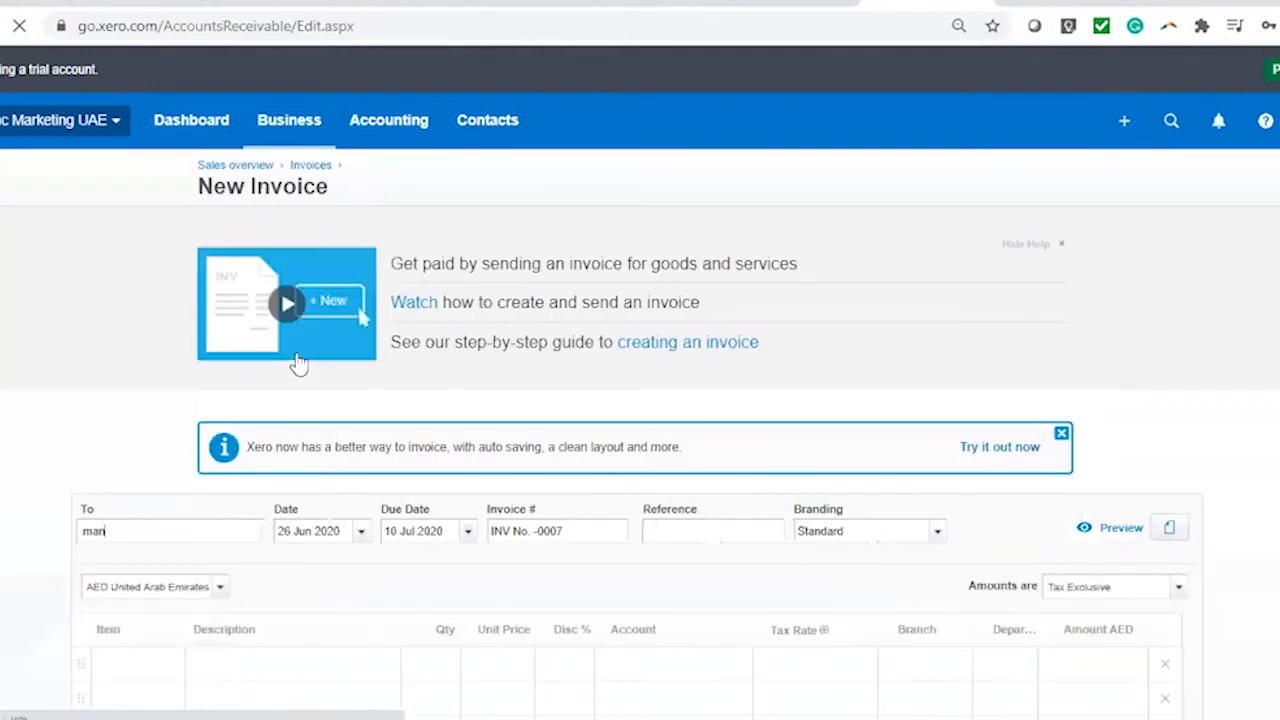
type("m")
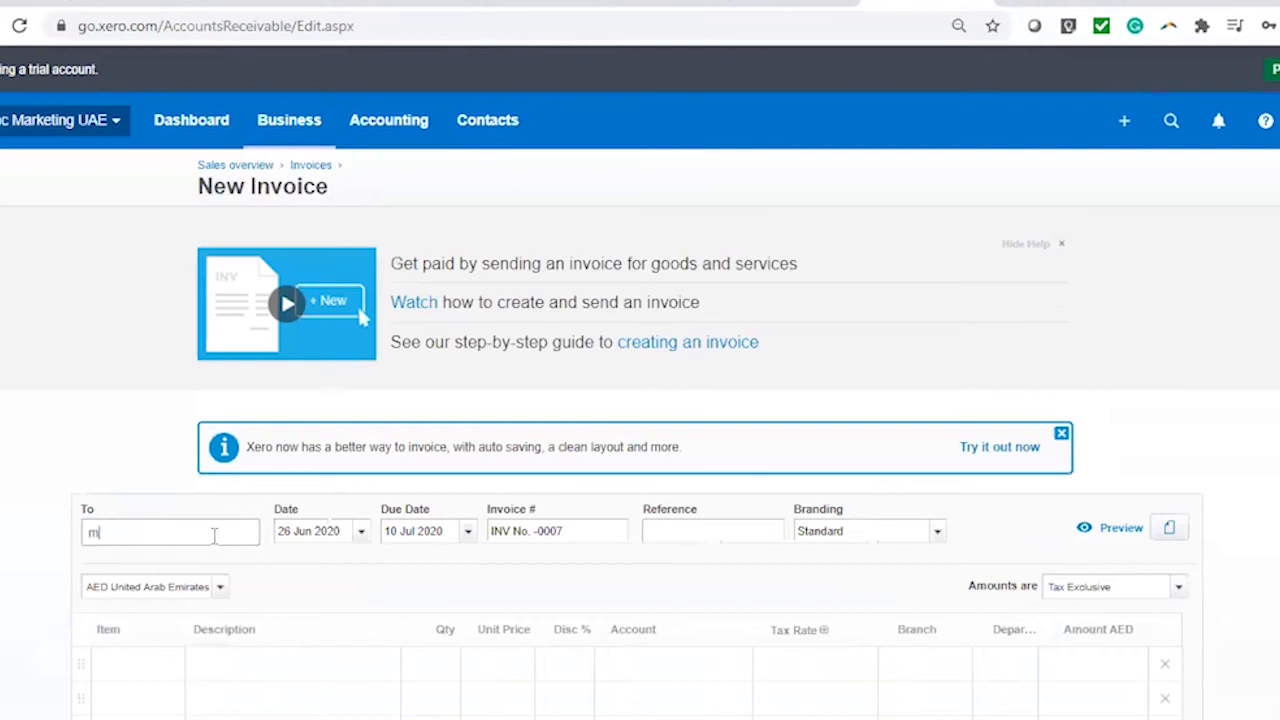
type("an")
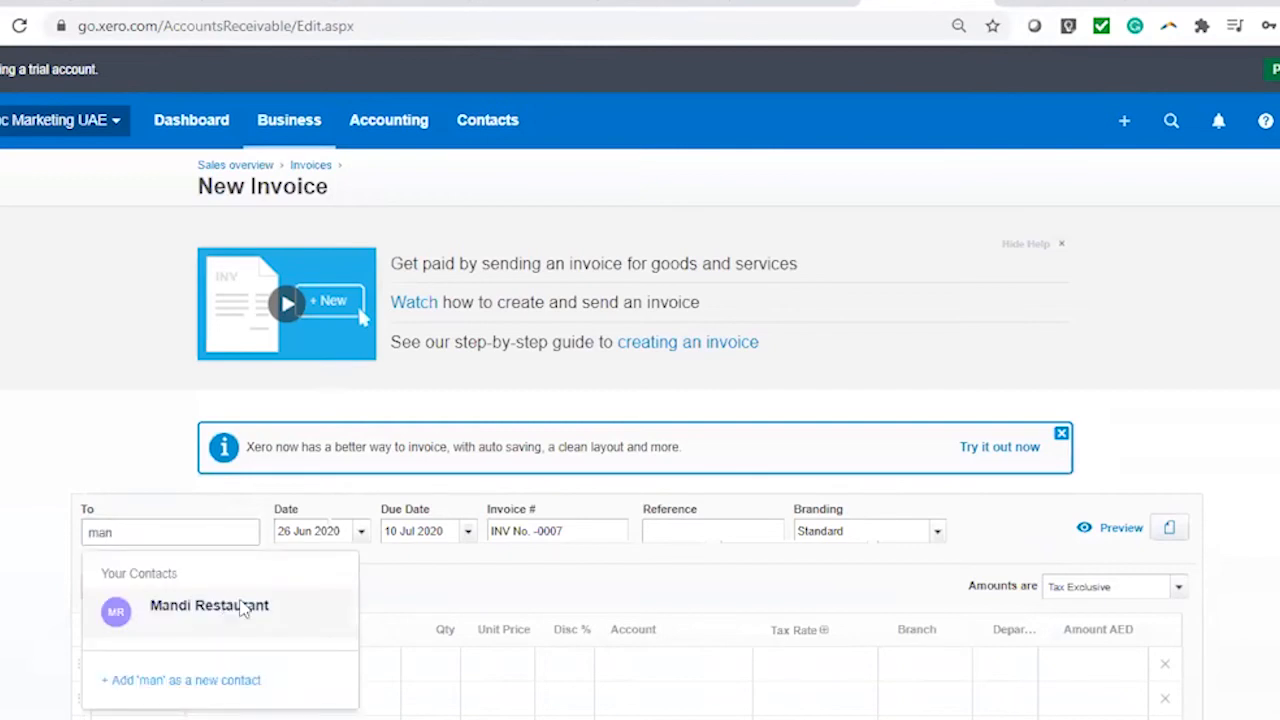
left_click(243, 610)
scroll(1257, 466, "down", 2)
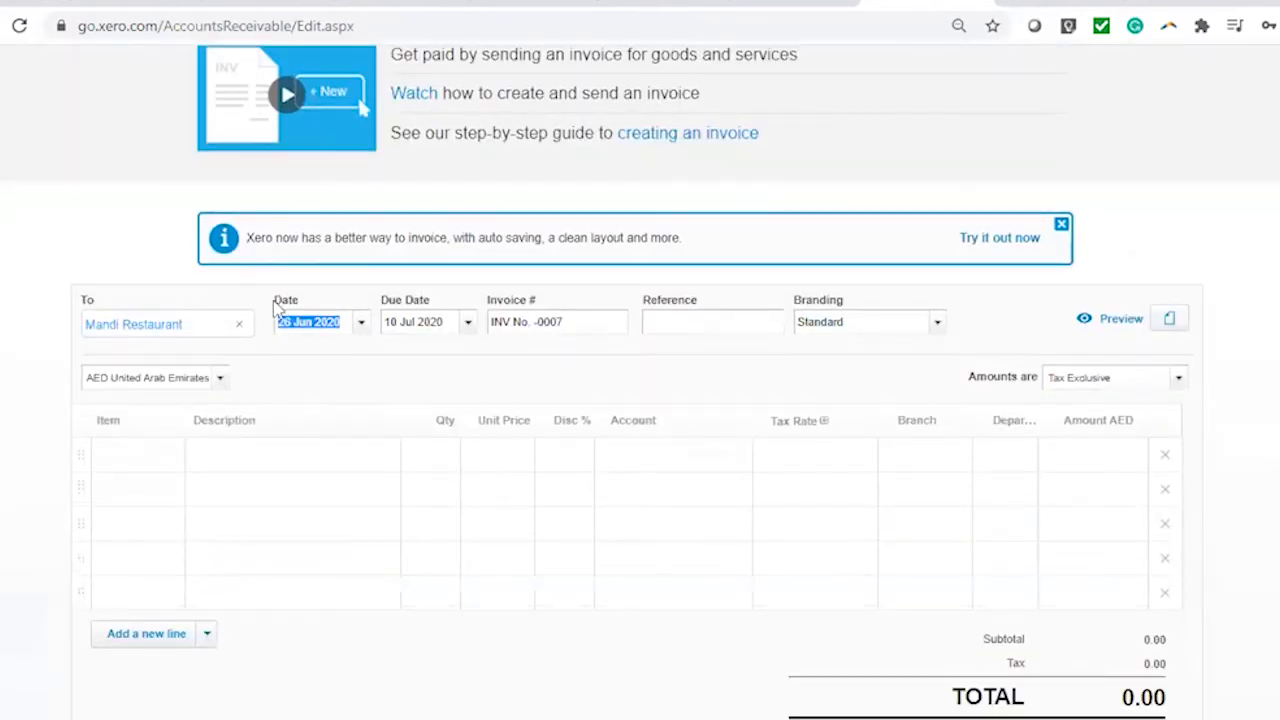
left_click(362, 323)
left_click(478, 551)
Add the line 'Fuylll Contr', quantity 1, at a 25,000.00 unit price
left_click(281, 463)
type("Fuyl")
type("ll Contract for 1 time marketing strategy")
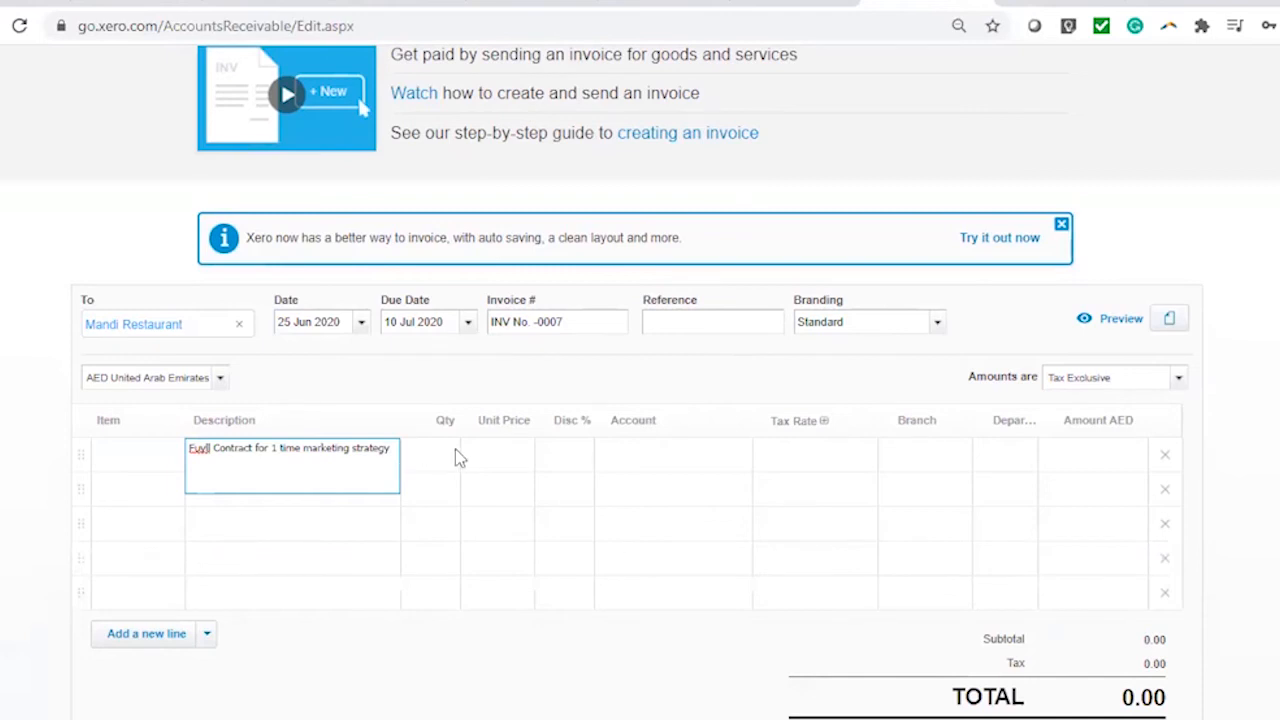
left_click(458, 457)
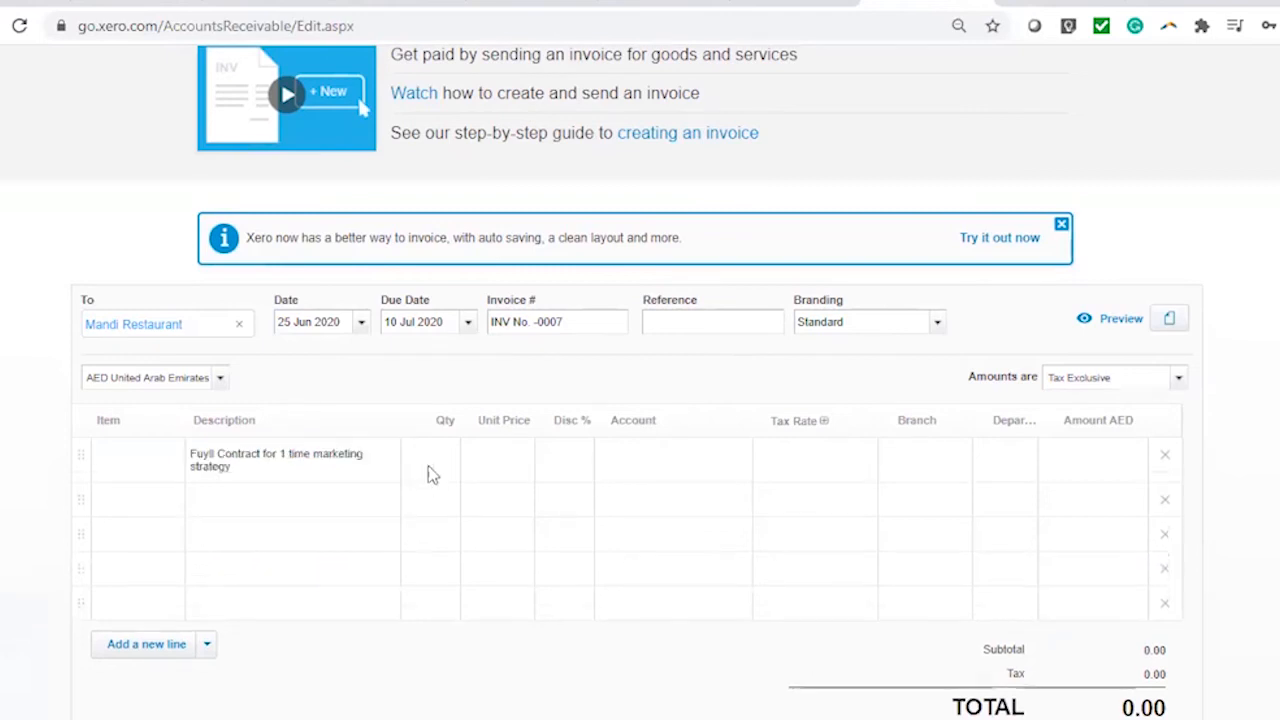
left_click(490, 462)
type("25,000")
left_click(648, 461)
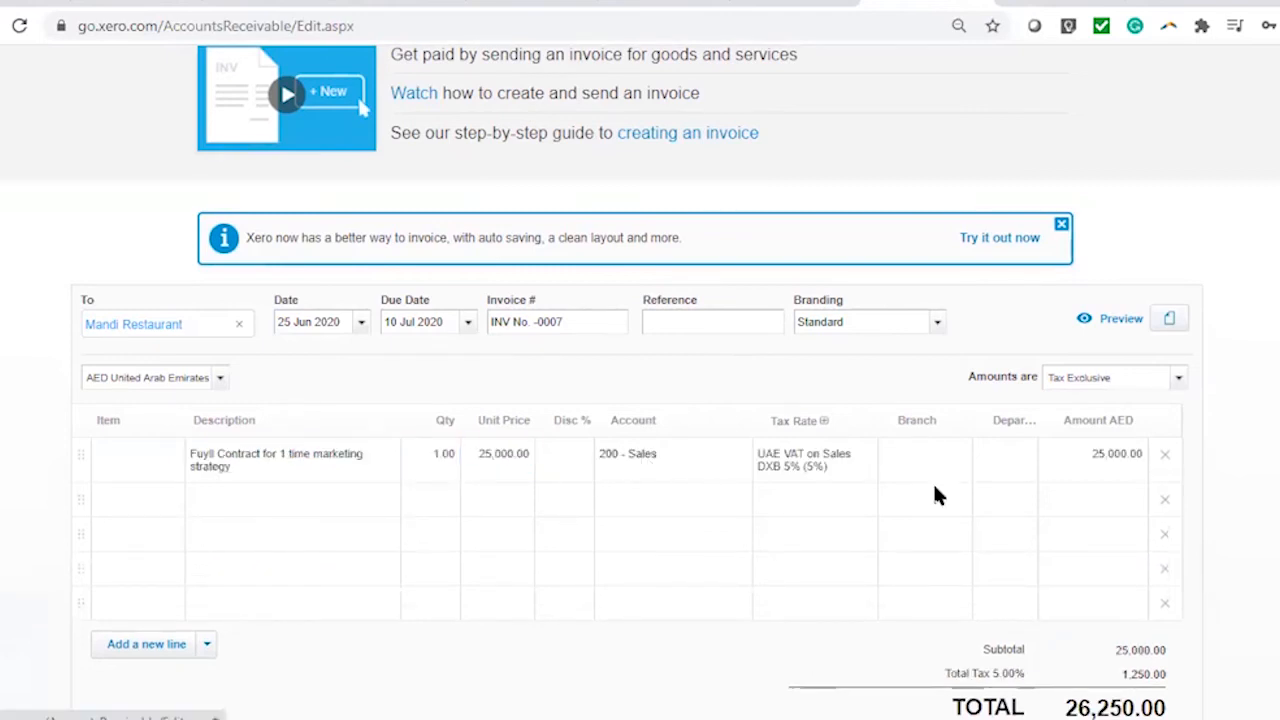
Keep UAE VAT on Sales DXB 5%, tag Branch 1 and Department 1, and approve the invoice
left_click(700, 465)
left_click(808, 466)
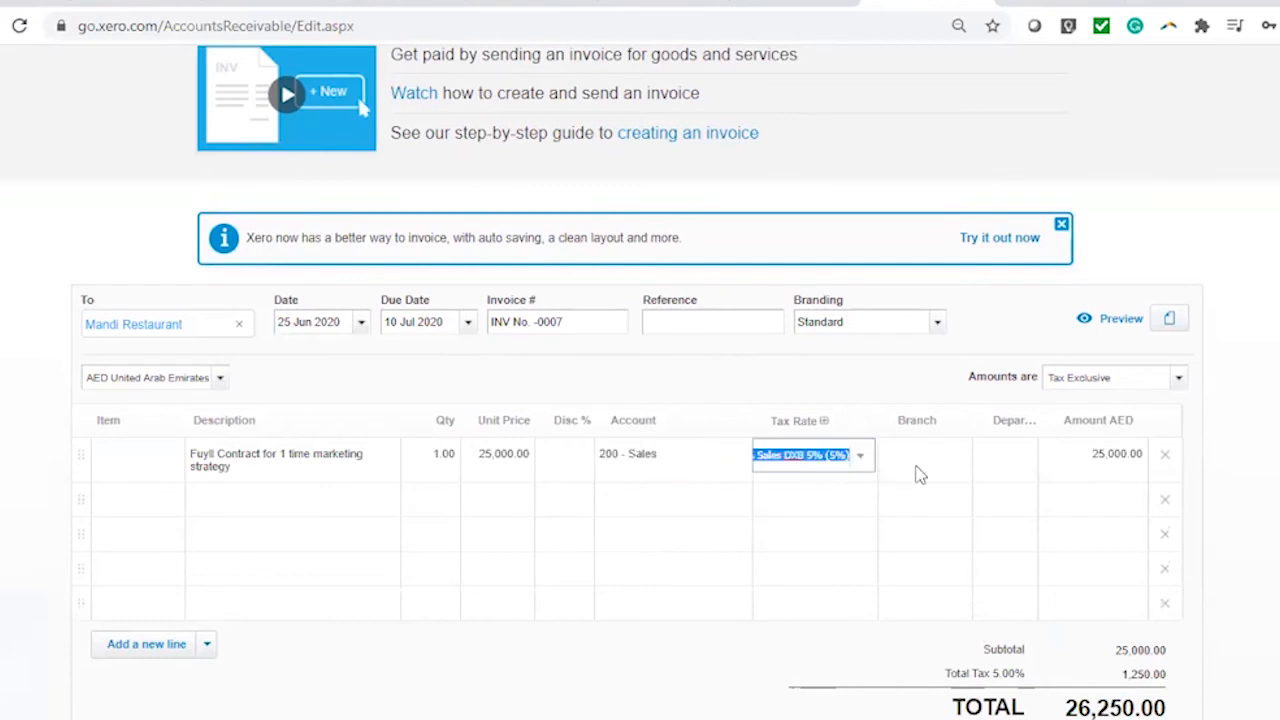
left_click(926, 461)
left_click(956, 456)
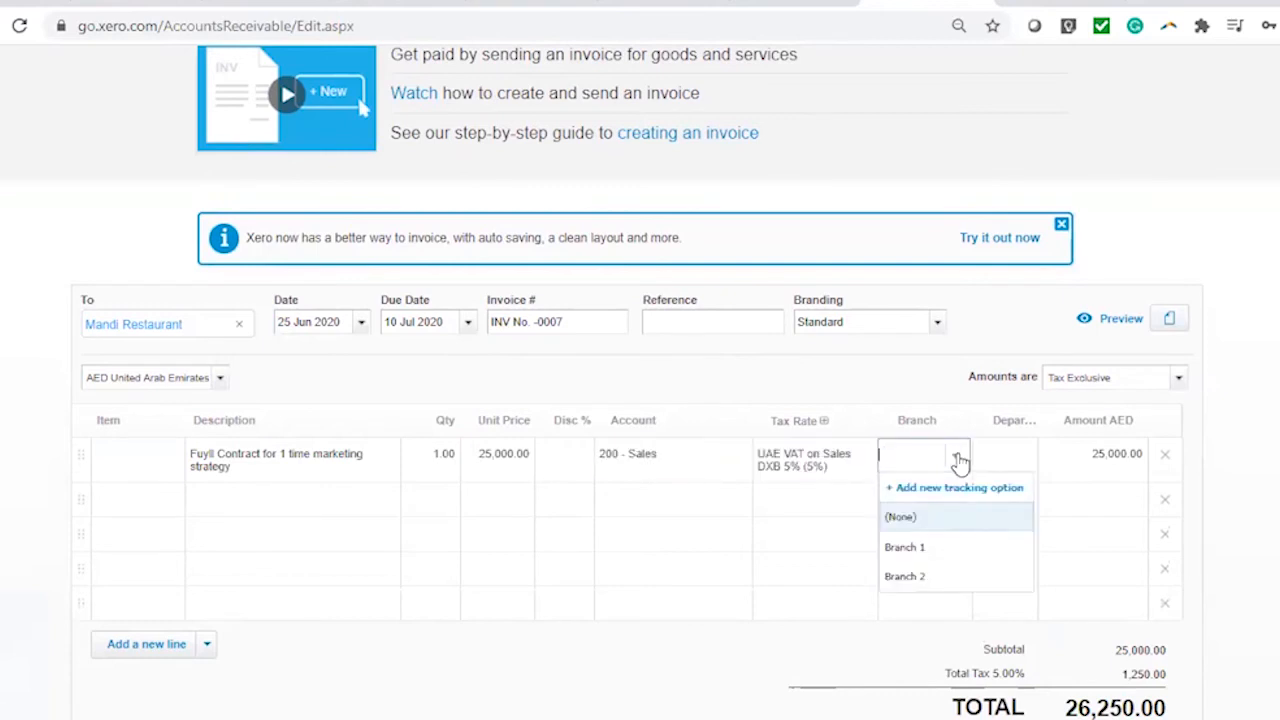
left_click(951, 550)
left_click(1024, 462)
left_click(1028, 461)
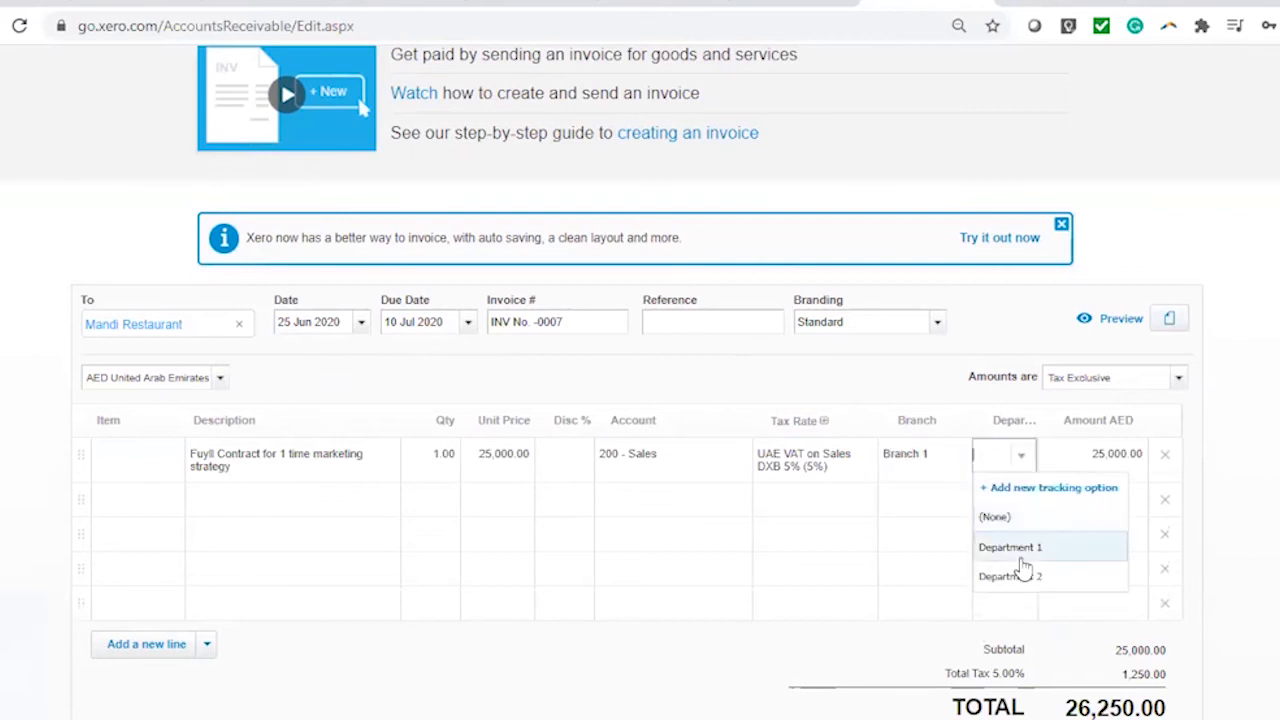
left_click(1028, 556)
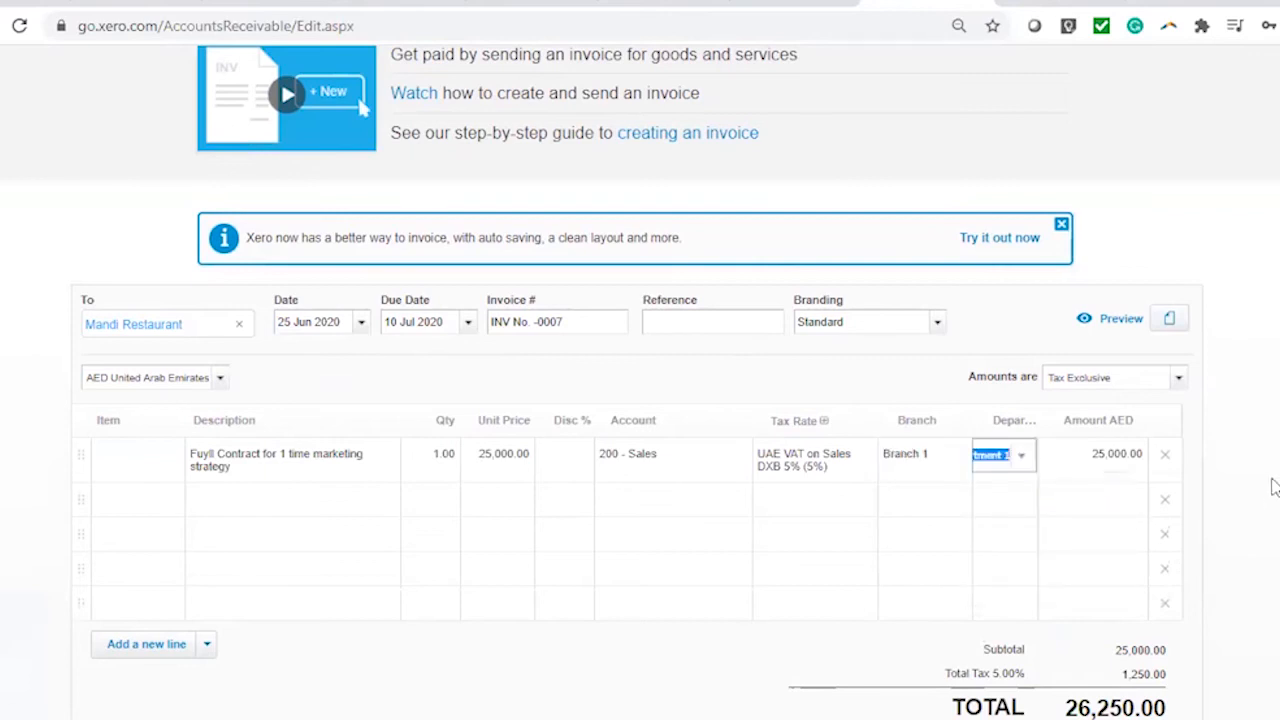
scroll(1272, 487, "down", 3)
left_click(1013, 551)
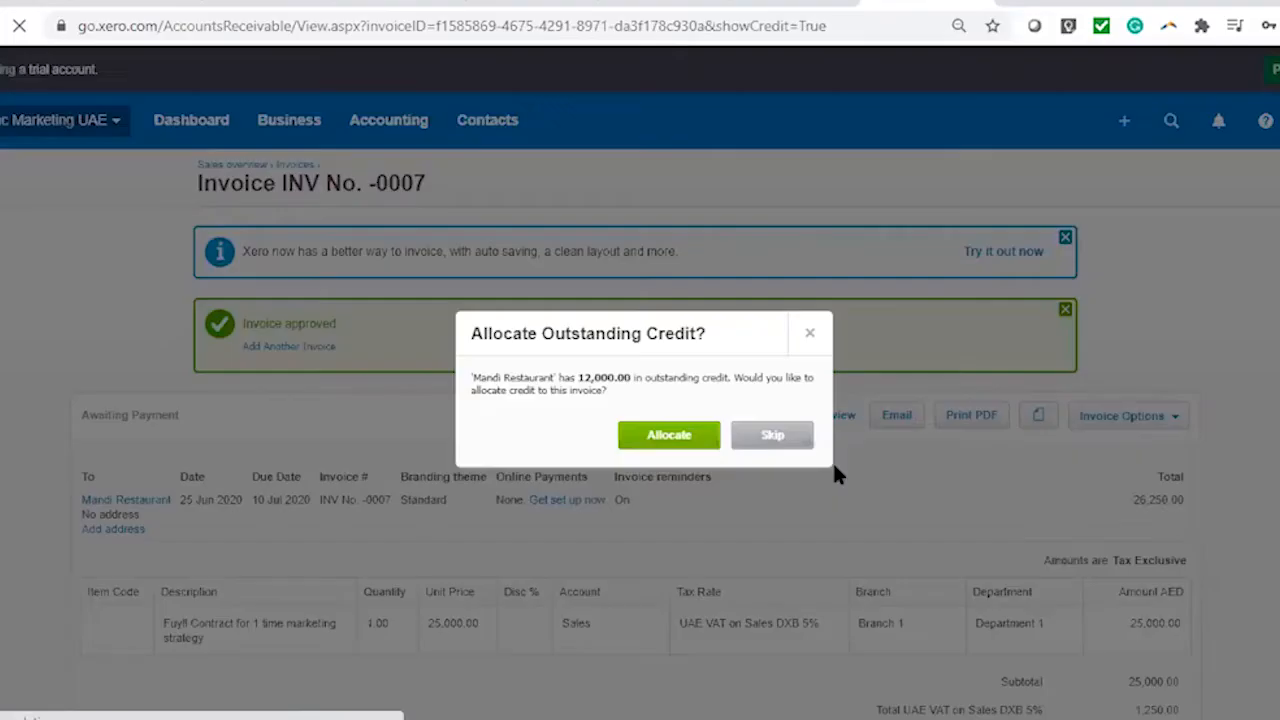
Enter 12 as the credit to allocate, cancel the allocation, and go to Aged Receivables
scroll(836, 470, "down", 3)
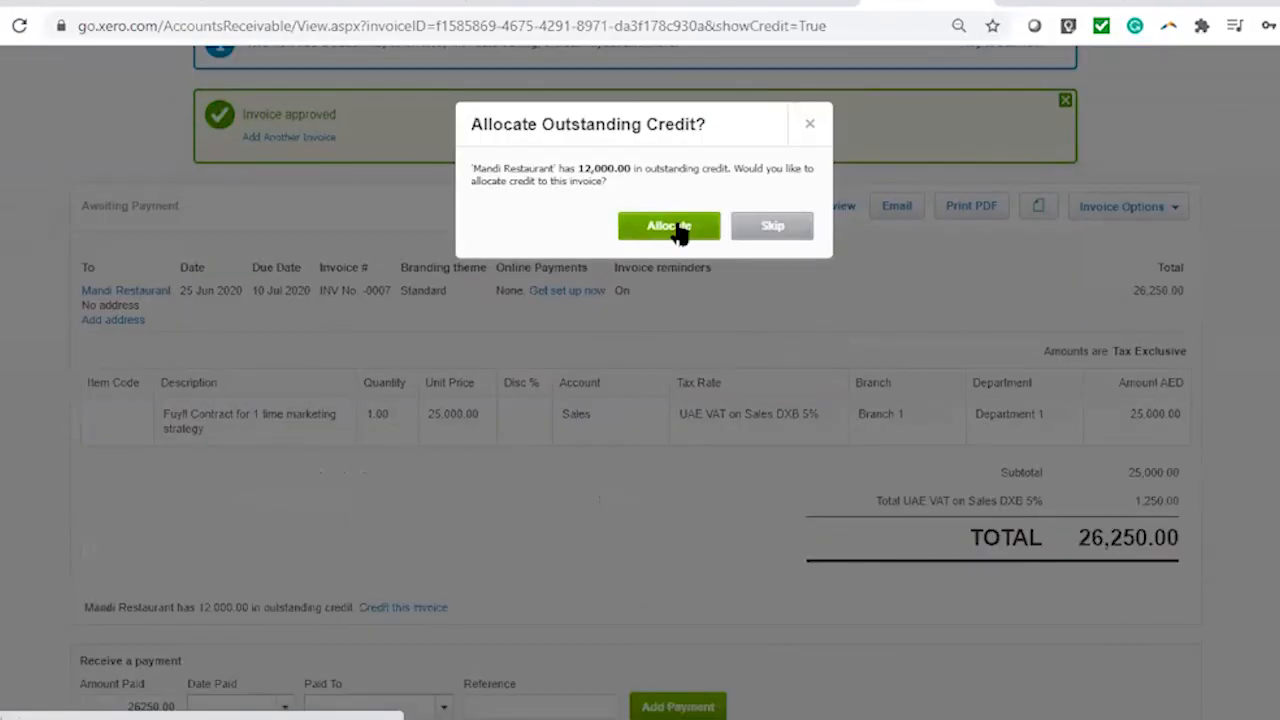
left_click(772, 226)
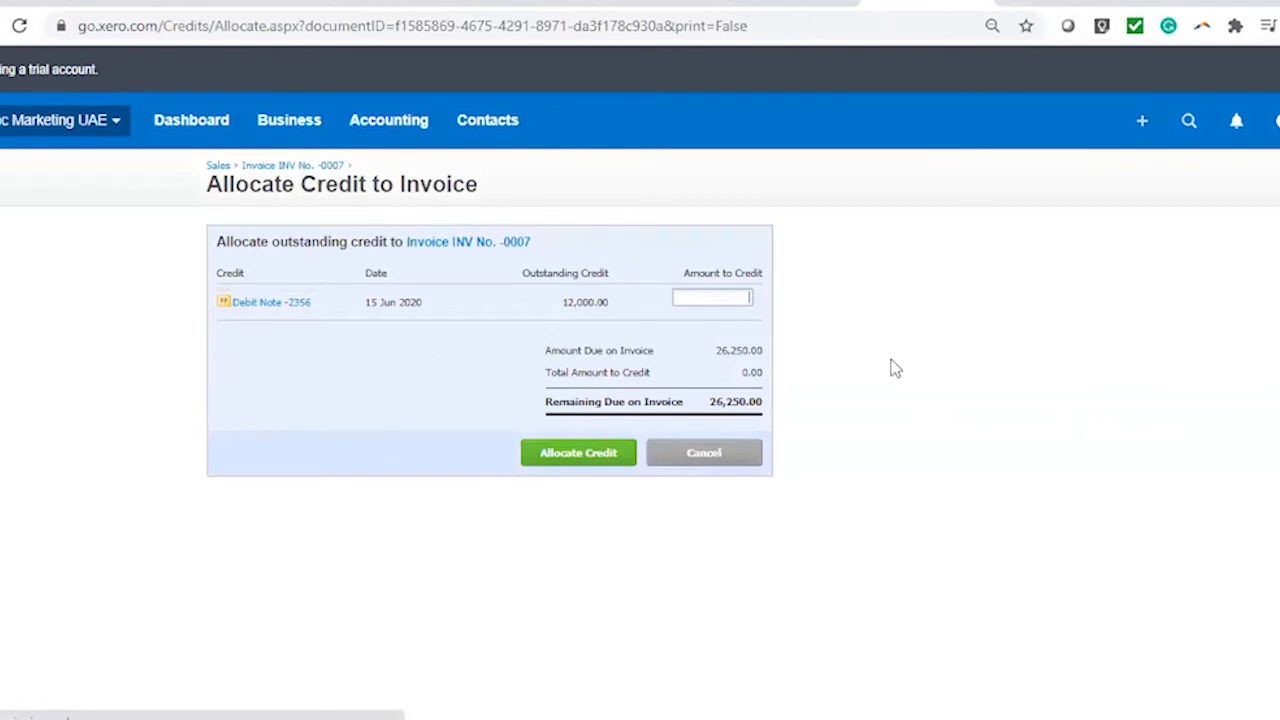
type("12")
left_click(737, 455)
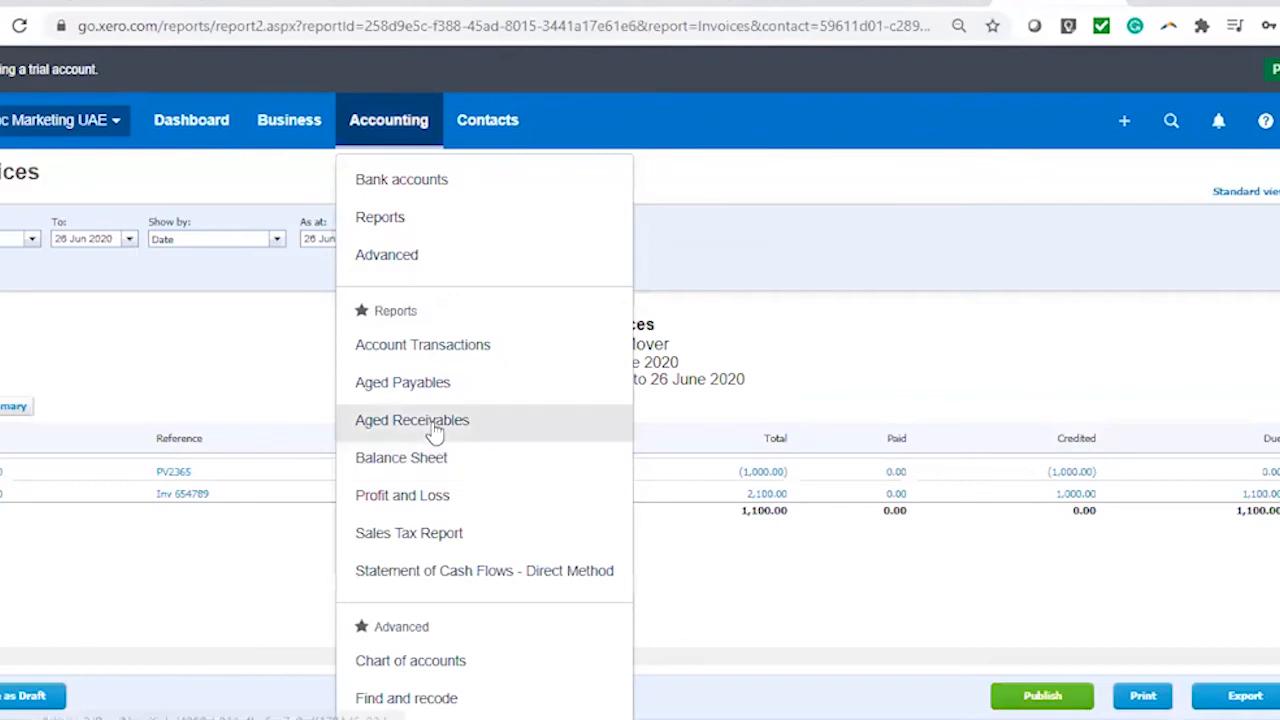
left_click(435, 425)
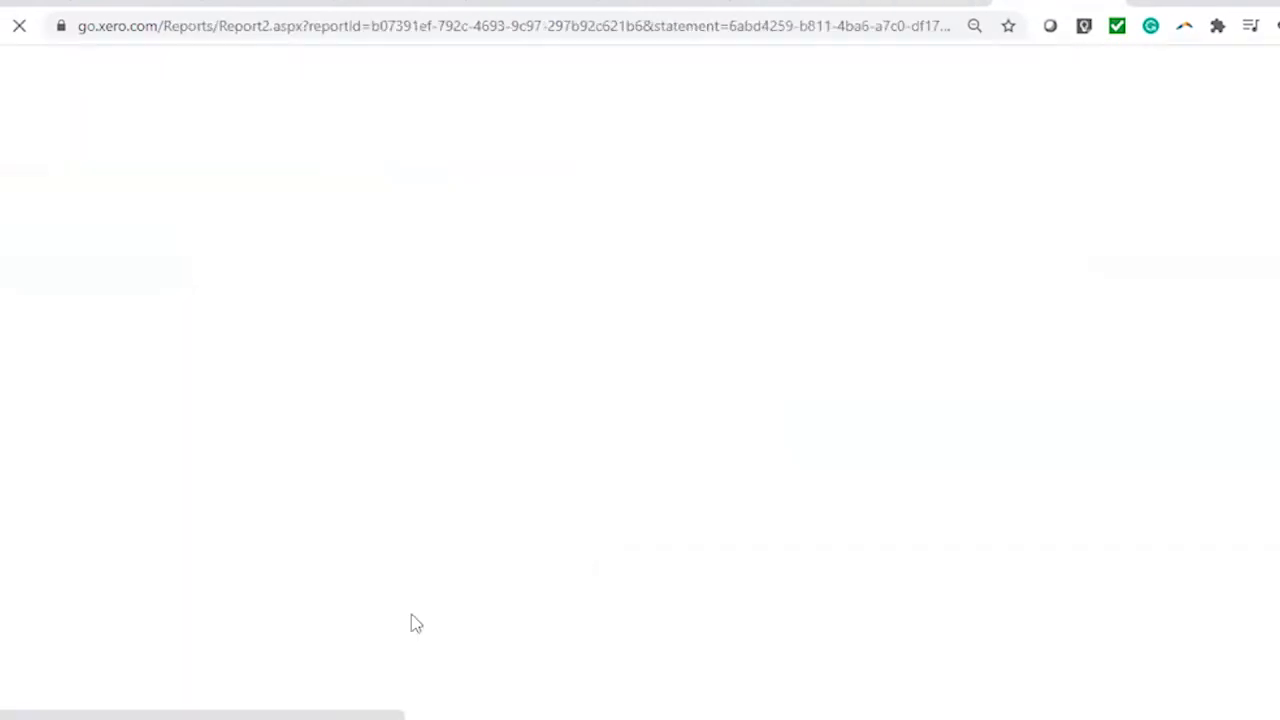
Review the Aged Receivables detail, then return to invoice INV No. -0007's tab
scroll(565, 543, "down", 1)
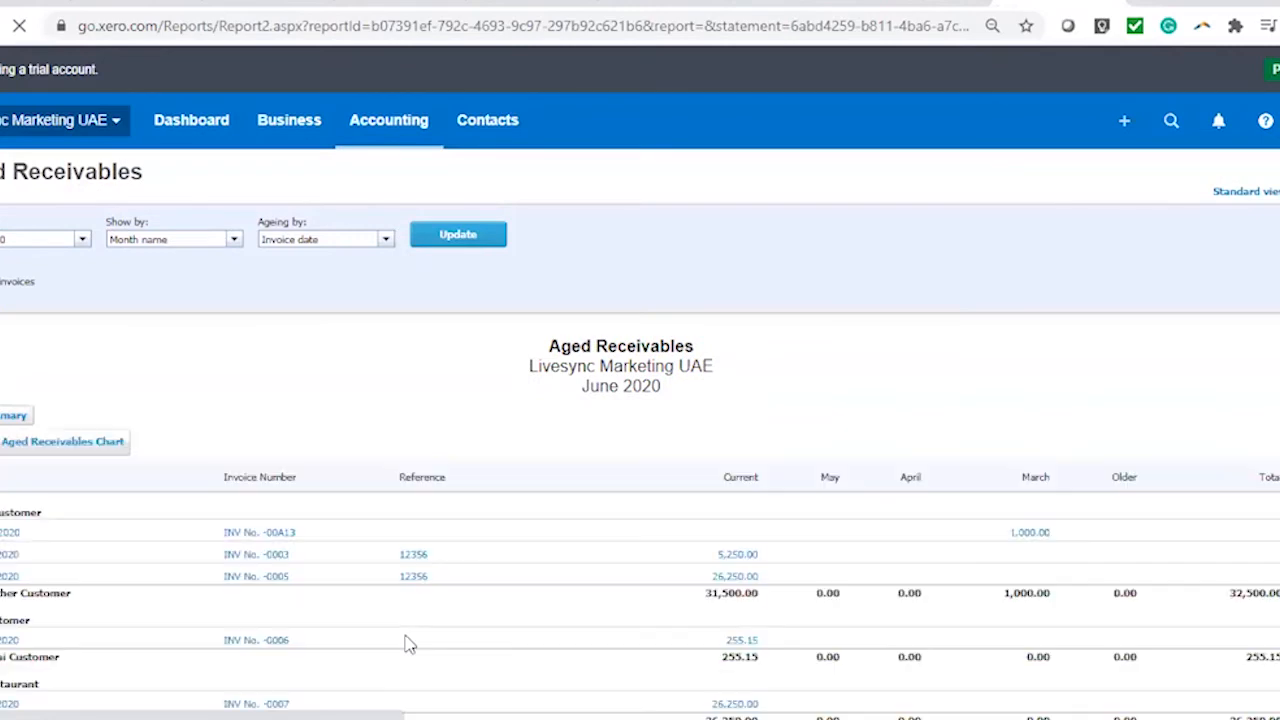
scroll(632, 575, "down", 2)
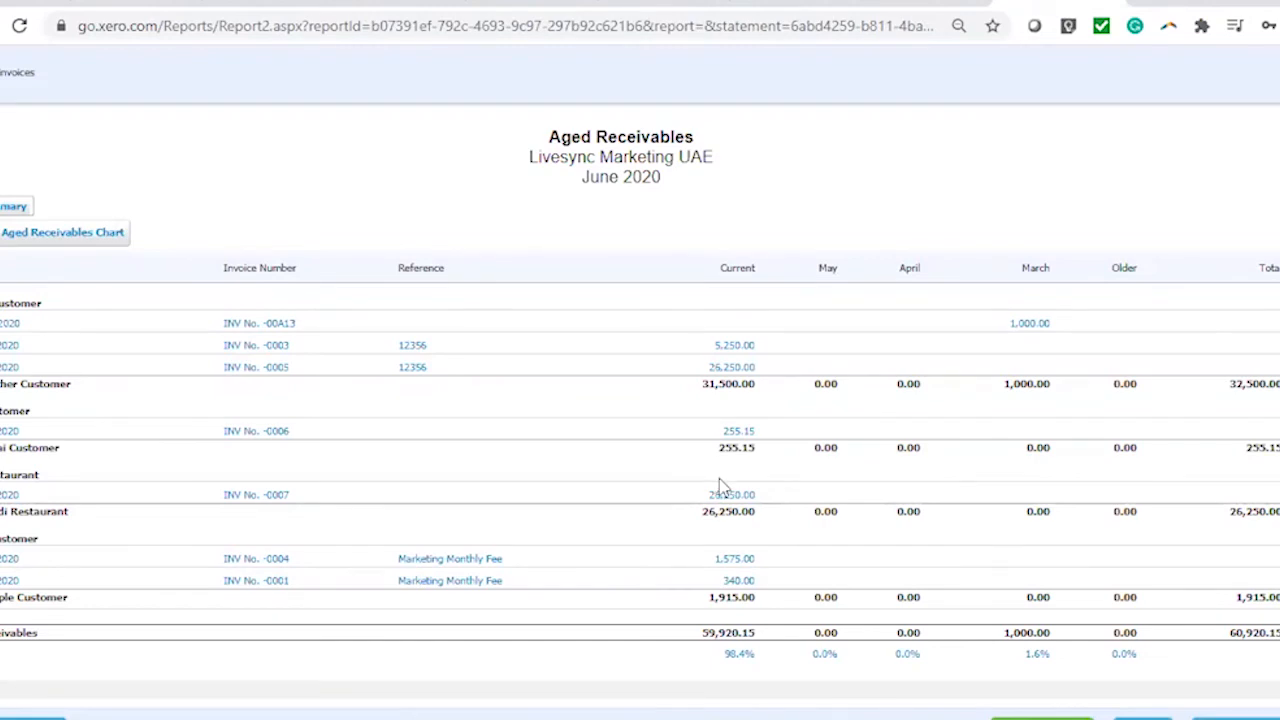
left_click(932, 3)
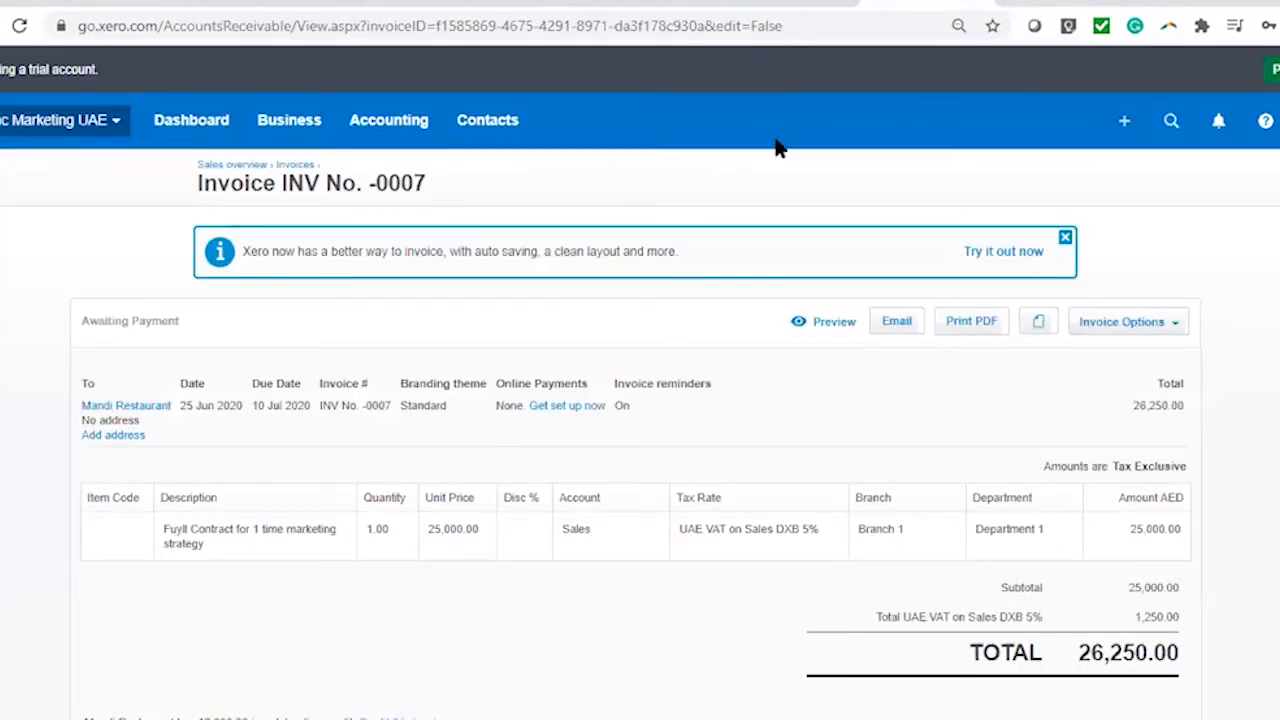
scroll(491, 640, "down", 3)
Allocate 12,000 of Debit Note -2356 credit to INV No. -0007, leaving 14,250.00 owing
left_click(421, 410)
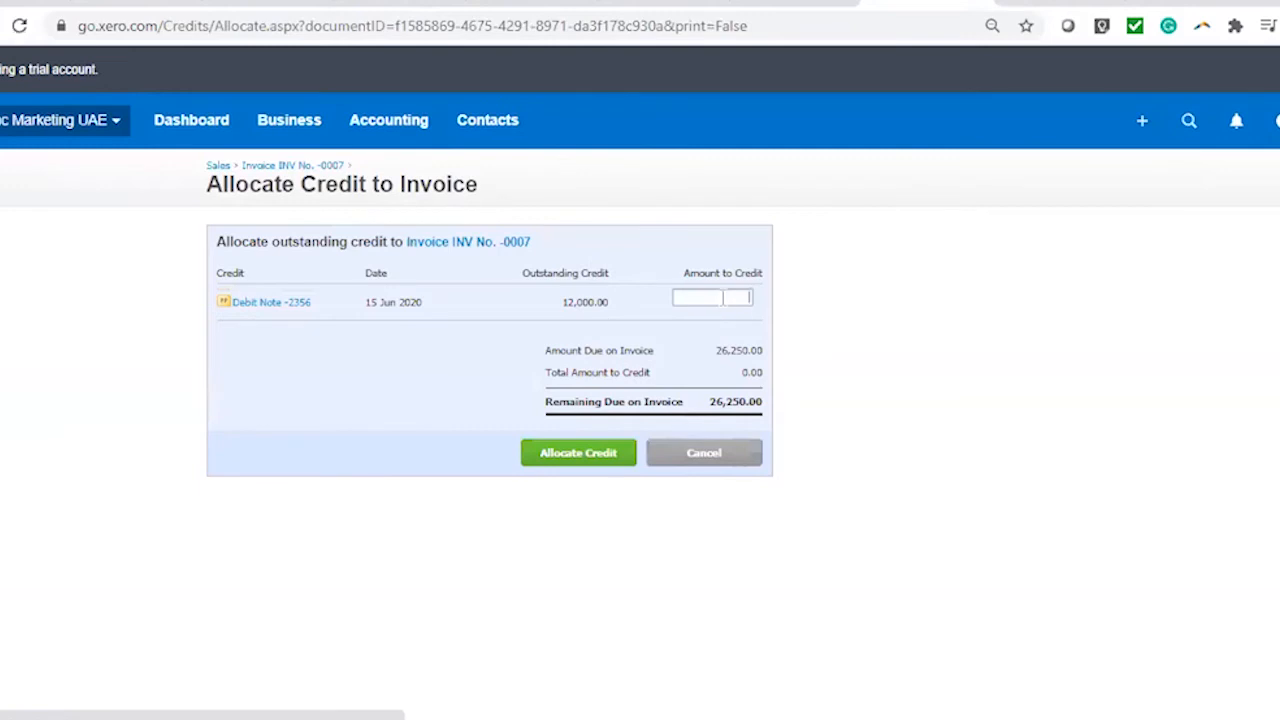
left_click(735, 297)
type("12000")
left_click(578, 455)
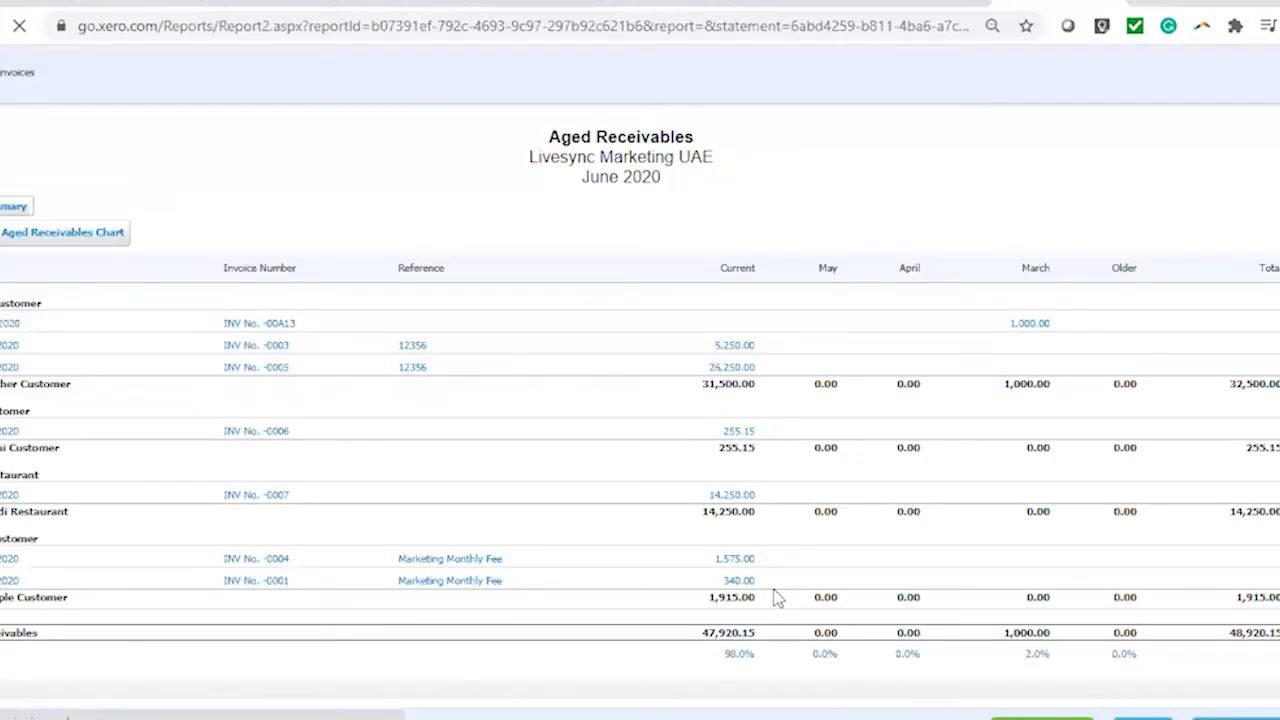
scroll(368, 388, "down", 1)
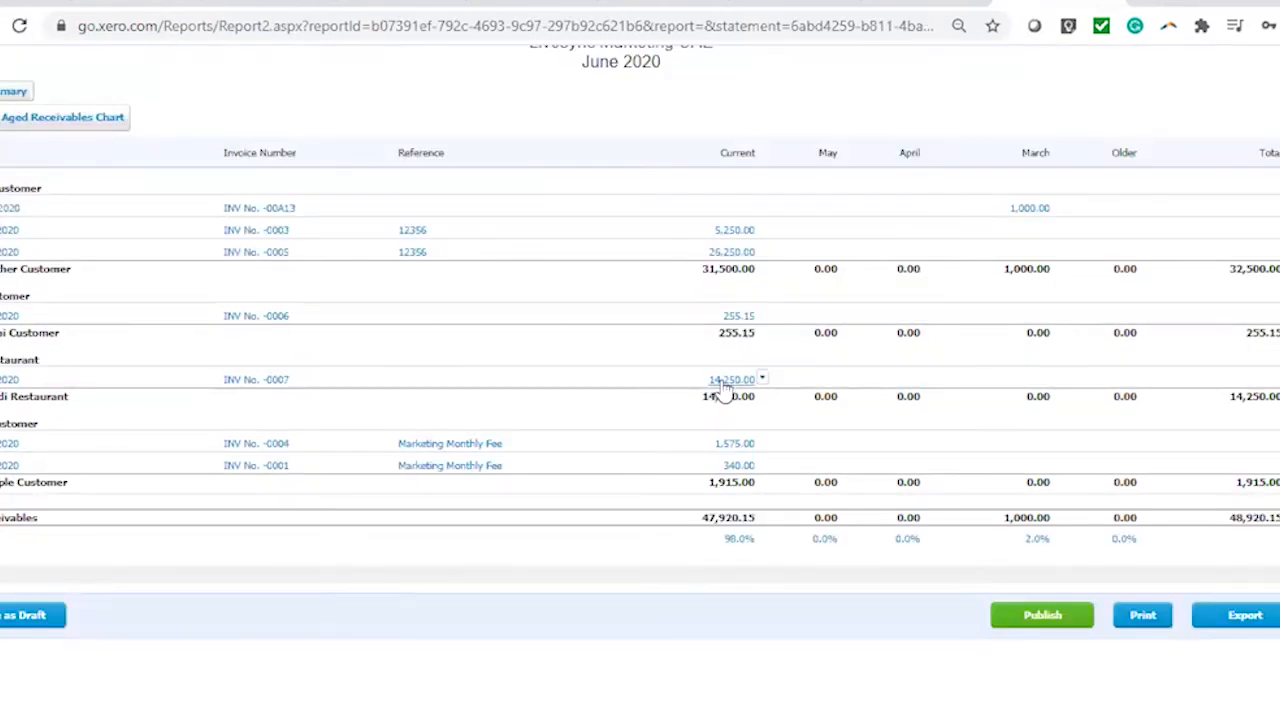
scroll(958, 548, "up", 3)
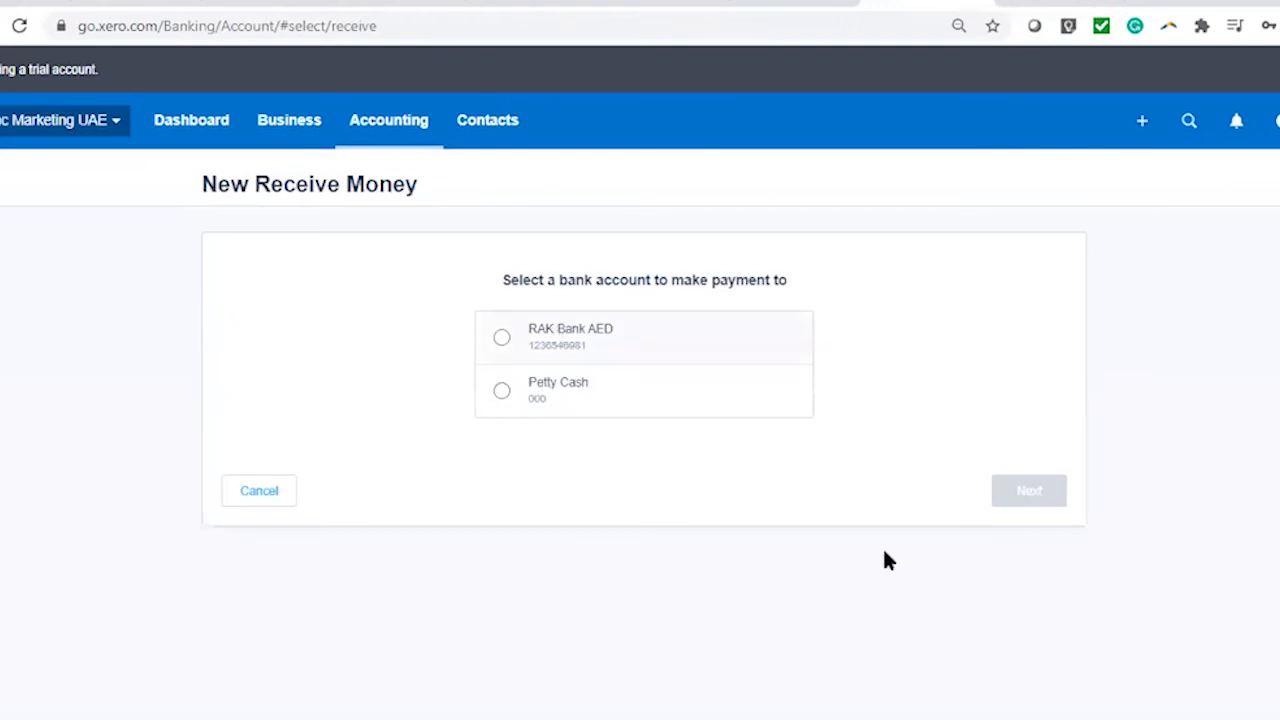
Receive money into RAK Bank AED from new contact Eat Fresh Restaurant, dated 16 Jun 2020
left_click(1035, 505)
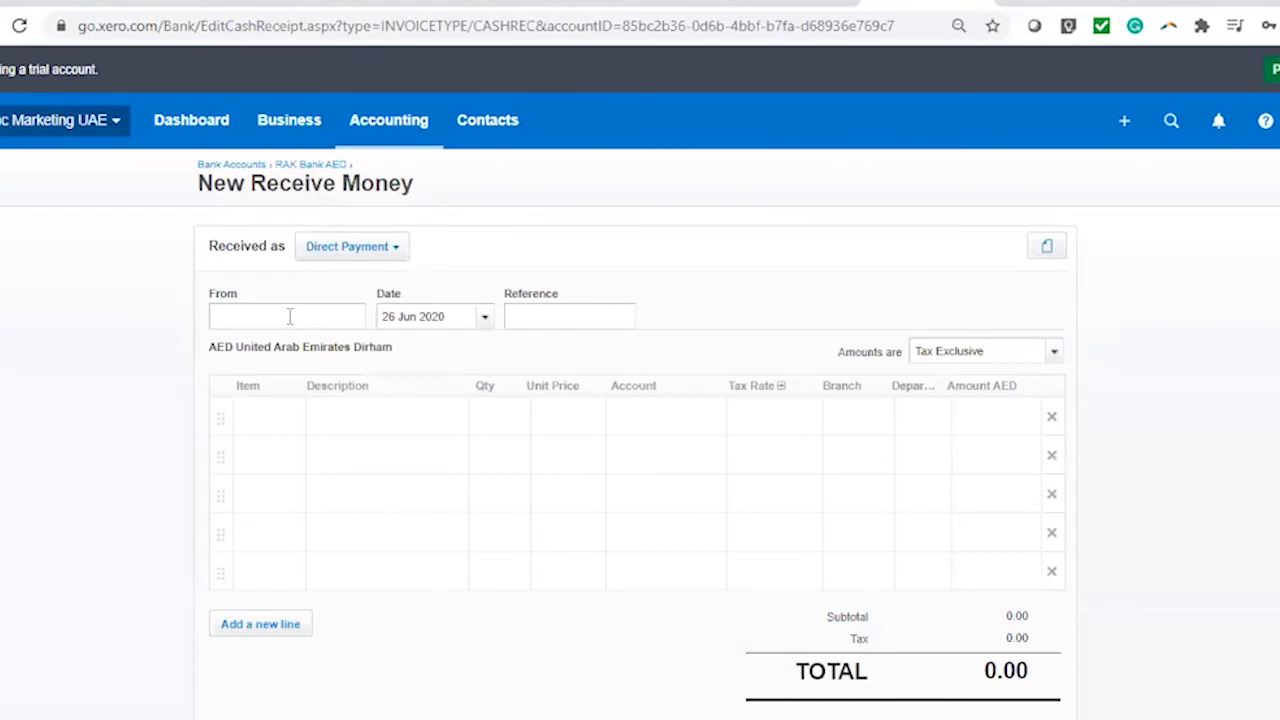
type("Eat Fresh Restaurant")
left_click(486, 320)
left_click(485, 318)
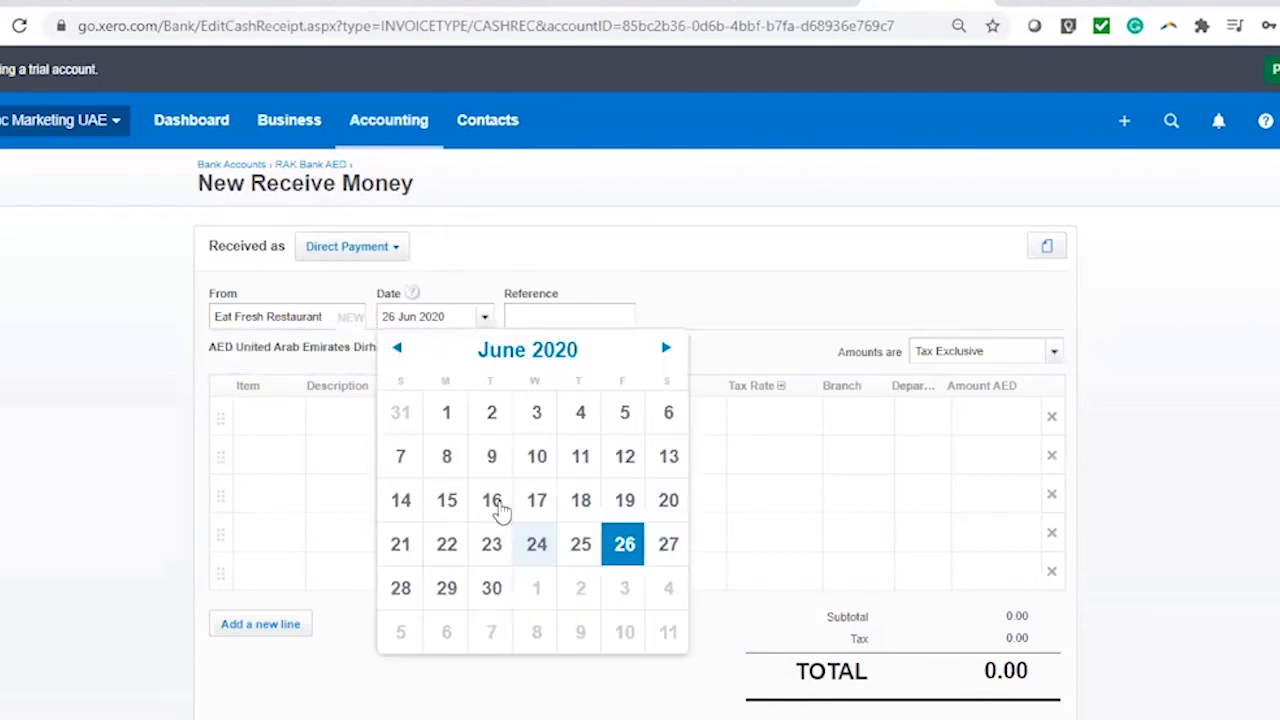
left_click(492, 502)
left_click(576, 320)
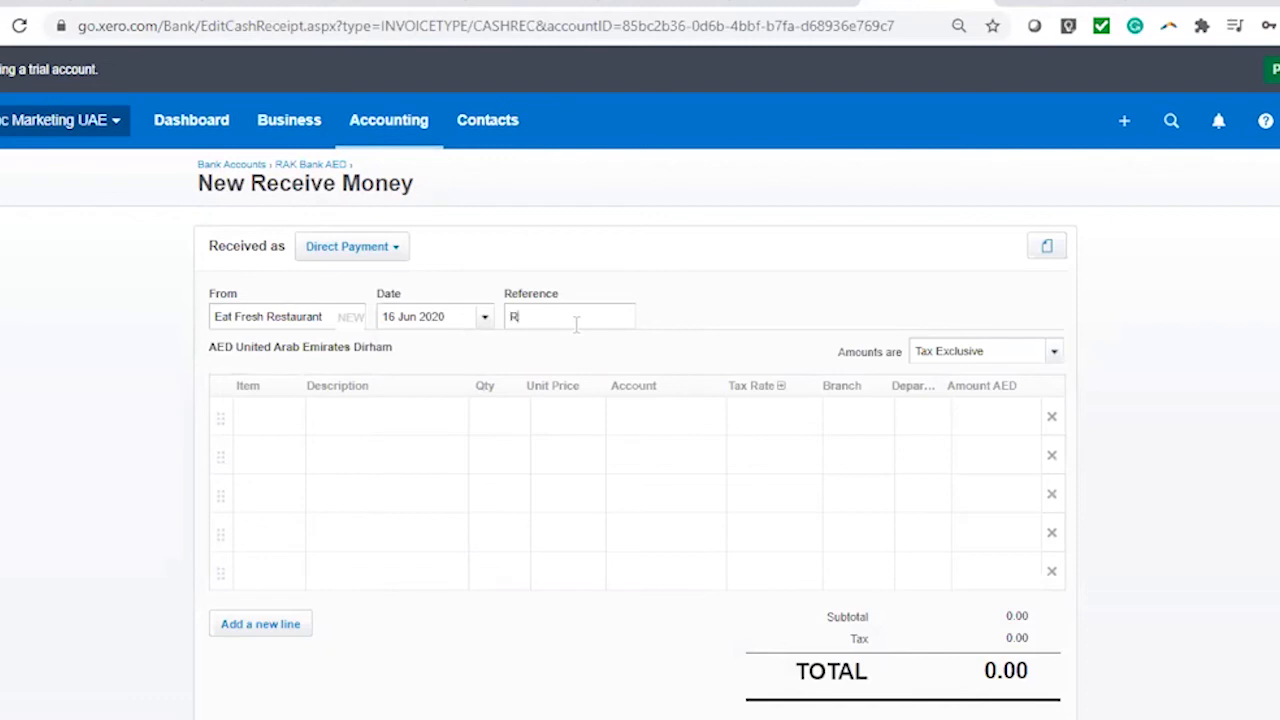
Enter reference RV36549 and line description 'Advance for Full year Marketing suport'
type("RV36549")
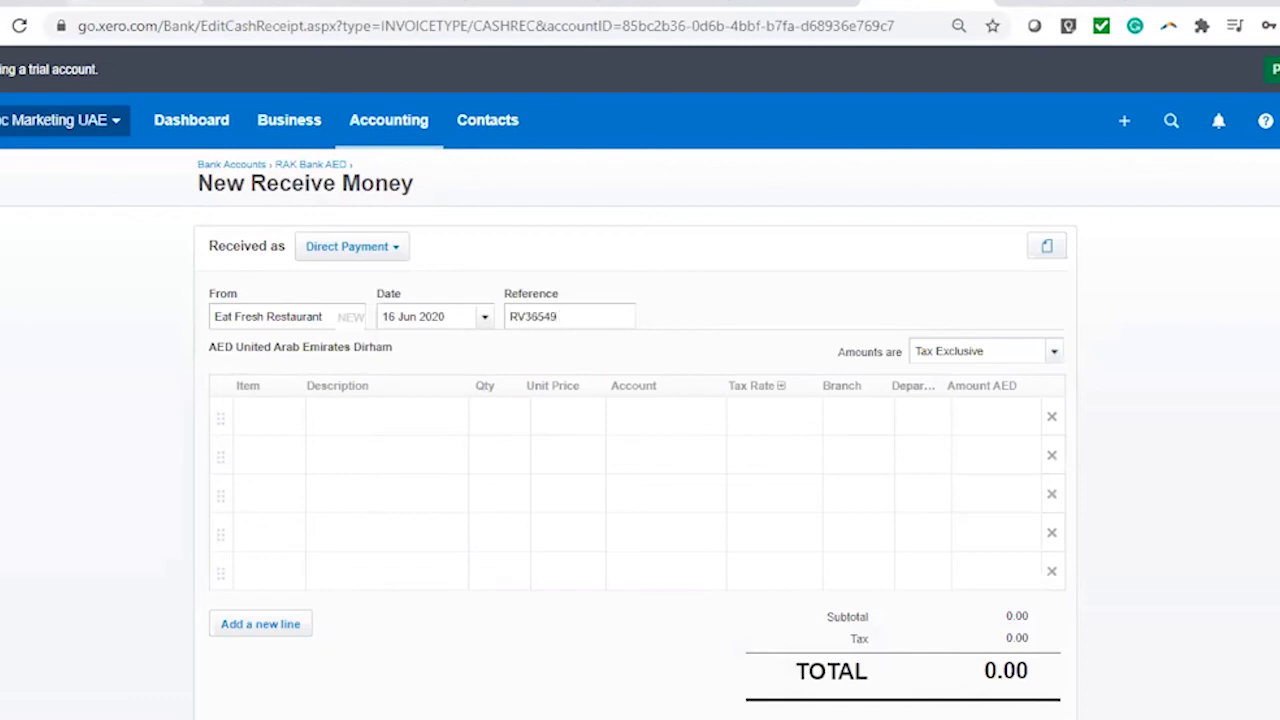
left_click(459, 423)
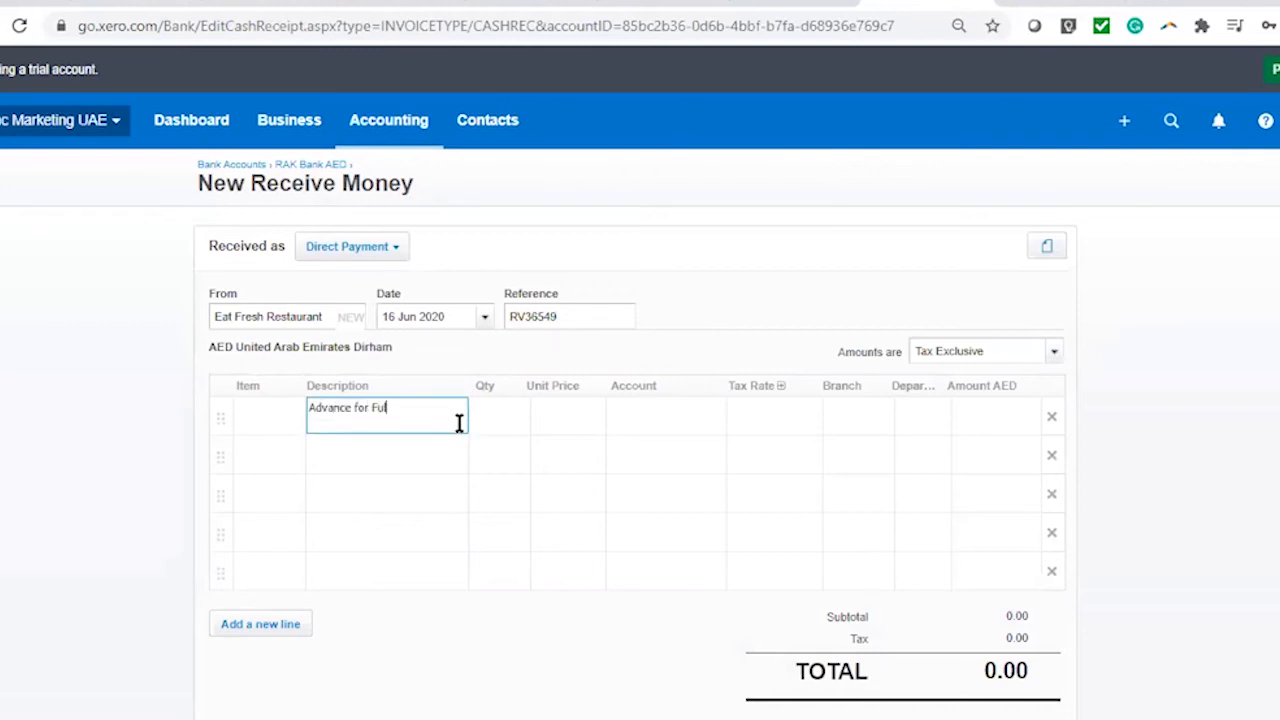
type("Advance for Full year Marketing suport")
left_click(297, 424)
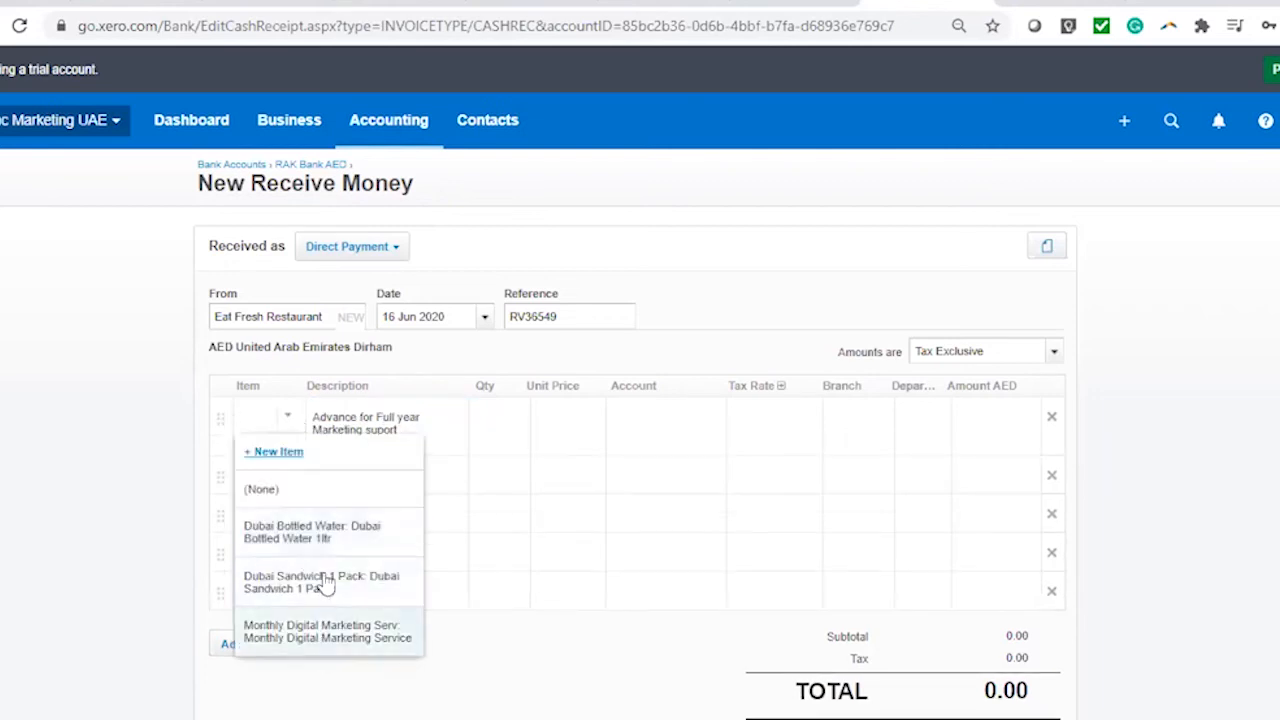
scroll(320, 585, "down", 3)
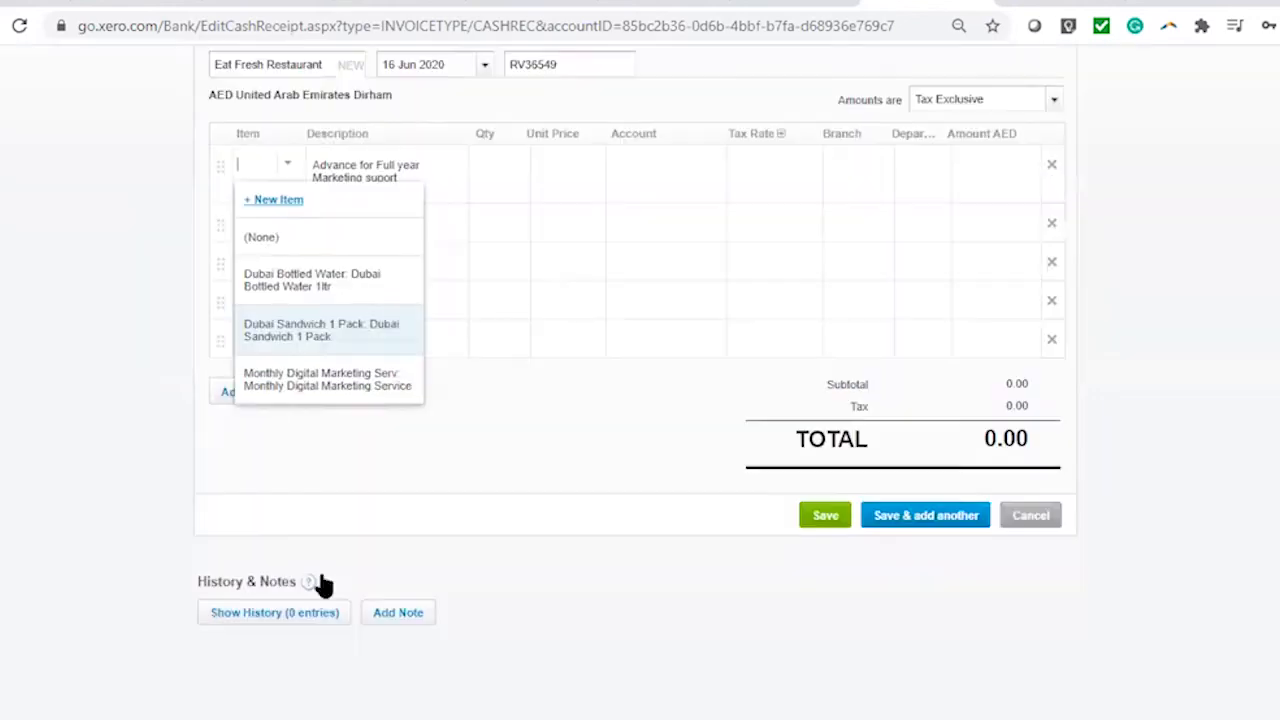
Use the Monthly Digital Marketing Service item, adding '1 Year', at an 85,000.00 unit price
left_click(338, 390)
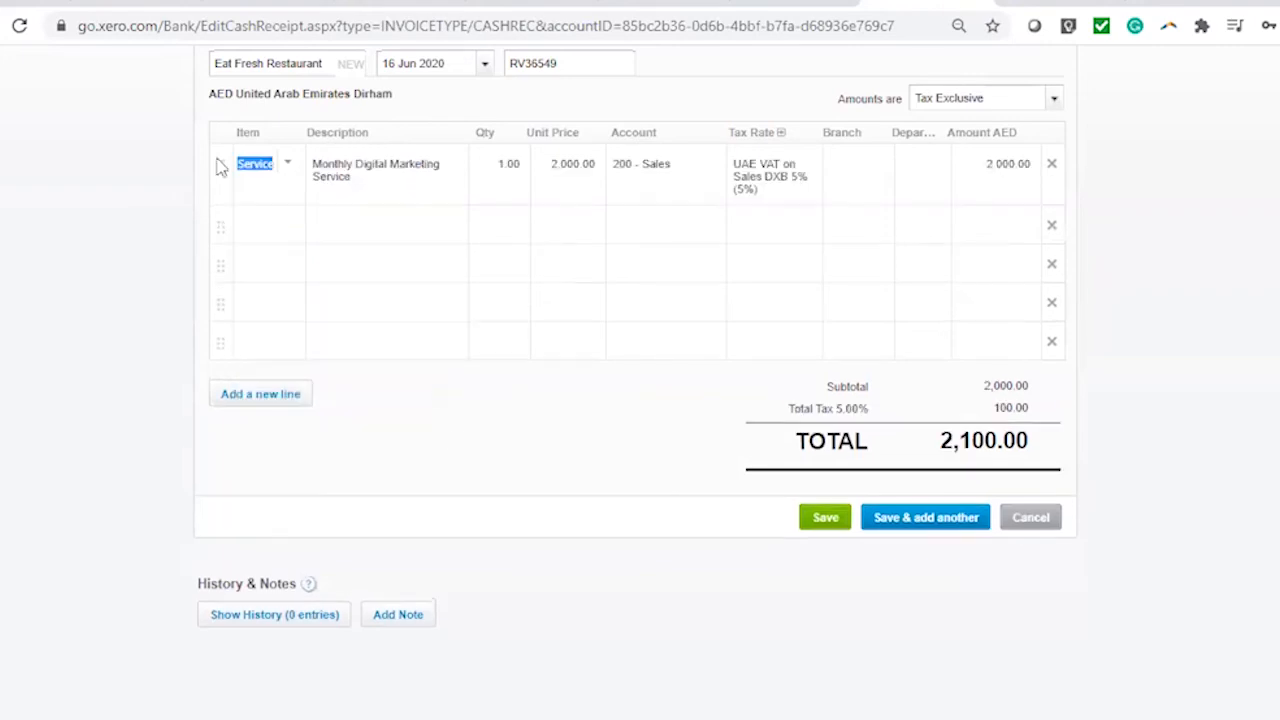
left_click(378, 190)
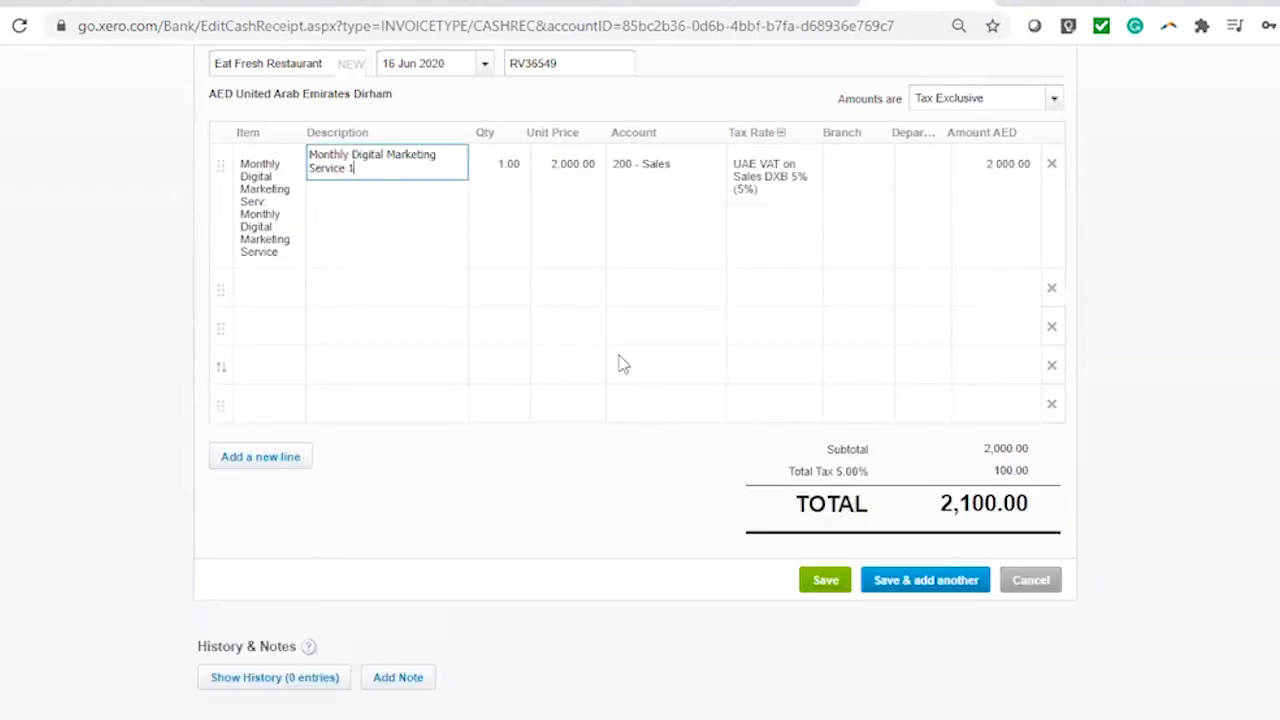
type("1 Year")
left_click(590, 186)
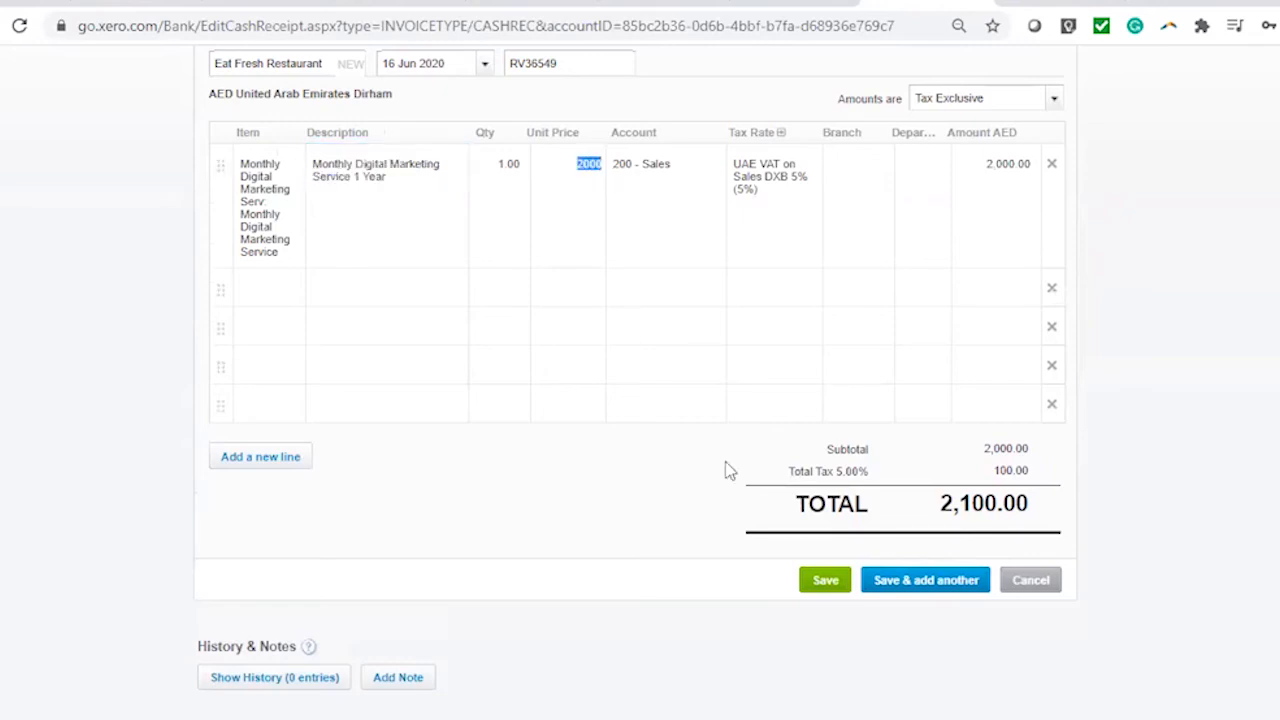
type("85,000")
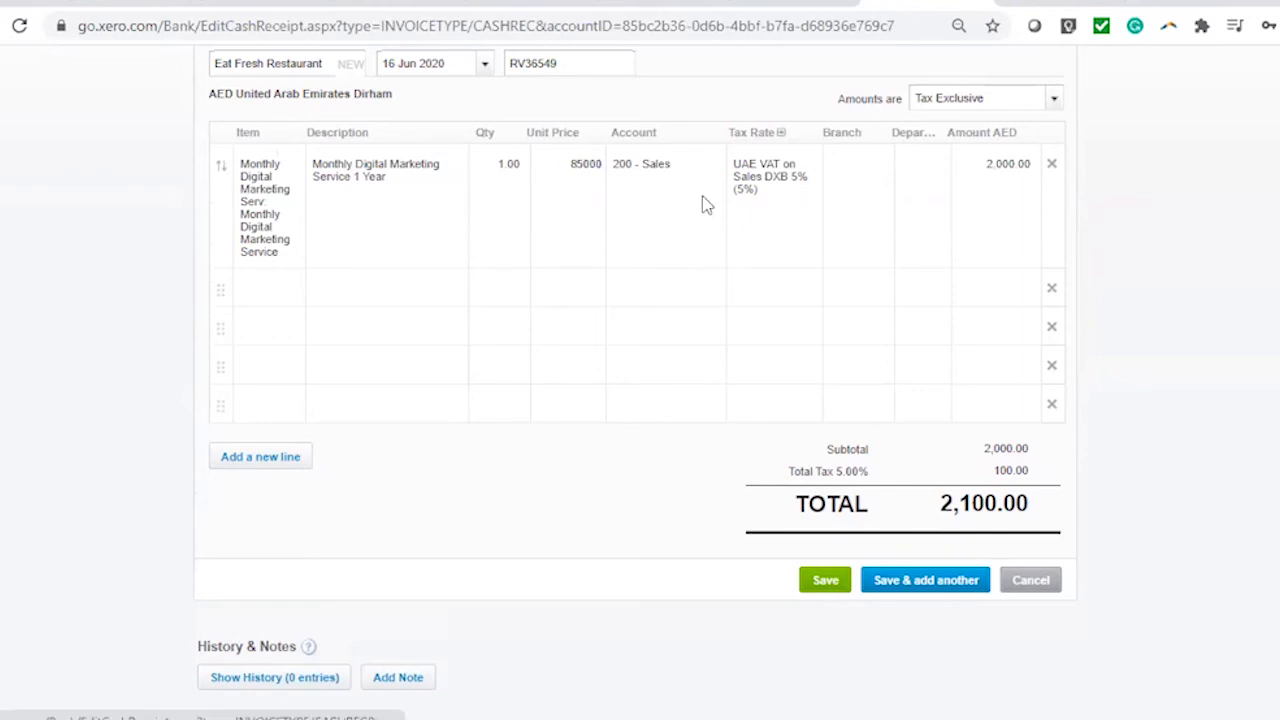
left_click(651, 203)
Set the line's tax rate to UAE VAT on Sales AUH 5%
left_click(760, 191)
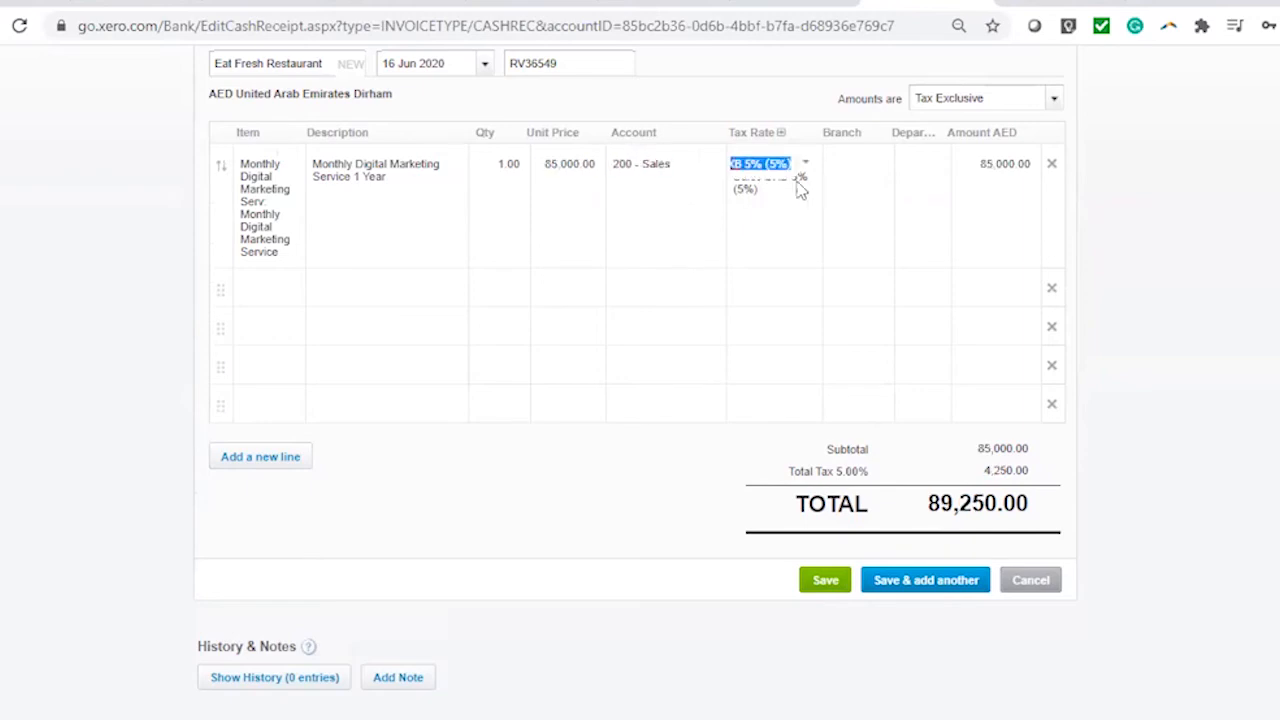
left_click(875, 194)
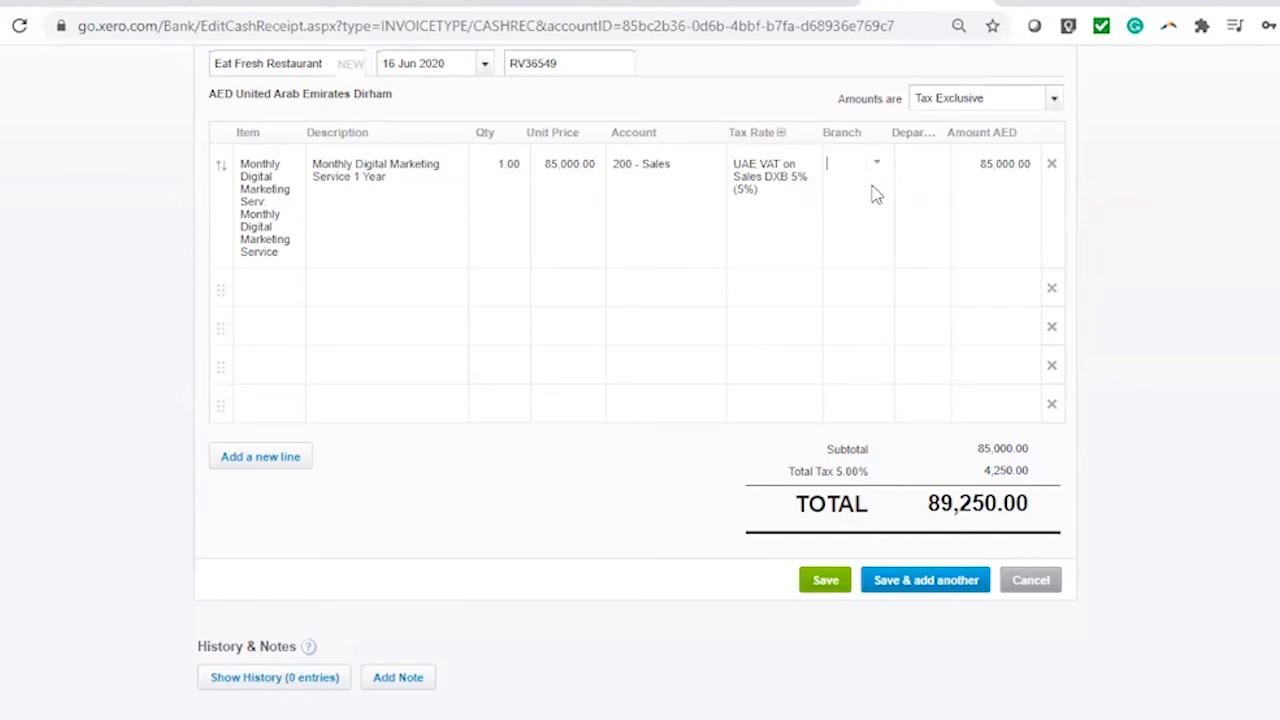
left_click(807, 177)
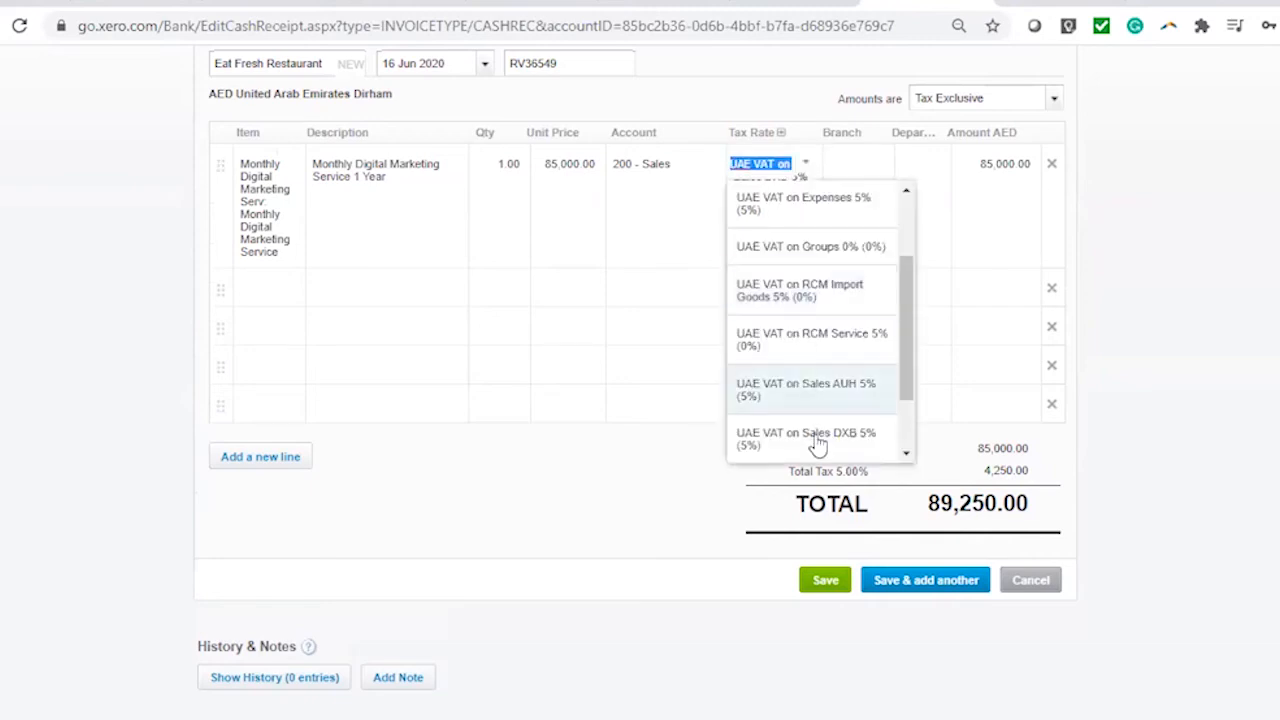
left_click(823, 393)
left_click(872, 190)
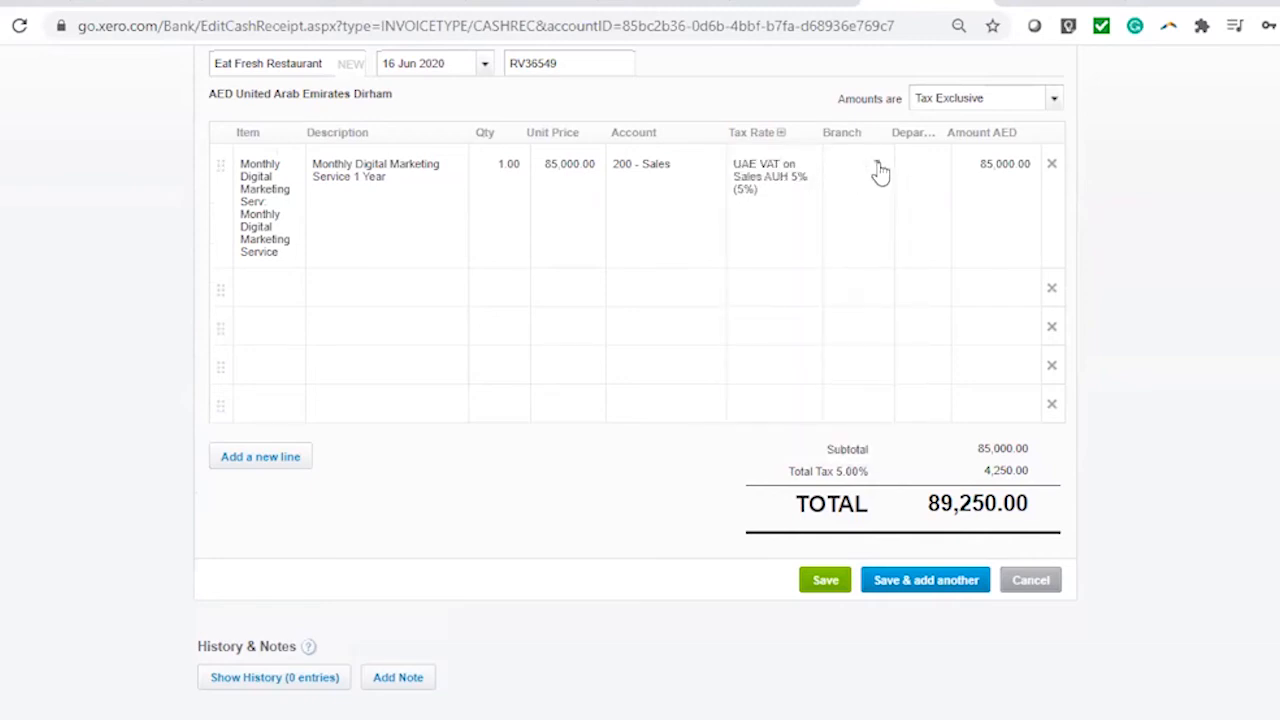
Assign the line to Branch 2 and Department 2
left_click(878, 169)
left_click(902, 285)
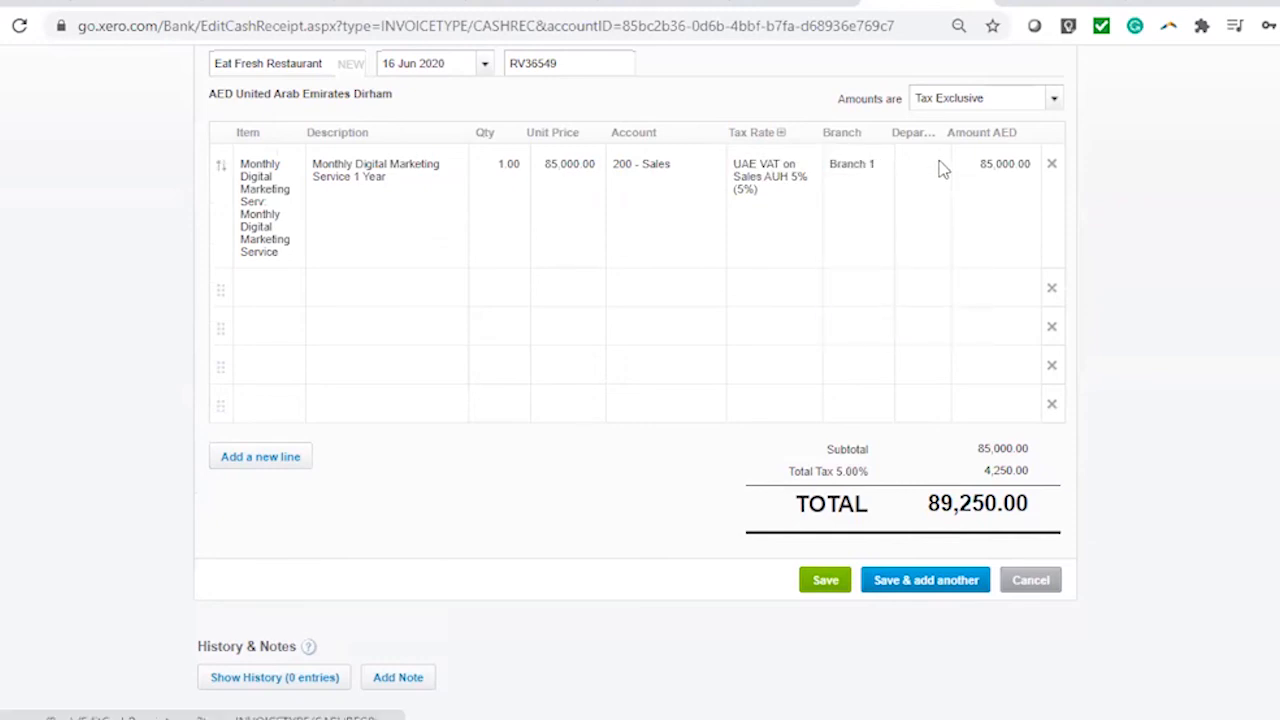
left_click(943, 170)
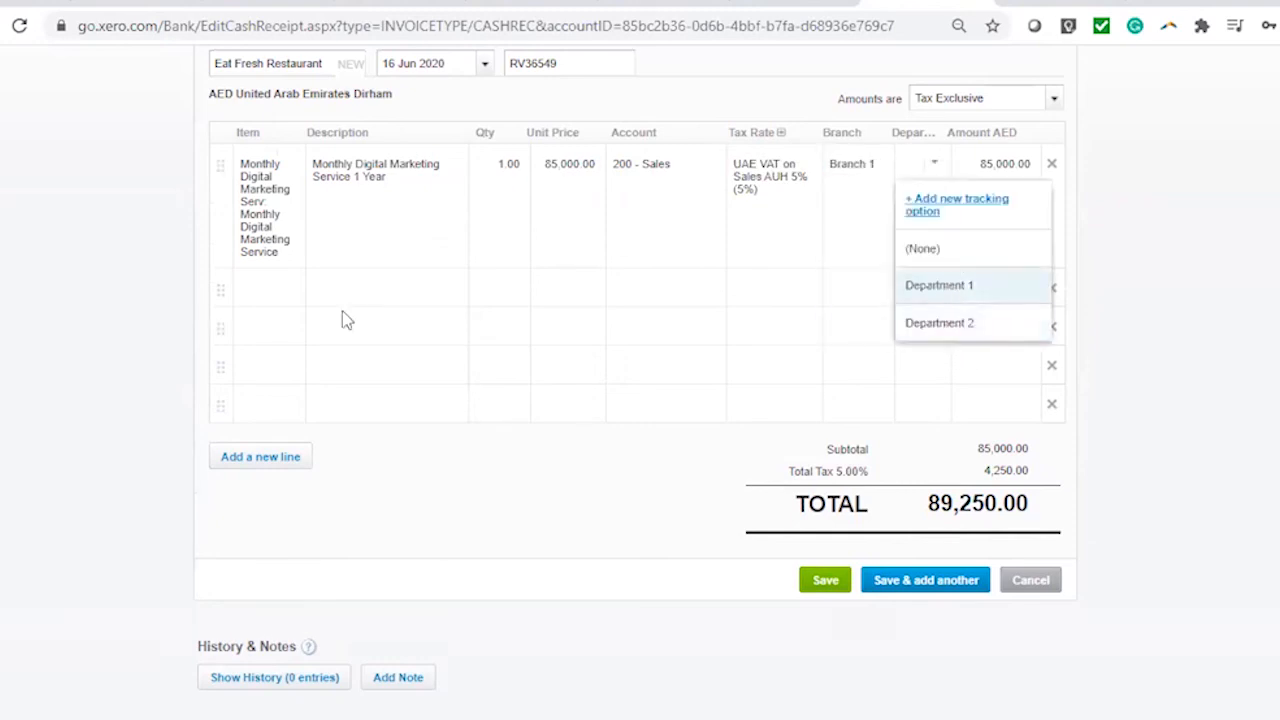
left_click(882, 168)
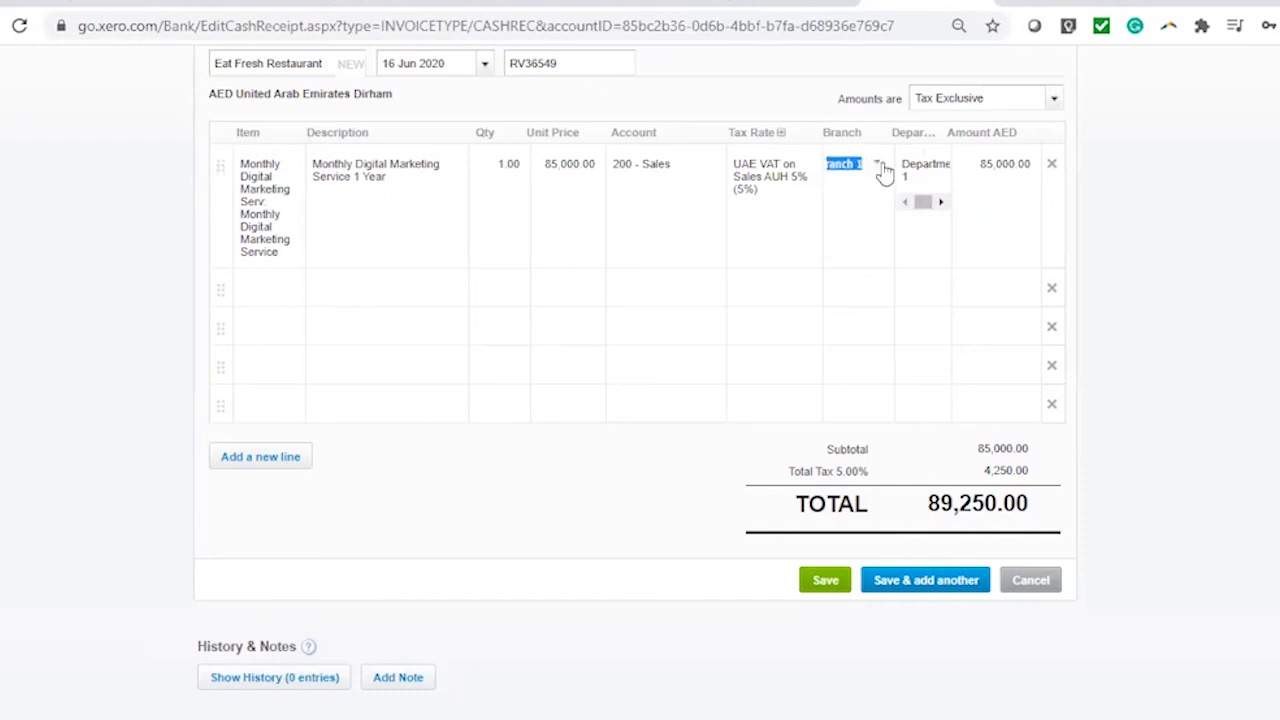
left_click(880, 168)
left_click(871, 325)
left_click(943, 172)
left_click(946, 325)
Select the line description text again and bring up the Received as choices
scroll(510, 505, "up", 3)
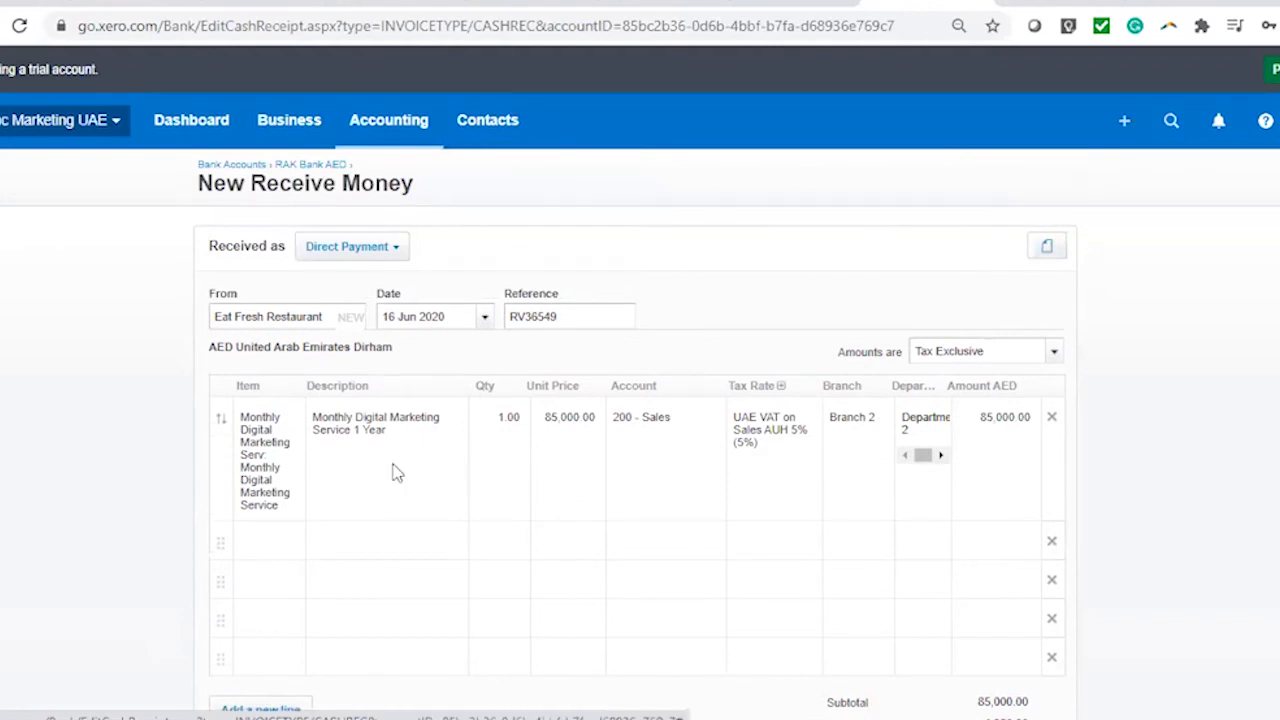
left_click(414, 463)
left_click_drag(383, 424, 316, 410)
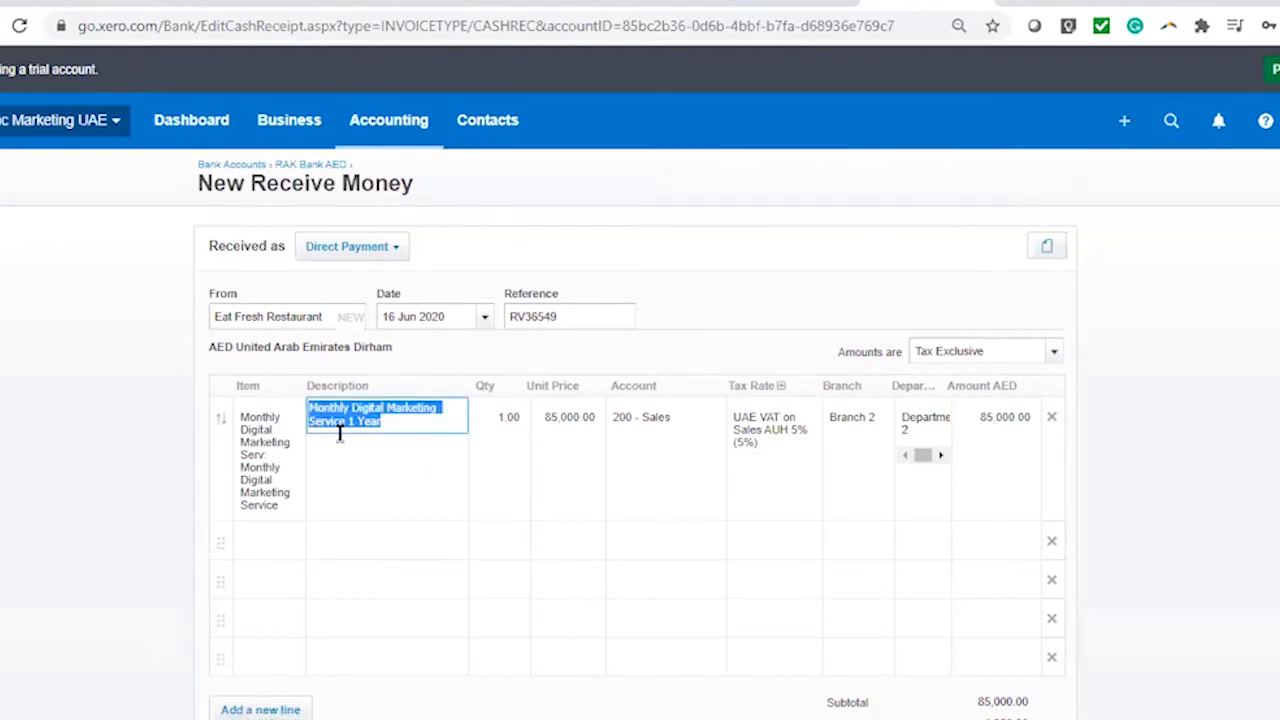
left_click(382, 247)
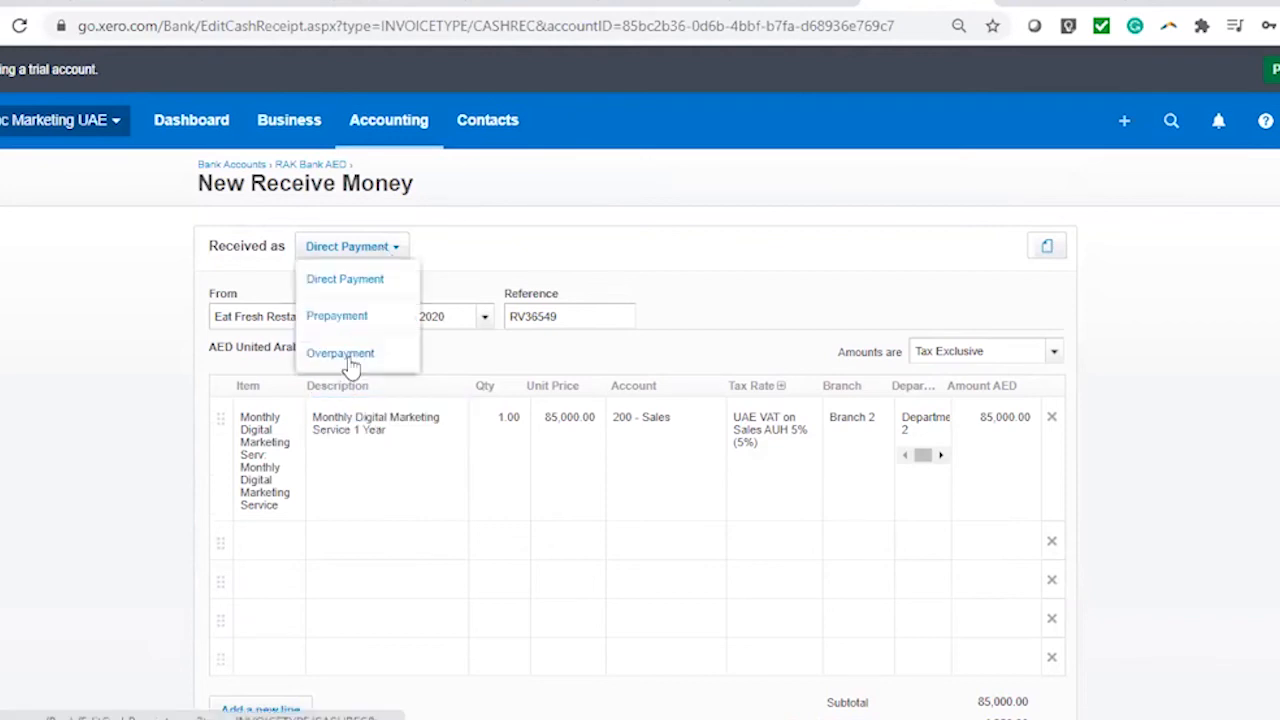
Record the receipt as an Overpayment tagged Branch 2 and Department 2, and save it
left_click(345, 355)
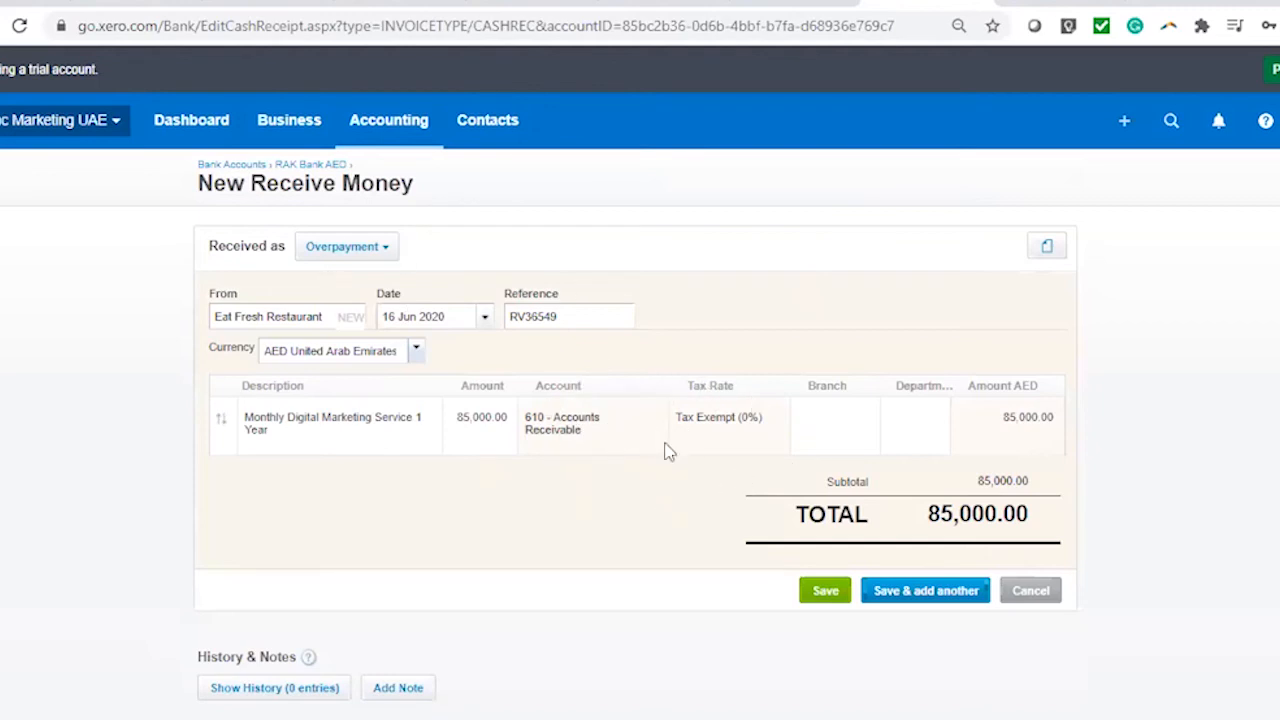
left_click(860, 420)
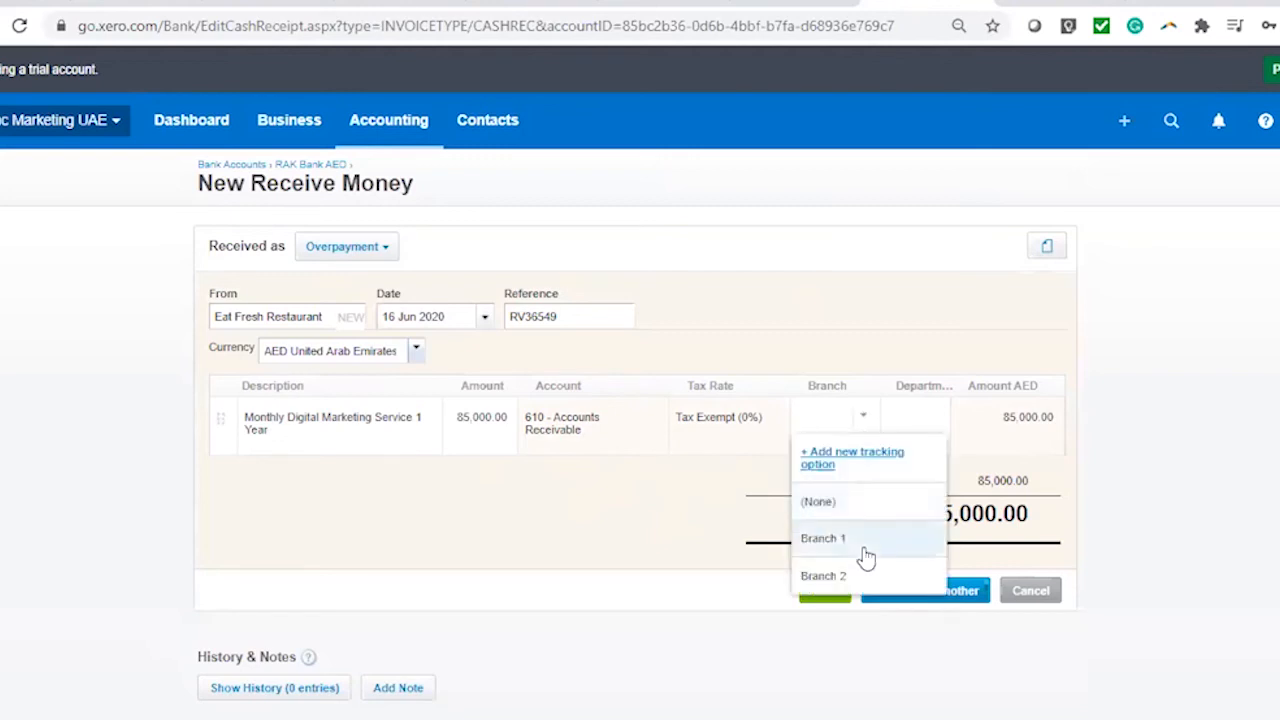
left_click(840, 576)
left_click(925, 428)
left_click(886, 573)
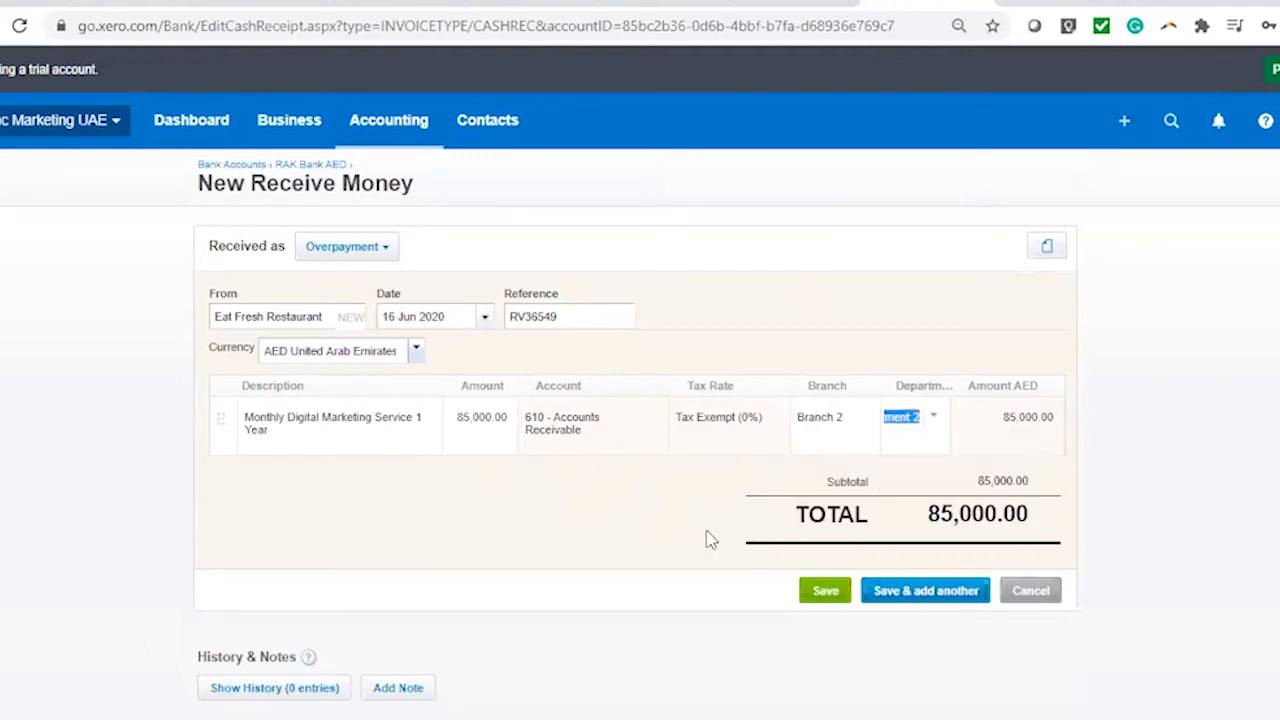
left_click(833, 606)
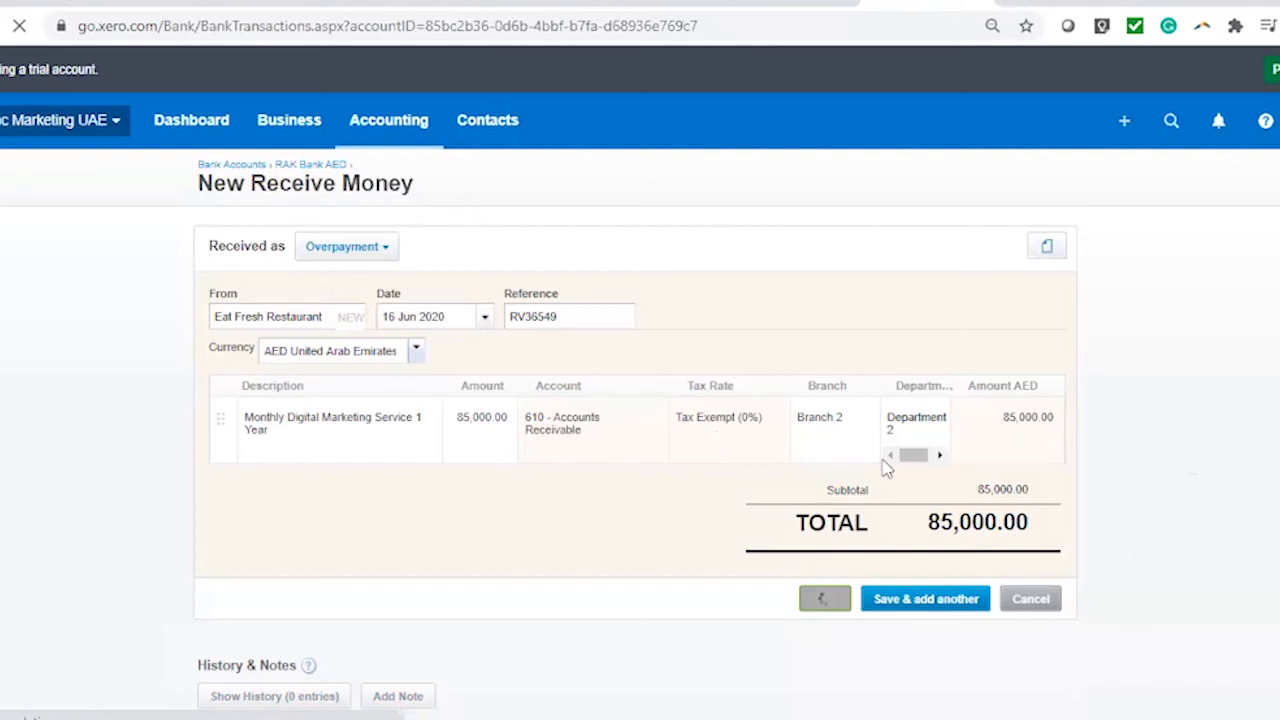
scroll(749, 649, "down", 5)
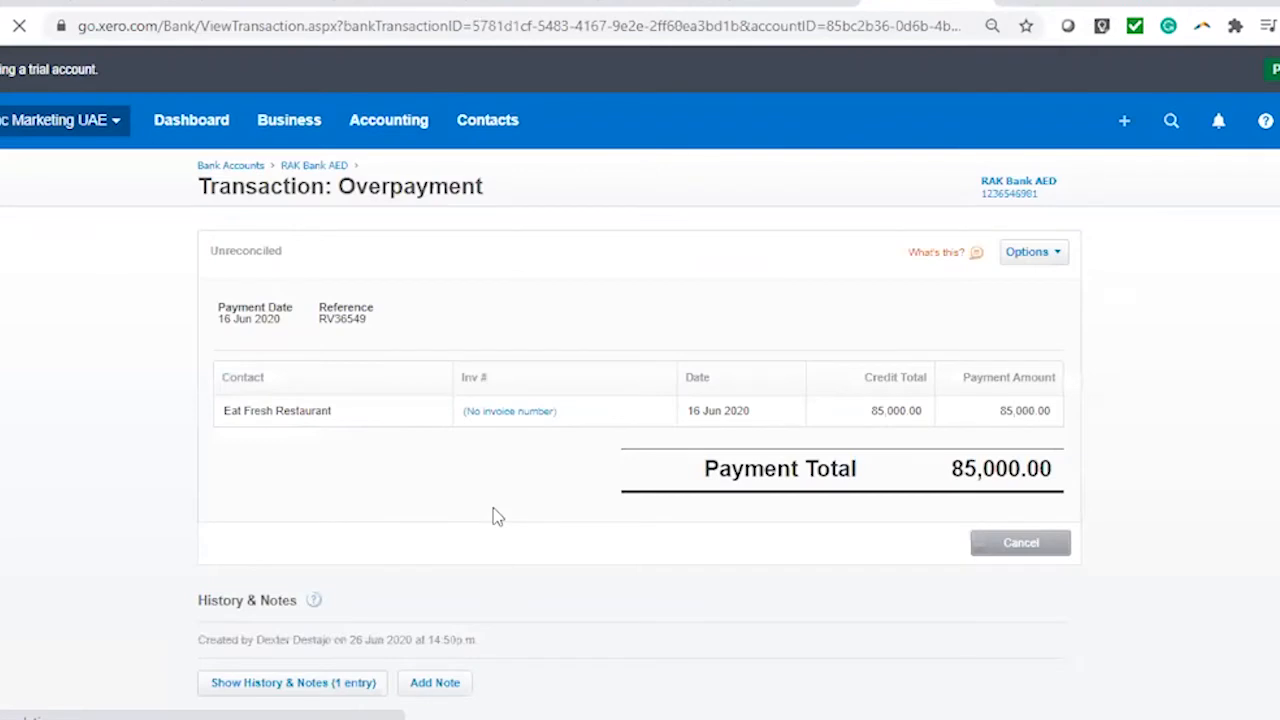
left_click(1054, 256)
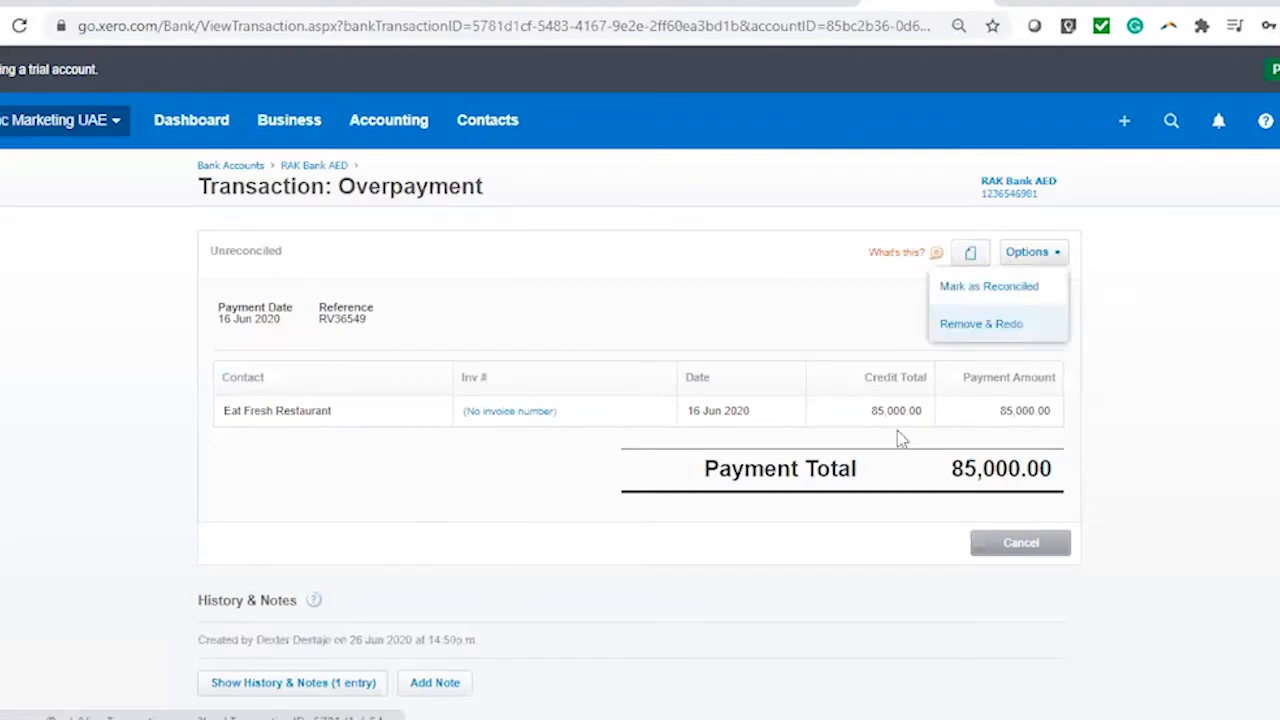
Change overpayment RV36549's line amount to 15,000 and update it
left_click(537, 413)
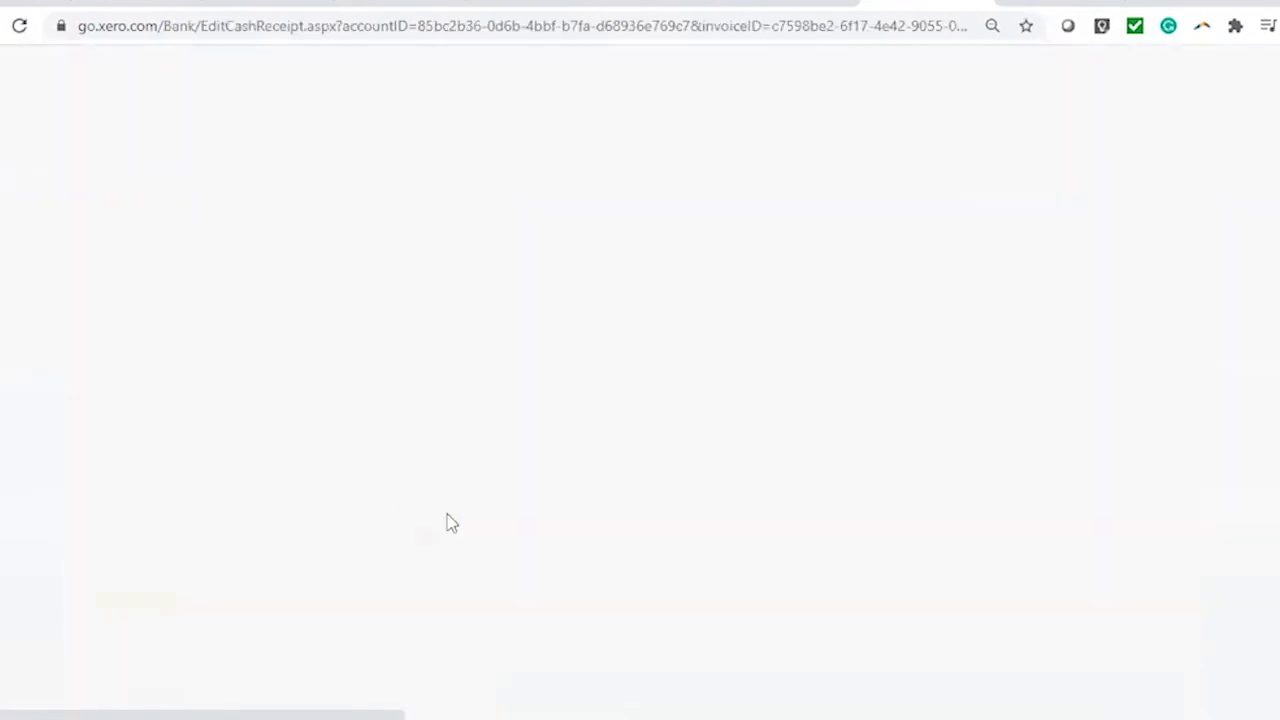
left_click(483, 449)
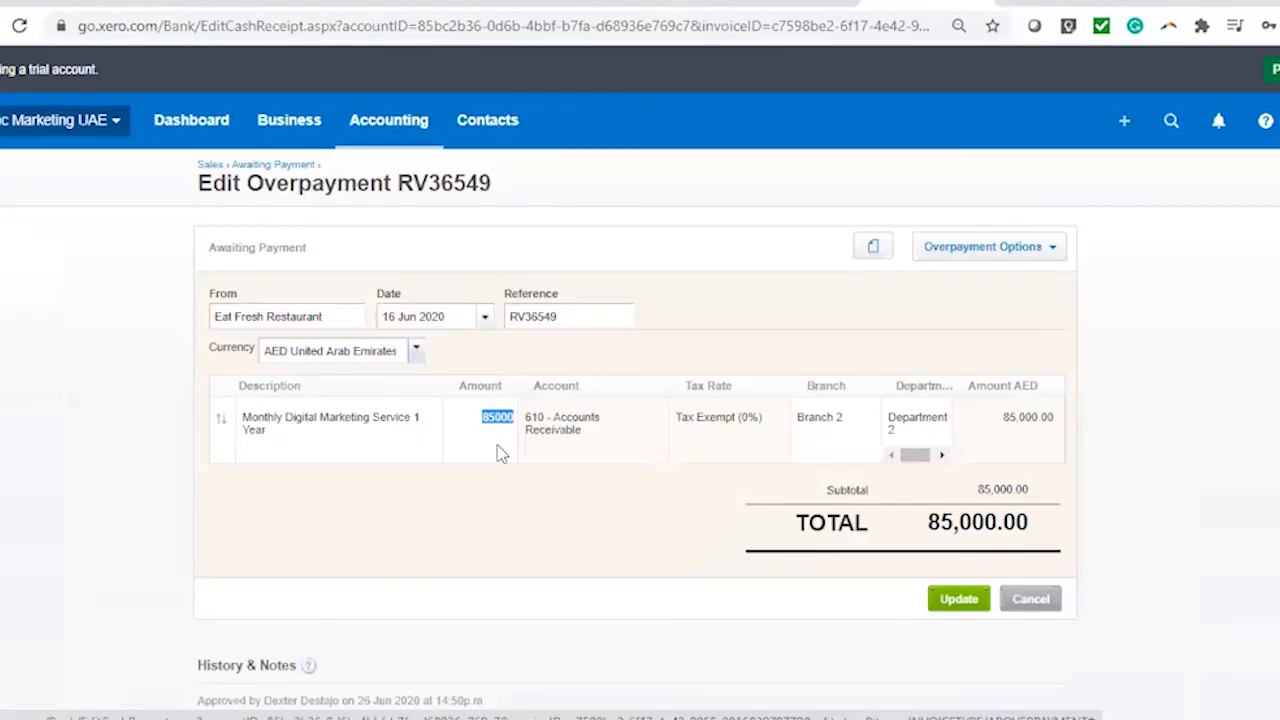
type("15000")
left_click(945, 600)
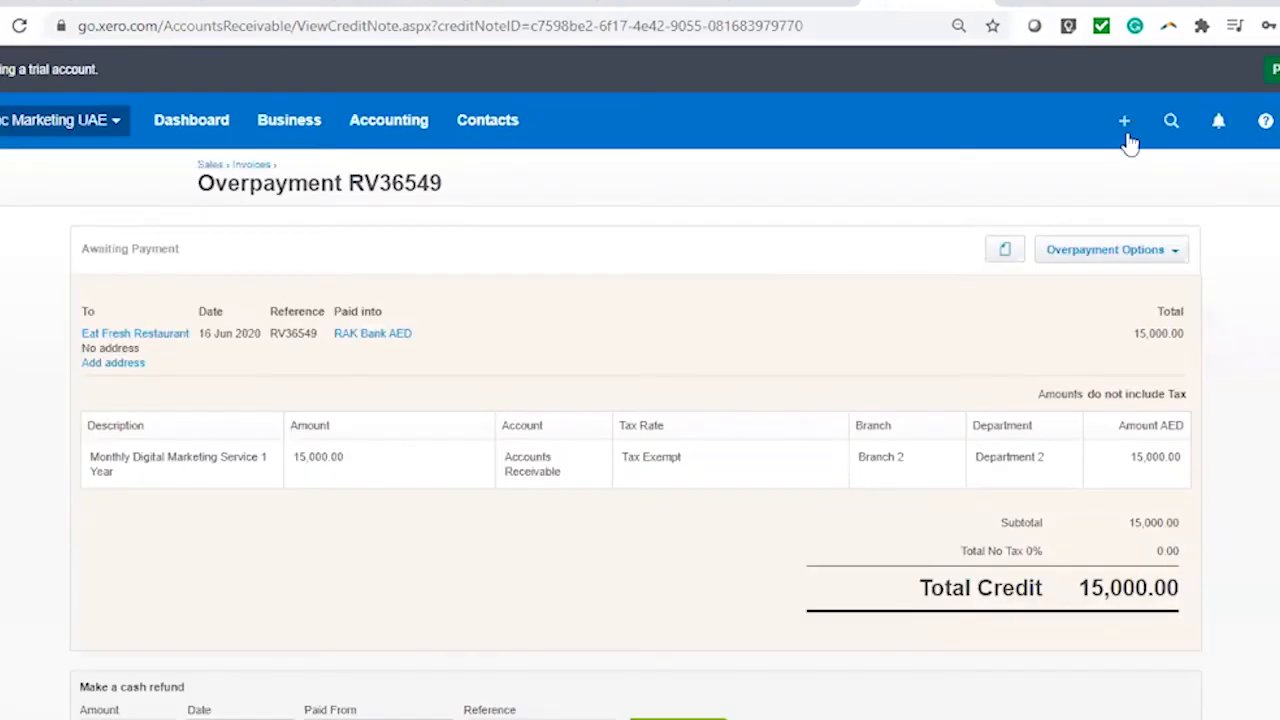
left_click(1125, 122)
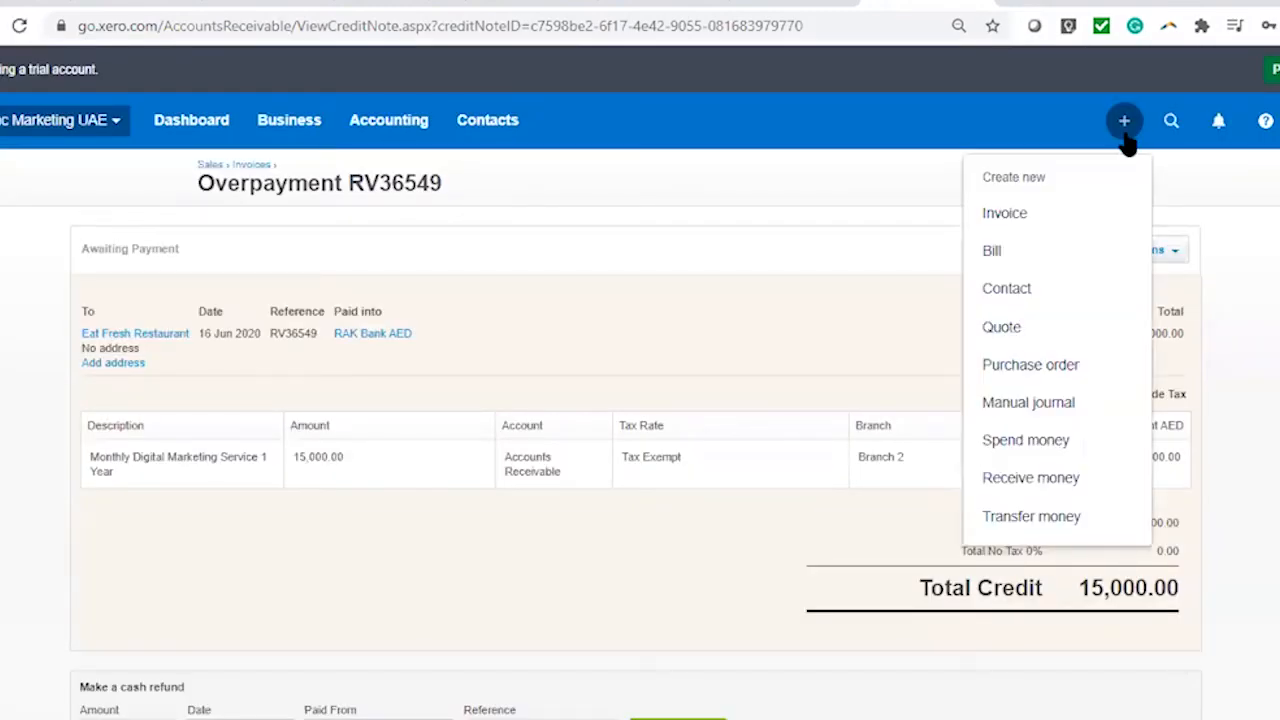
Start a new sales invoice to Eat Fresh Restaurant dated 26 Jun 2020
left_click(1098, 218)
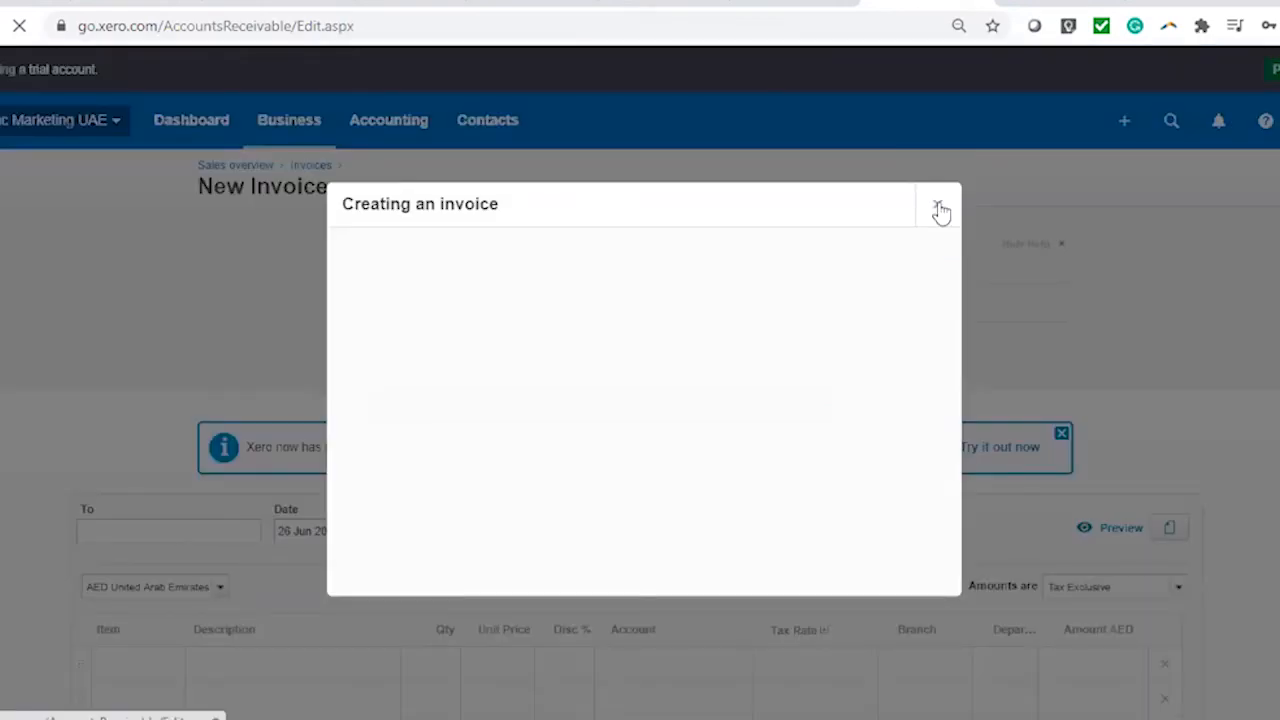
left_click(940, 210)
type("ea")
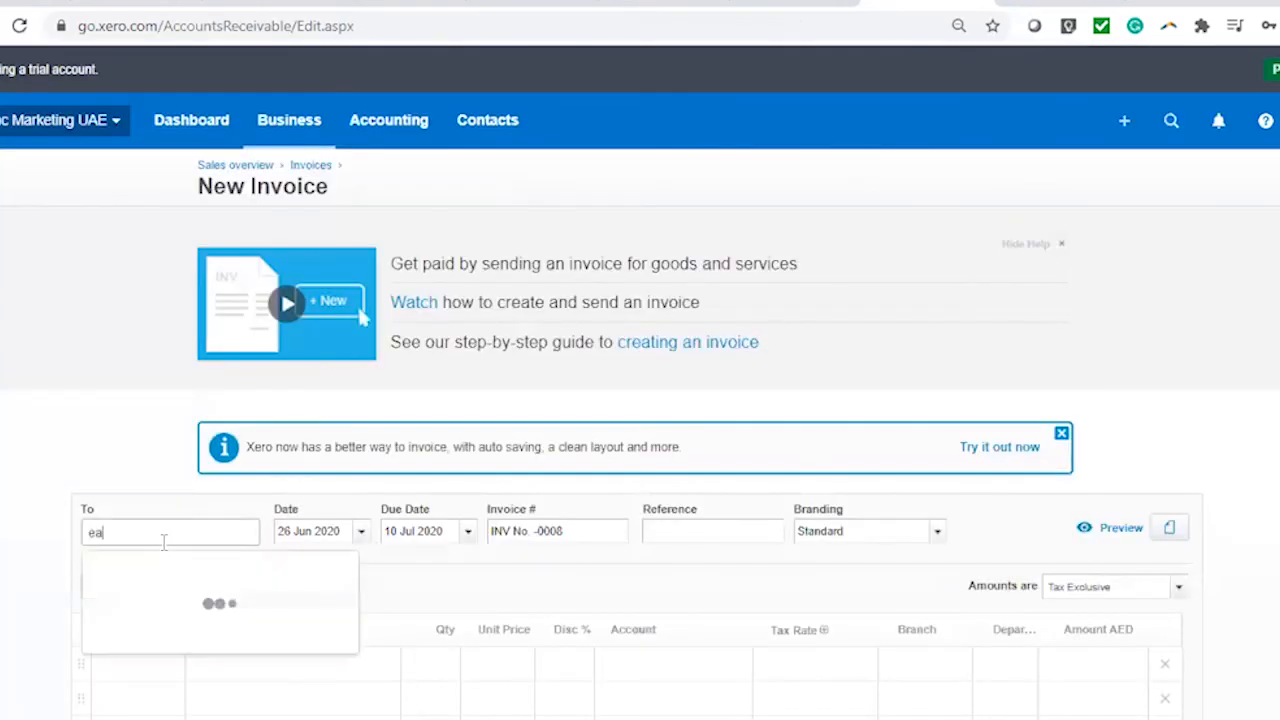
type("t")
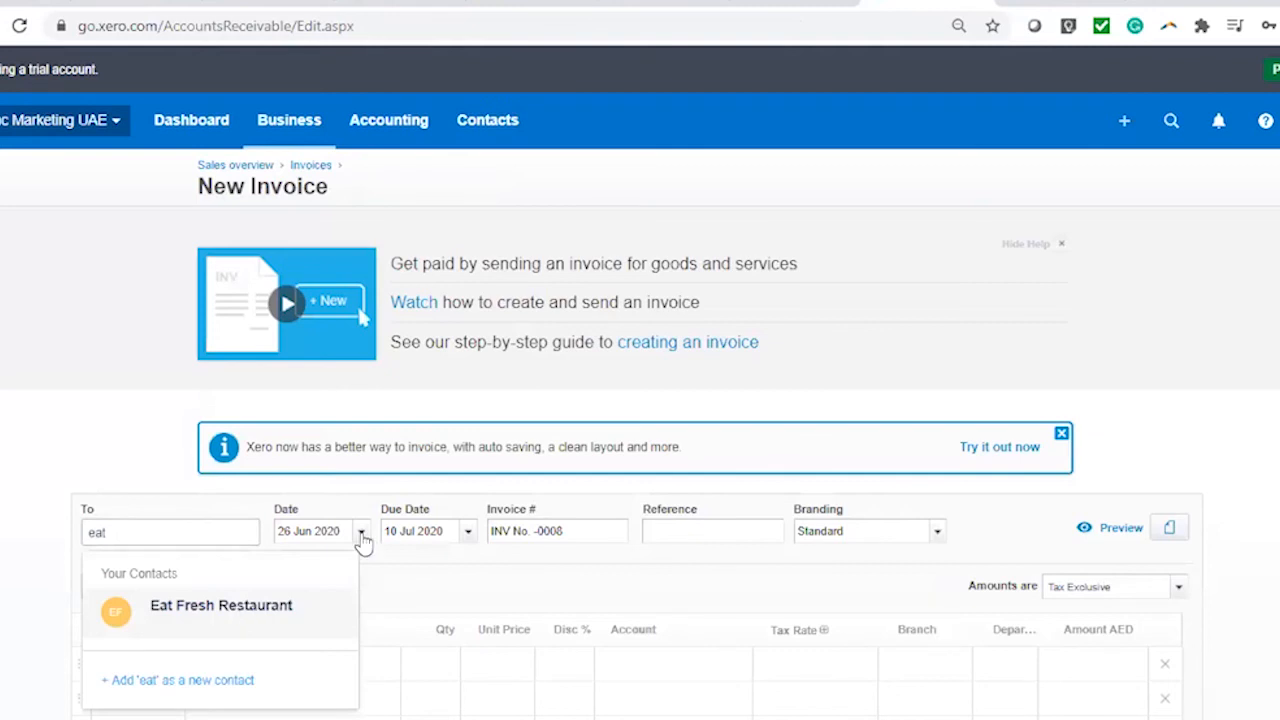
key("Tab")
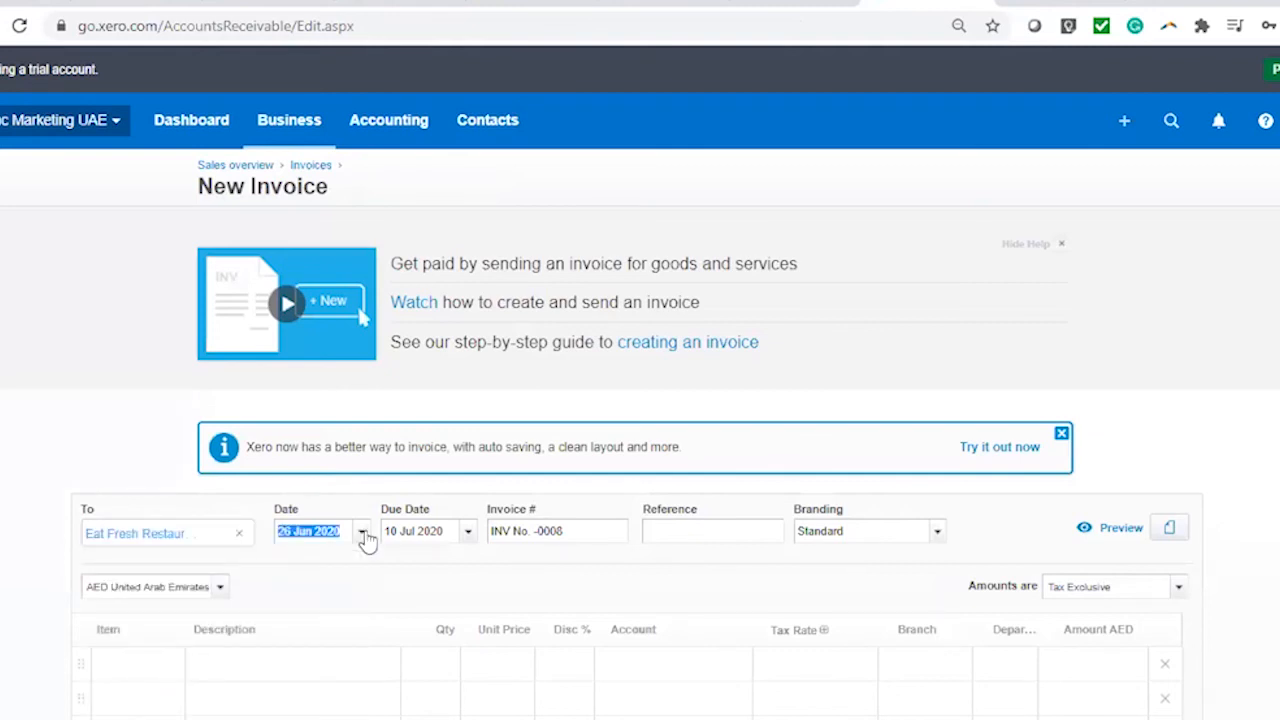
left_click(366, 539)
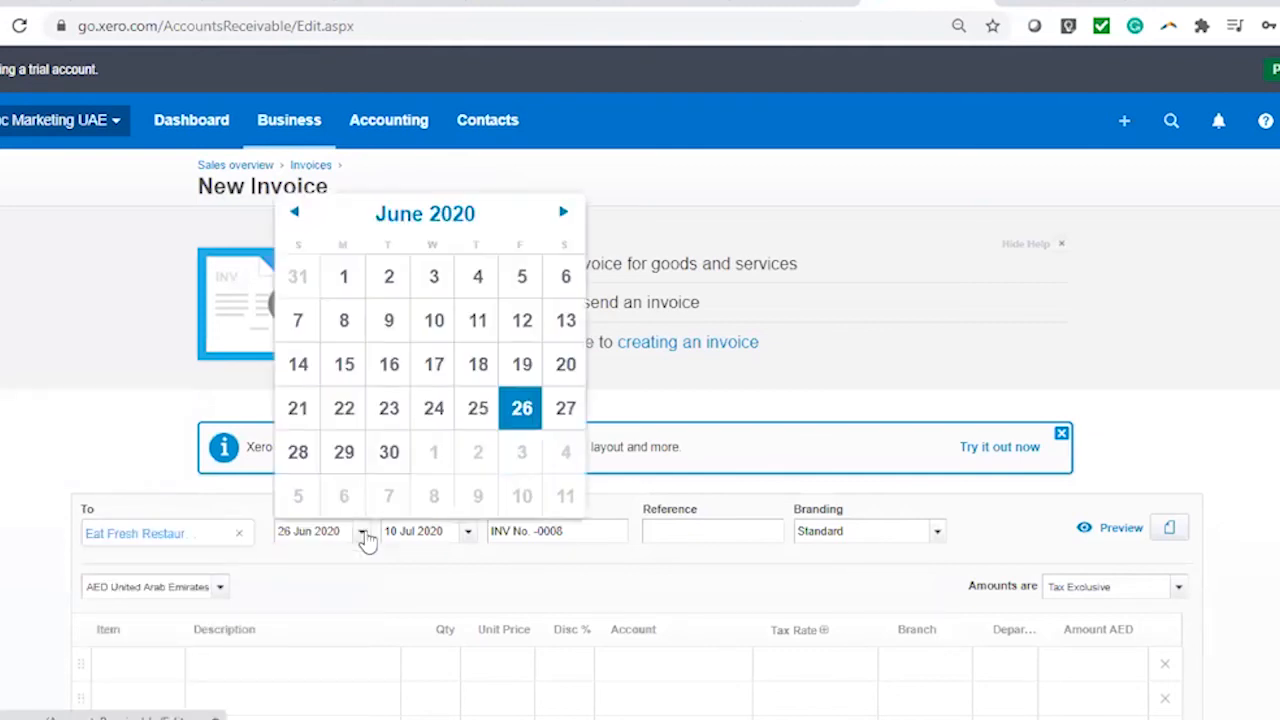
left_click(610, 534)
scroll(815, 500, "down", 2)
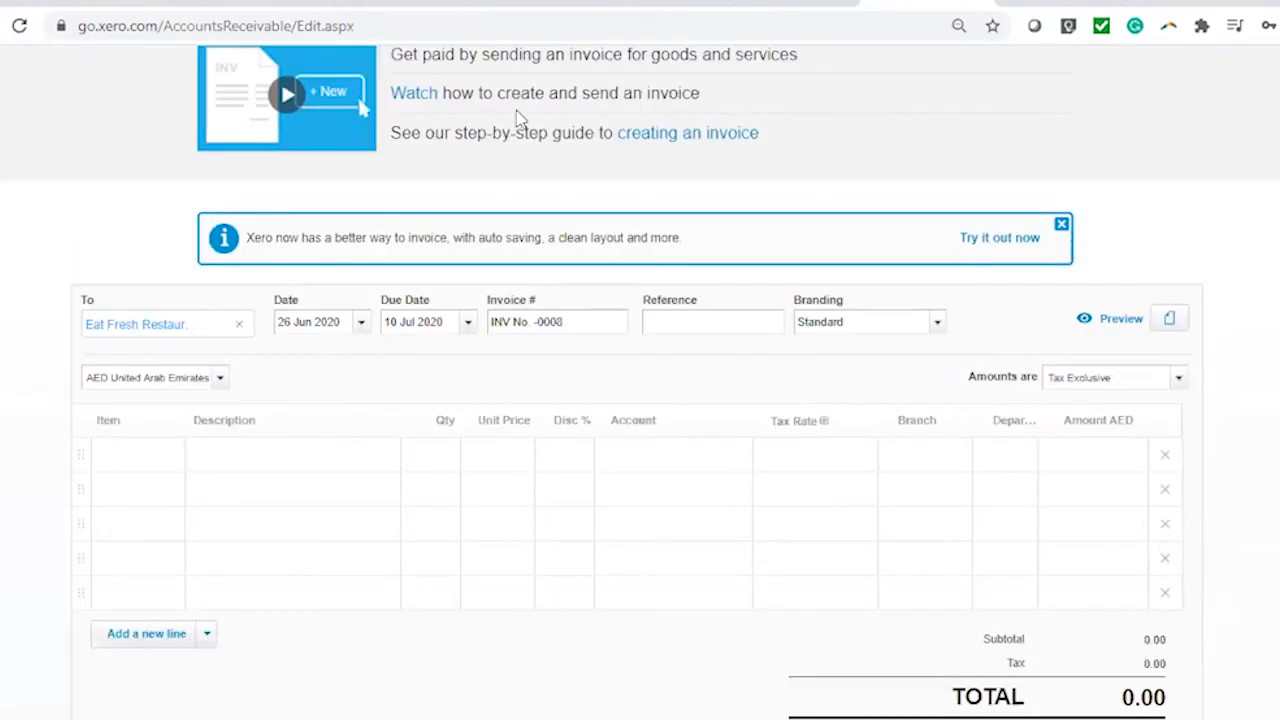
Enter reference 3654 and the line 'Full Year marketing Support', quantity 1 at 850,000
key("Tab")
type("3654")
left_click(369, 455)
type("Full Year marketing Support")
left_click(455, 458)
type("1")
left_click(494, 457)
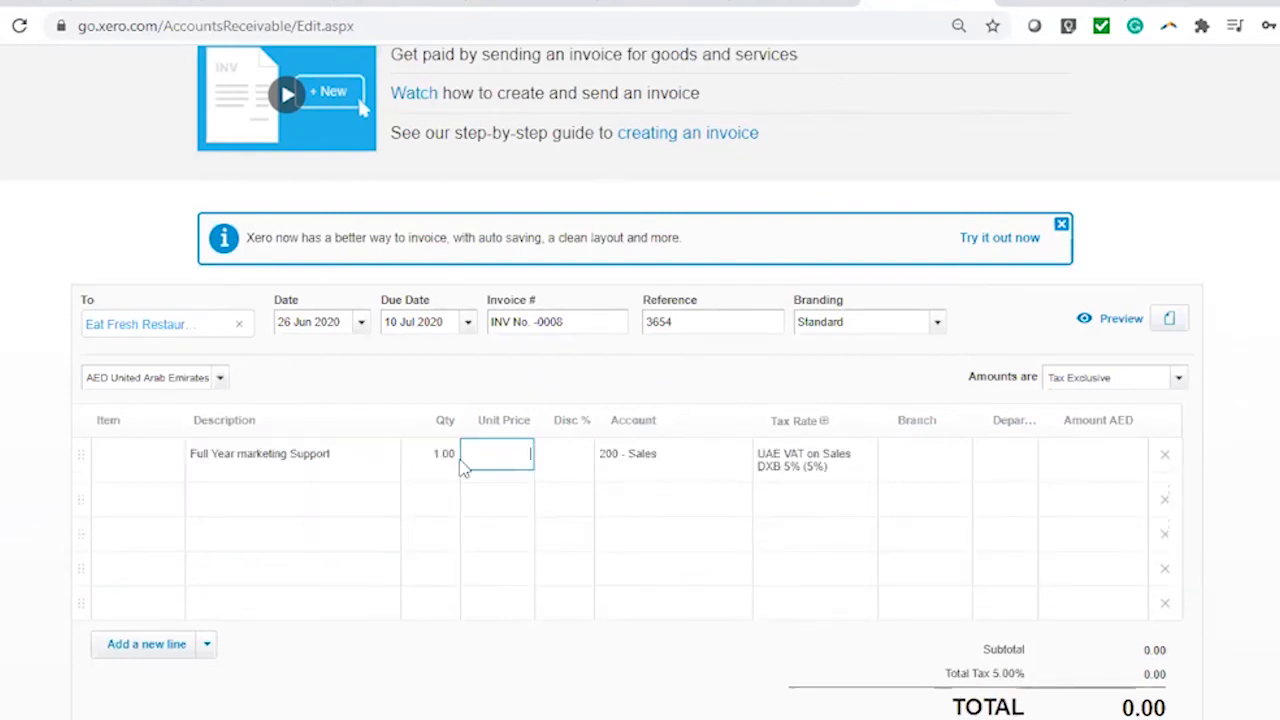
type("850000")
Set the line to UAE VAT on Sales AUH 5%, Branch 2 and Department 2
left_click(785, 458)
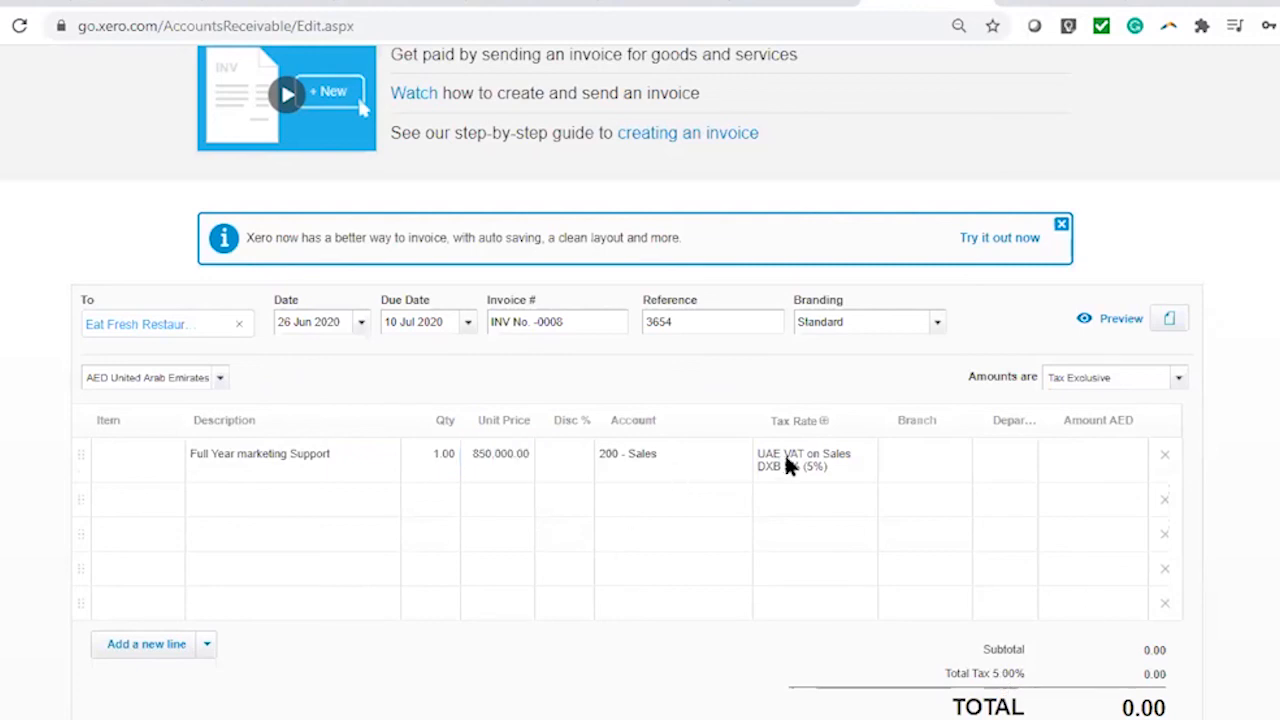
left_click(859, 456)
left_click(845, 394)
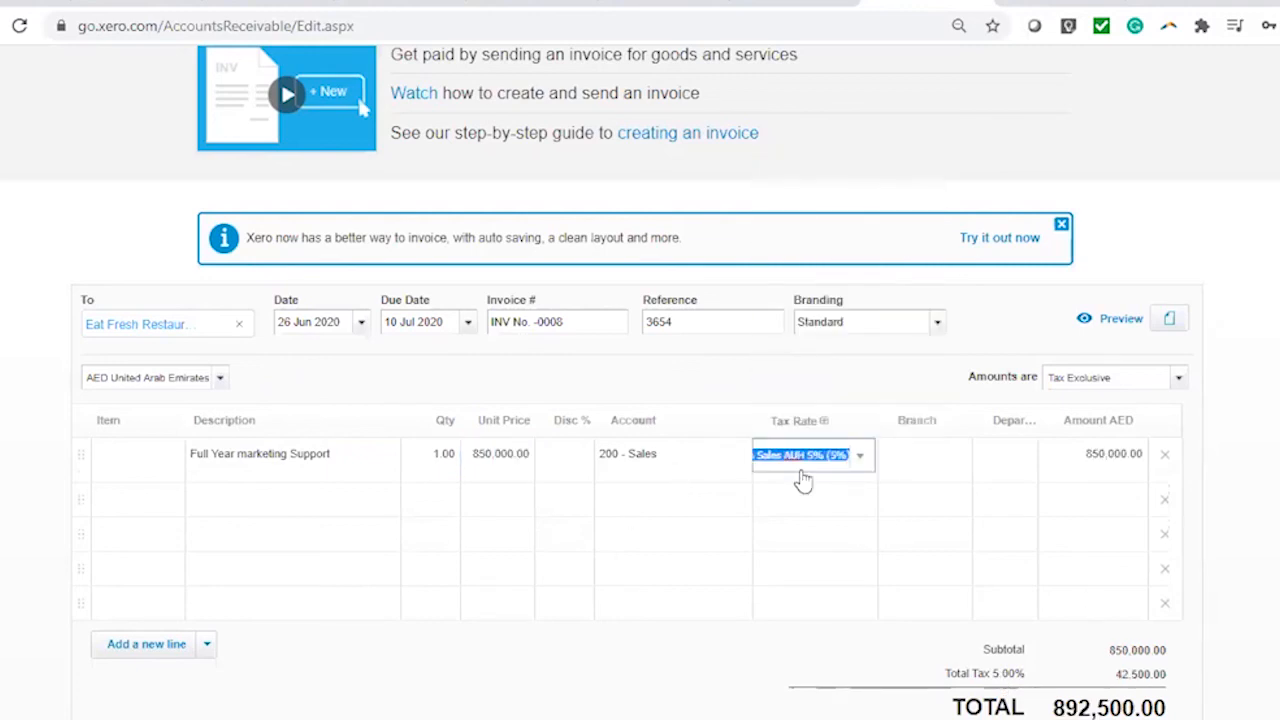
left_click(915, 453)
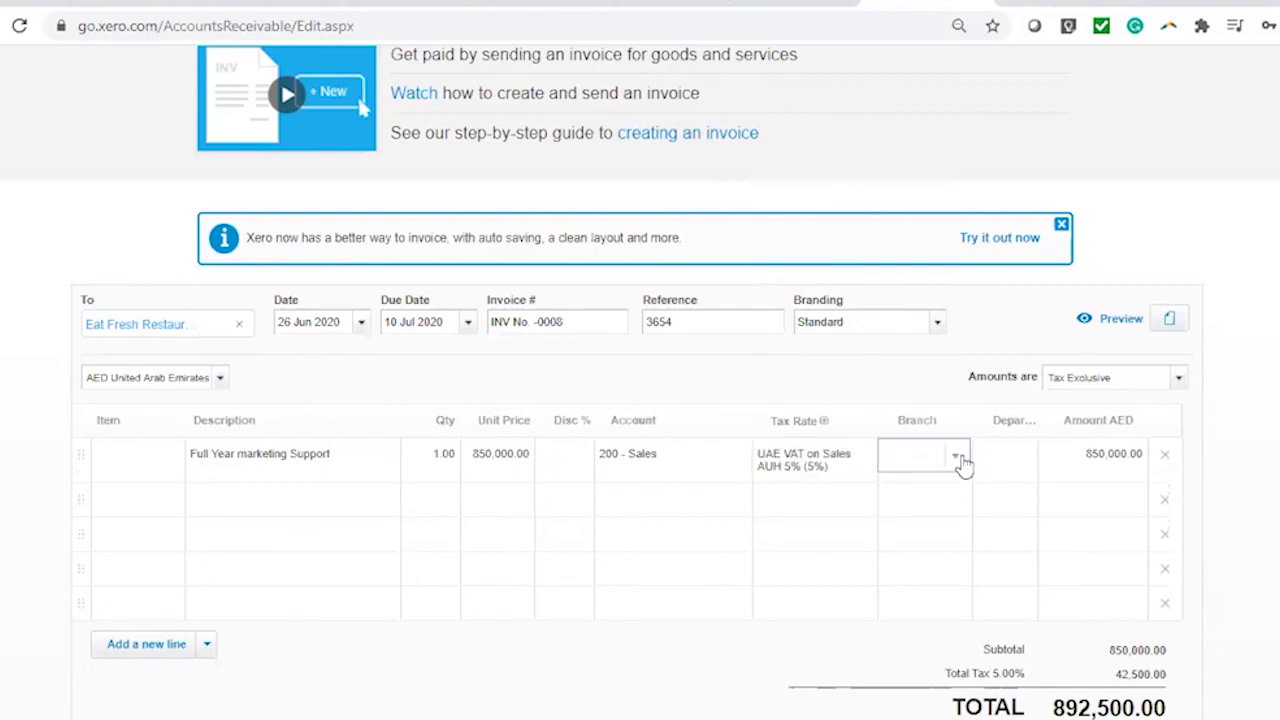
left_click(956, 457)
left_click(946, 576)
left_click(1019, 455)
left_click(1023, 580)
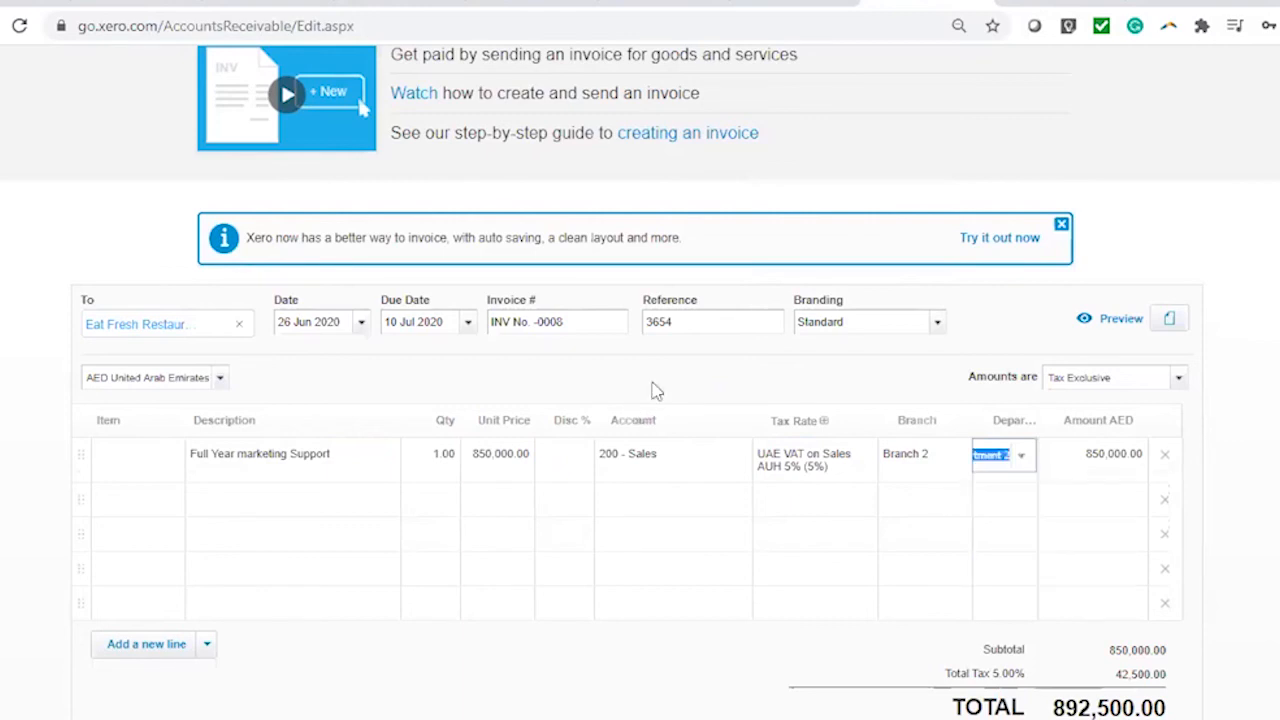
Approve invoice INV No. -0008 and choose to allocate the 15,000.00 outstanding credit
scroll(650, 385, "down", 2)
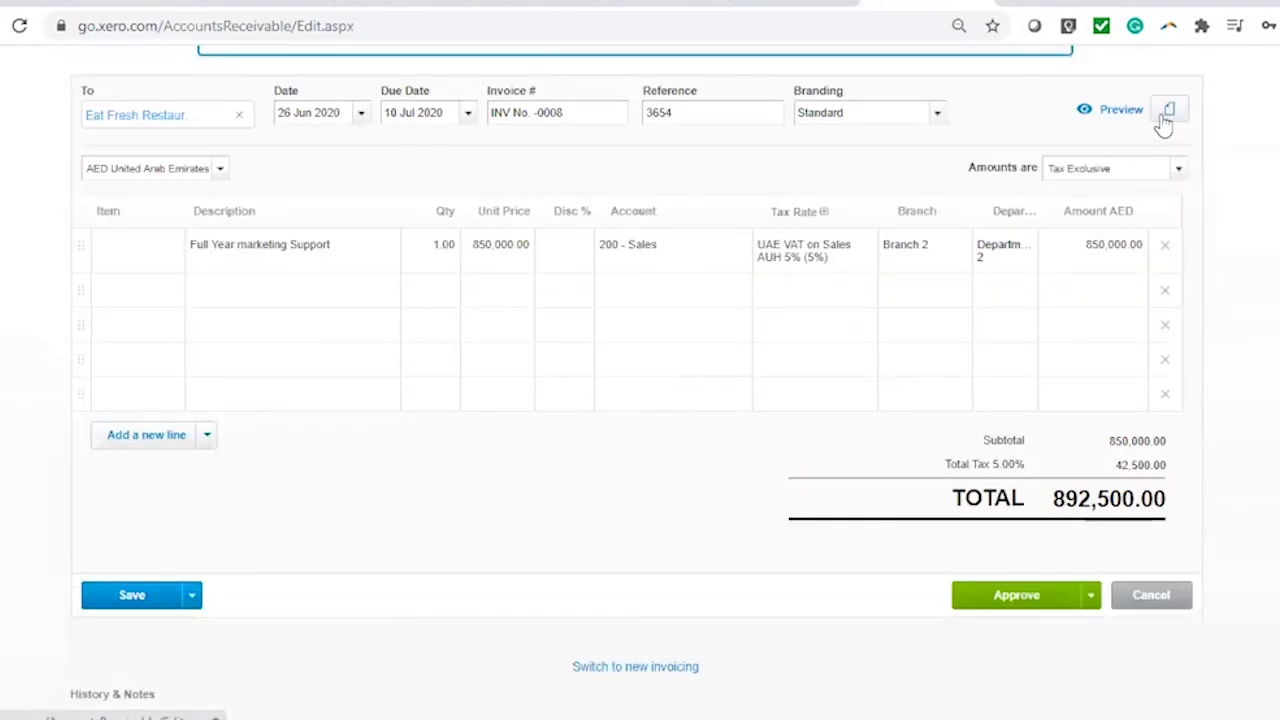
left_click(1008, 600)
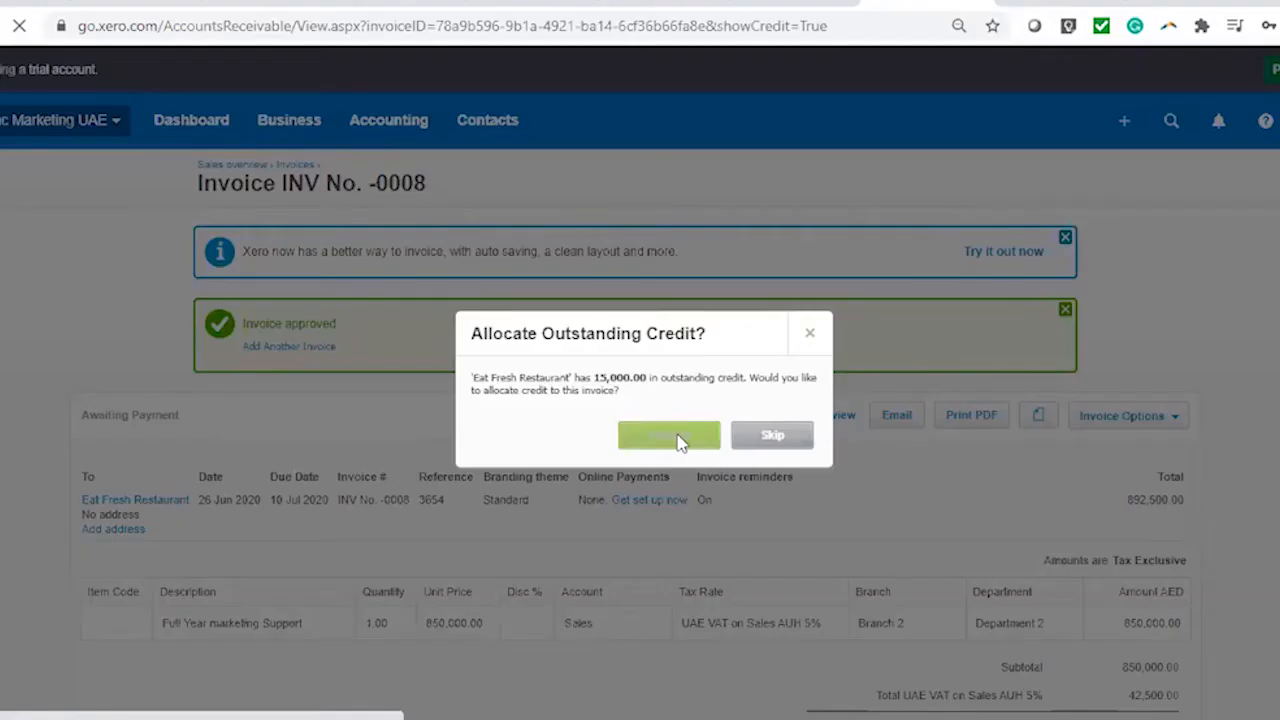
left_click(672, 440)
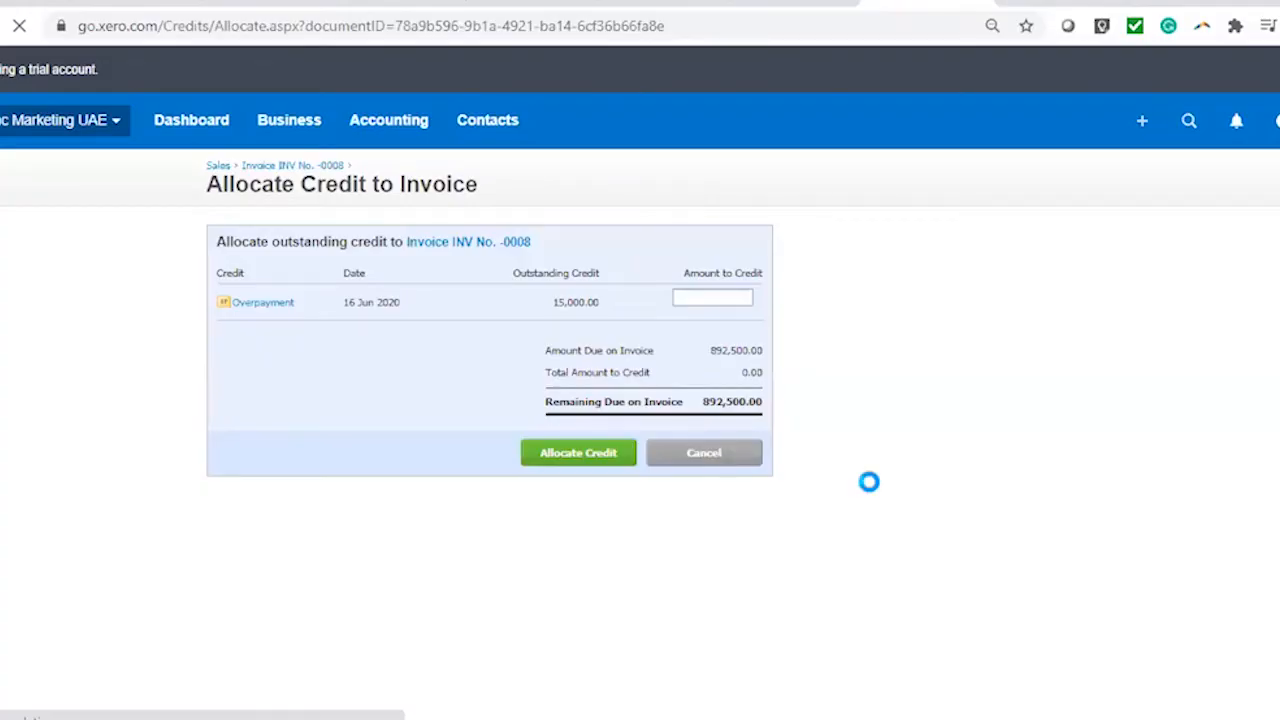
Leave Eat Fresh Restaurant's 15,000.00 credit unallocated, keeping INV No. -0008 awaiting 892,500.00
left_click(704, 453)
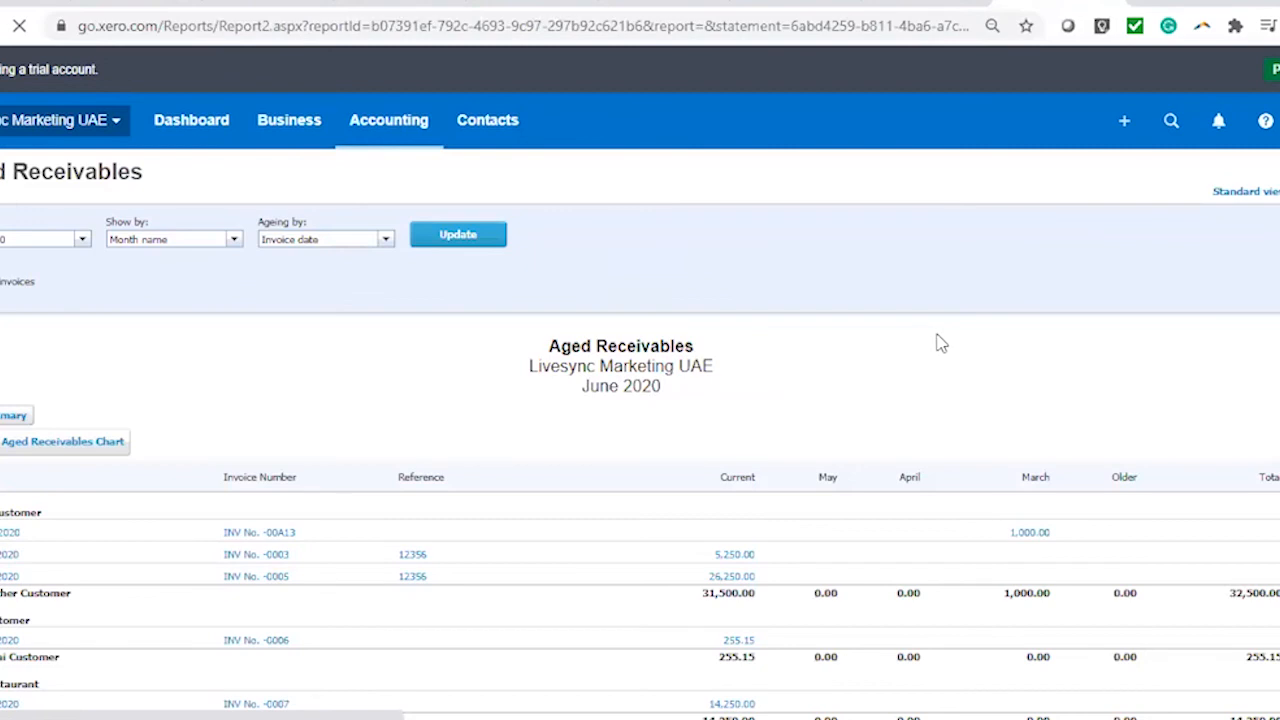
scroll(183, 411, "down", 4)
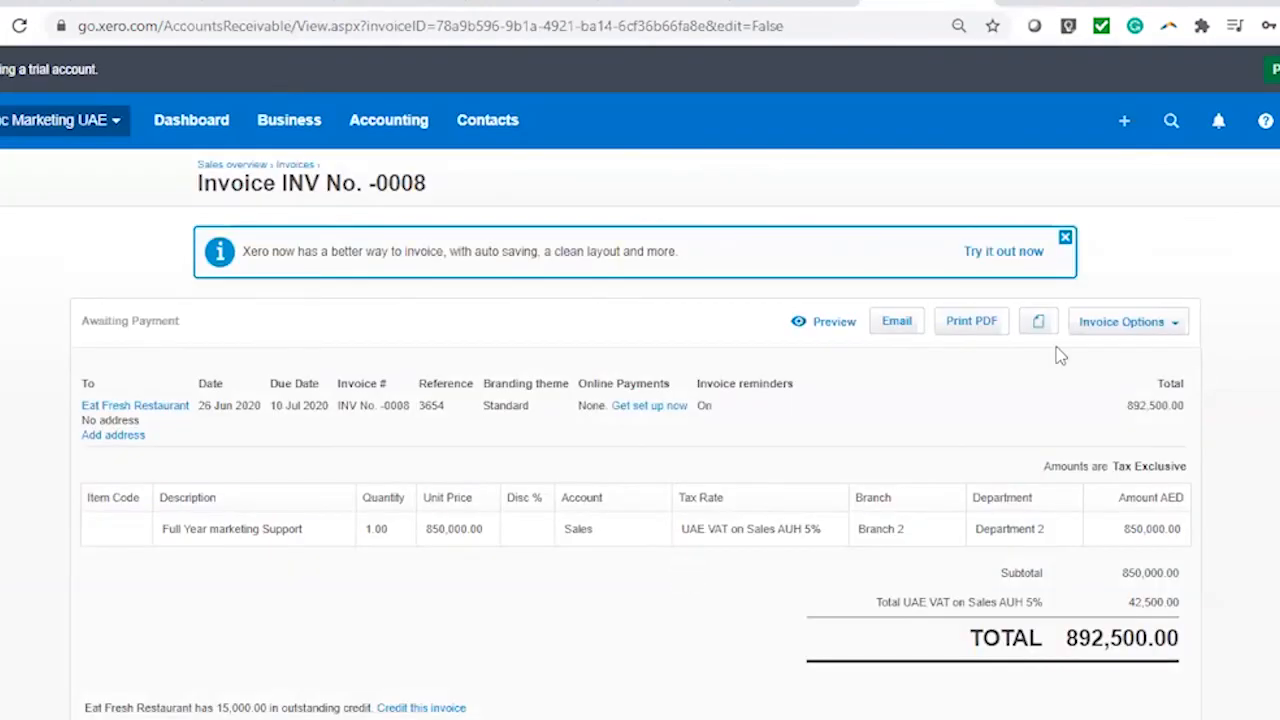
Correct INV No. -0008's unit price to 85,000, save it, and reload Aged Receivables
left_click(1125, 322)
left_click(1102, 462)
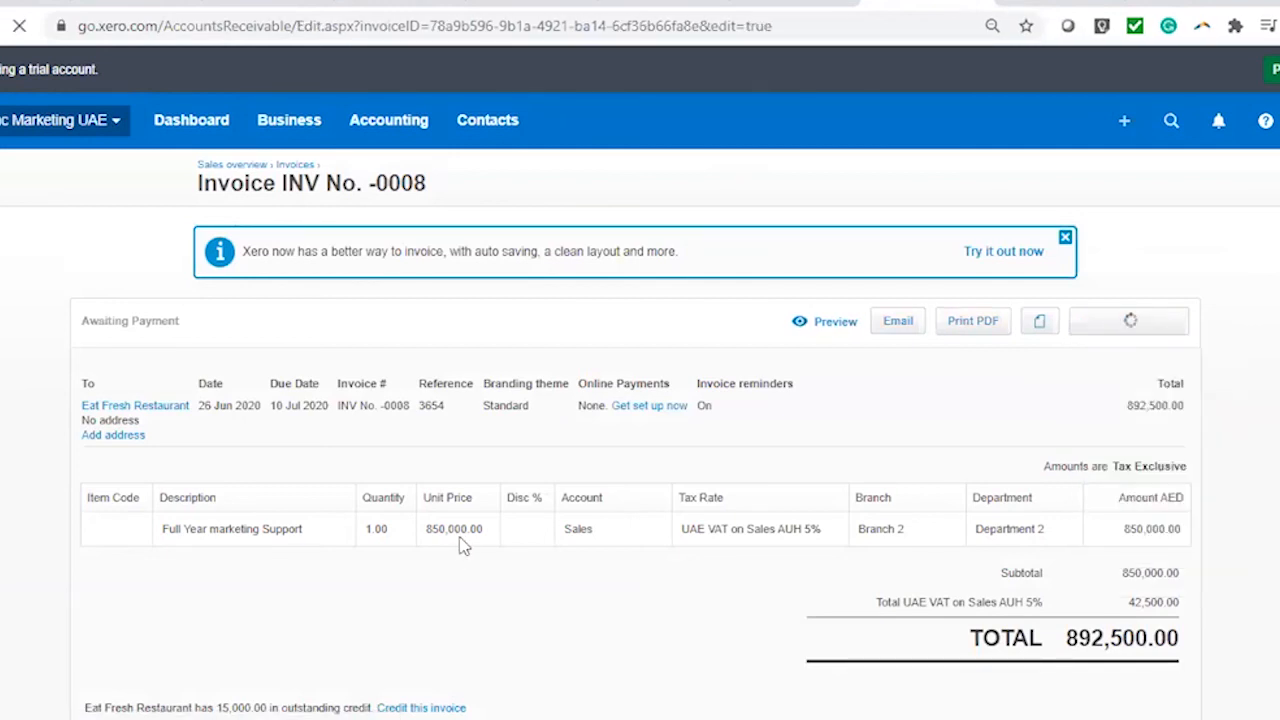
left_click(529, 534)
left_click(503, 536)
key("BackSpace")
left_click(726, 462)
scroll(1030, 462, "down", 3)
left_click(1055, 509)
left_click(1058, 3)
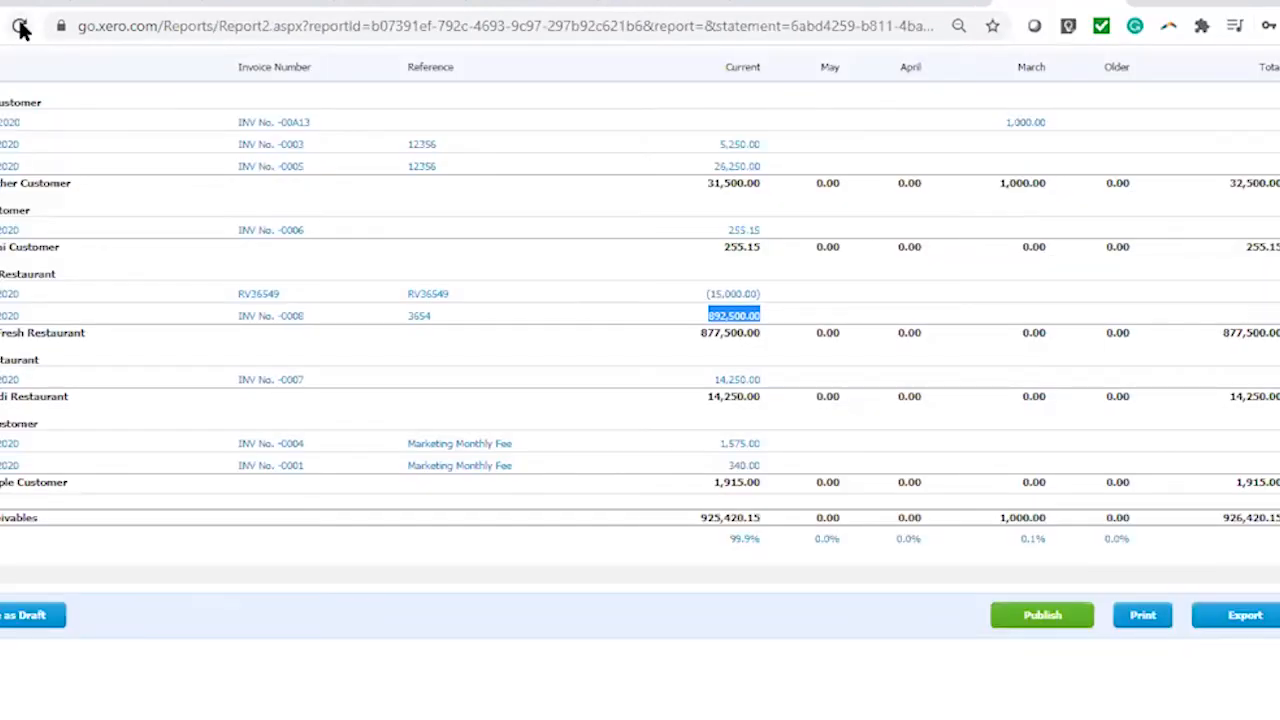
left_click(20, 27)
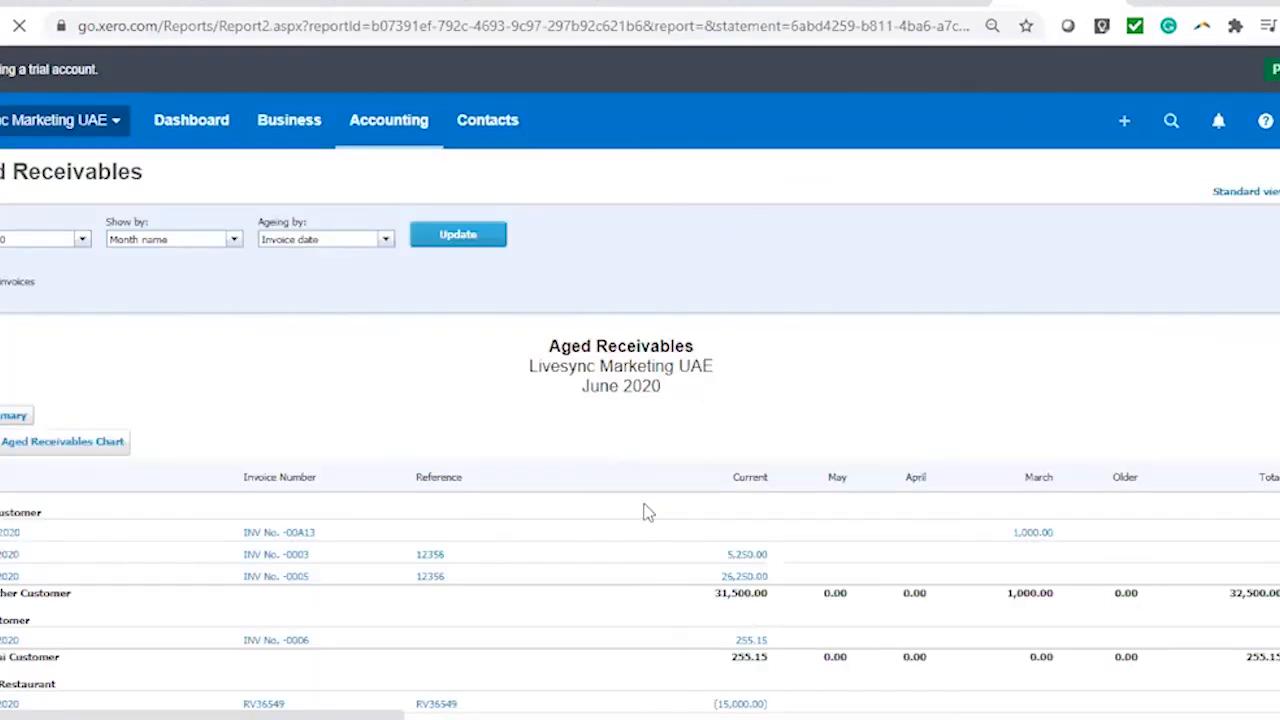
scroll(645, 512, "down", 4)
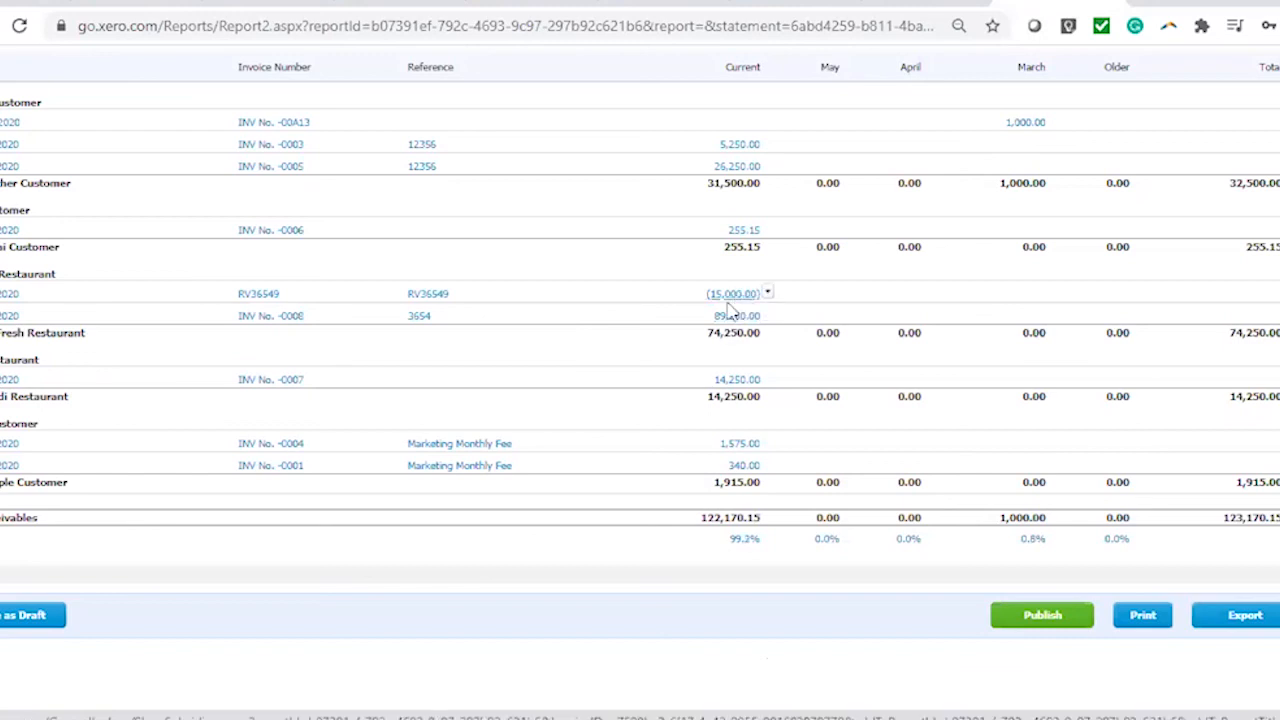
Apply 15,000.00 of Eat Fresh Restaurant's credit to invoice INV No. -0008
key("ctrl+shift+Tab")
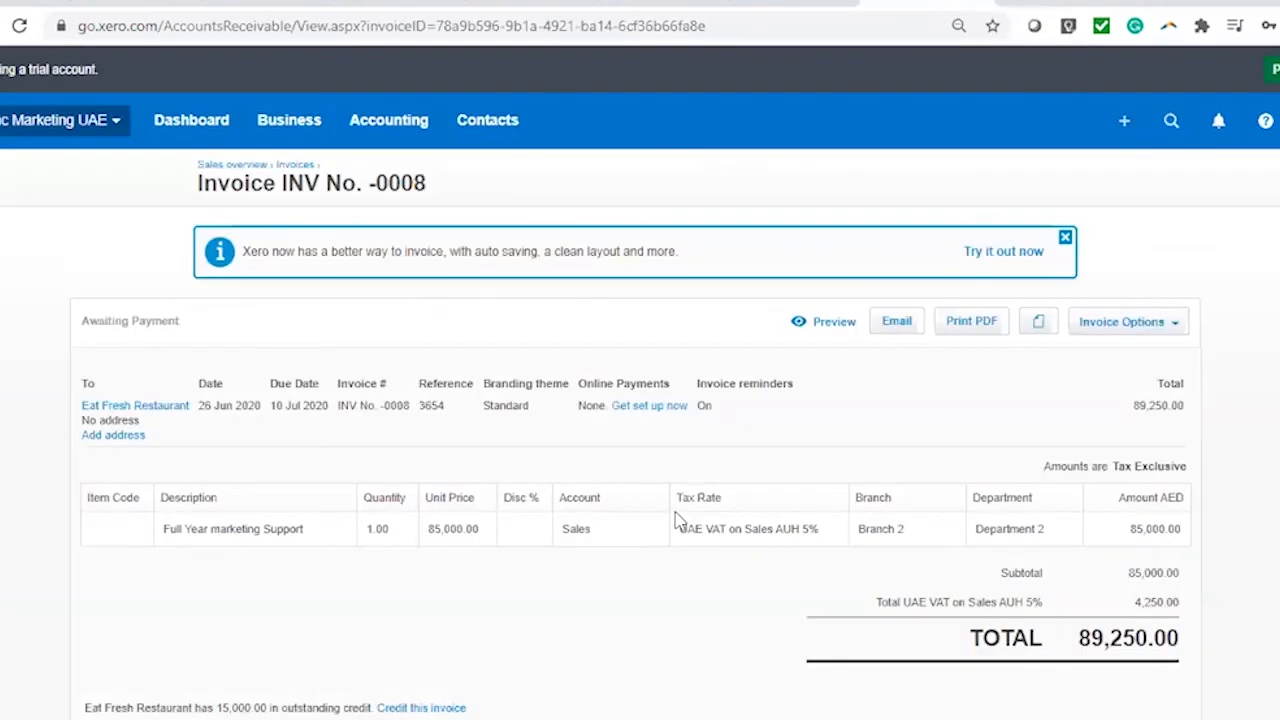
scroll(432, 286, "down", 4)
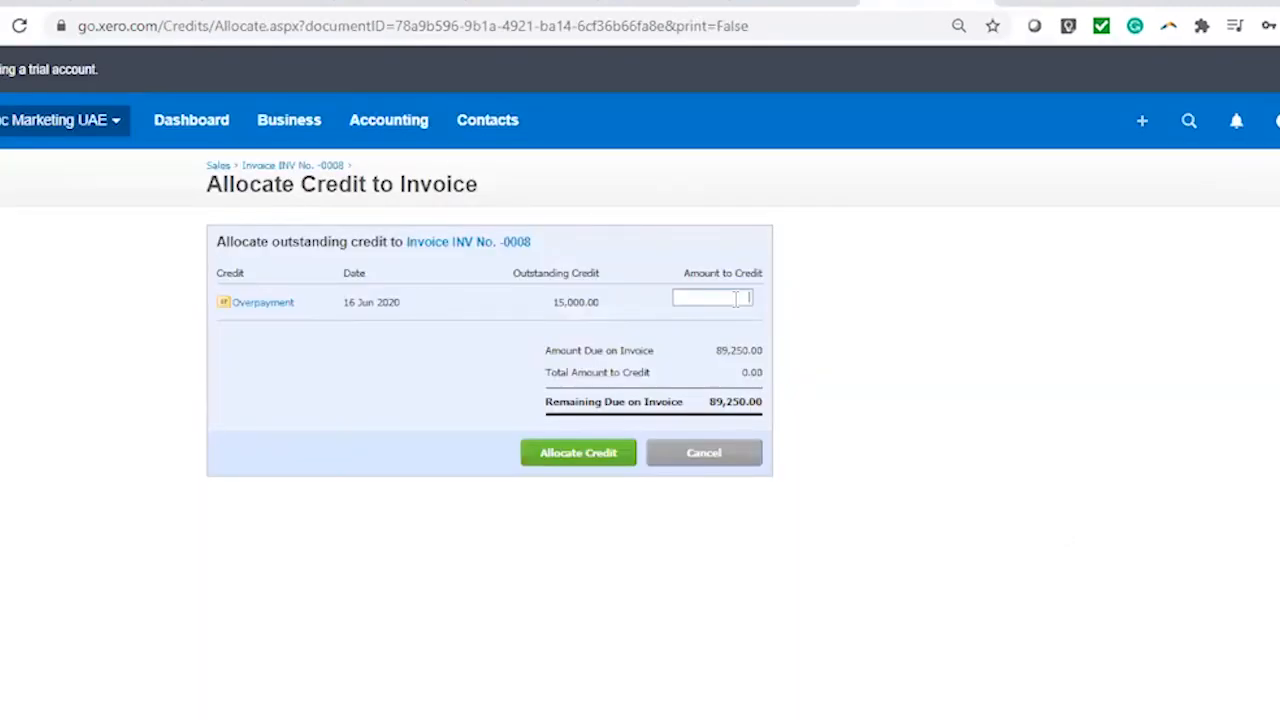
left_click(746, 297)
type("15000")
key("Return")
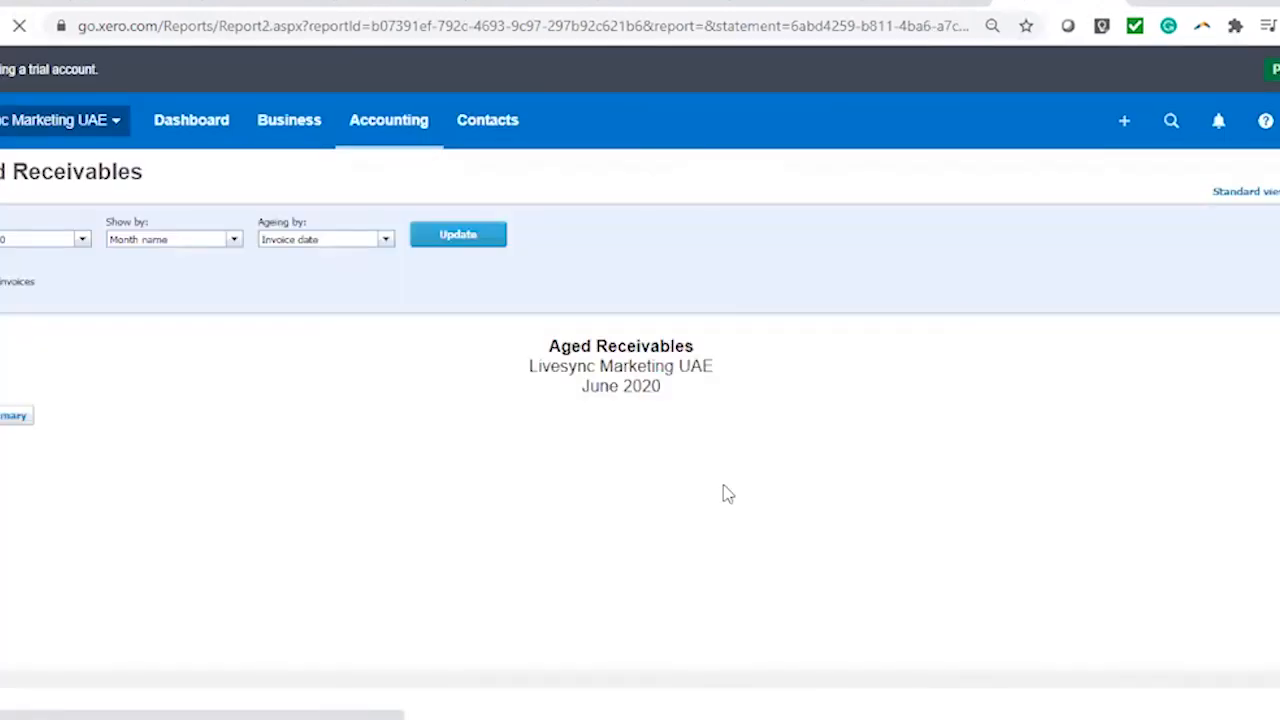
scroll(723, 491, "down", 3)
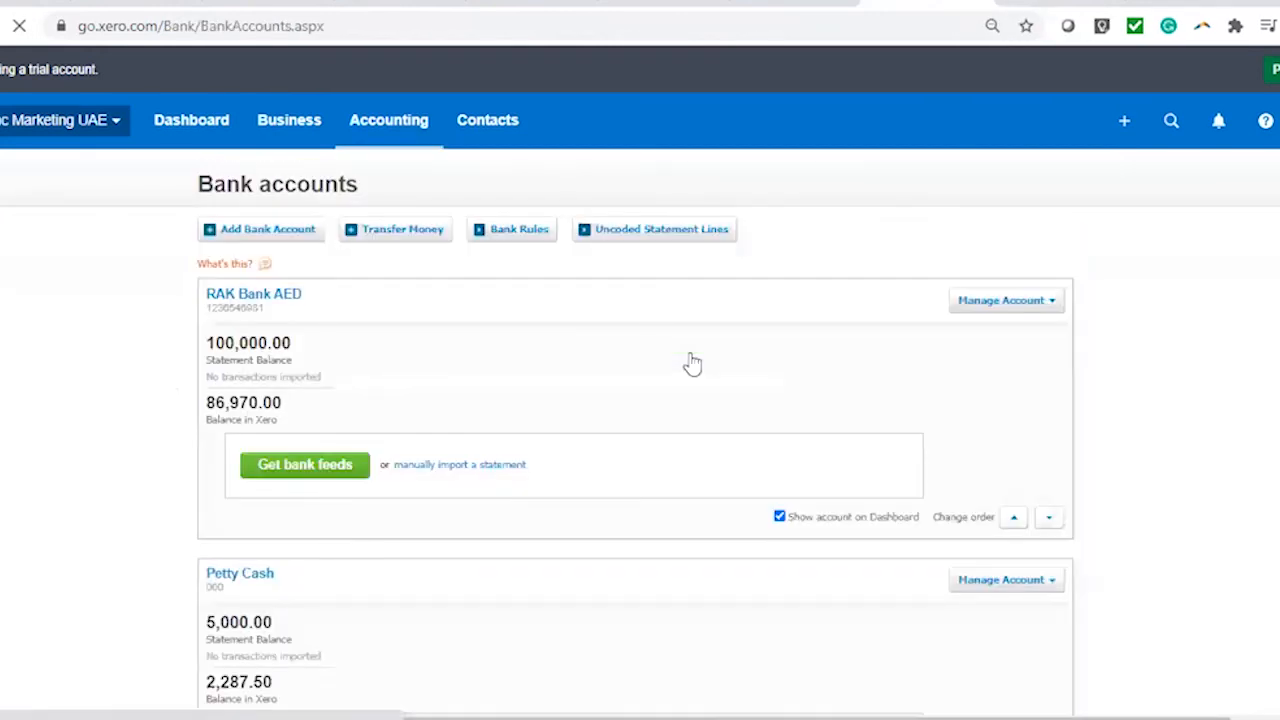
Start a Transfer Money form from RAK Bank AED's account options
scroll(1134, 420, "down", 2)
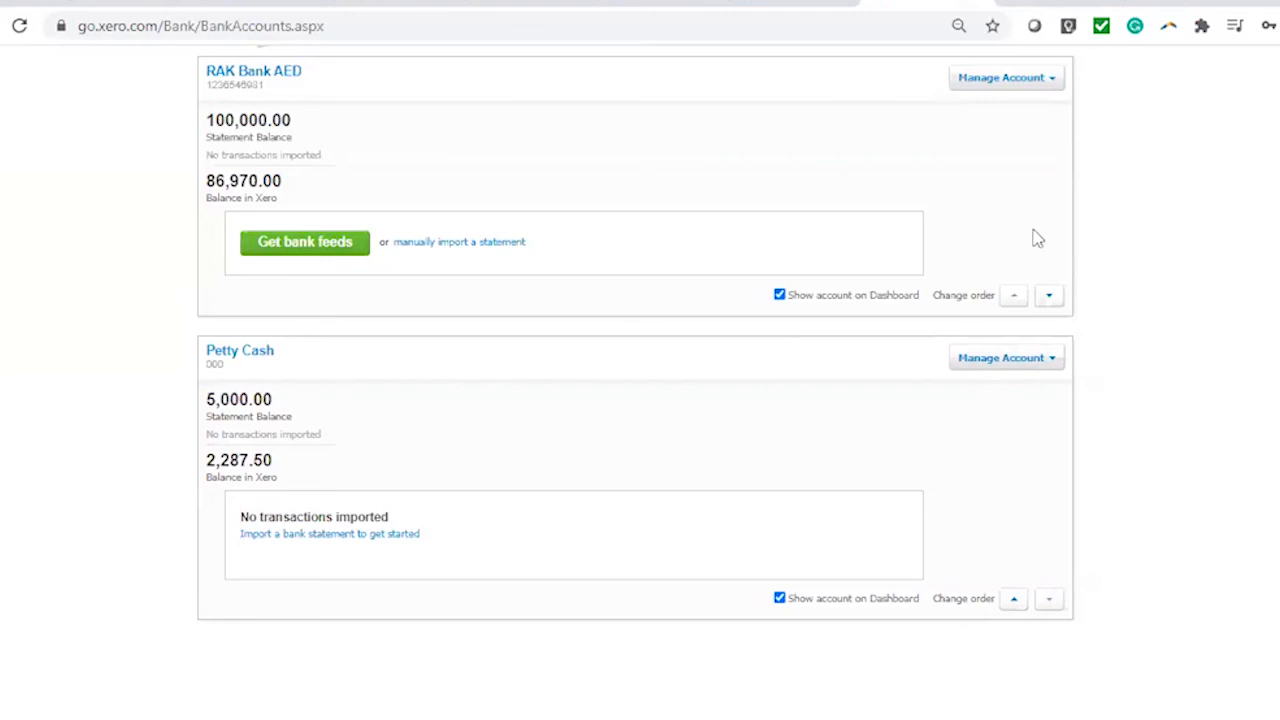
scroll(1034, 240, "up", 2)
left_click(1021, 292)
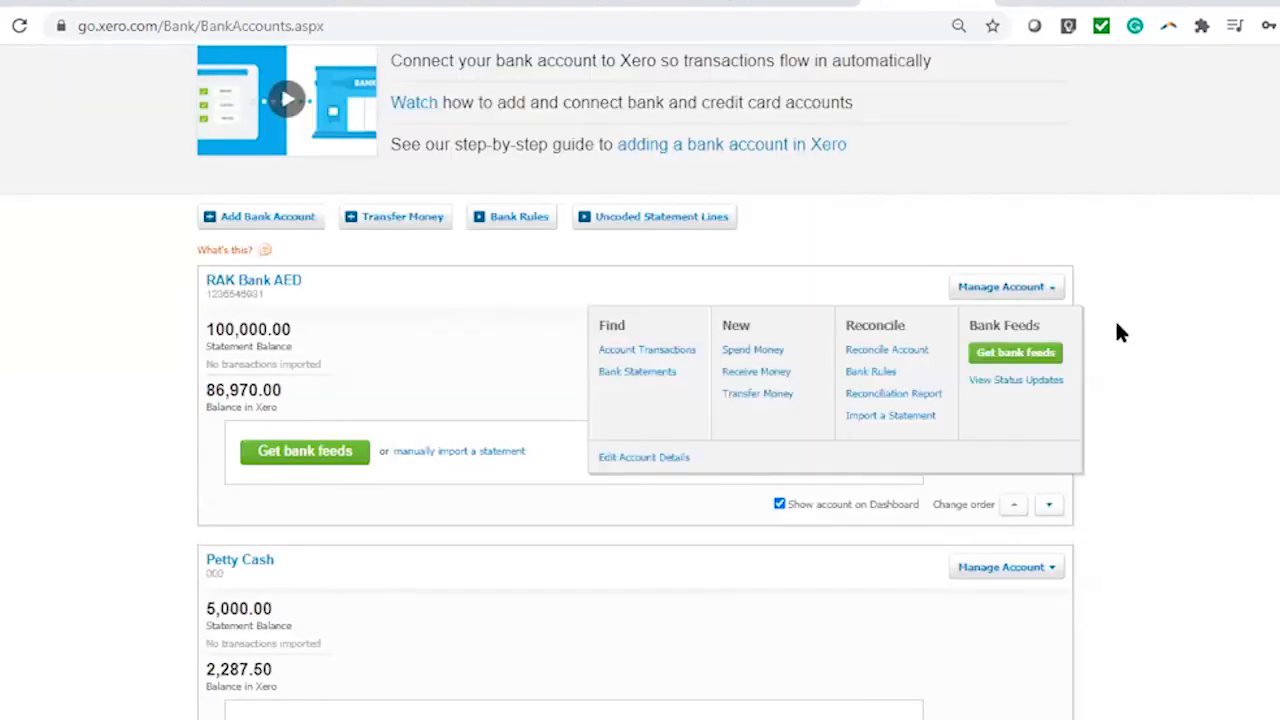
scroll(1220, 410, "down", 2)
left_click(1220, 393)
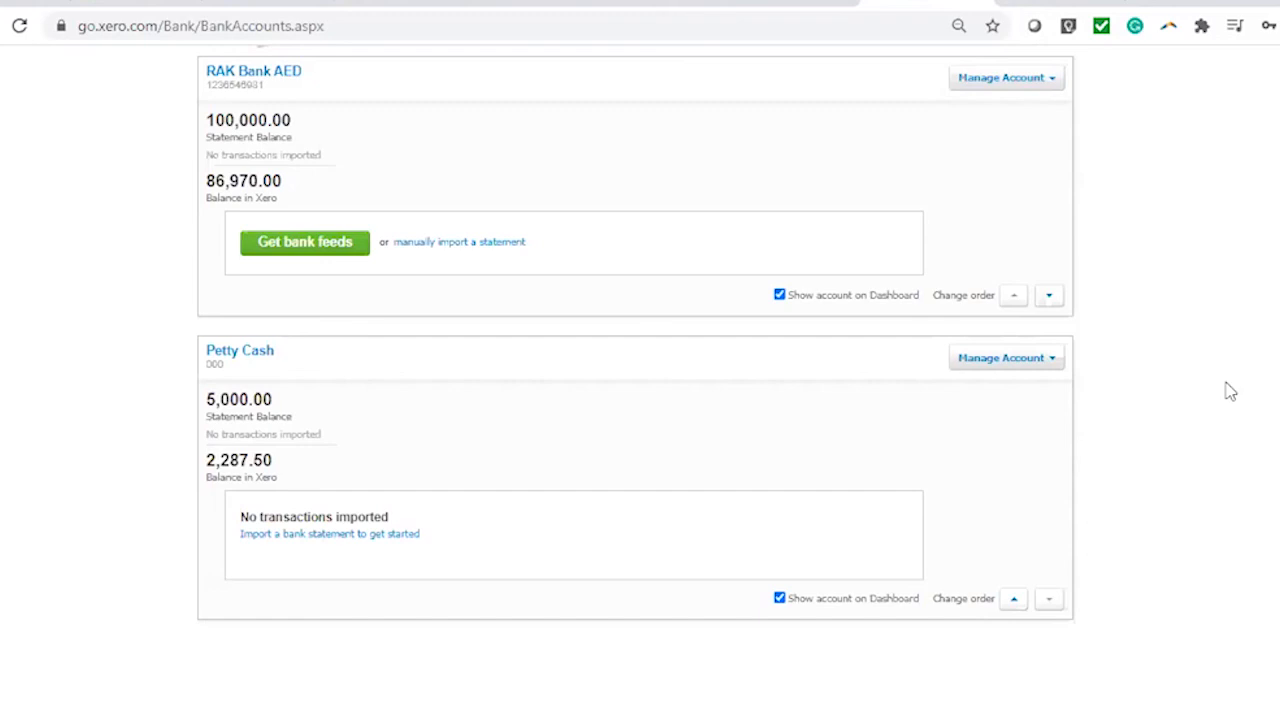
left_click(1030, 80)
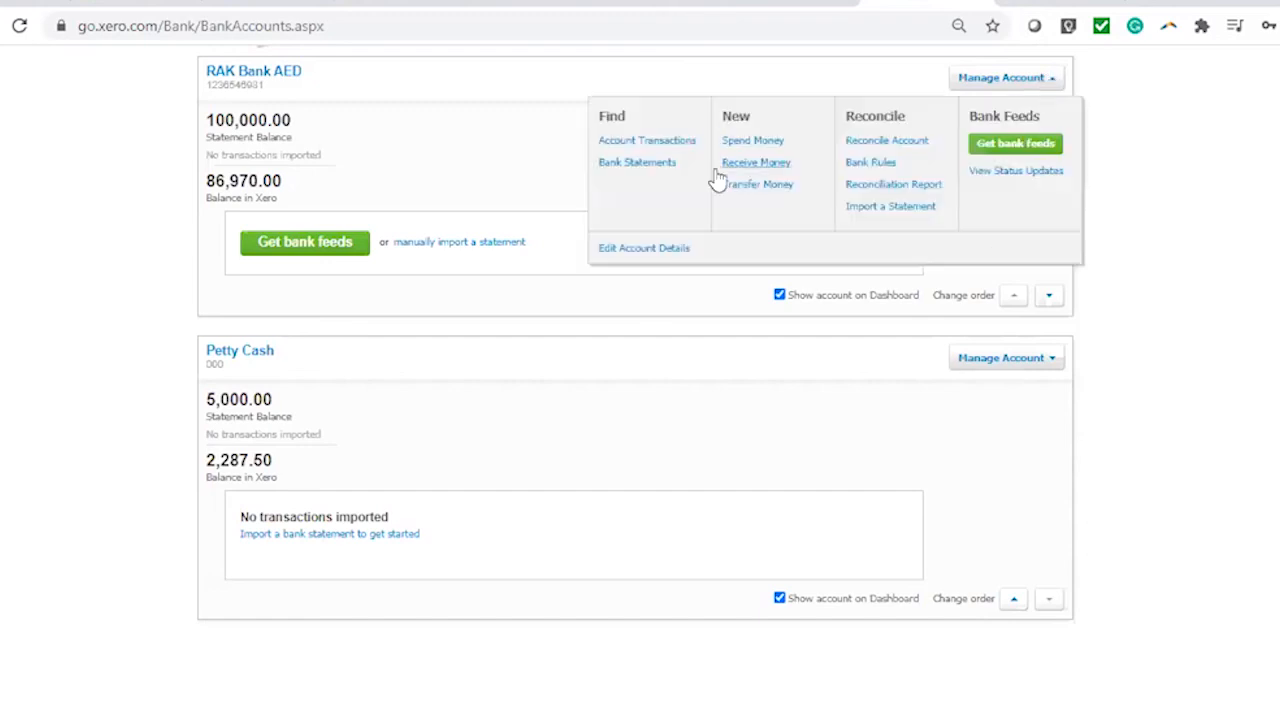
left_click(757, 186)
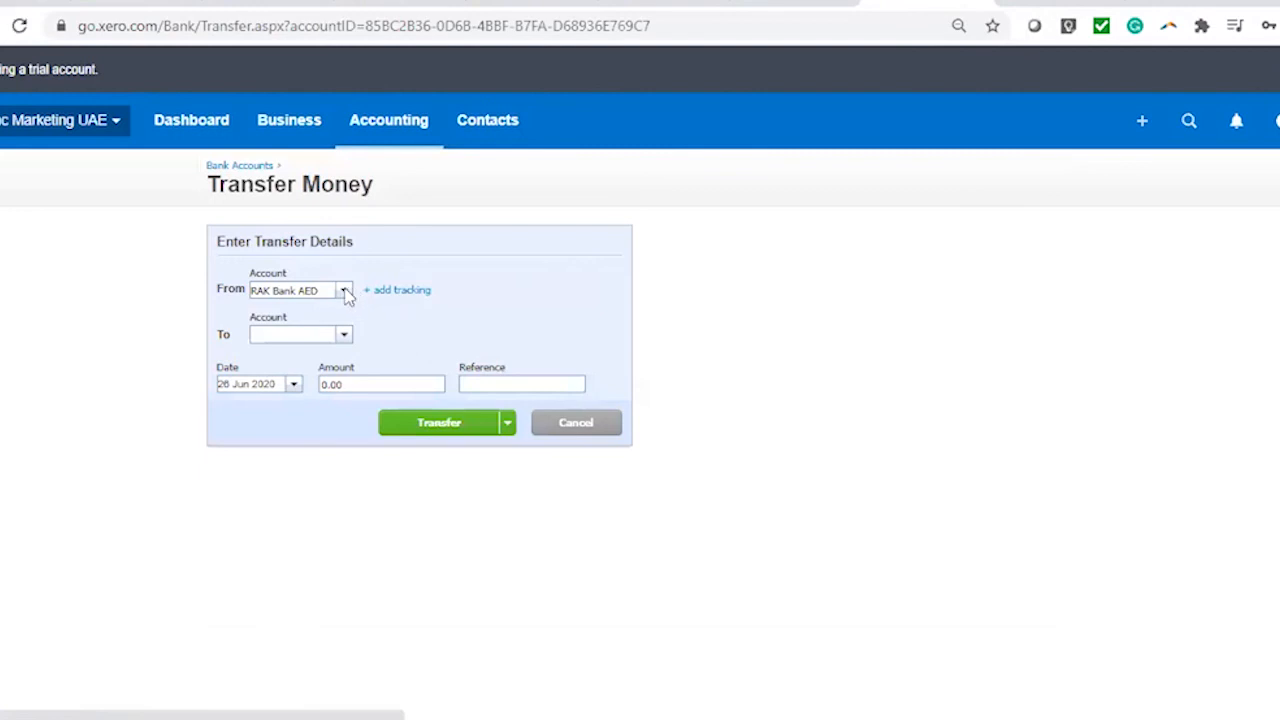
Abandon the empty RAK Bank AED transfer without choosing a destination account
left_click(343, 335)
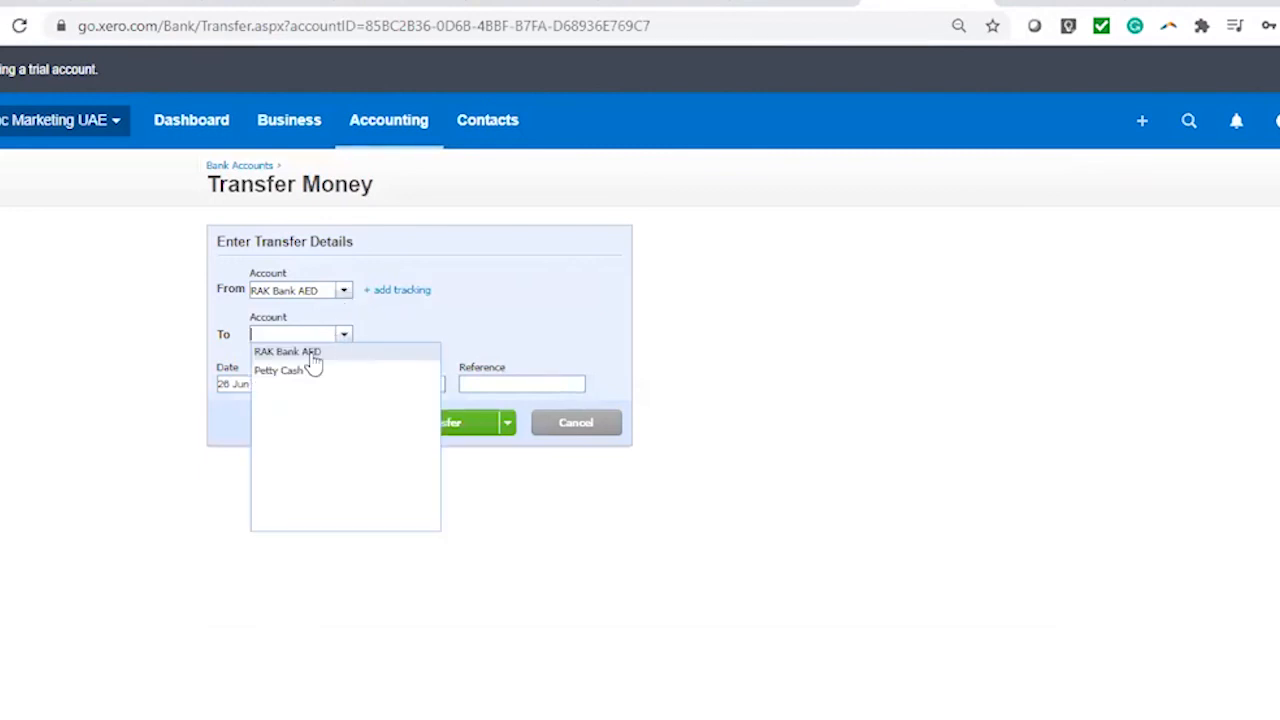
left_click(526, 331)
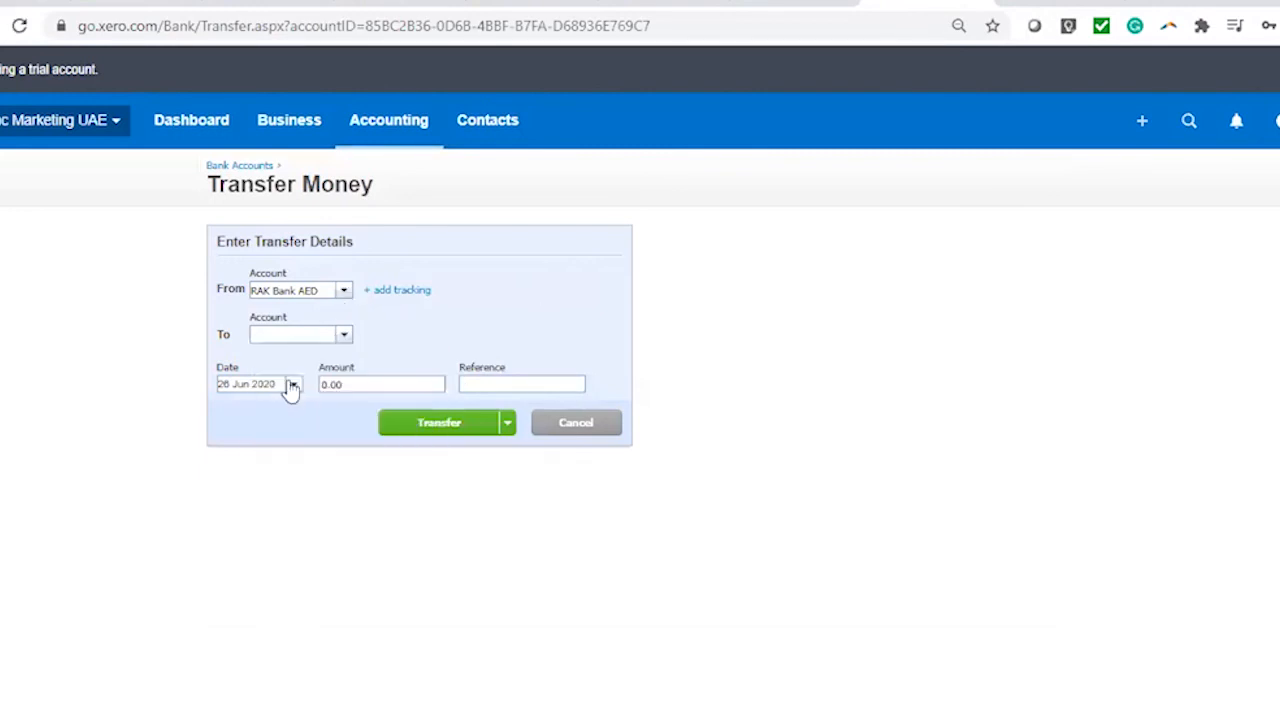
left_click(497, 386)
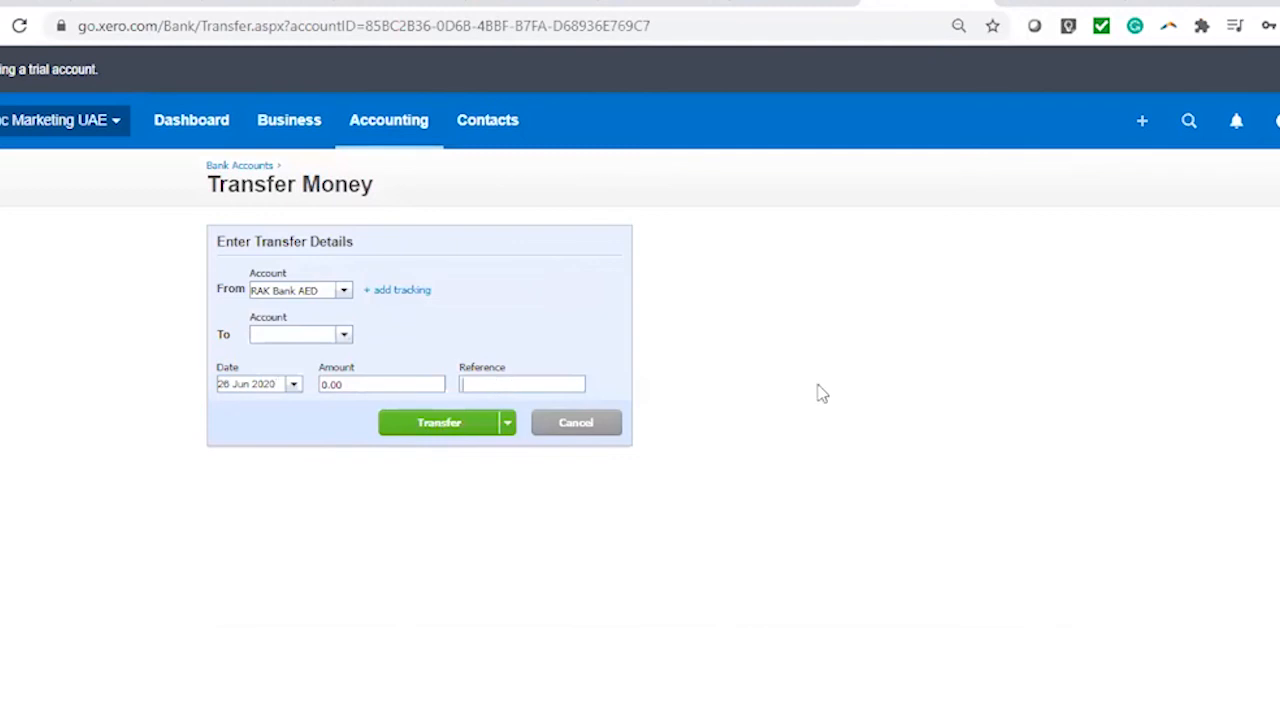
left_click(615, 428)
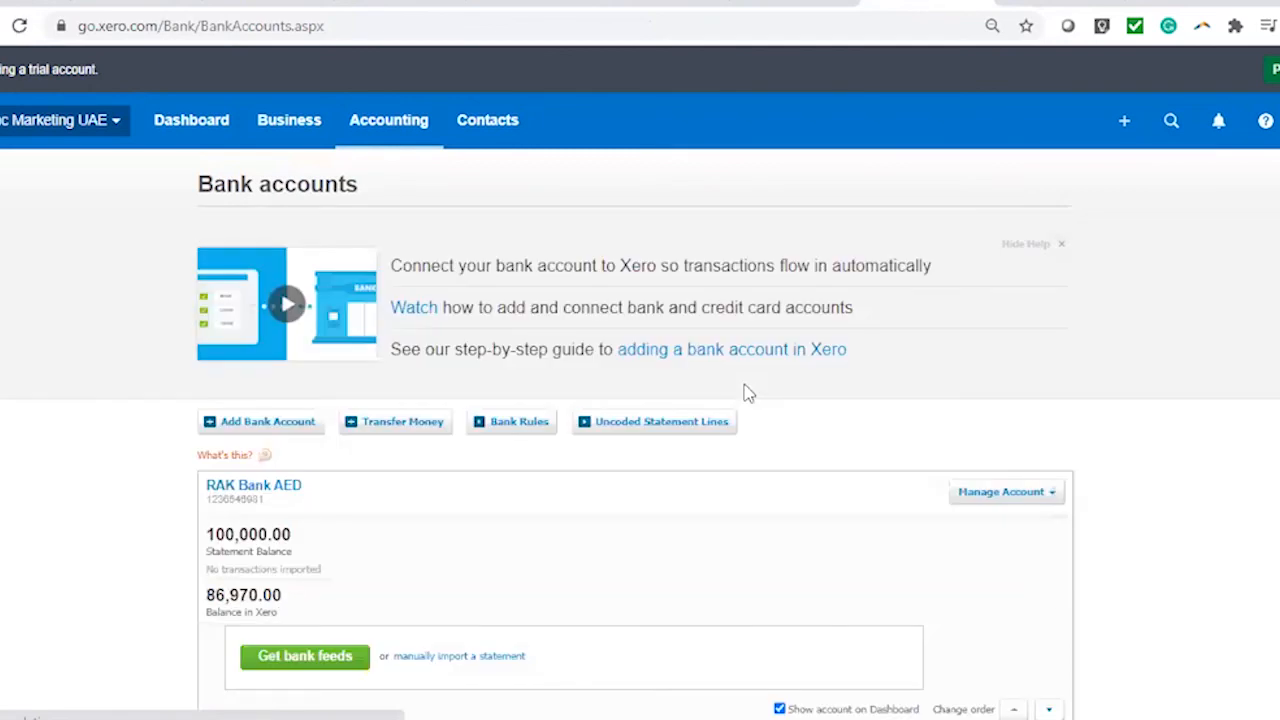
View Petty Cash's transactions and start a new money transfer from its account options
scroll(717, 486, "down", 3)
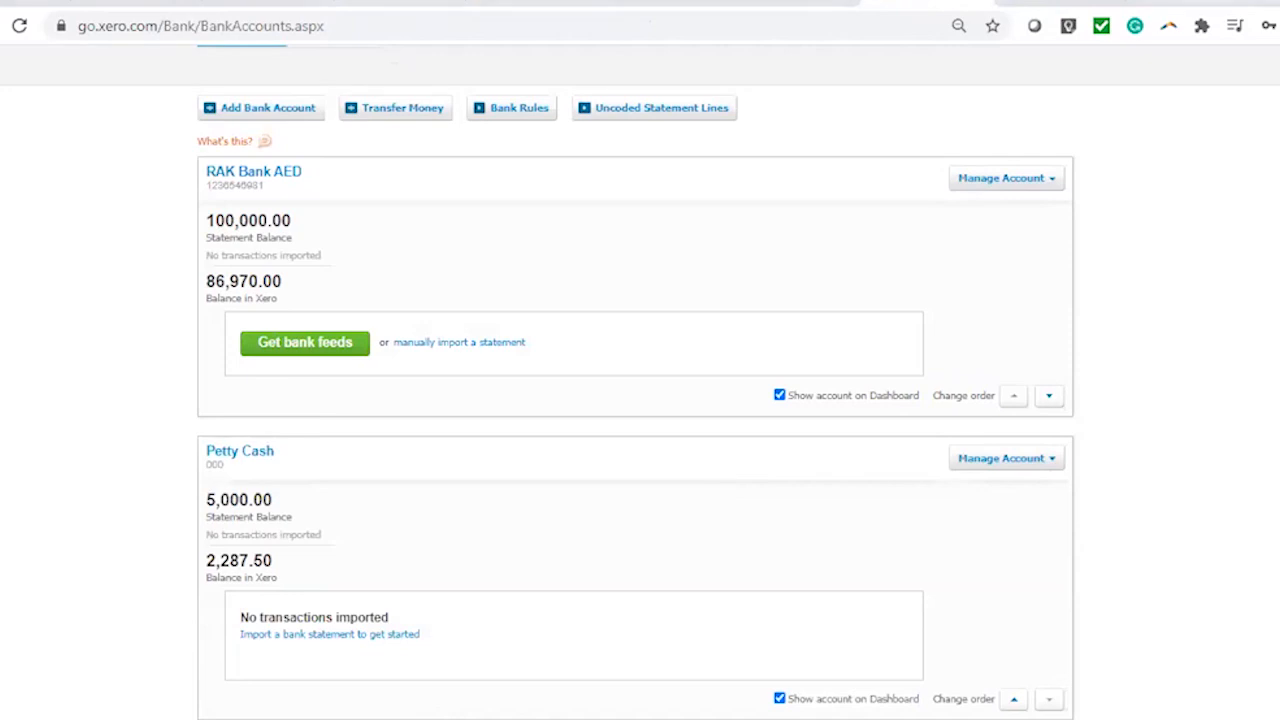
left_click(1048, 463)
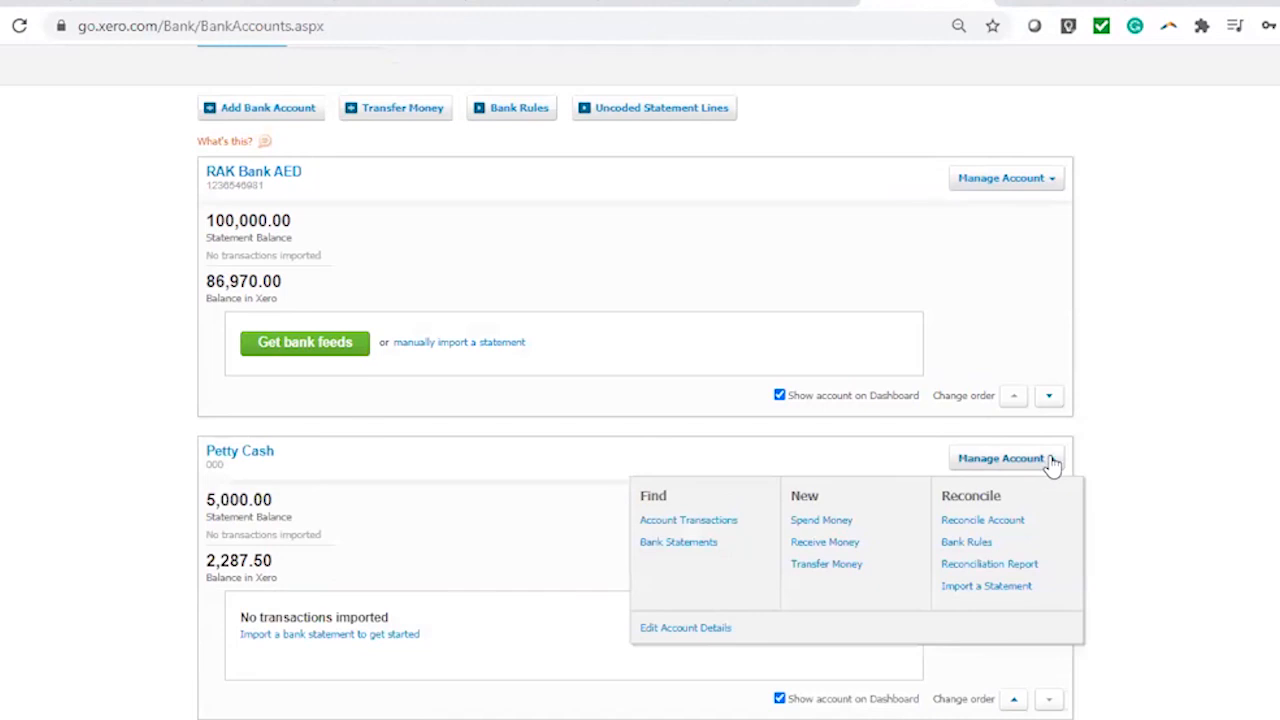
left_click(222, 455)
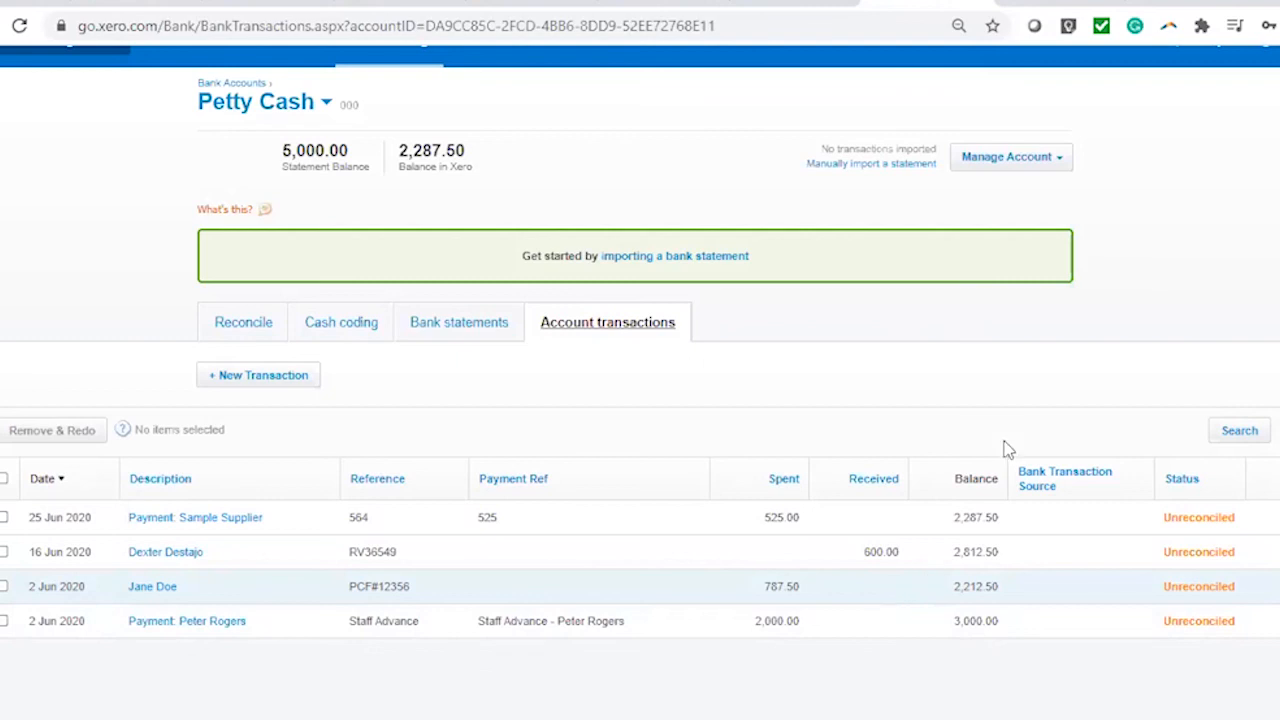
left_click(1012, 164)
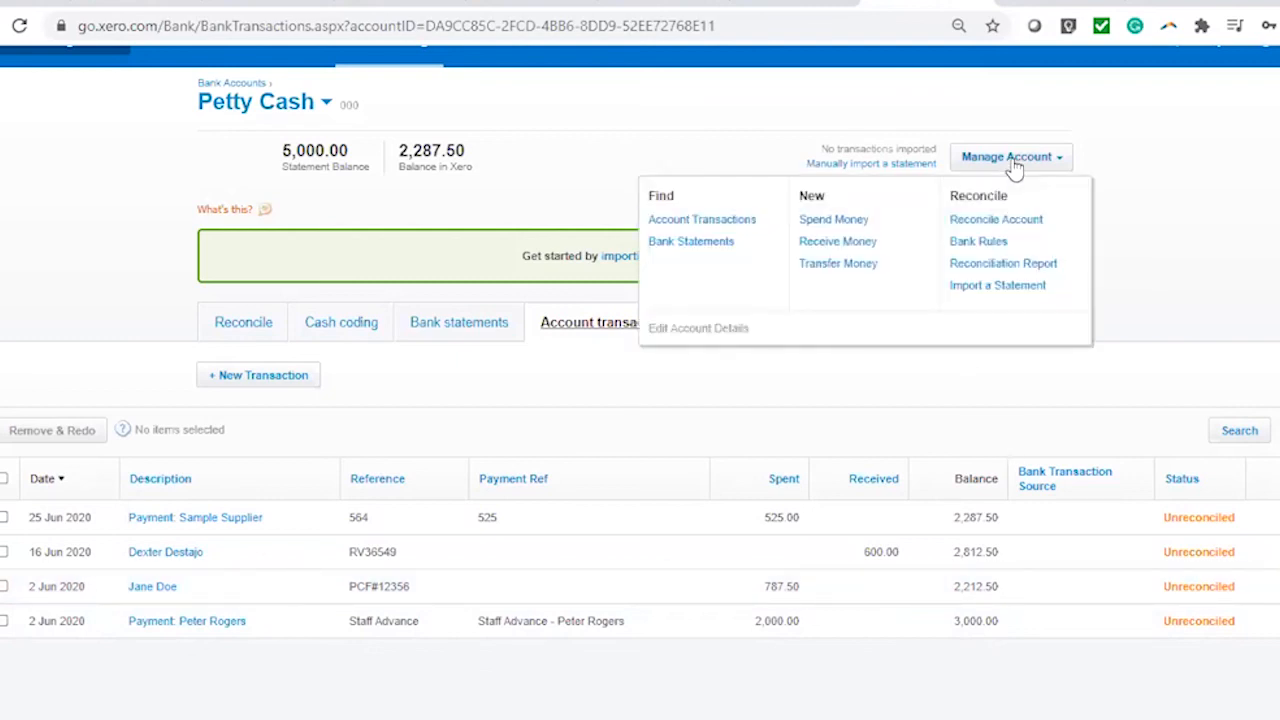
left_click(840, 268)
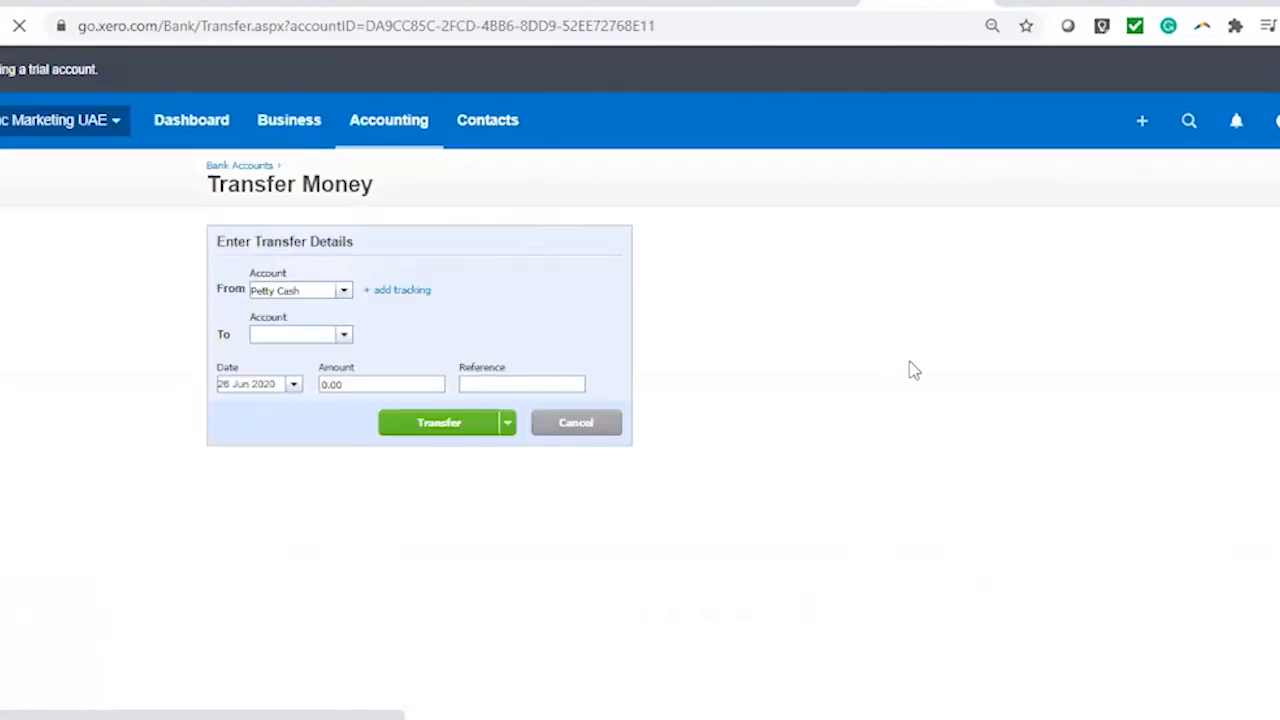
Transfer 3000 from RAK Bank AED to Petty Cash, reference #0005, dated 15 Jun 2020
left_click(338, 291)
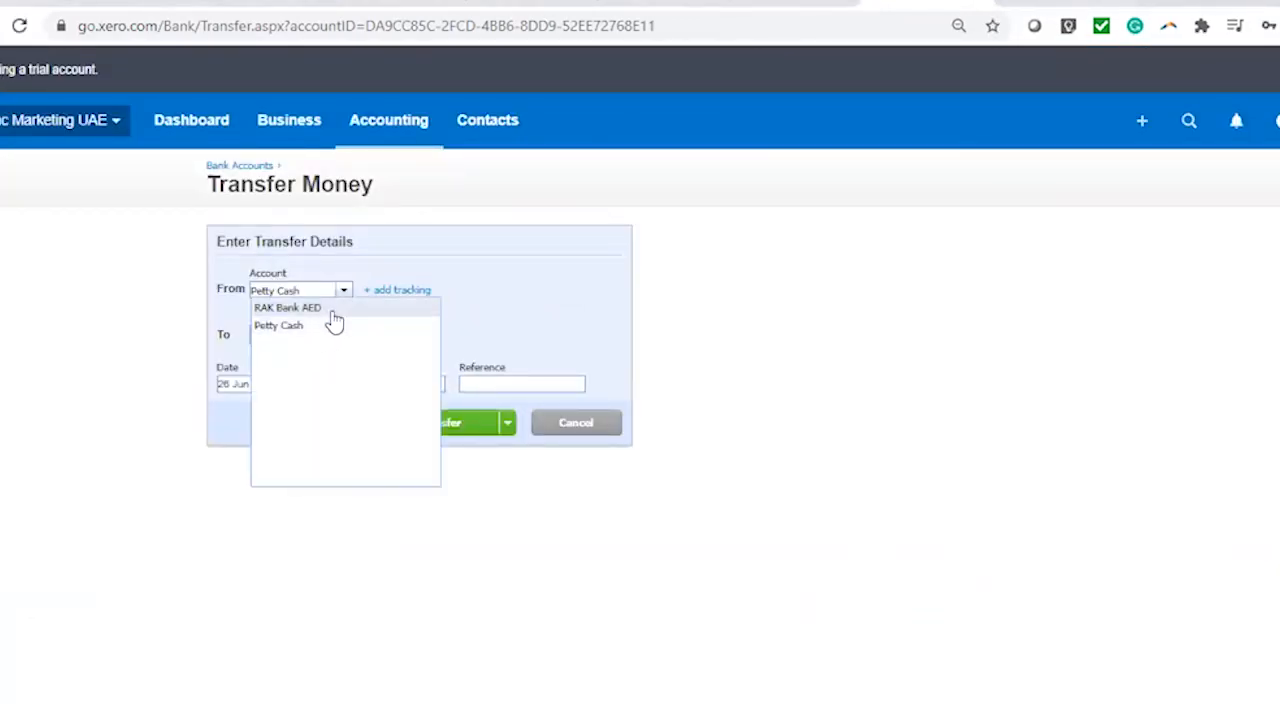
left_click(333, 310)
left_click(344, 336)
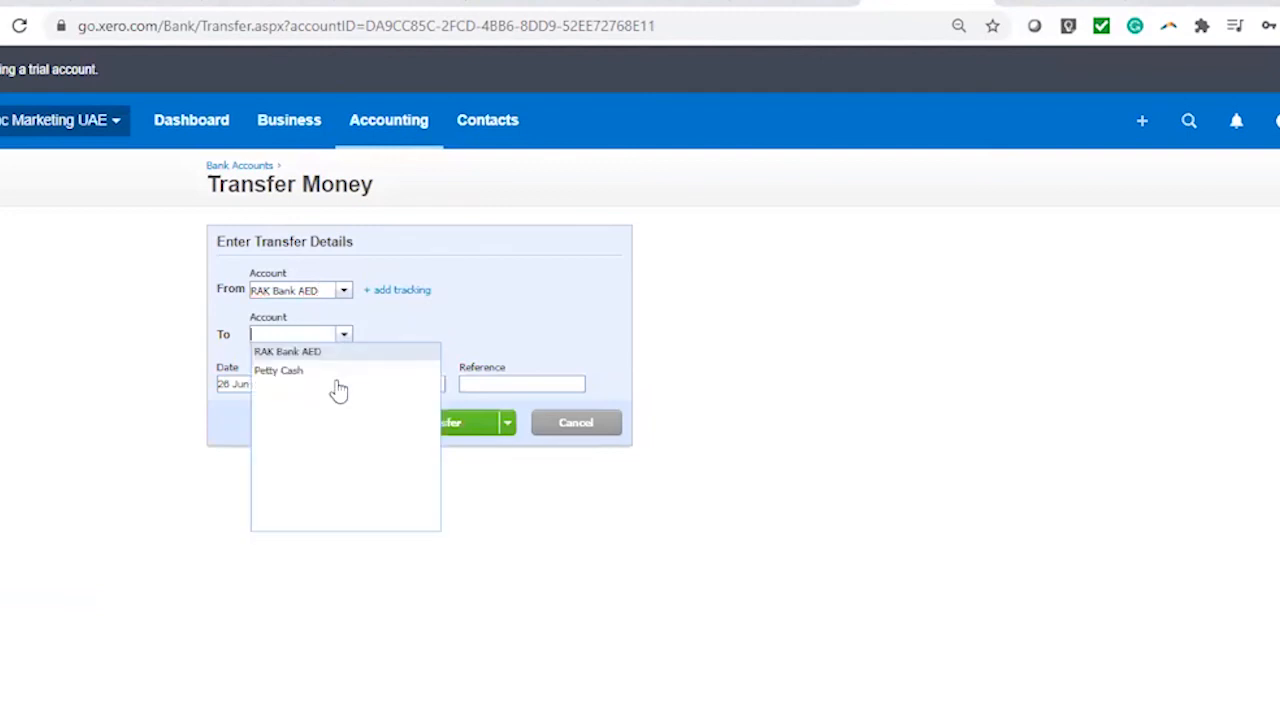
left_click(320, 372)
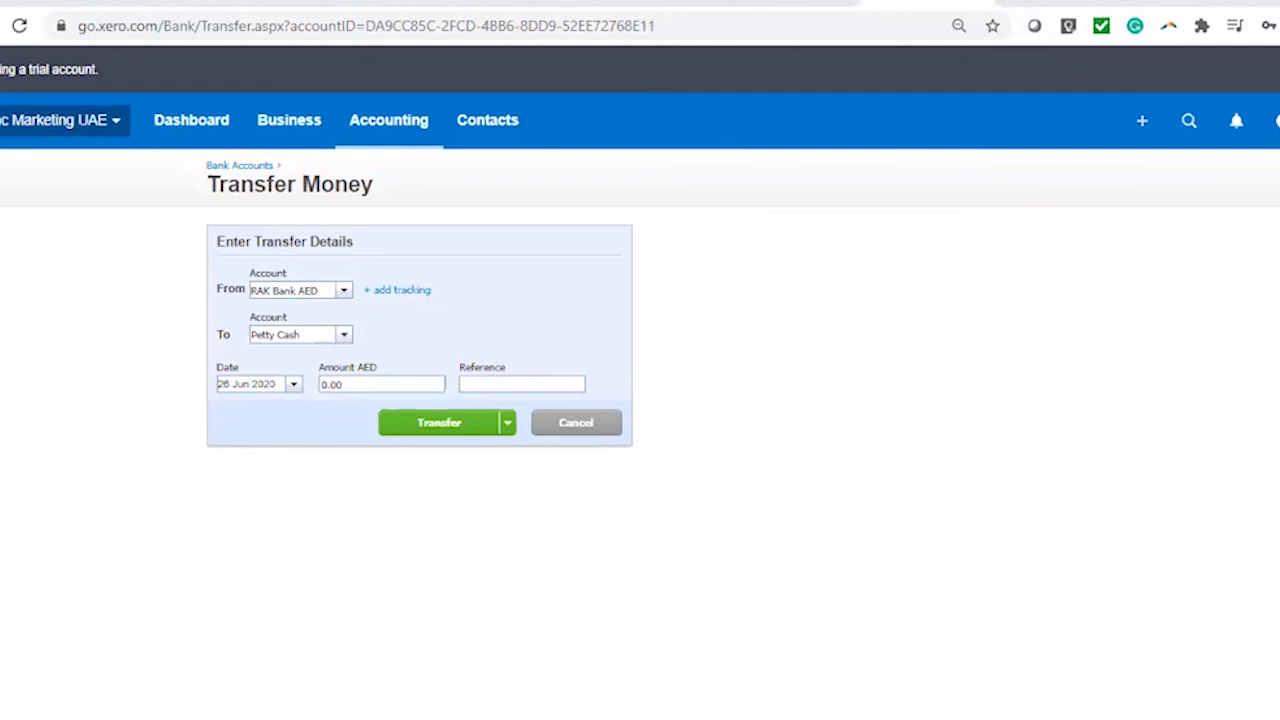
left_click(490, 385)
type("#0005")
key("shift+Tab")
type("3000")
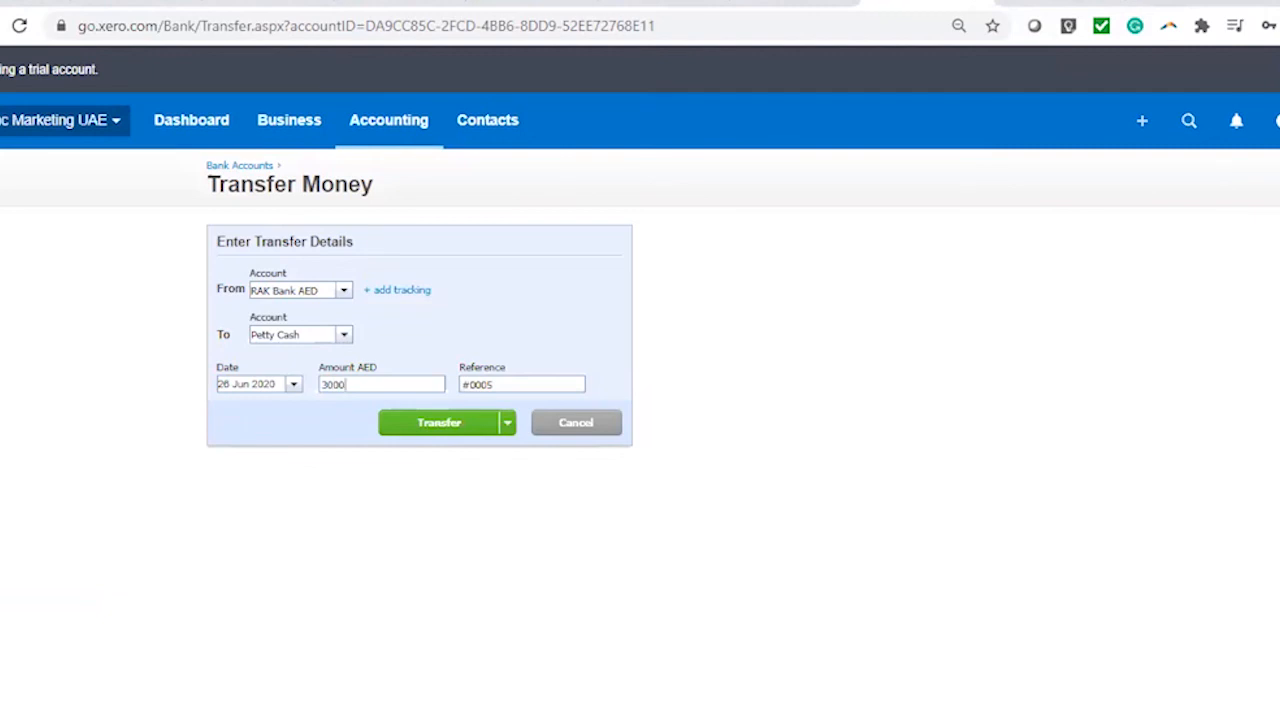
left_click(292, 386)
left_click(259, 492)
left_click(450, 437)
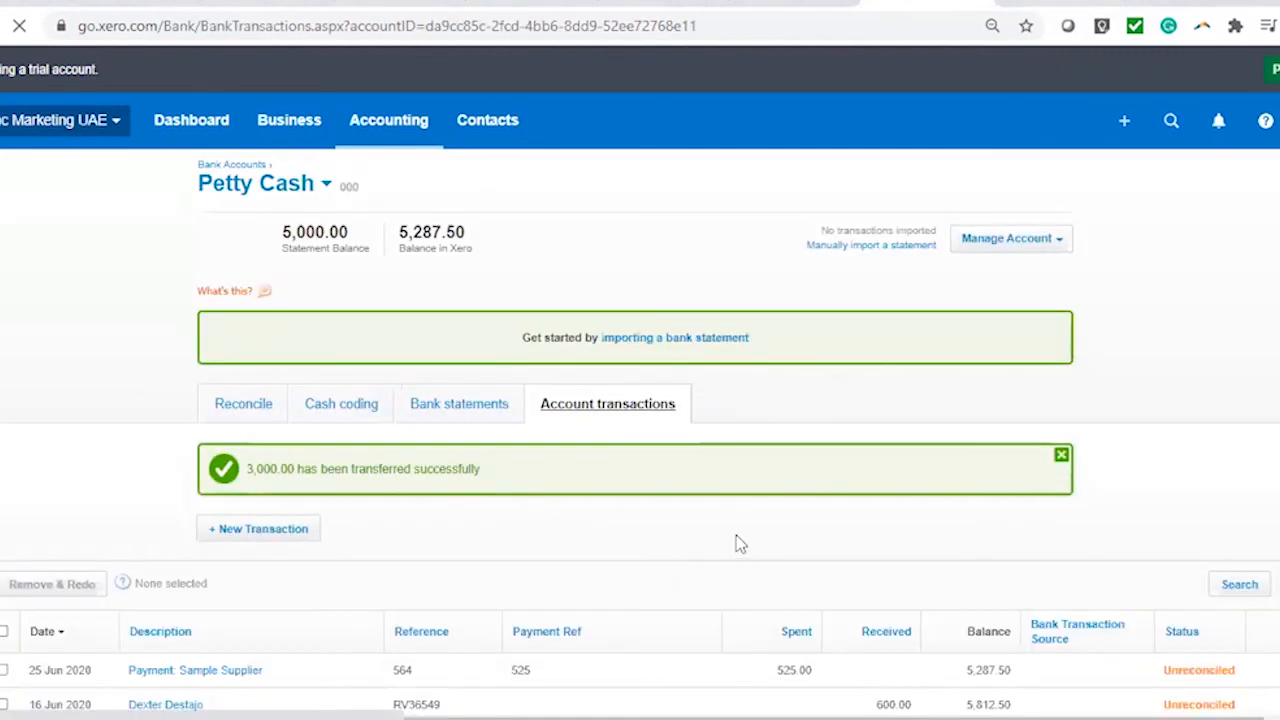
Confirm the 3,000.00 Petty Cash transfer appears in RAK Bank AED's account transactions
scroll(860, 550, "down", 2)
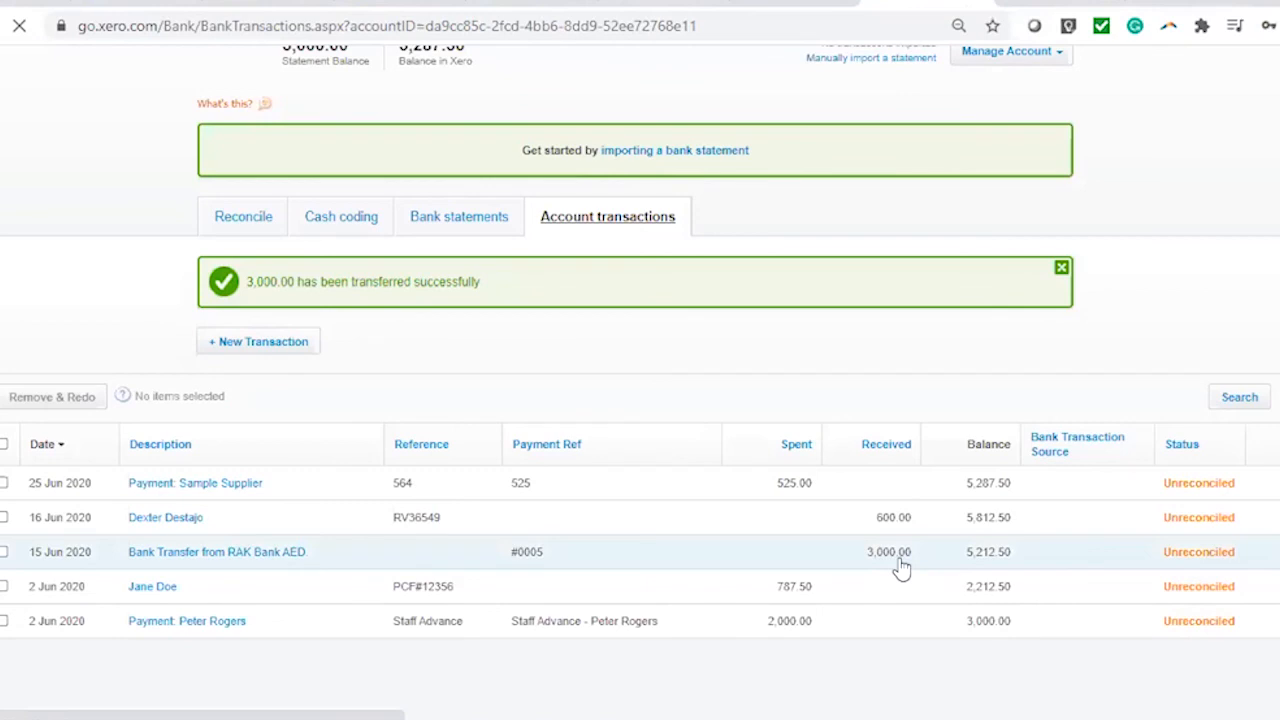
left_click(266, 222)
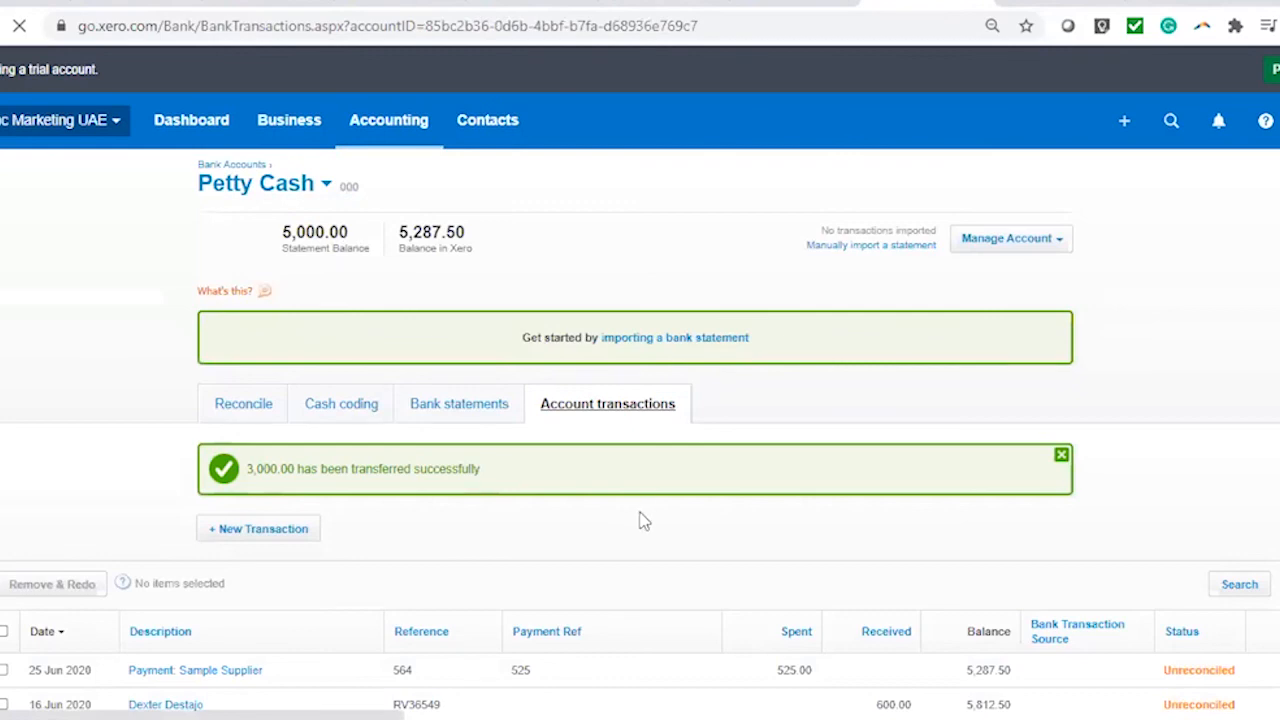
scroll(783, 366, "down", 1)
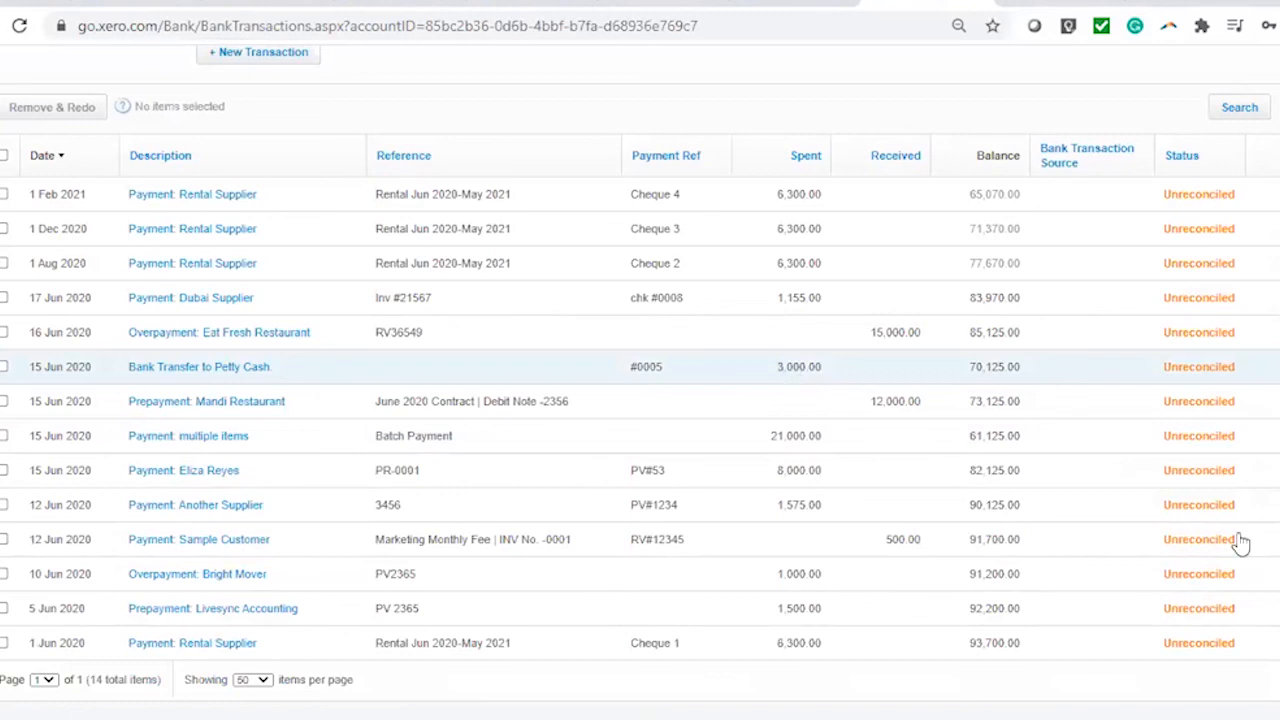
scroll(460, 280, "up", 5)
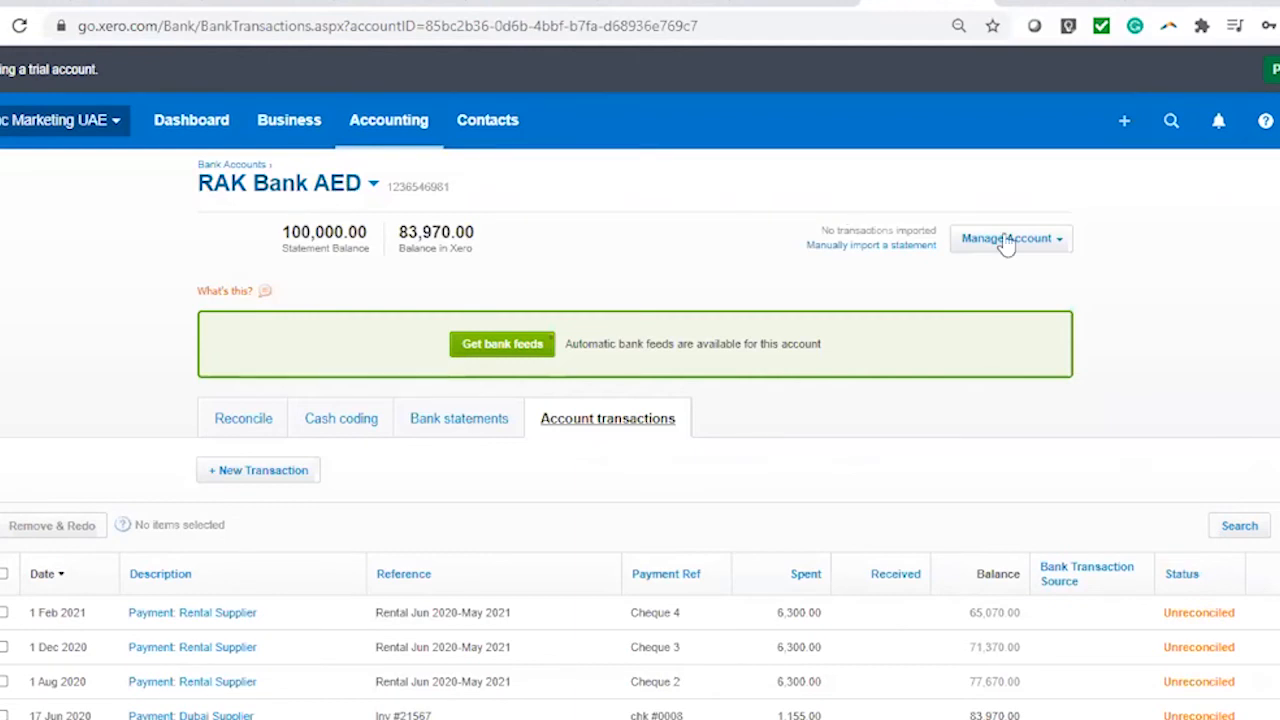
Start a new transfer with RAK Bank AED as source and Petty Cash as destination
left_click(1124, 121)
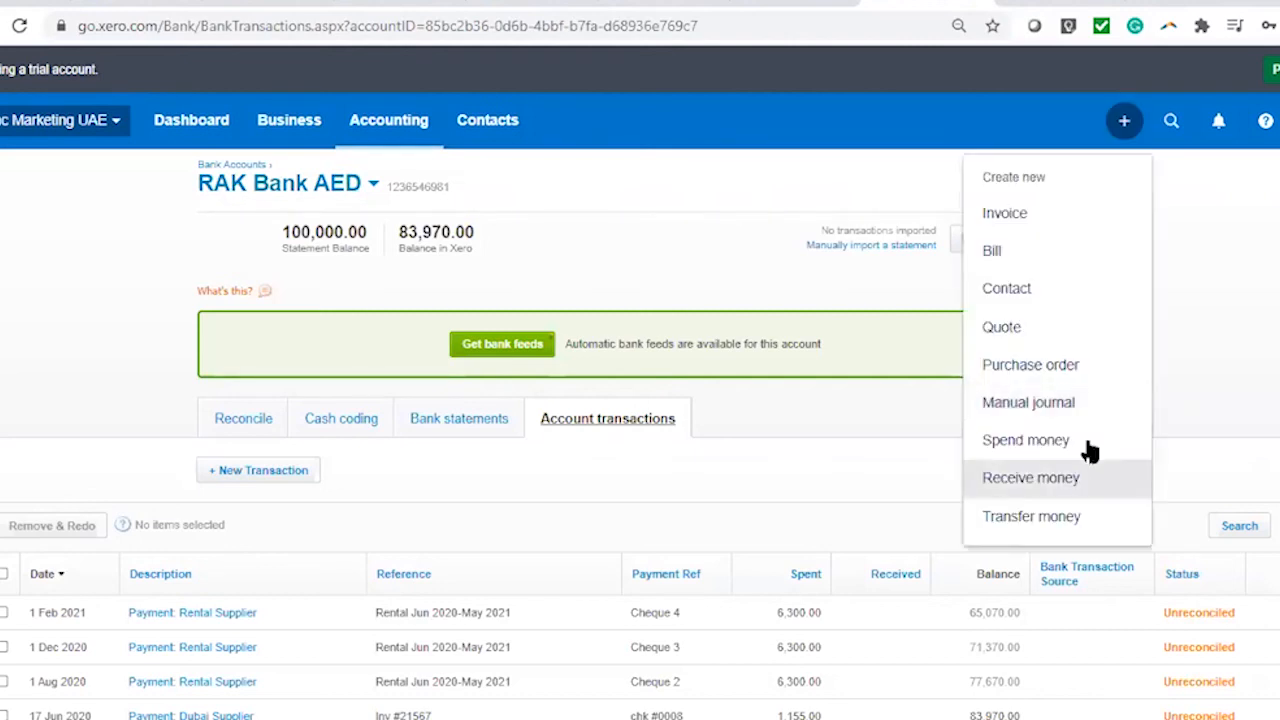
left_click(849, 184)
left_click(1002, 264)
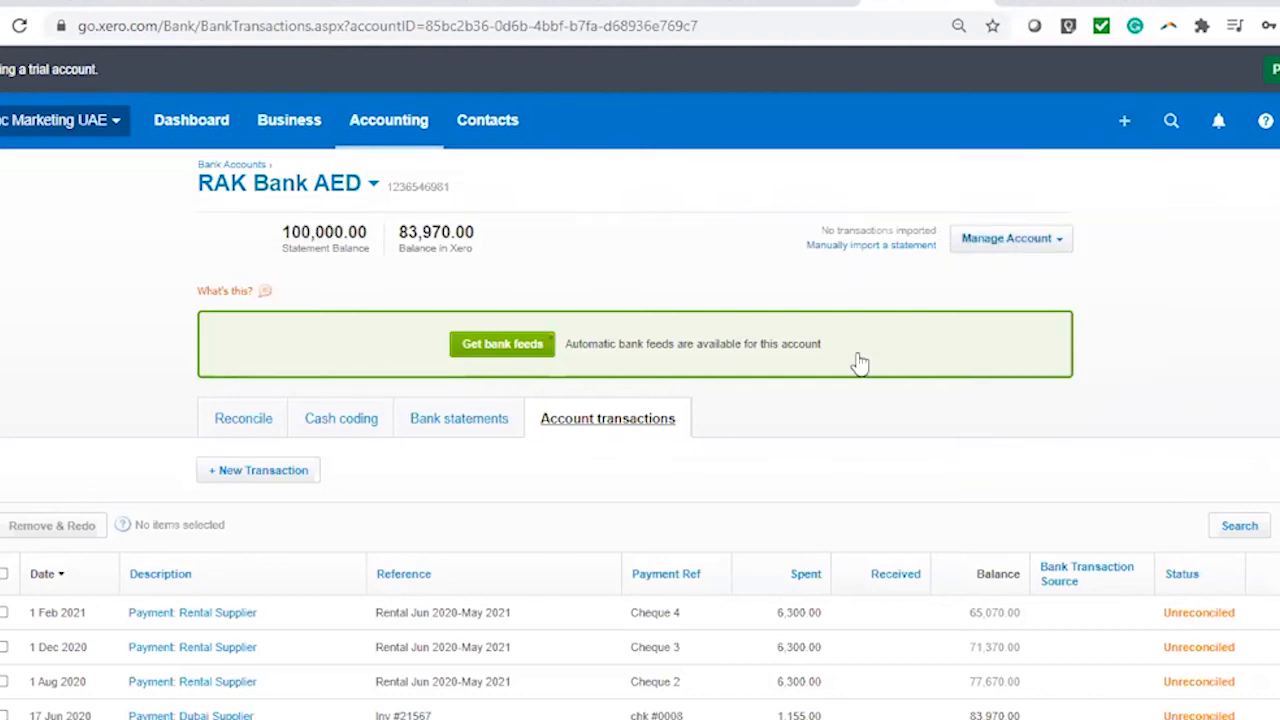
left_click(766, 347)
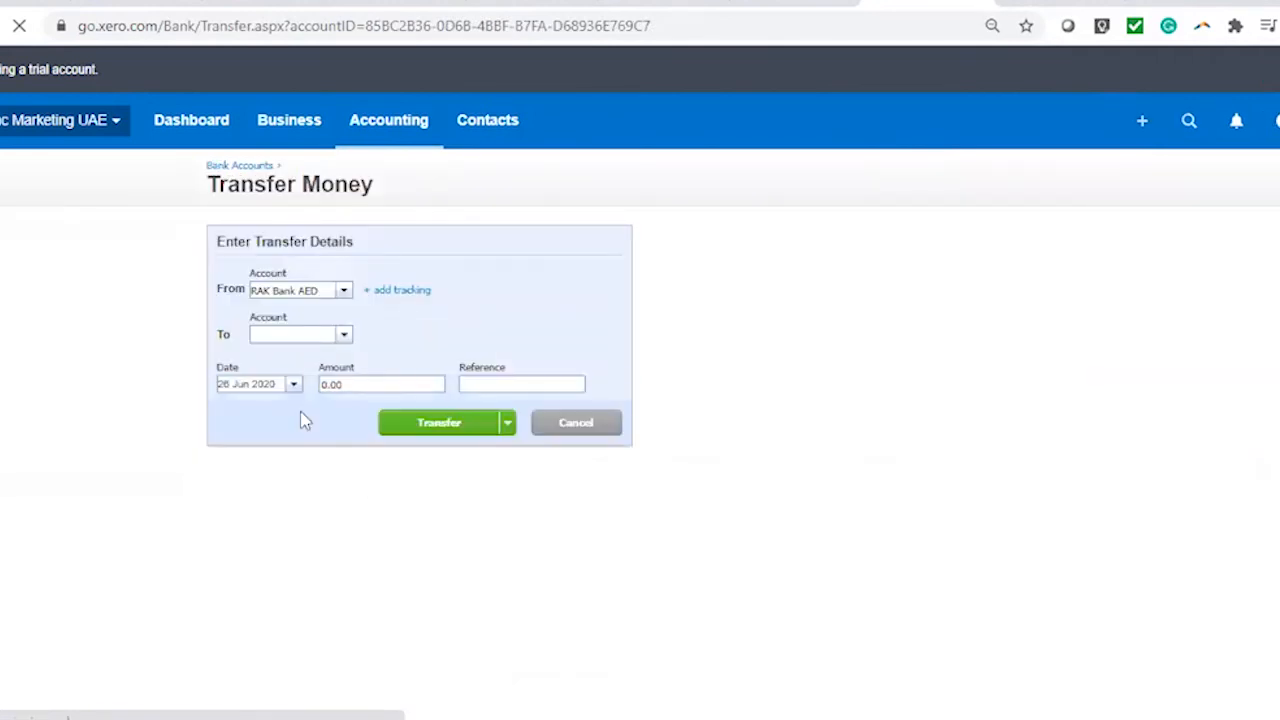
left_click(343, 292)
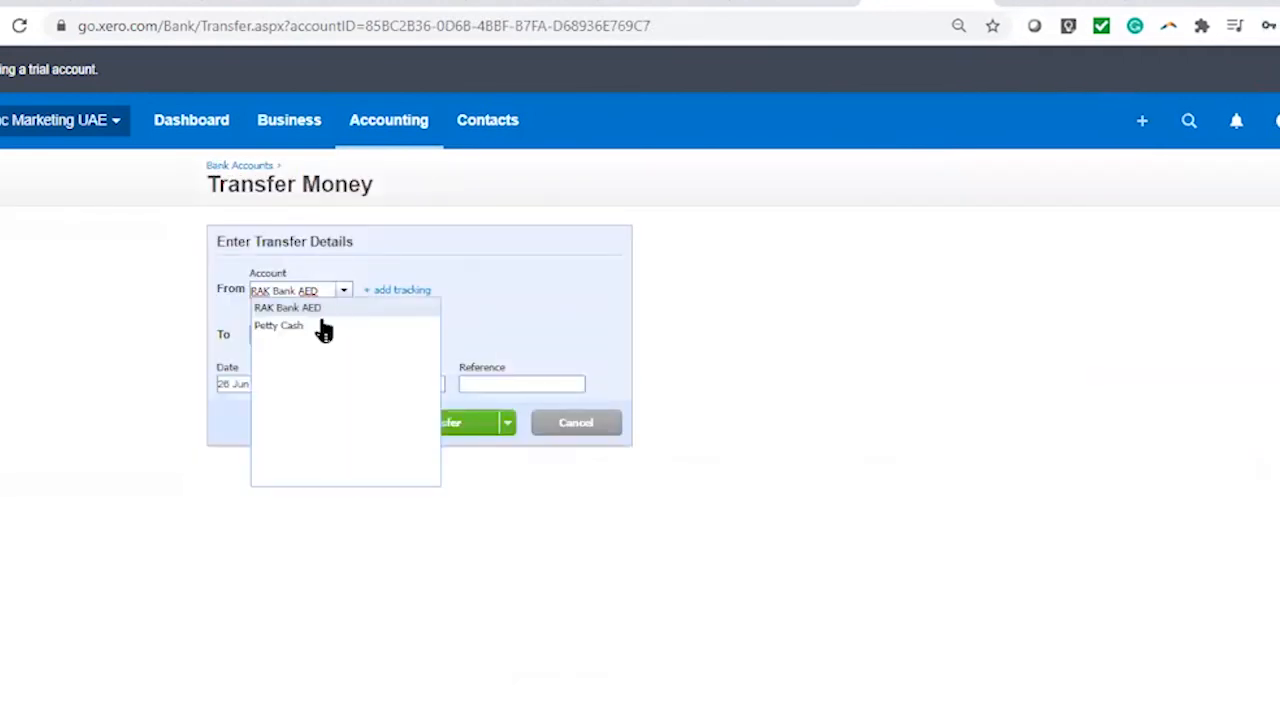
left_click(344, 335)
left_click(344, 335)
left_click(543, 338)
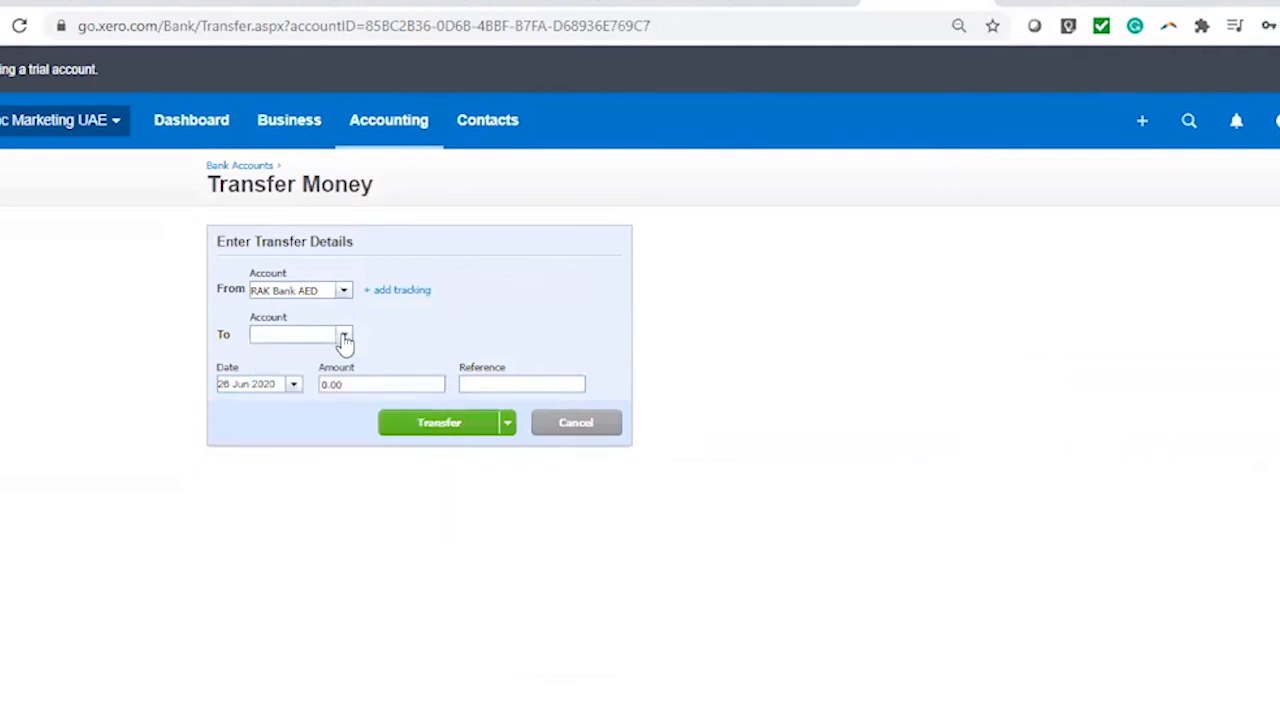
left_click(343, 335)
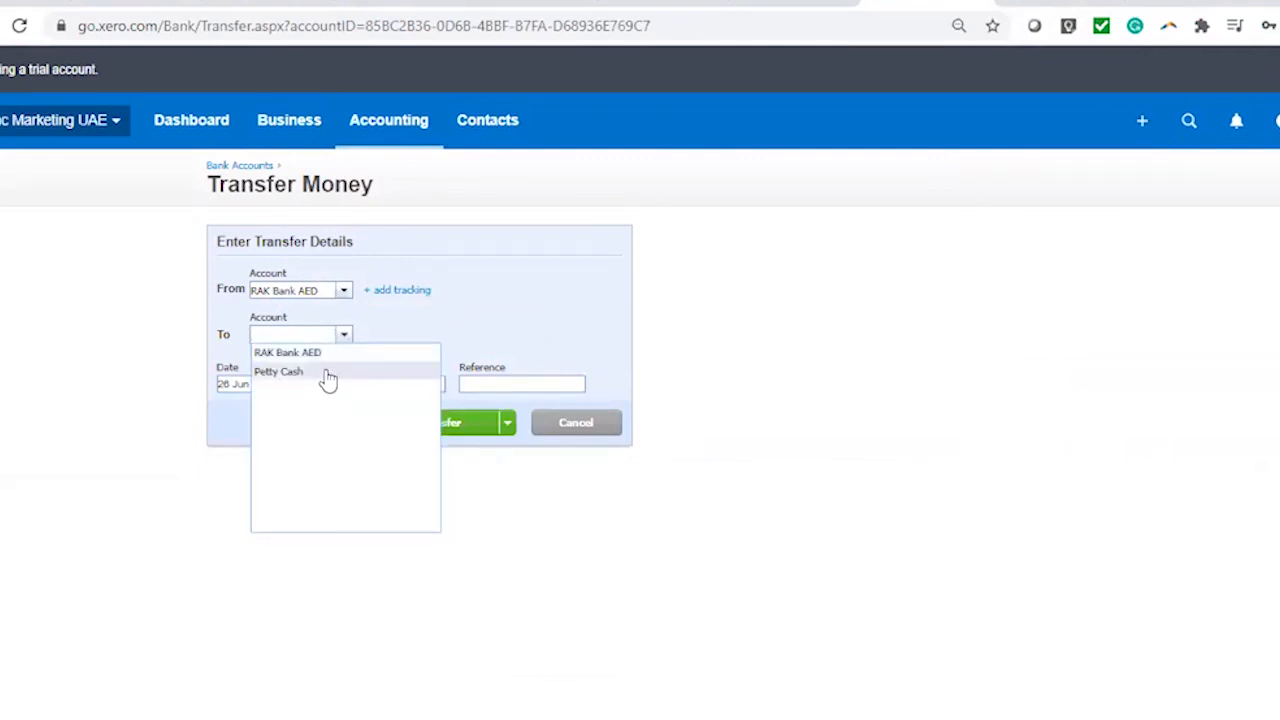
left_click(328, 376)
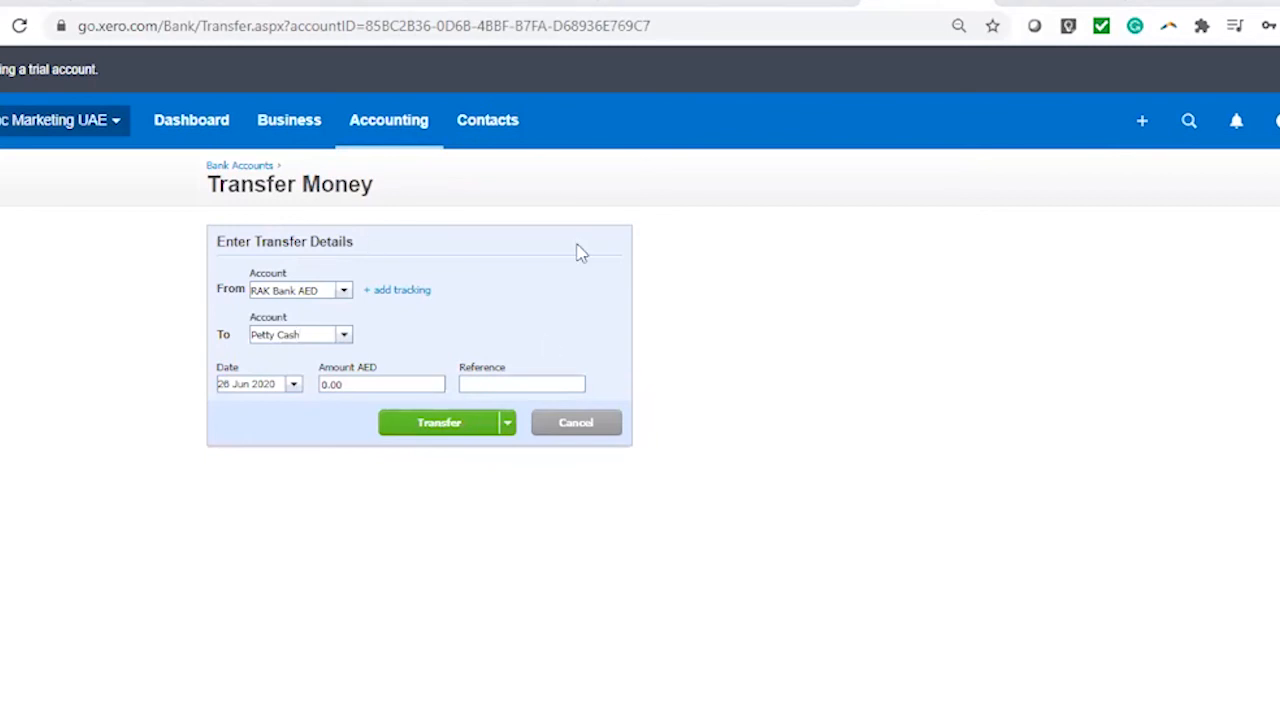
Enter reference 0009, amount 1000 and date 28 Jun 2020, then submit the transfer
left_click(570, 389)
type("0009+")
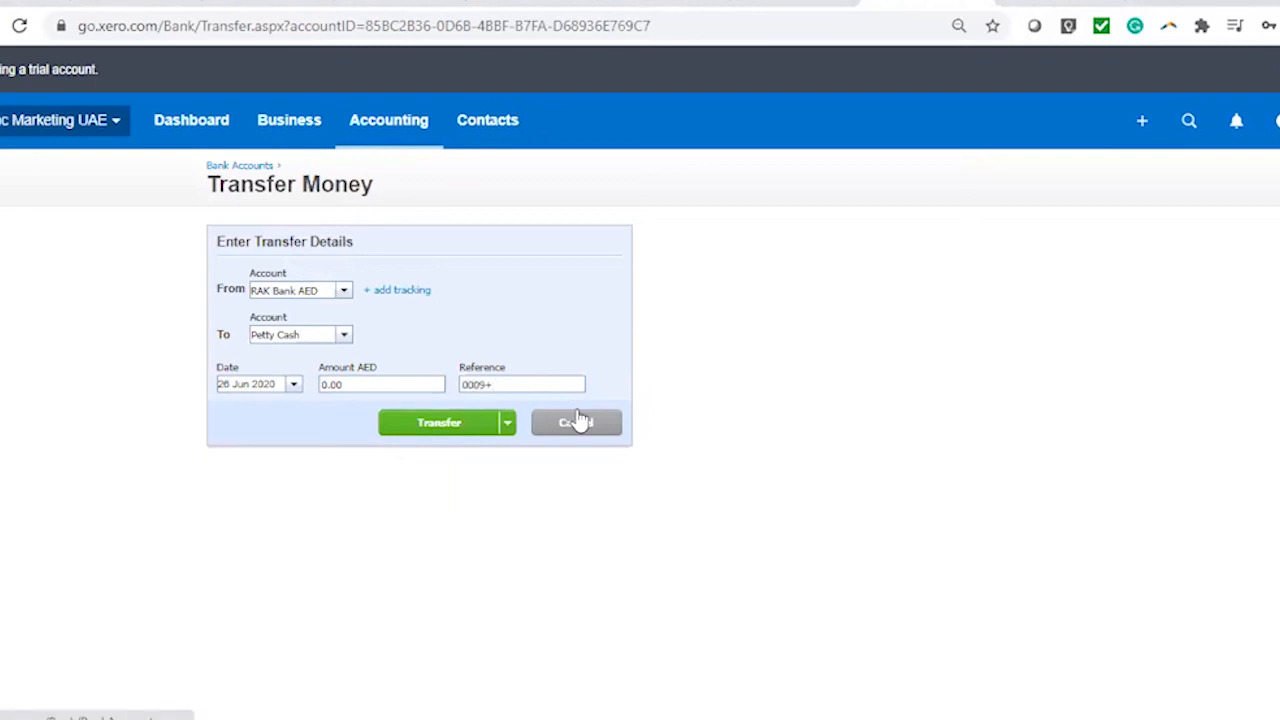
left_click(322, 386)
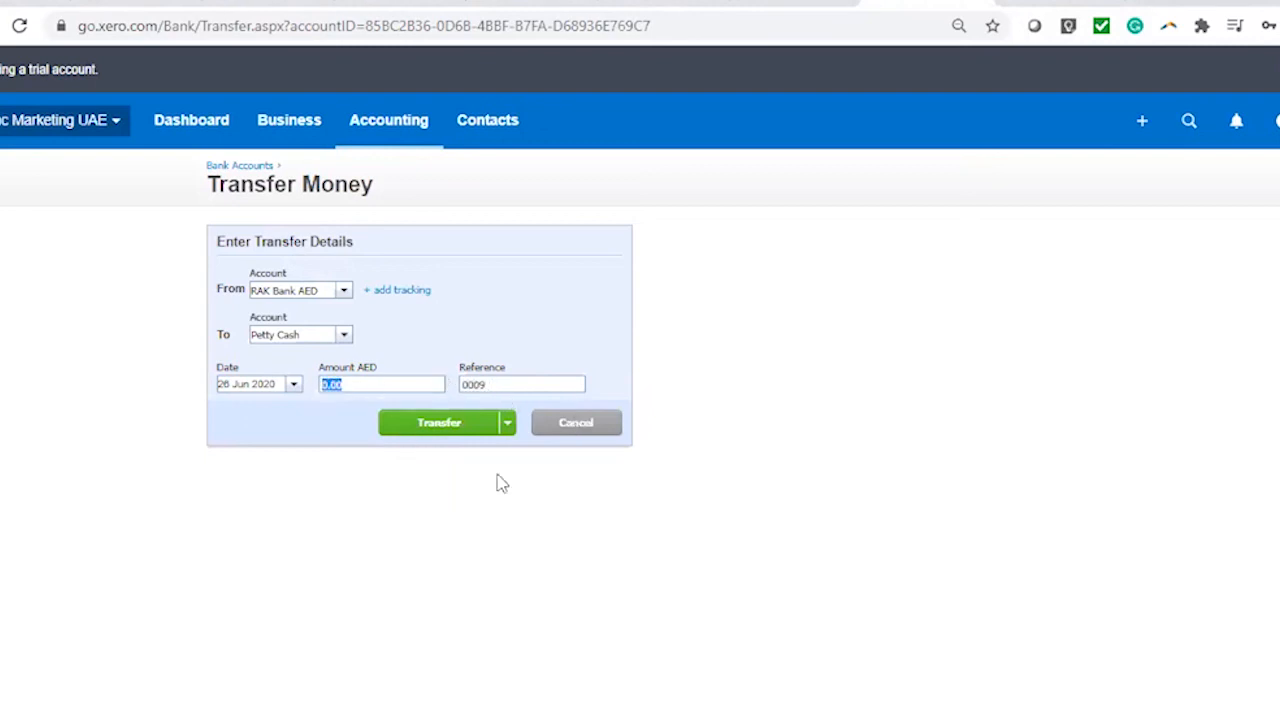
type("1000")
left_click(293, 385)
left_click(240, 533)
left_click(410, 425)
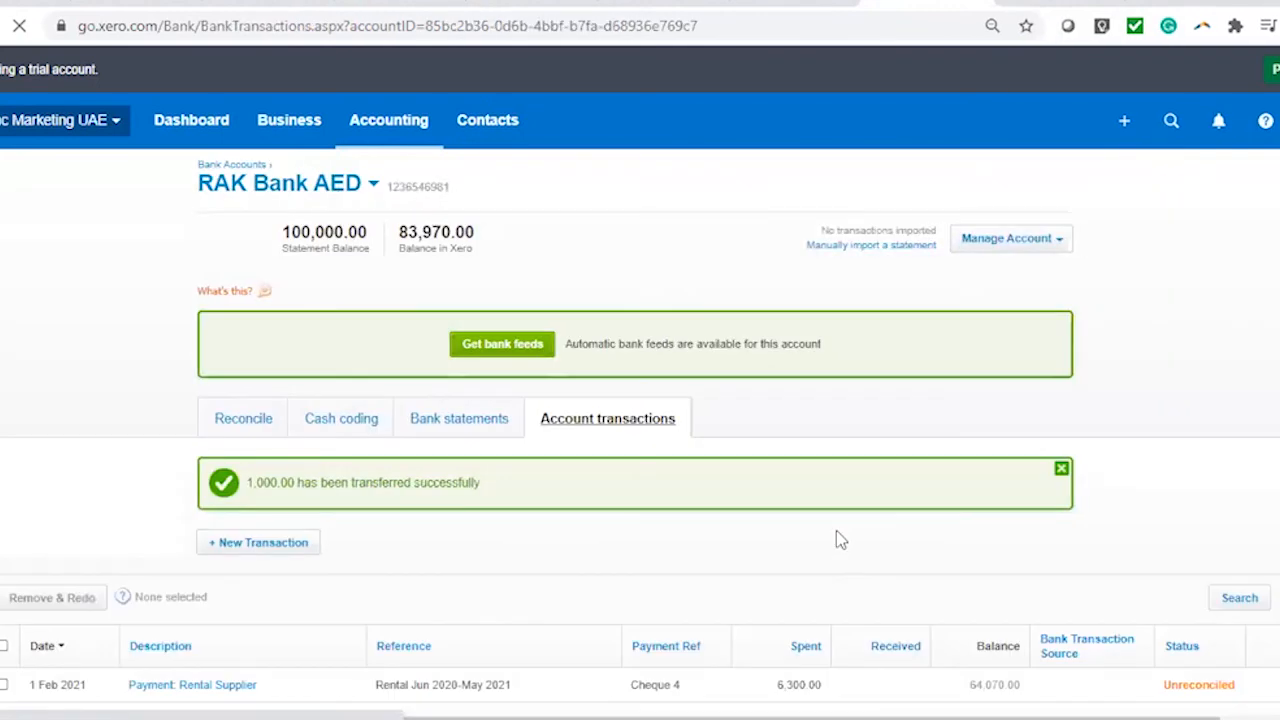
Review RAK Bank AED's transactions, then switch to Petty Cash to find the 1,000.00 receipt
scroll(632, 426, "down", 2)
scroll(700, 420, "up", 2)
scroll(723, 428, "down", 6)
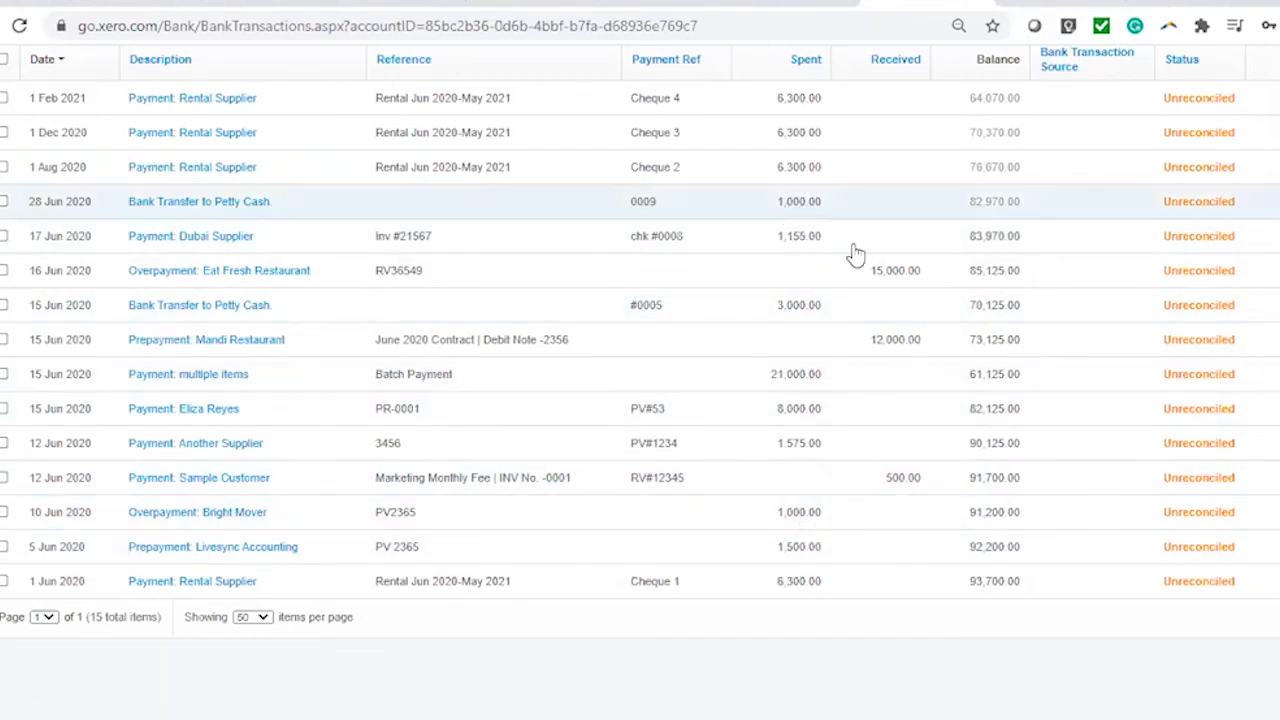
scroll(851, 251, "up", 1)
scroll(18, 143, "up", 6)
left_click(254, 182)
left_click(256, 222)
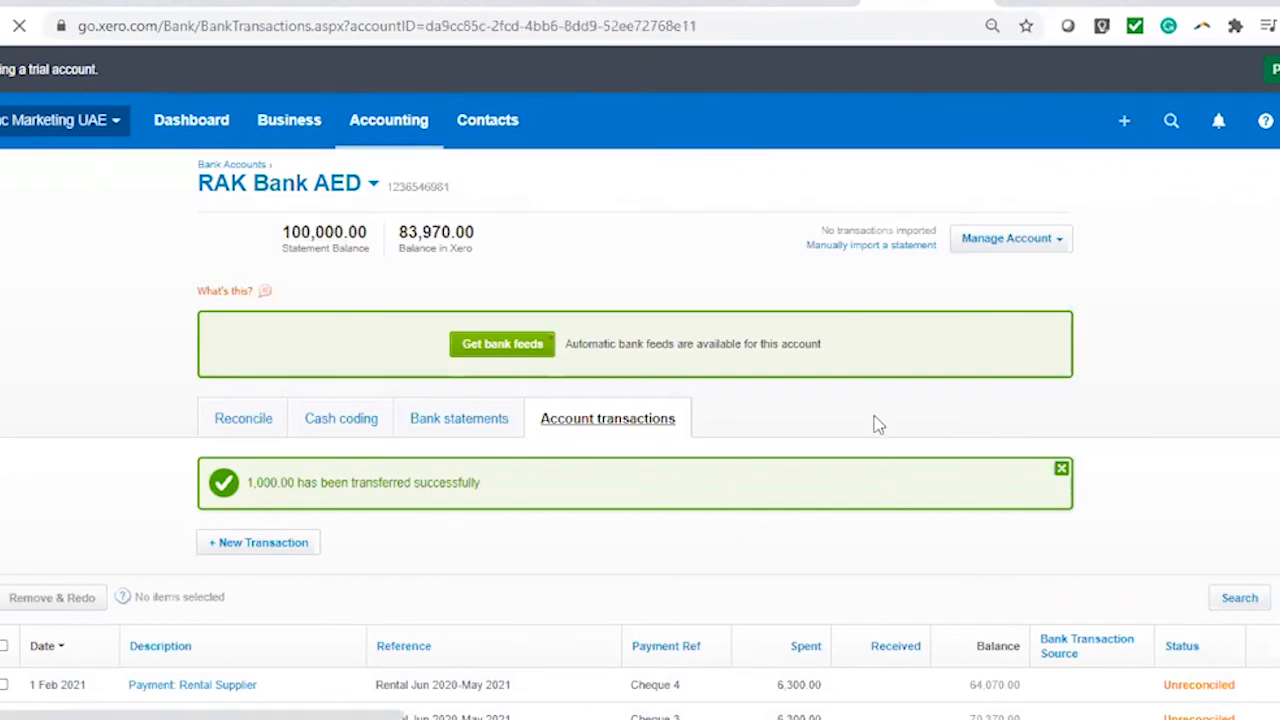
scroll(870, 424, "down", 3)
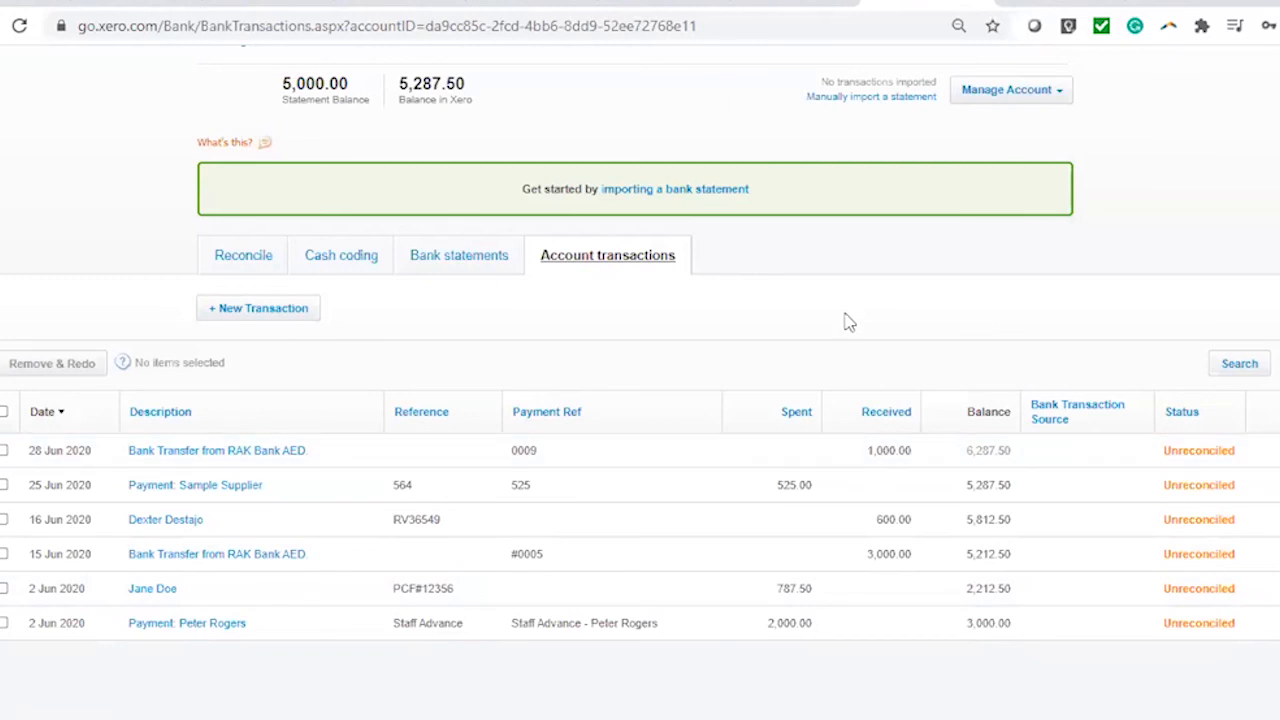
scroll(846, 320, "up", 3)
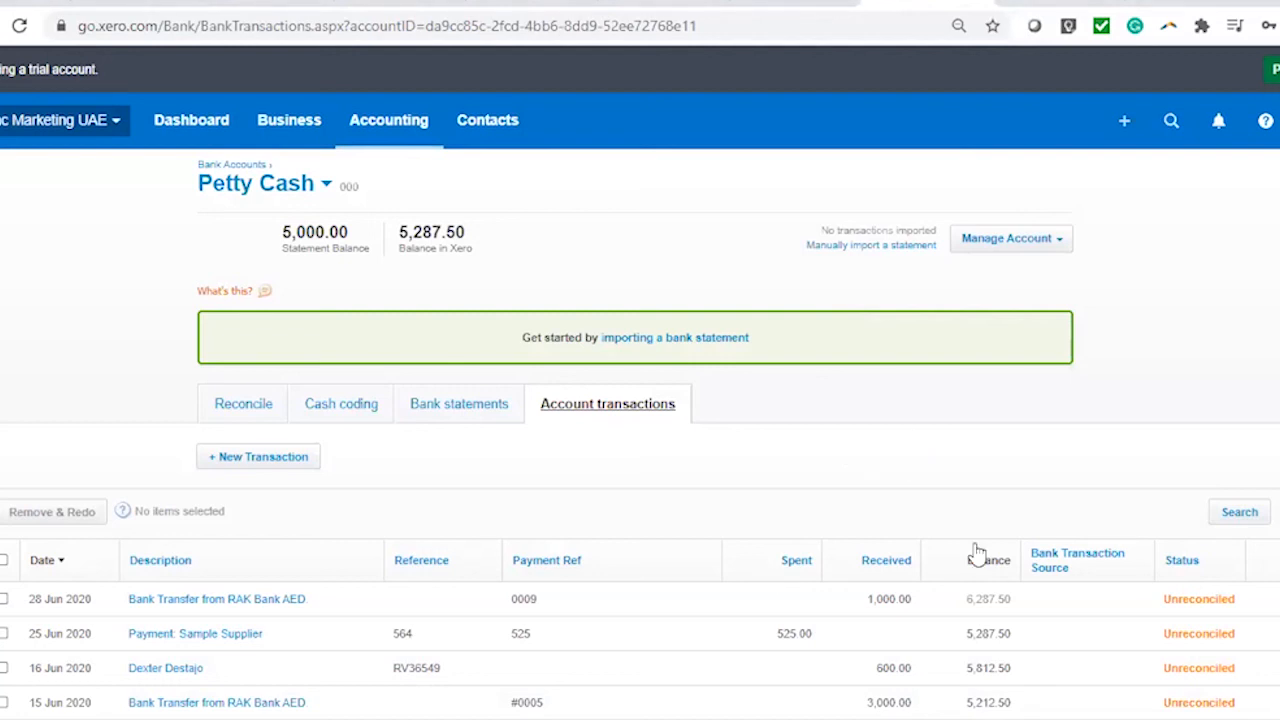
scroll(976, 556, "down", 2)
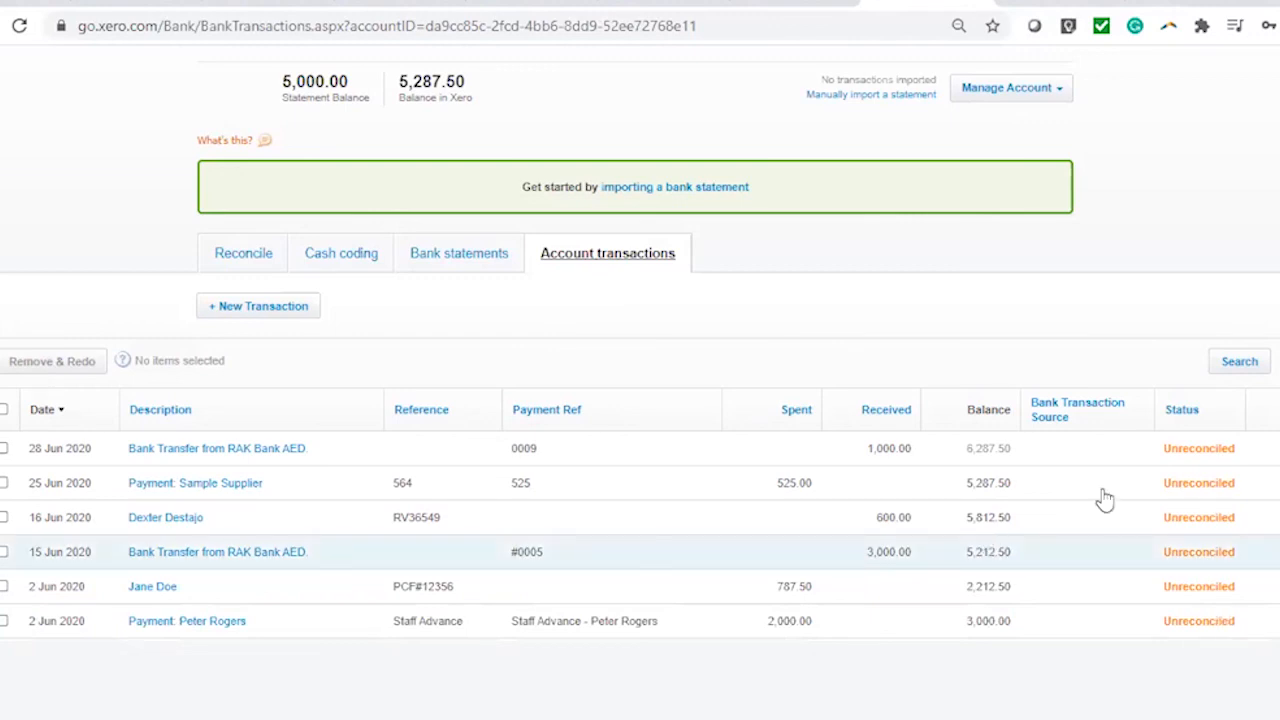
scroll(308, 196, "up", 2)
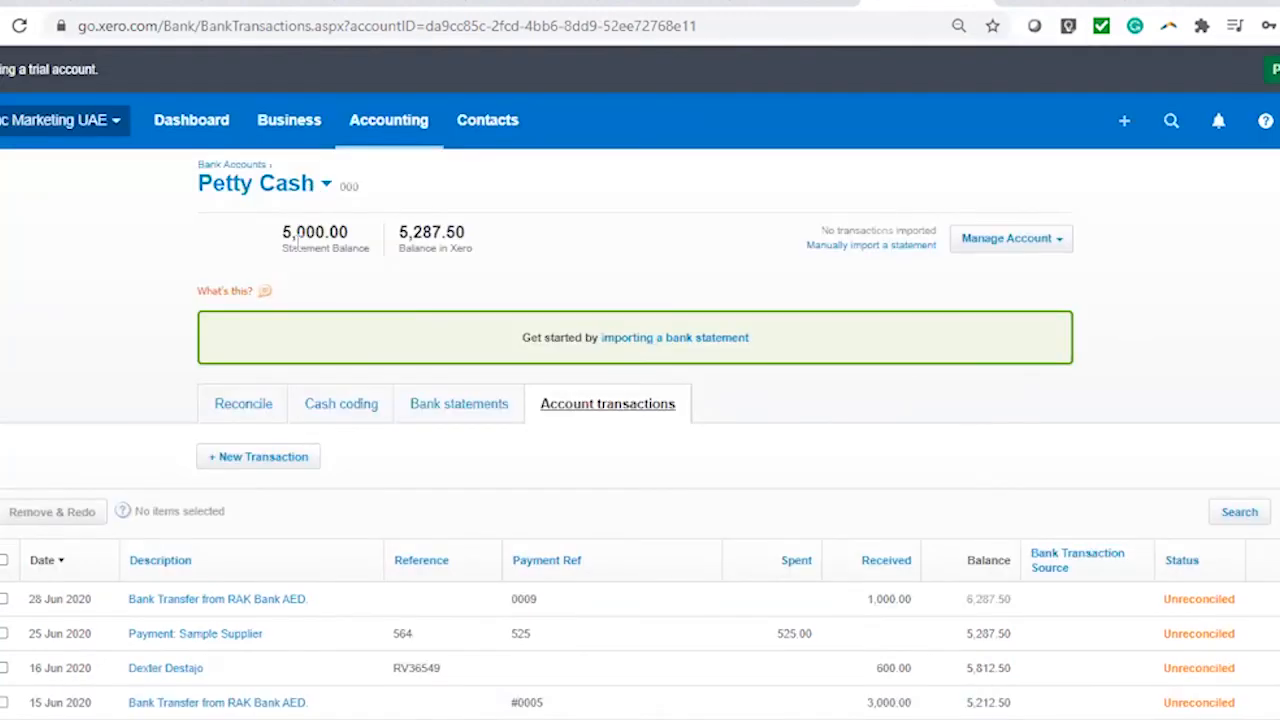
Switch the account view back to RAK Bank AED and recheck its 1,000.00 transfer
left_click(304, 185)
left_click(290, 220)
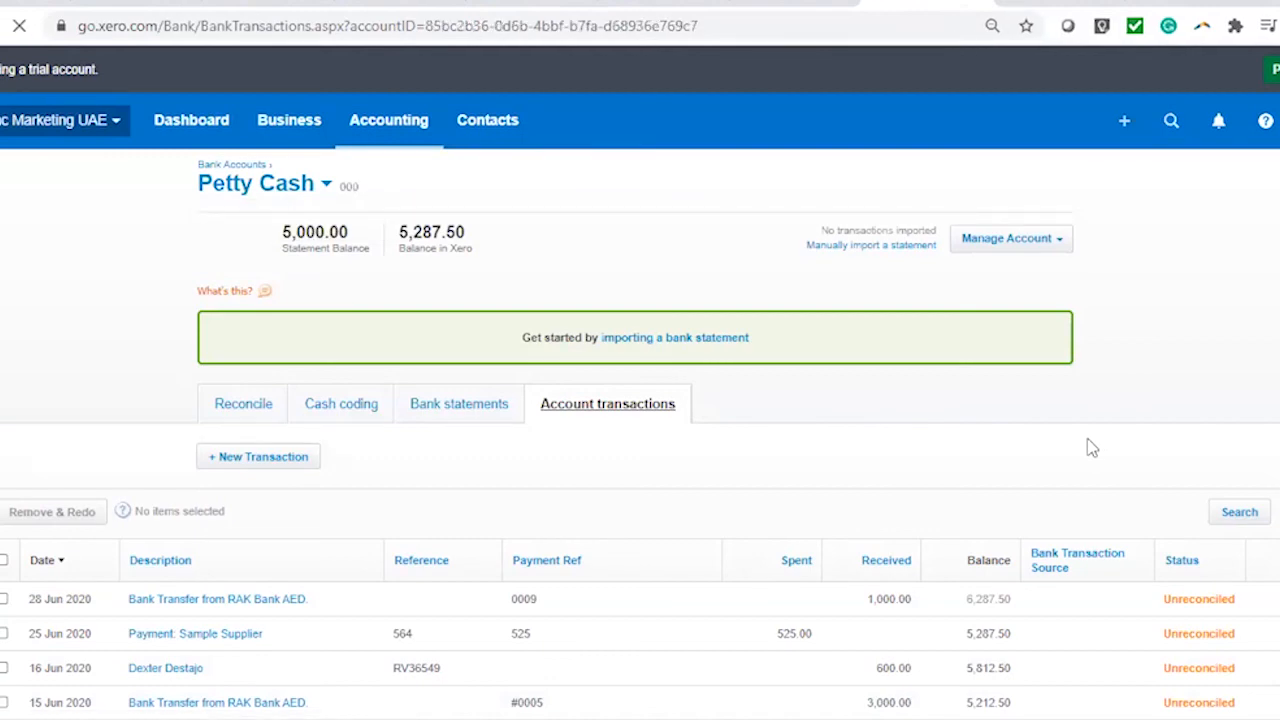
scroll(1092, 447, "down", 5)
scroll(1092, 447, "up", 4)
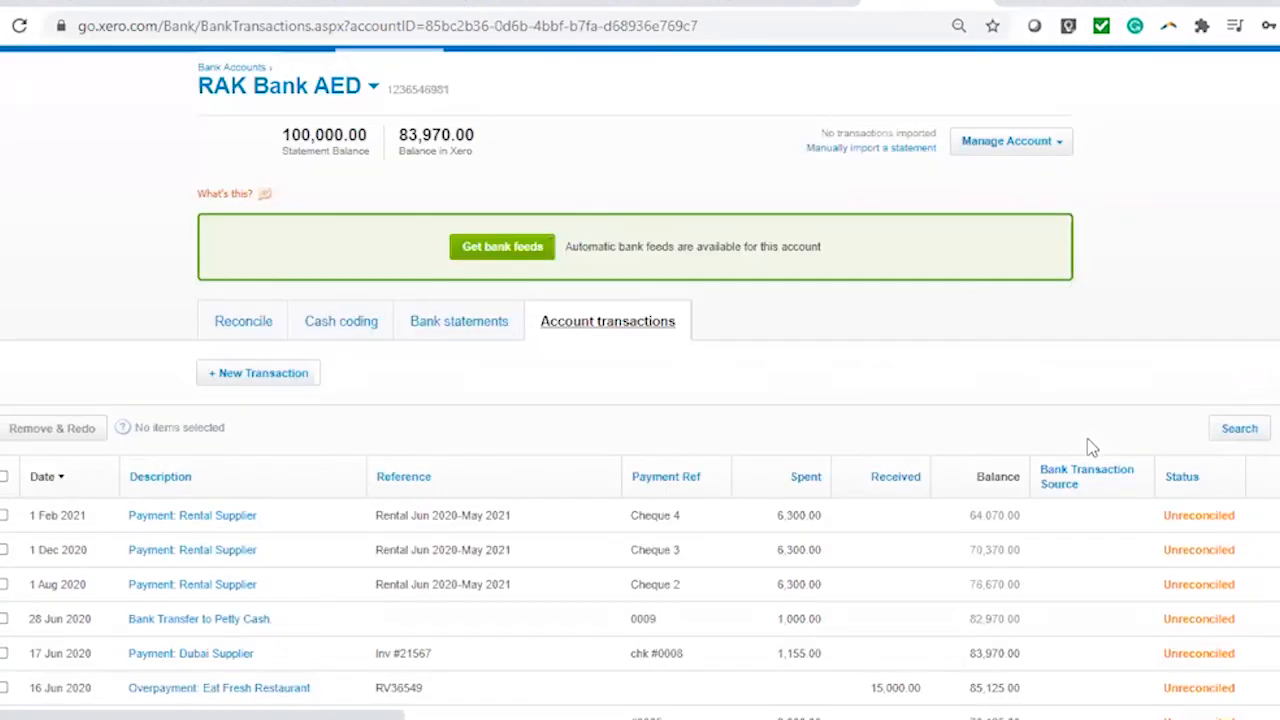
scroll(403, 129, "up", 1)
left_click(410, 133)
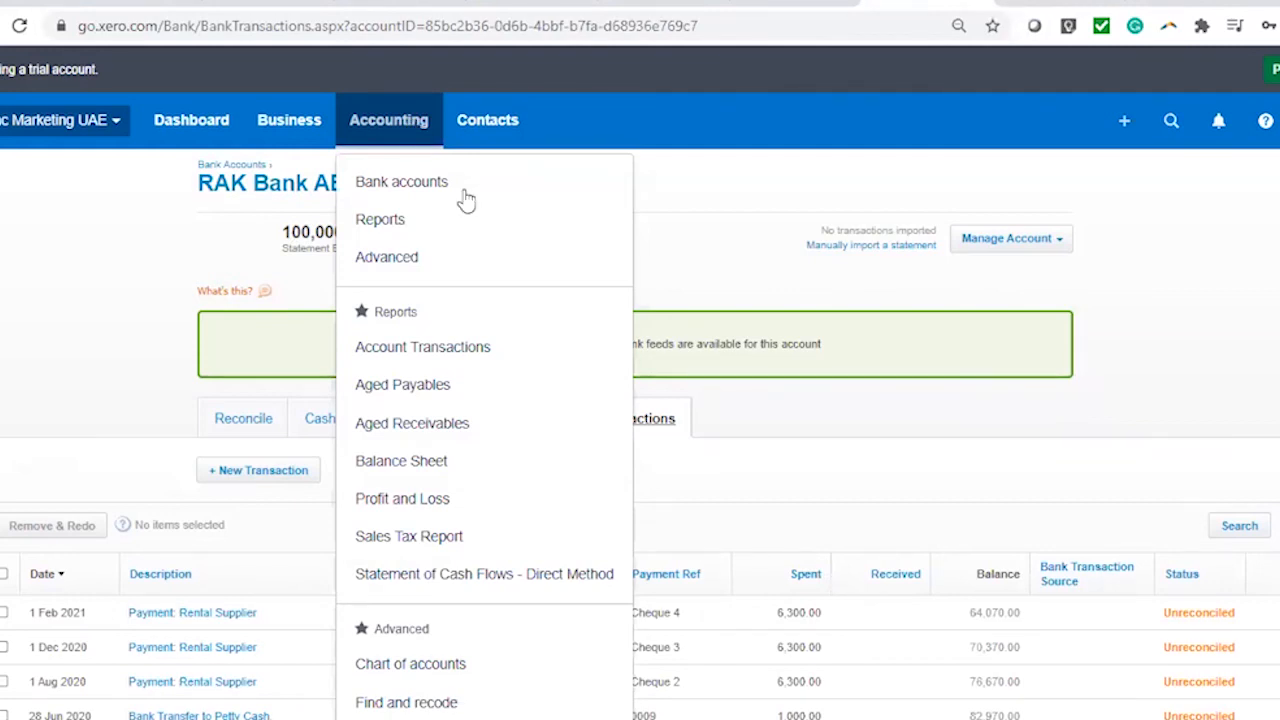
Run the June 2020 Account Transactions report for RAK Bank AED
left_click(457, 229)
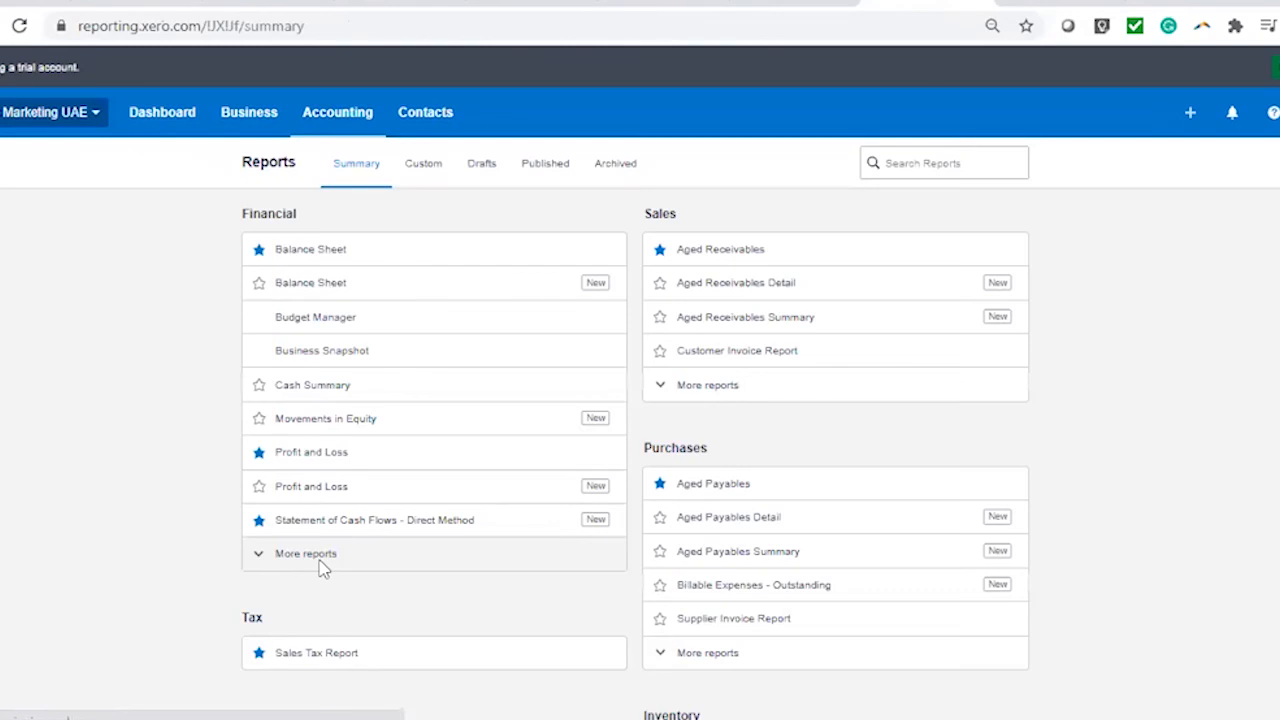
scroll(491, 518, "down", 5)
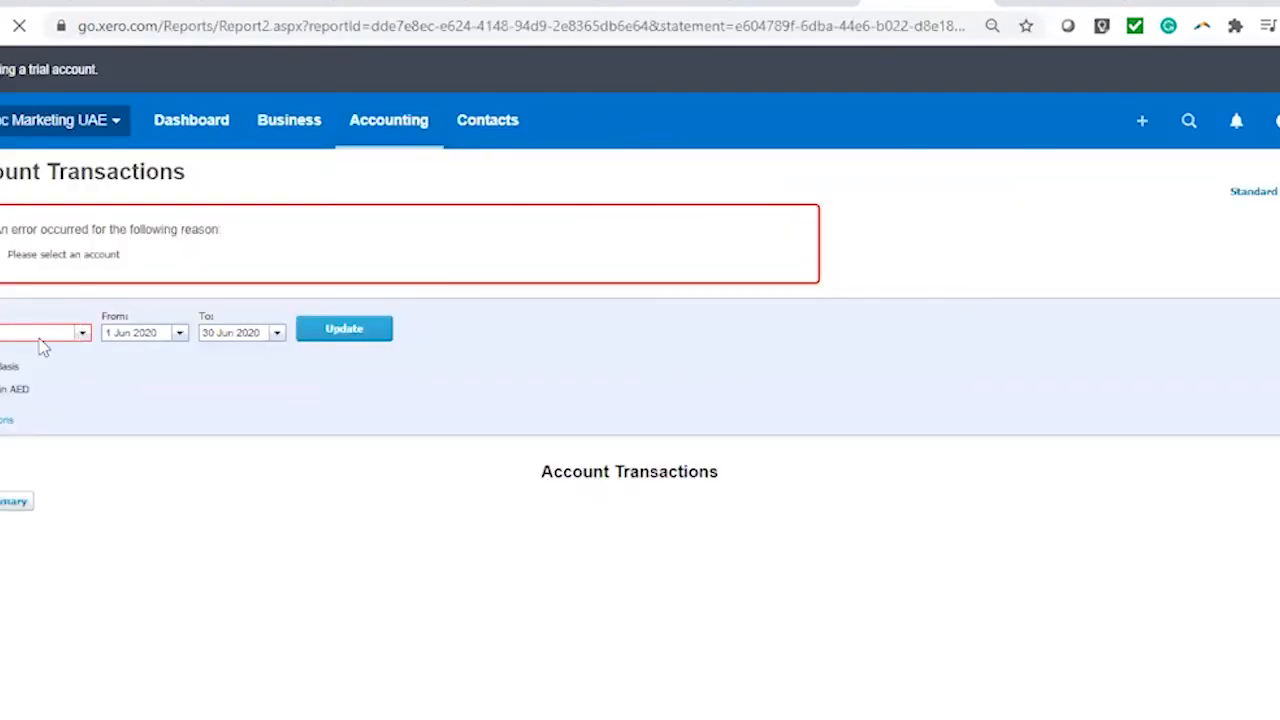
left_click(66, 342)
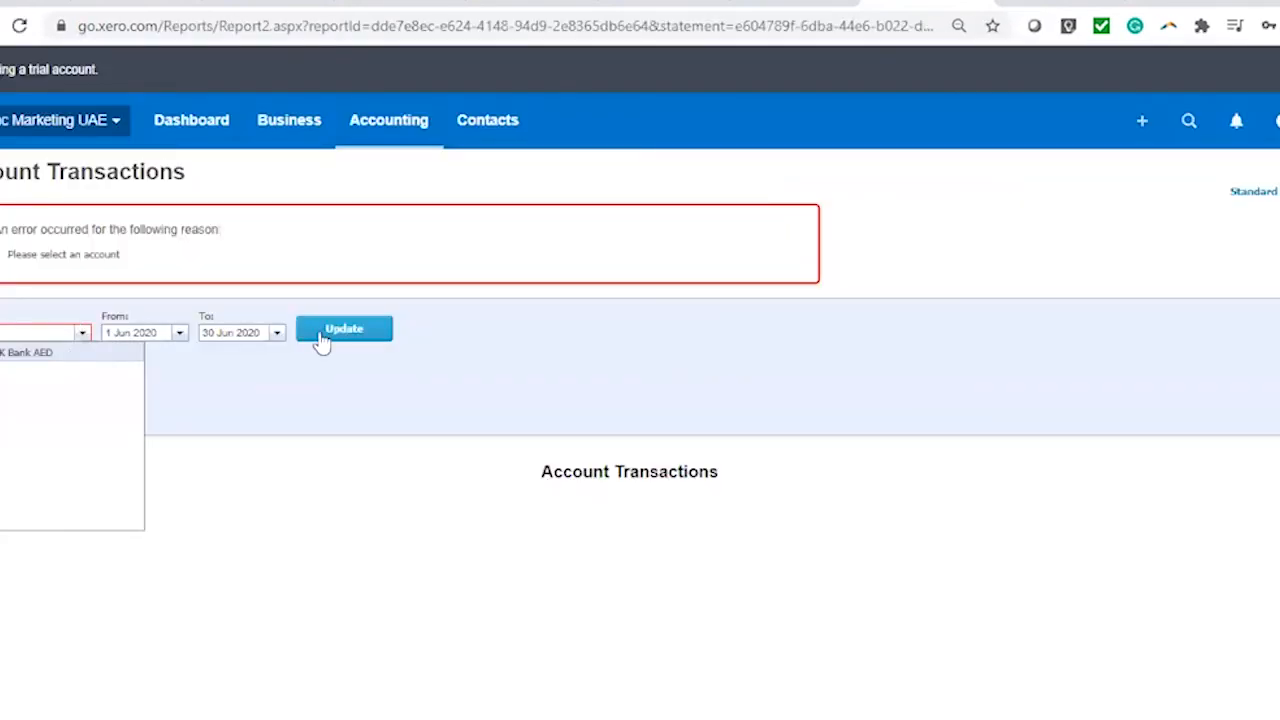
left_click(333, 333)
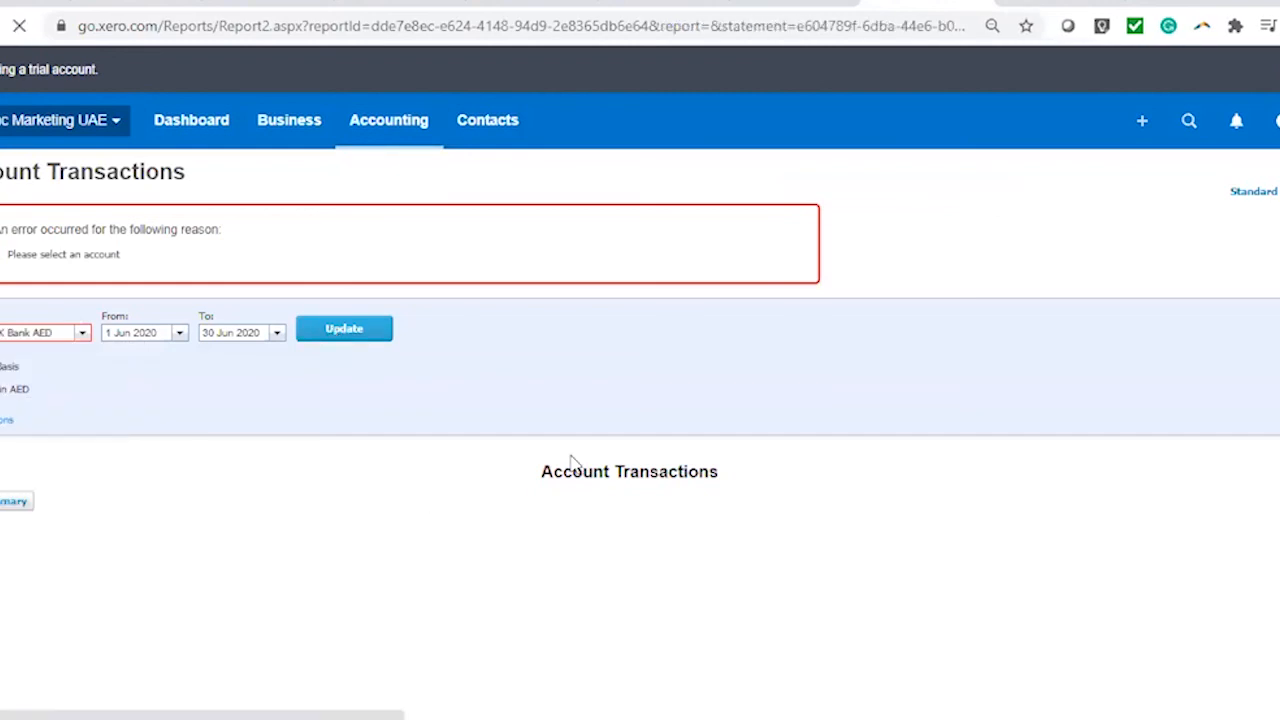
scroll(733, 428, "down", 4)
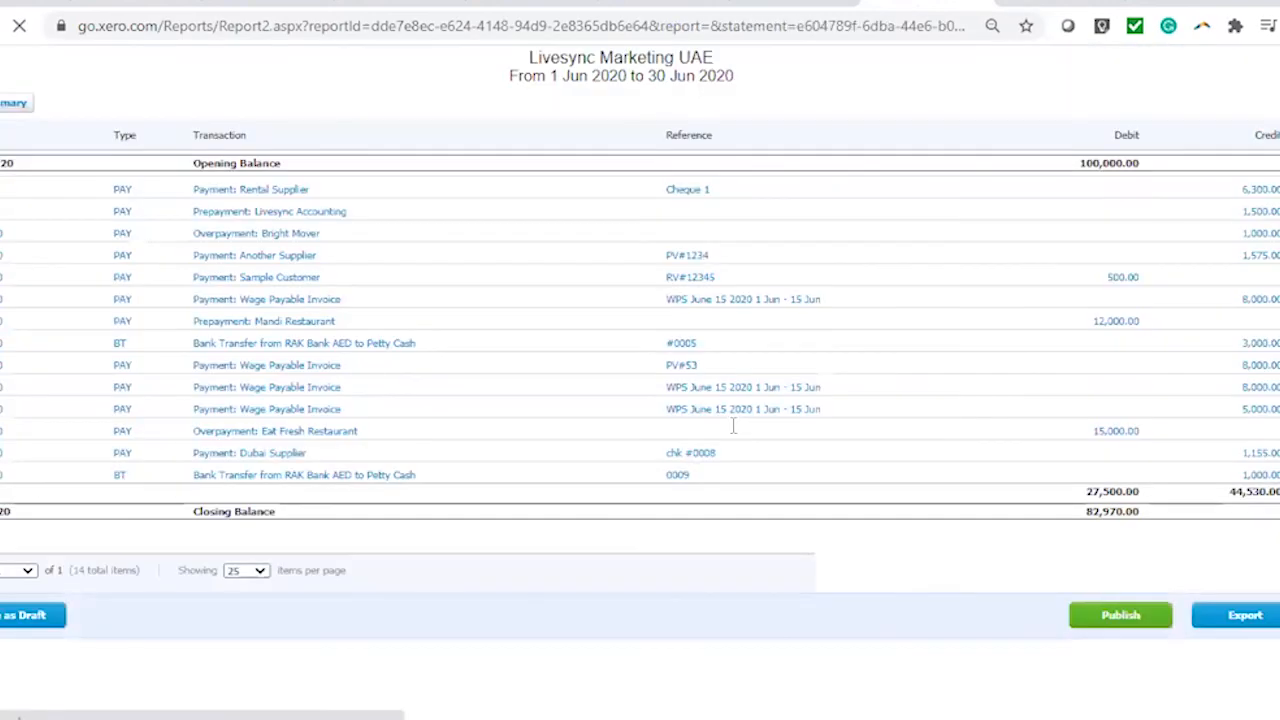
scroll(640, 400, "up", 4)
Rerun the report for Petty Cash, showing the 3,000.00 and 1,000.00 transfers, then go to Dashboard
left_click(40, 239)
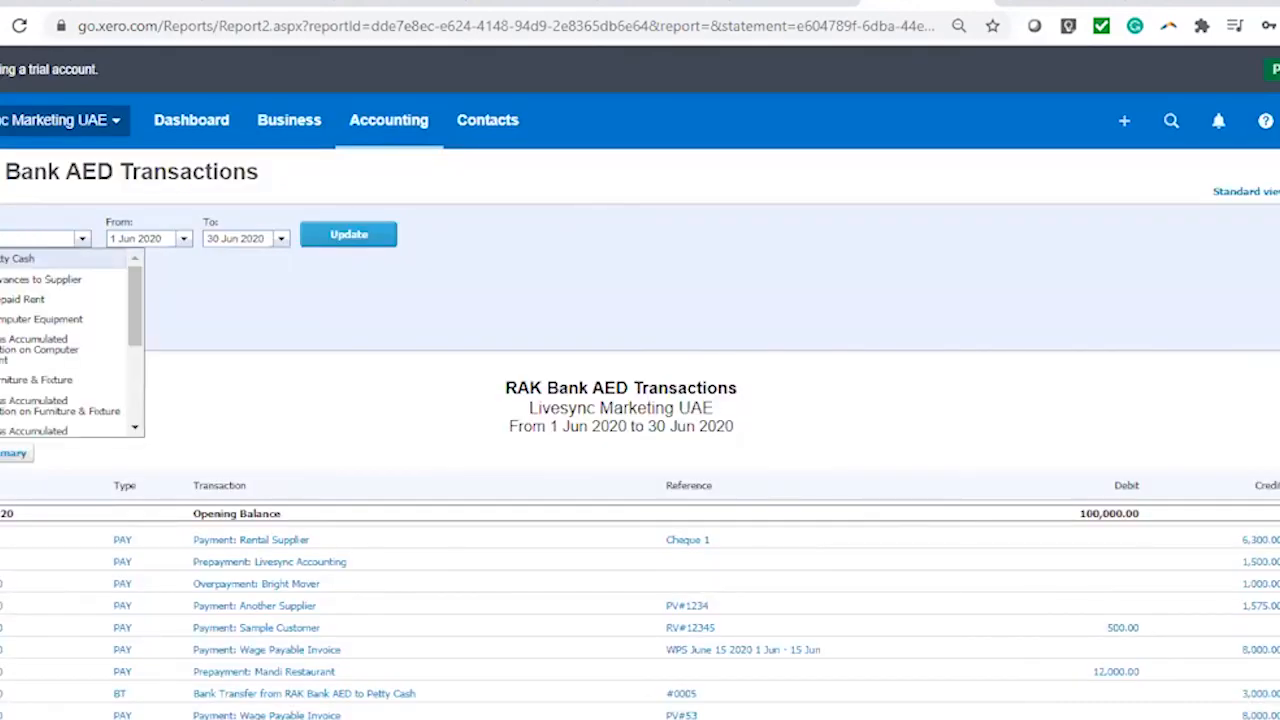
type("petty")
key("Return")
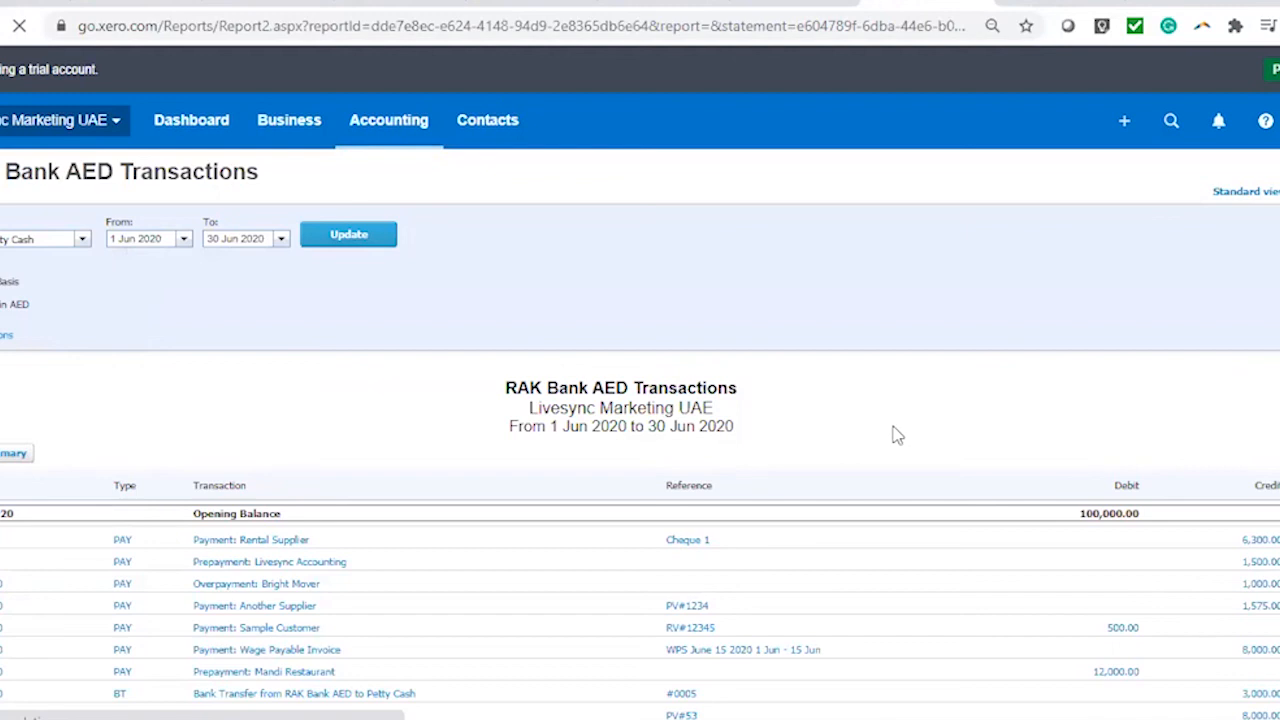
scroll(1066, 528, "down", 2)
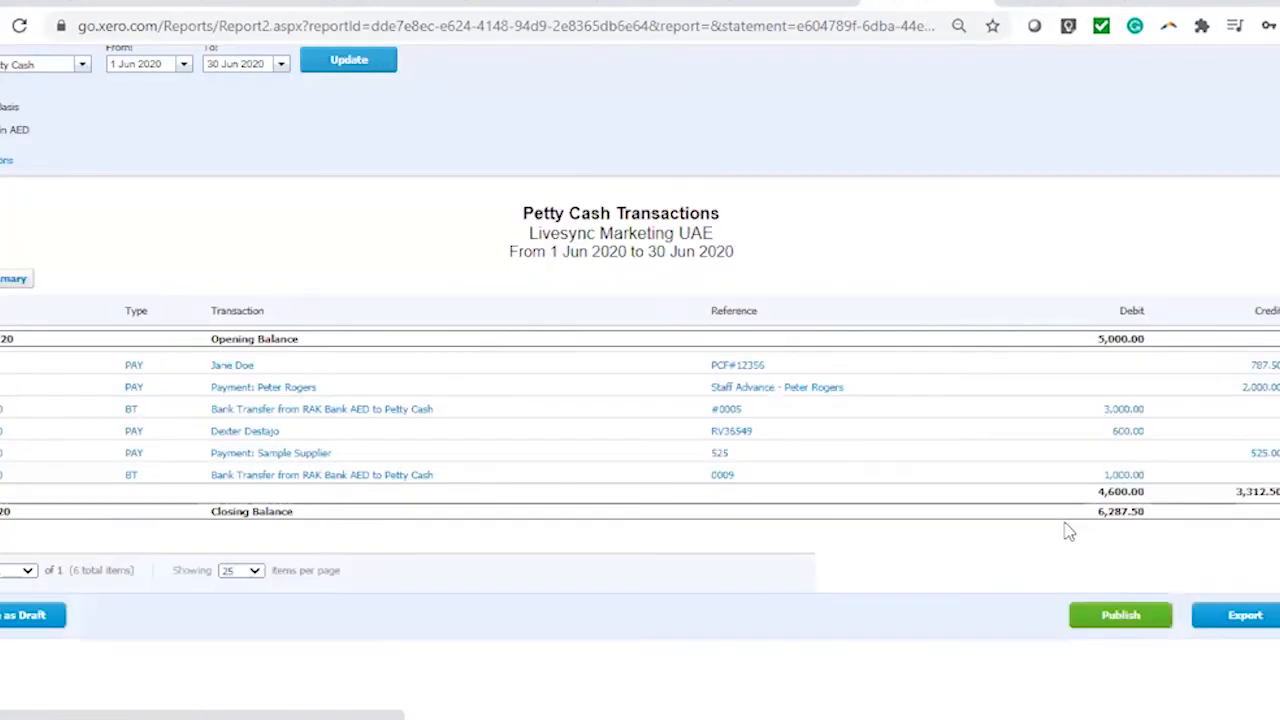
scroll(1068, 531, "up", 2)
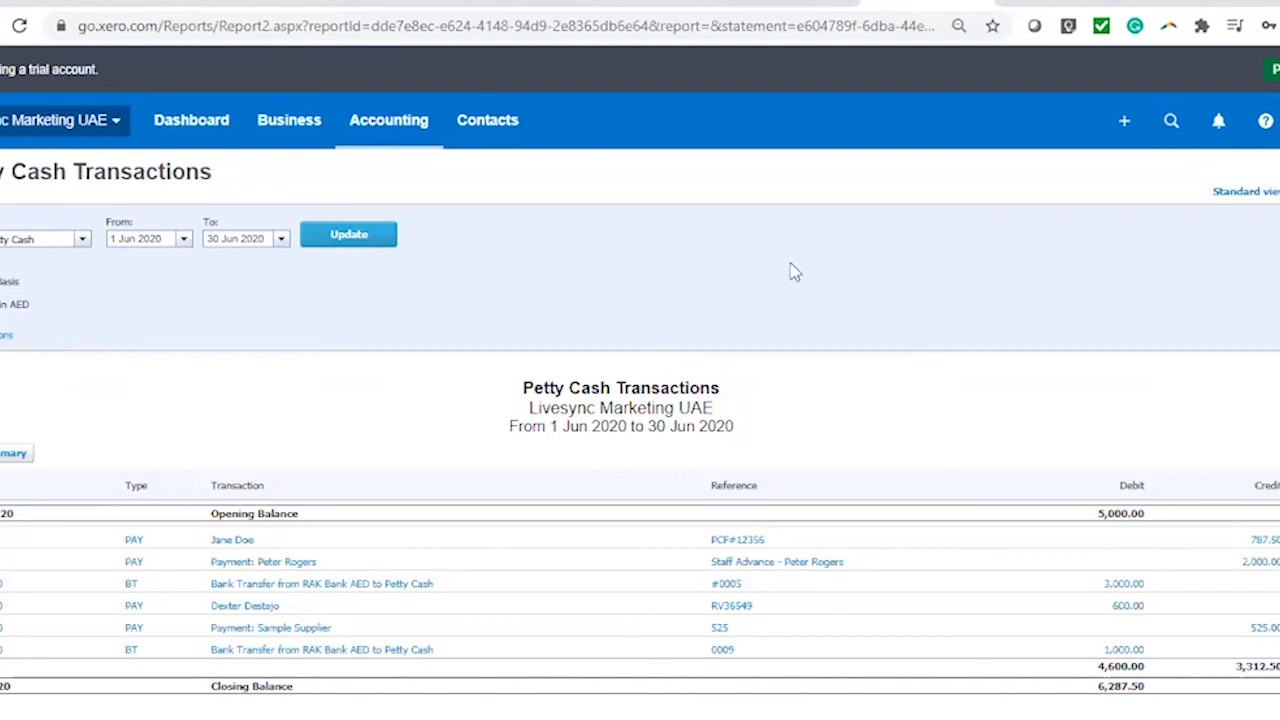
left_click(197, 128)
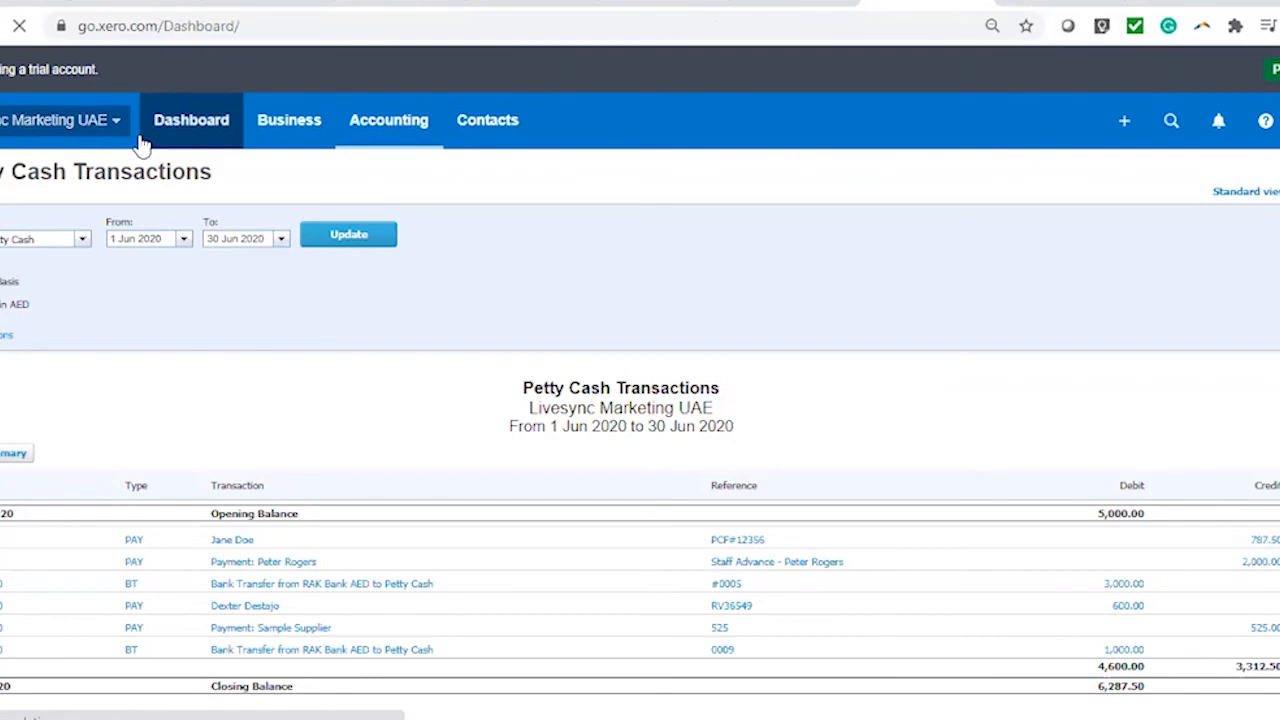